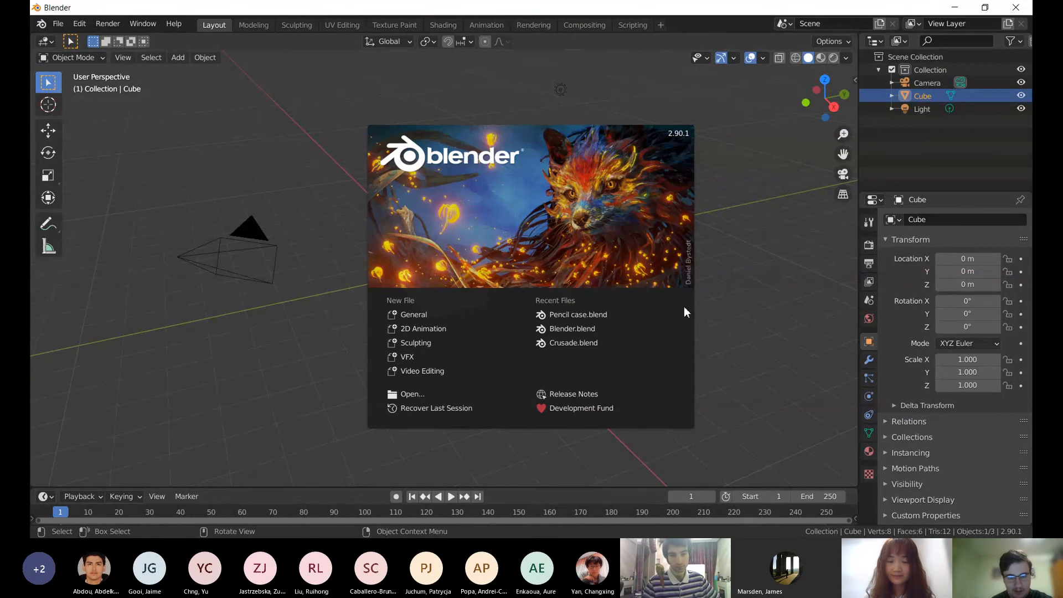
- Dismiss the splash screen, start the Screencast Keys display, and show the cube's transform values in the viewport
click(206, 119)
middle_drag(456, 167, 304, 201)
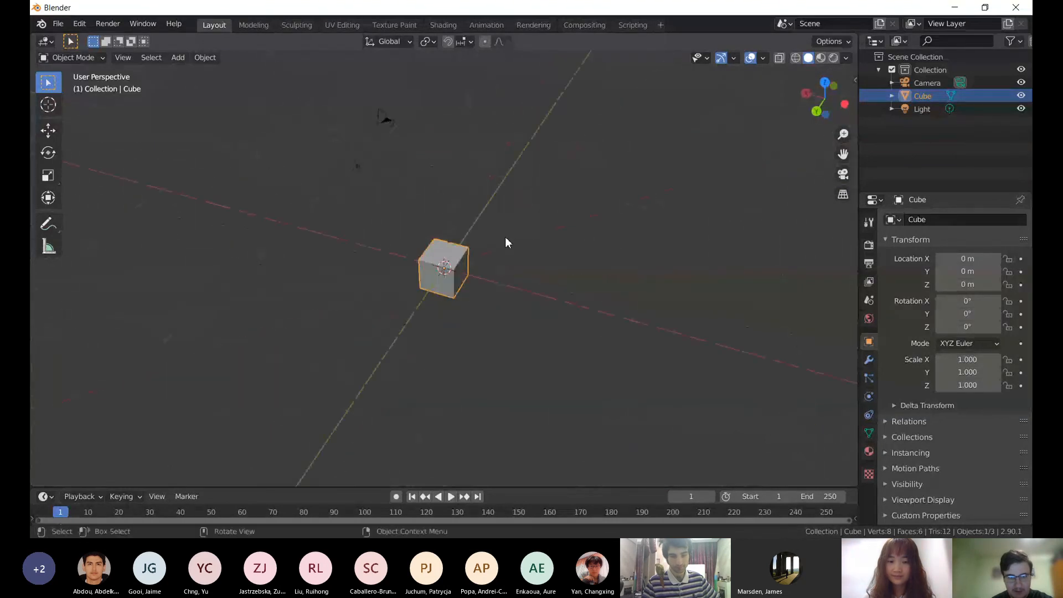
mouse_move(505, 237)
middle_down()
mouse_move(506, 192)
mouse_move(497, 191)
middle_up()
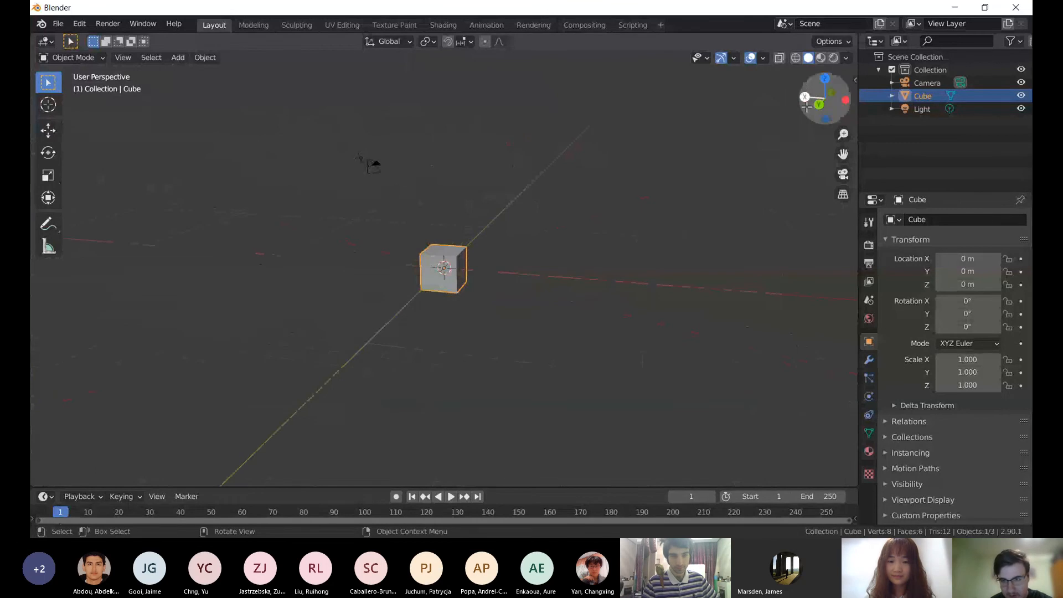
key(n)
click(849, 175)
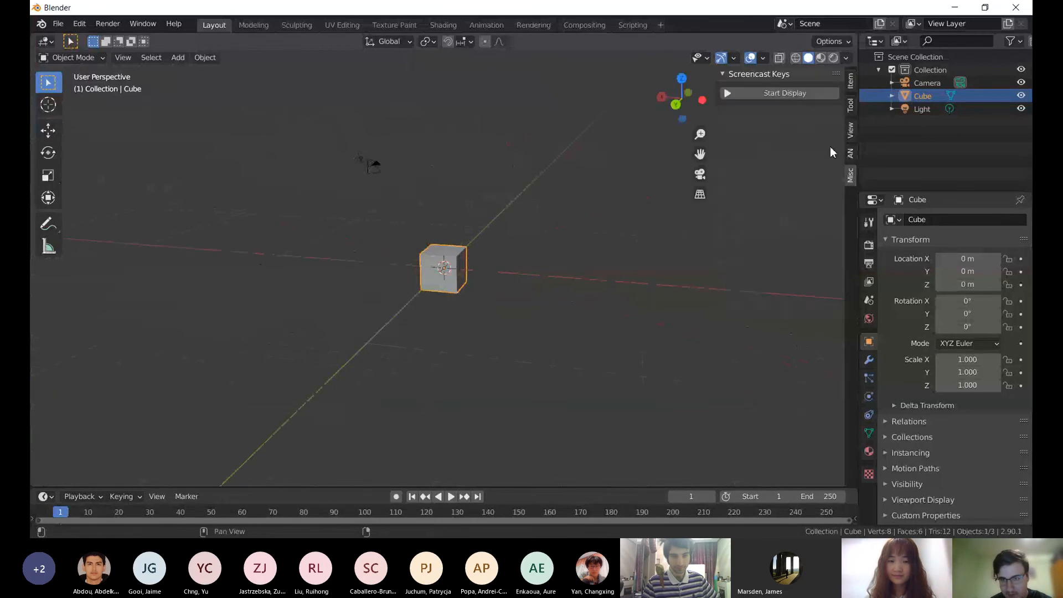
click(775, 94)
click(851, 81)
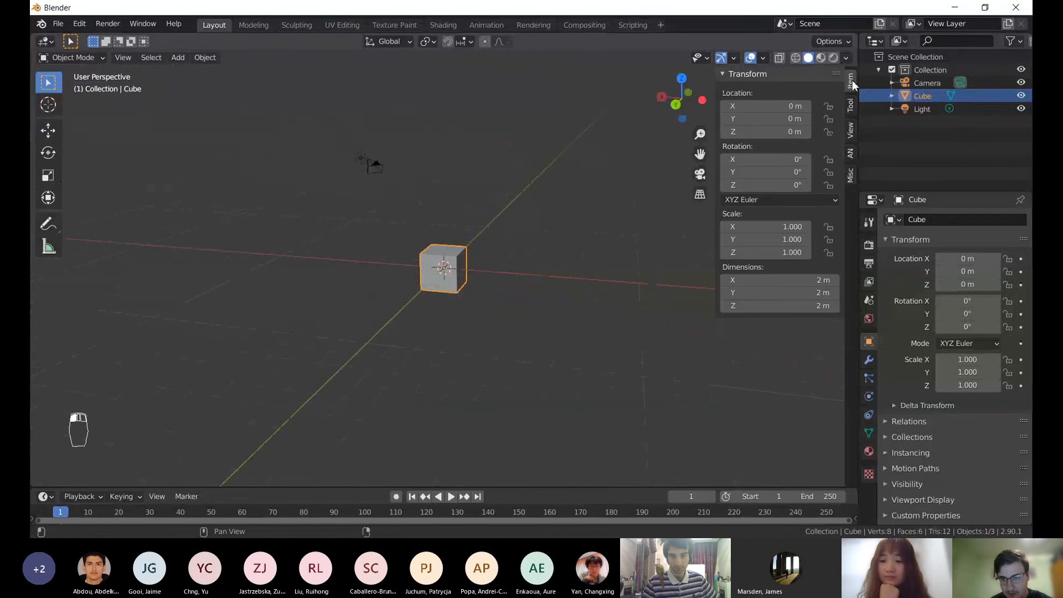
- Examine the default cube from several viewing angles and hide its transform values from the viewport
middle_drag(235, 315, 261, 339)
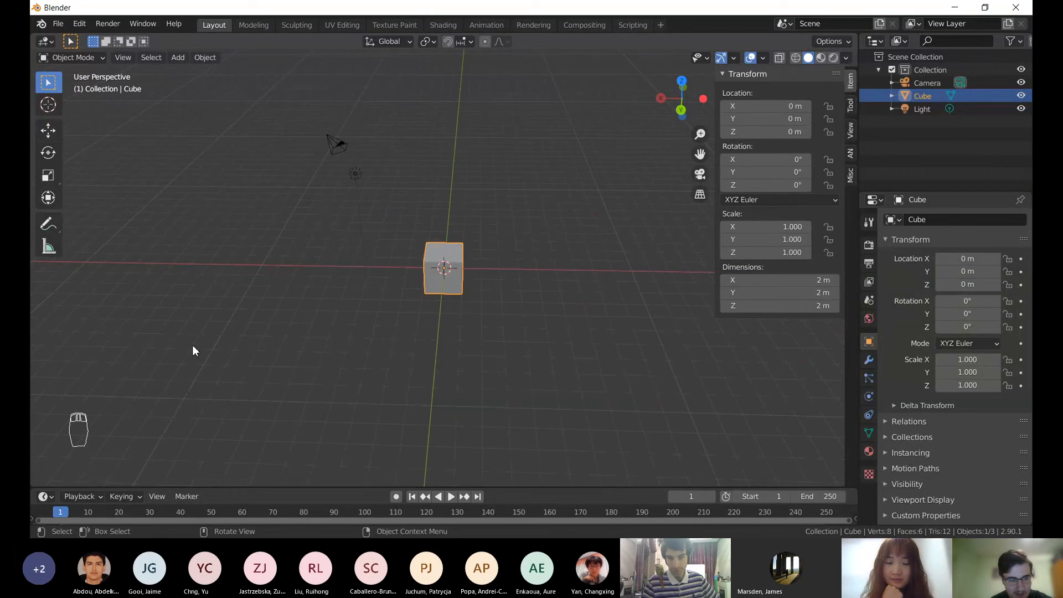
key(s)
right_click(180, 374)
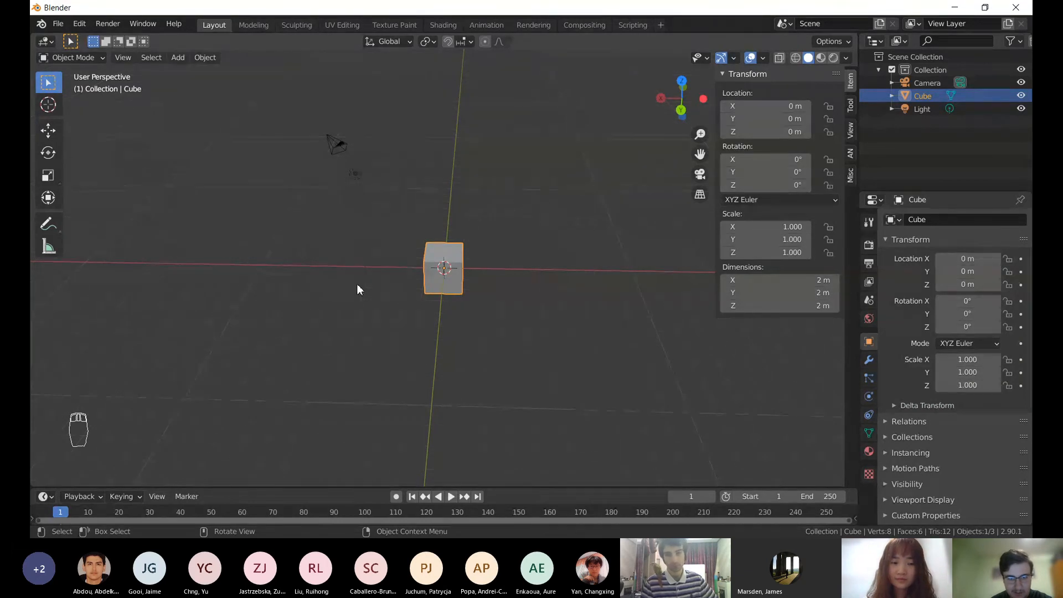
middle_drag(357, 283, 335, 275)
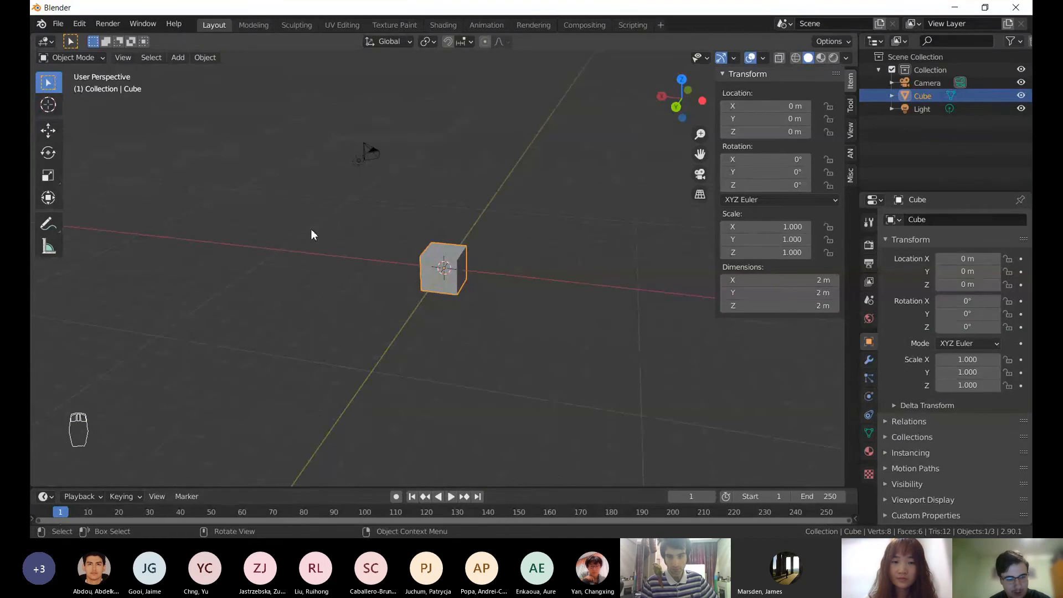
key(shift)
shift+middle_drag(322, 253, 400, 287)
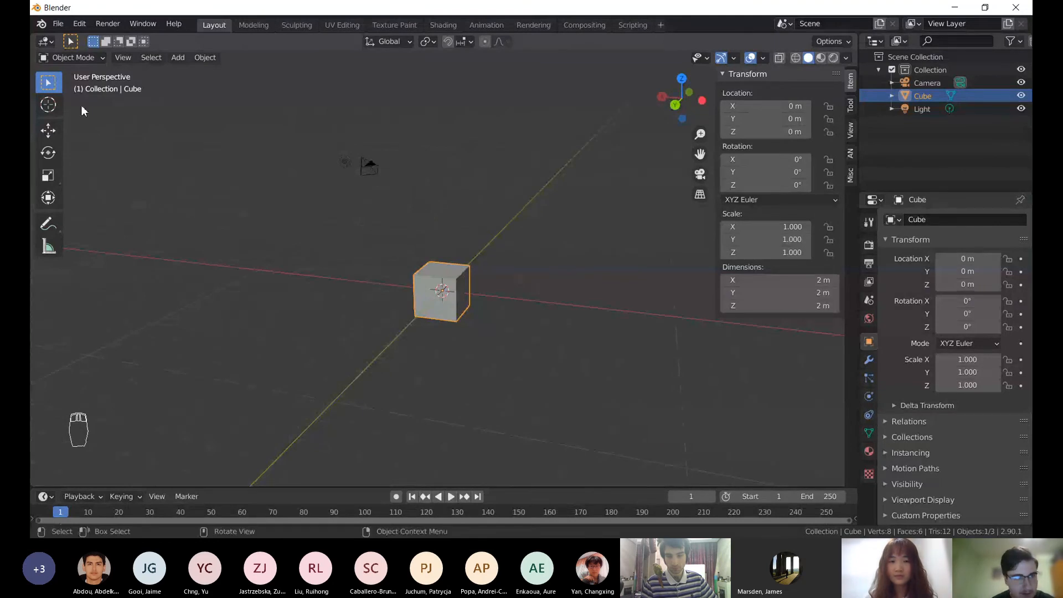
middle_drag(81, 108, 425, 235)
key(n)
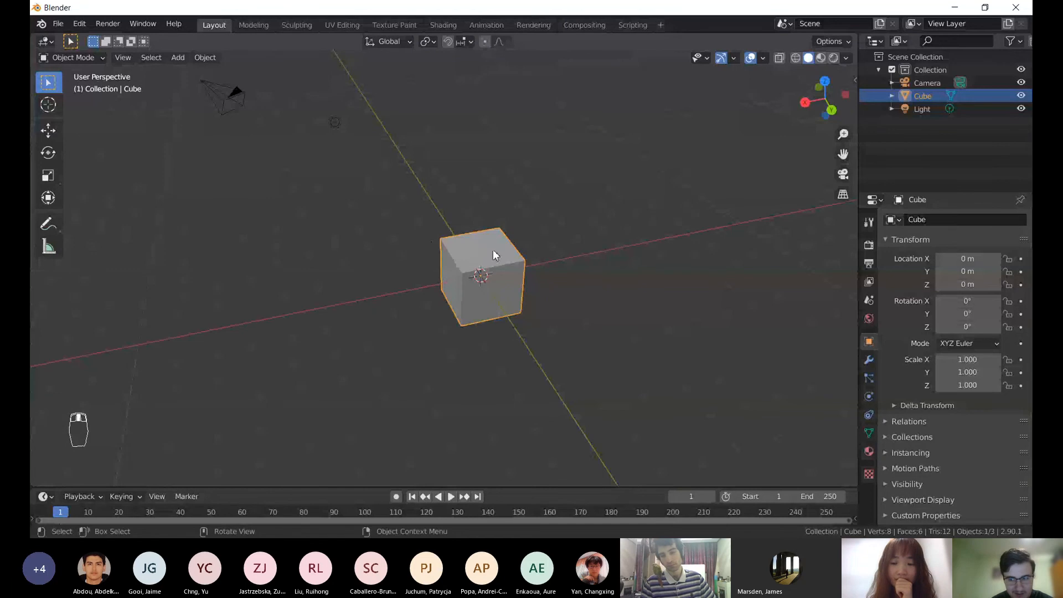
middle_drag(486, 278, 390, 241)
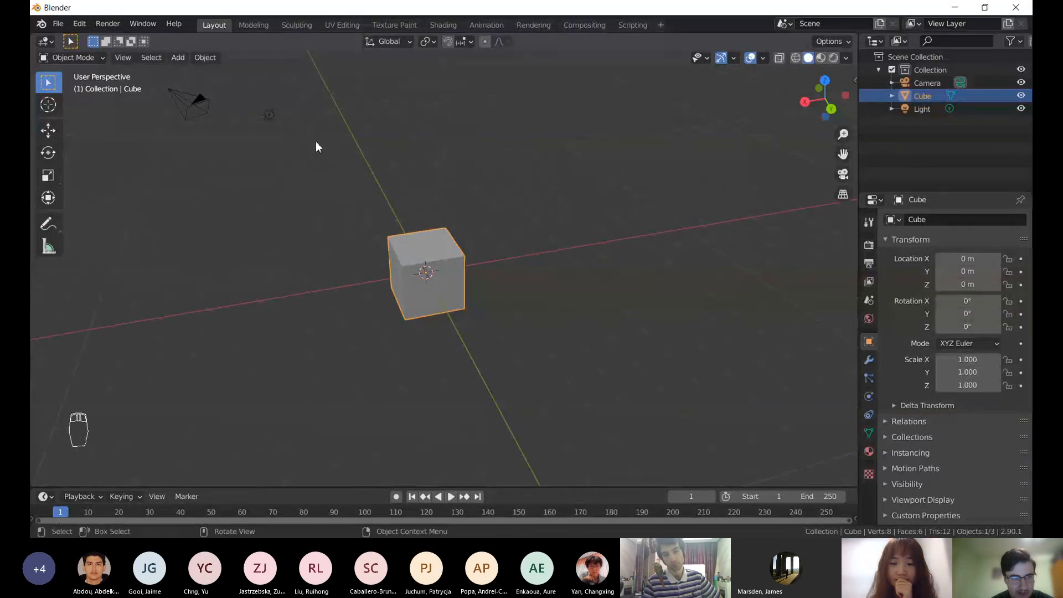
- Delete the default cube from the scene
click(205, 59)
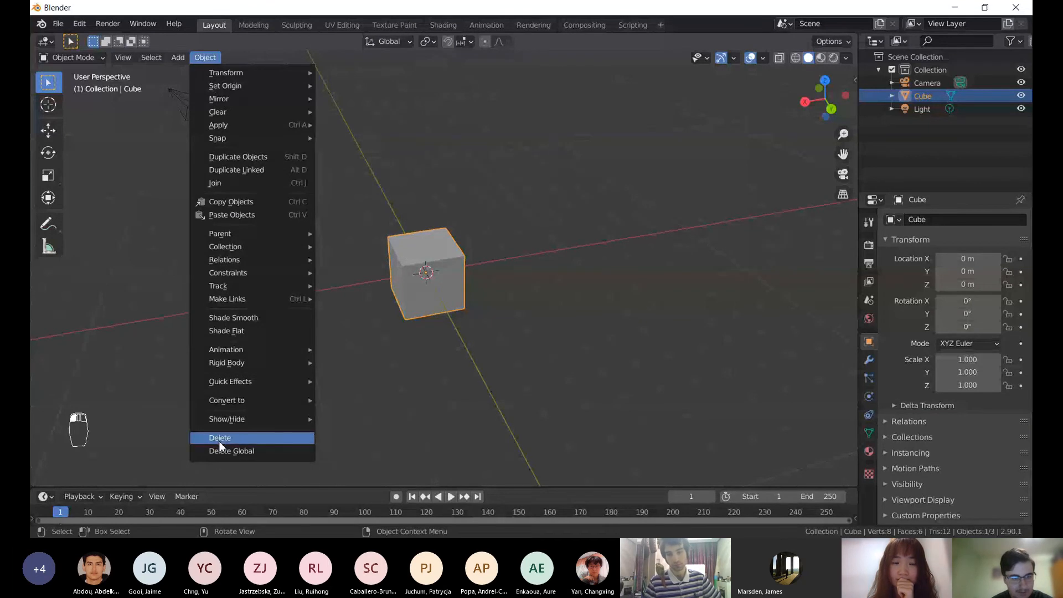
click(206, 59)
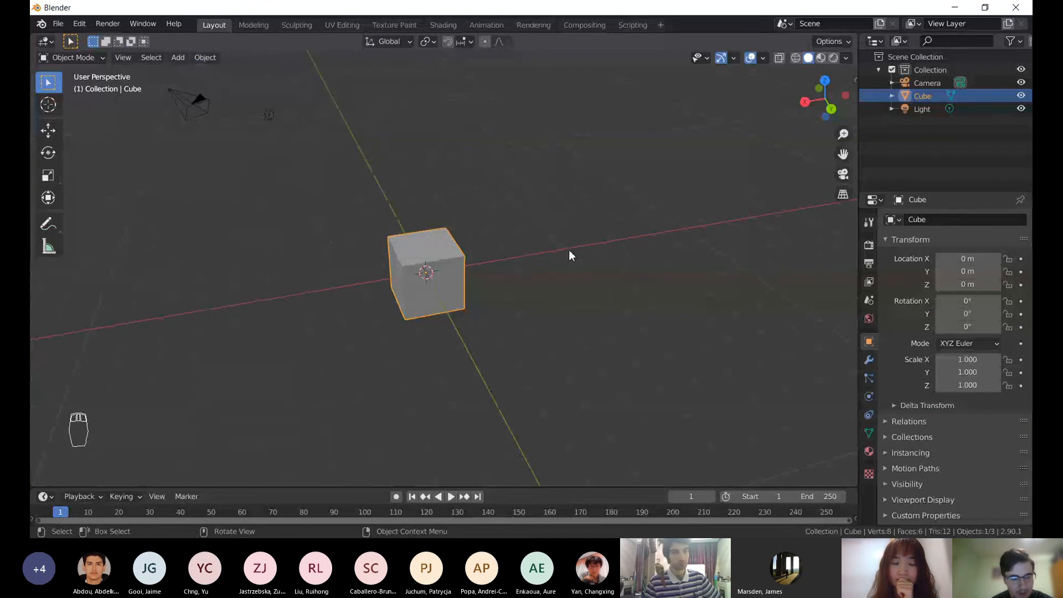
key(x)
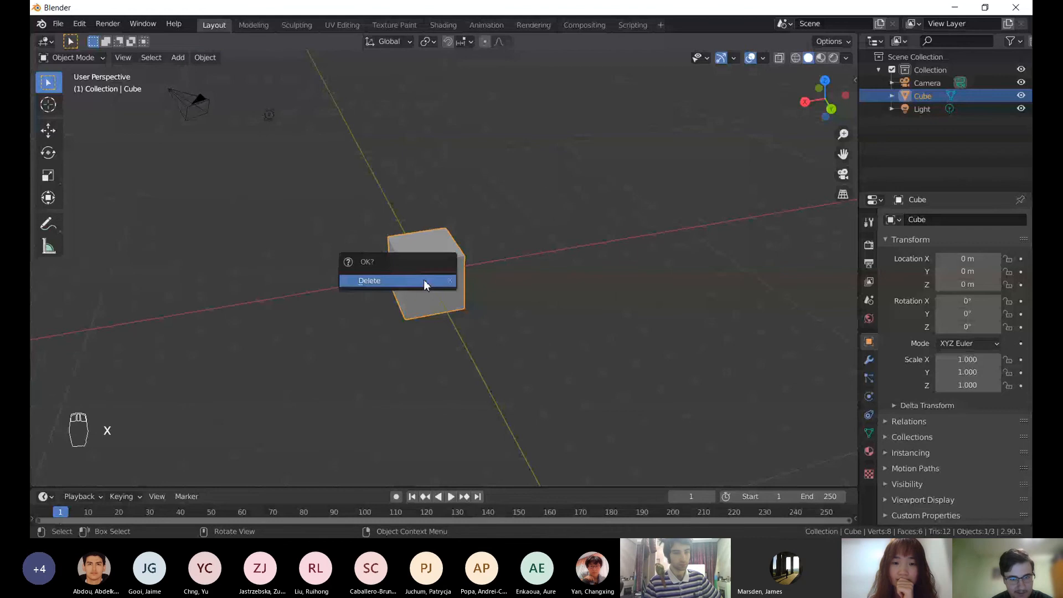
click(423, 280)
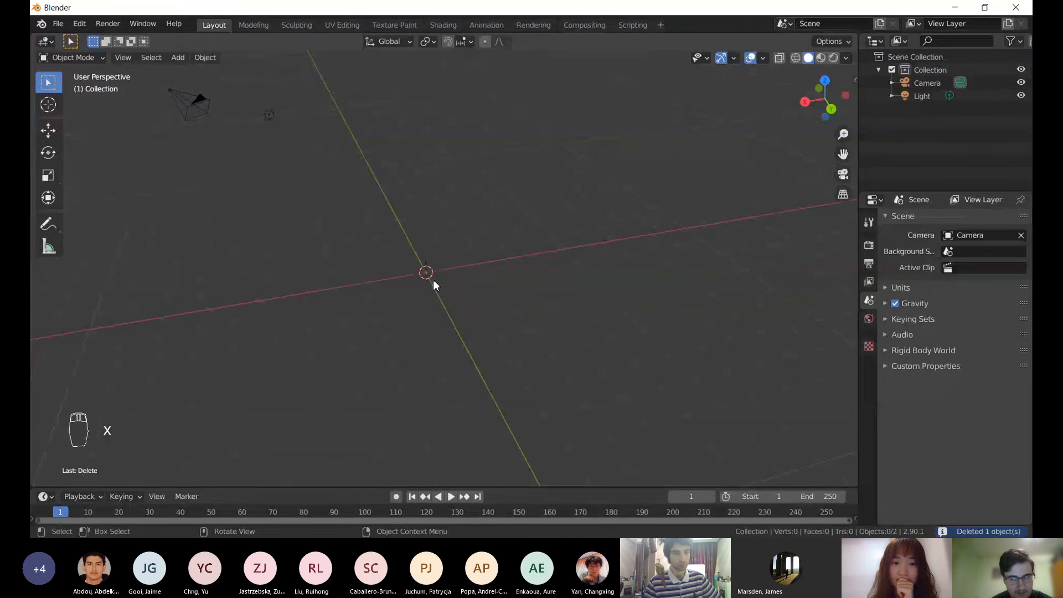
middle_drag(432, 283, 474, 260)
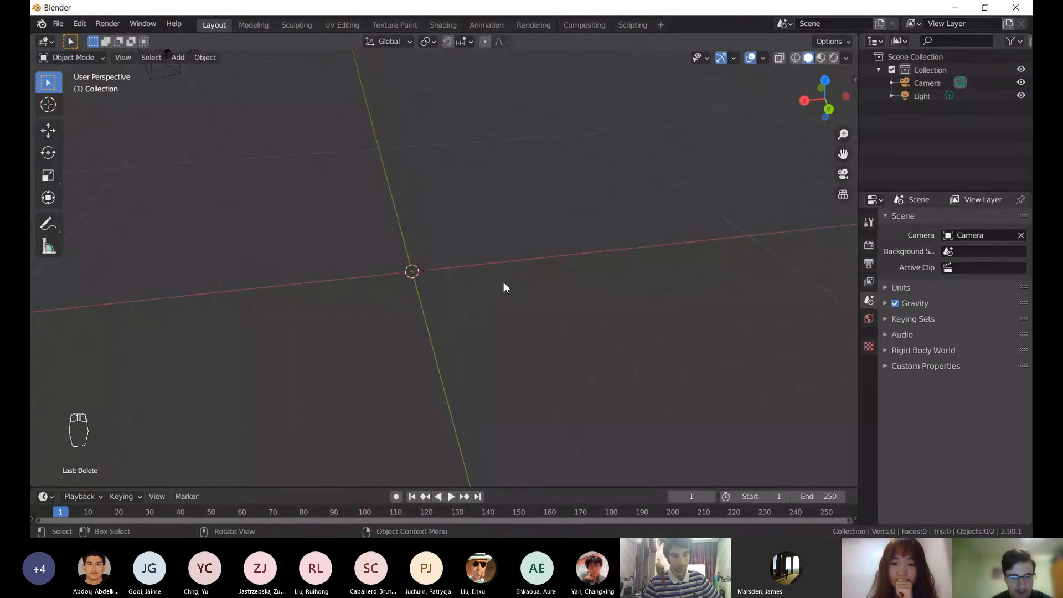
- Undo the cube's deletion, redo it, and undo it once more
click(80, 23)
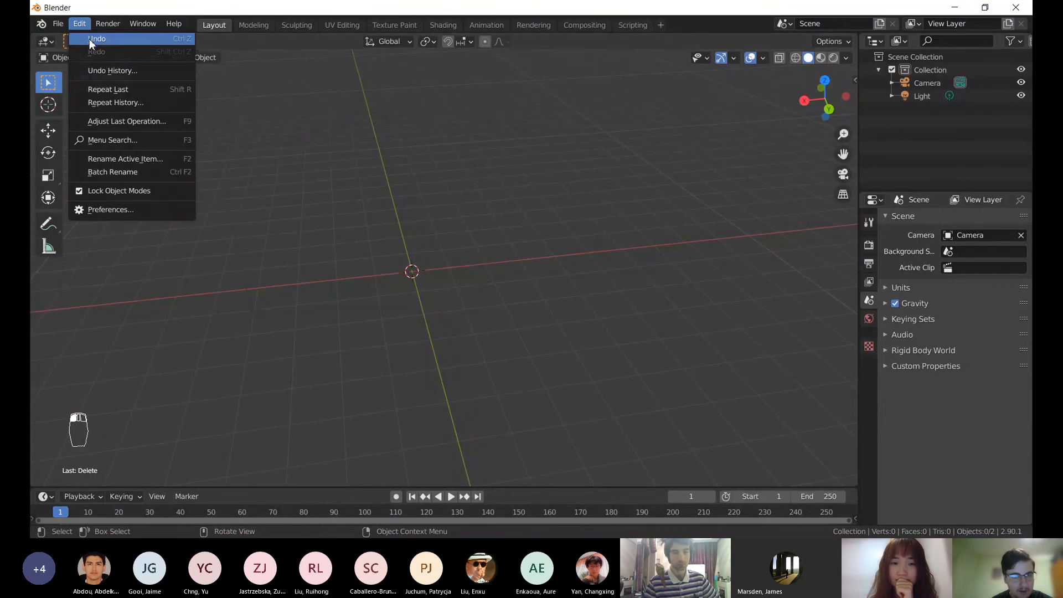
click(88, 39)
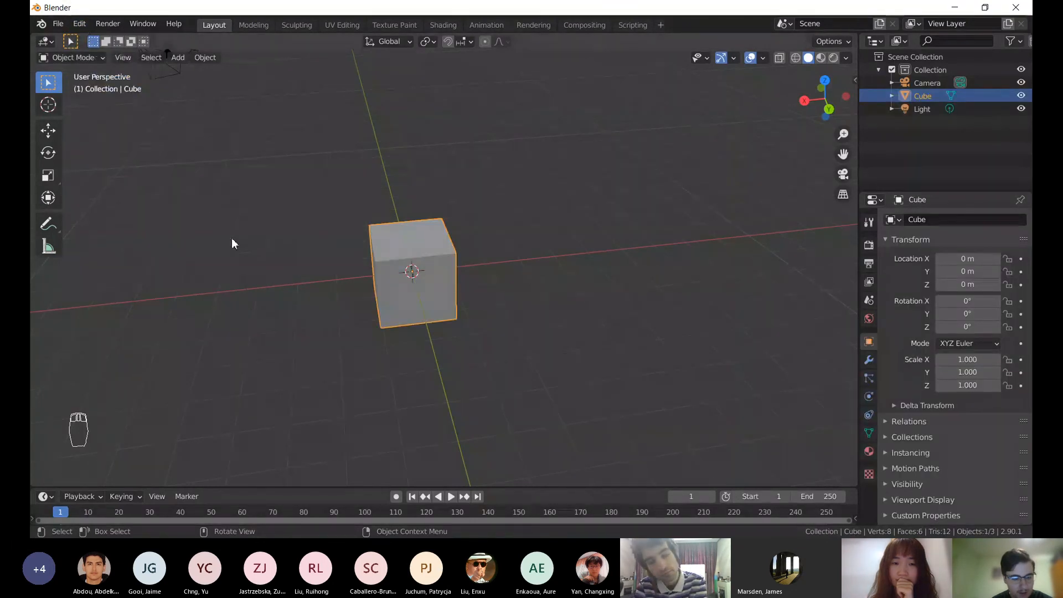
click(81, 23)
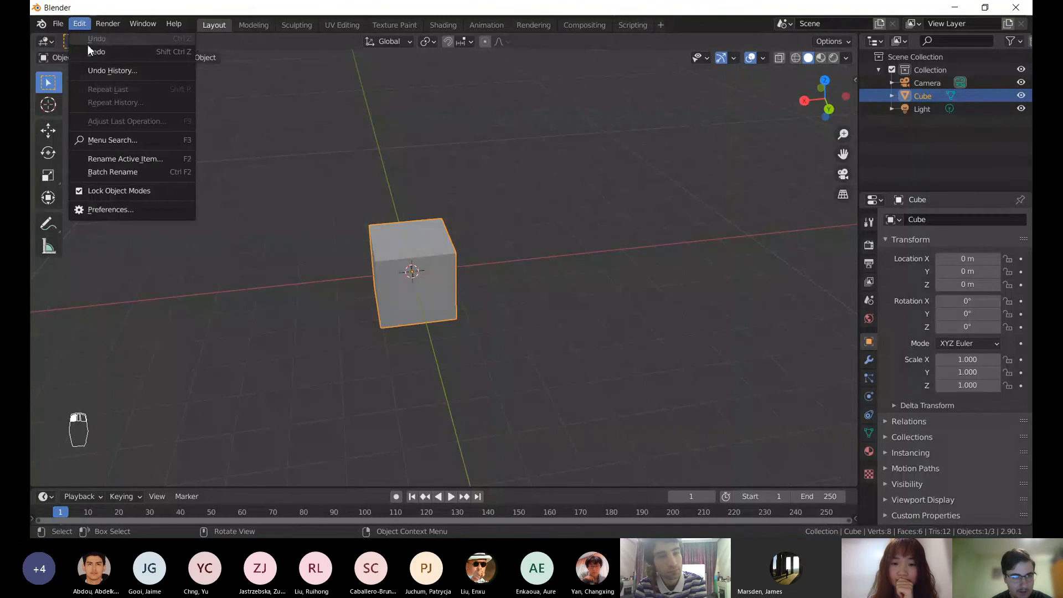
click(92, 51)
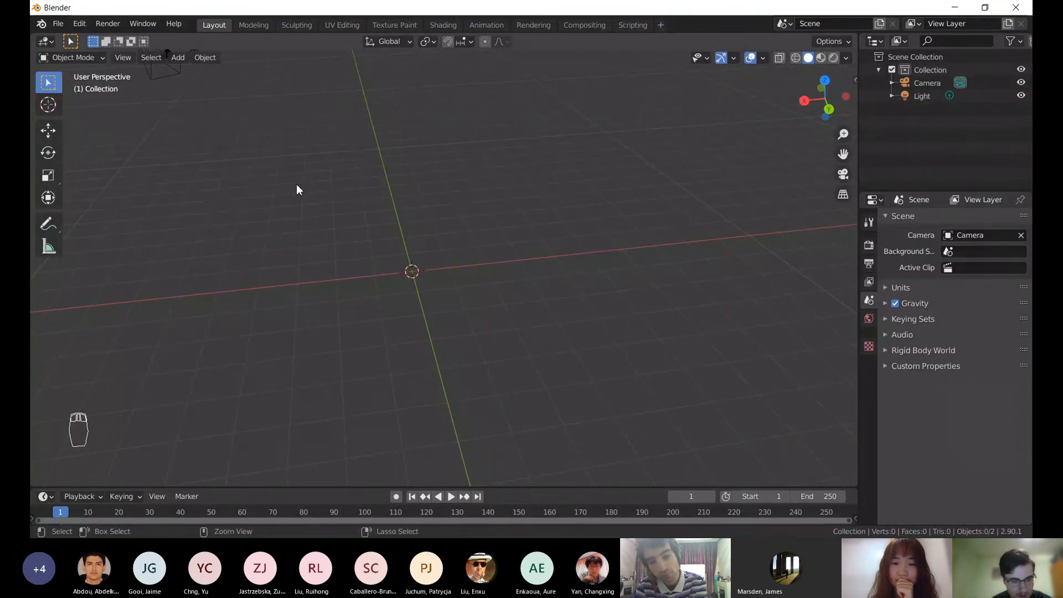
key(ctrl+z)
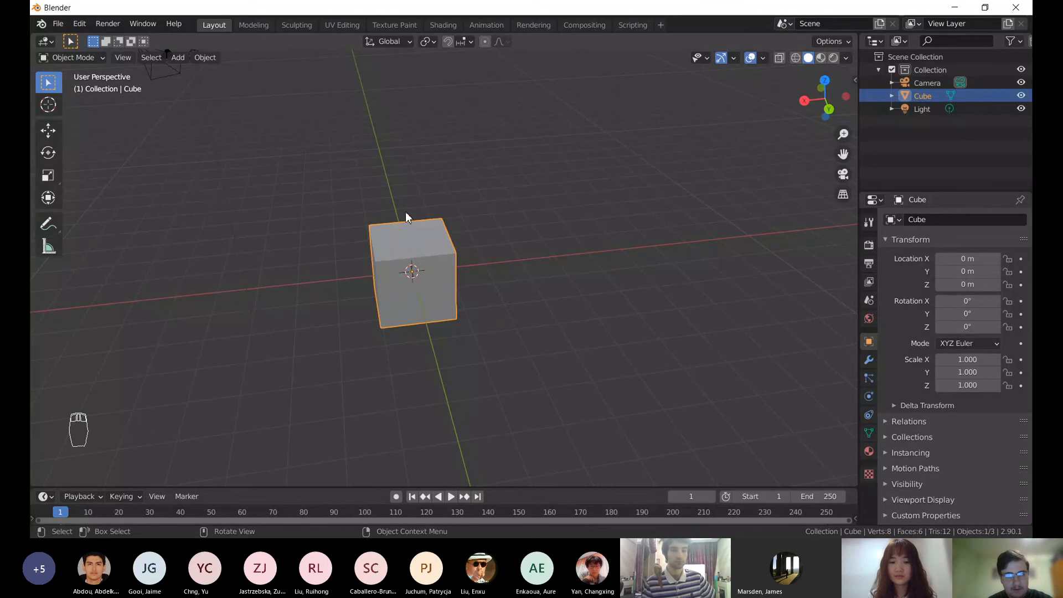
middle_drag(406, 212, 423, 297)
scroll(423, 297, down, 2)
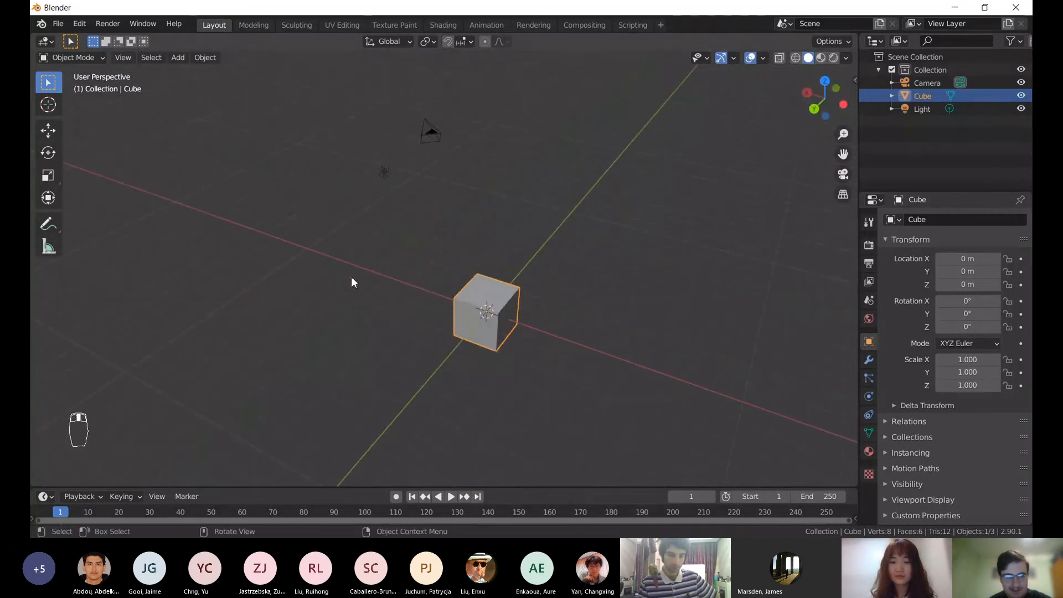
middle_drag(31, 423, 216, 102)
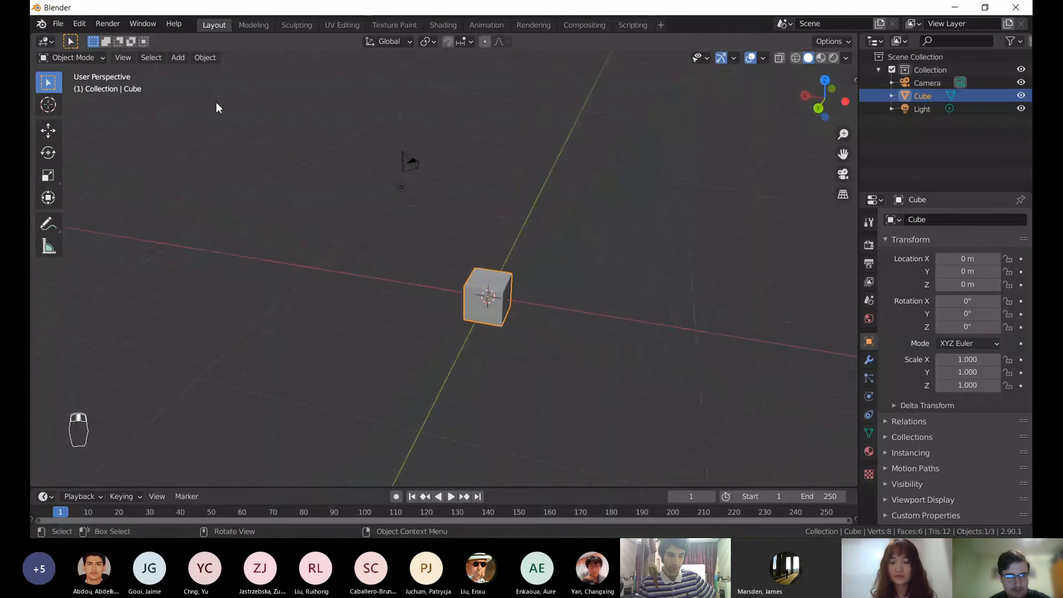
click(205, 58)
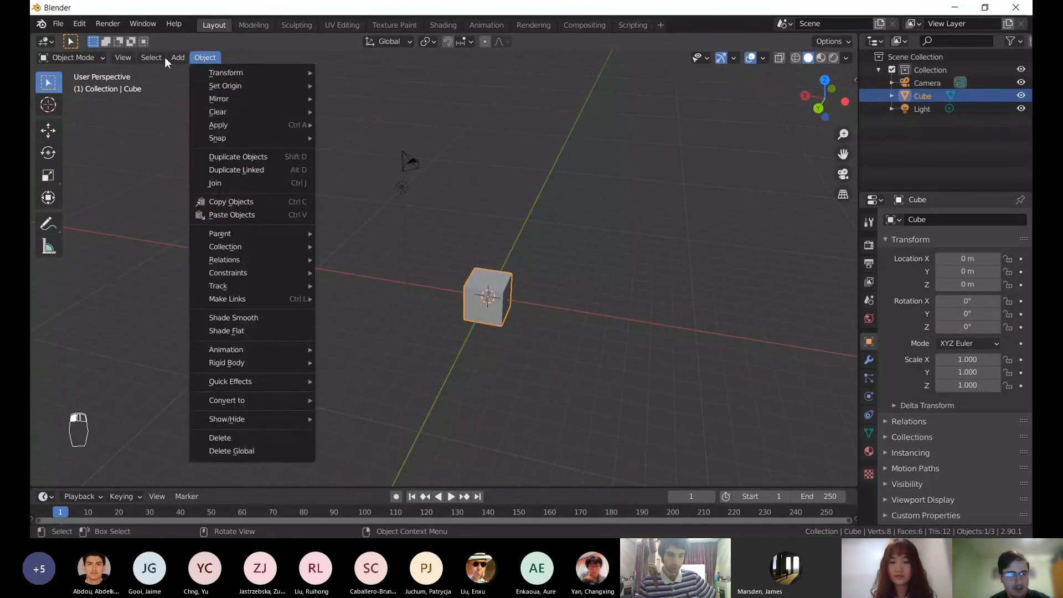
click(165, 58)
click(178, 58)
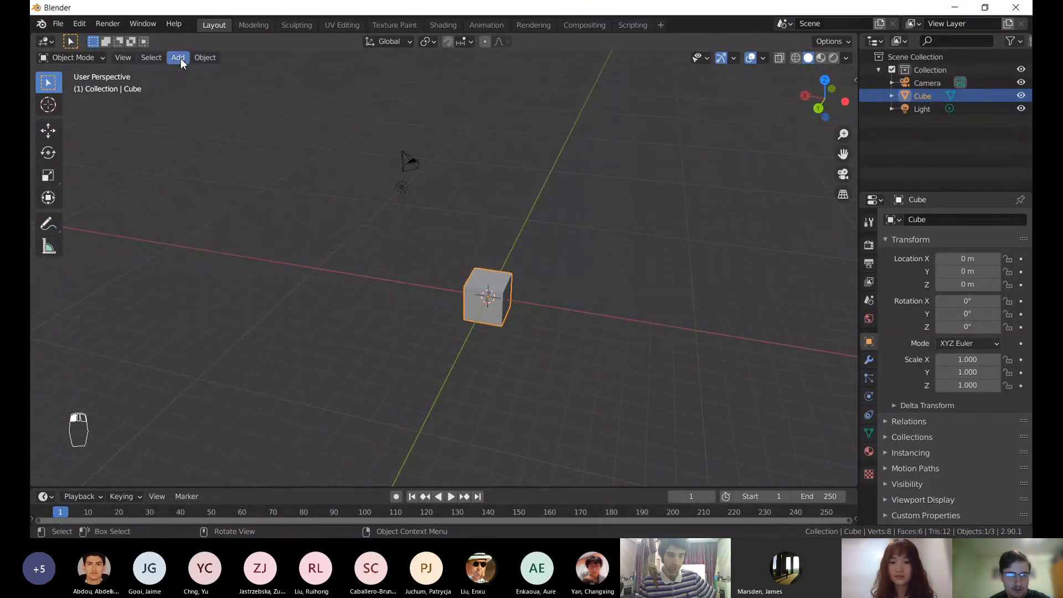
middle_drag(337, 206, 365, 206)
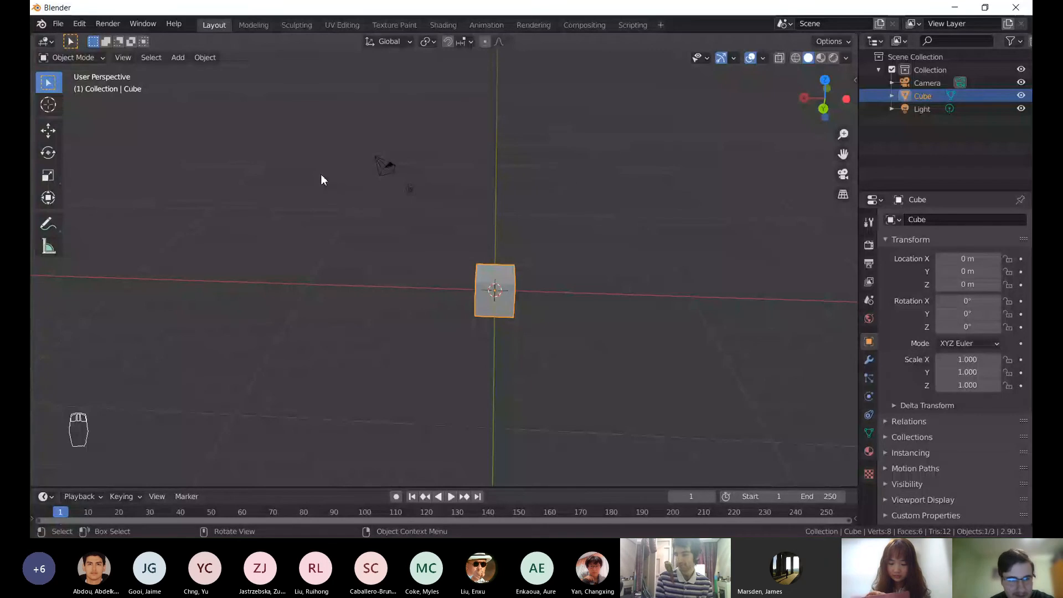
middle_drag(566, 272, 536, 265)
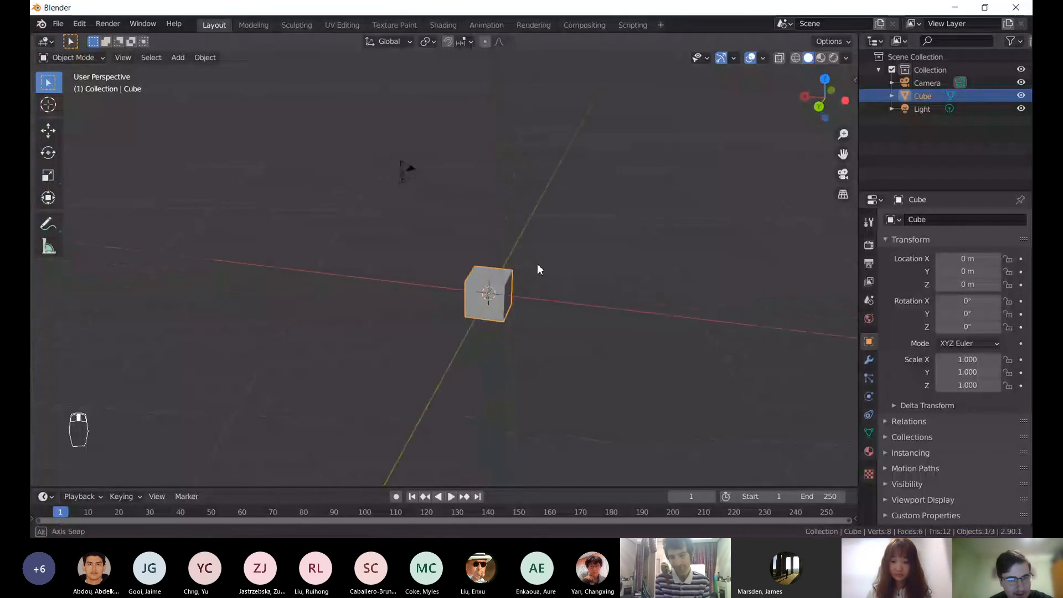
middle_drag(421, 223, 447, 230)
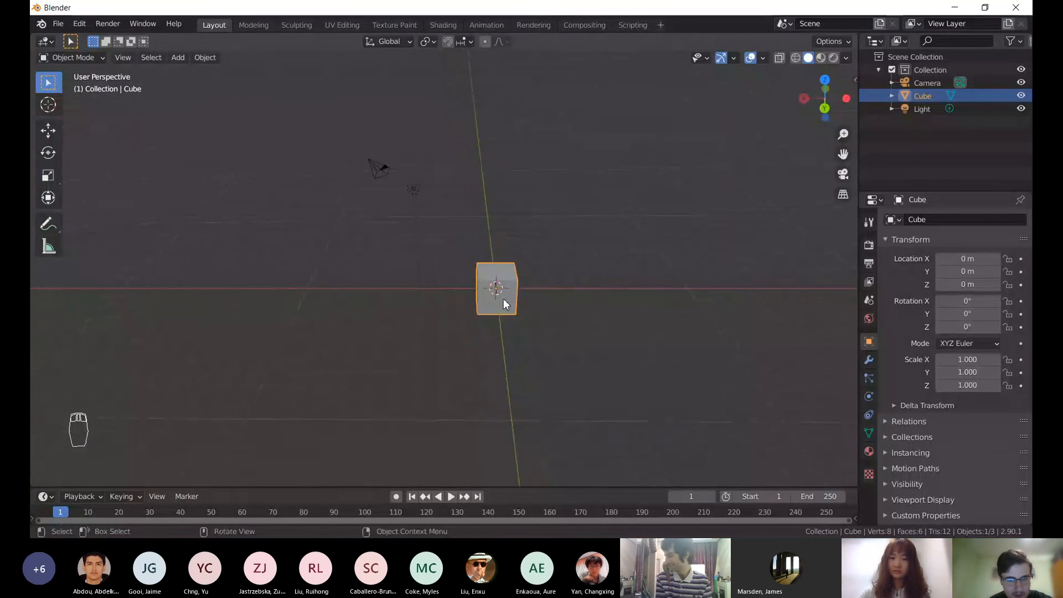
- Activate the Move tool for the selected cube
shift+middle_drag(489, 294, 414, 264)
scroll(415, 264, up, 2)
scroll(415, 264, up, 2)
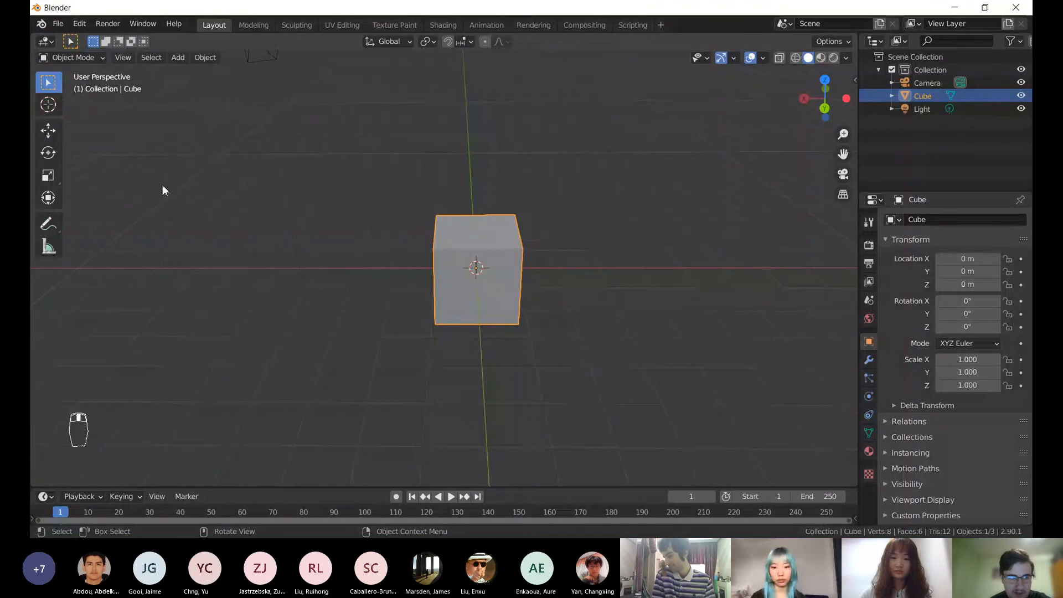
click(51, 134)
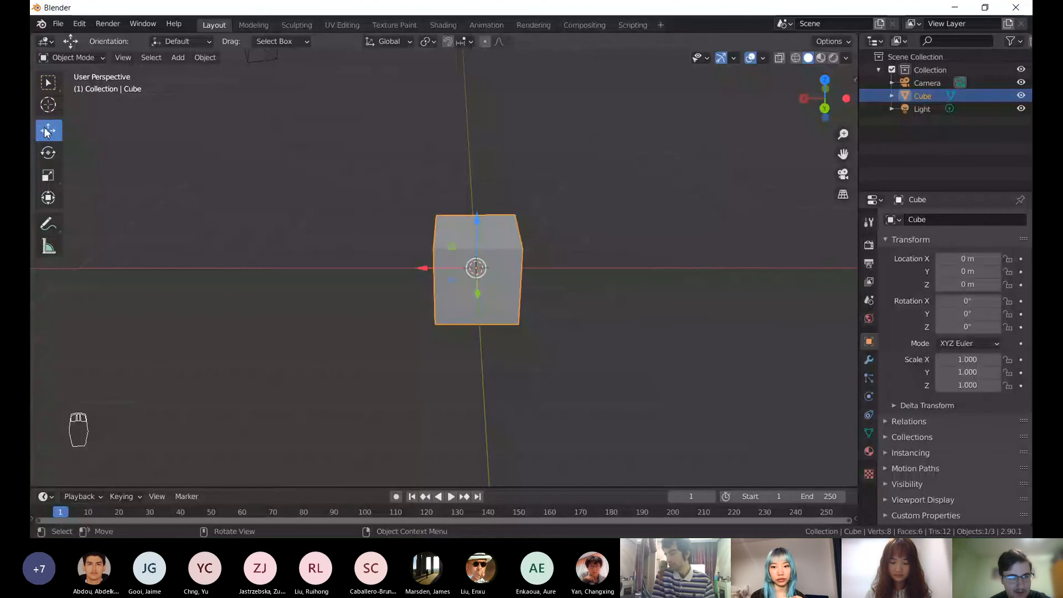
middle_drag(443, 242, 486, 229)
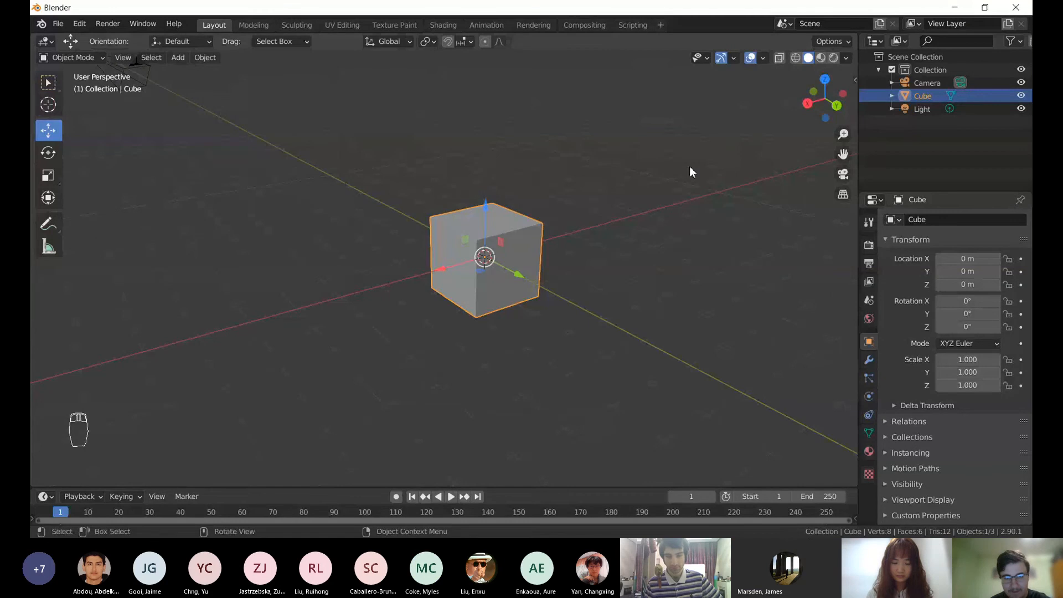
- Deselect the cube and select it again, two times over
middle_drag(689, 166, 623, 254)
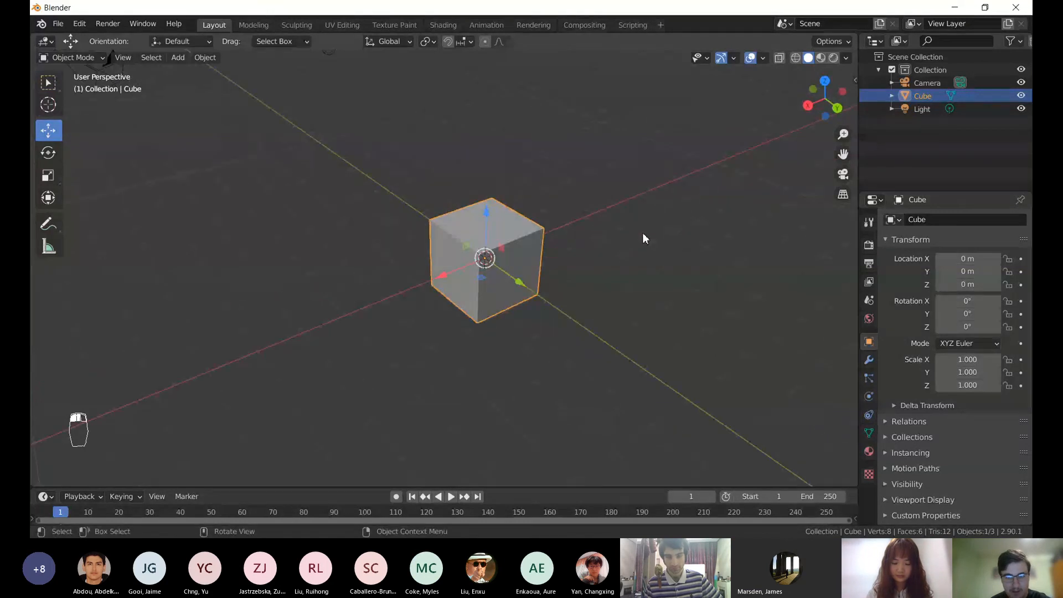
click(556, 228)
middle_drag(487, 201, 506, 191)
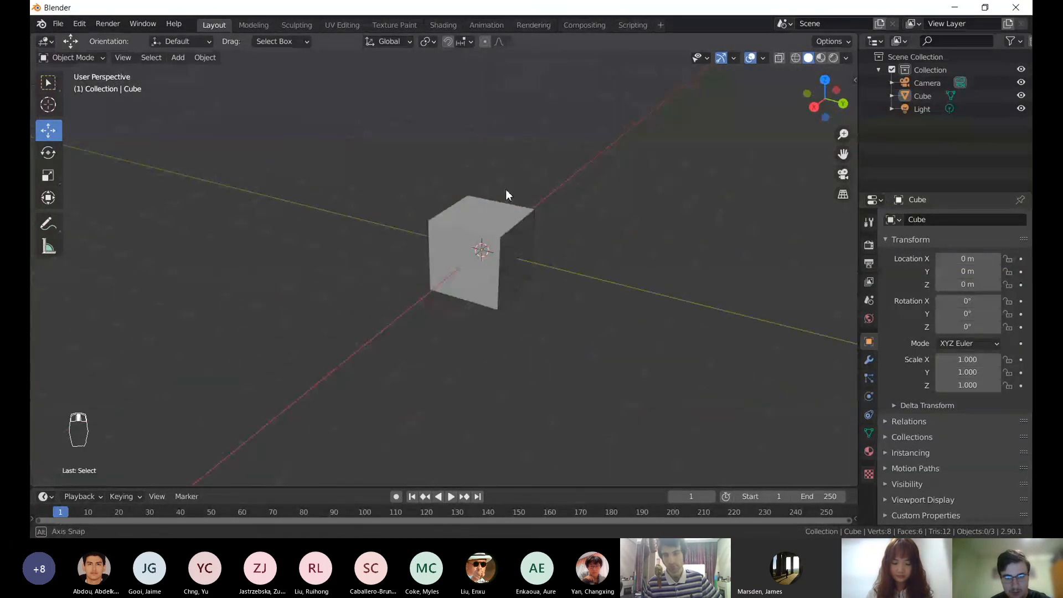
click(481, 216)
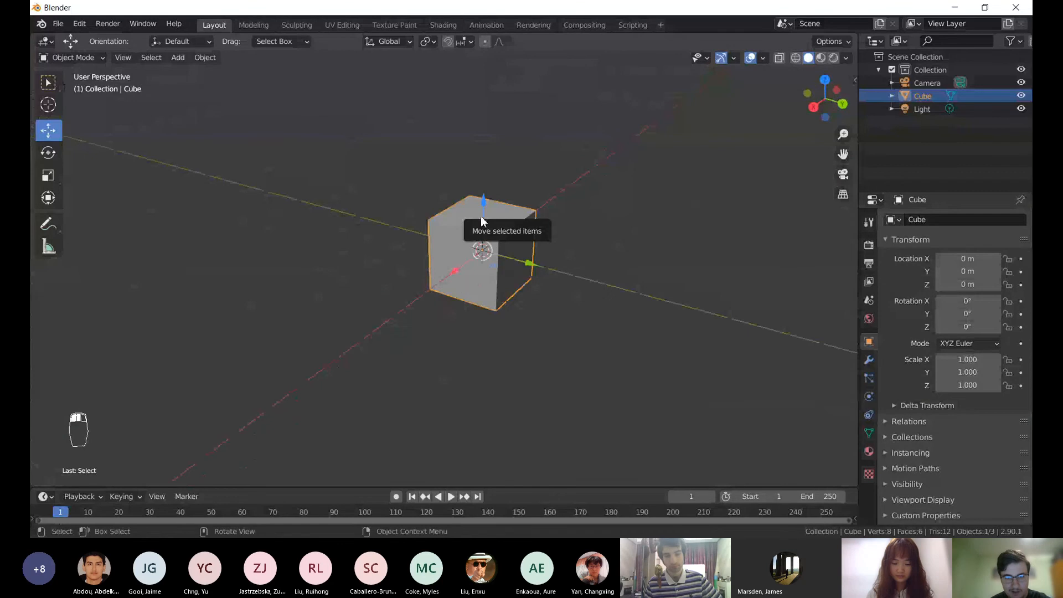
click(596, 207)
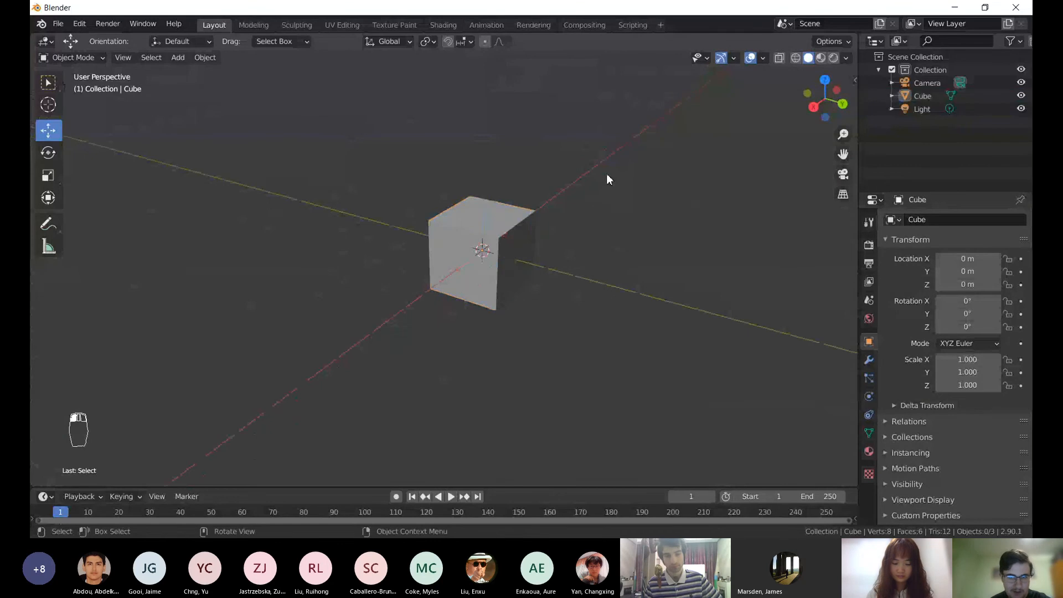
click(481, 214)
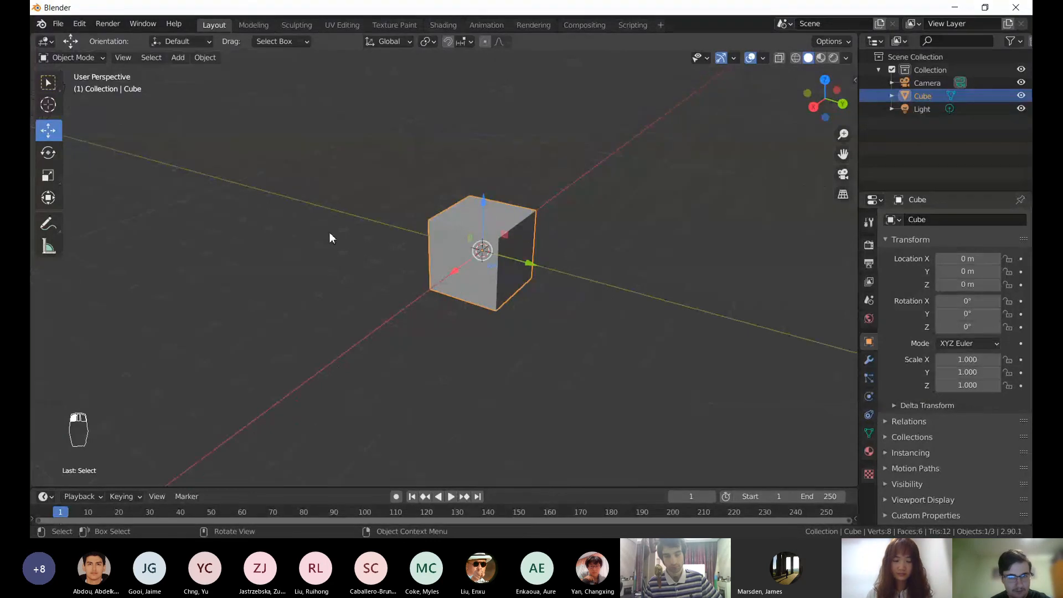
- Move the cube along the X axis and along the Y axis with the move gizmo, and undo these moves
middle_drag(719, 298, 705, 299)
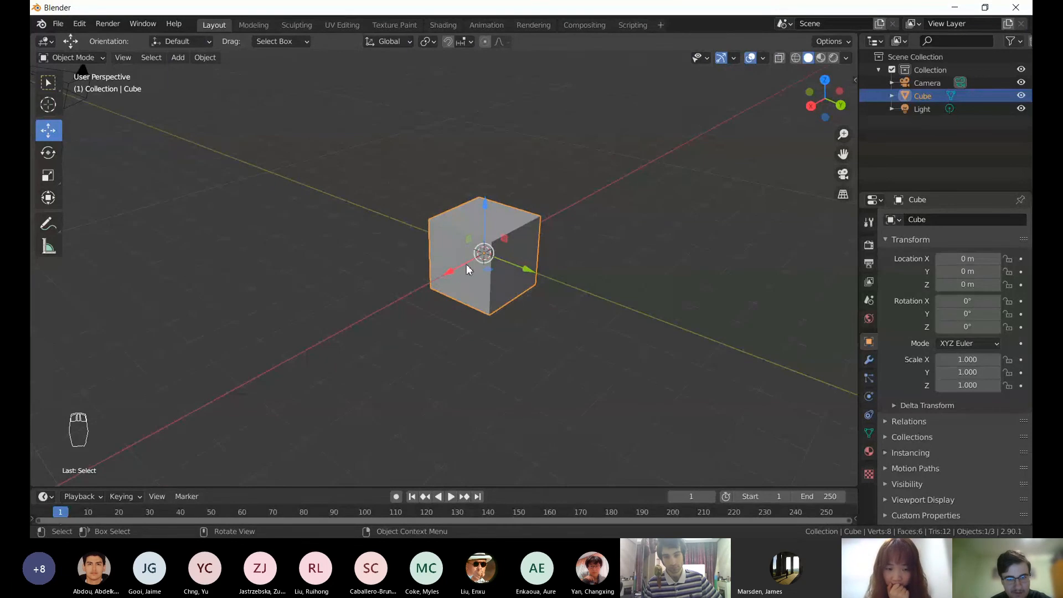
drag(447, 272, 464, 256)
drag(551, 261, 513, 261)
key(ctrl+z)
key(ctrl+z)
key(ctrl+z)
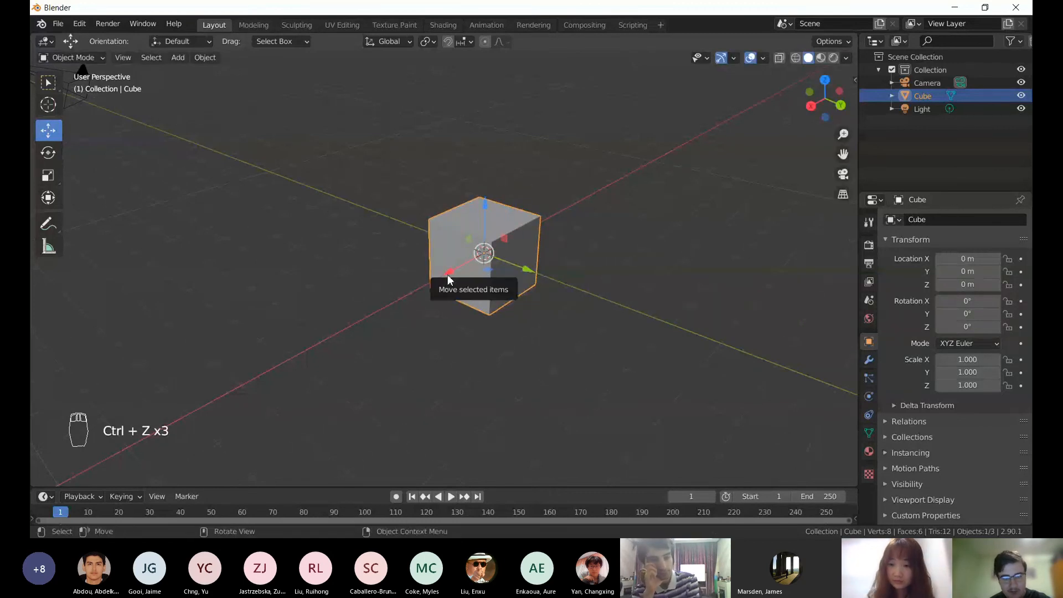
- Move the cube freely to about X 3.06 m, Y -5.70 m, Z 2.99 m, undo it, and cancel a second free move
key(g)
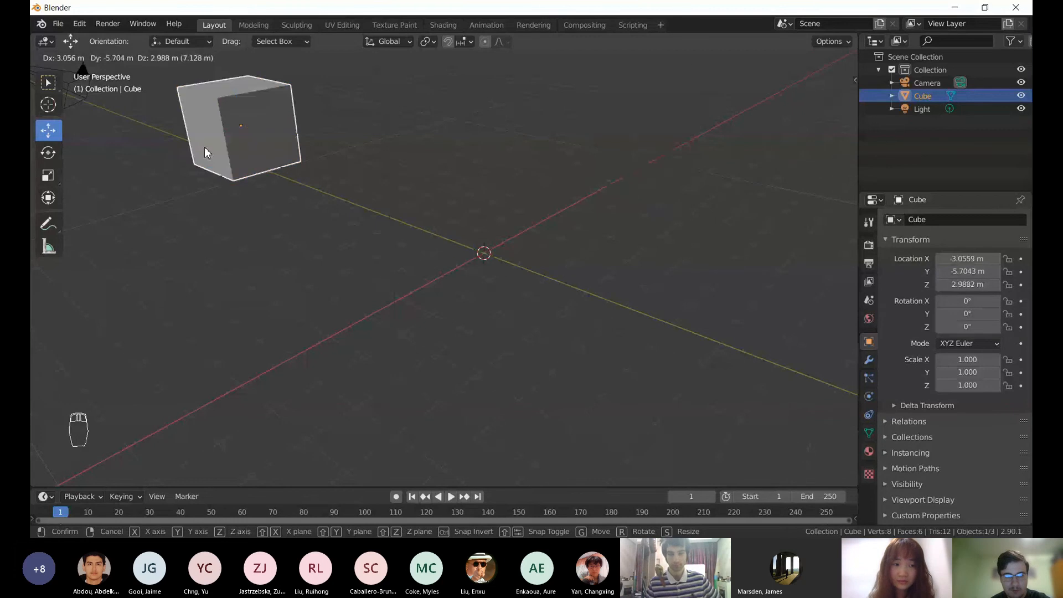
click(205, 148)
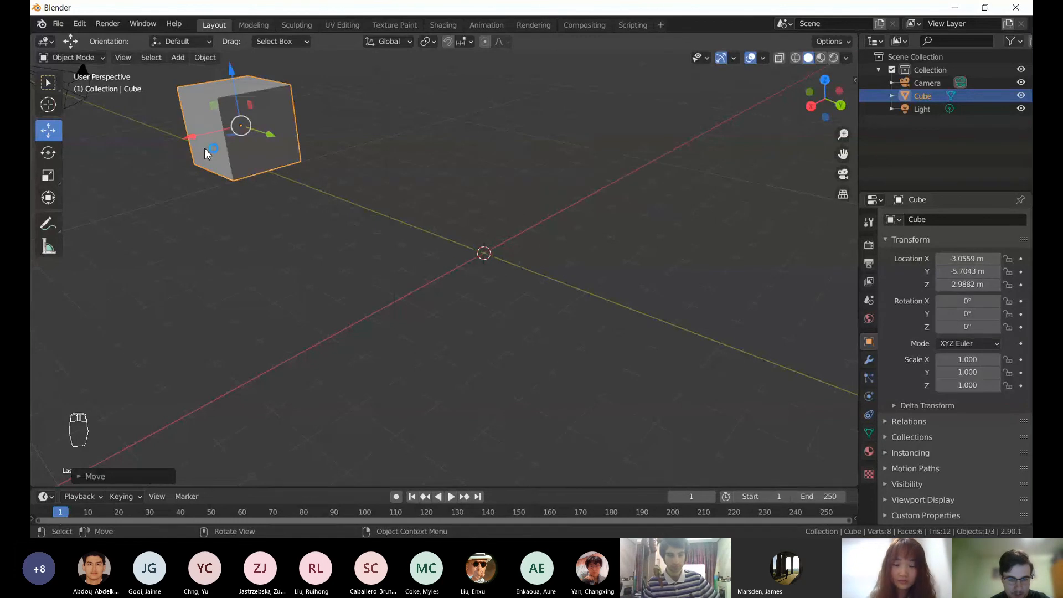
key(ctrl+z)
key(g)
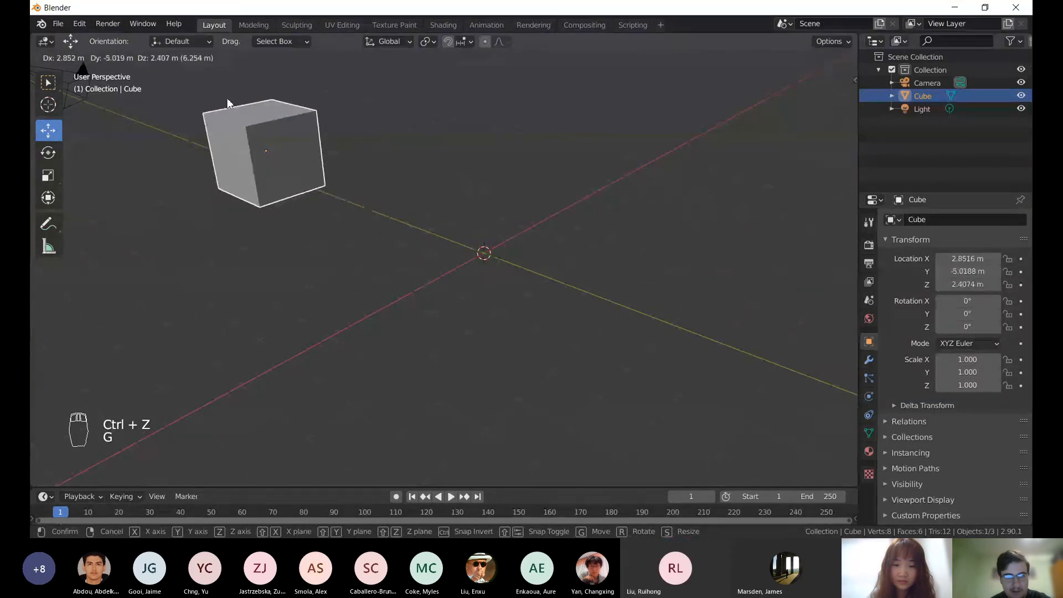
right_click(227, 103)
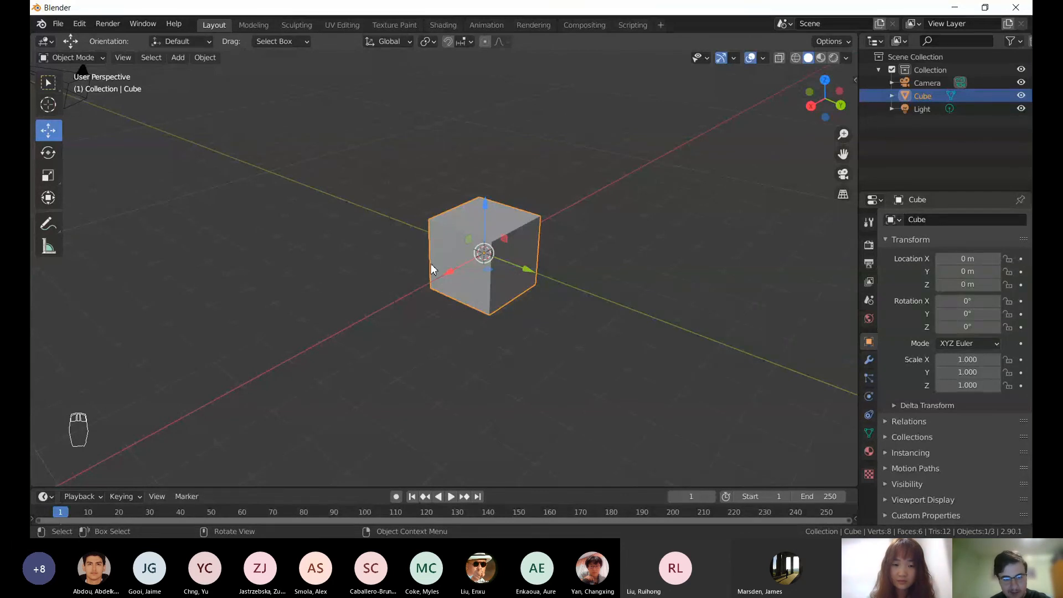
- Try moving the cube constrained to the X, Y and Z axes in turn, and cancel the move
key(g)
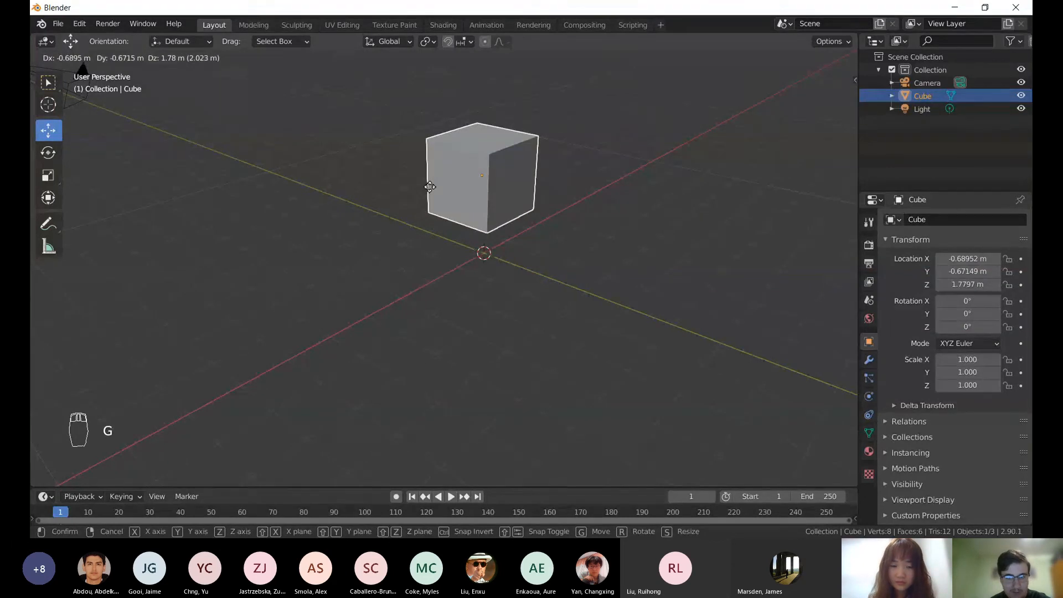
key(x)
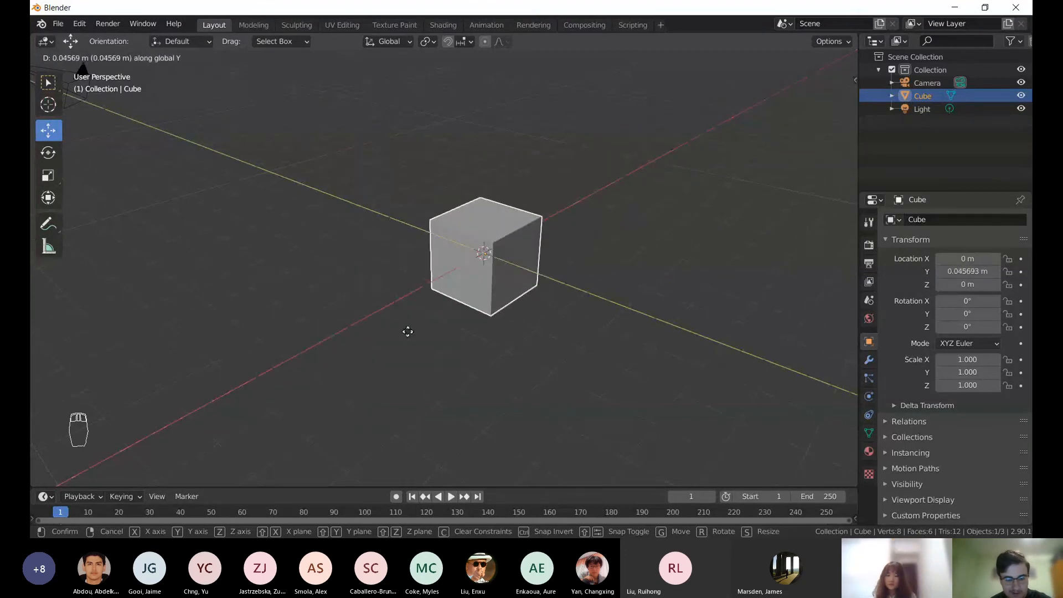
key(z)
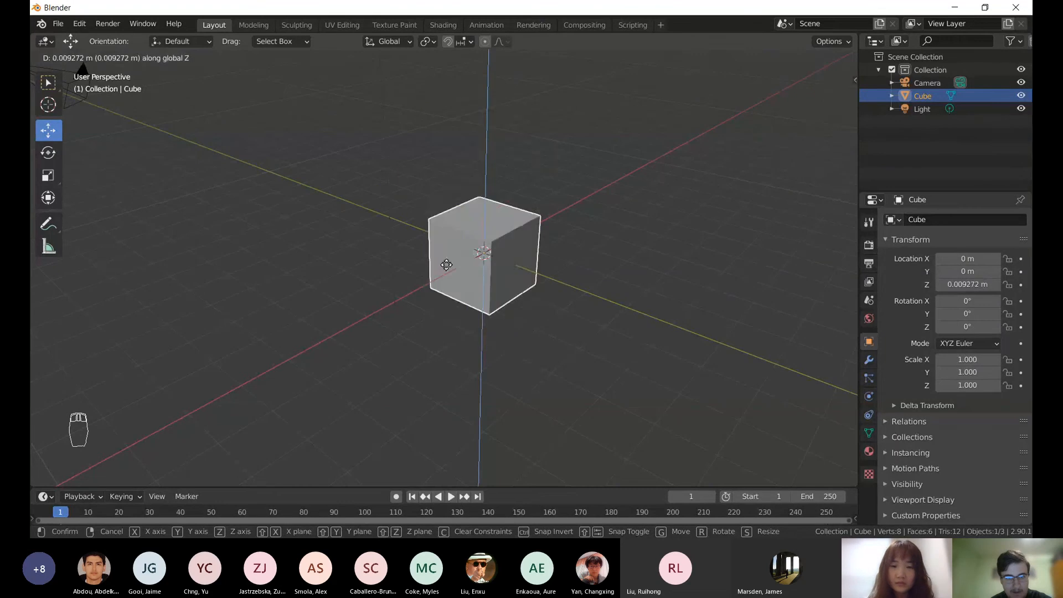
right_click(451, 188)
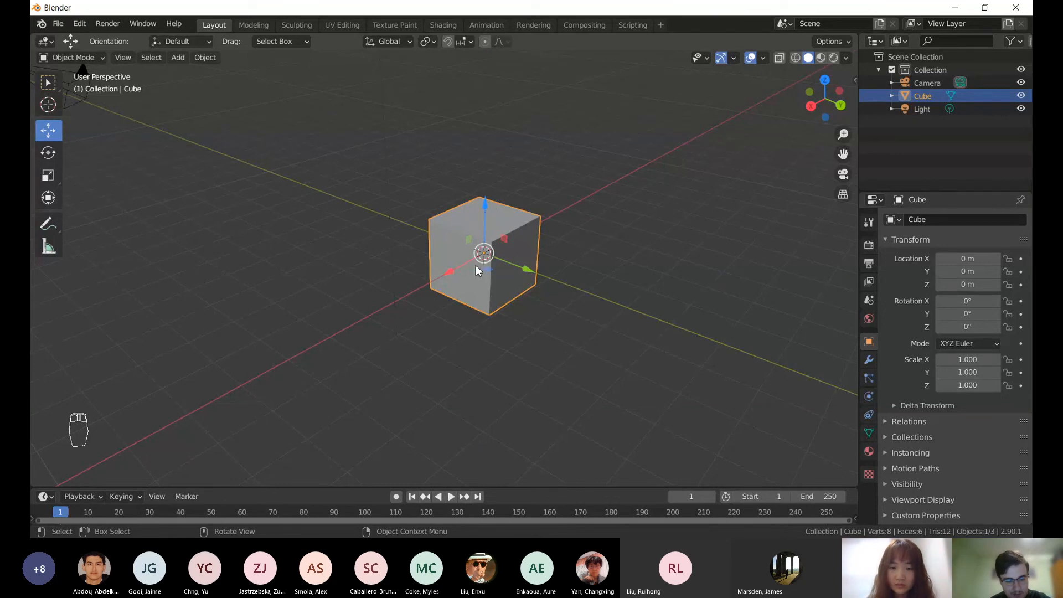
- Try moving the cube in the XY plane with the global Z axis locked, and cancel the move
key(g)
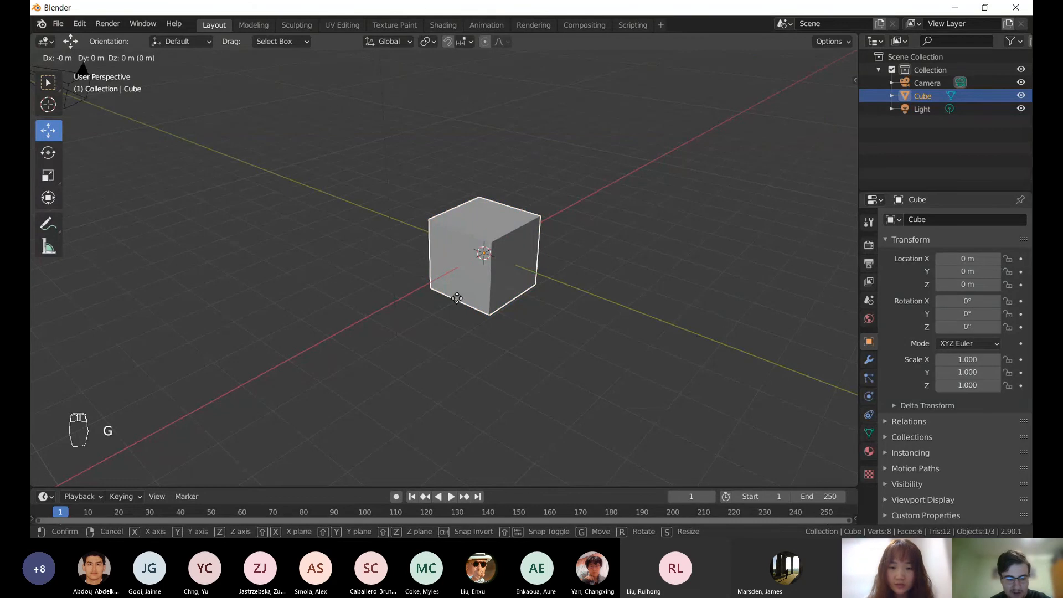
key(shift+z)
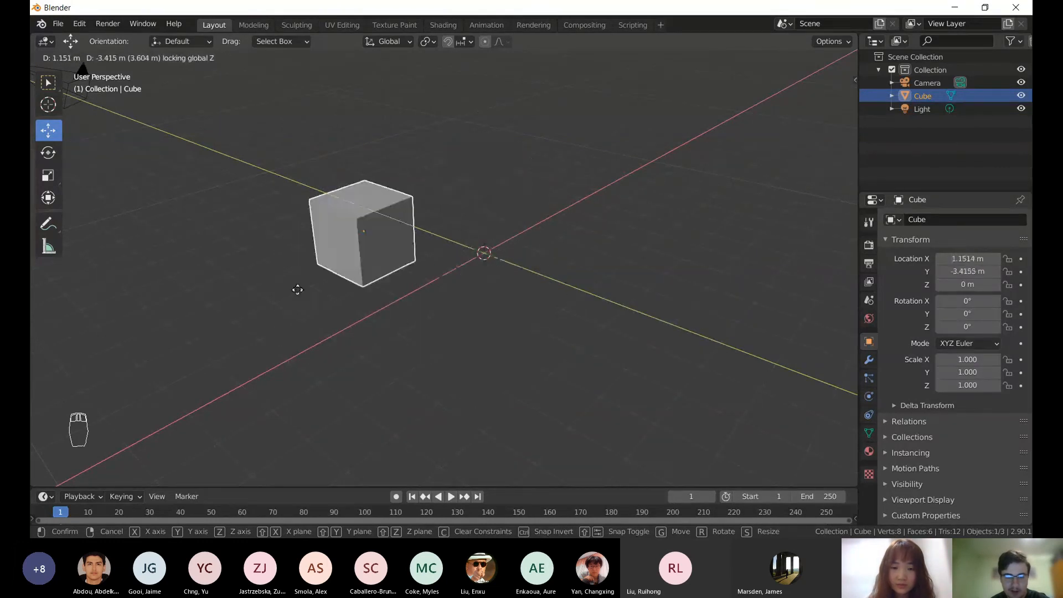
key(Escape)
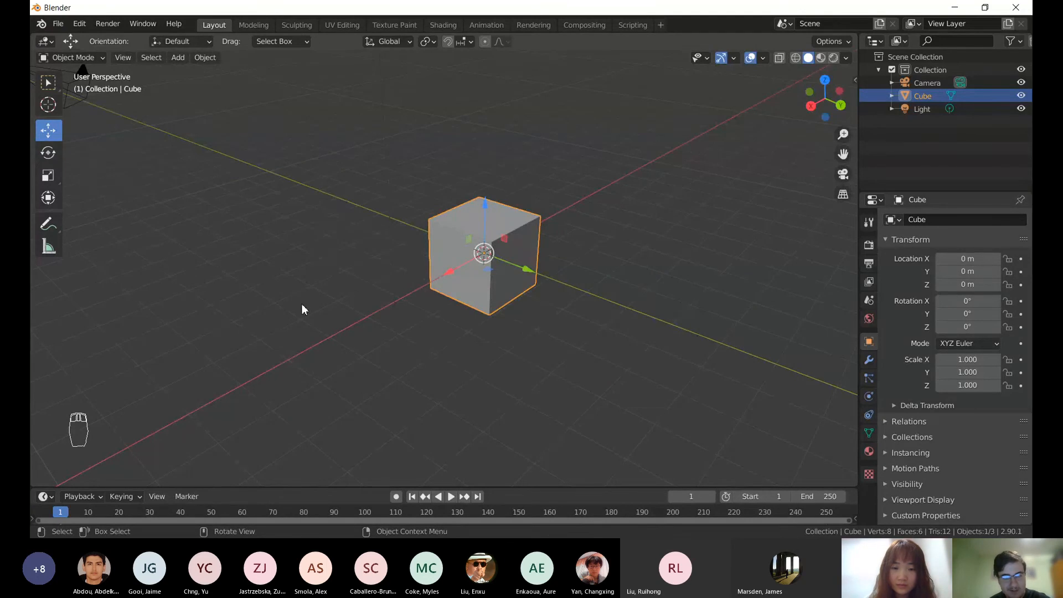
key(g)
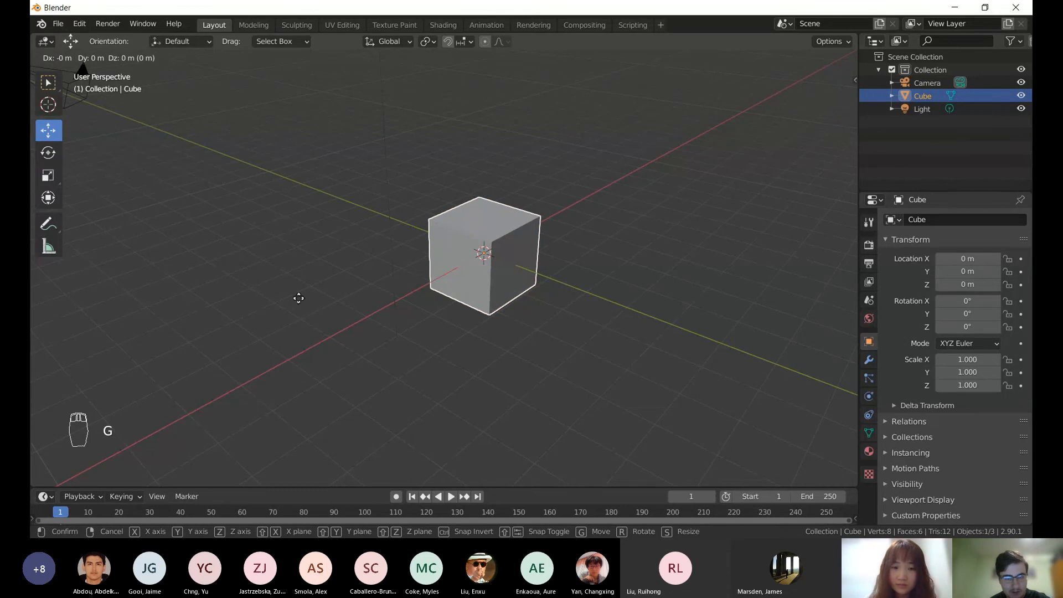
right_click(290, 293)
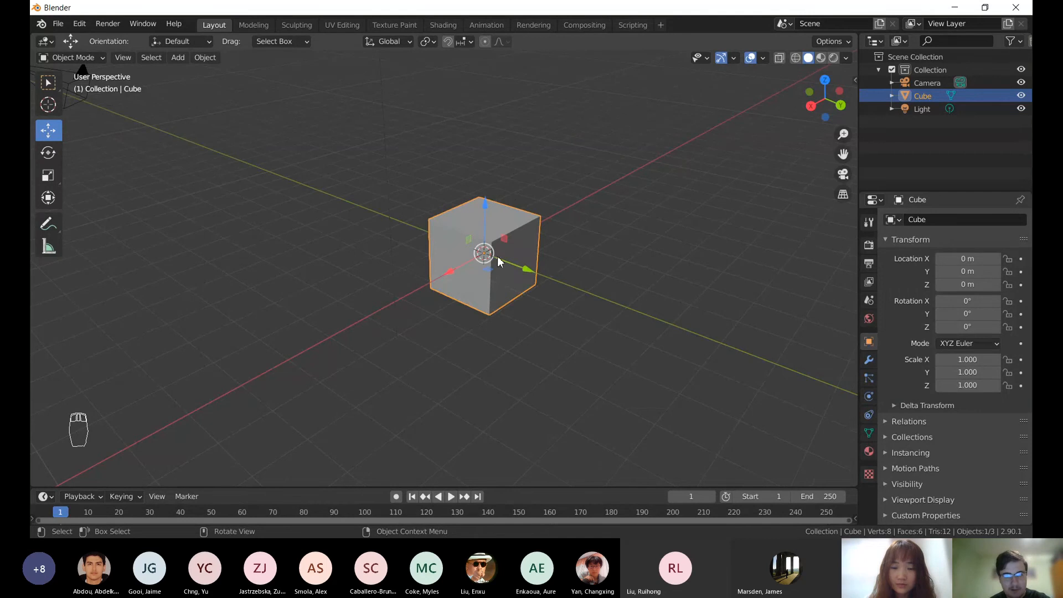
- Move the cube exactly 1 m along the global Z axis and undo the move
scroll(490, 163, down, 1)
key(g)
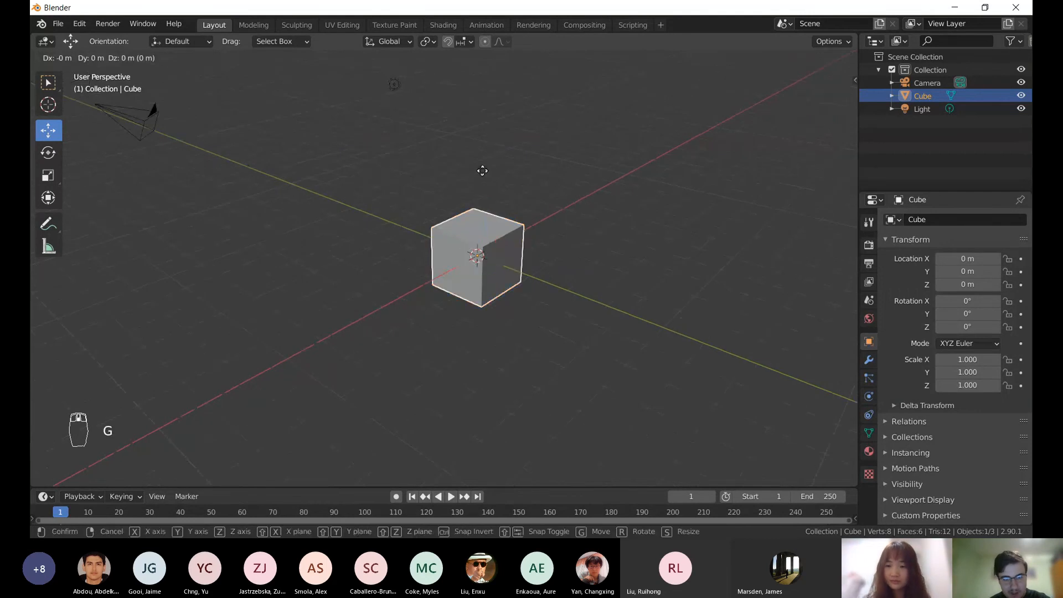
key(z)
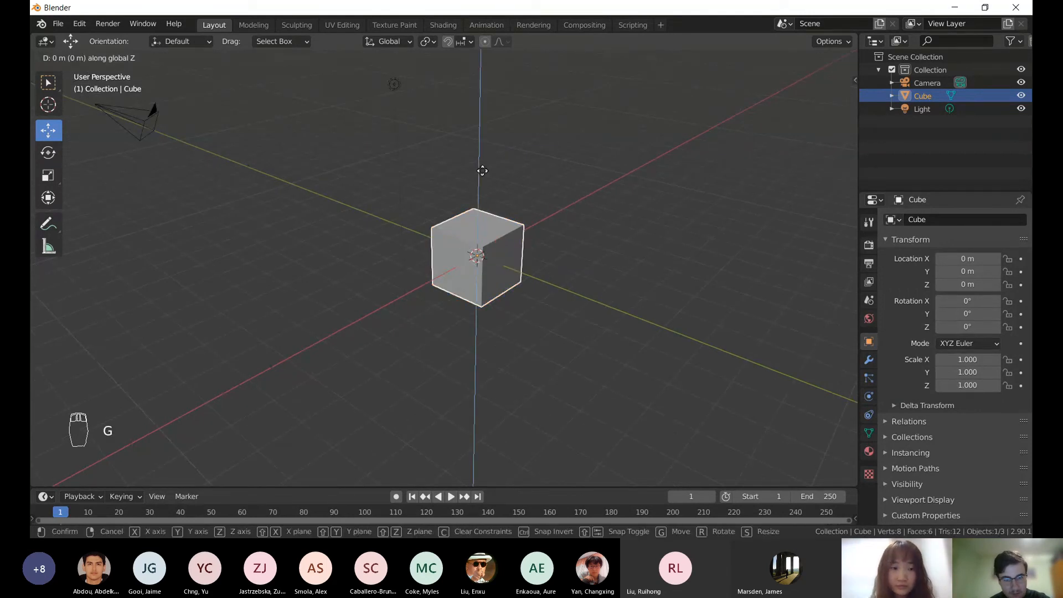
key(1)
click(482, 171)
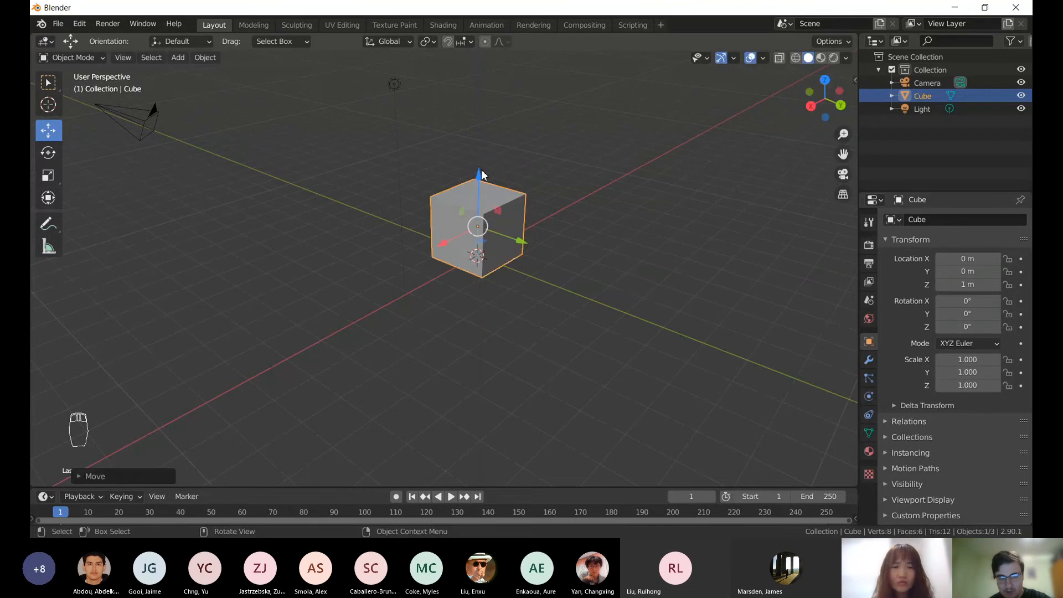
middle_drag(482, 175, 463, 198)
key(ctrl+z)
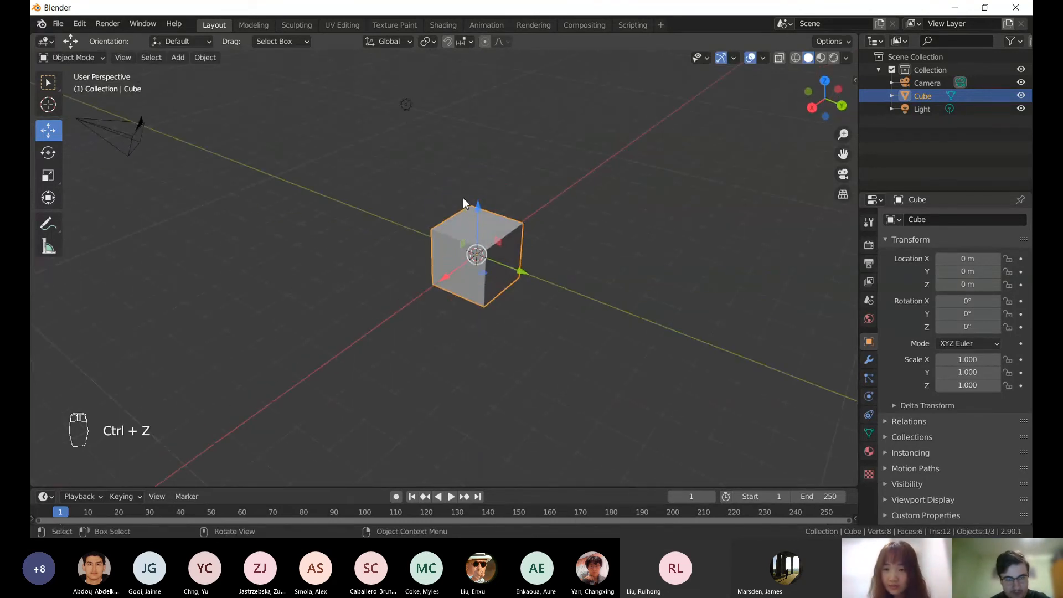
- With the Rotate tool, try rotating the cube freely and by about 25.8° around the X axis, reverting both rotations
click(50, 151)
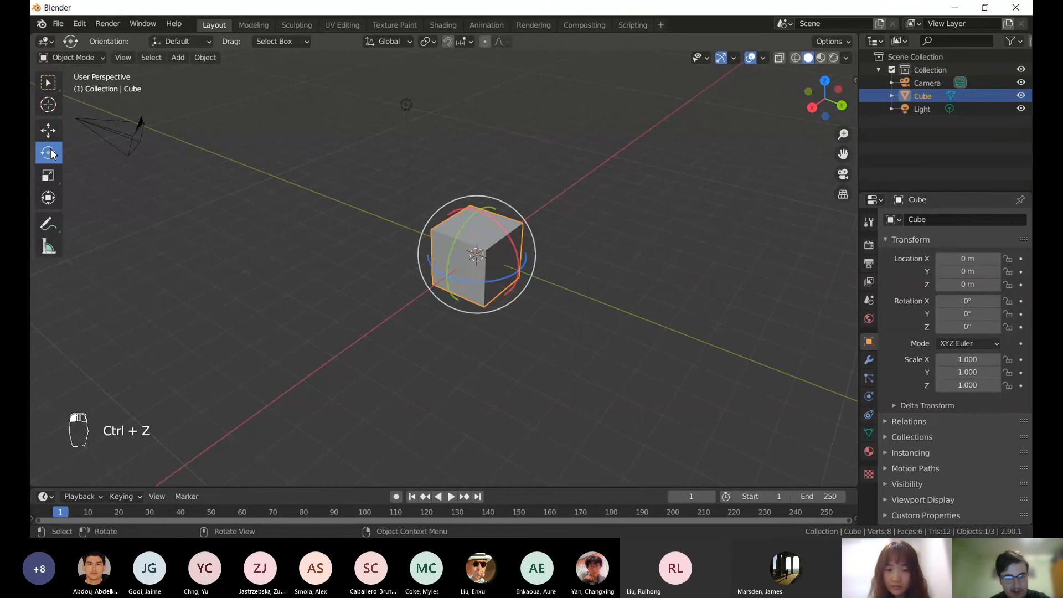
middle_drag(497, 159, 456, 147)
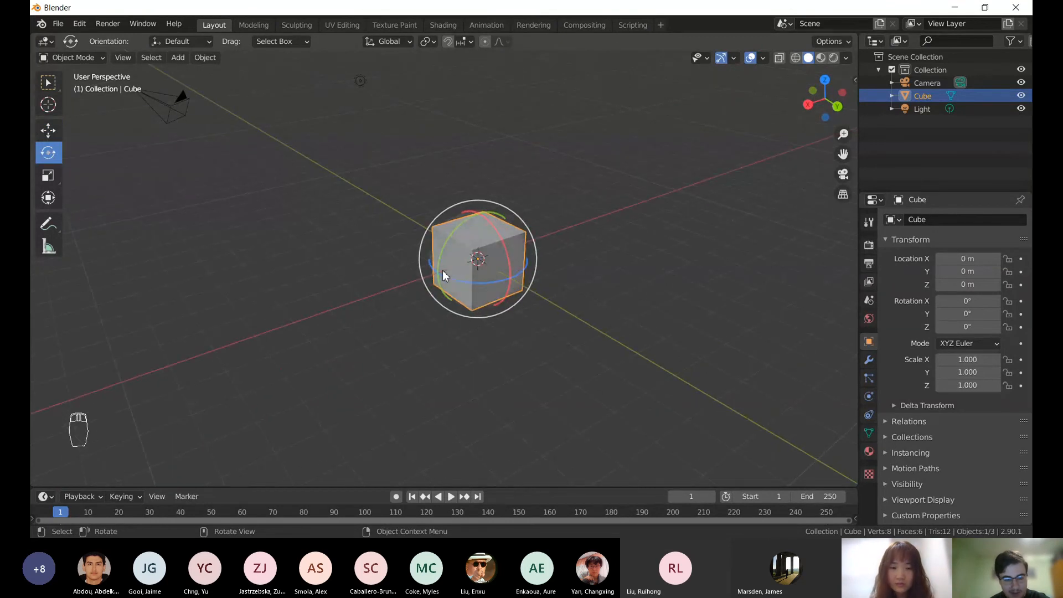
middle_drag(360, 217, 388, 237)
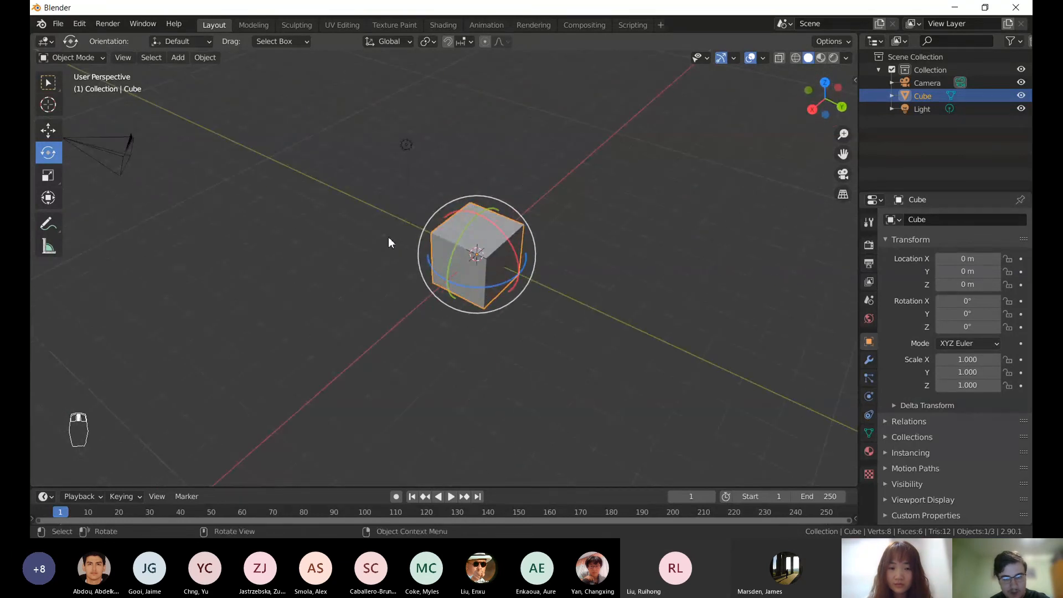
key(r)
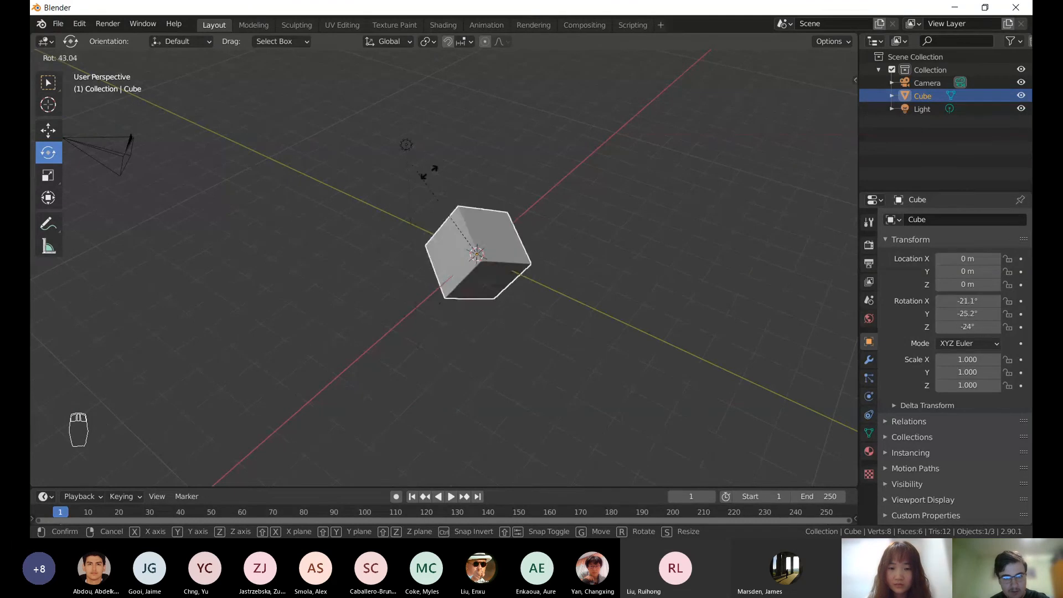
key(Escape)
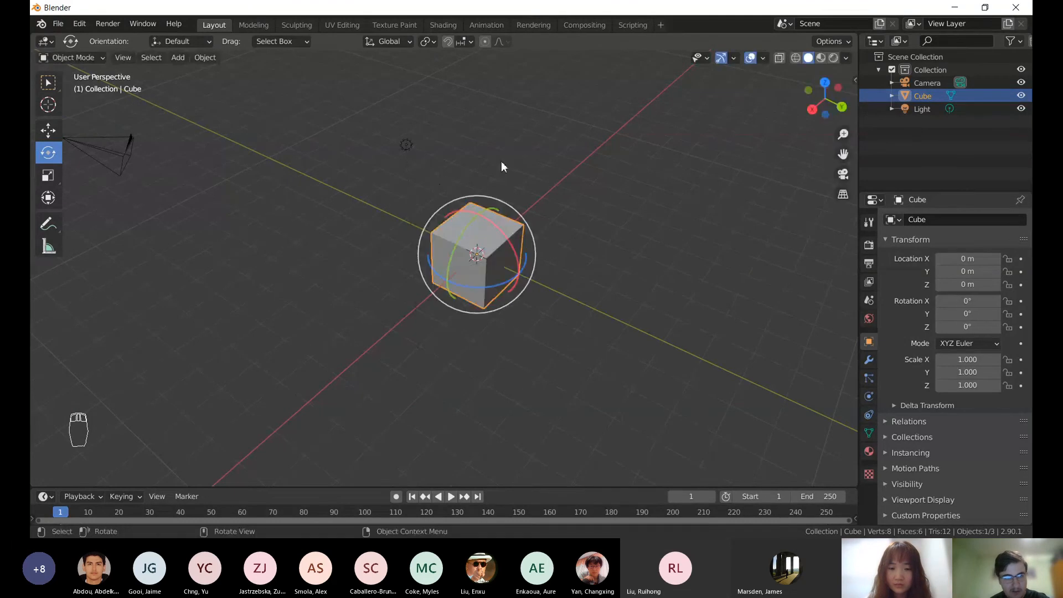
drag(470, 202, 457, 206)
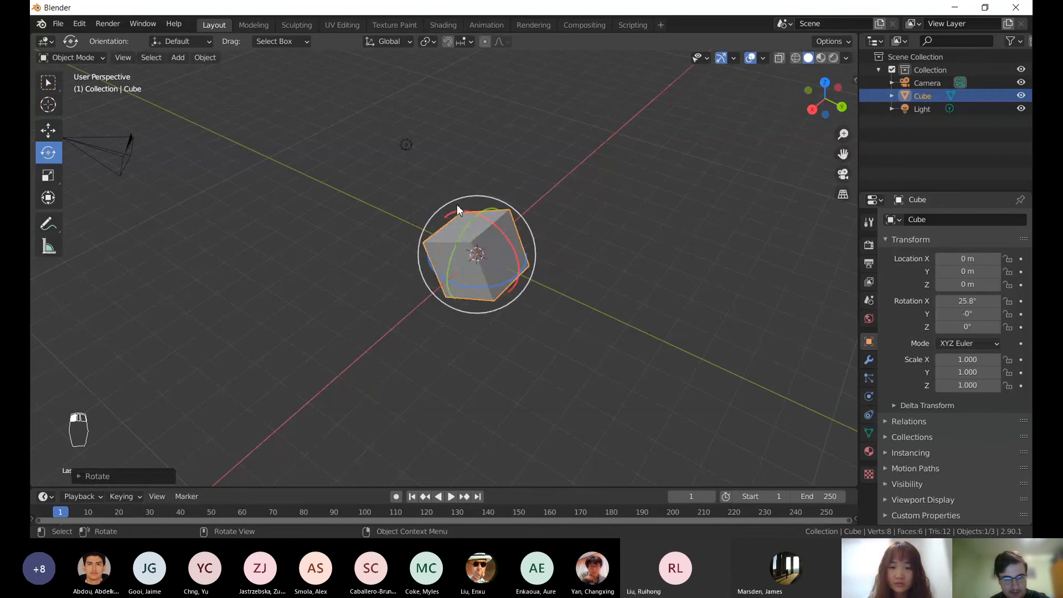
key(ctrl+z)
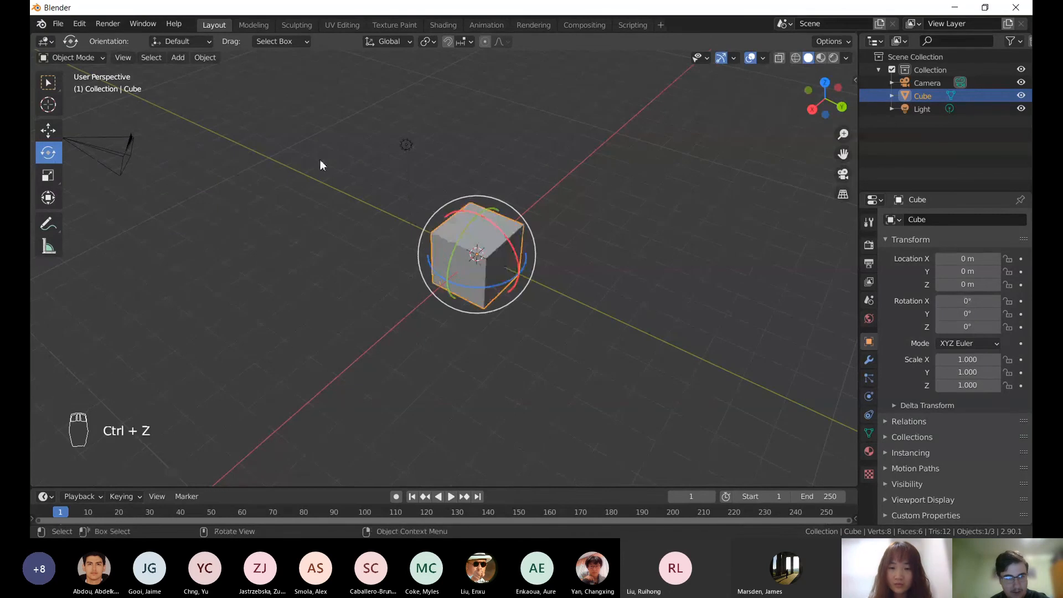
- Switch to the Select Box tool and try a free rotation and a free move of the cube, cancelling both
click(48, 84)
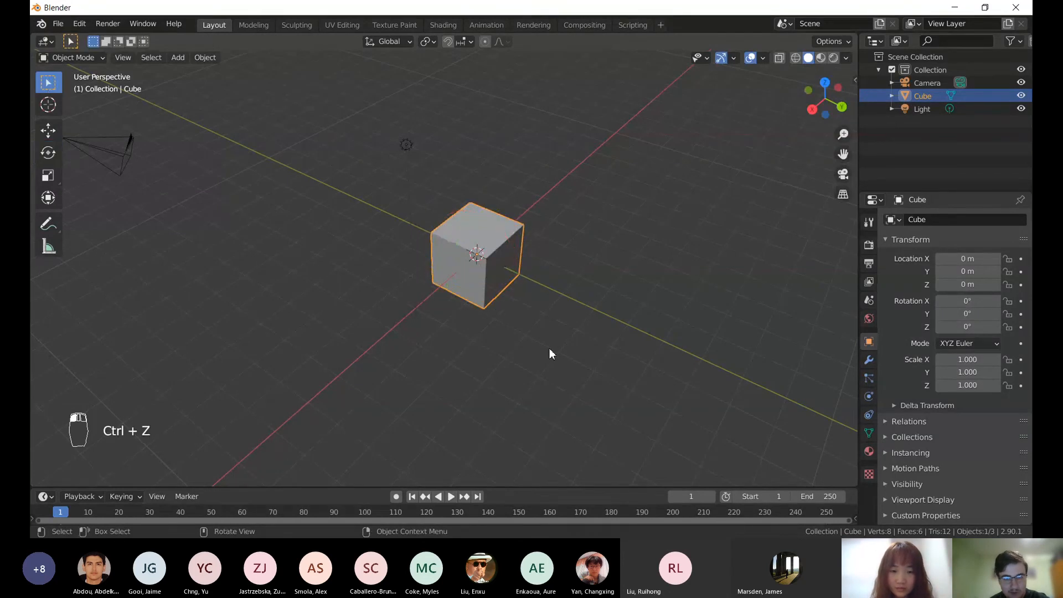
key(r)
right_click(567, 284)
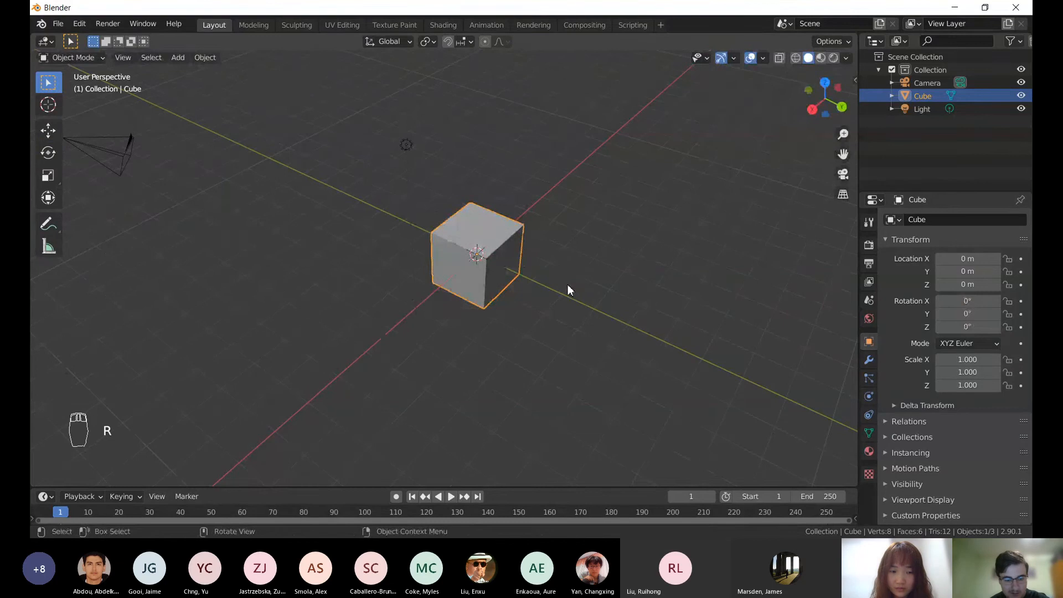
key(g)
right_click(321, 223)
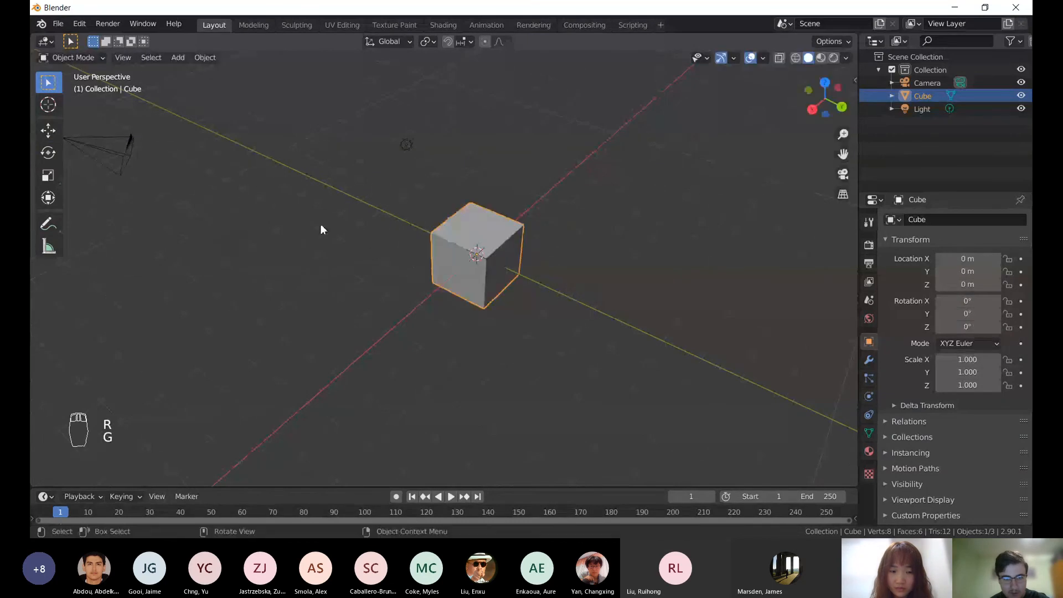
- Activate the Rotate tool for the cube again, and start and cancel a free rotation
click(48, 134)
click(48, 153)
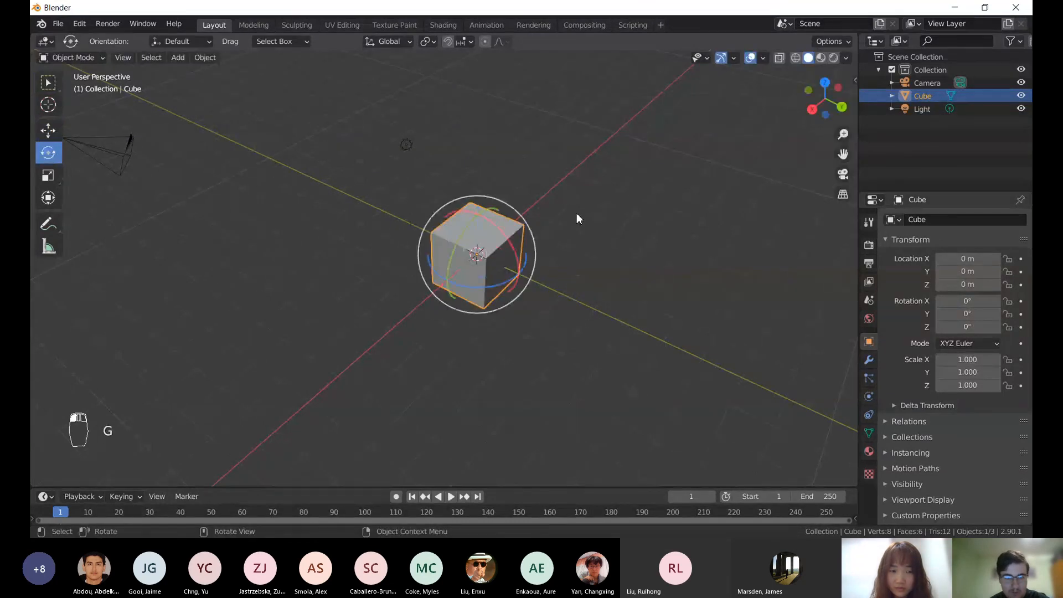
mouse_move(577, 214)
middle_down()
mouse_move(515, 213)
mouse_move(550, 179)
mouse_move(577, 203)
middle_up()
scroll(550, 199, up, 3)
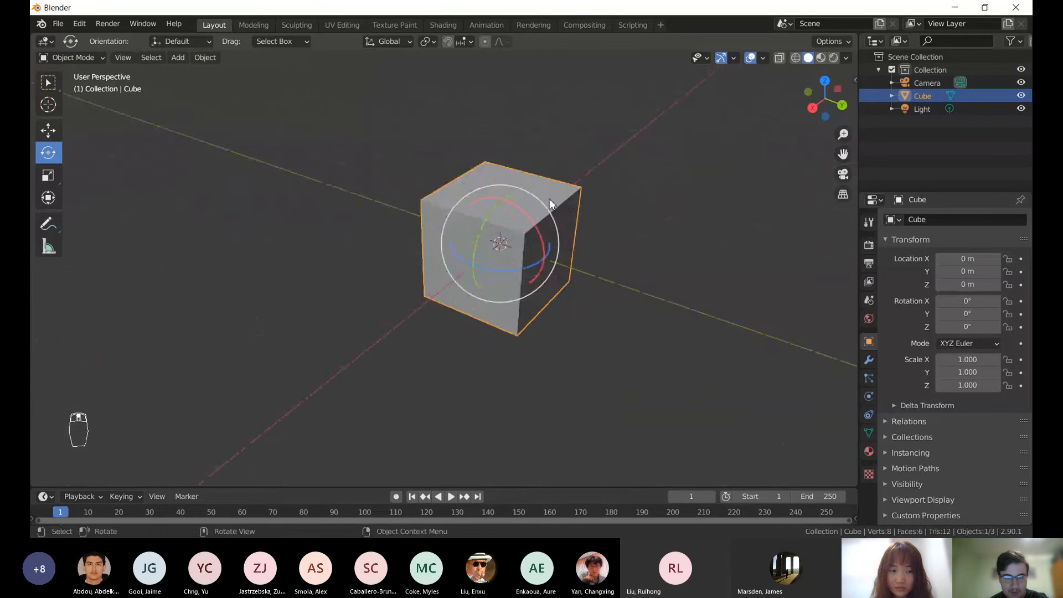
scroll(524, 215, down, 5)
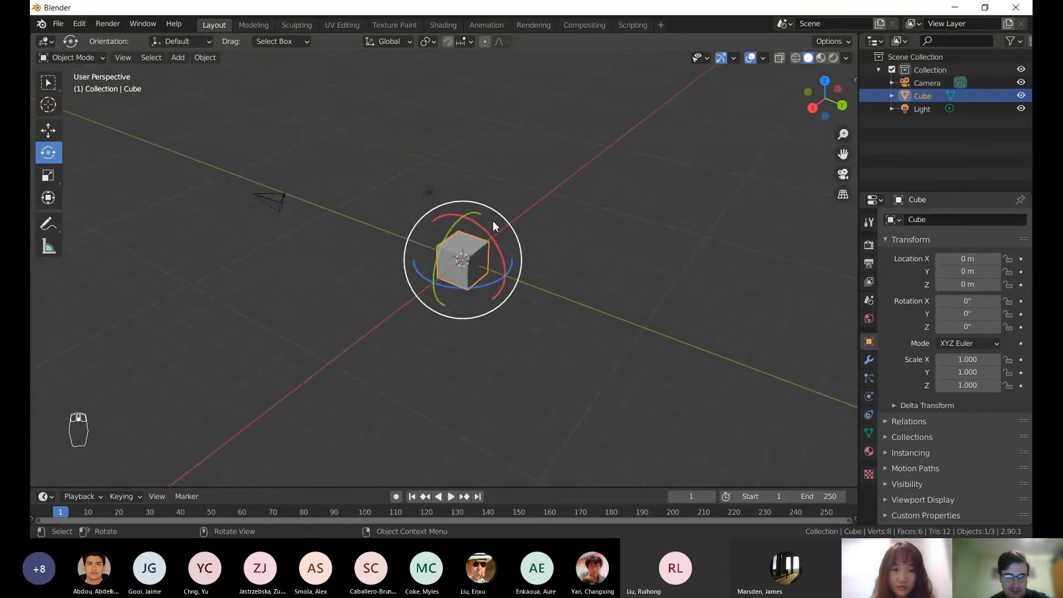
scroll(493, 220, up, 2)
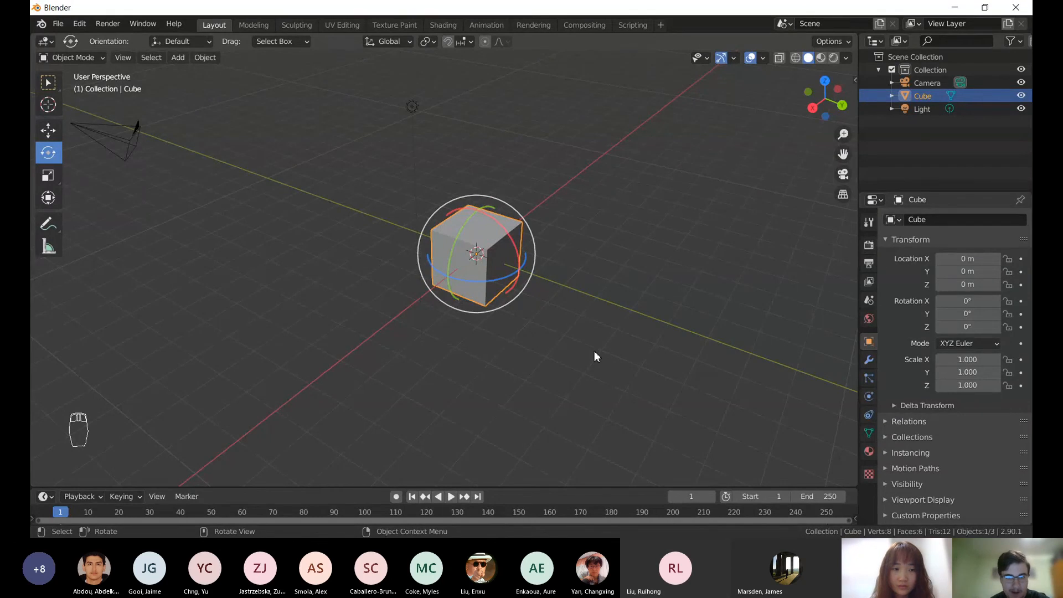
key(r)
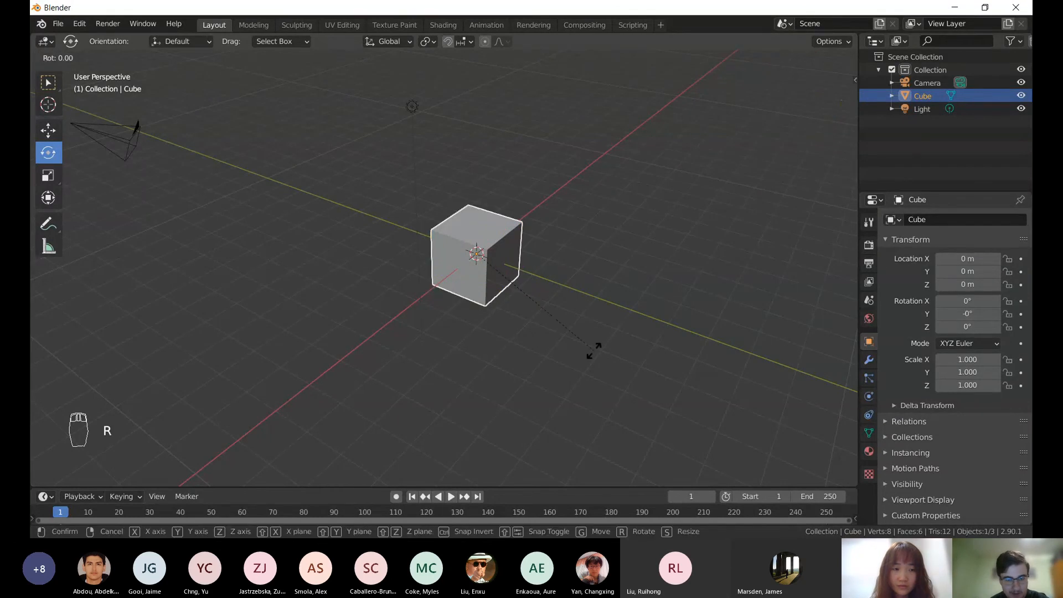
right_click(593, 351)
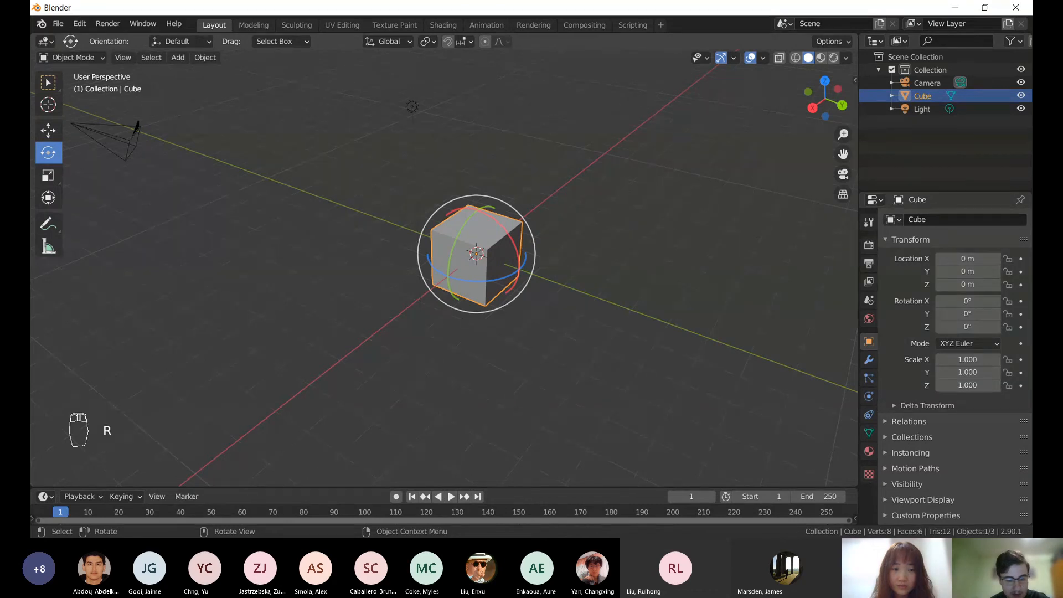
- Rotate the cube exactly 45° around the global X axis and undo the rotation
key(r)
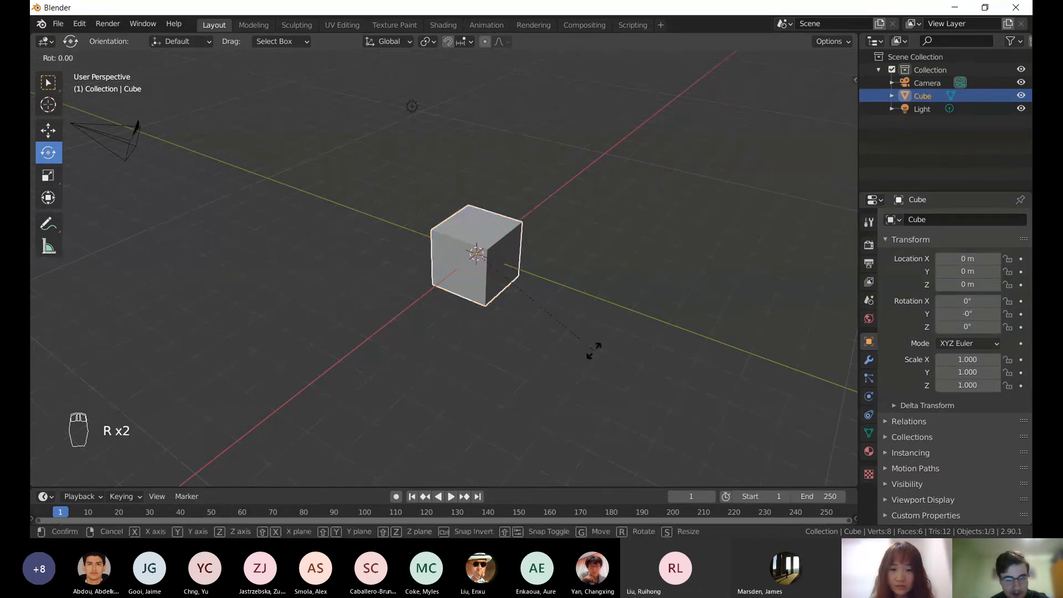
key(x)
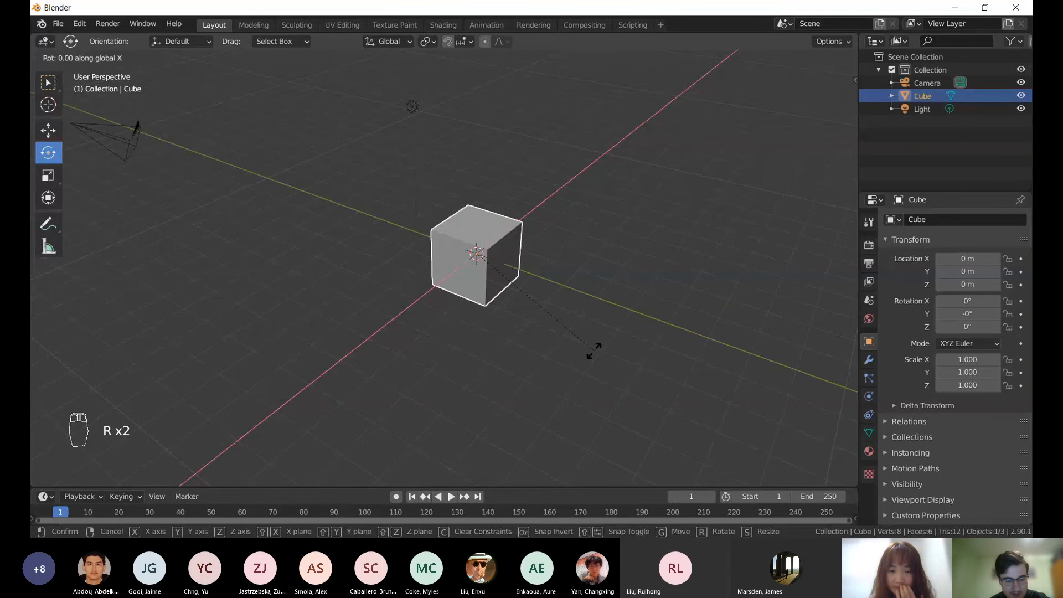
text(45)
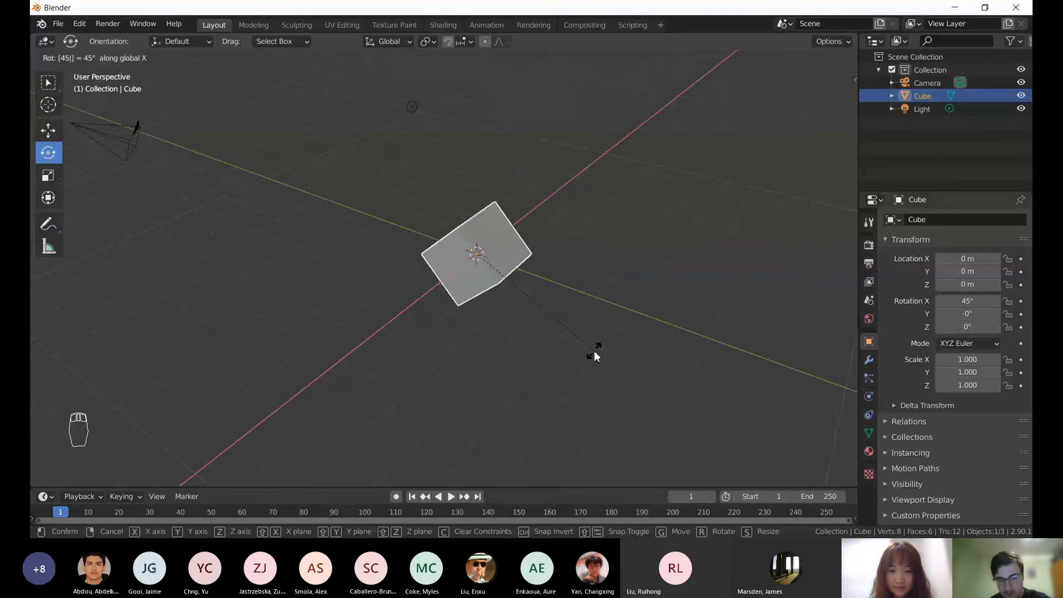
key(Return)
middle_drag(572, 336, 432, 321)
key(ctrl+z)
key(ctrl+z)
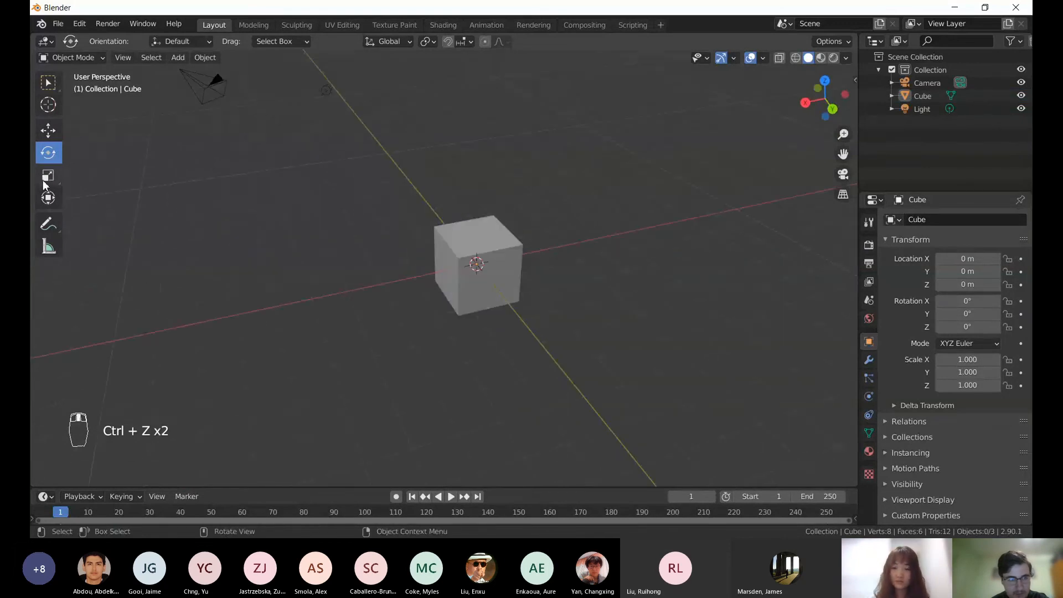
- With the Scale tool, enlarge the cube uniformly to about 2.855 and stretch it along the Y axis, undoing each scaling
click(47, 175)
click(476, 263)
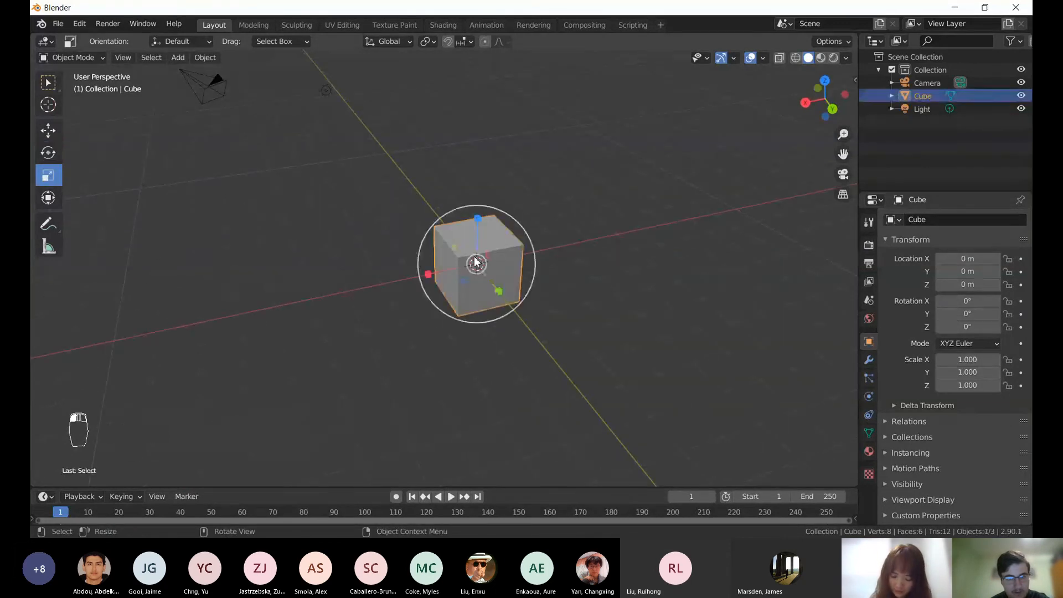
middle_drag(105, 190, 395, 239)
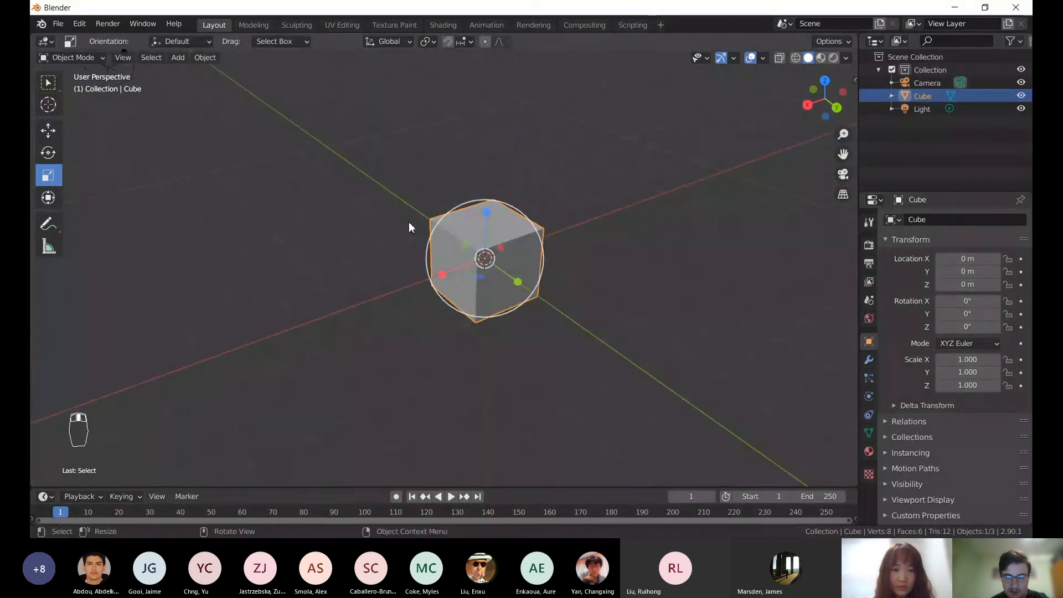
middle_drag(525, 229, 582, 218)
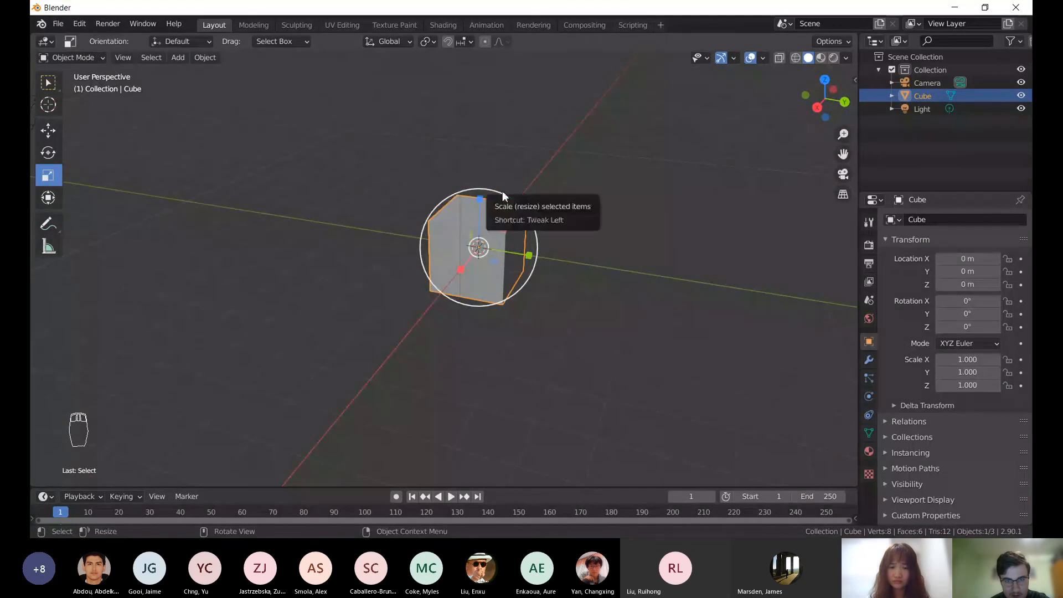
drag(497, 192, 612, 144)
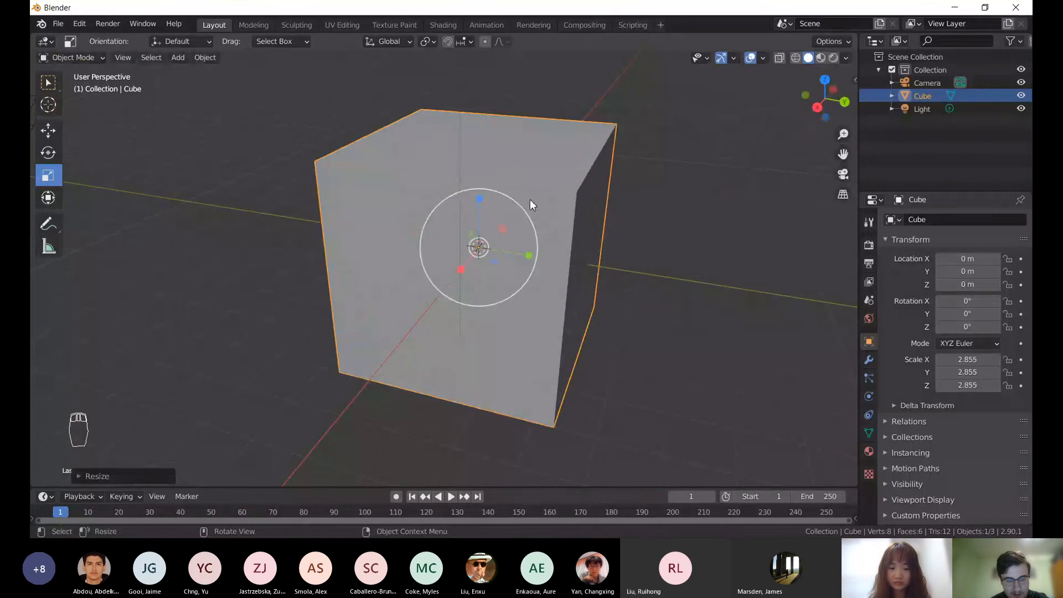
key(ctrl+z)
drag(529, 255, 579, 263)
key(ctrl+z)
- Try scaling the cube freely, along the global Z axis and along the global X axis, and cancel the scaling
middle_drag(645, 259, 612, 272)
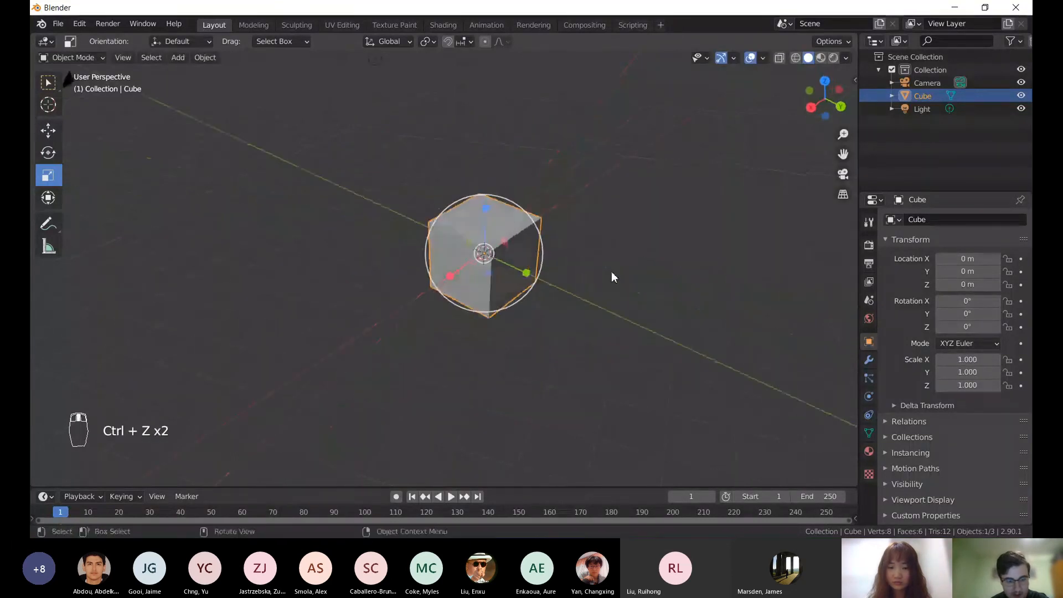
scroll(613, 272, down, 3)
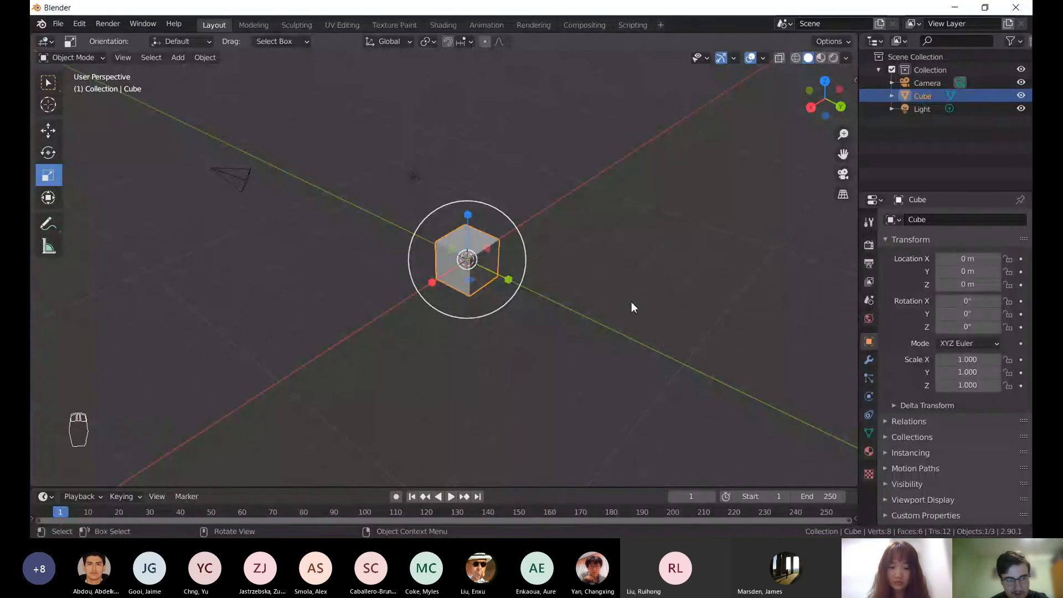
key(s)
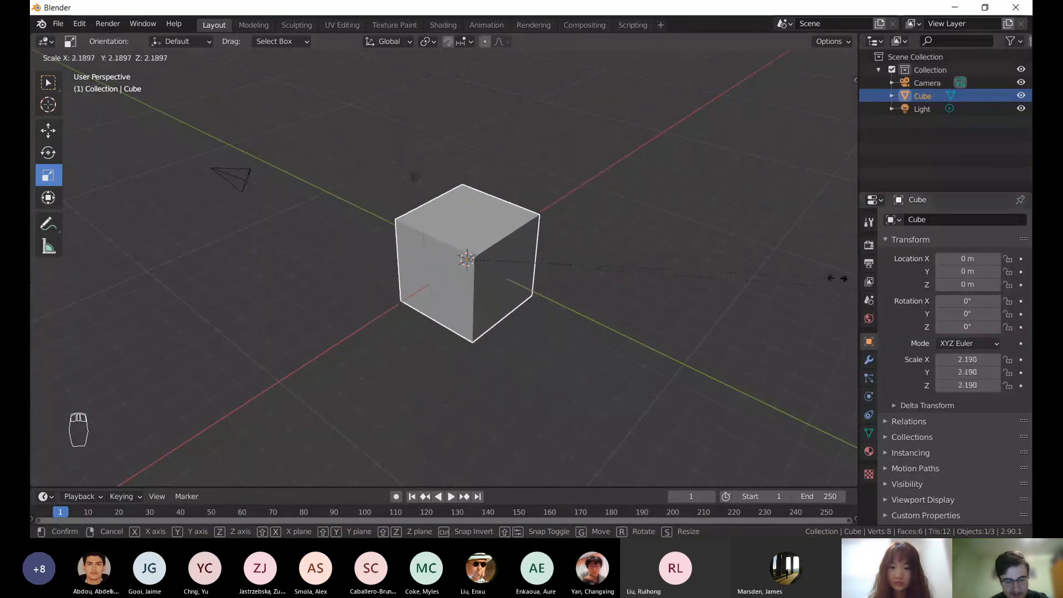
key(z)
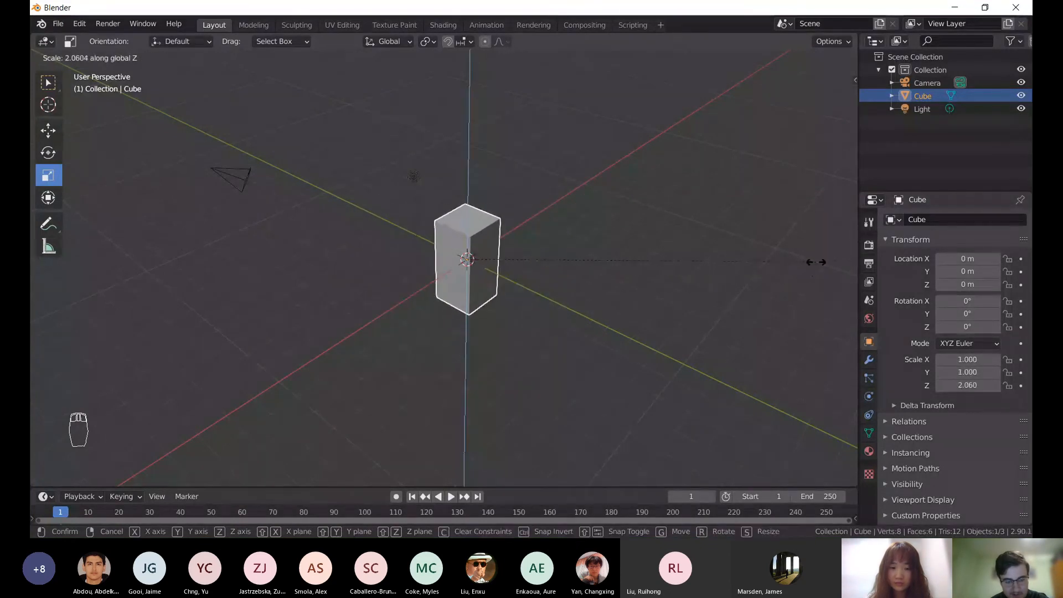
key(x)
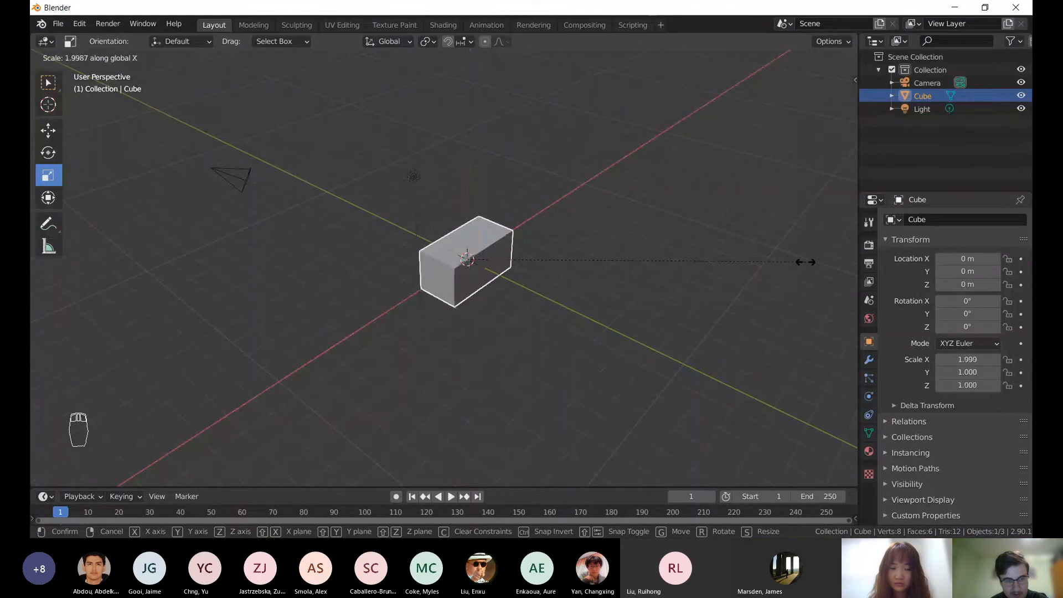
right_click(801, 278)
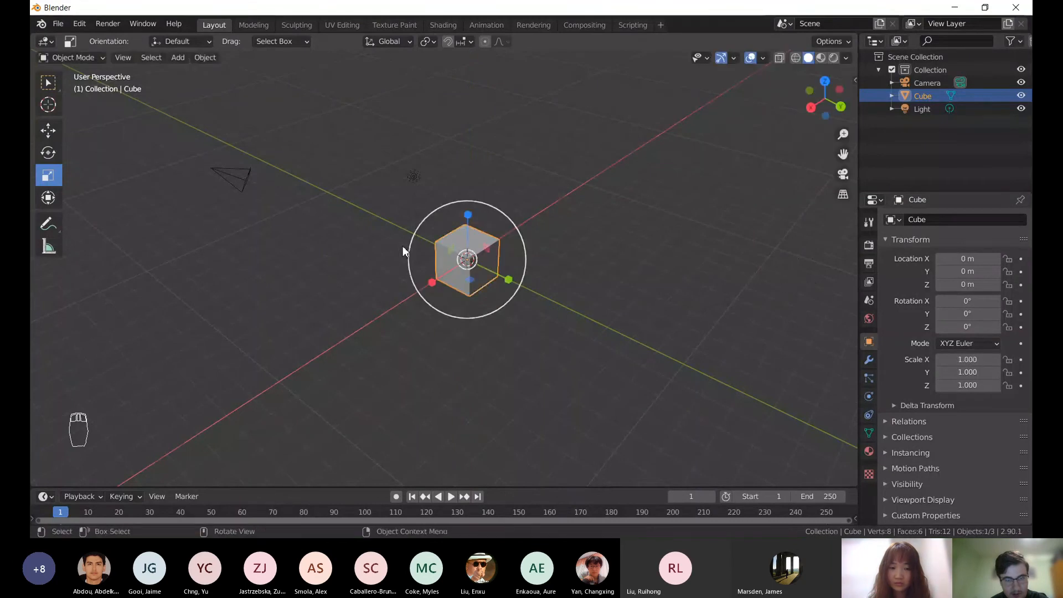
- Activate the Transform tool to show the combined move, rotate and scale gizmo on the cube
middle_drag(404, 246, 433, 234)
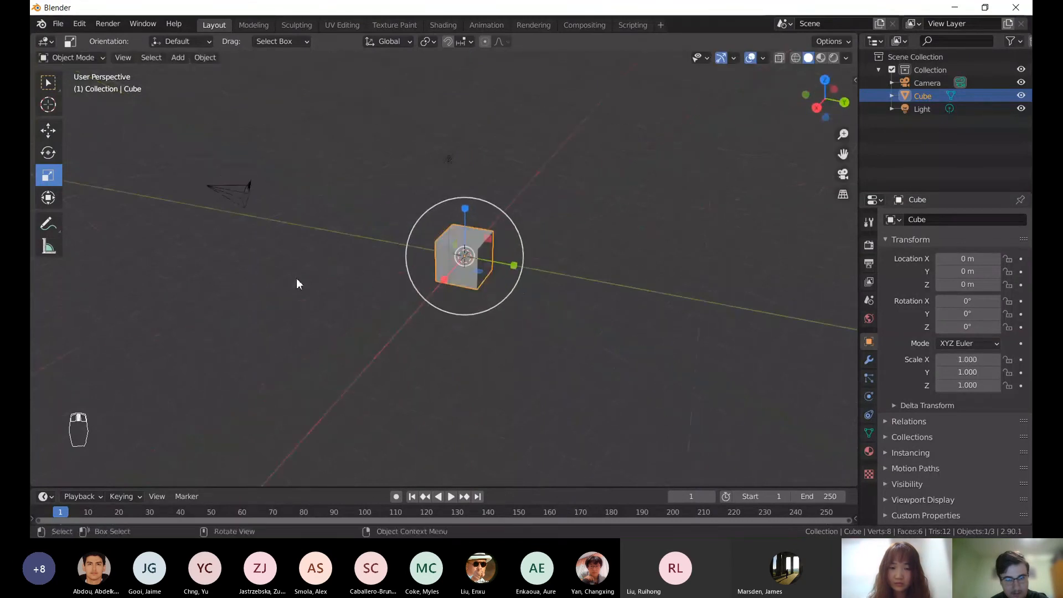
middle_drag(296, 283, 311, 274)
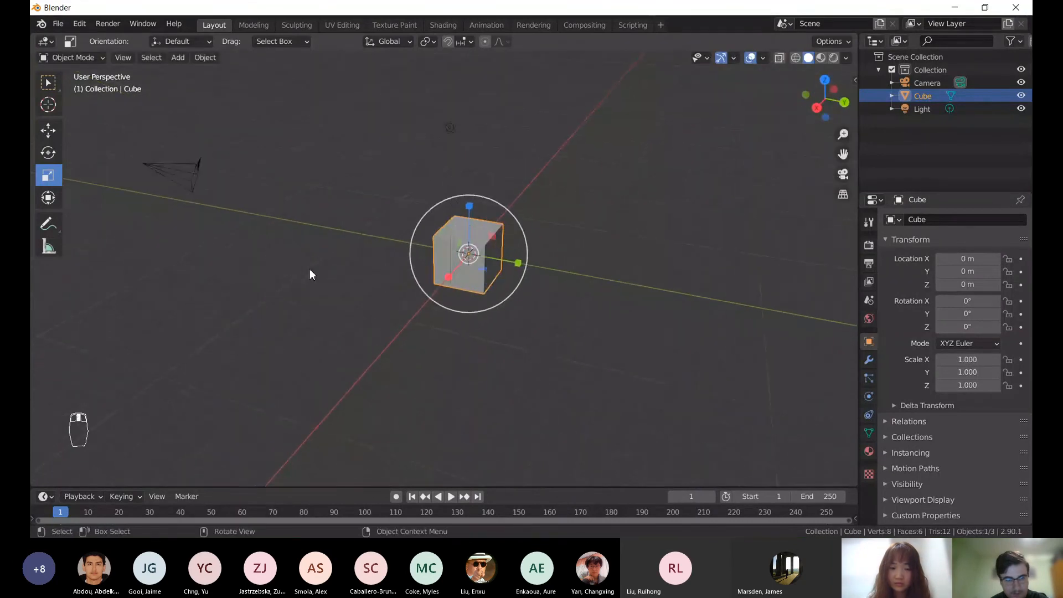
click(49, 198)
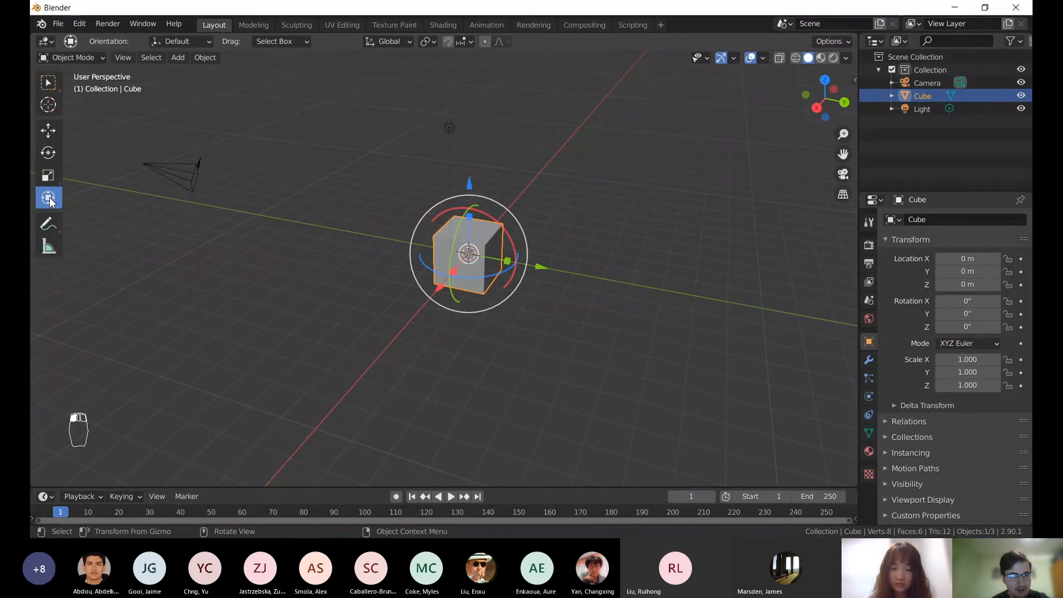
middle_drag(633, 281, 607, 250)
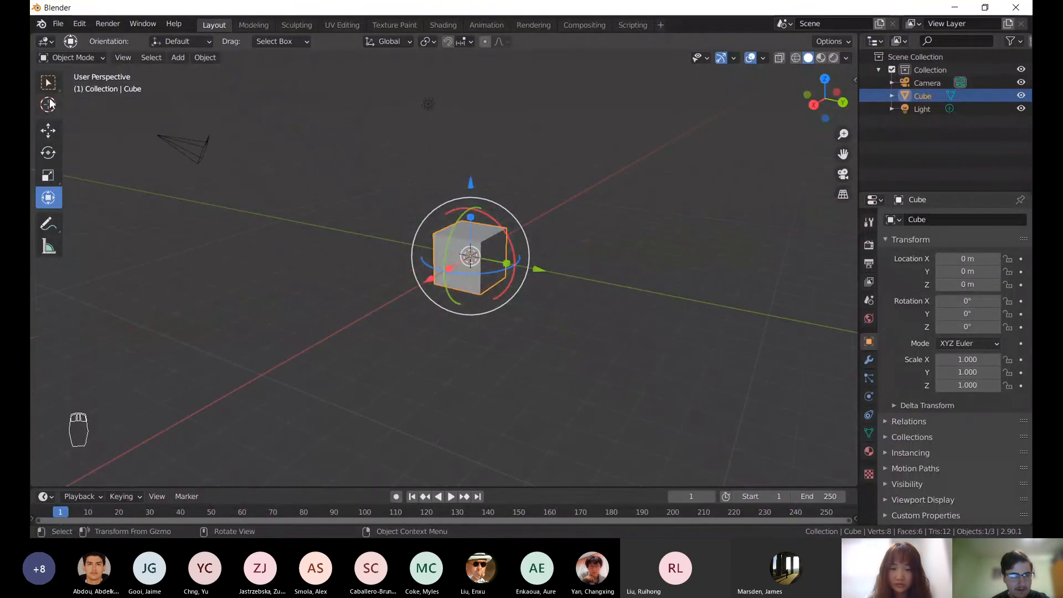
- Switch to the Move tool to show its gizmo on the cube, and return to the Select Box tool
click(49, 137)
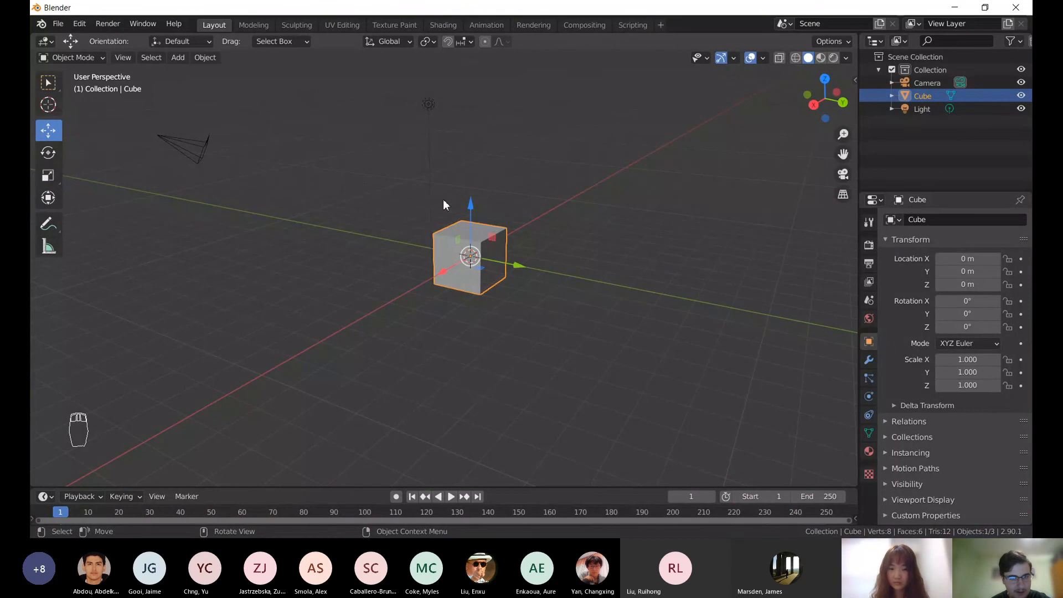
middle_drag(519, 180, 500, 201)
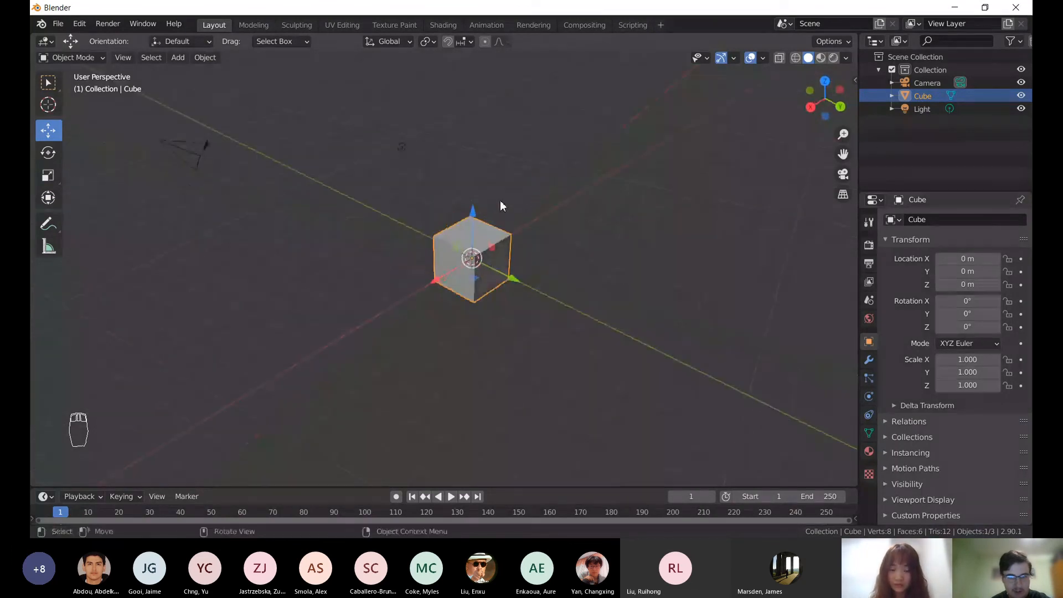
click(48, 82)
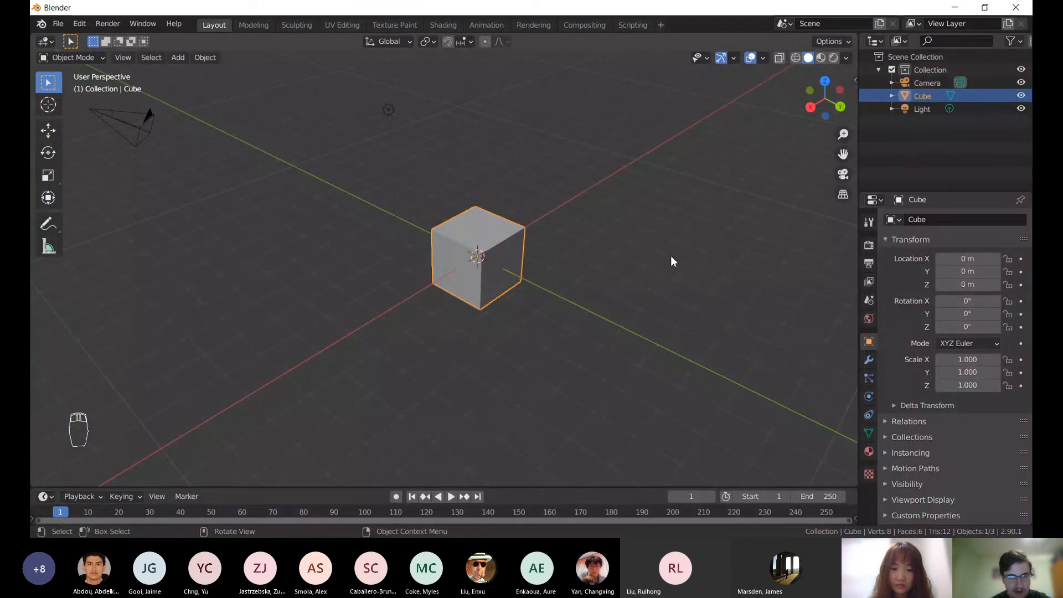
- Add a UV sphere mesh at the cube's centre and deselect it
click(174, 60)
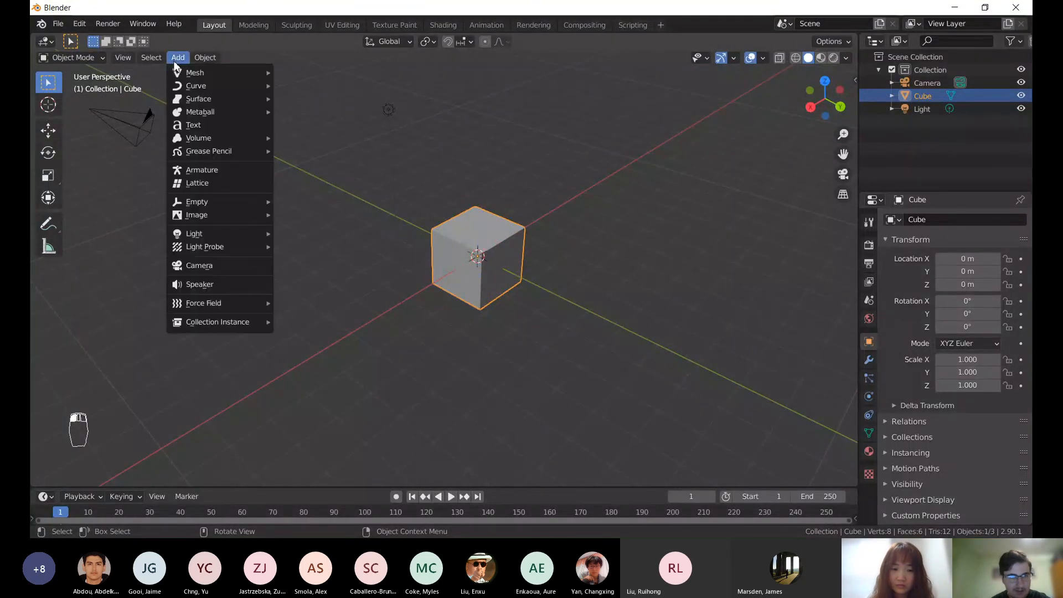
mouse_move(211, 76)
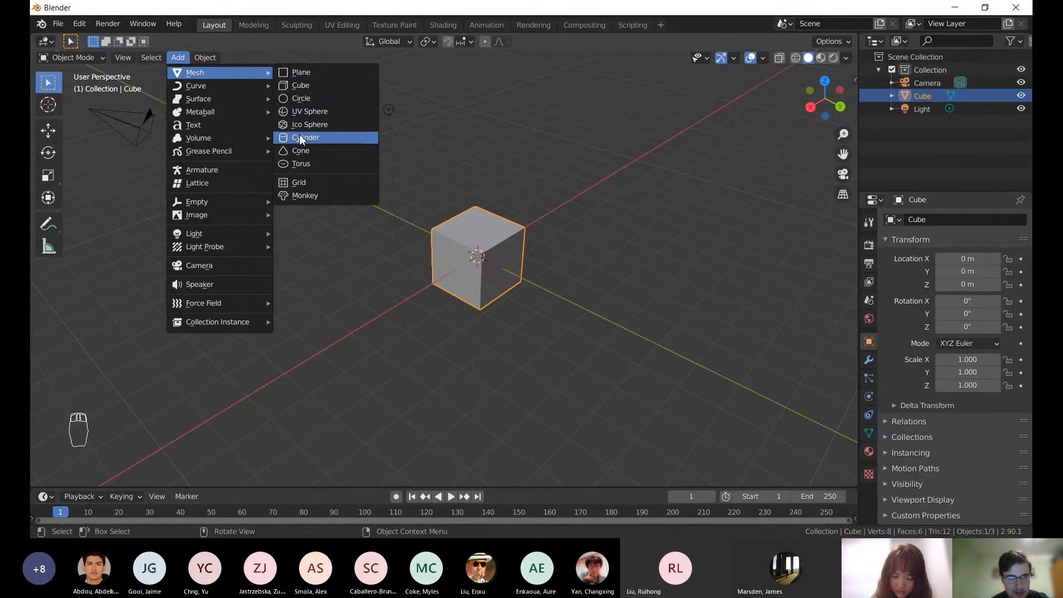
click(301, 114)
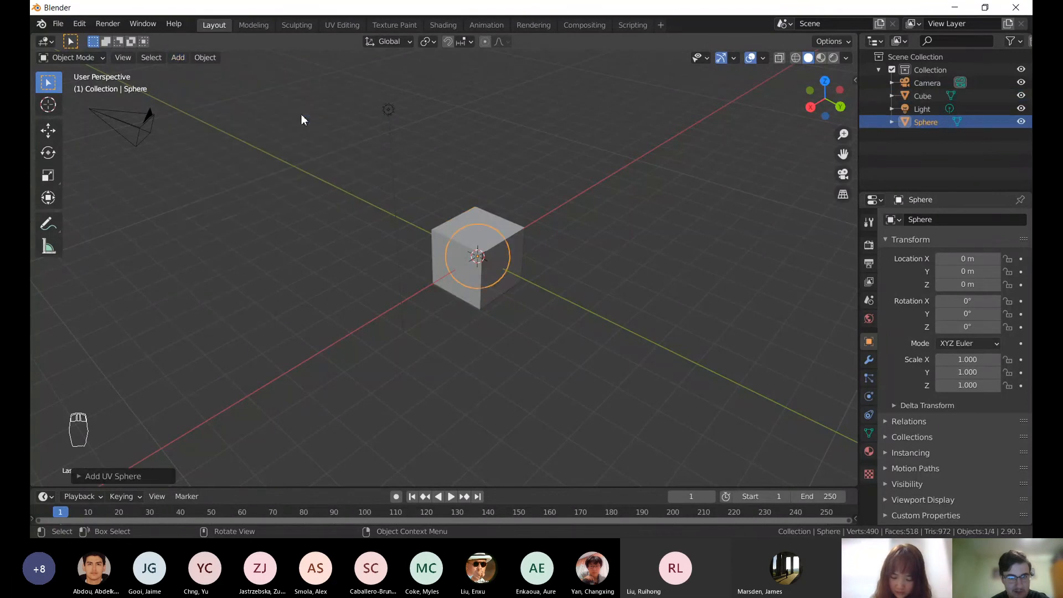
middle_drag(467, 168, 516, 211)
click(601, 165)
- Delete the cube to expose the sphere inside it, and undo both the deletion and the sphere's addition
click(477, 217)
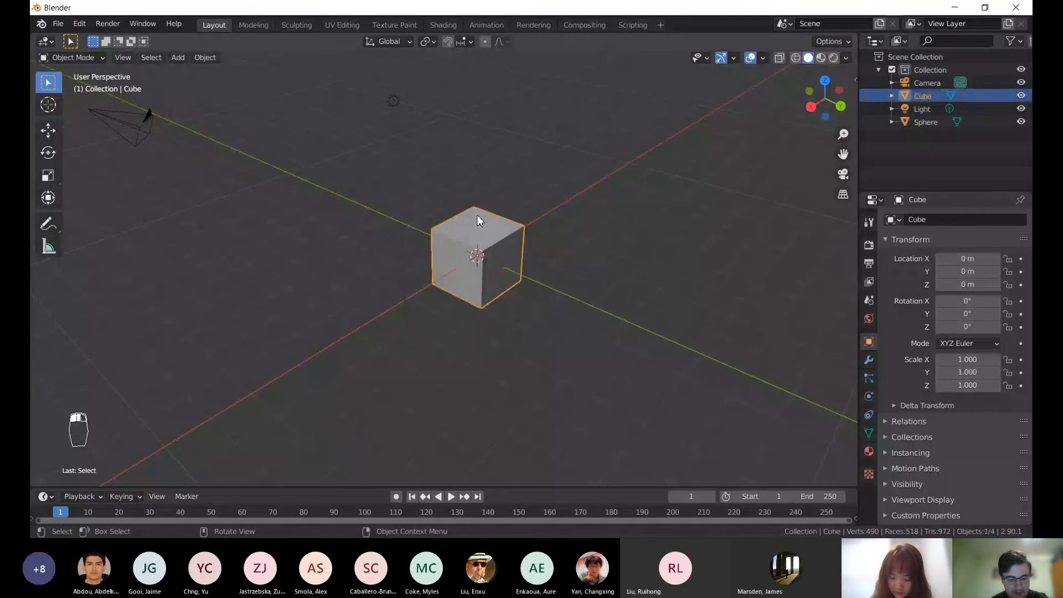
key(x)
click(586, 261)
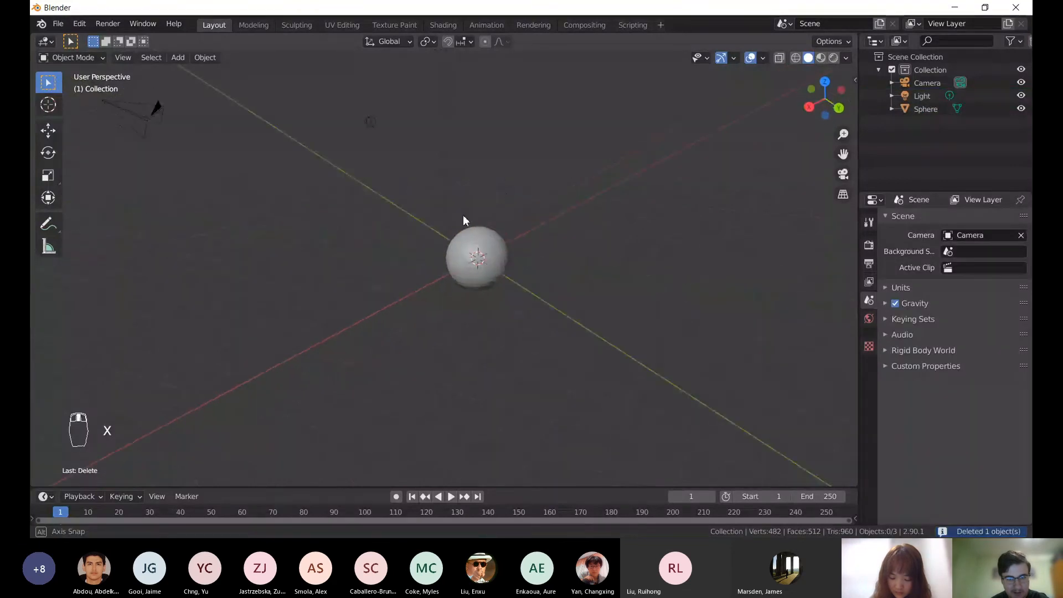
middle_drag(464, 217, 520, 200)
key(ctrl+z)
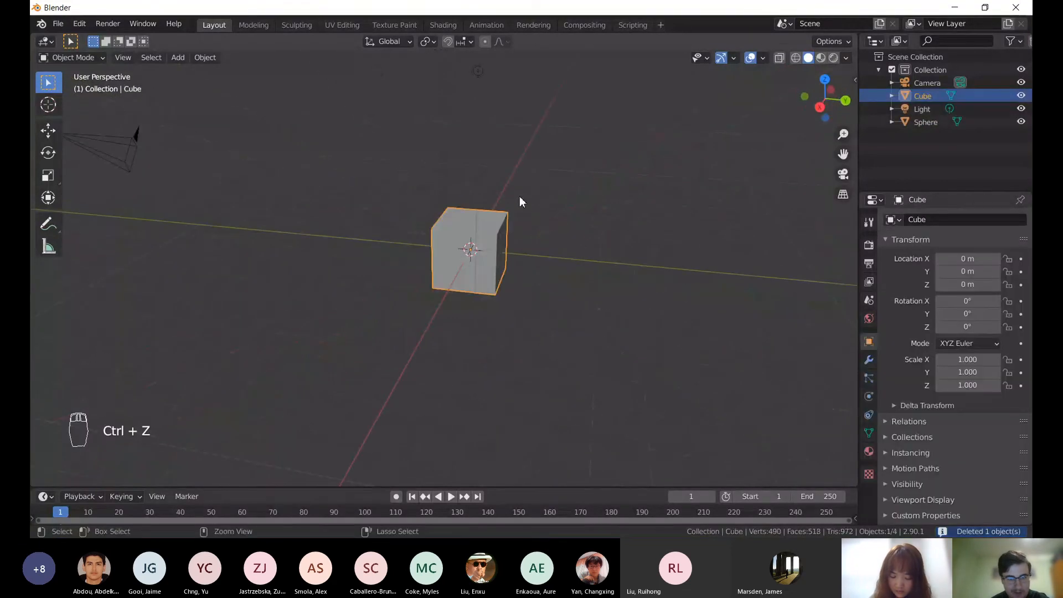
key(ctrl+z)
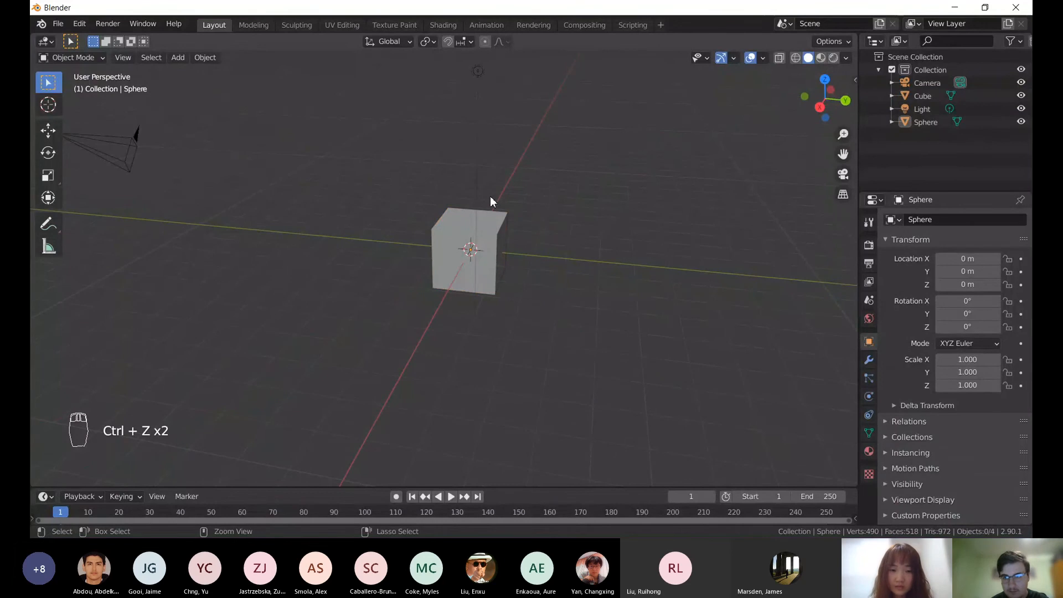
key(ctrl+z)
key(ctrl+z)
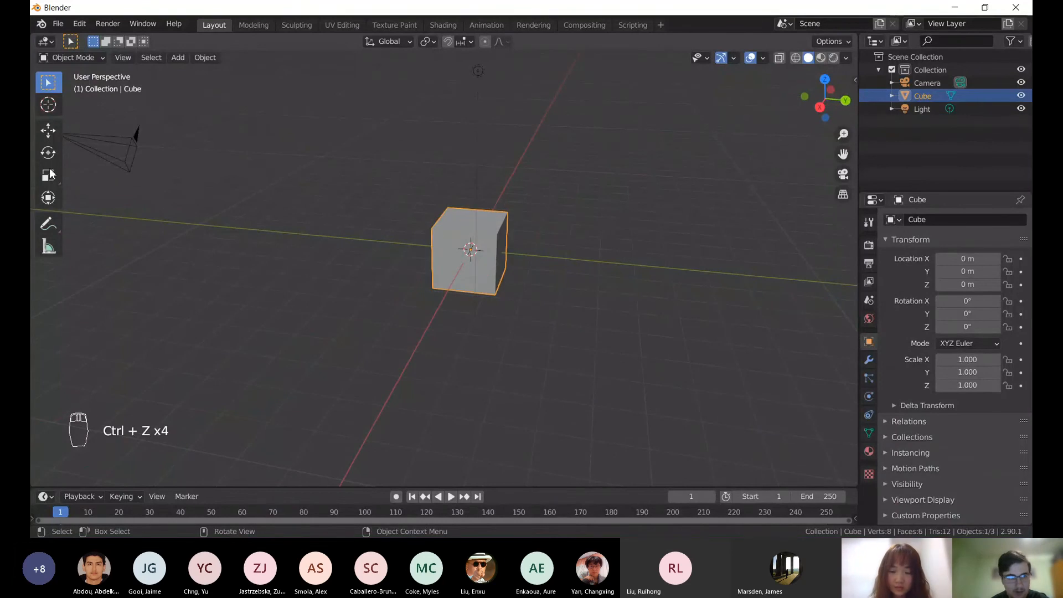
- With the Cursor tool, place the 3D cursor at several spots around the cube, ending in the empty space below the camera
click(48, 104)
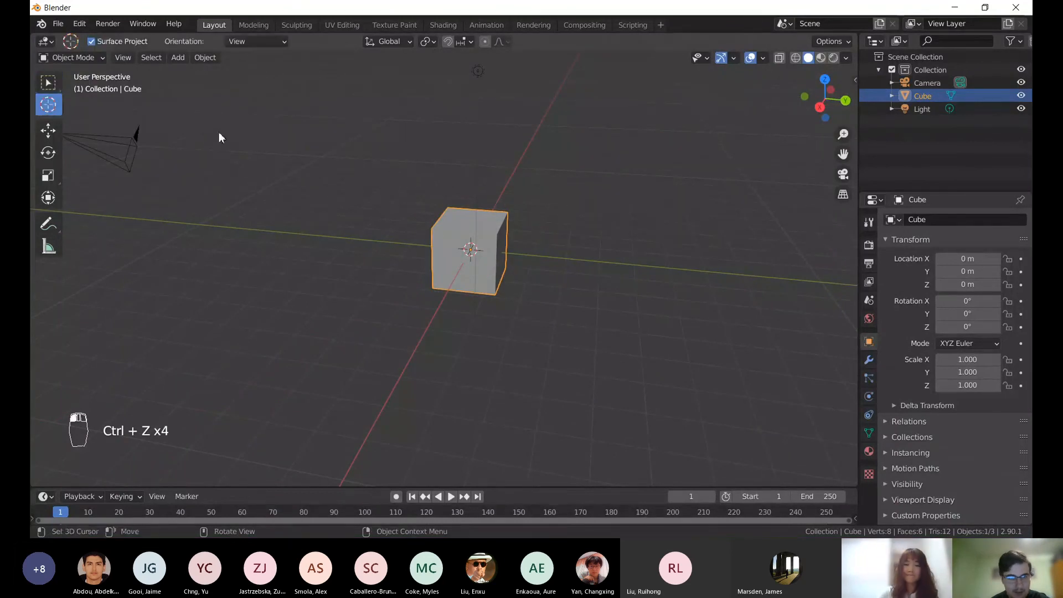
scroll(472, 245, up, 6)
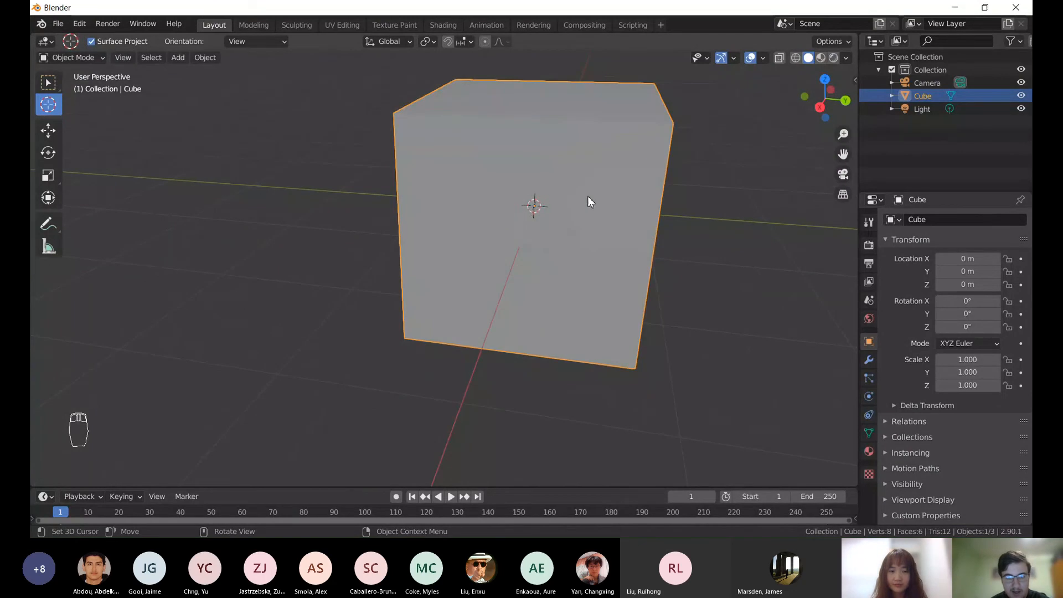
middle_drag(589, 200, 486, 231)
scroll(505, 218, down, 4)
scroll(479, 212, down, 3)
scroll(518, 233, down, 3)
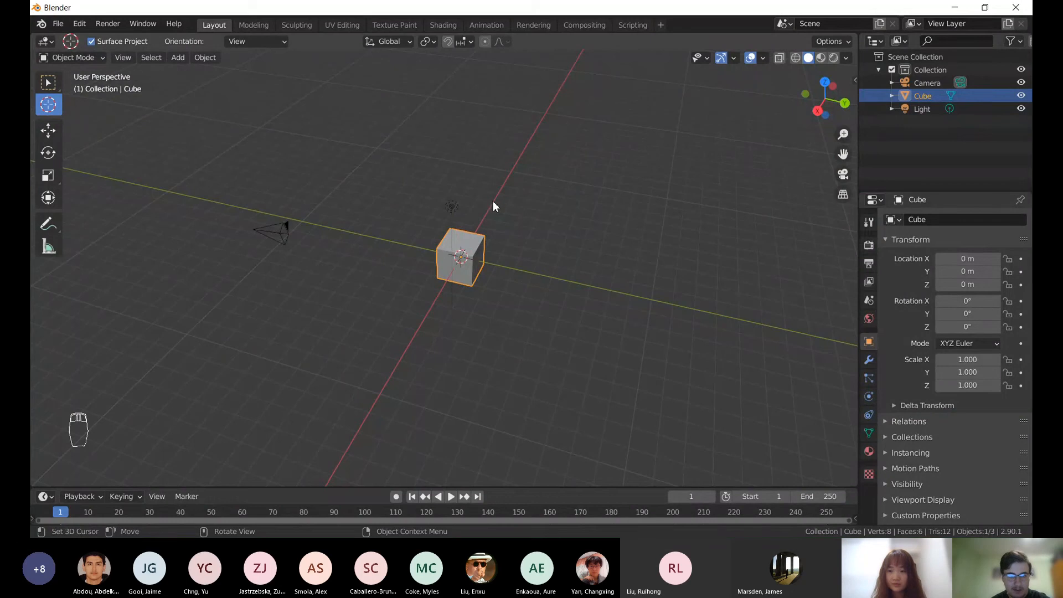
middle_drag(493, 202, 476, 179)
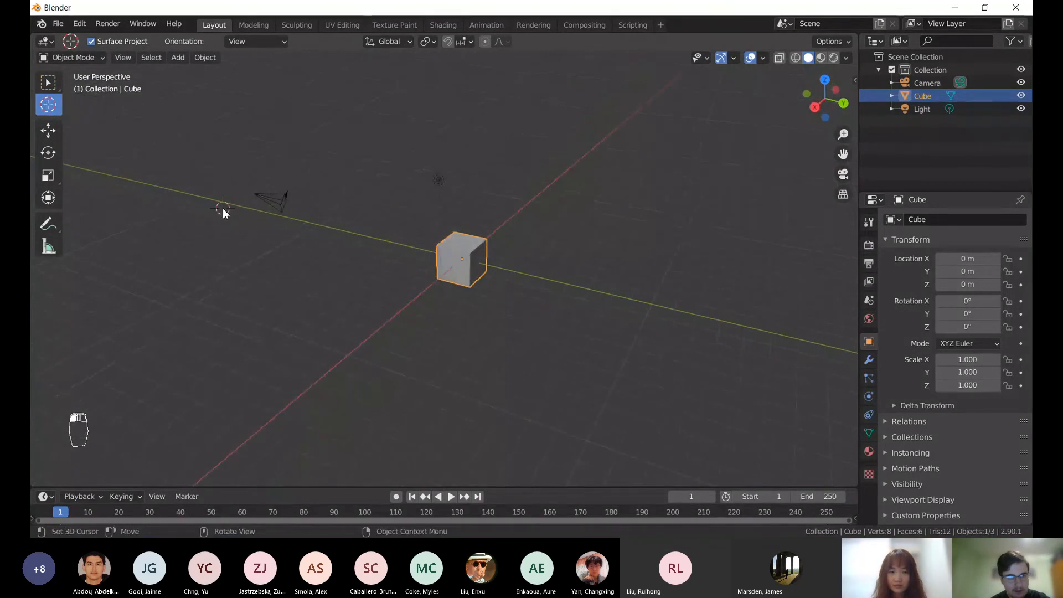
click(563, 270)
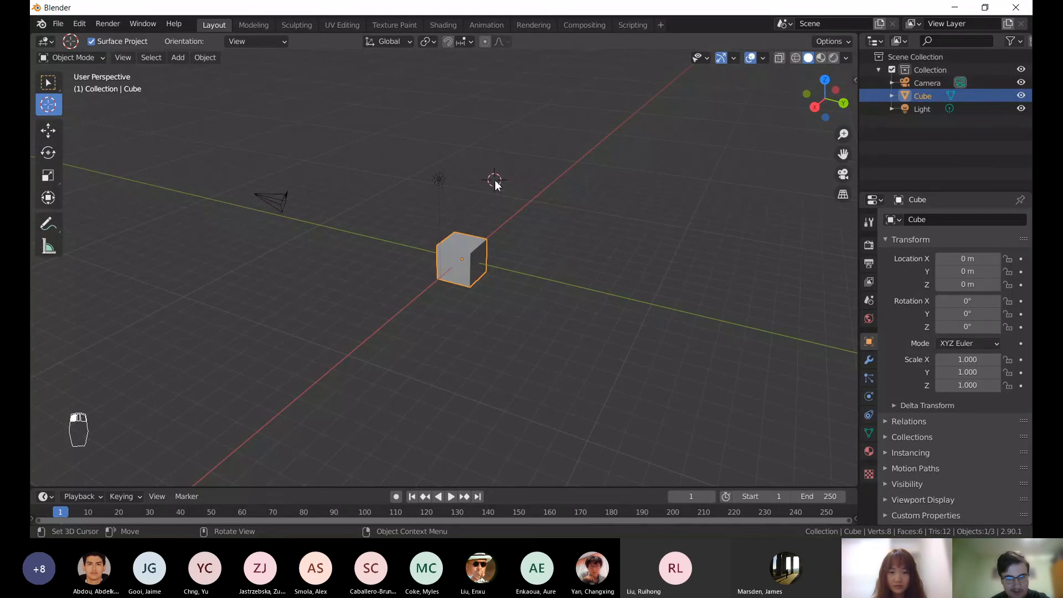
click(327, 263)
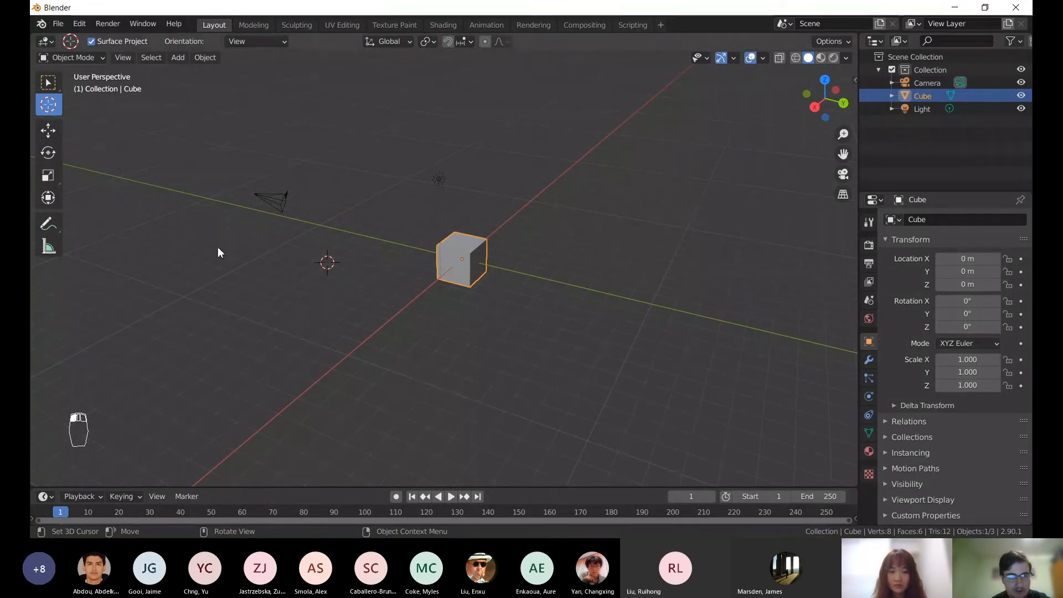
- Add a UV sphere at the 3D cursor's location beside the cube, and undo the addition
click(183, 58)
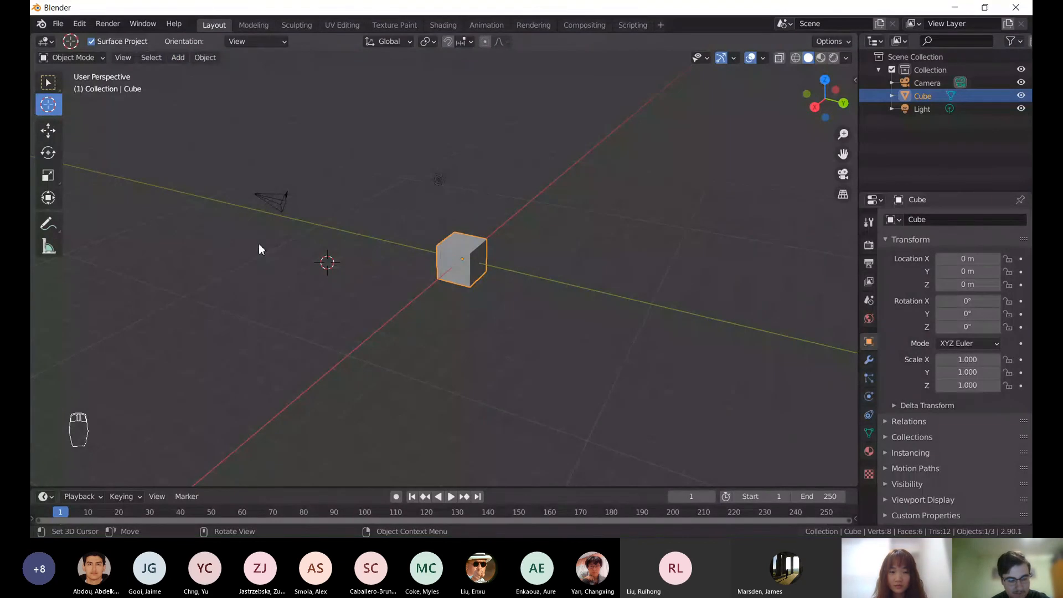
key(shift+a)
mouse_move(259, 245)
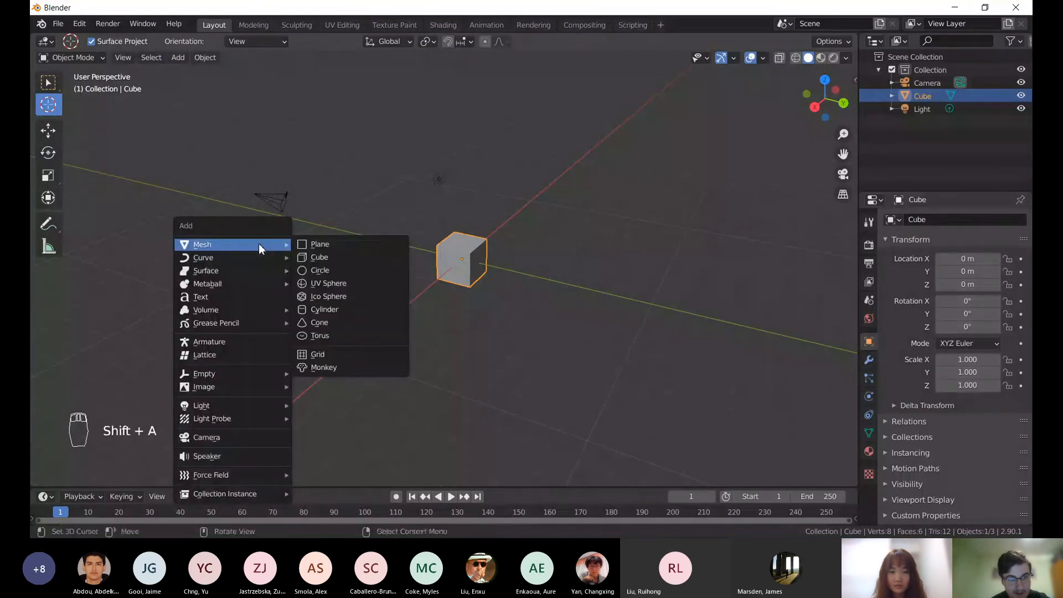
click(325, 283)
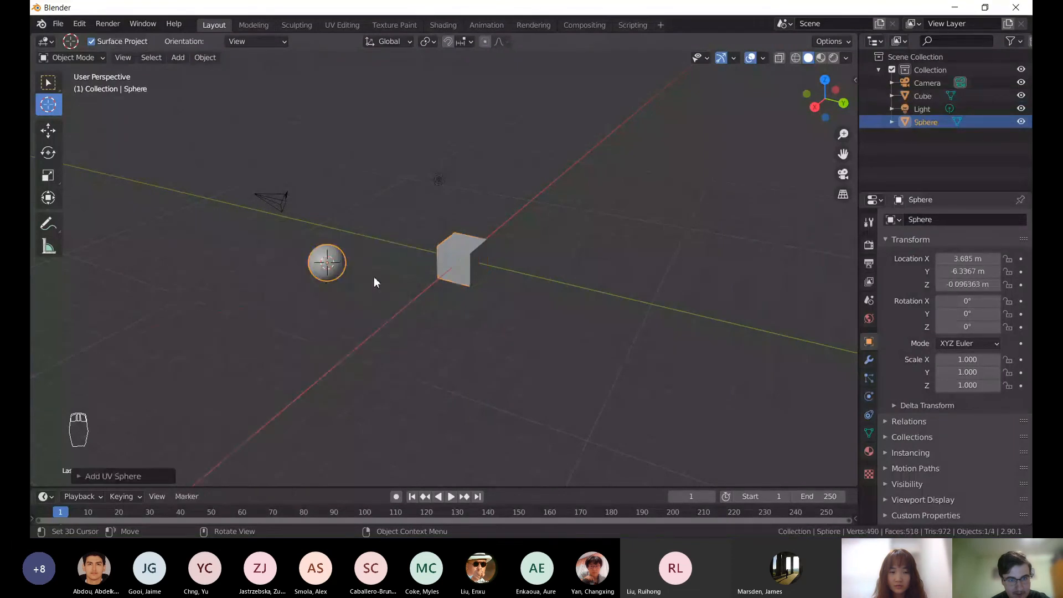
mouse_move(374, 277)
middle_down()
mouse_move(277, 243)
mouse_move(423, 218)
mouse_move(398, 256)
mouse_move(363, 260)
mouse_move(382, 259)
middle_up()
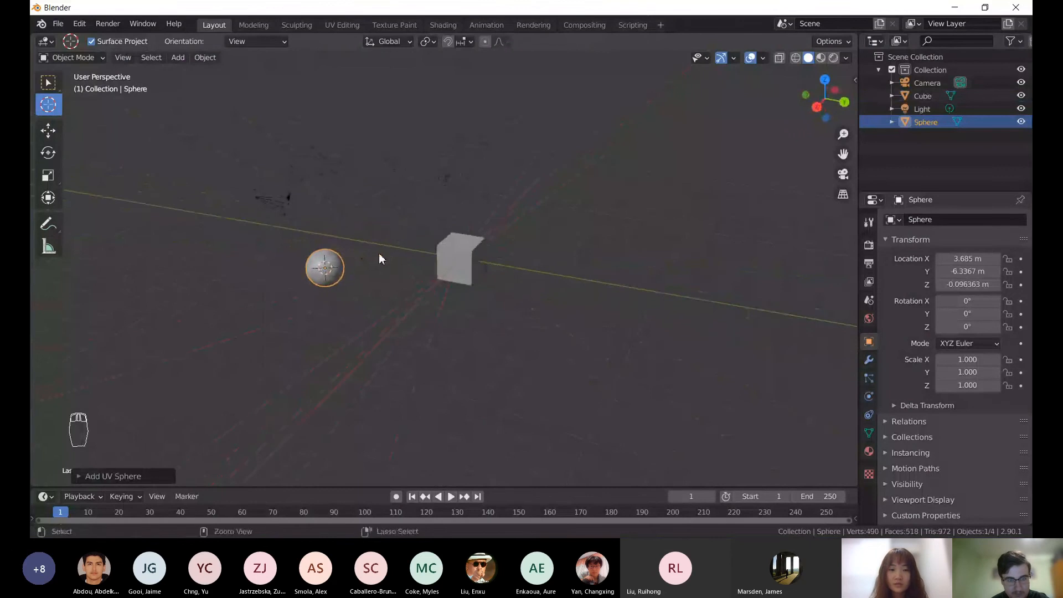
key(ctrl+z)
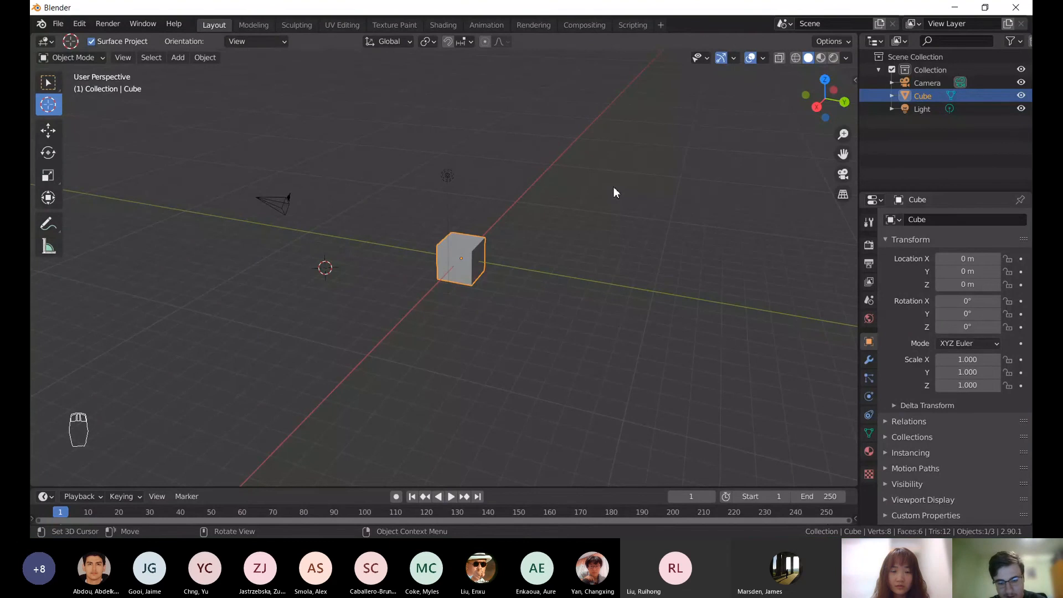
- Set the 3D cursor's X, Y and Z location to 0 m, and return to the Select Box tool
key(n)
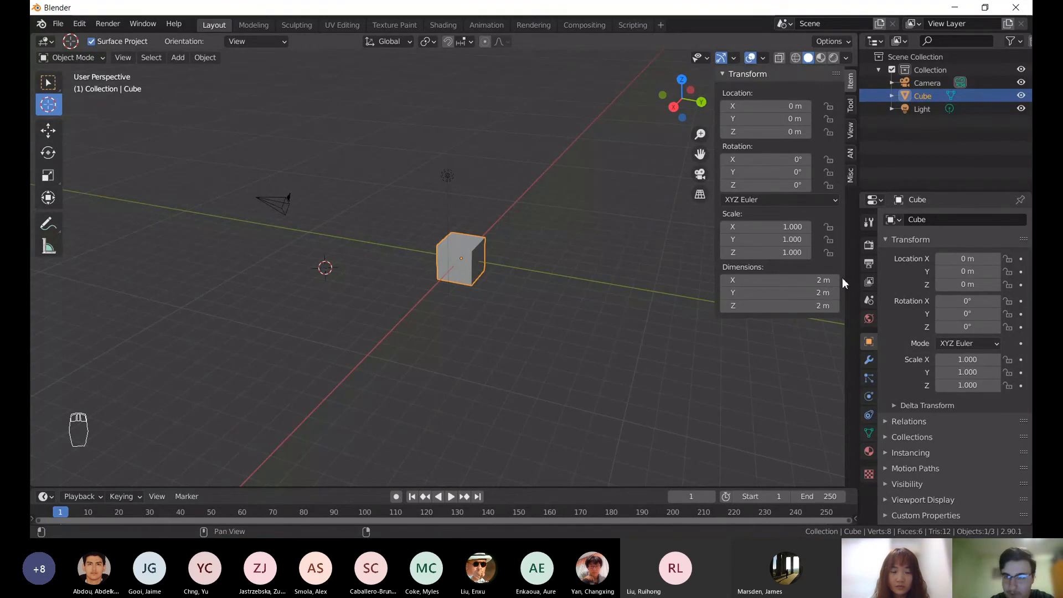
click(853, 135)
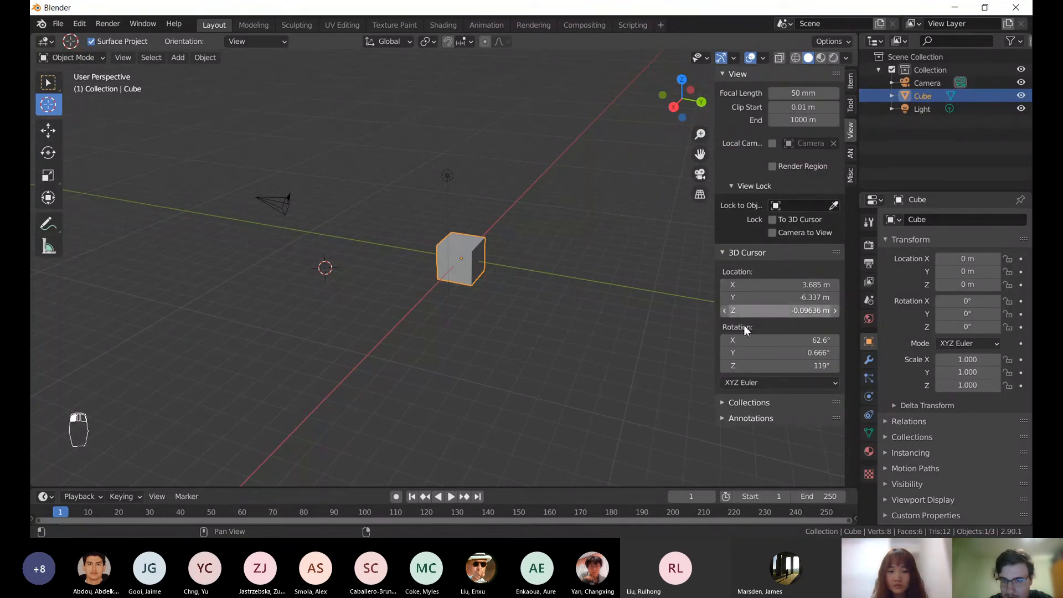
click(783, 283)
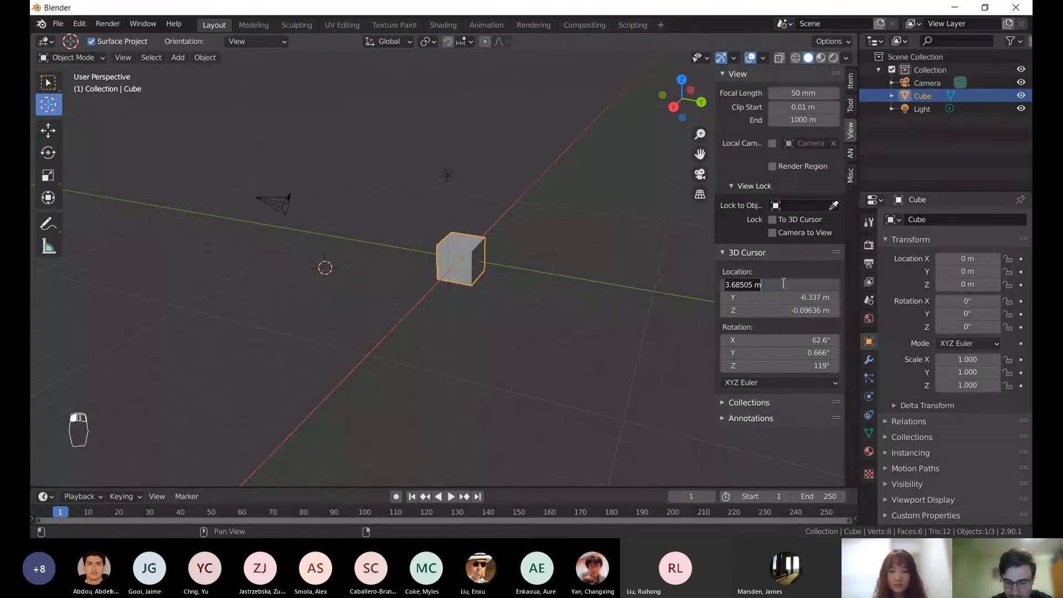
text(0)
key(Return)
click(759, 296)
text(0)
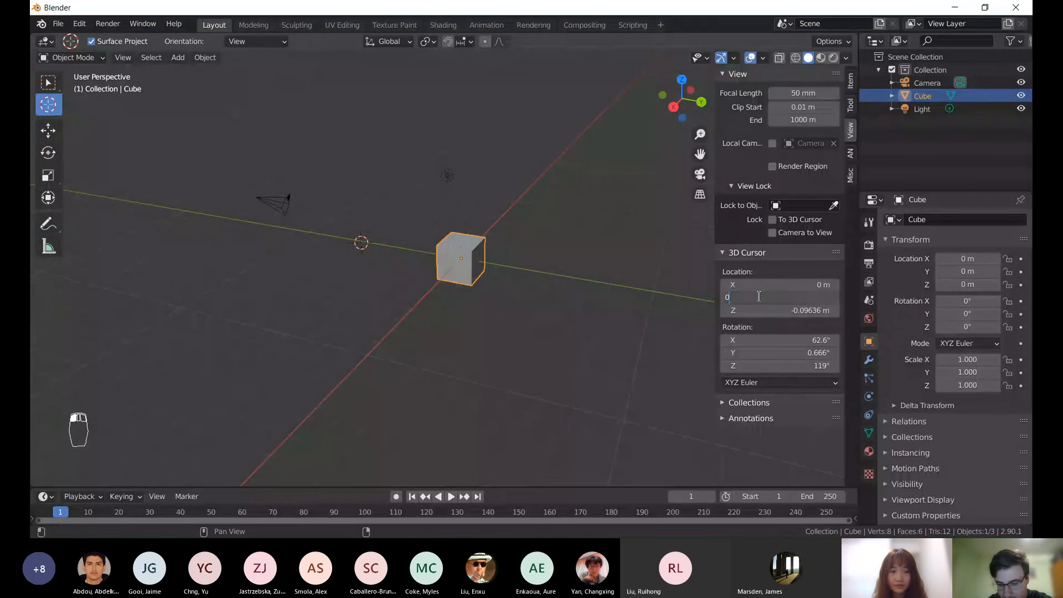
key(Return)
click(753, 310)
text(0)
key(Return)
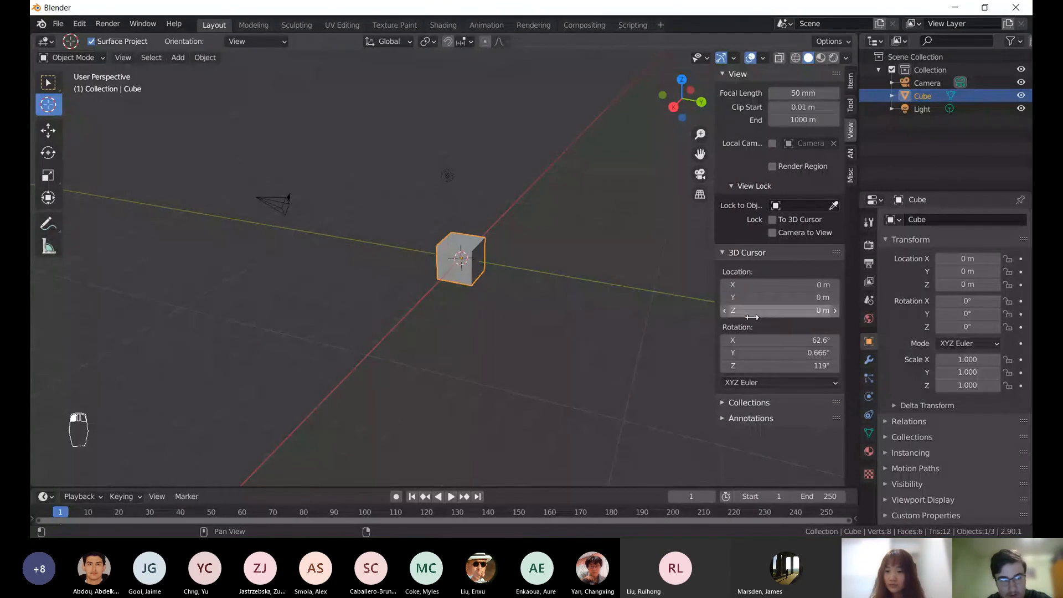
click(49, 83)
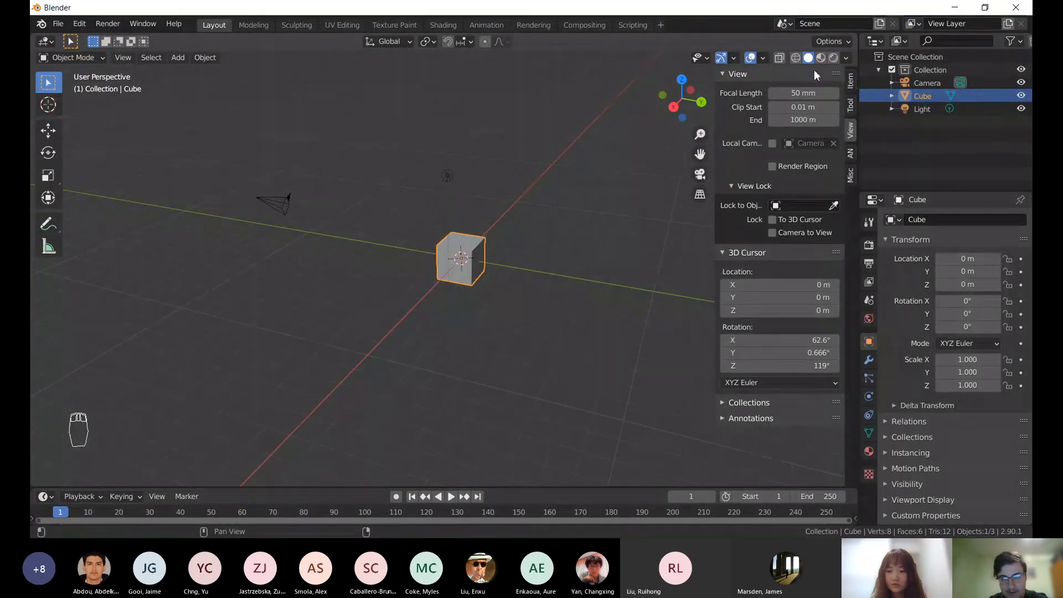
- Change the cube's X location to about 1.71 m, X rotation to -21.8° and X scale to 1.730, and undo these changes
click(851, 82)
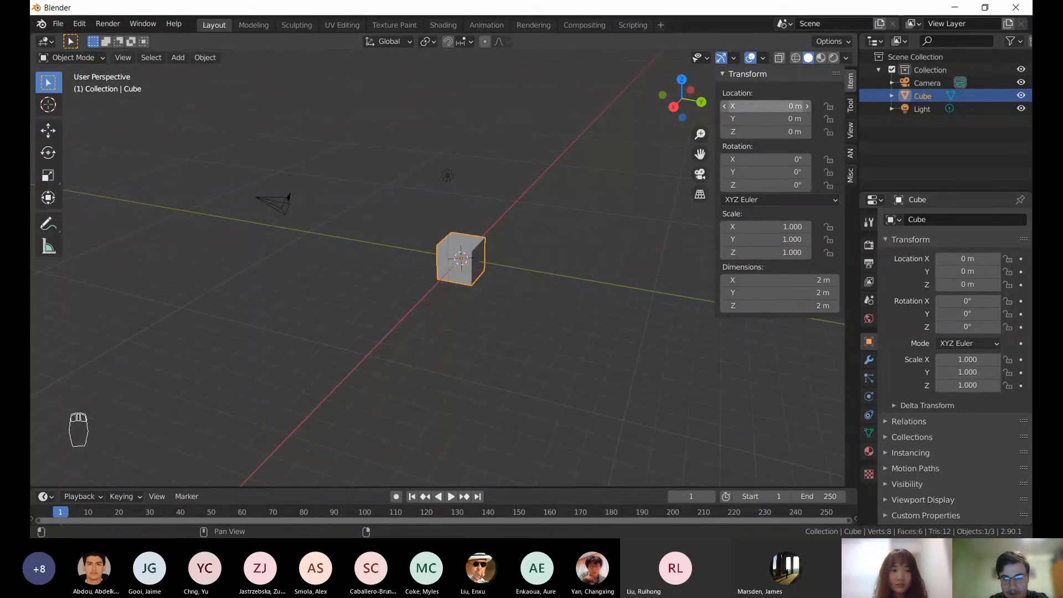
mouse_move(766, 106)
mouse_down()
mouse_move(740, 106)
mouse_move(786, 106)
mouse_up()
mouse_move(767, 159)
mouse_down()
mouse_move(781, 159)
mouse_move(754, 159)
mouse_up()
mouse_move(750, 226)
mouse_down()
mouse_move(792, 226)
mouse_move(762, 227)
mouse_up()
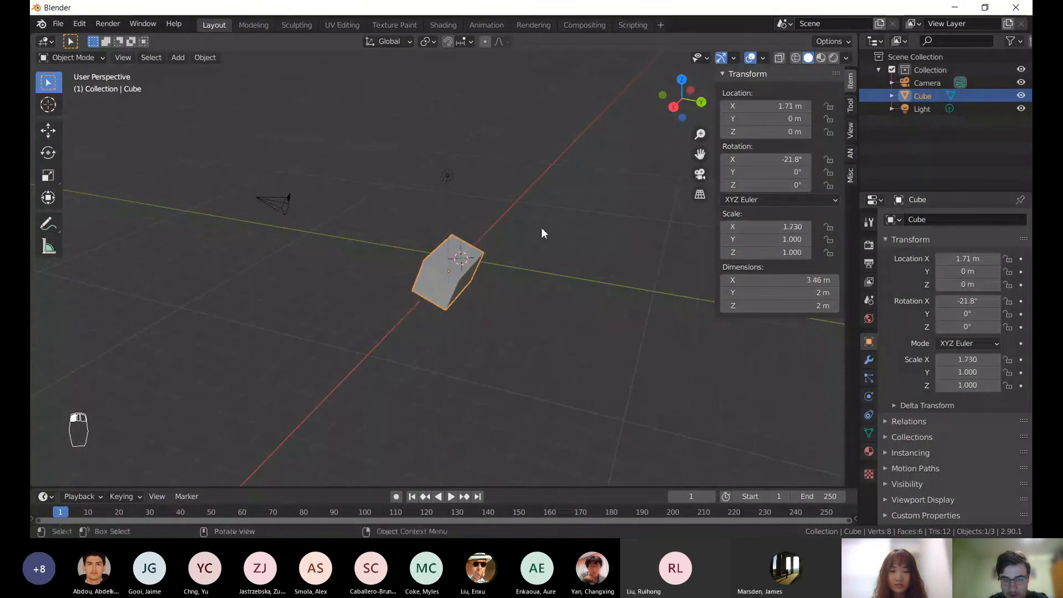
key(ctrl+z)
key(ctrl+z)
key(ctrl+z)
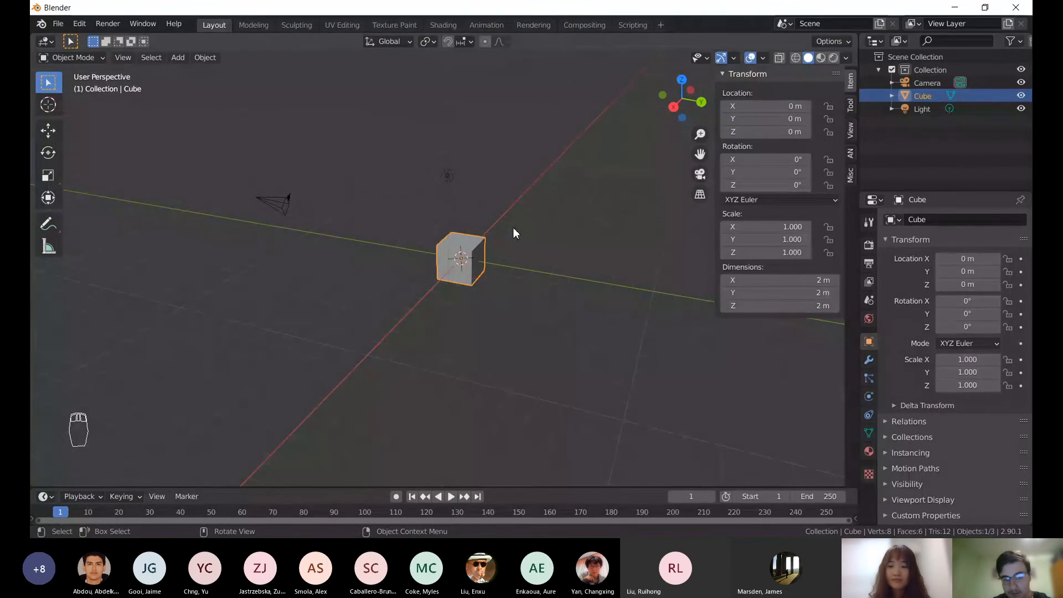
- Stretch the cube through its X dimension to an X scale of about 3.15
click(765, 280)
text(3.3)
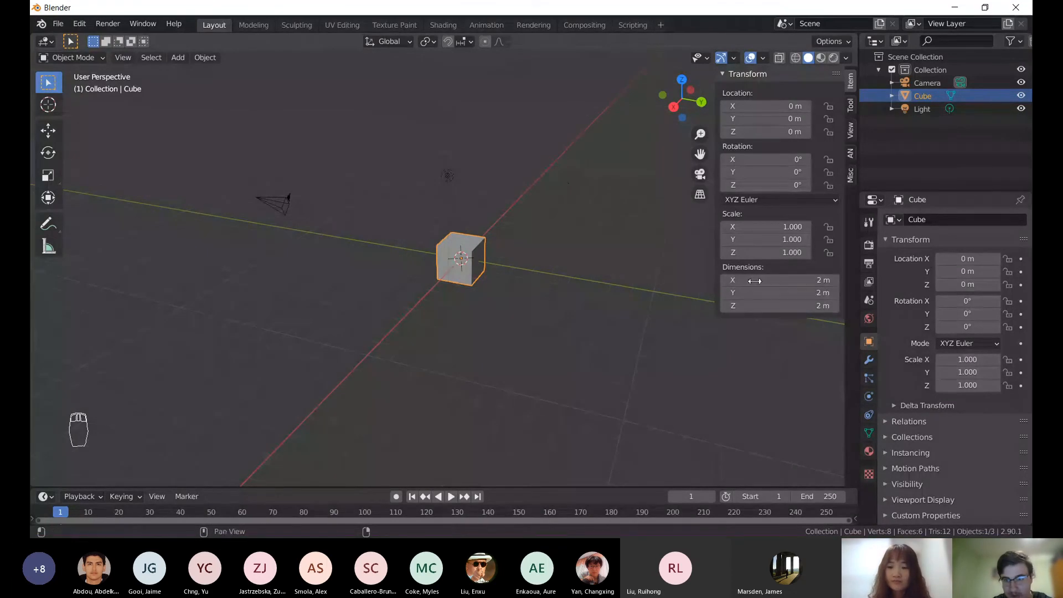
key(Return)
drag(769, 280, 800, 280)
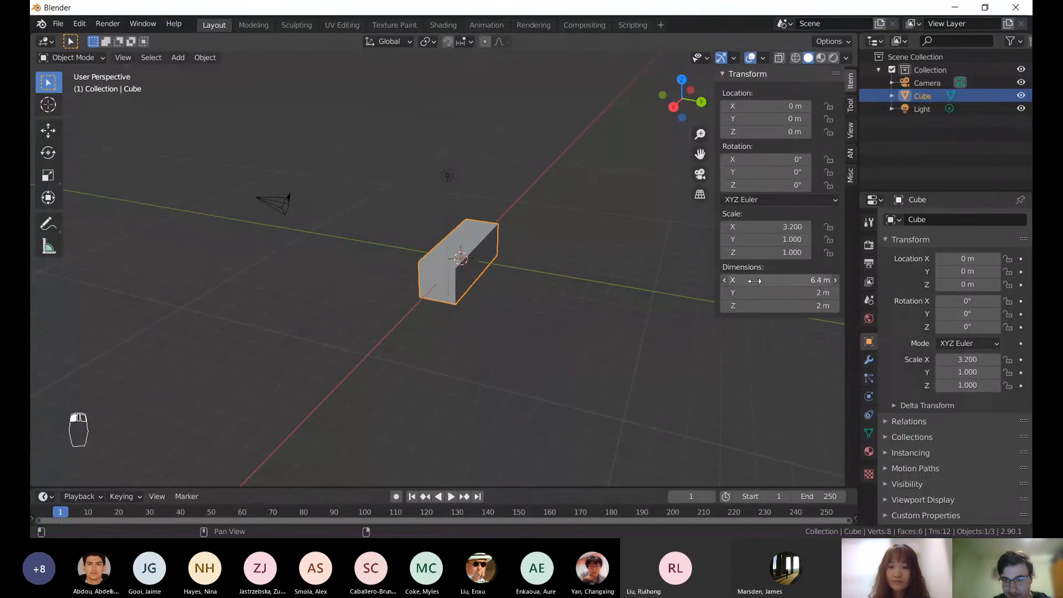
- Set the cube's X dimension to 1 m and hide the sidebar
click(797, 281)
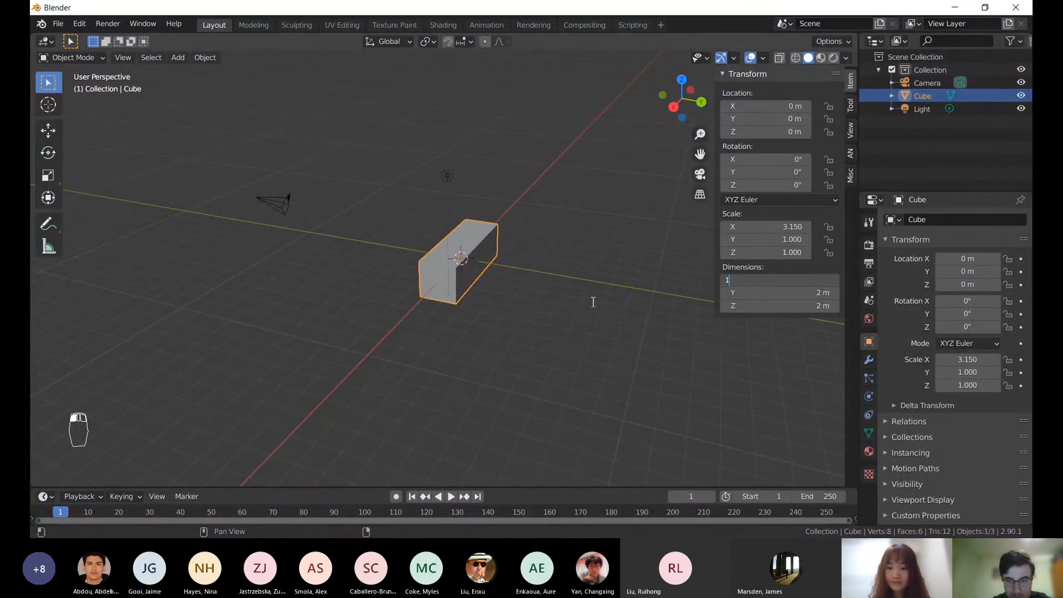
text(1)
key(Return)
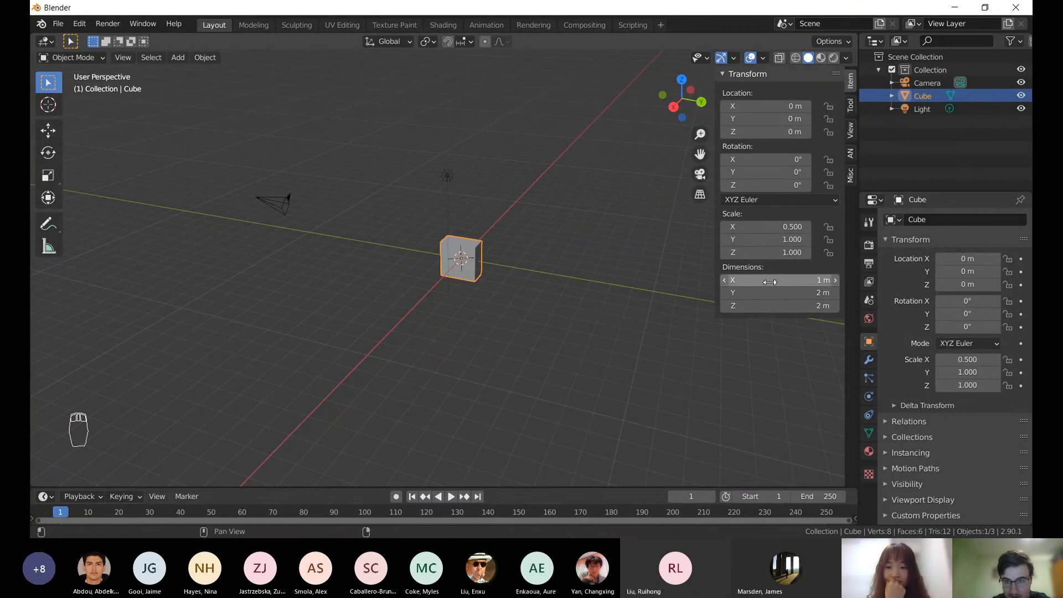
middle_drag(598, 286, 513, 277)
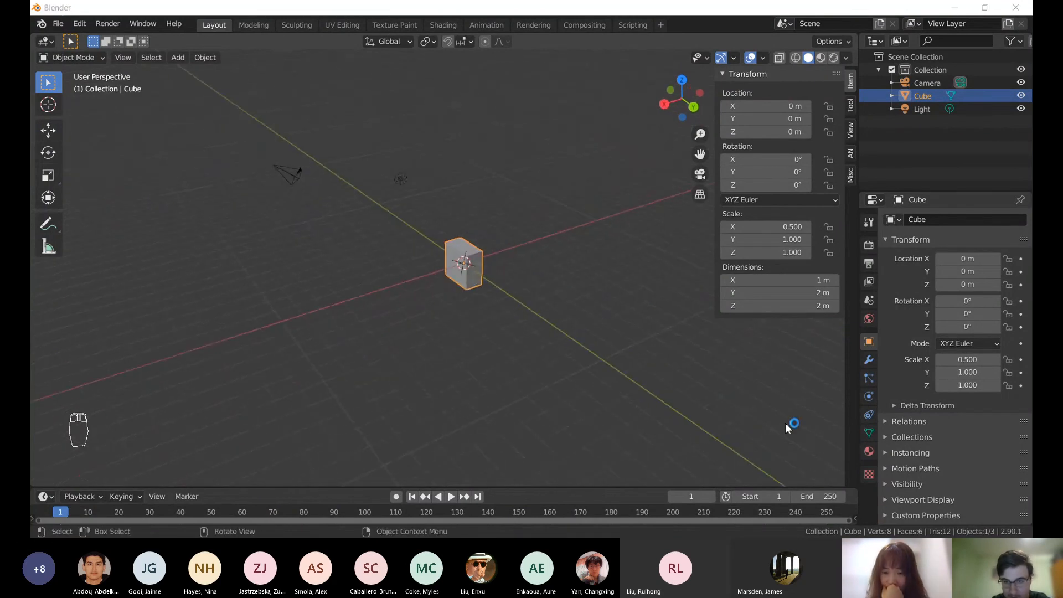
middle_drag(428, 287, 590, 270)
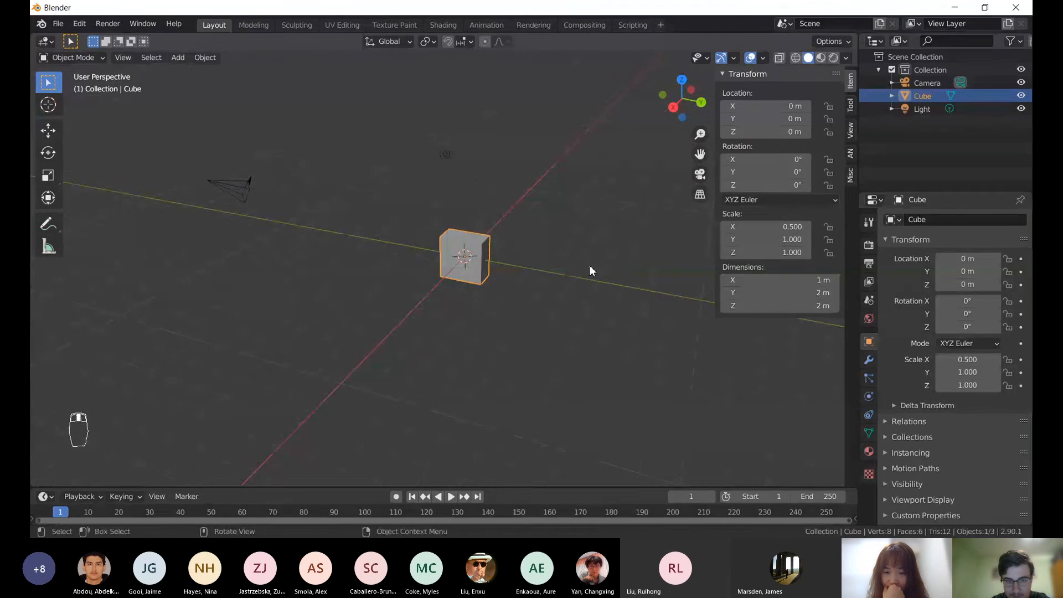
key(n)
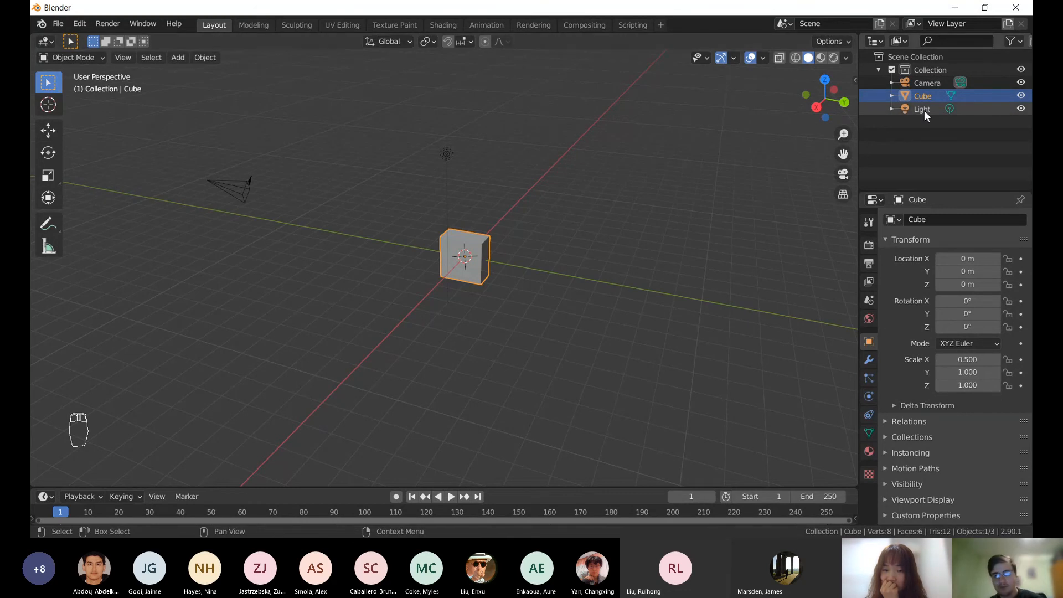
- Select the light, the cube and the camera one after another in the Outliner, and clear the selection
click(962, 111)
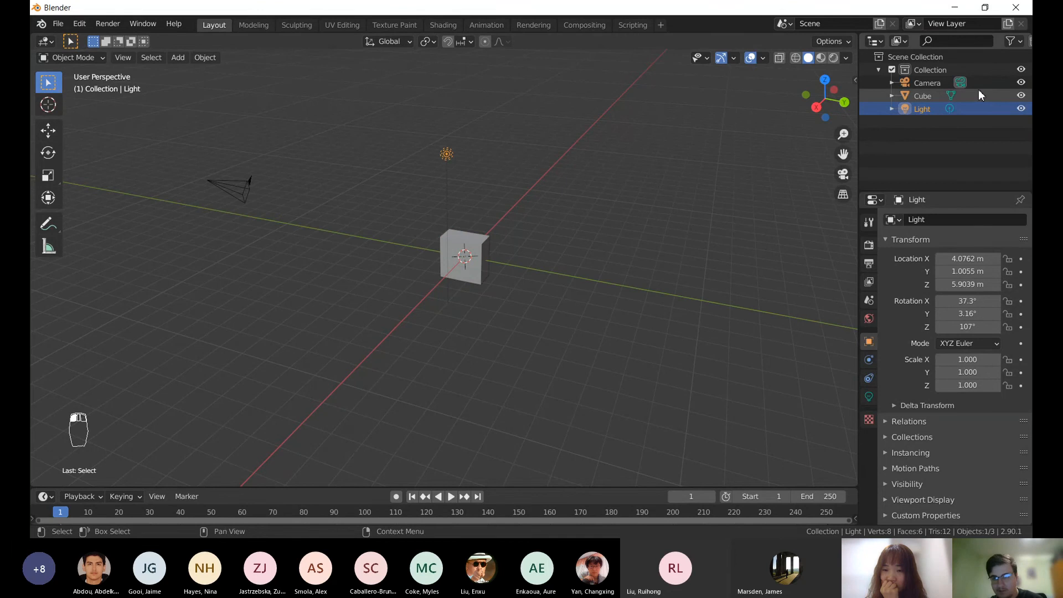
click(979, 91)
click(978, 83)
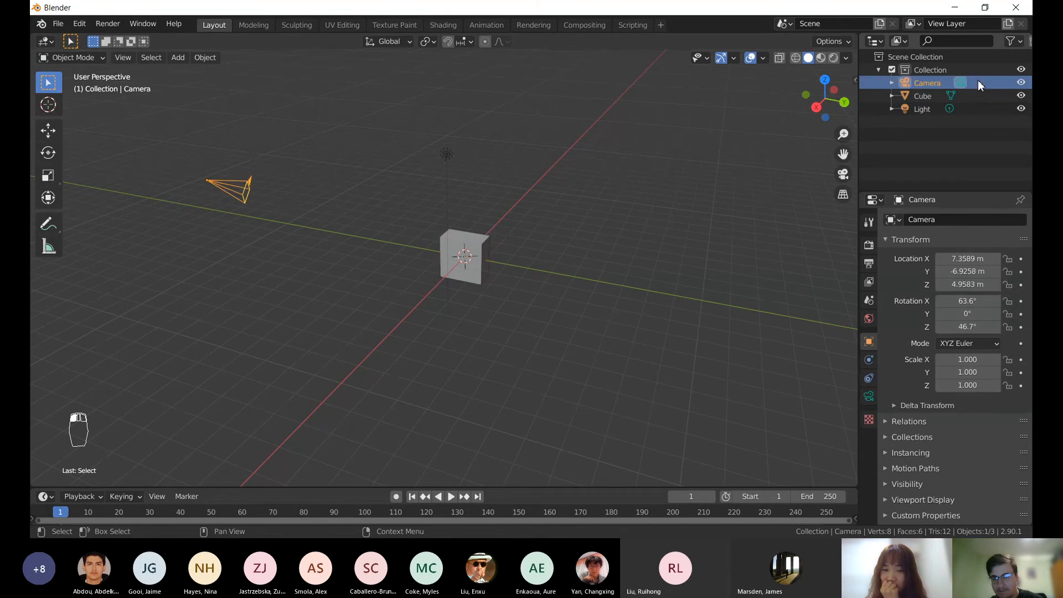
click(978, 163)
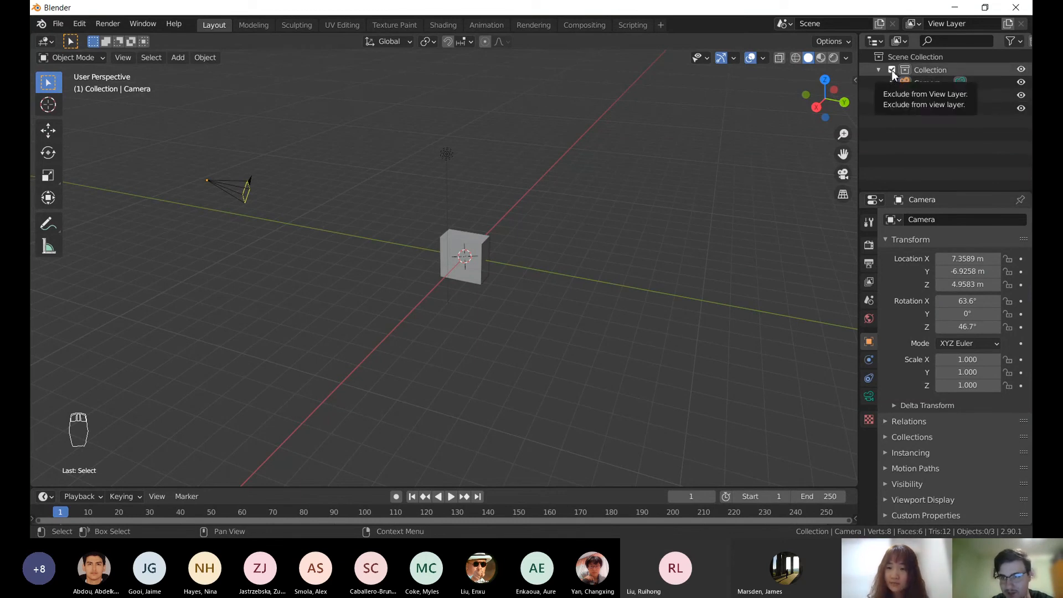
- Select the collection in the Outliner, hide its contents in the viewport and show them again
right_click(920, 68)
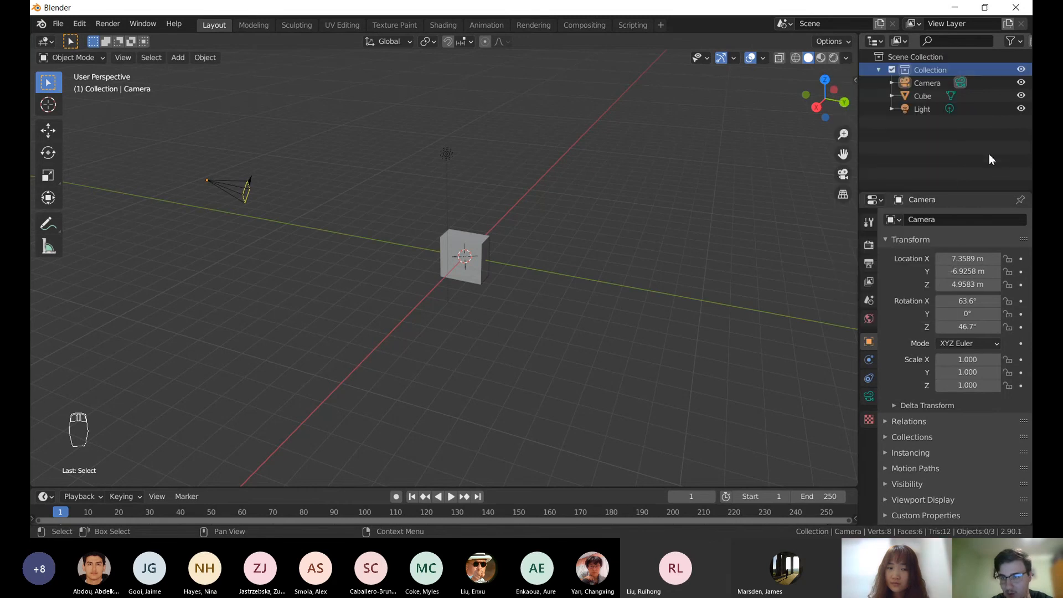
click(1022, 70)
click(1022, 70)
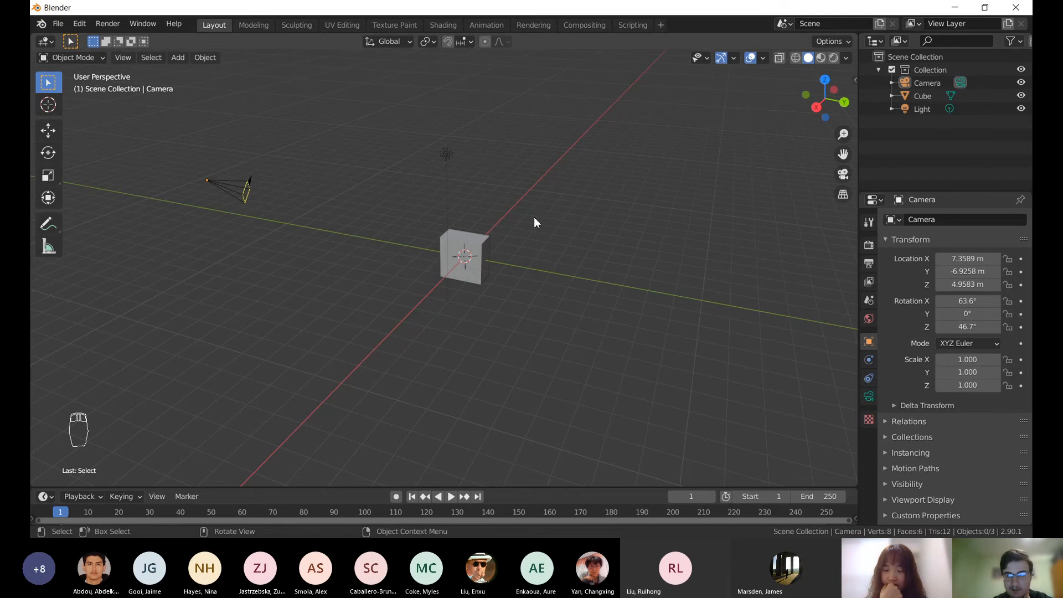
- Select the cube in the viewport and scale it along X only, to an X scale of about 5.96
middle_drag(534, 221, 473, 259)
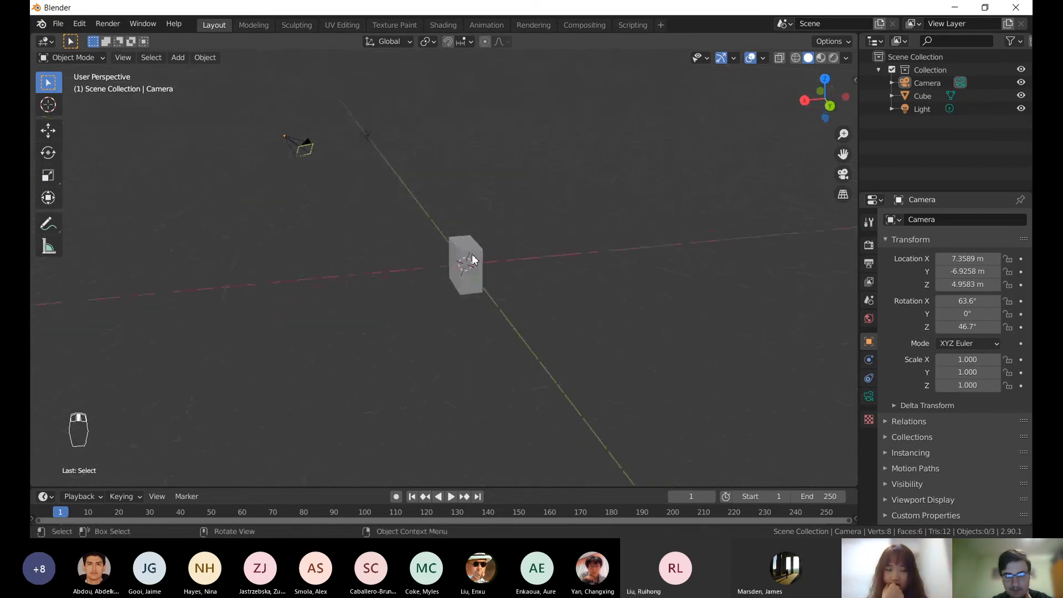
click(472, 260)
key(w)
key(s)
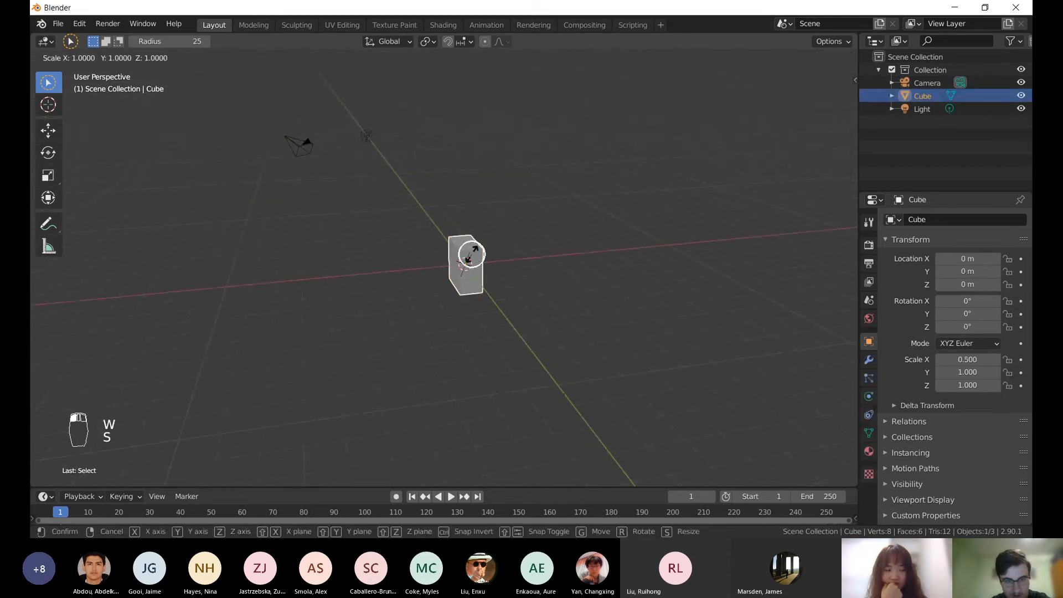
right_click(471, 255)
key(s)
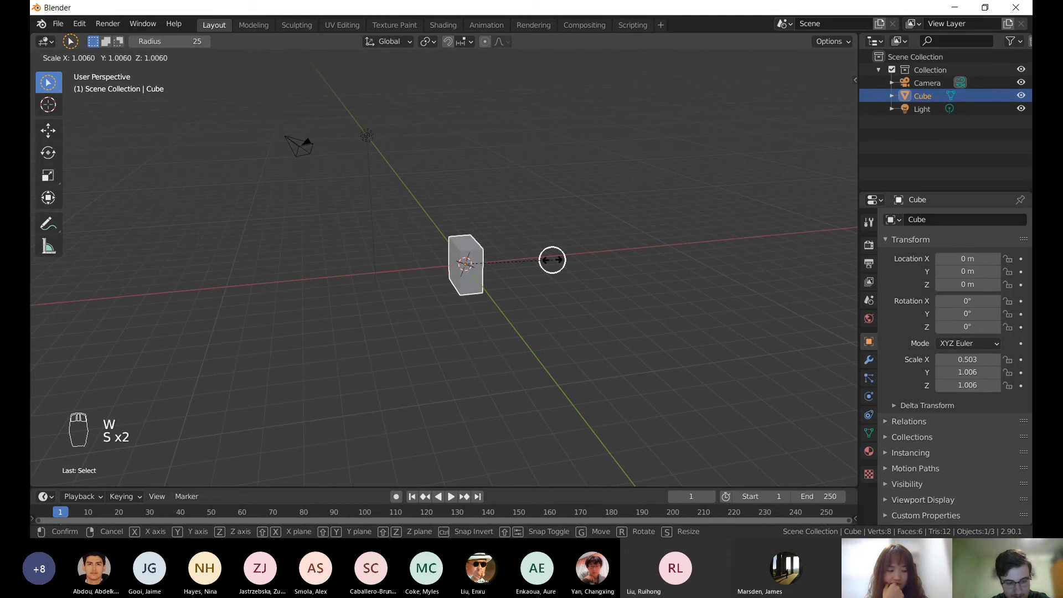
key(x)
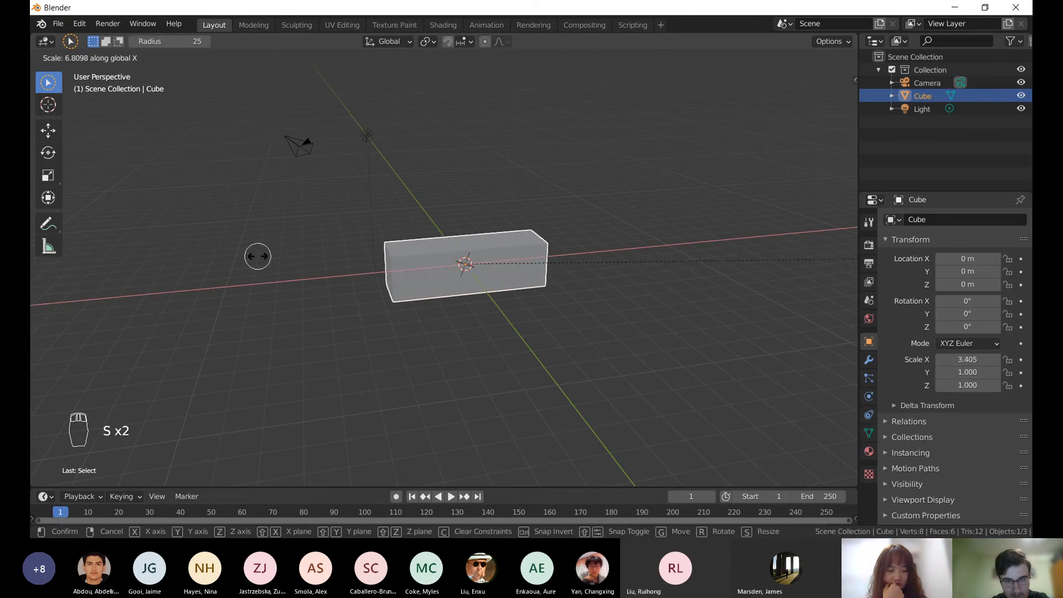
click(670, 267)
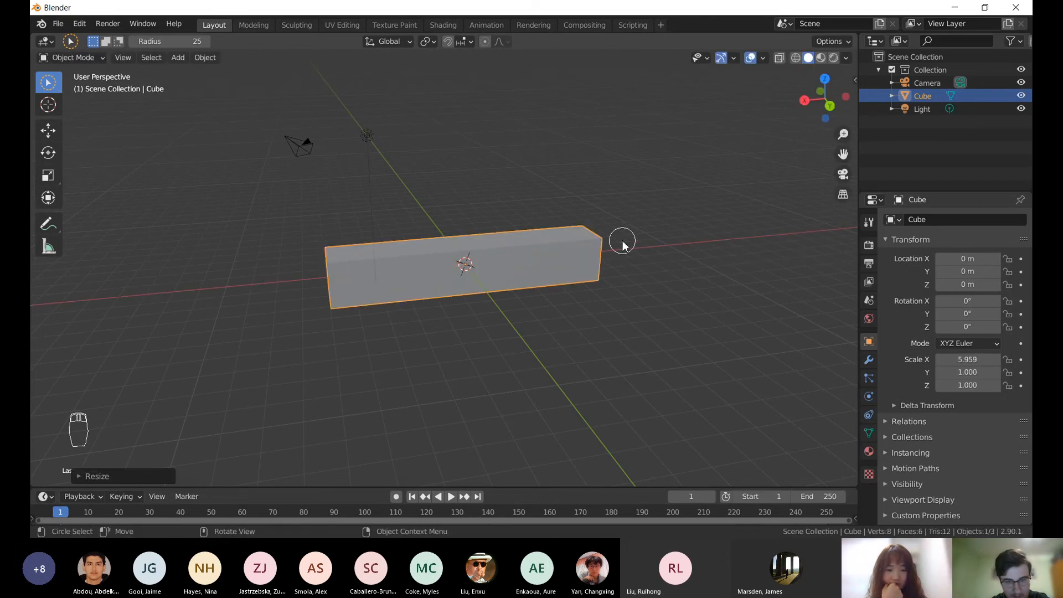
key(c)
right_click(573, 215)
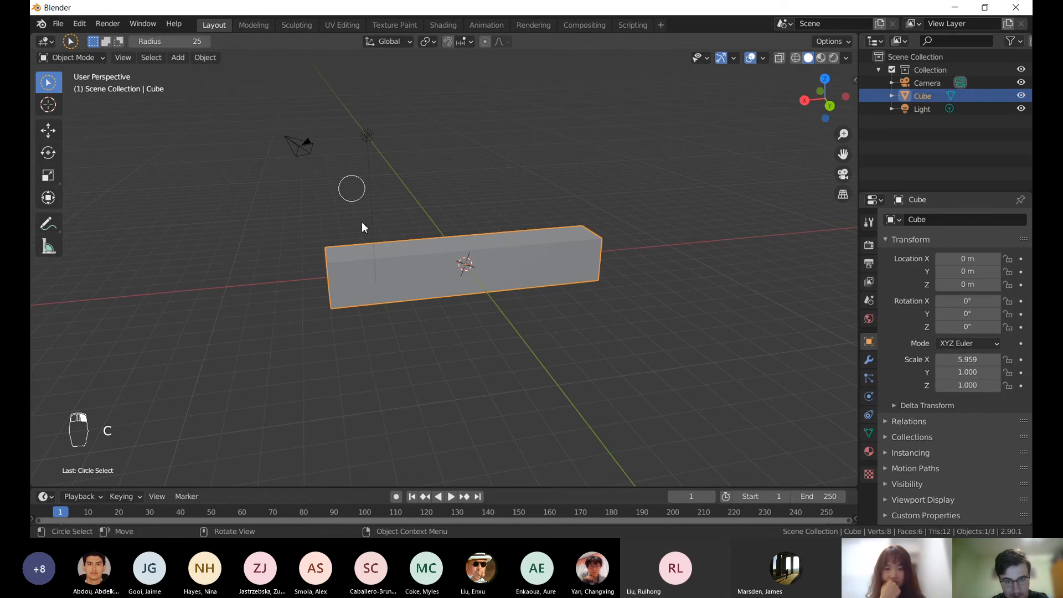
key(x)
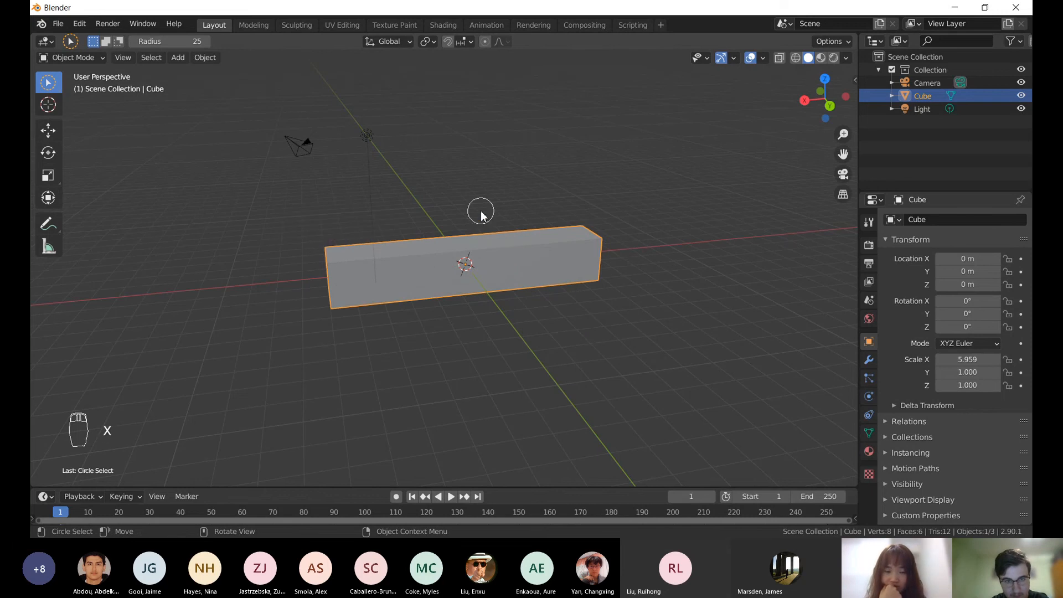
- Add a circle mesh at the origin and scale it uniformly to about 3.31
scroll(491, 221, up, 2)
middle_drag(529, 259, 523, 285)
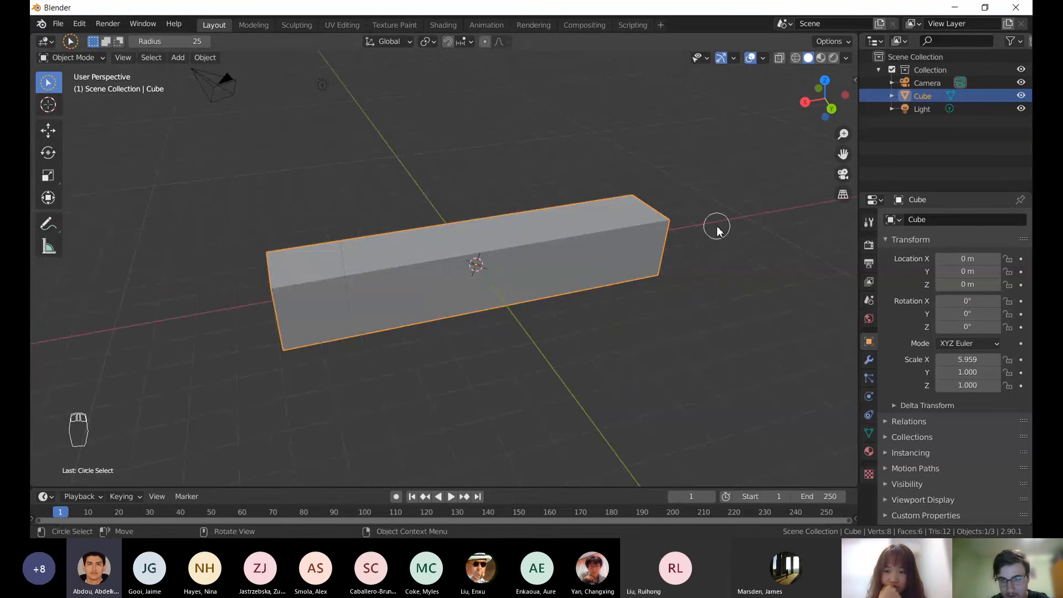
middle_drag(716, 226, 727, 221)
key(shift+a)
mouse_move(648, 257)
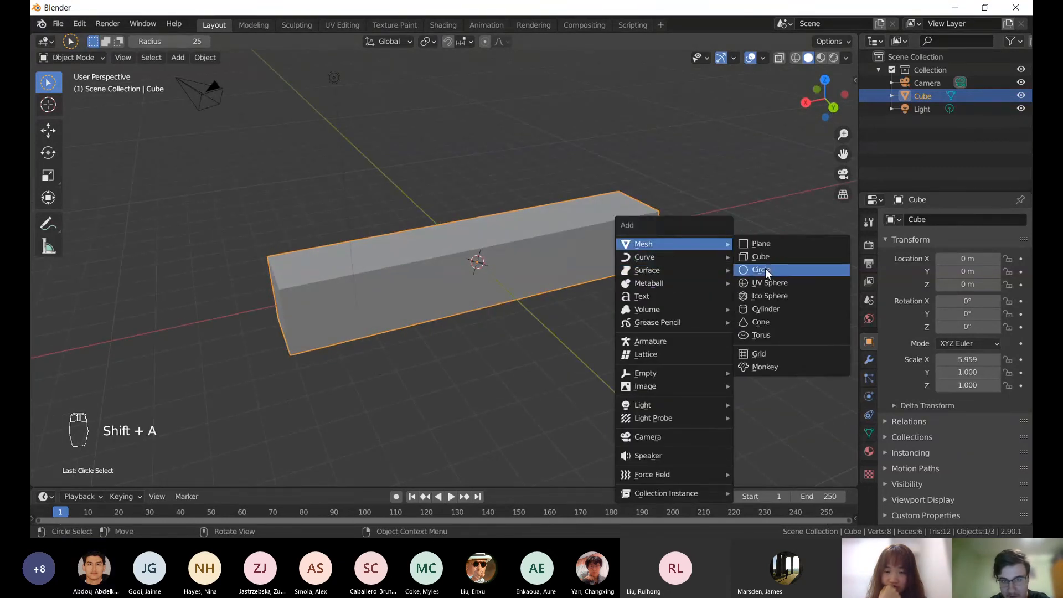
click(763, 270)
scroll(587, 341, down, 5)
key(s)
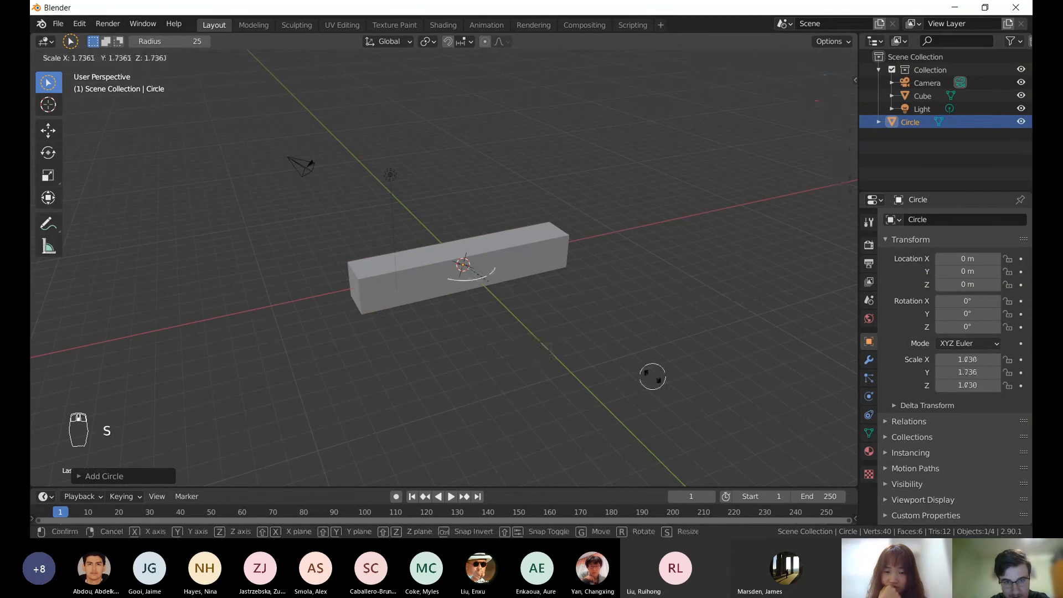
click(792, 421)
- Hide the collection in the Outliner and show it again, and do the same for the cube alone
middle_drag(563, 281, 498, 375)
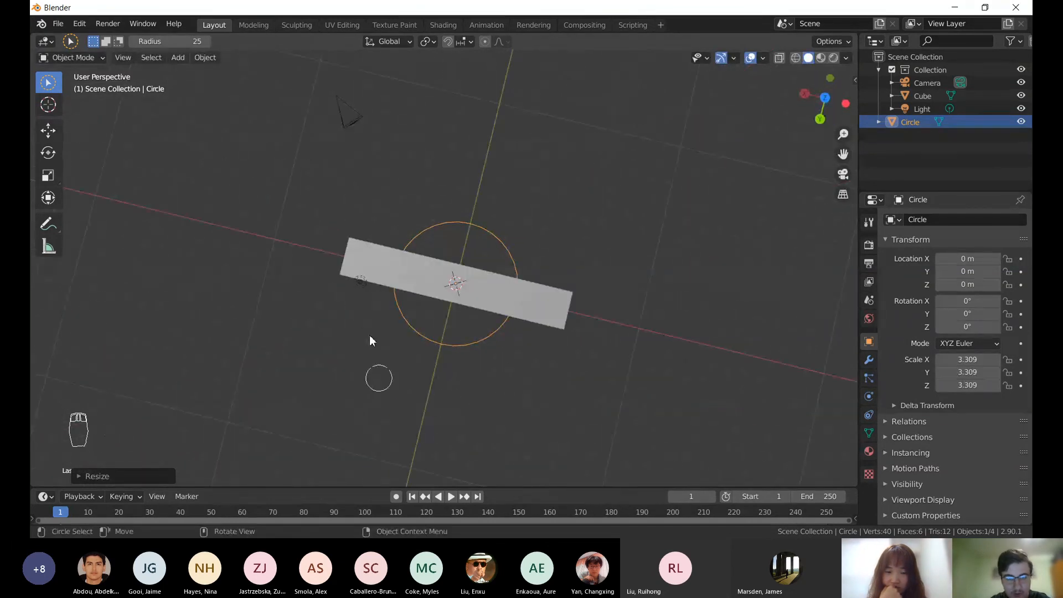
middle_drag(344, 388, 423, 323)
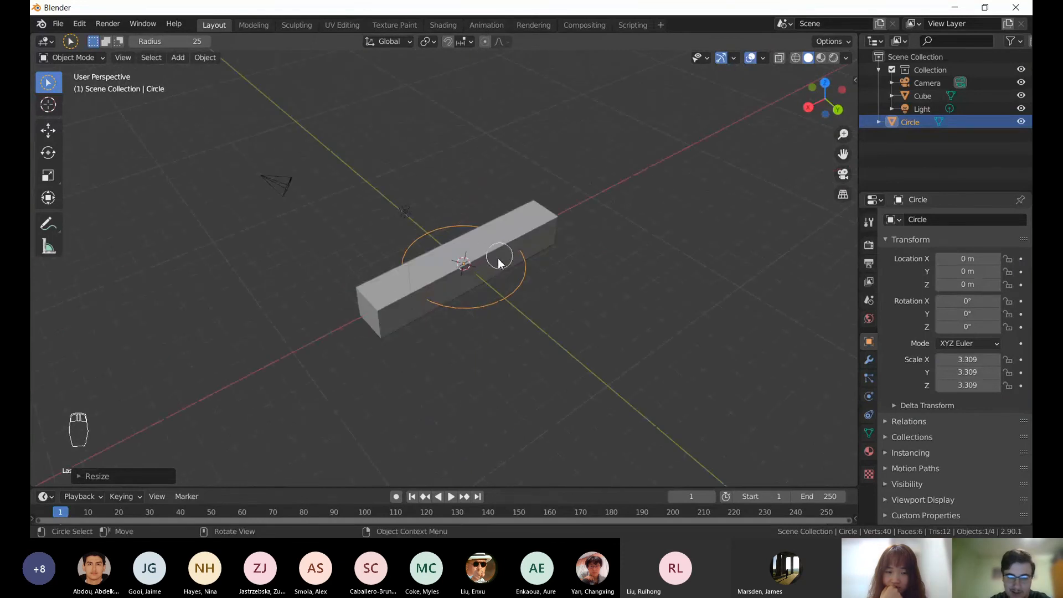
mouse_move(498, 263)
middle_down()
mouse_move(421, 283)
mouse_move(550, 278)
mouse_move(467, 315)
mouse_move(472, 285)
mouse_move(488, 274)
middle_up()
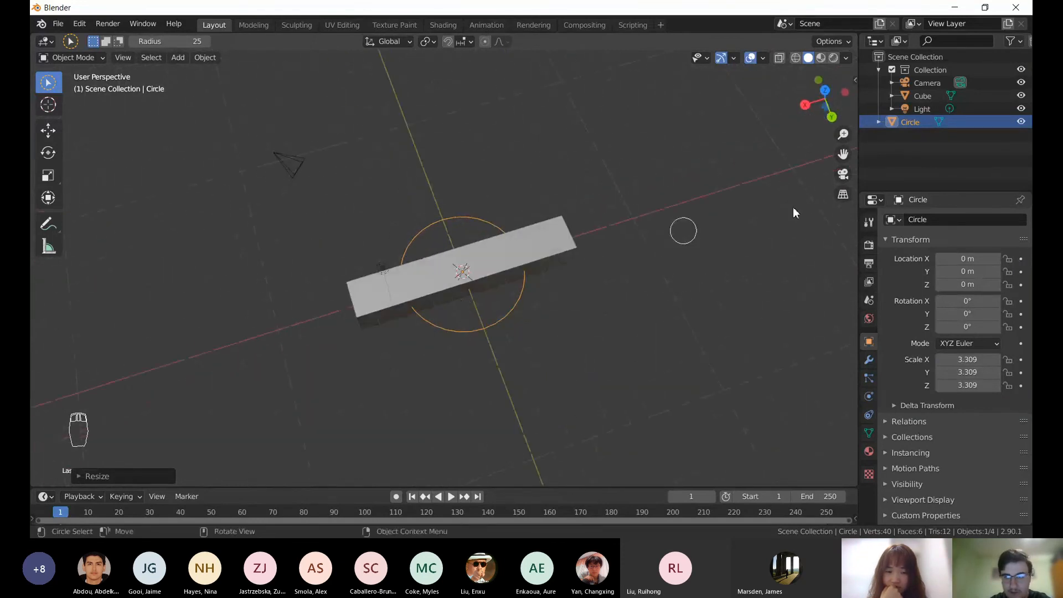
click(1021, 70)
click(1022, 69)
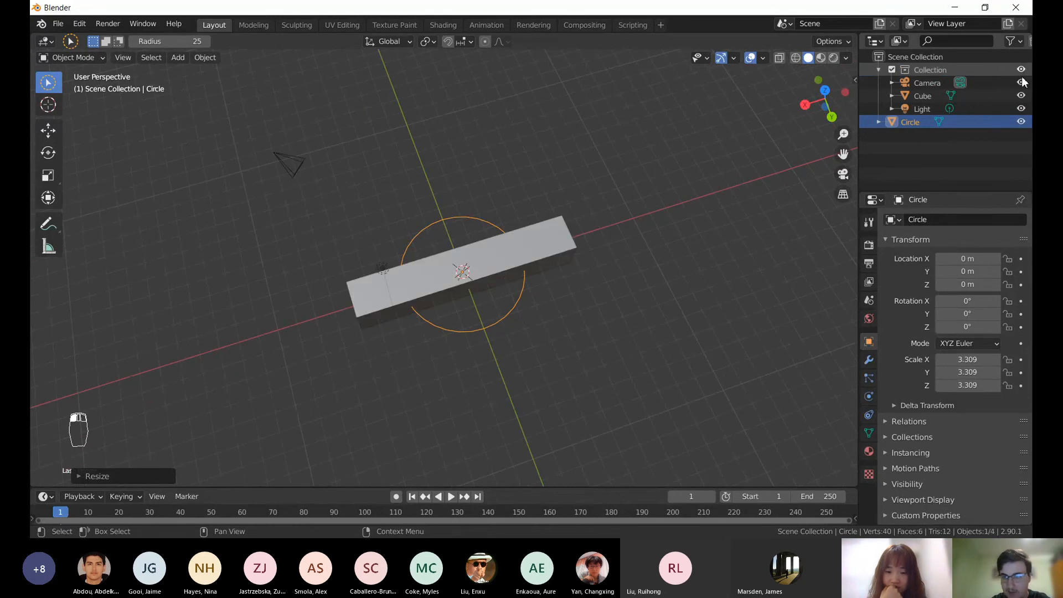
click(1023, 95)
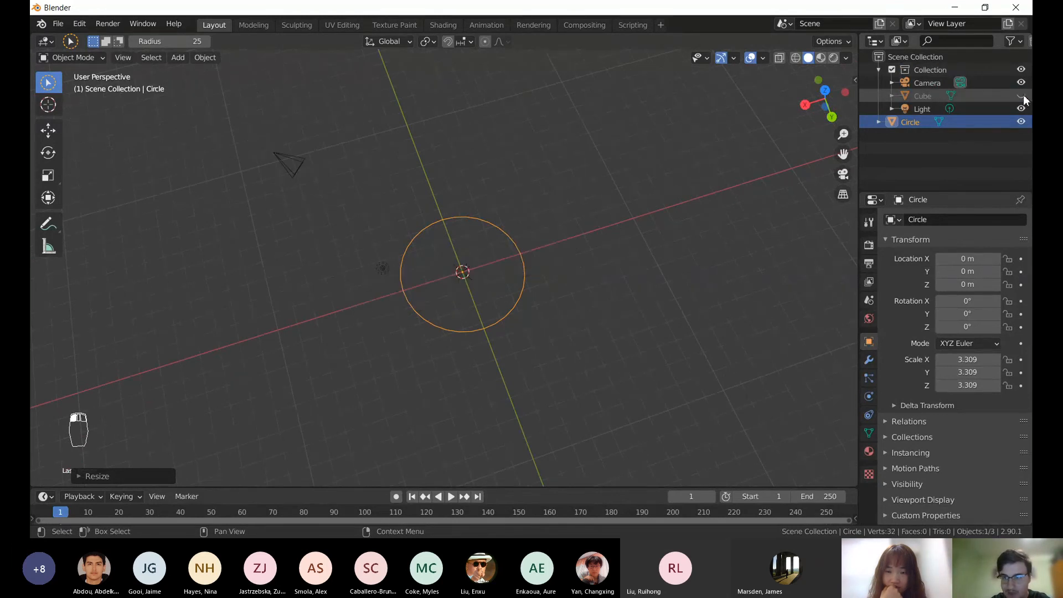
click(1022, 95)
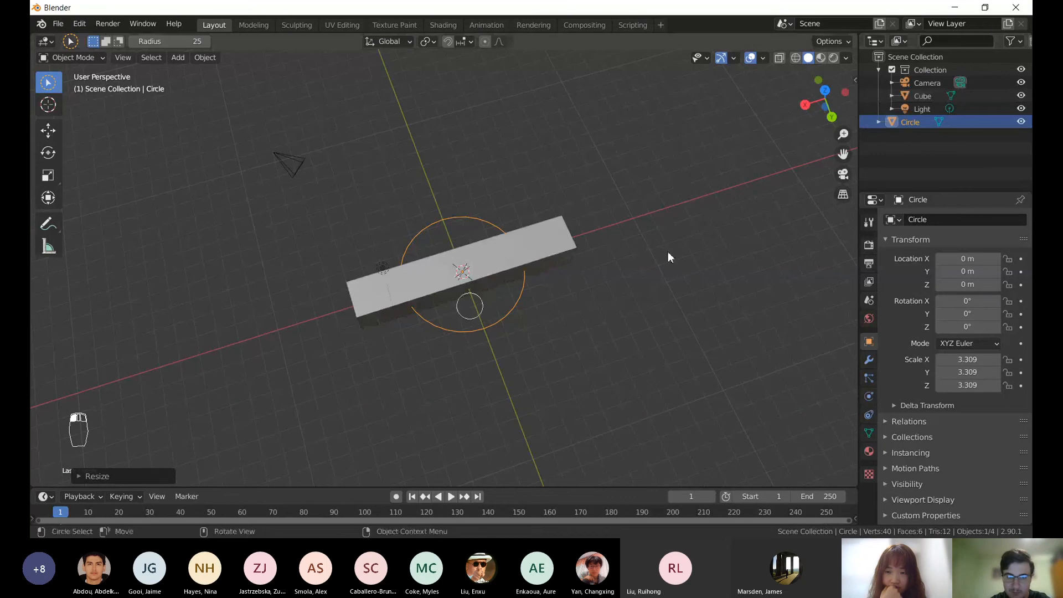
- Create a new collection in the Outliner and move the circle into it
right_click(926, 144)
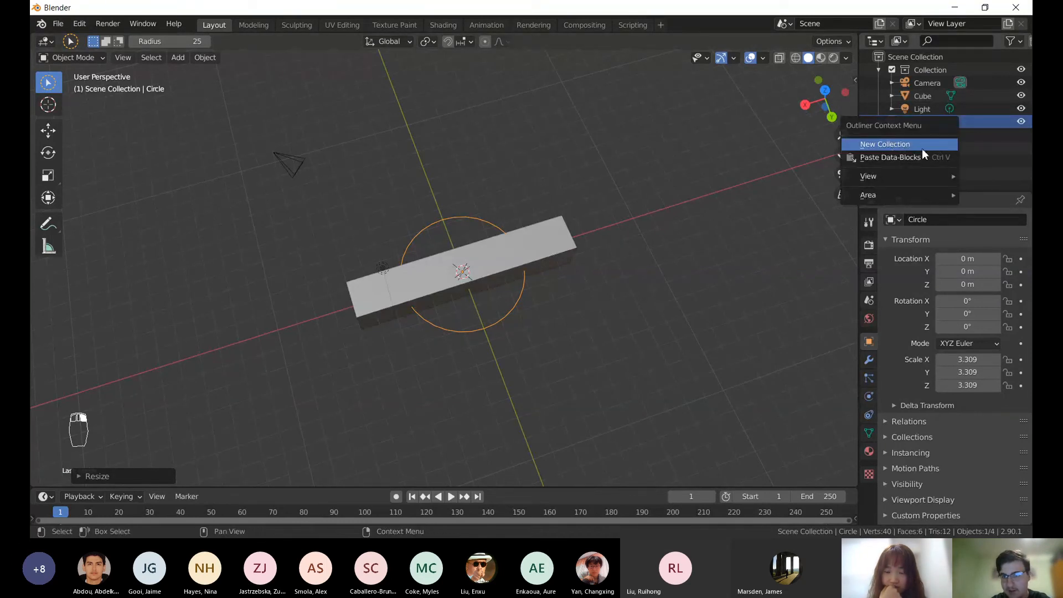
click(889, 145)
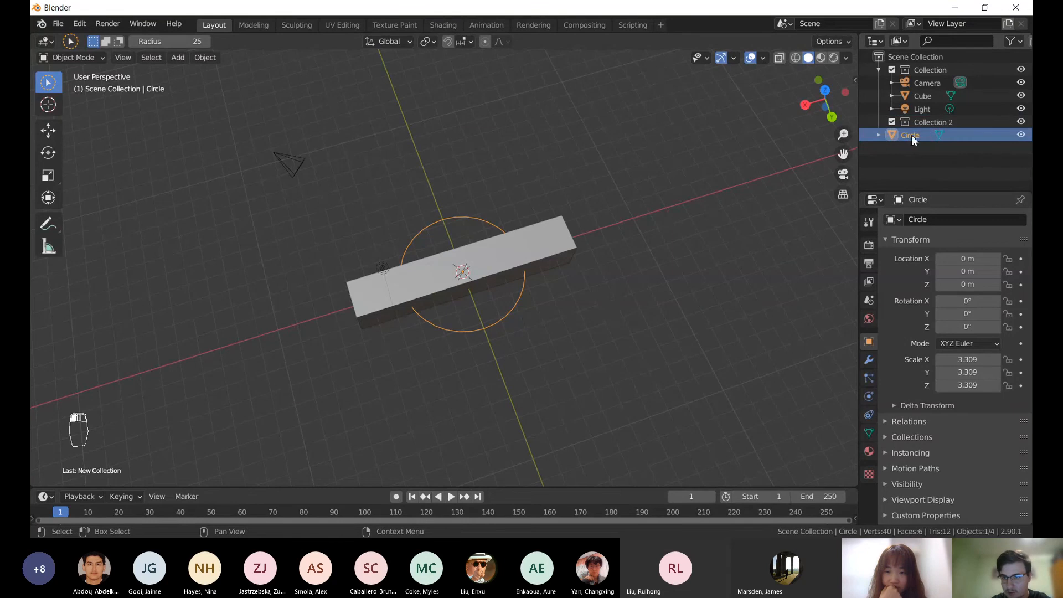
drag(912, 135, 942, 126)
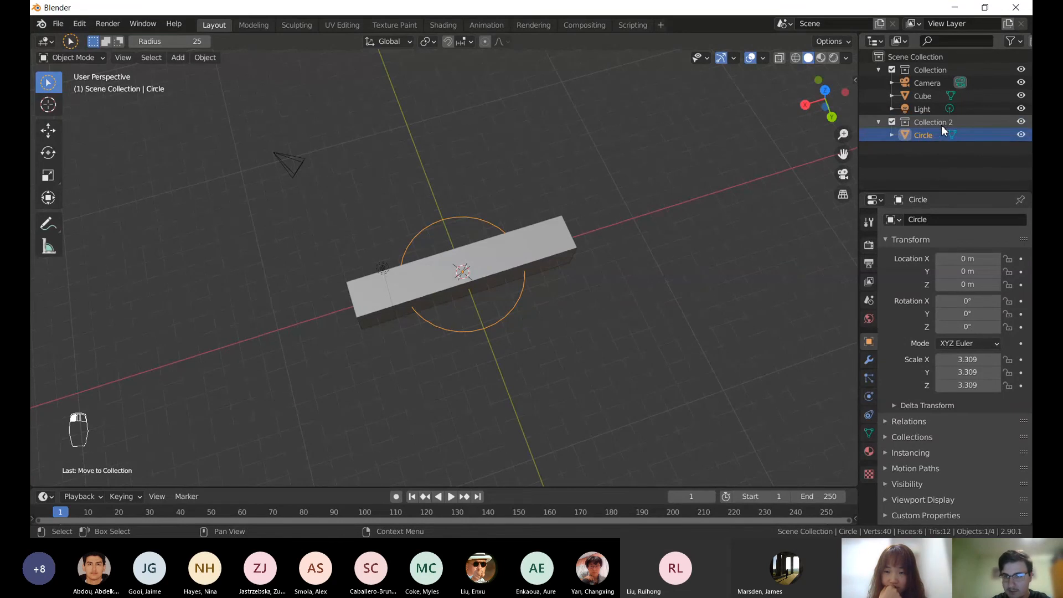
- Start a new file and discard the unsaved changes to the current scene
click(57, 24)
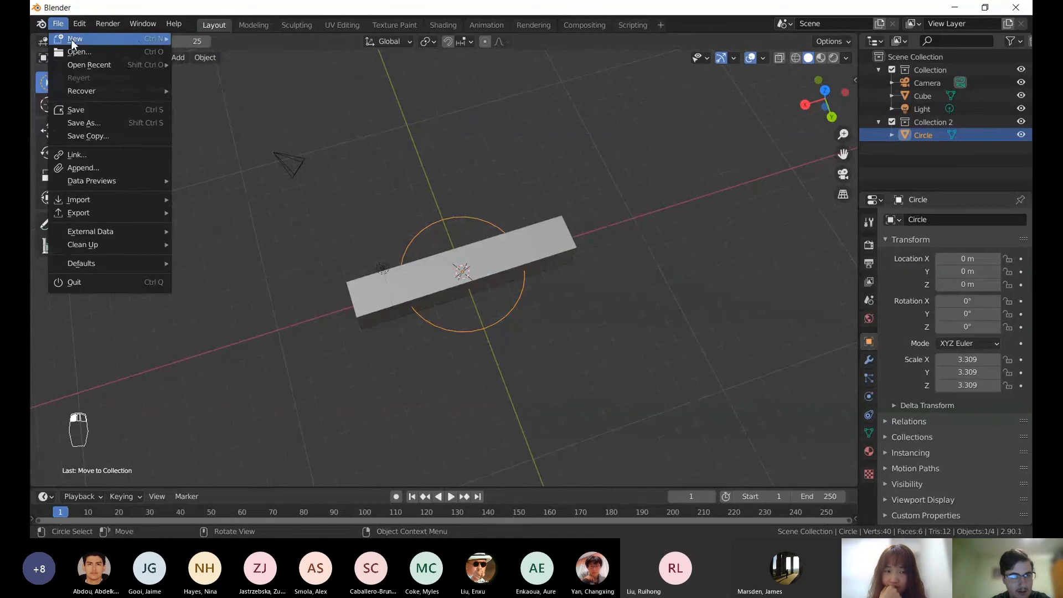
mouse_move(112, 38)
click(207, 37)
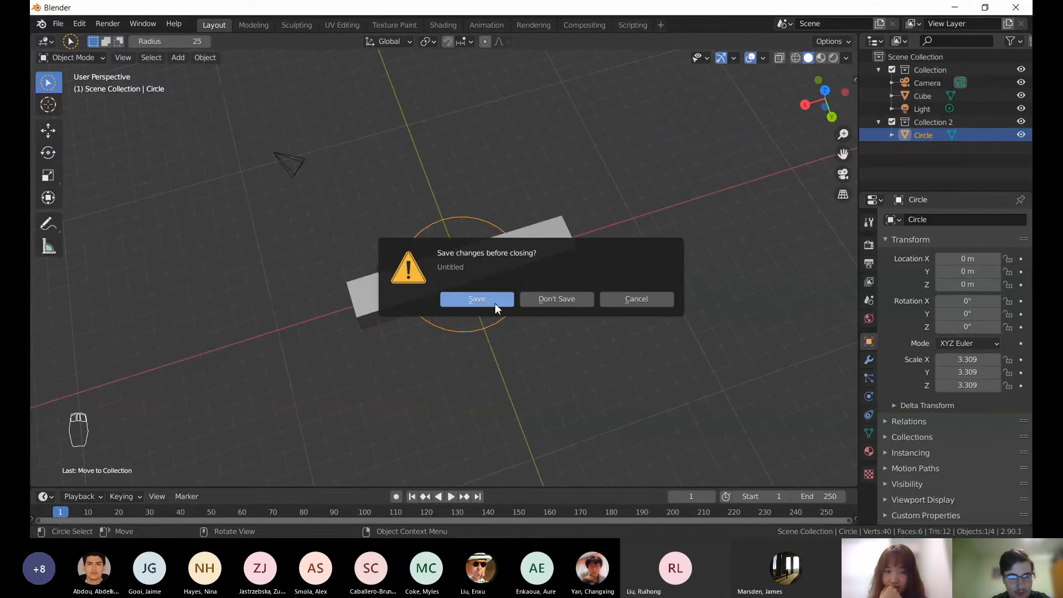
click(531, 299)
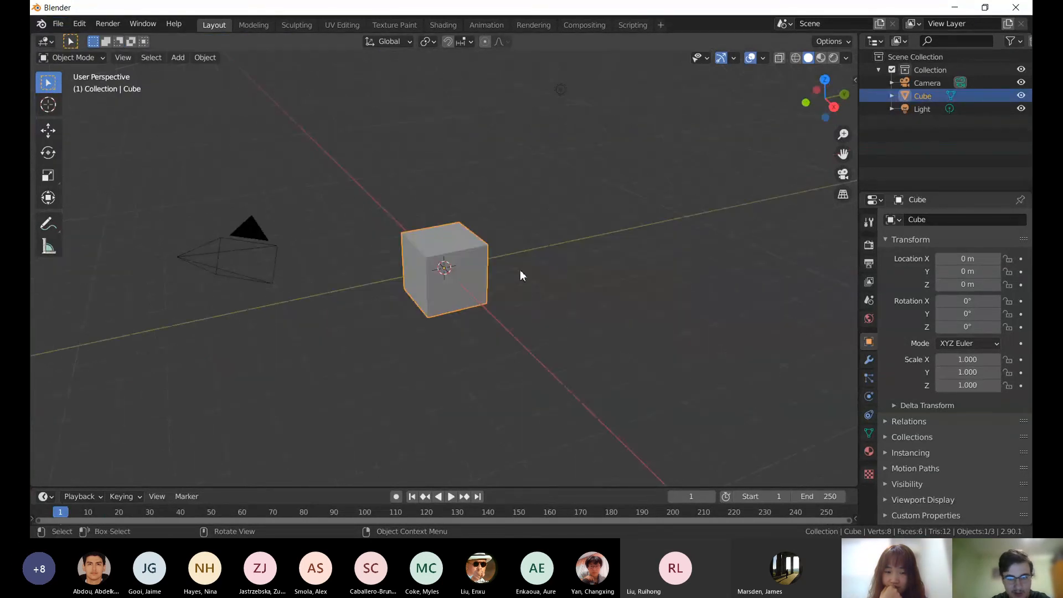
- Orbit and zoom around the default cube, and compare the perspective and orthographic projections
middle_drag(520, 271, 498, 267)
middle_drag(598, 256, 579, 266)
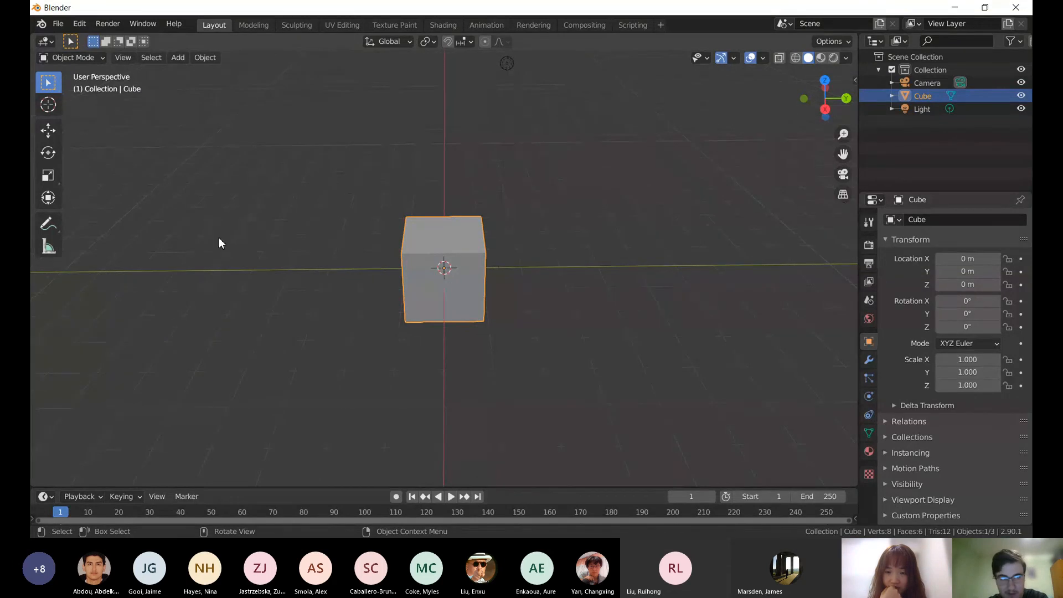
middle_drag(297, 206, 391, 281)
scroll(346, 293, up, 4)
scroll(346, 294, down, 5)
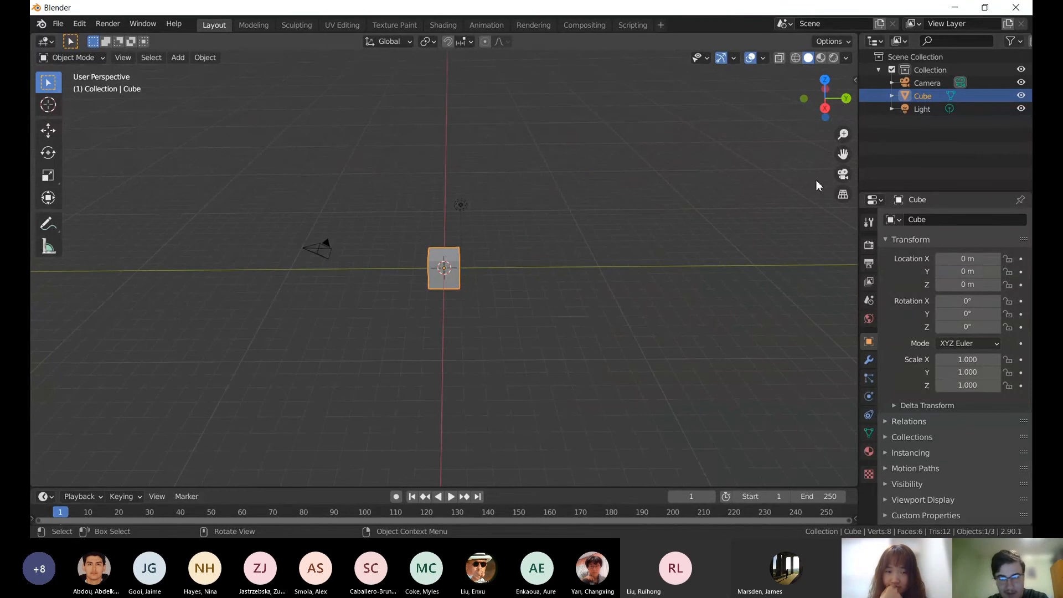
click(846, 192)
click(845, 192)
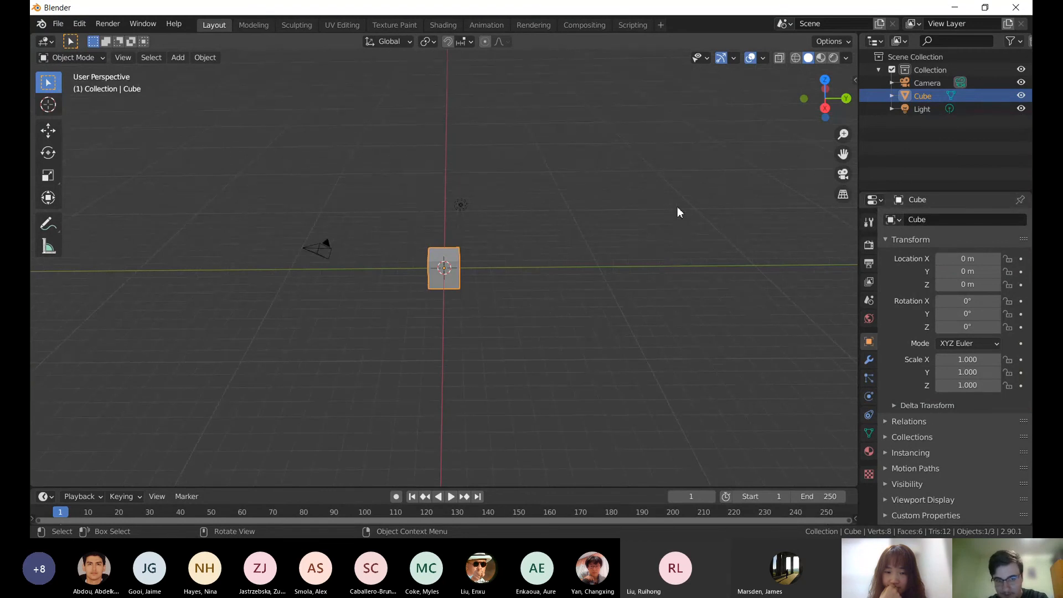
key(KP_5)
middle_drag(517, 275, 484, 274)
- Switch to the front orthographic view and try scaling the cube uniformly to about 2.96
key(KP_1)
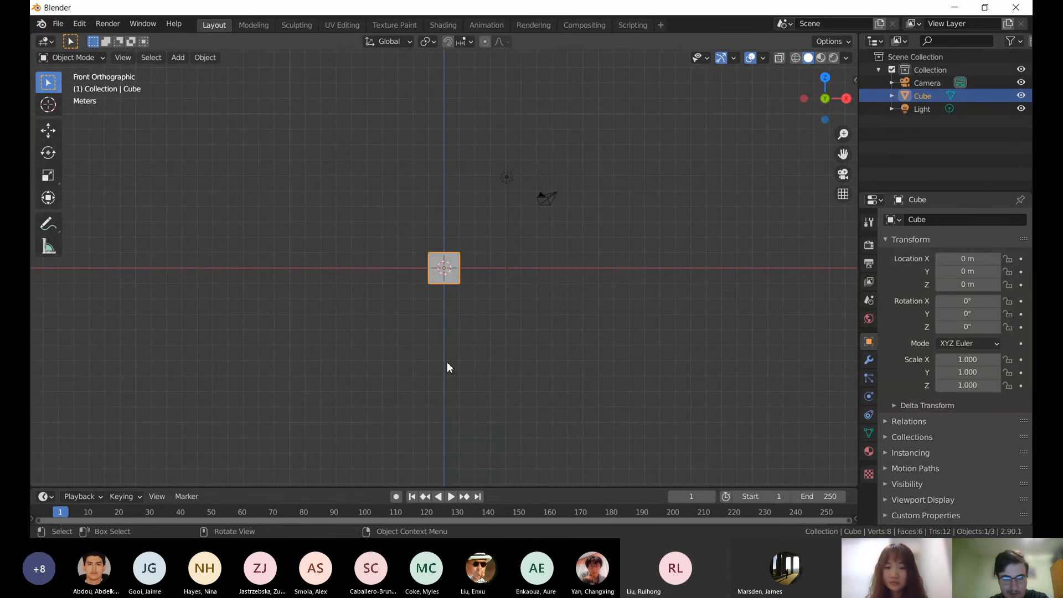
scroll(448, 349, up, 3)
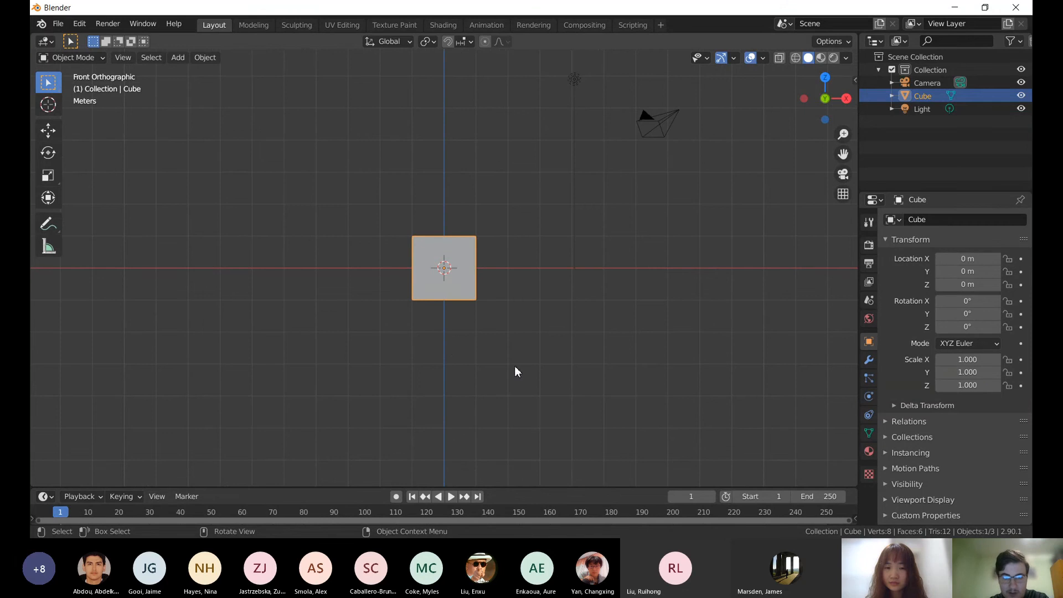
key(s)
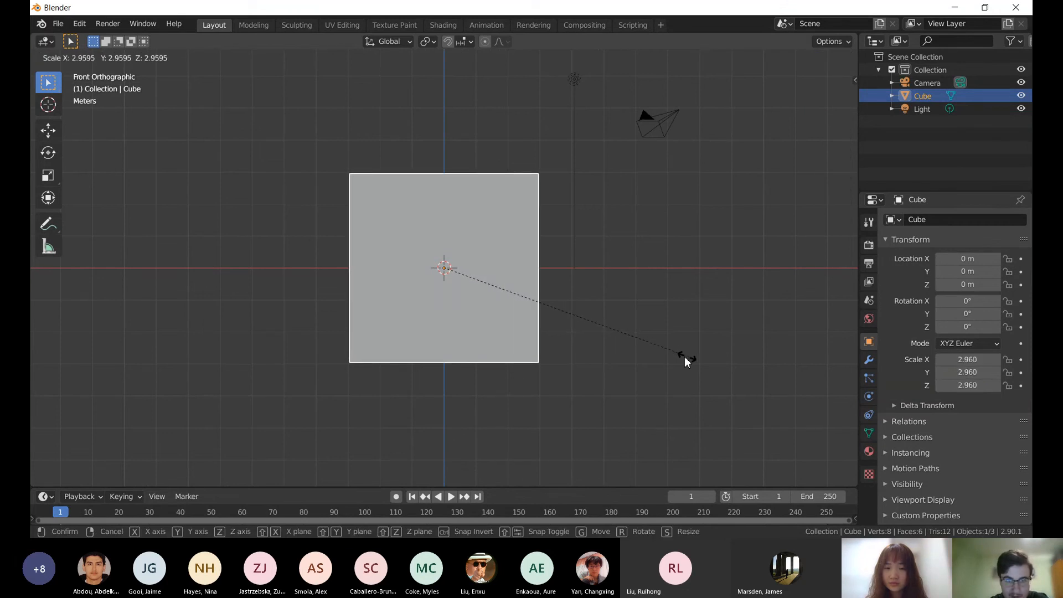
right_click(684, 361)
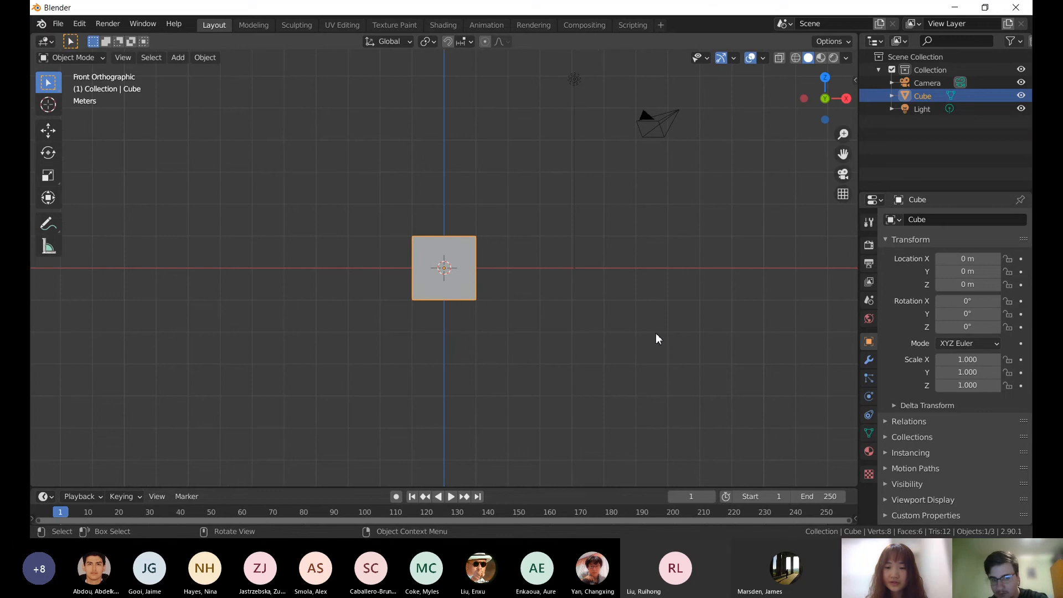
- View the cube from the top, right, bottom and left in orthographic projection
key(KP_7)
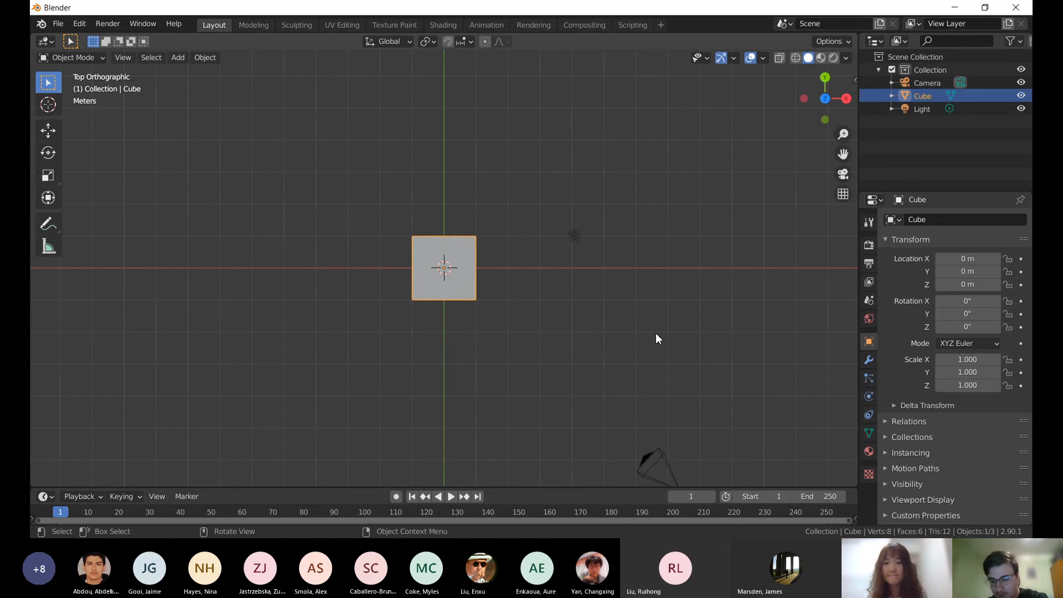
key(KP_3)
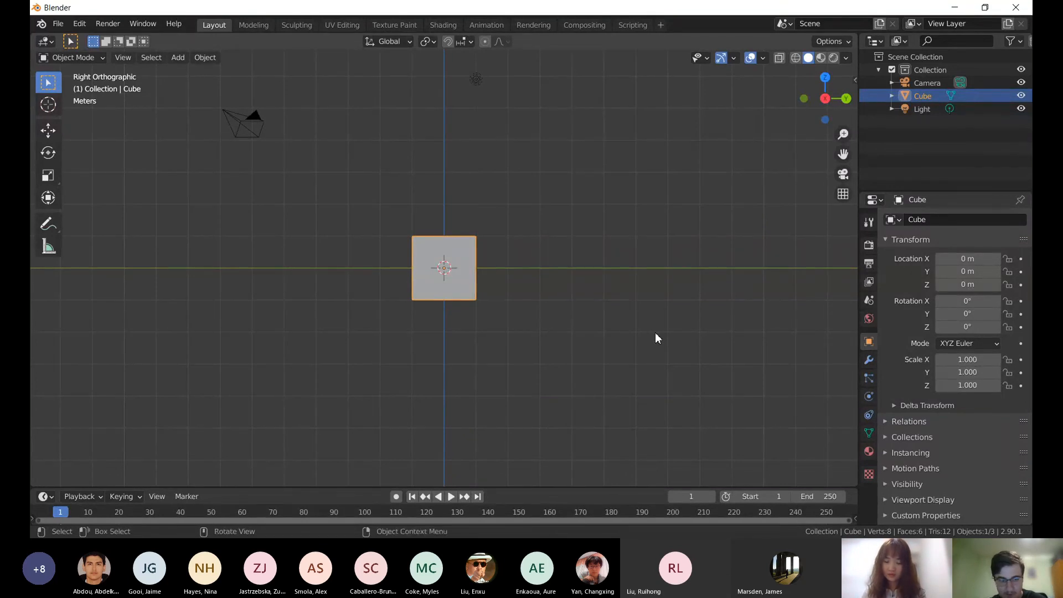
key(ctrl+KP_7)
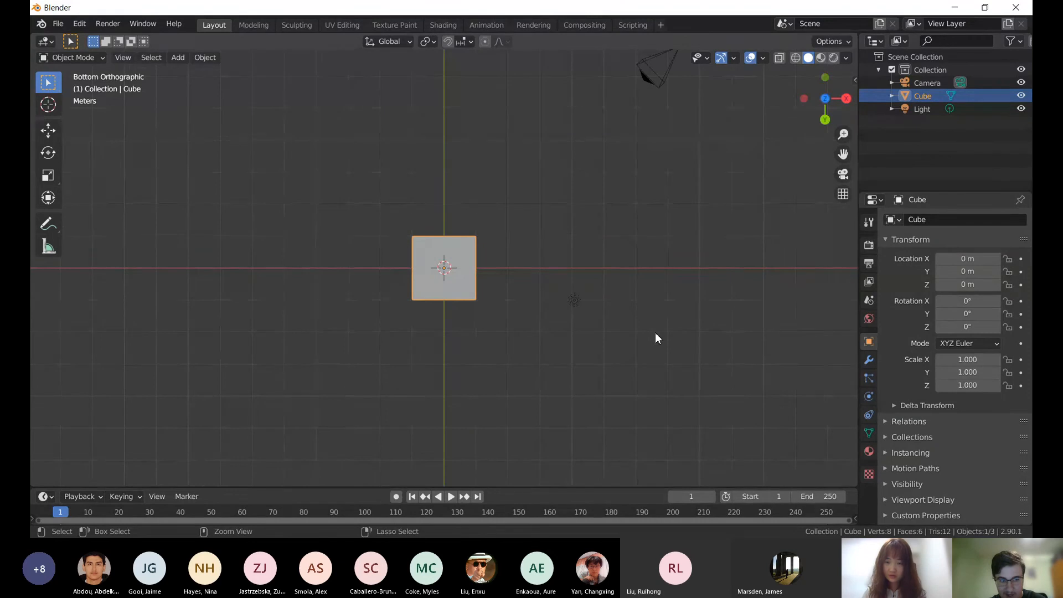
key(ctrl+KP_3)
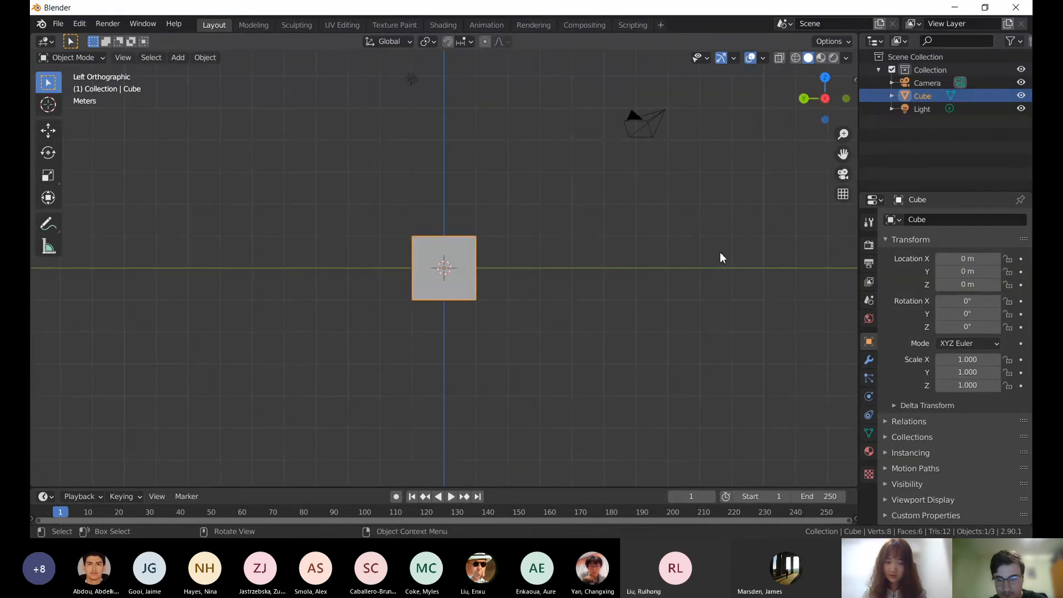
- Start the Screencast Keys display, and hide the sidebar with its item transform properties active
key(n)
click(852, 175)
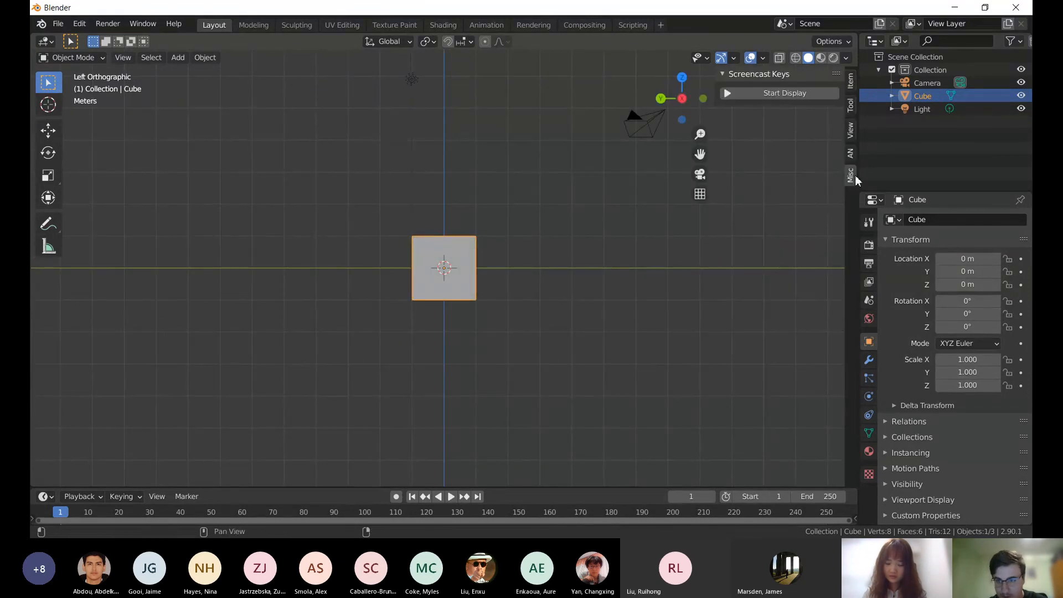
click(779, 95)
click(850, 79)
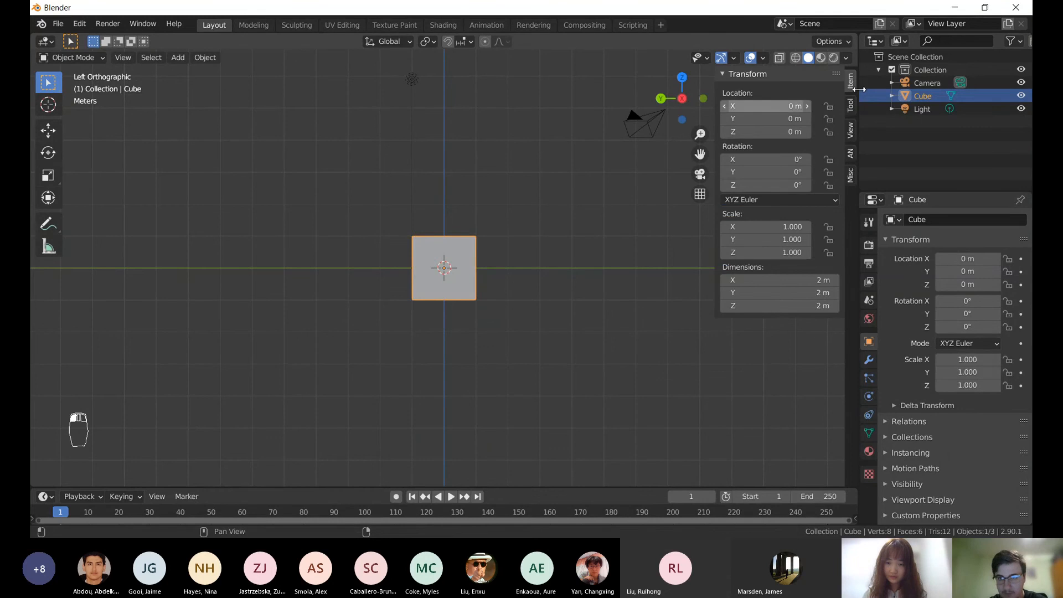
key(n)
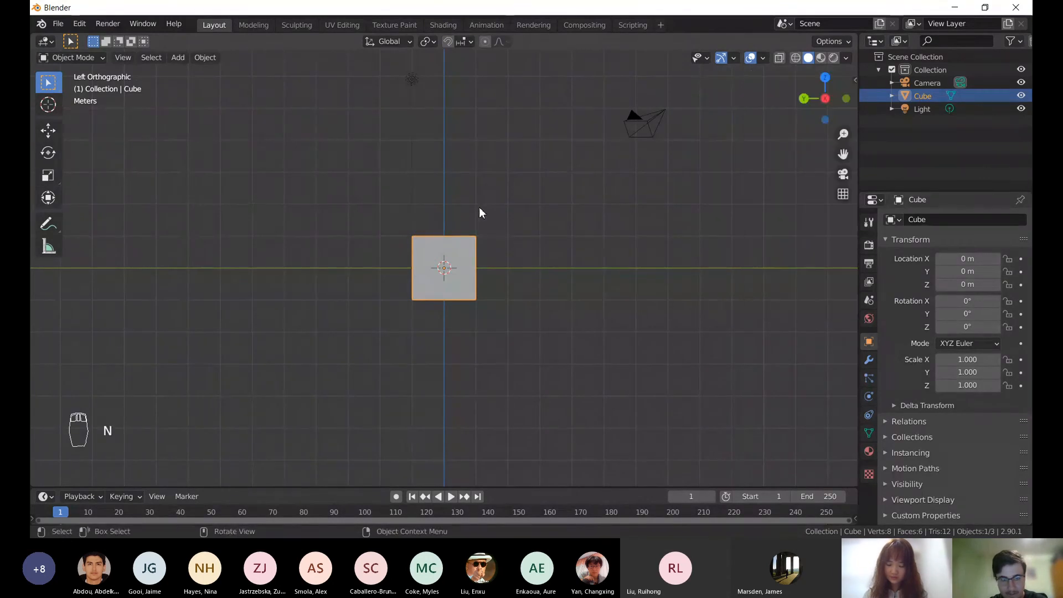
- Switch the cube to Edit Mode and back to Object Mode in a perspective view
middle_drag(496, 225, 518, 234)
middle_drag(771, 211, 549, 250)
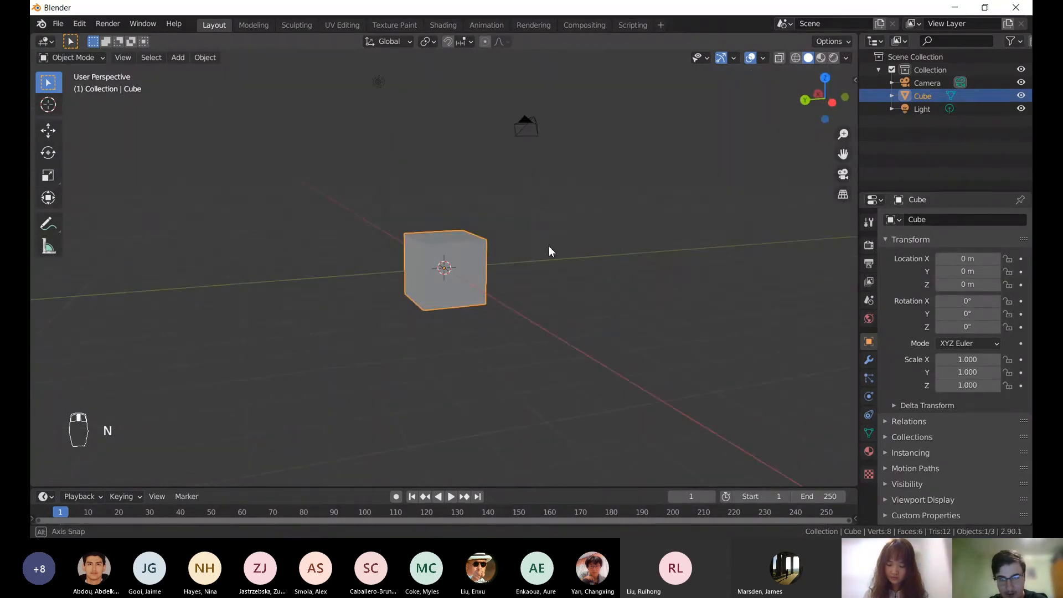
scroll(548, 251, down, 5)
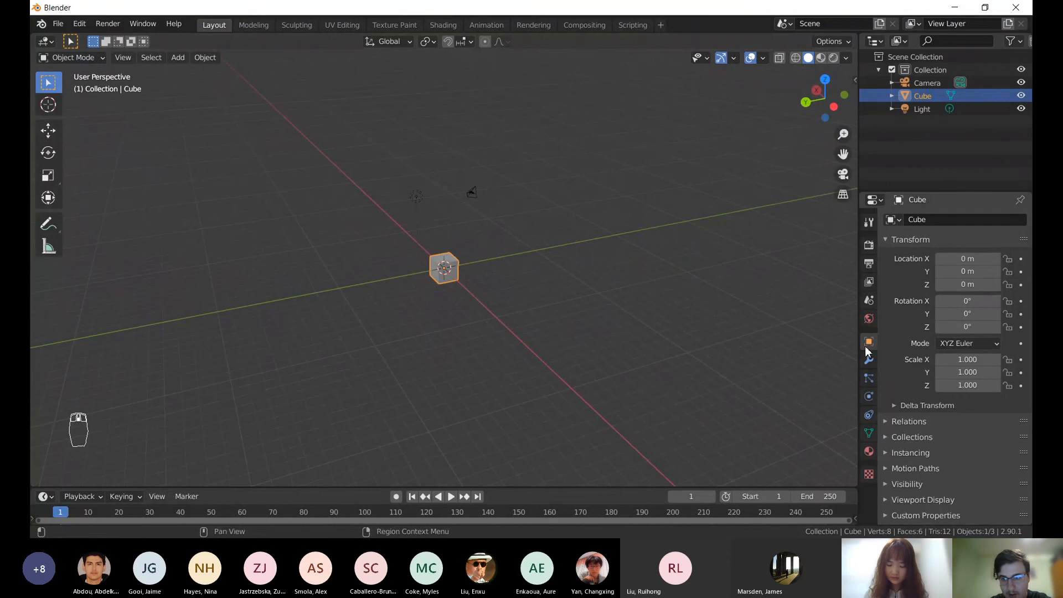
middle_drag(728, 290, 570, 281)
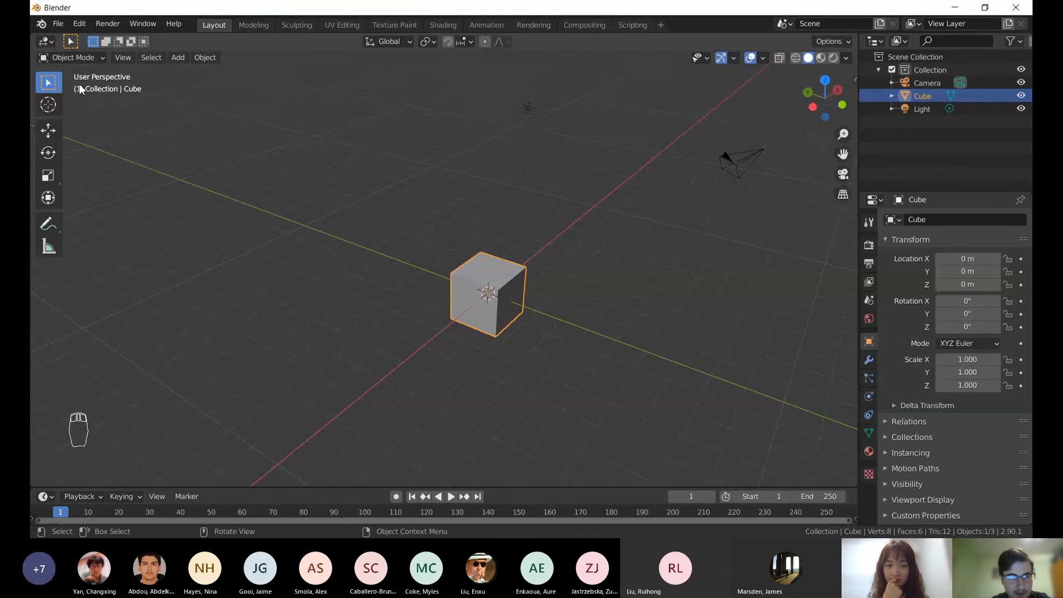
click(69, 58)
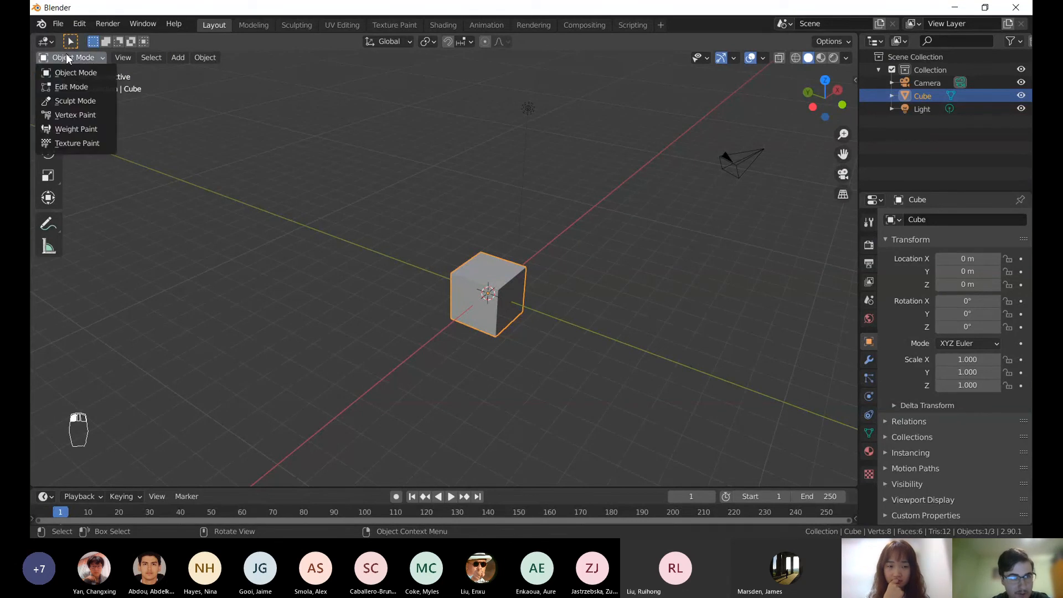
click(71, 87)
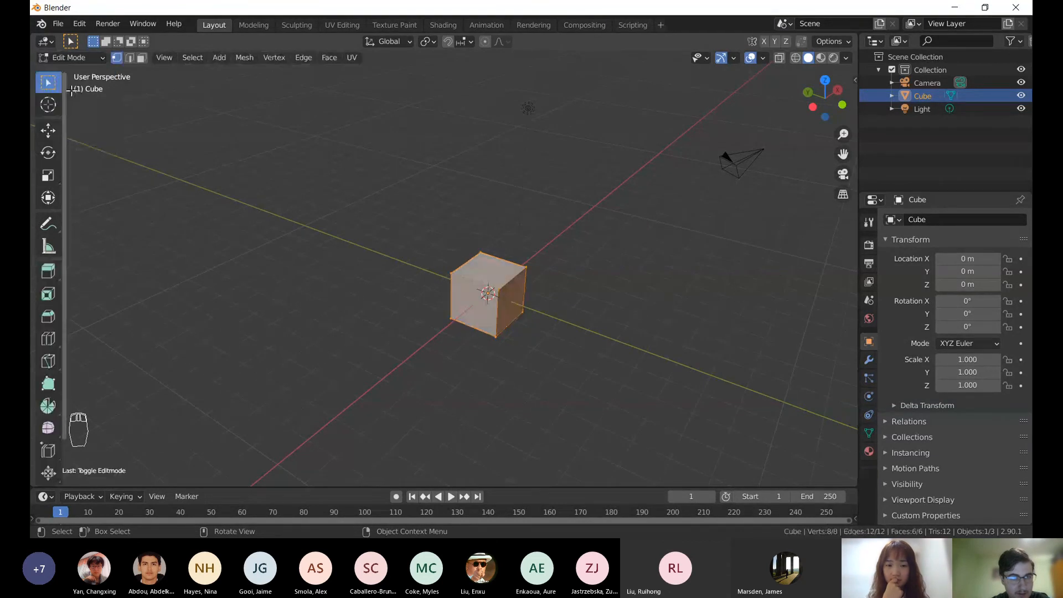
click(71, 58)
click(71, 72)
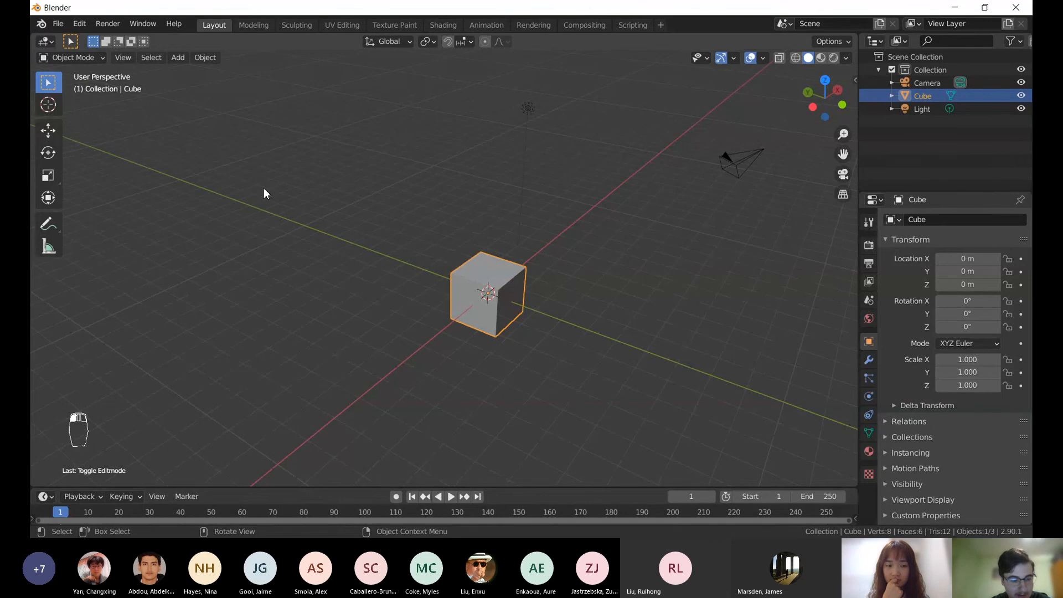
- Toggle the cube into Edit Mode and back, and switch to the Modeling workspace
key(Tab)
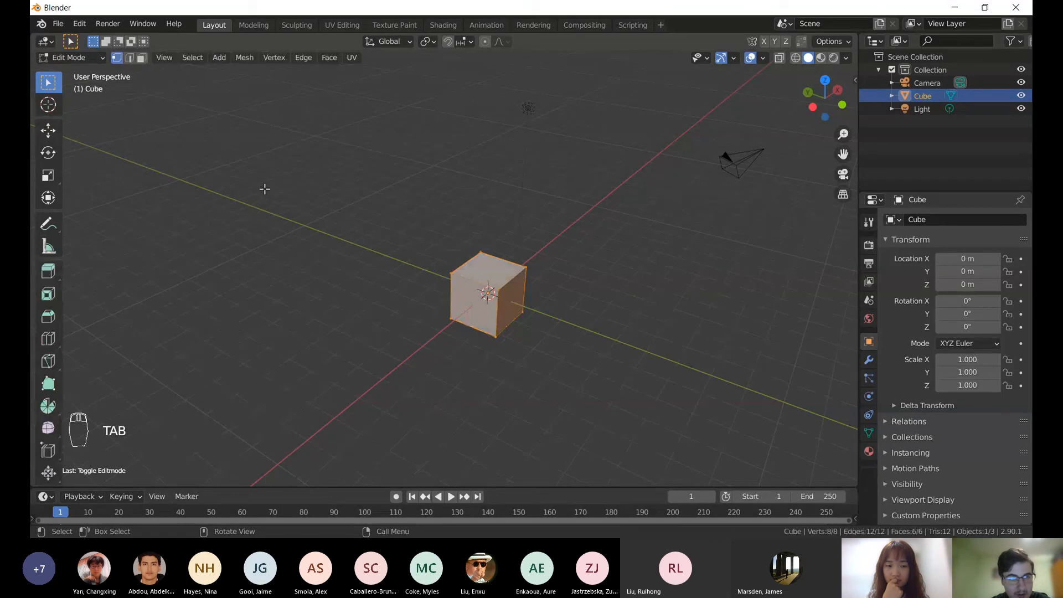
key(Tab)
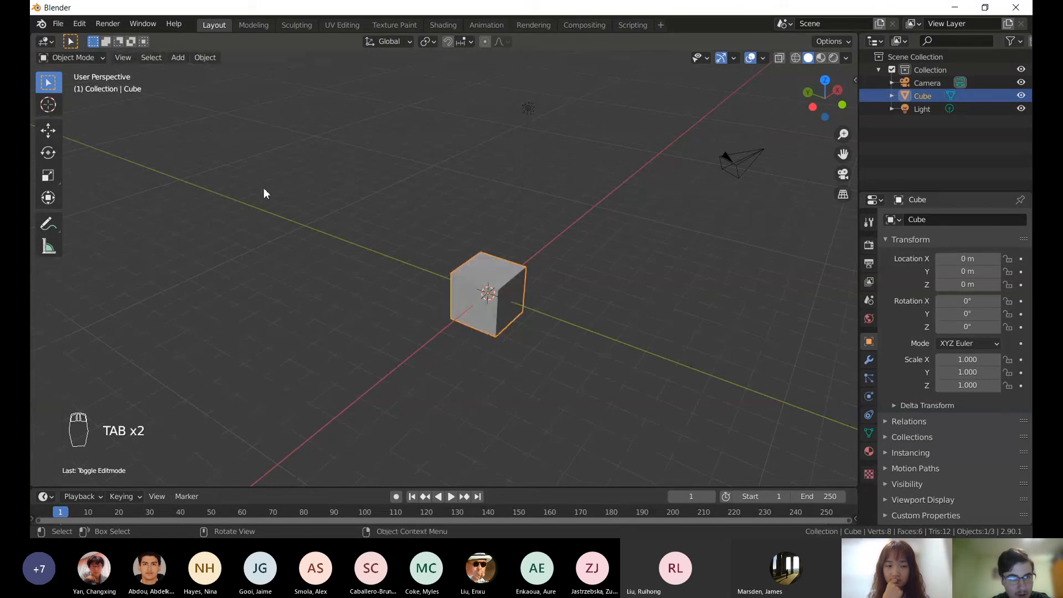
click(261, 29)
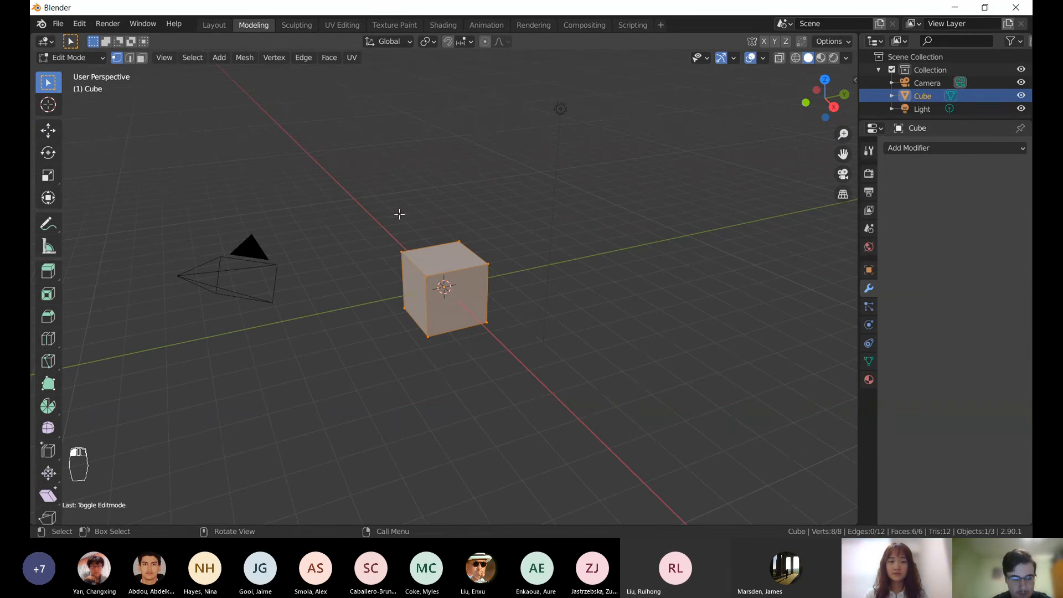
- Select individual vertices of the cube one at a time around its top face
middle_drag(351, 238, 422, 262)
scroll(454, 229, up, 5)
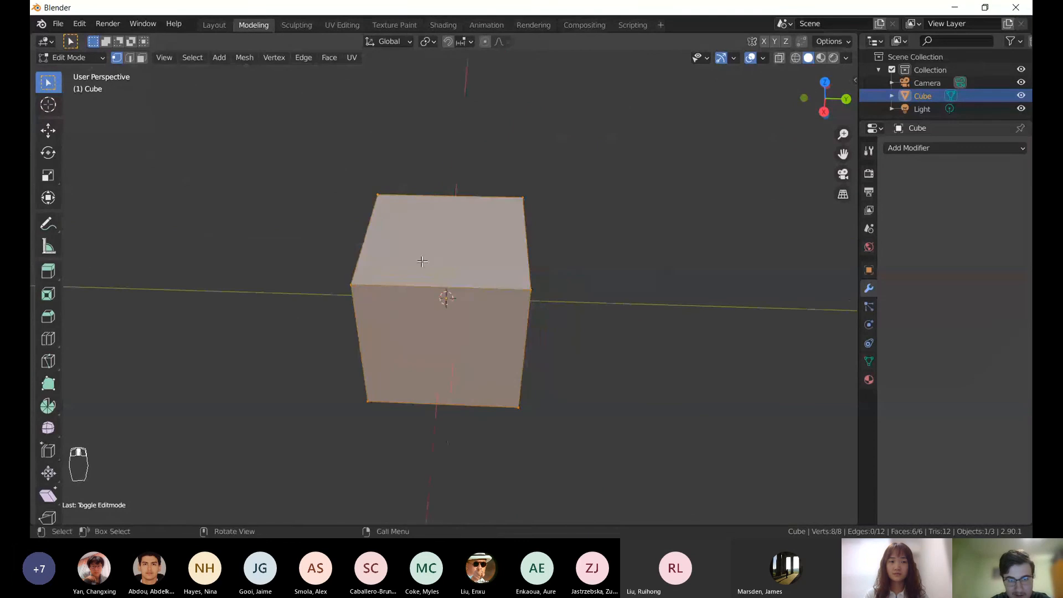
middle_drag(490, 261, 449, 216)
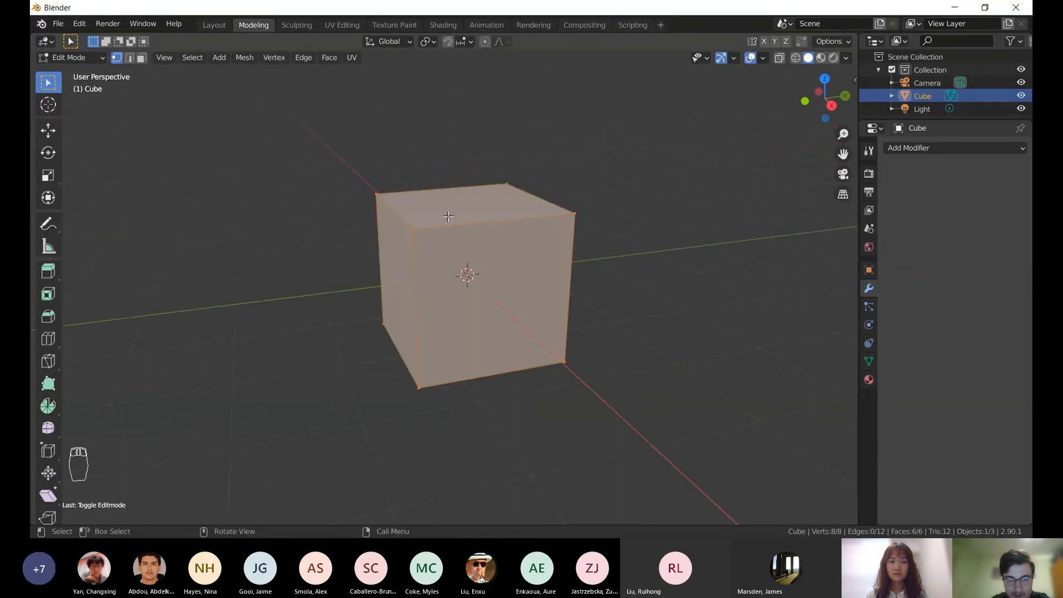
click(409, 232)
scroll(424, 238, up, 3)
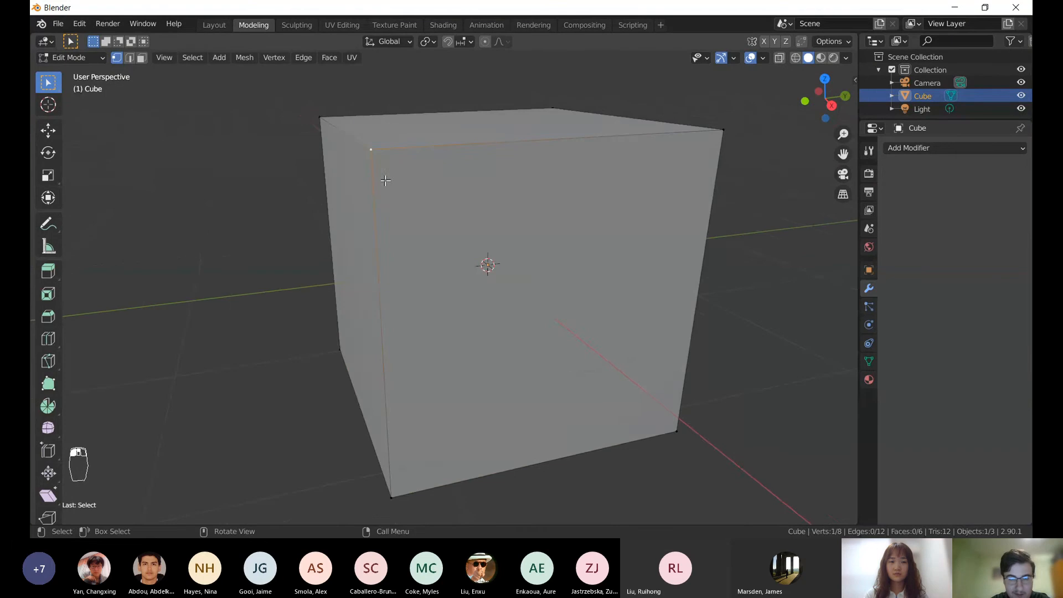
middle_drag(386, 181, 344, 196)
scroll(224, 213, down, 2)
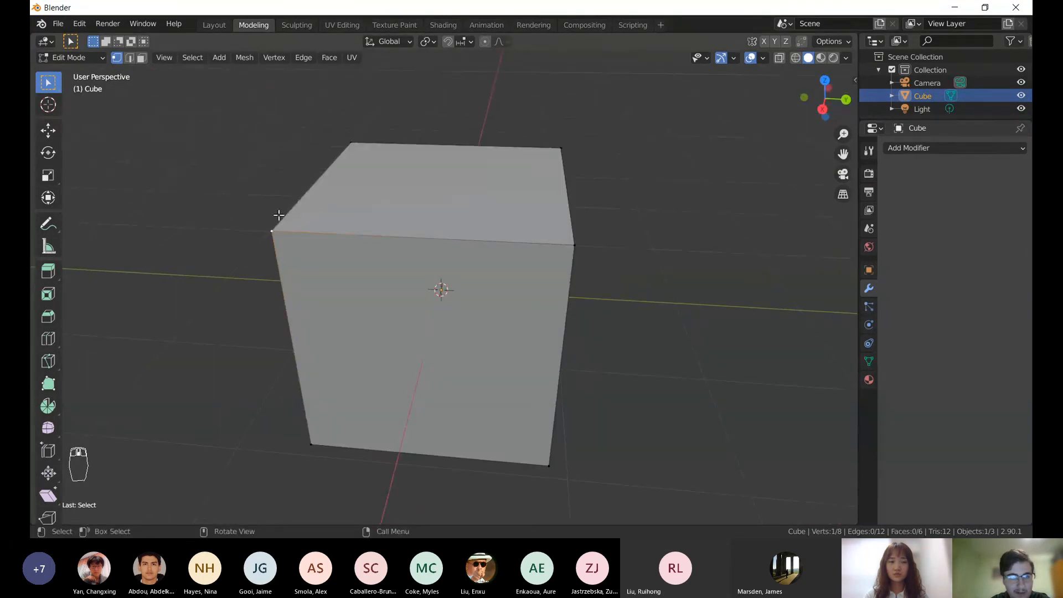
middle_drag(304, 185, 342, 153)
click(342, 152)
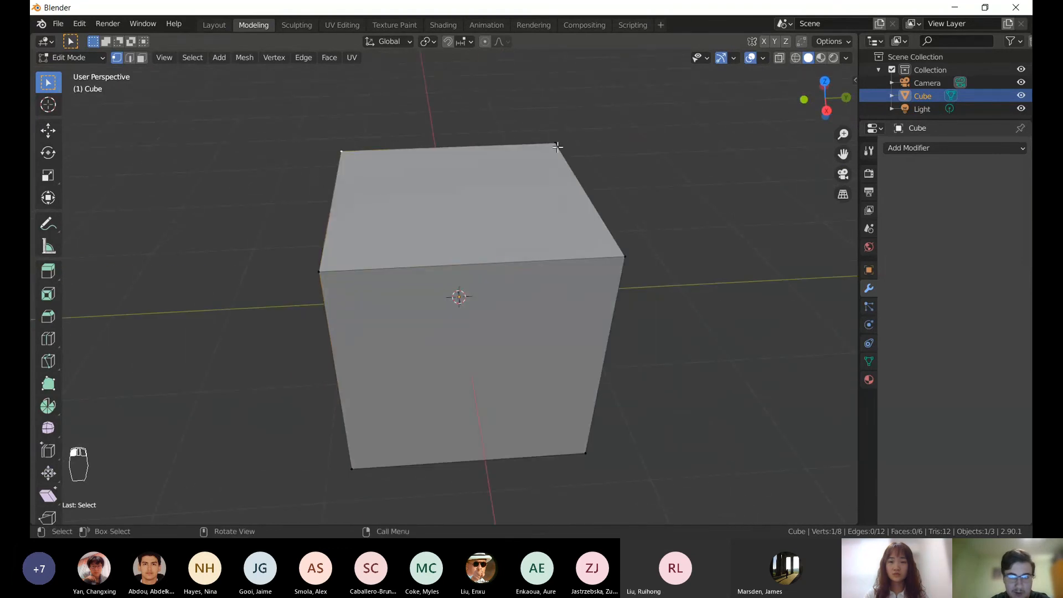
click(555, 144)
click(601, 245)
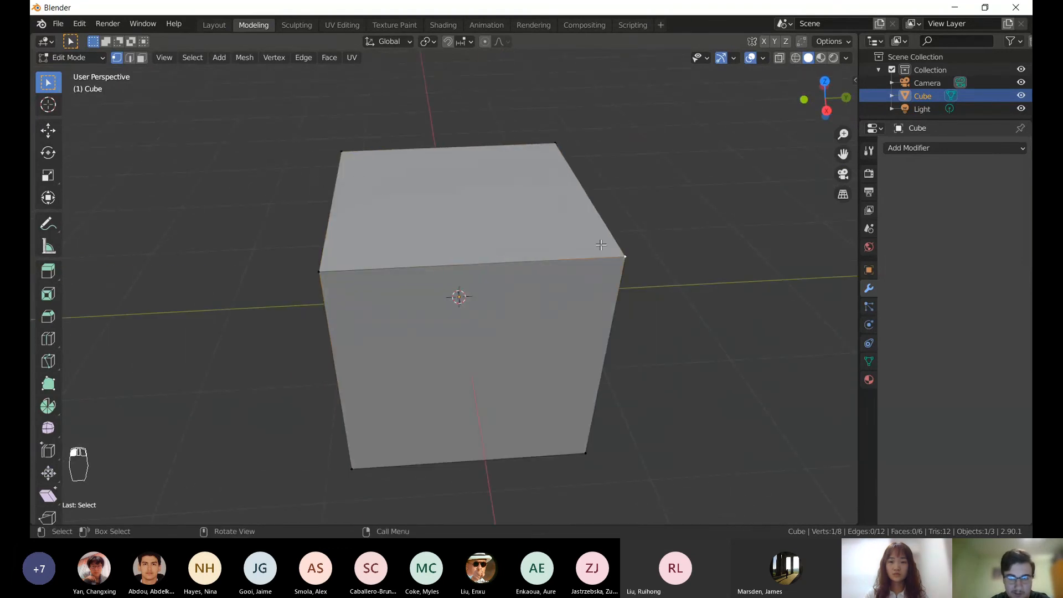
- Select all four vertices of the cube's top face together and inspect the face from above
click(313, 275)
shift+click(631, 262)
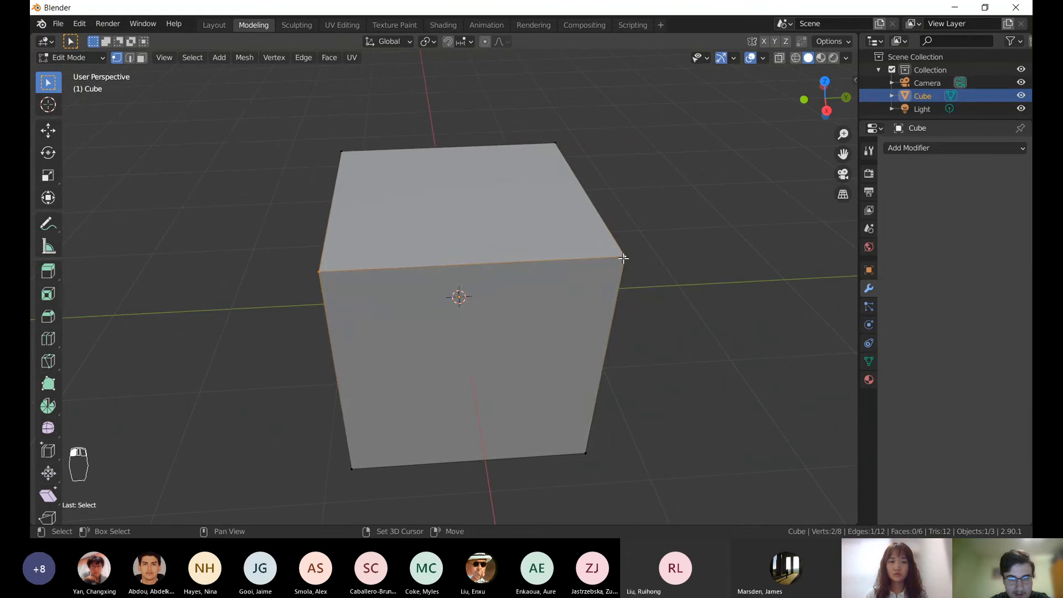
shift+click(346, 166)
shift+click(559, 155)
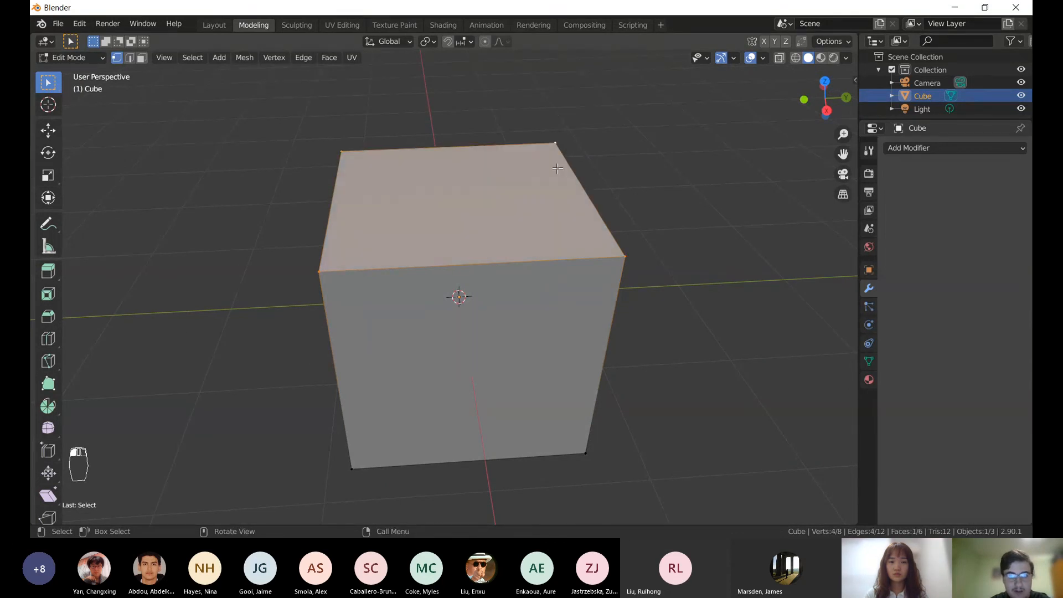
middle_drag(558, 169, 554, 244)
scroll(399, 249, down, 1)
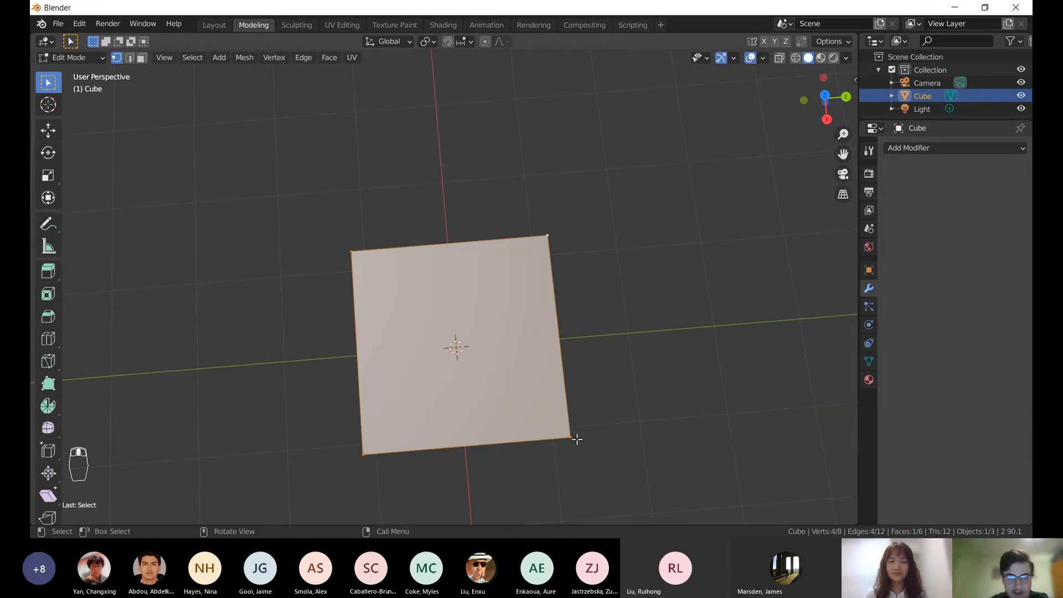
middle_drag(543, 340, 486, 277)
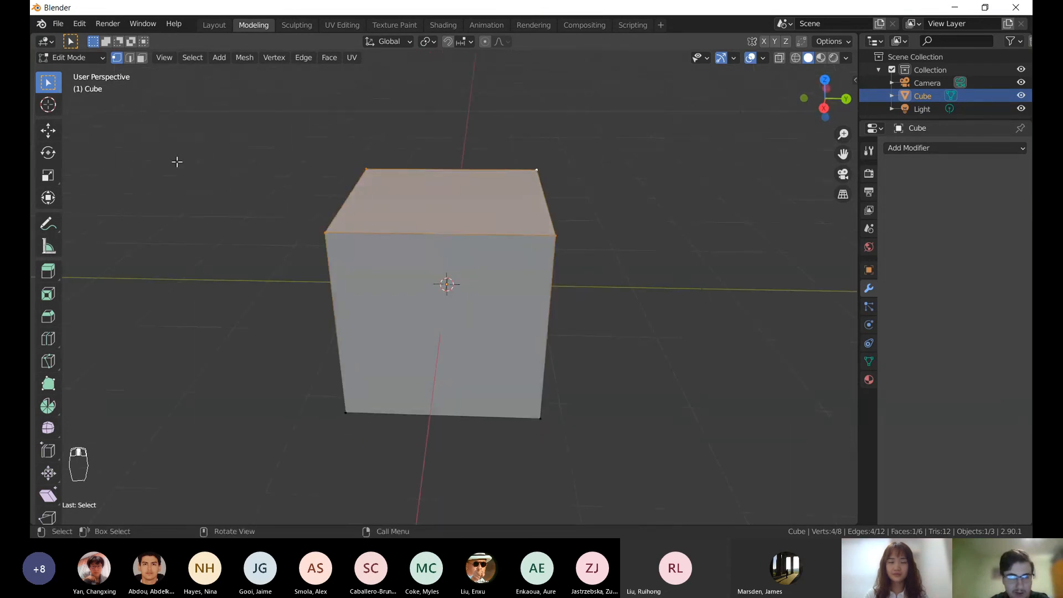
- Select a single top corner vertex, and switch to edge selection to pick the top front edge
click(327, 235)
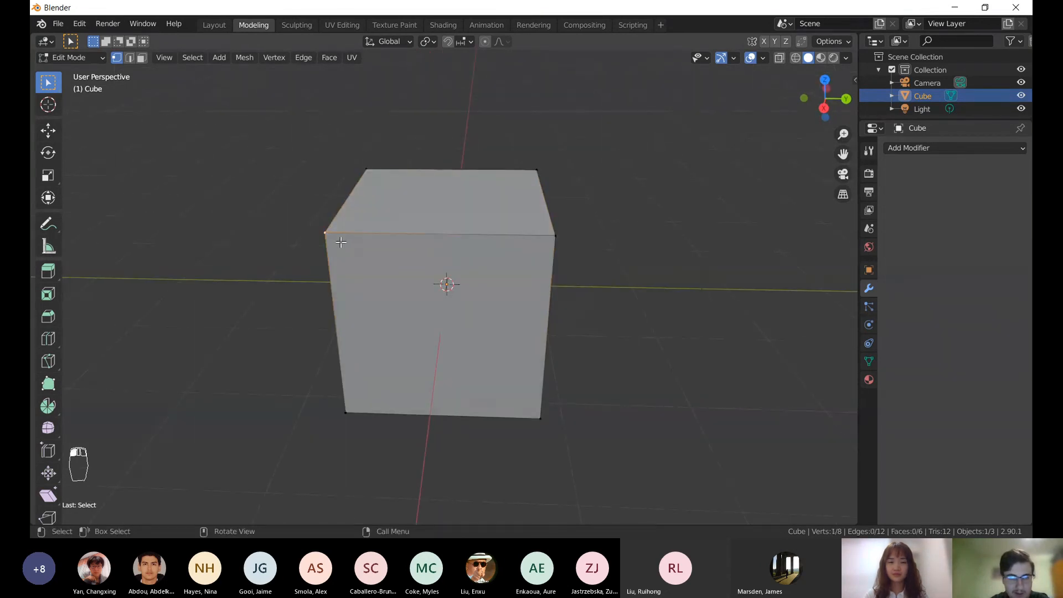
click(130, 59)
click(418, 242)
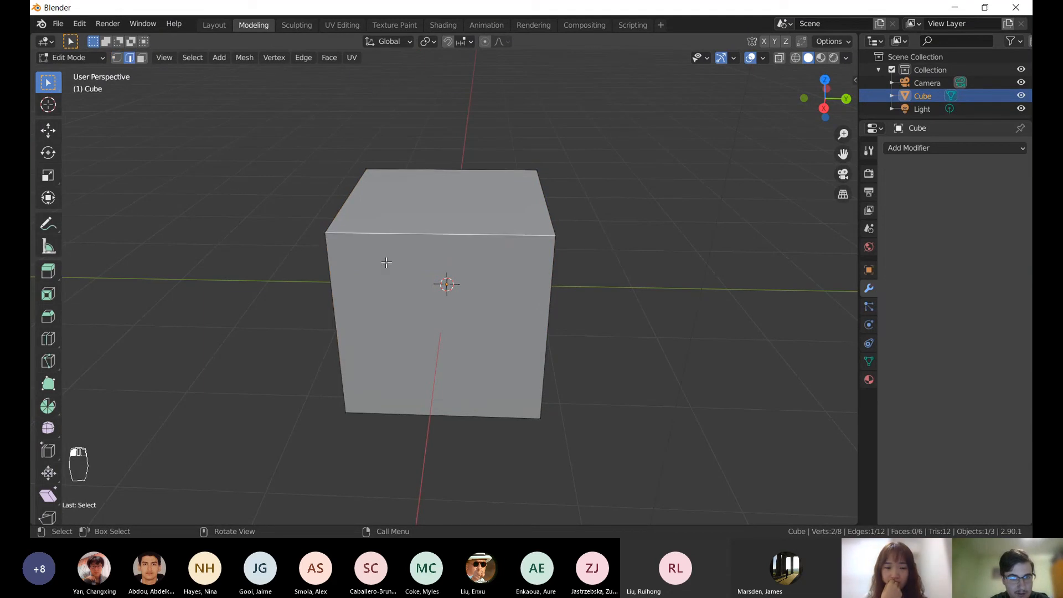
- Switch to face selection and select the cube's top face, followed by a side face
click(143, 58)
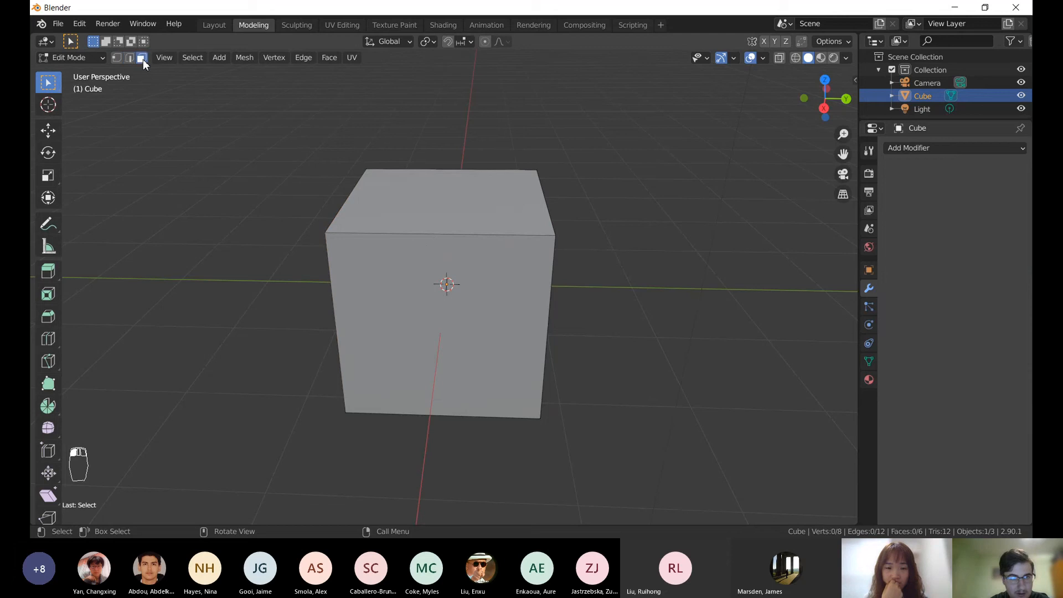
click(404, 177)
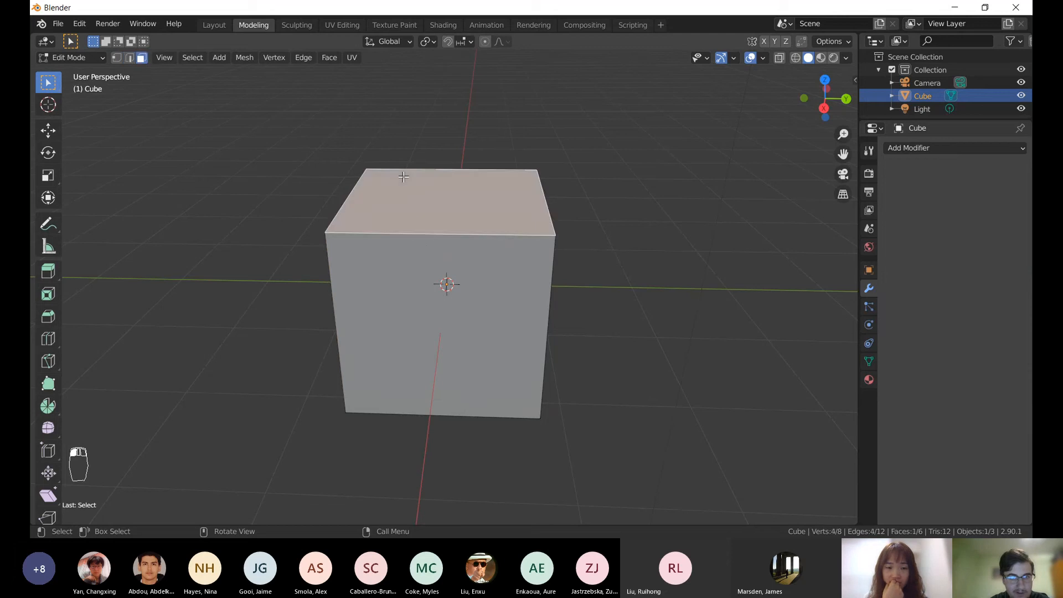
click(409, 290)
middle_drag(372, 276, 469, 260)
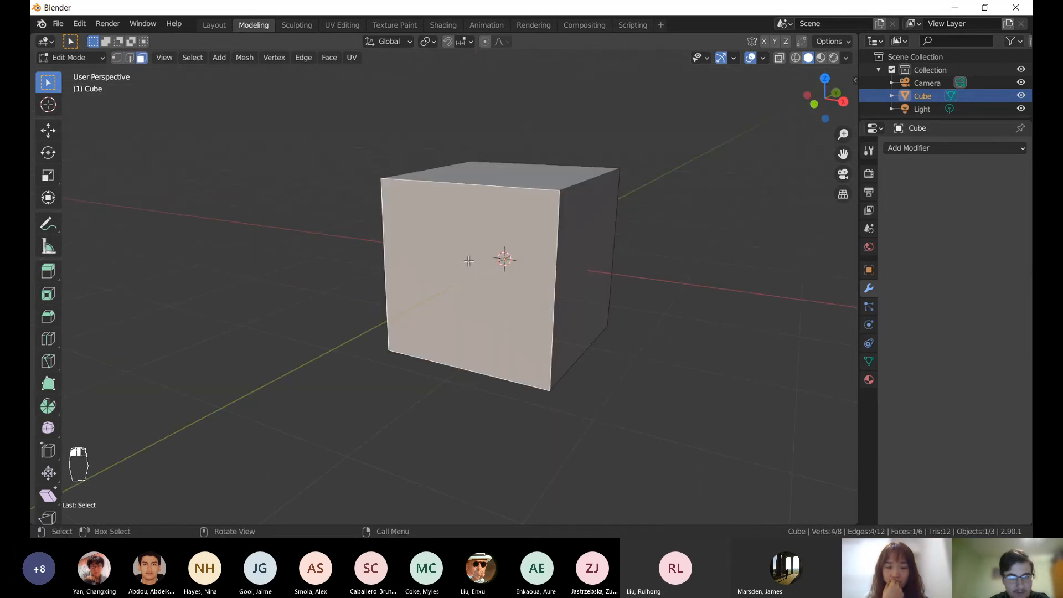
- Return to vertex selection, select one top front corner vertex and try moving it freely
click(117, 58)
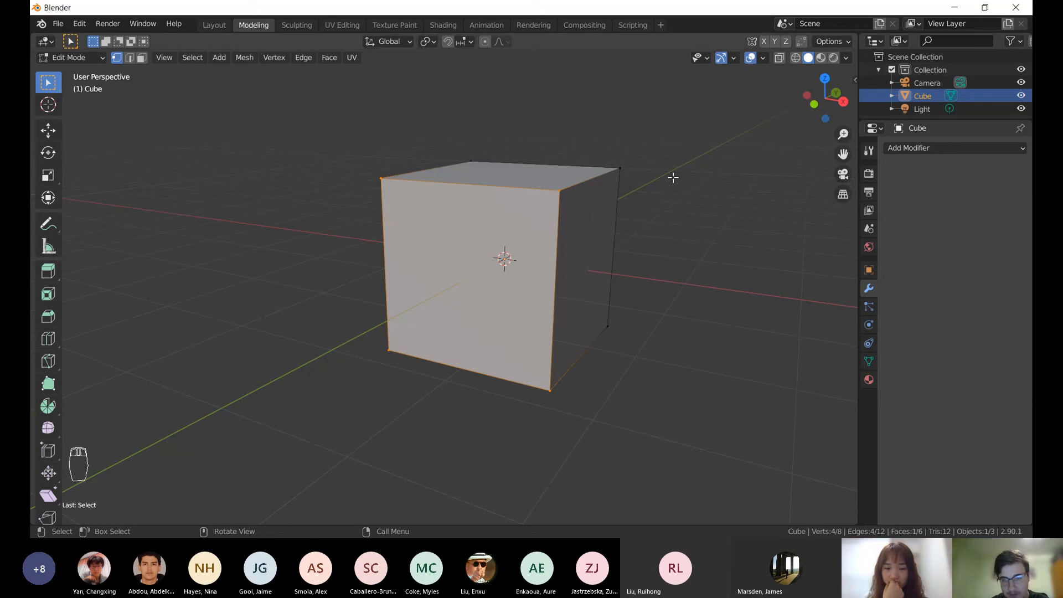
middle_drag(672, 178, 603, 195)
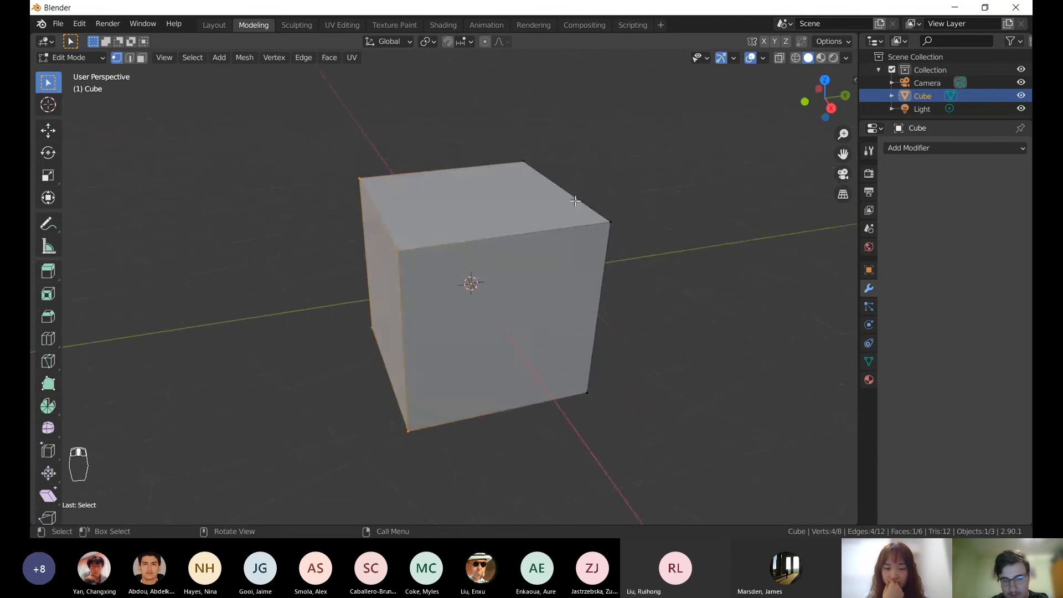
scroll(482, 209, down, 4)
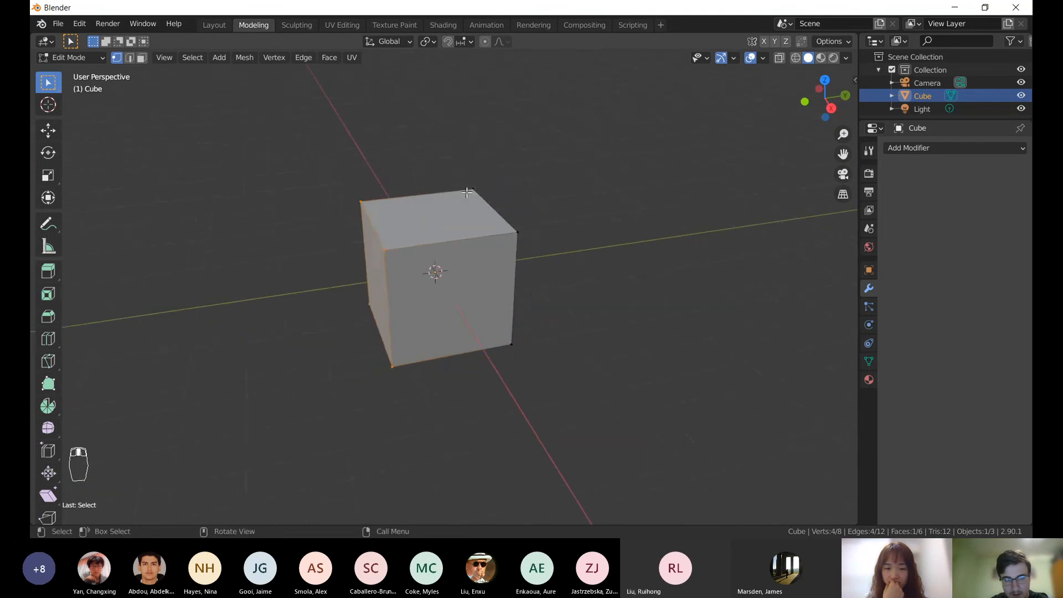
middle_drag(470, 196, 439, 181)
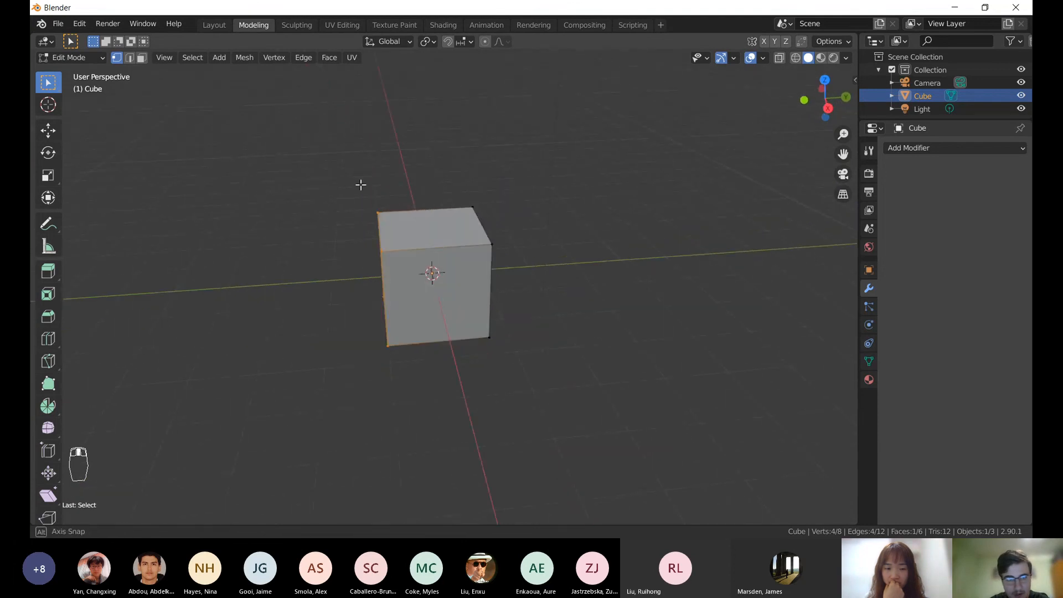
middle_drag(360, 183, 456, 245)
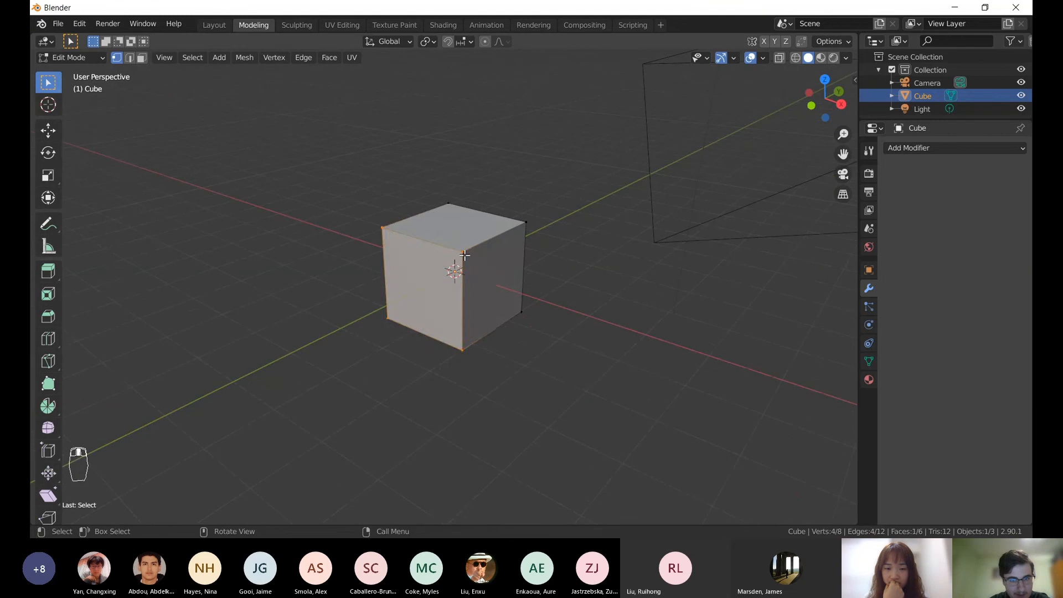
click(465, 254)
middle_drag(457, 282, 469, 265)
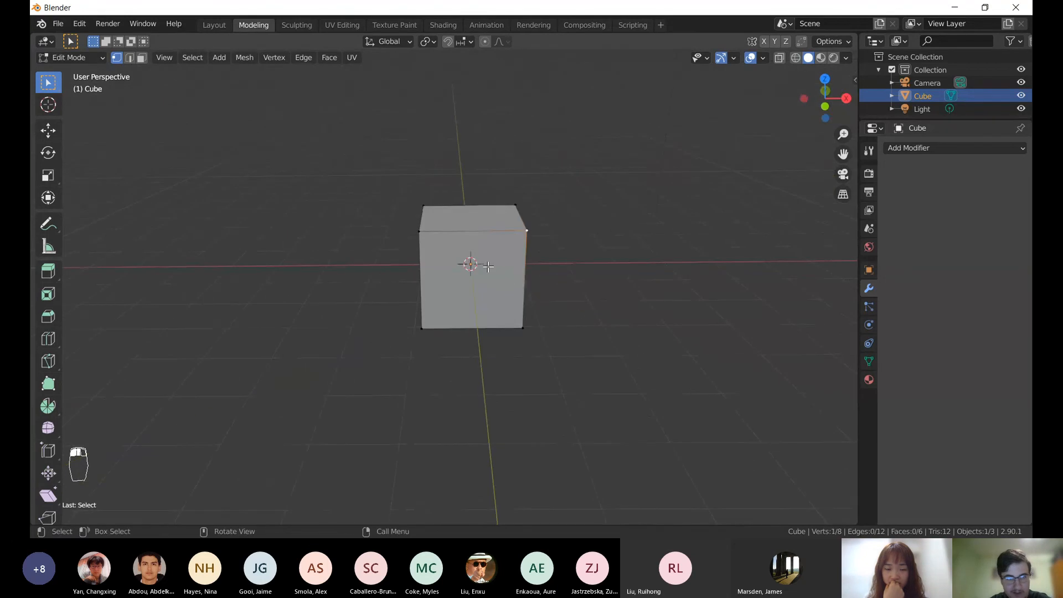
key(g)
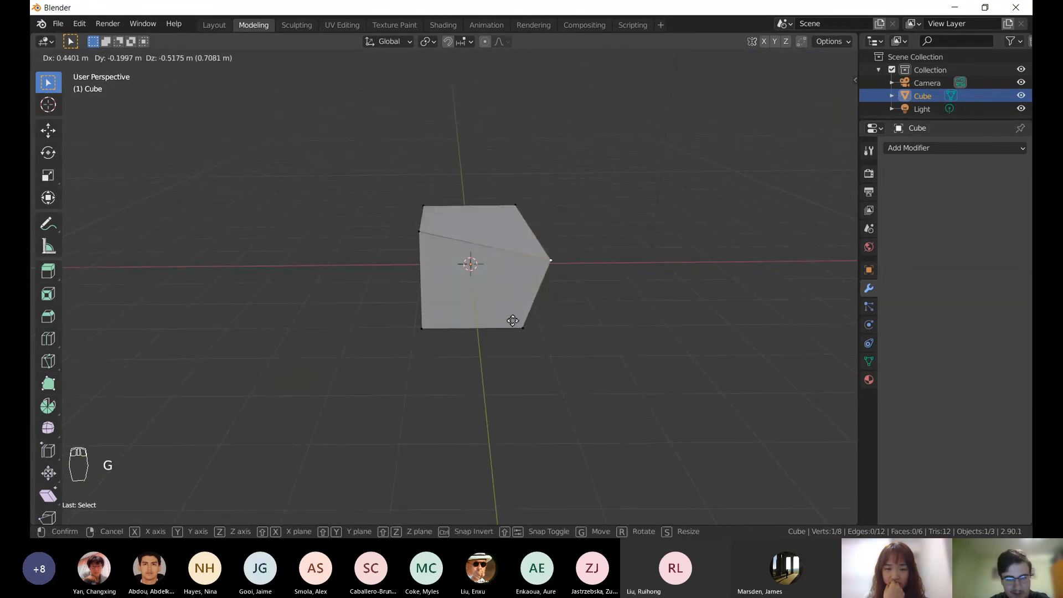
right_click(618, 254)
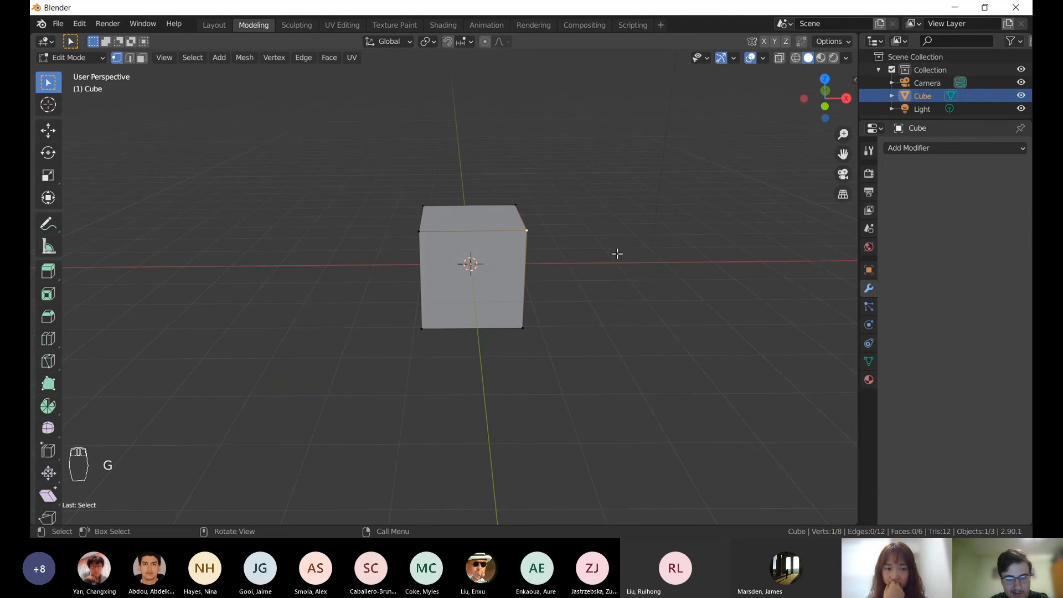
key(g)
right_click(479, 239)
- Add the other top front corner vertex to the selection and try scaling the edge between them
shift+click(420, 235)
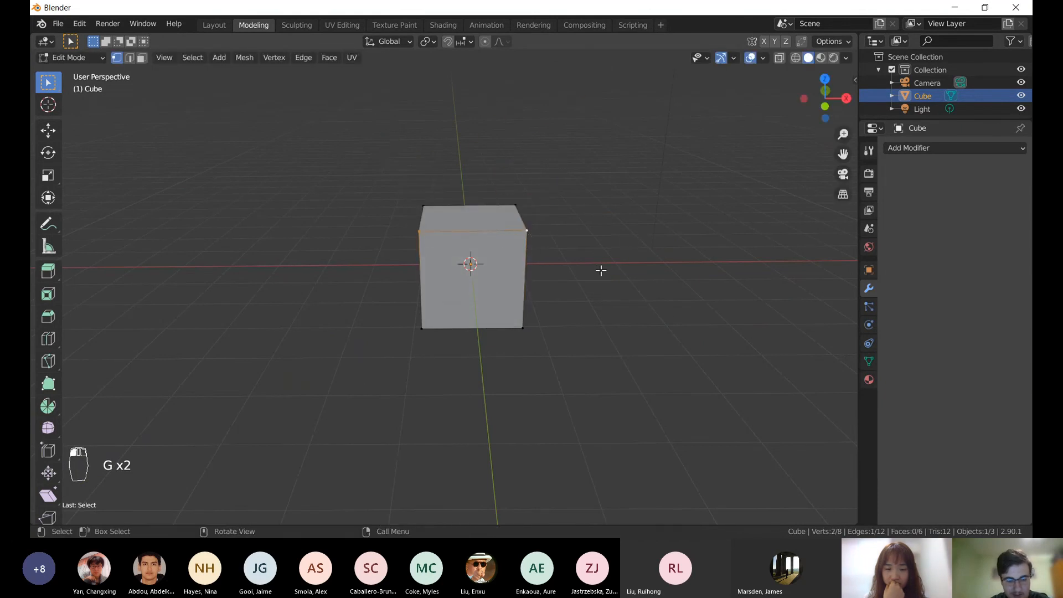
key(s)
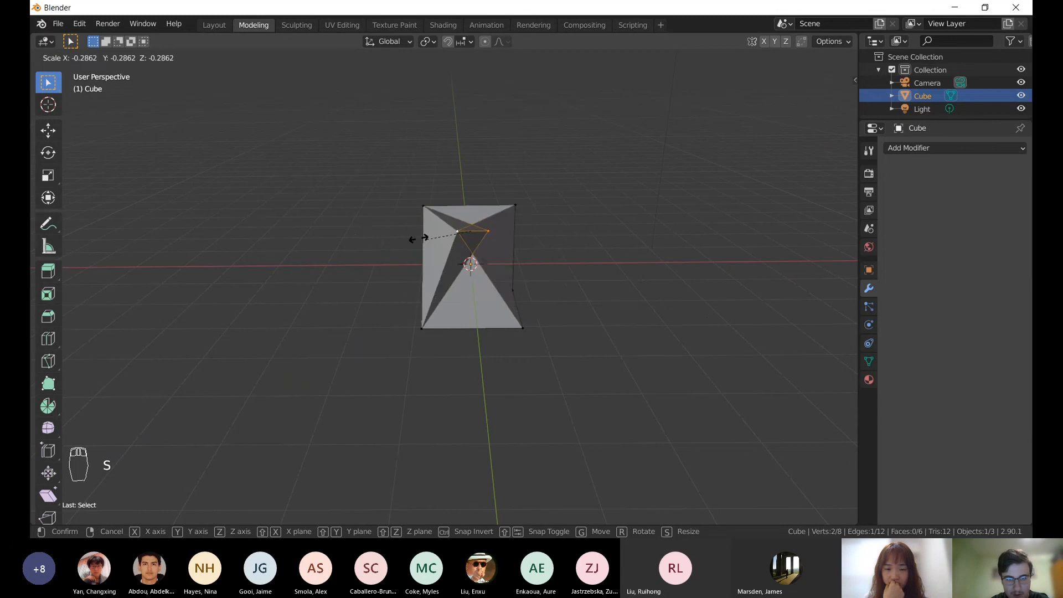
right_click(701, 300)
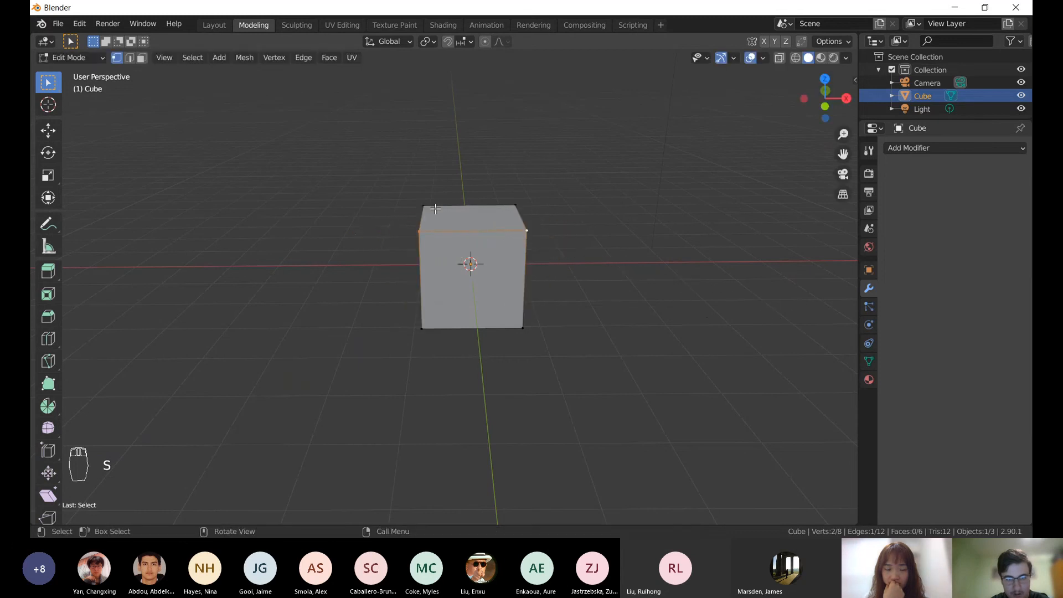
- Extend the selection to all four top vertices and try scaling, rotating and moving the top face
shift+click(515, 206)
shift+click(525, 235)
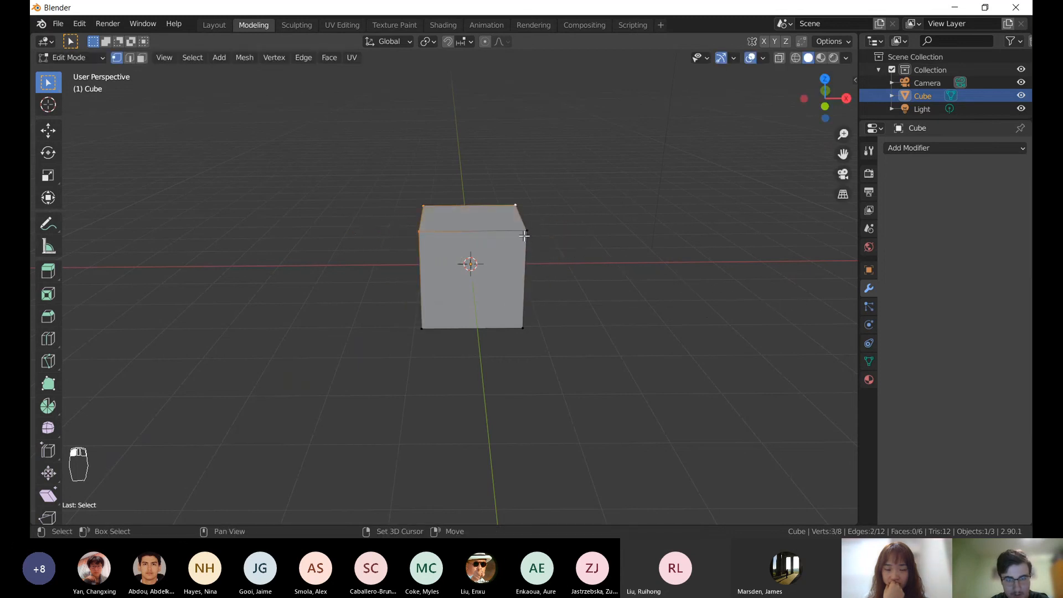
key(s)
key(r)
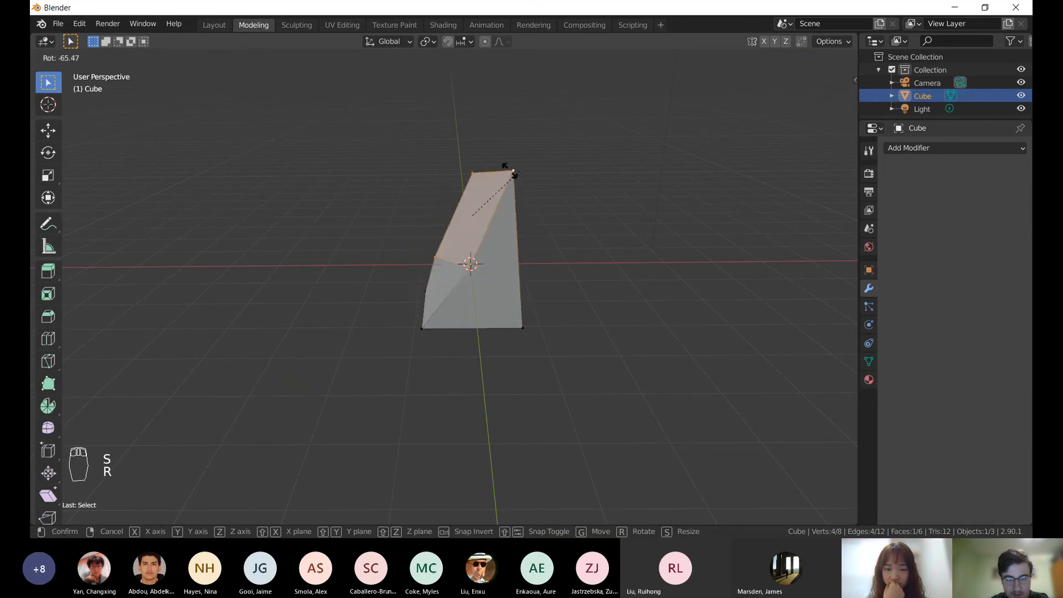
right_click(607, 214)
key(g)
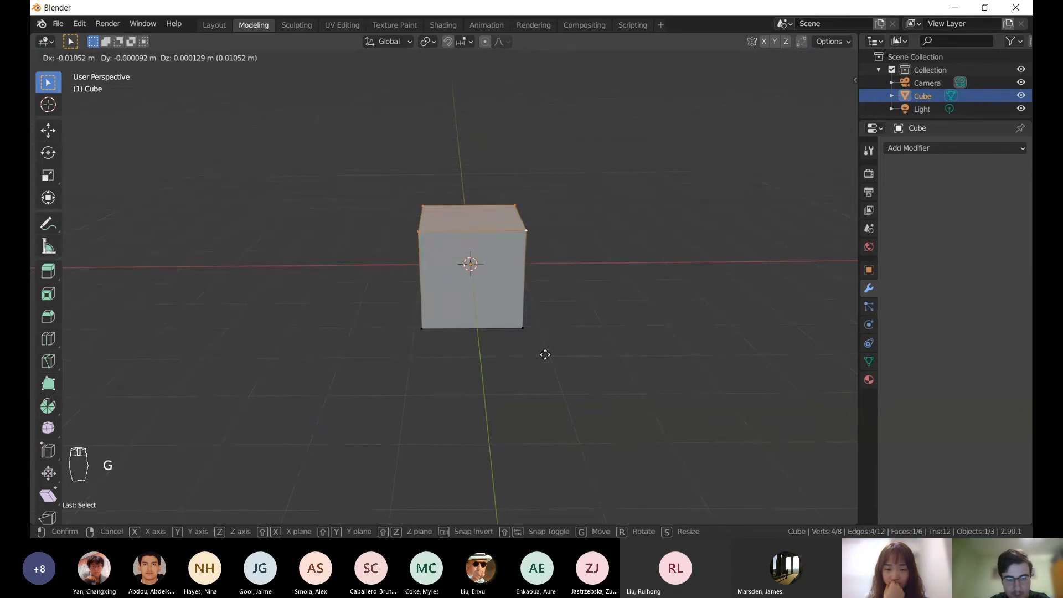
right_click(428, 331)
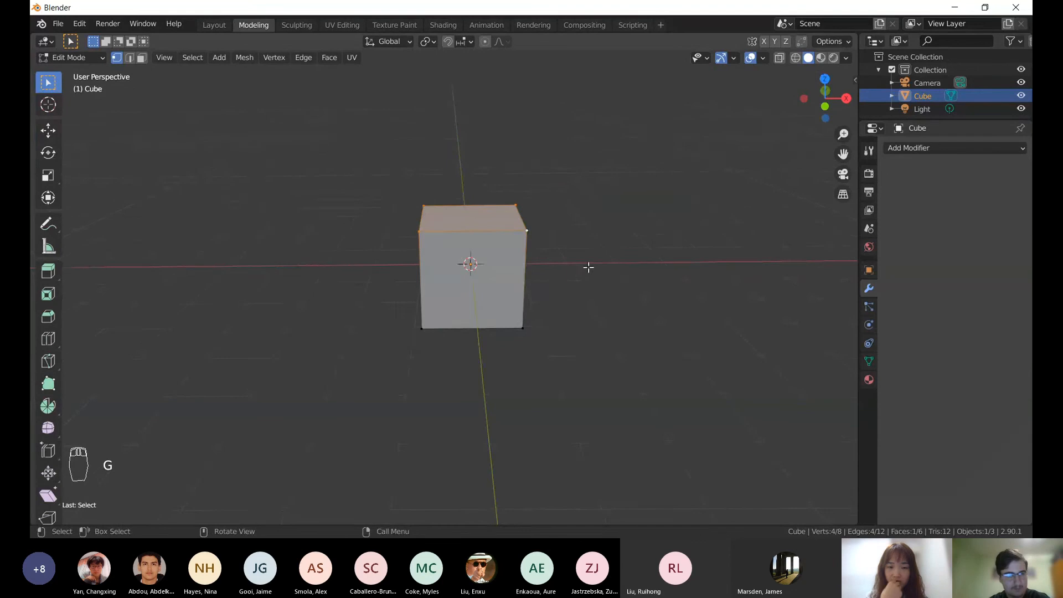
middle_drag(588, 266, 568, 273)
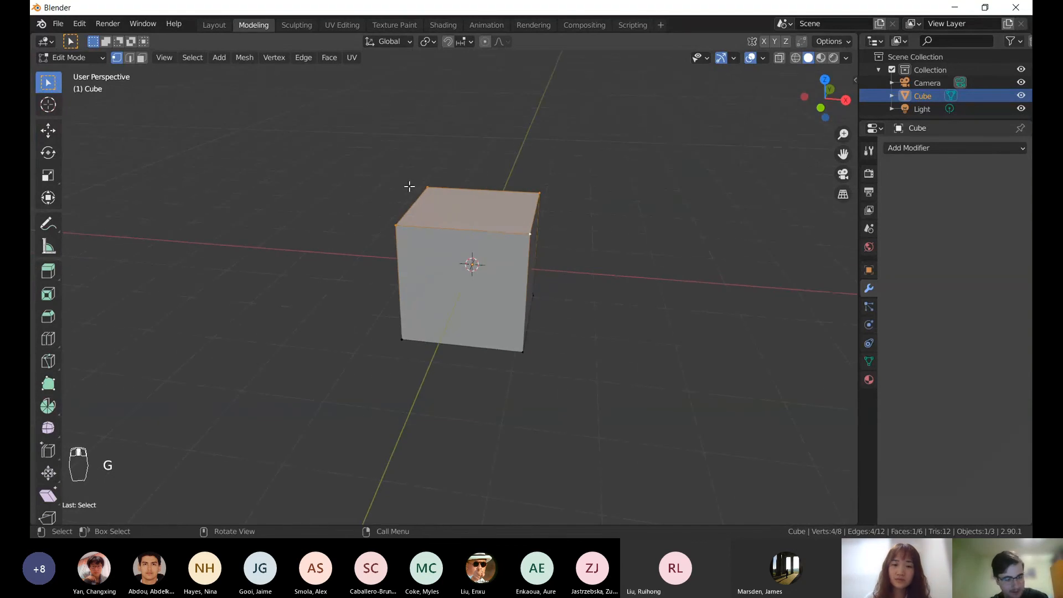
middle_drag(409, 186, 357, 229)
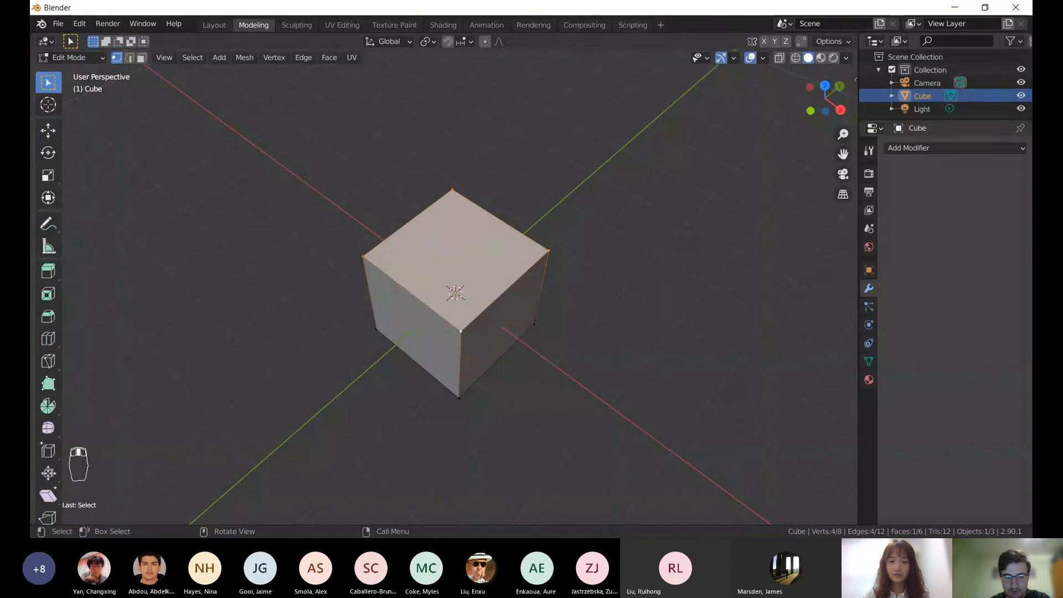
- Return to Object Mode and delete the default cube from the scene
middle_drag(567, 332, 523, 292)
scroll(522, 292, up, 1)
key(Tab)
middle_drag(537, 203, 452, 248)
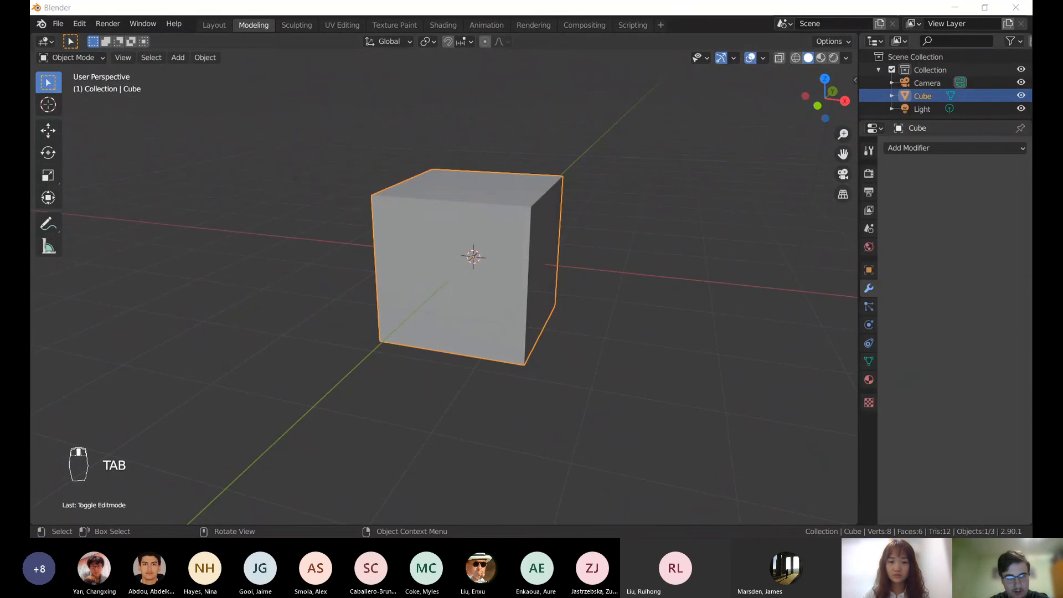
click(470, 232)
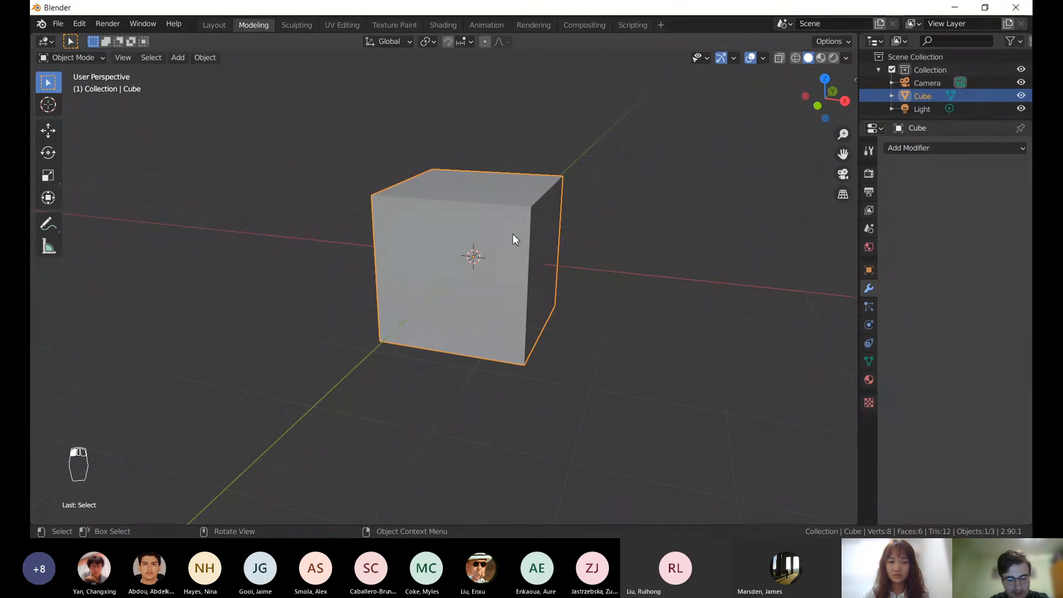
middle_drag(510, 234, 511, 257)
key(x)
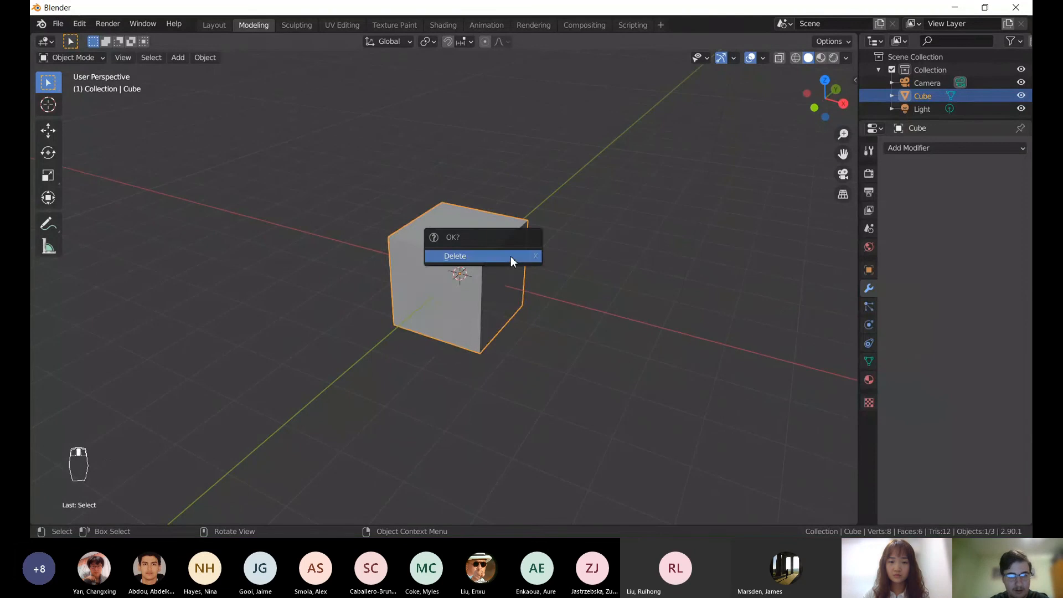
click(511, 257)
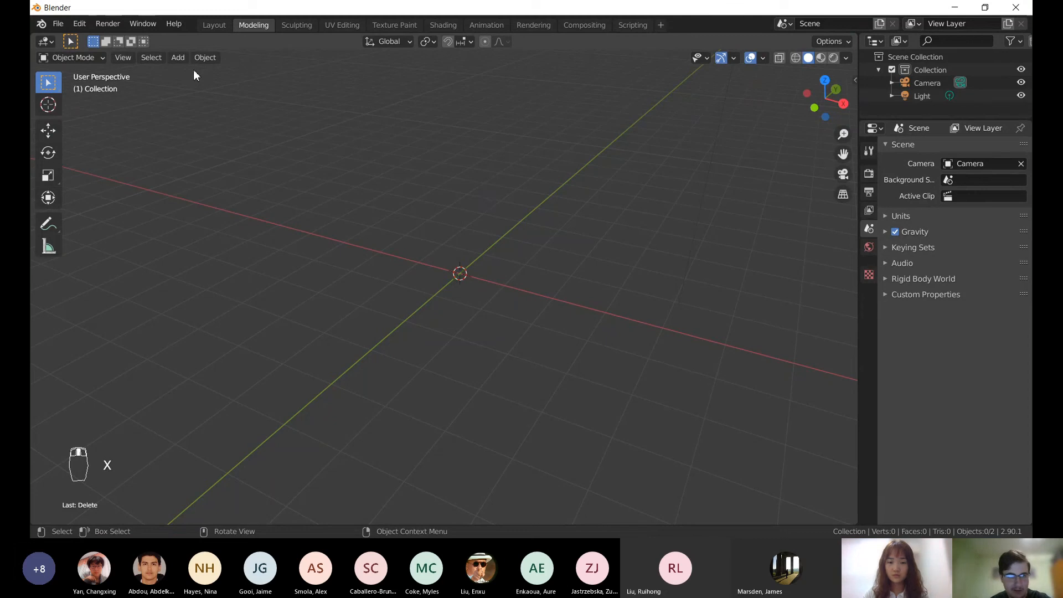
- Add a cylinder mesh at the origin and expand its creation settings
click(178, 58)
mouse_move(187, 72)
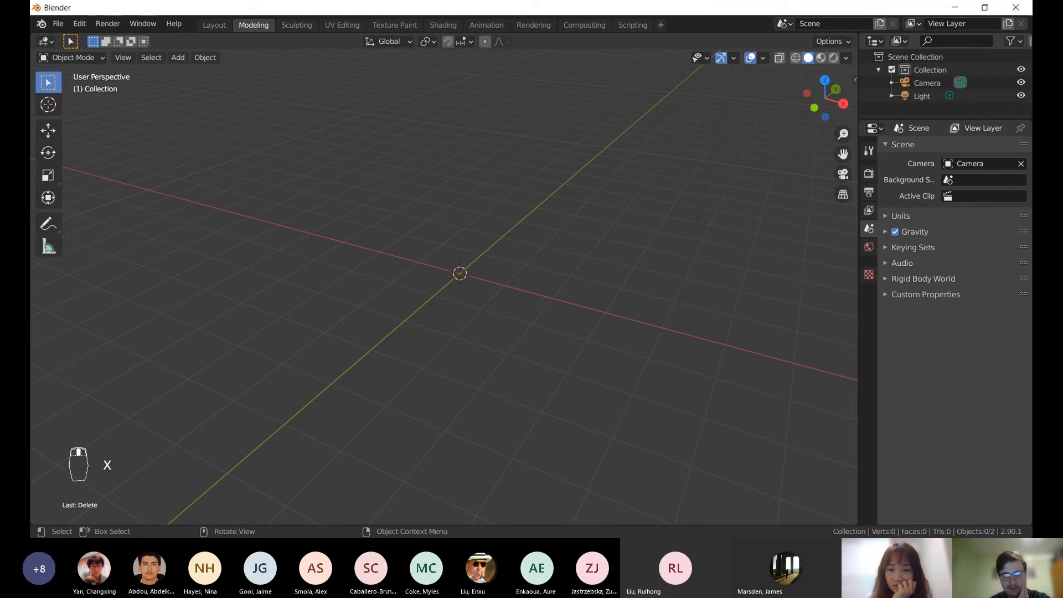
click(203, 58)
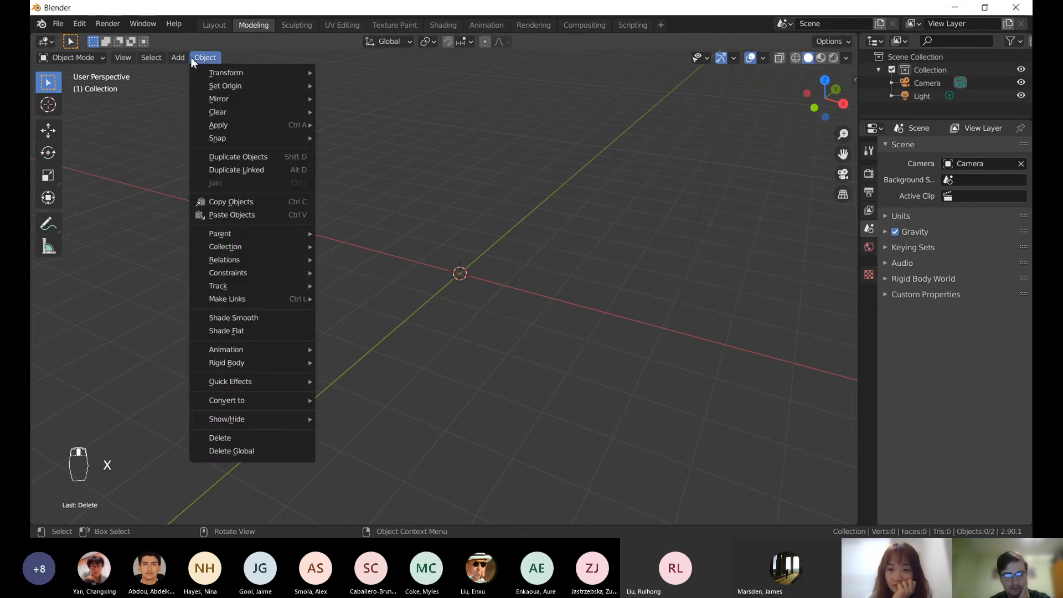
mouse_move(181, 56)
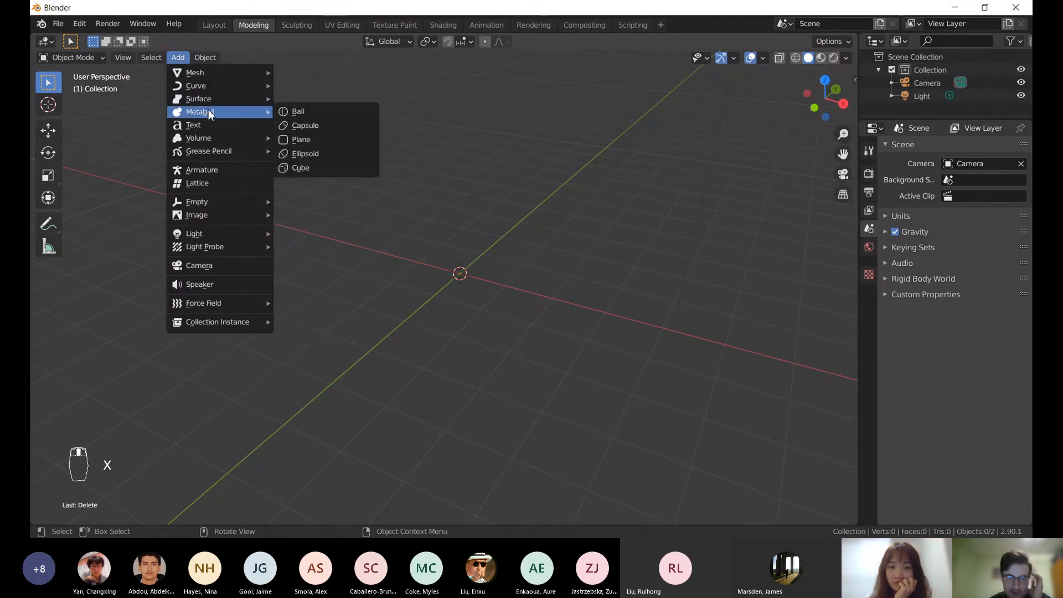
mouse_move(213, 78)
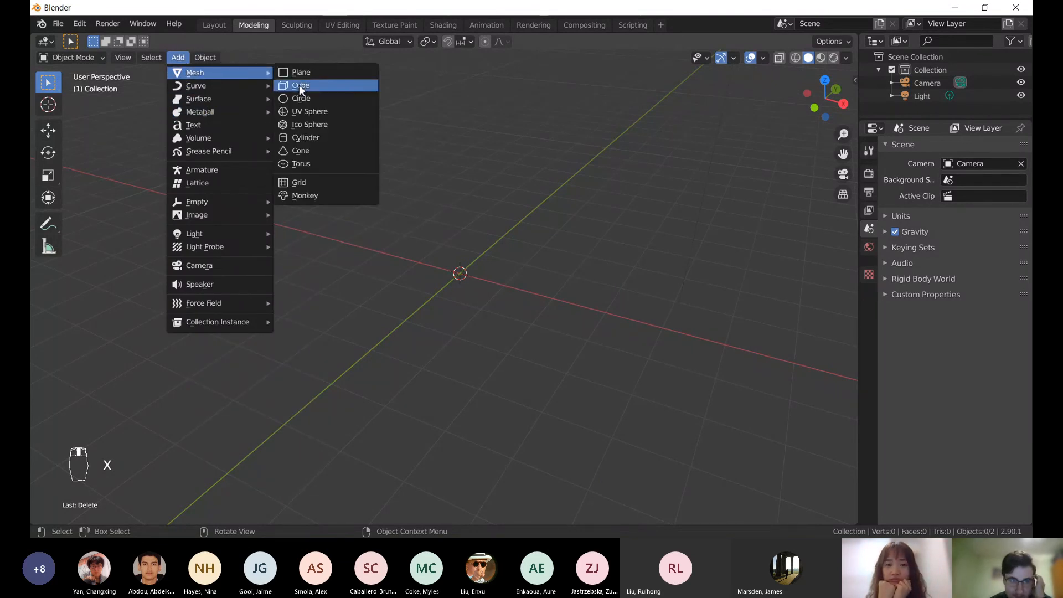
click(298, 138)
middle_drag(386, 195, 334, 219)
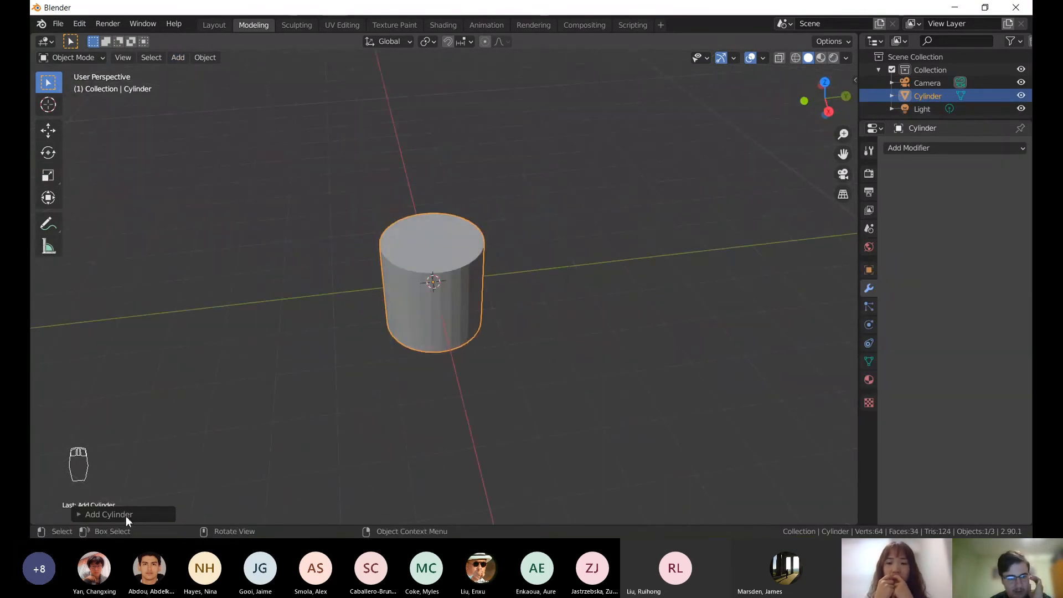
click(109, 515)
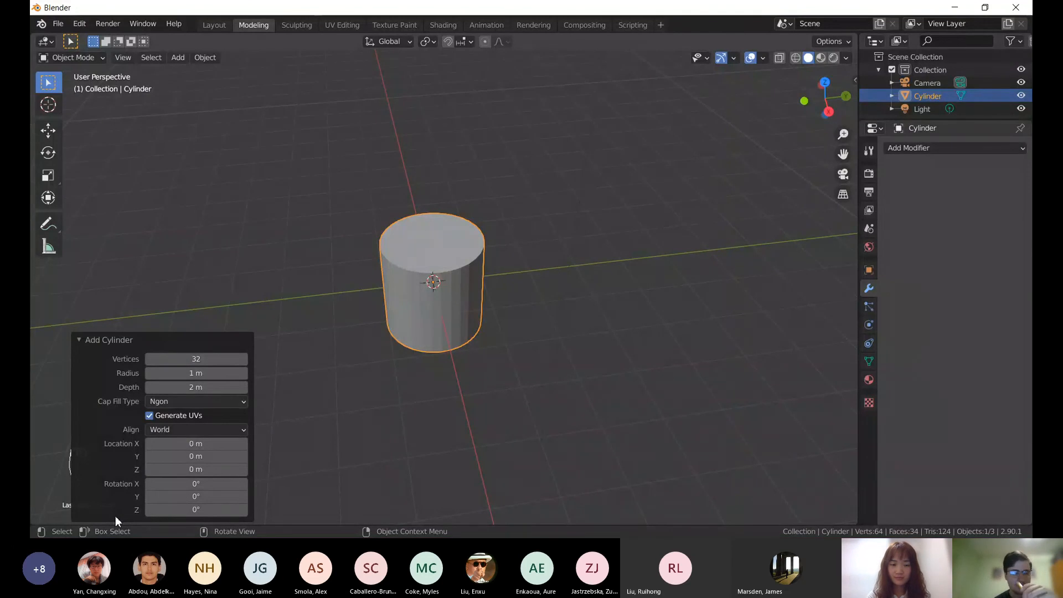
- Delete the cylinder and add a mesh circle in its place
key(x)
click(511, 291)
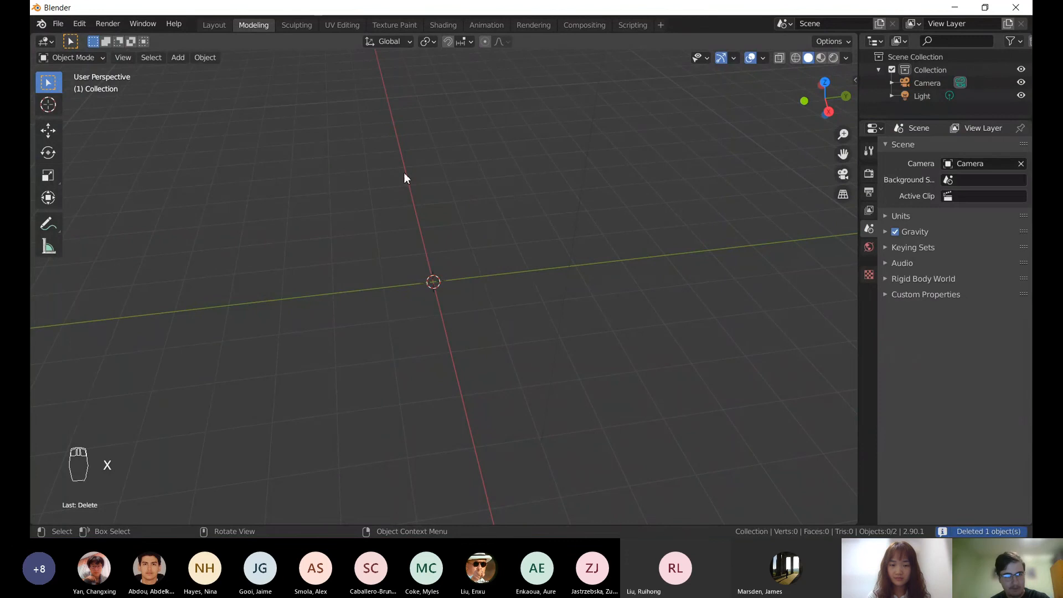
click(205, 59)
mouse_move(187, 61)
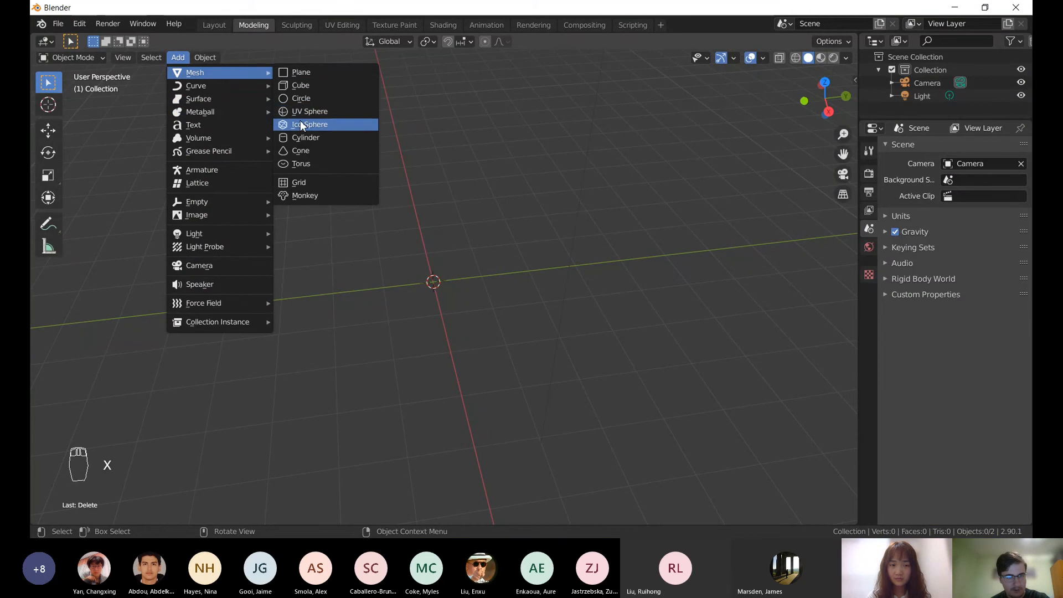
click(300, 99)
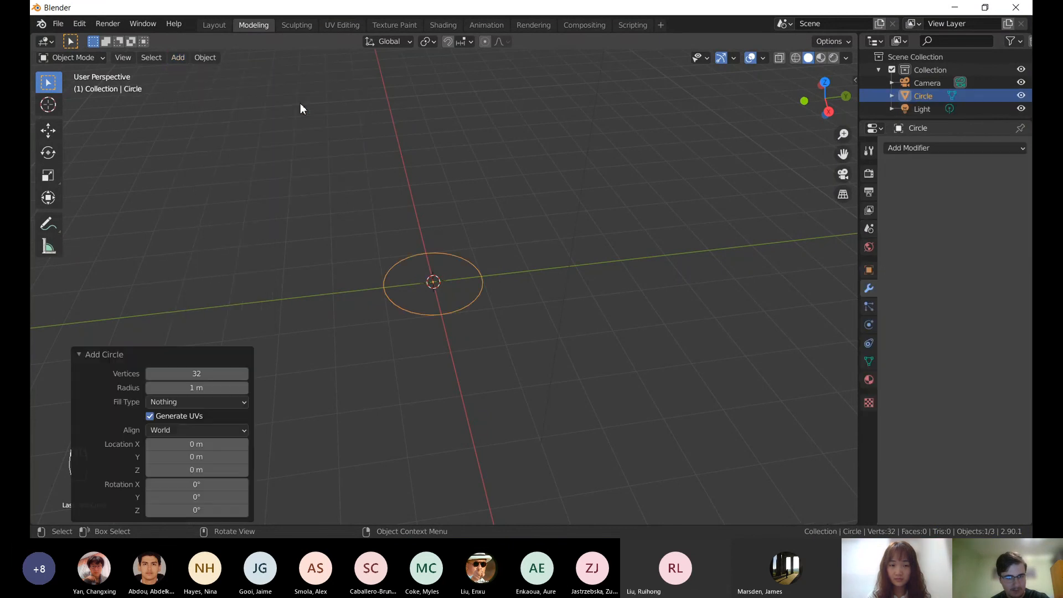
- Set the new circle's vertex count to 6 to make a hexagon
middle_drag(373, 149, 375, 232)
scroll(379, 233, up, 4)
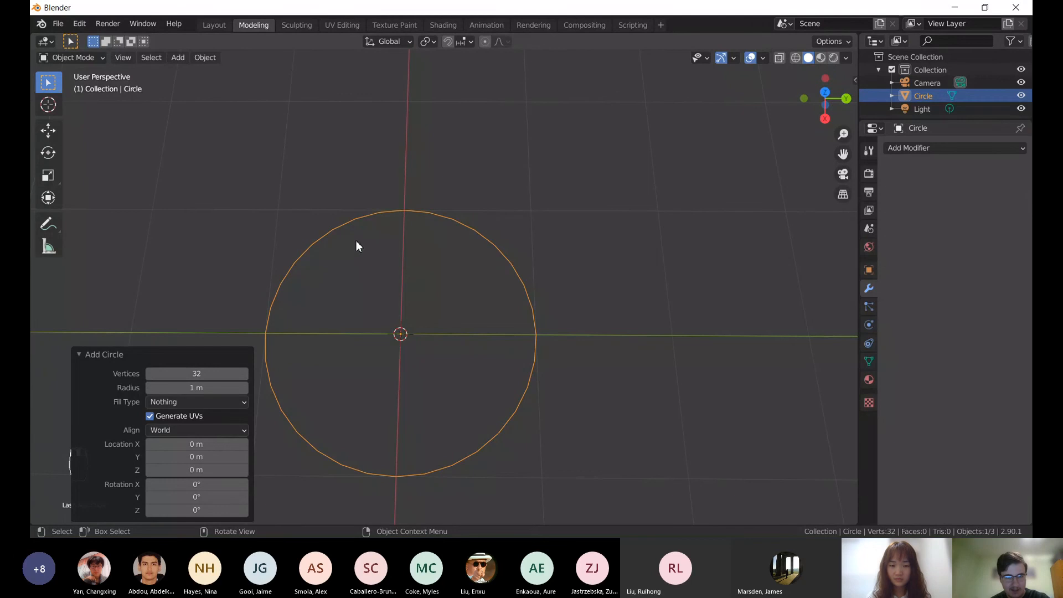
click(174, 374)
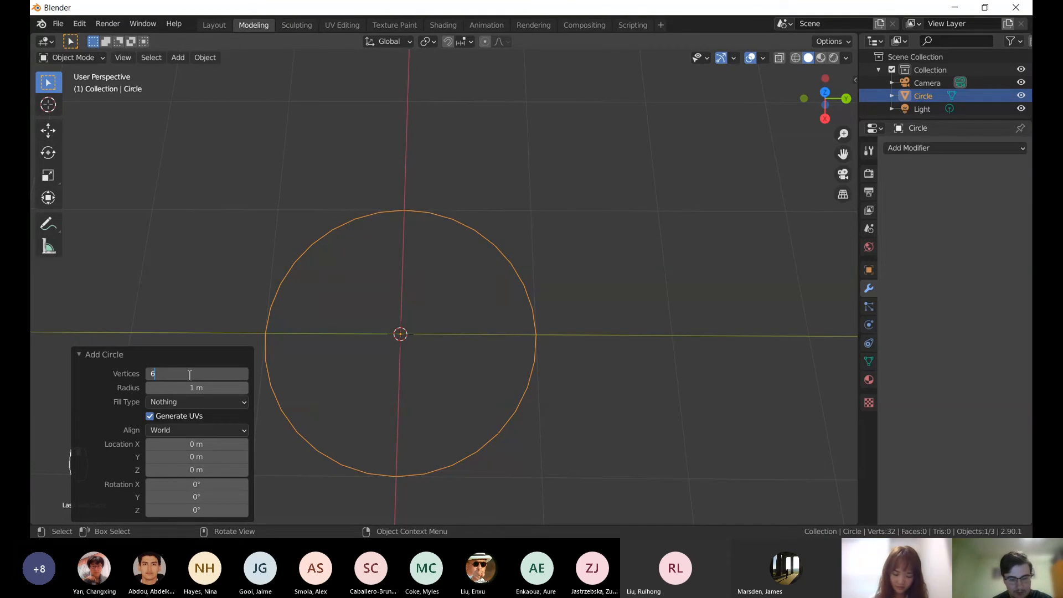
key(Return)
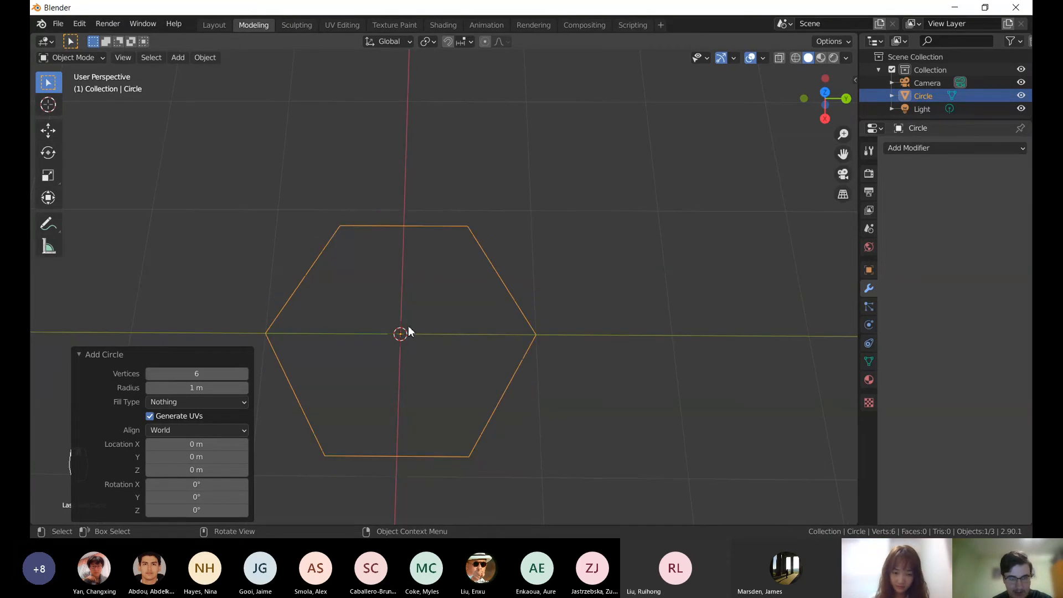
middle_drag(430, 308, 500, 278)
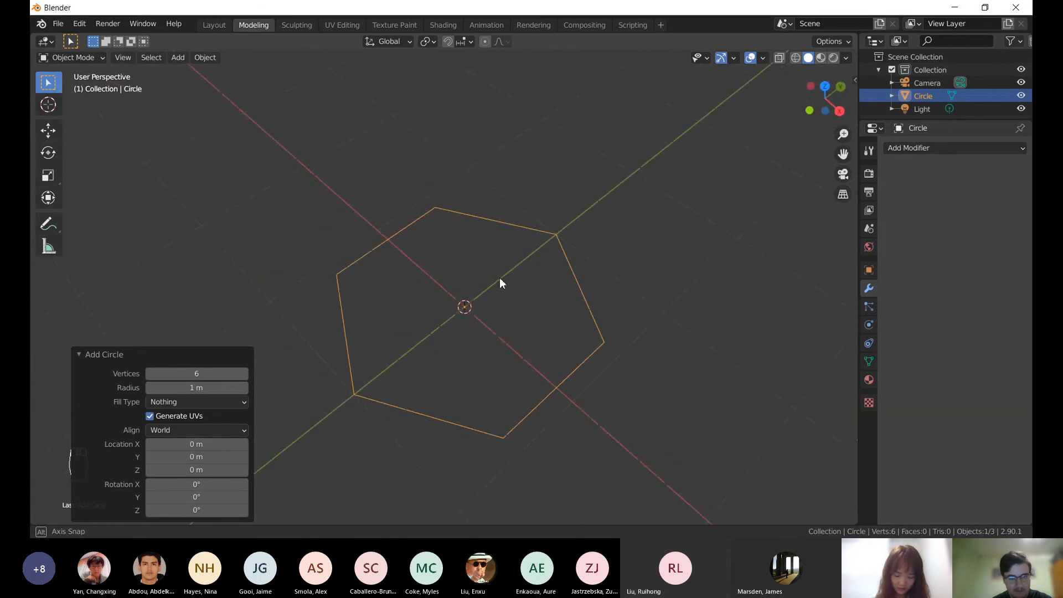
middle_drag(449, 300, 447, 264)
- Reselect the hexagonal outline, enter Edit Mode on it and fill it with a face
click(288, 187)
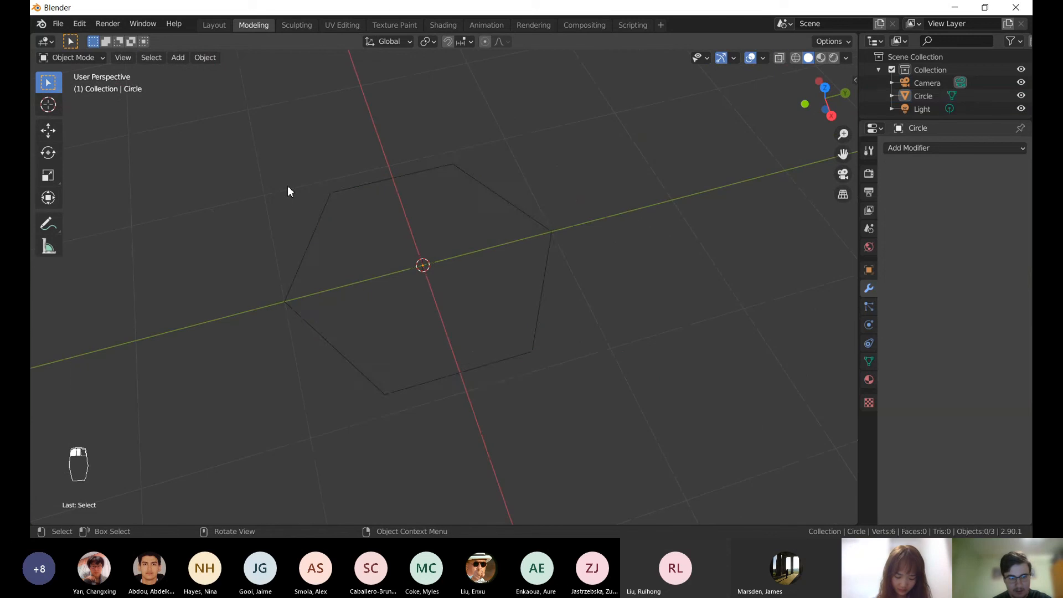
click(400, 179)
middle_drag(400, 178, 240, 208)
scroll(459, 239, down, 5)
key(Tab)
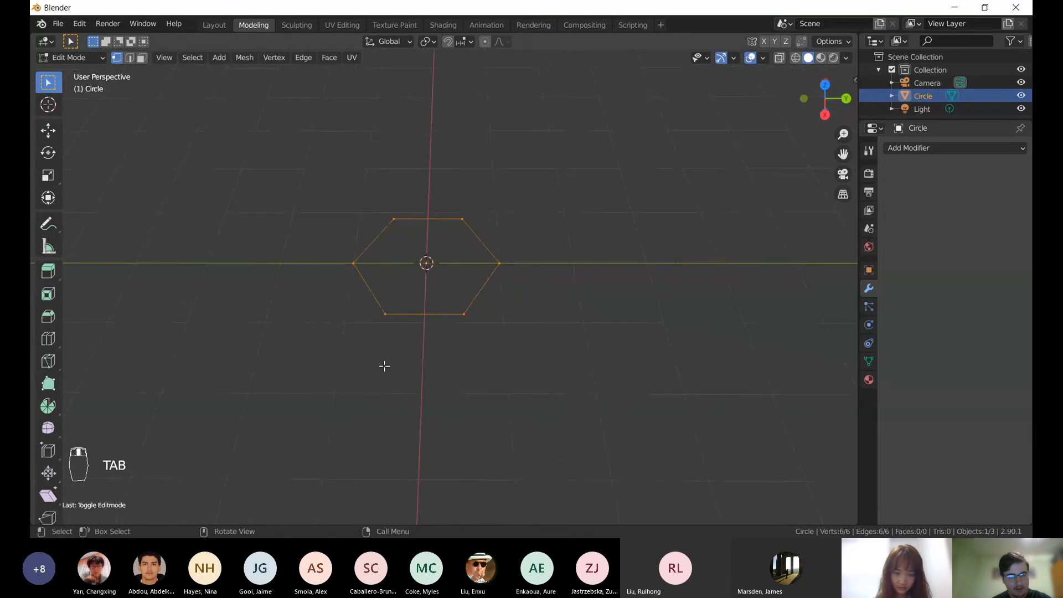
middle_drag(522, 345, 538, 313)
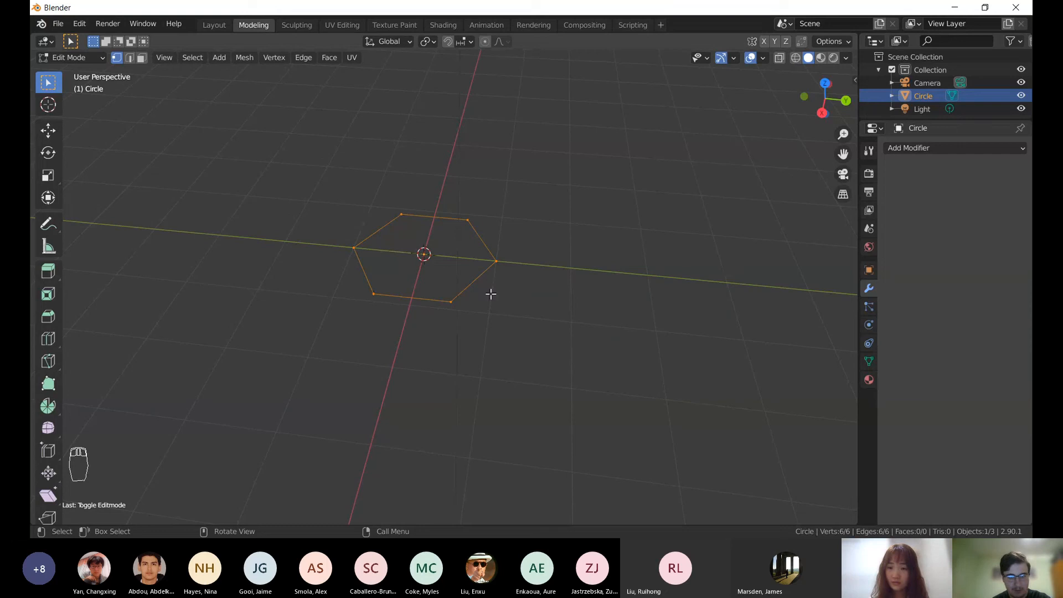
scroll(384, 272, up, 2)
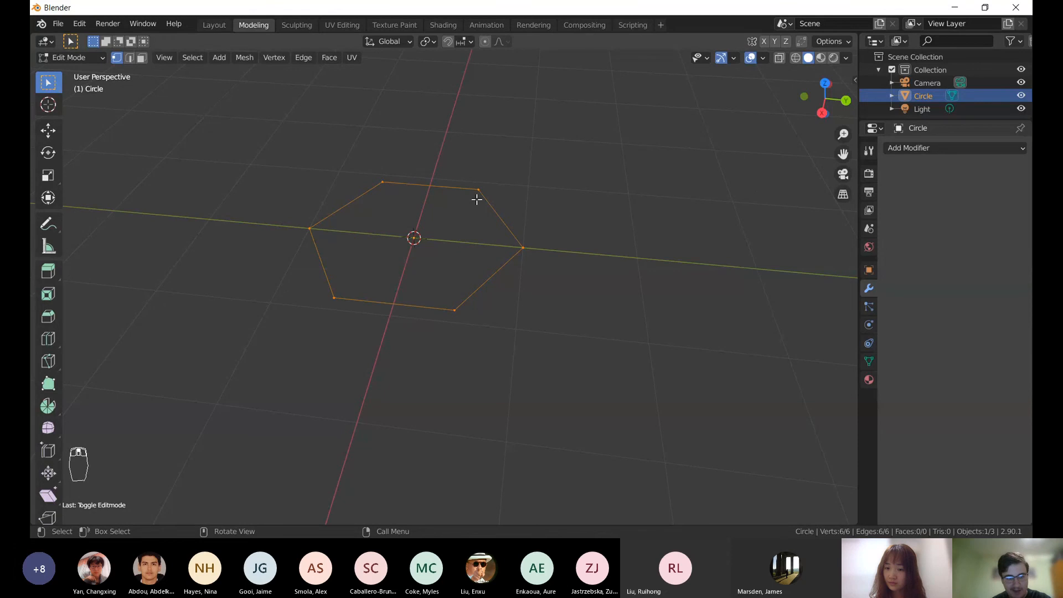
key(f)
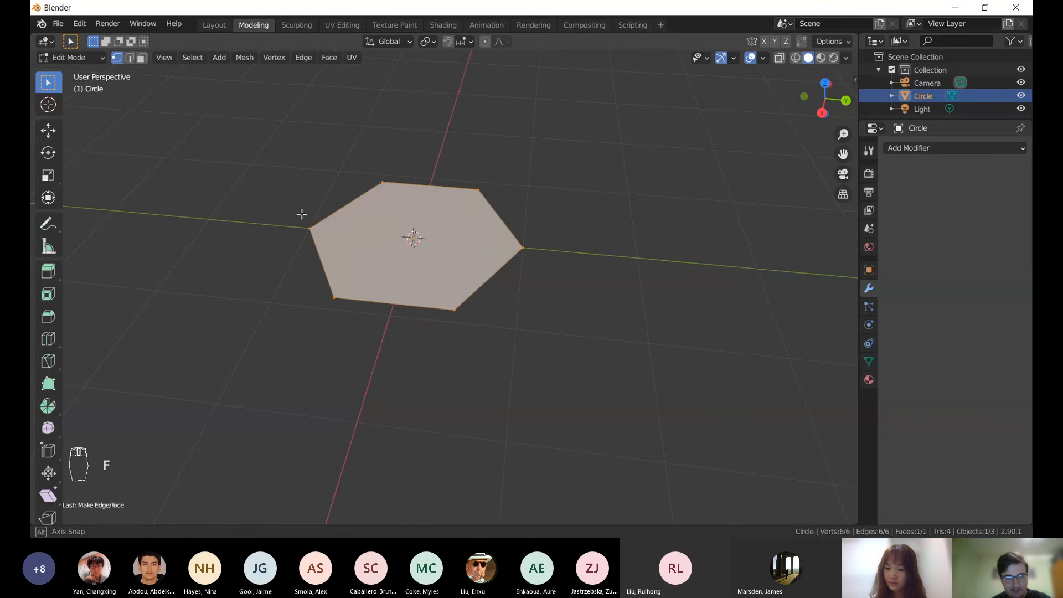
- Try extruding the hexagonal face upward about 4.64 m with the Extrude Region tool, undo it and return to the selection tool
middle_drag(302, 214, 343, 248)
scroll(391, 271, down, 4)
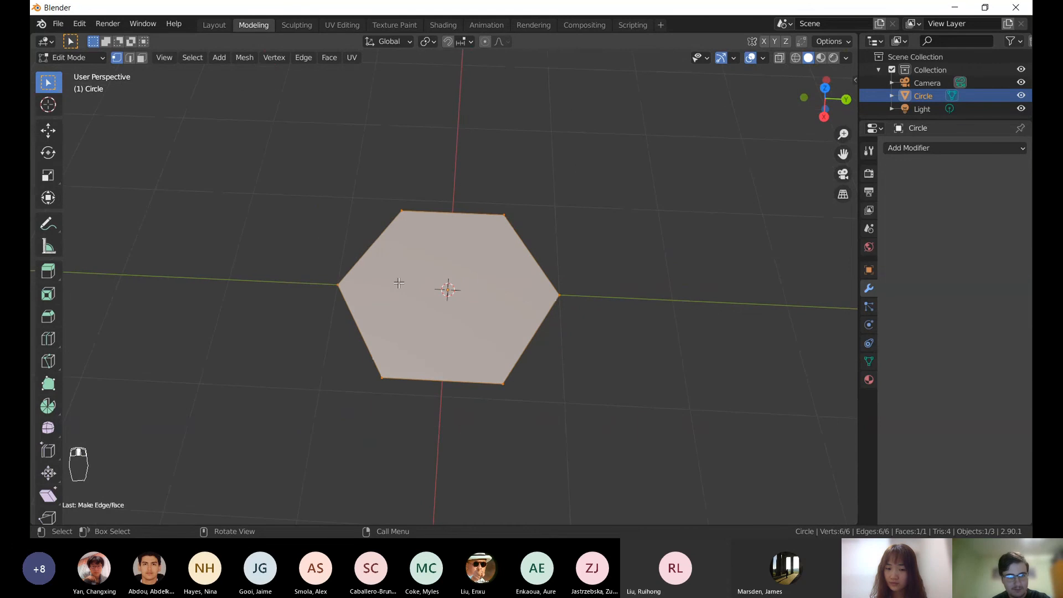
middle_drag(392, 285, 463, 319)
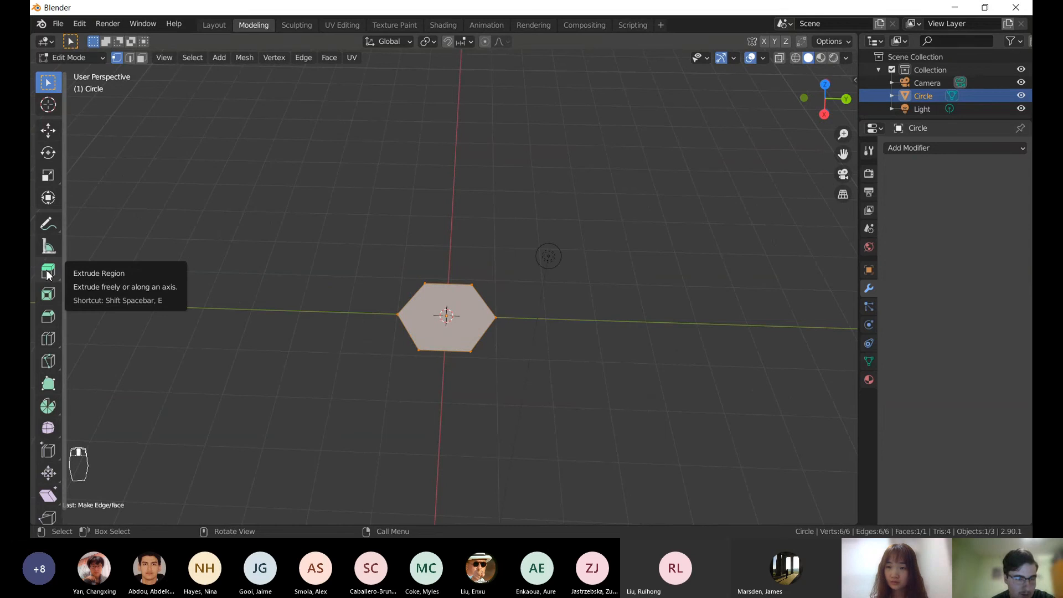
click(48, 273)
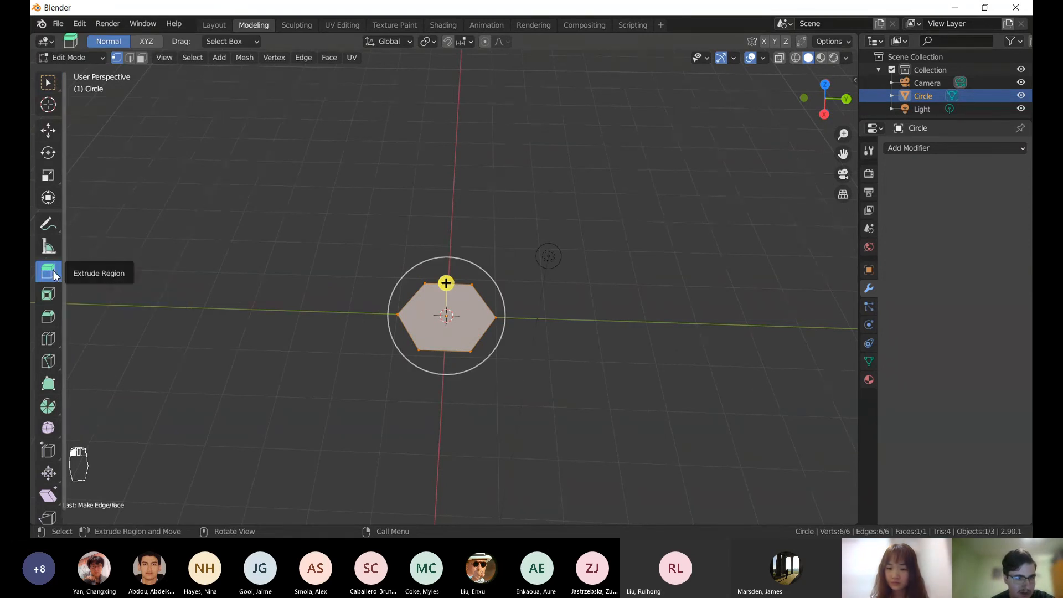
middle_drag(574, 294, 521, 238)
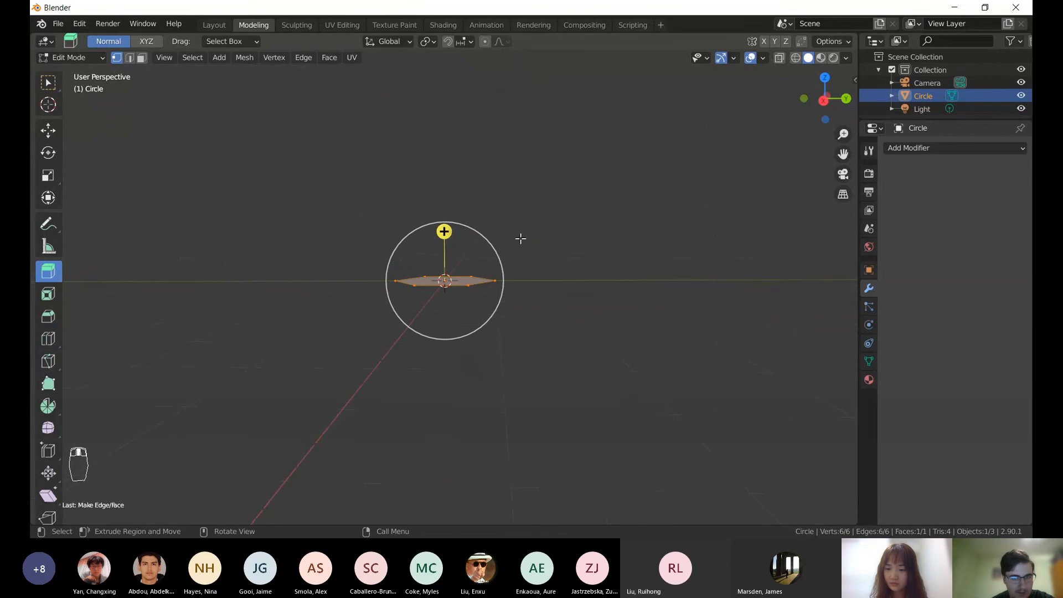
drag(444, 232, 442, 463)
scroll(537, 264, down, 2)
middle_drag(537, 264, 396, 253)
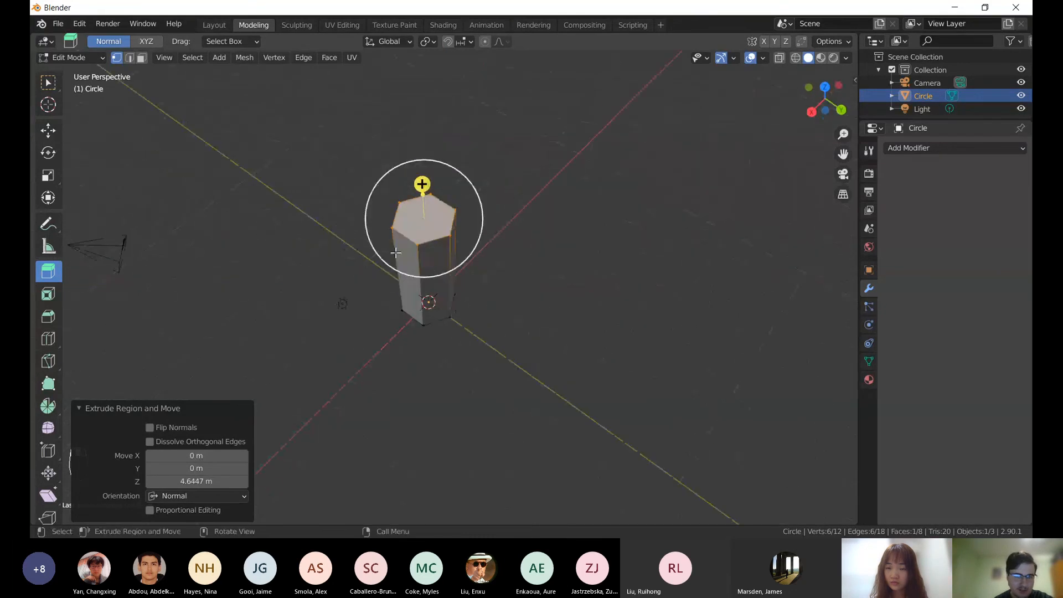
key(ctrl+z)
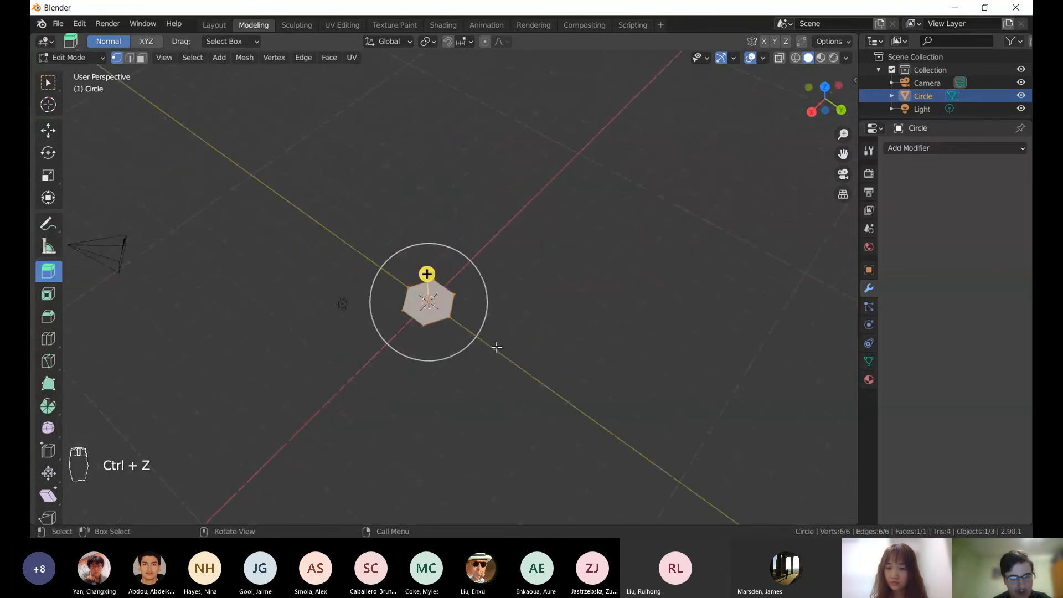
click(49, 82)
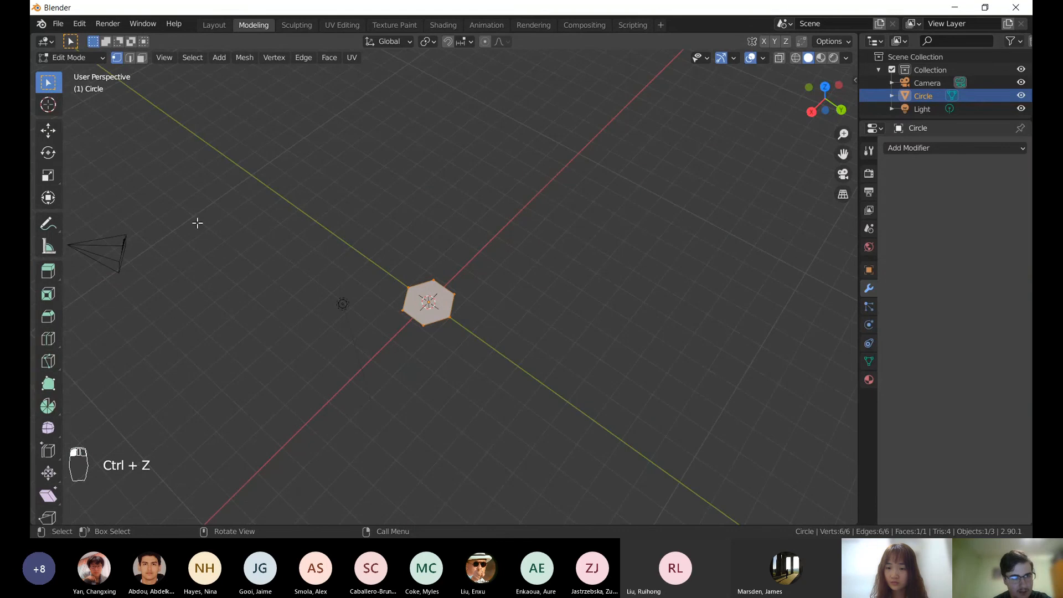
- Try extruding the hexagonal face by exactly 5 m, then cancel and undo the extrusion
middle_drag(246, 265, 304, 267)
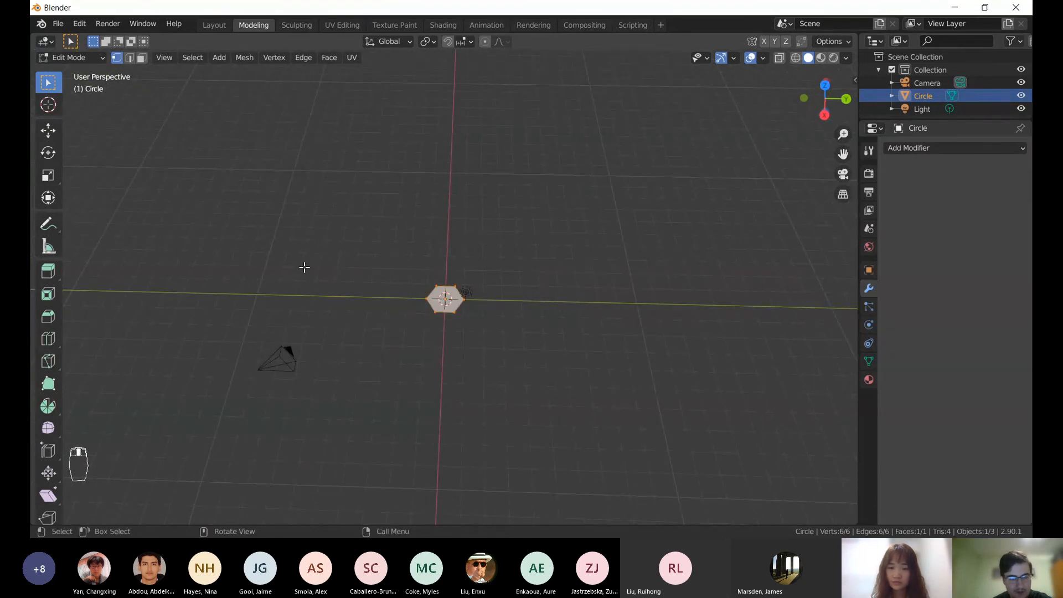
key(e)
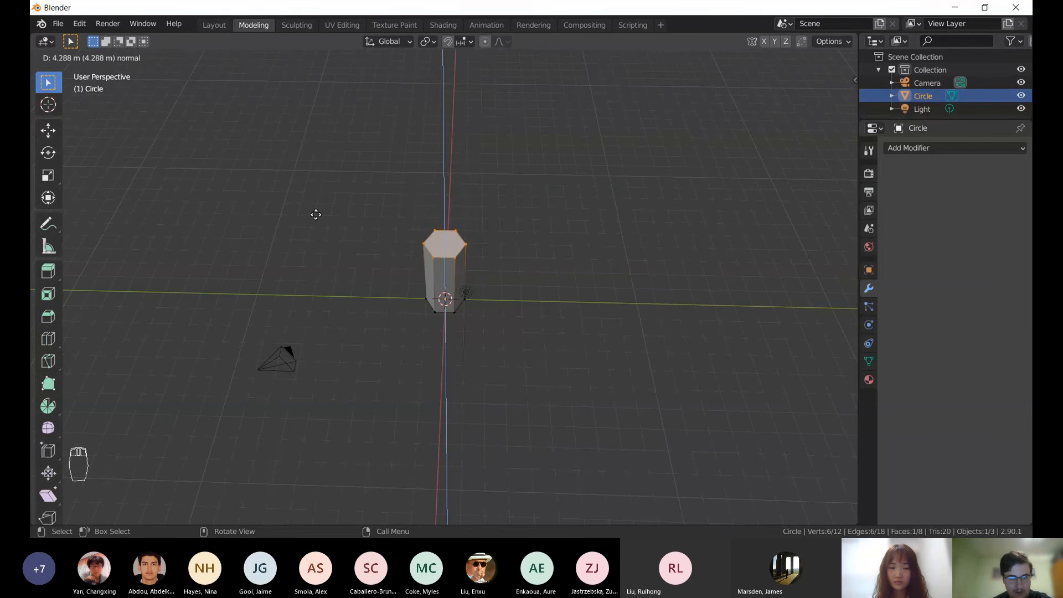
text(5)
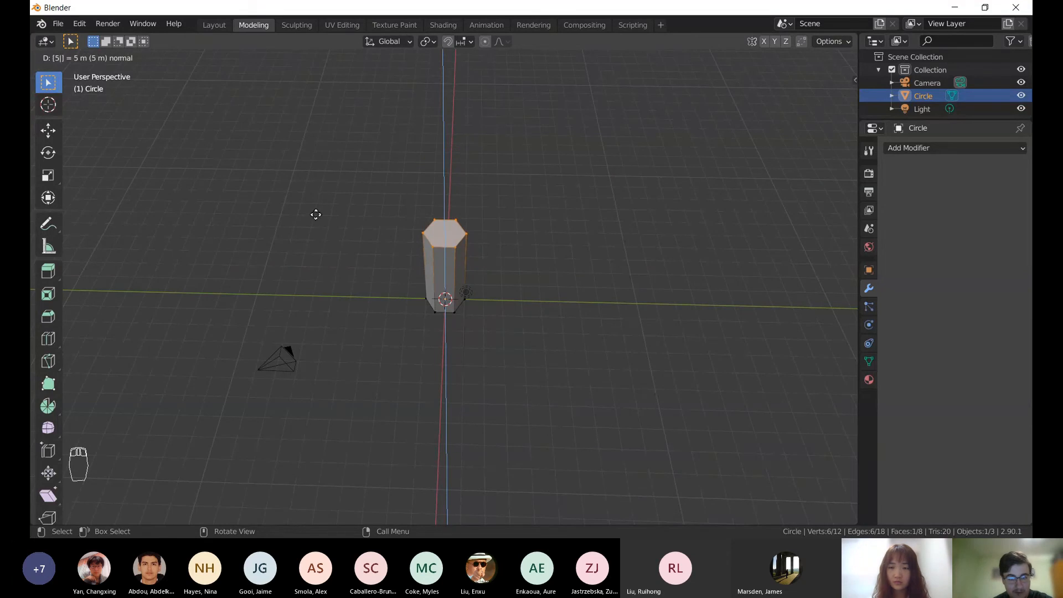
key(Escape)
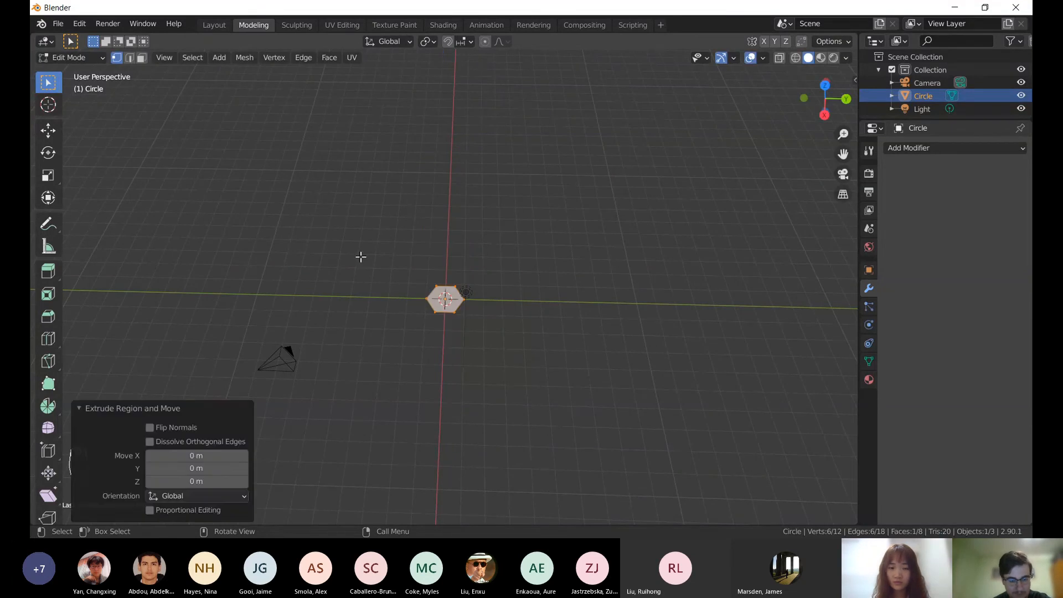
key(ctrl+z)
- Extrude the hexagonal face upward freely into a tall prism about 8.44 m high
key(e)
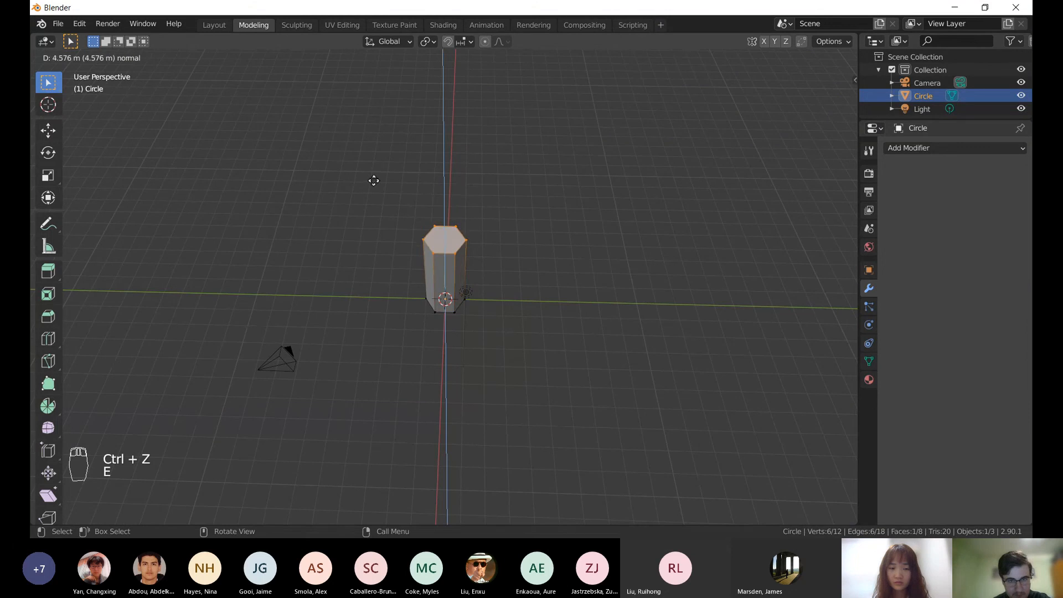
click(375, 131)
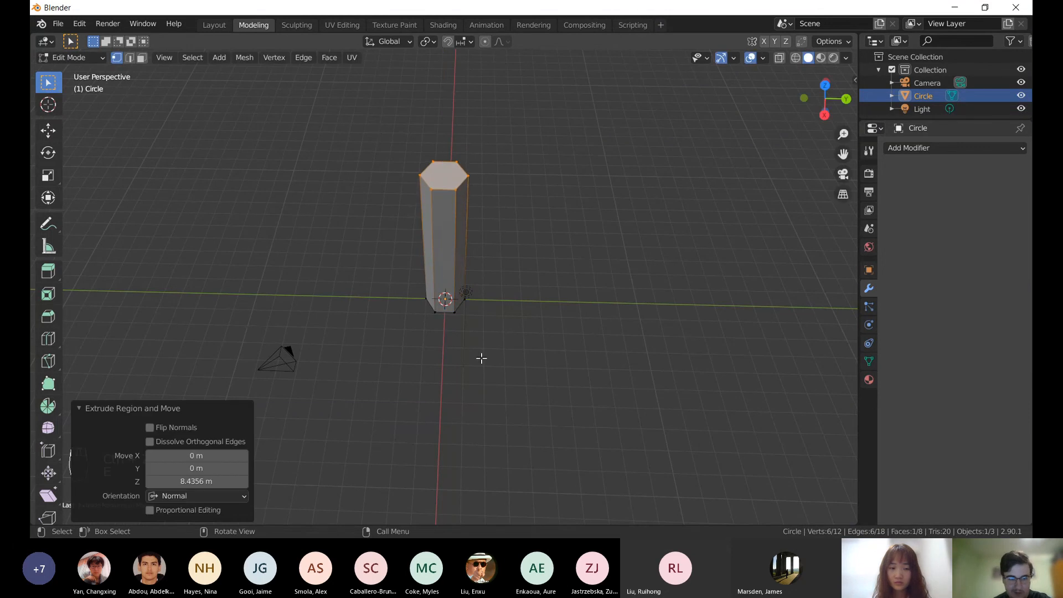
- Move the prism's selected top face up about 3.78 m along the Z axis
middle_drag(481, 358, 451, 191)
middle_drag(420, 266, 458, 242)
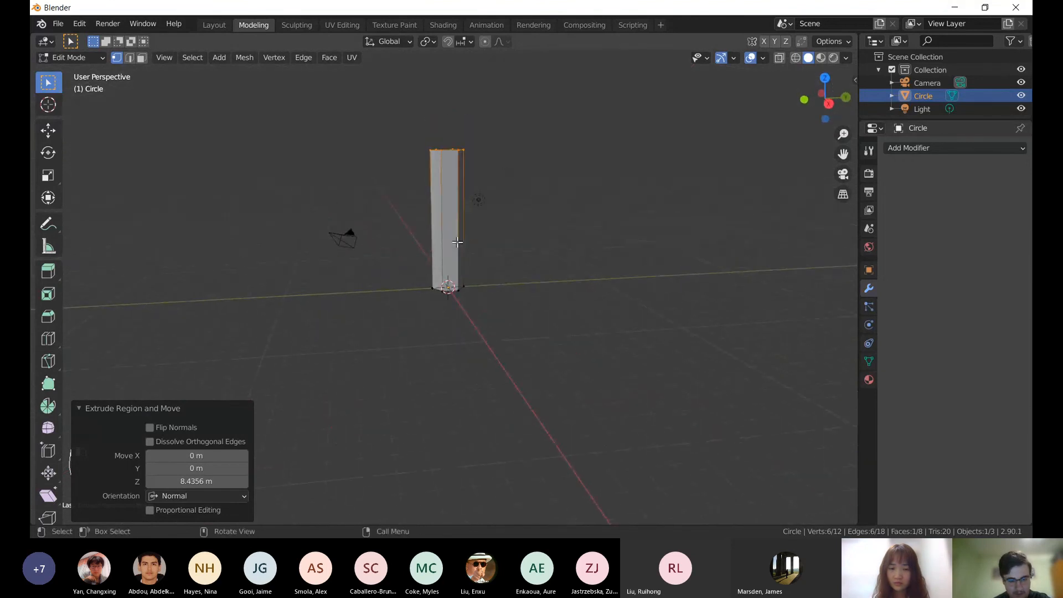
key(g)
key(z)
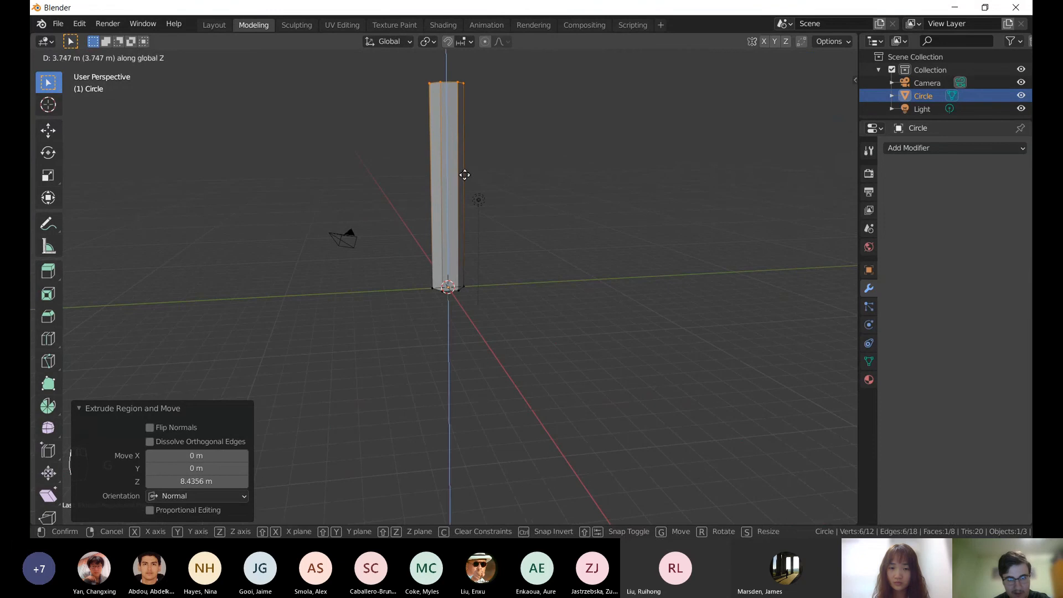
click(465, 175)
- Extrude the prism's top face upward about 3.05 m to add a second section
middle_drag(541, 185, 470, 376)
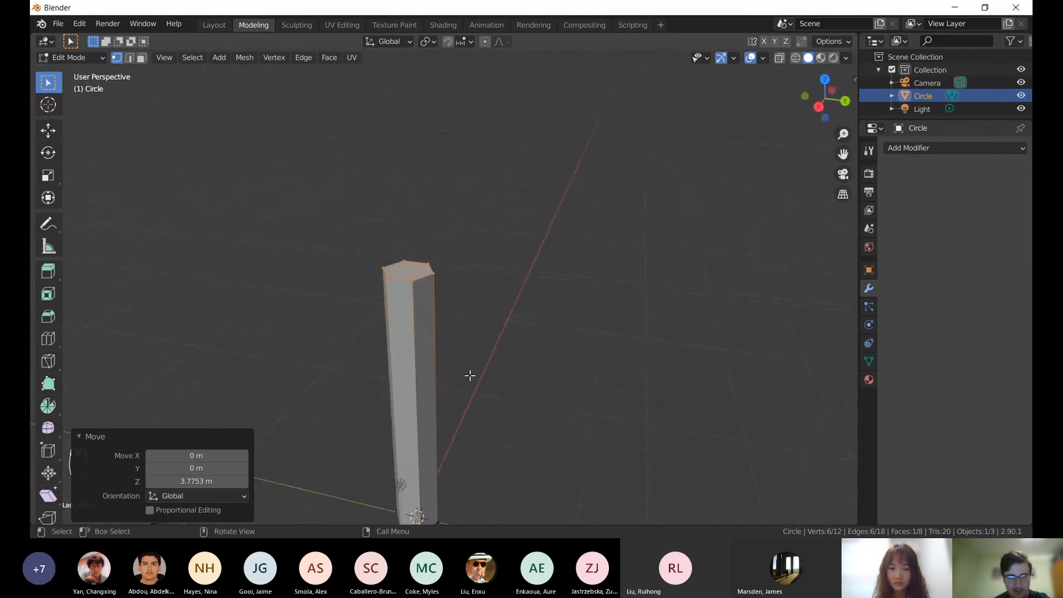
scroll(470, 376, up, 2)
middle_drag(507, 320, 542, 322)
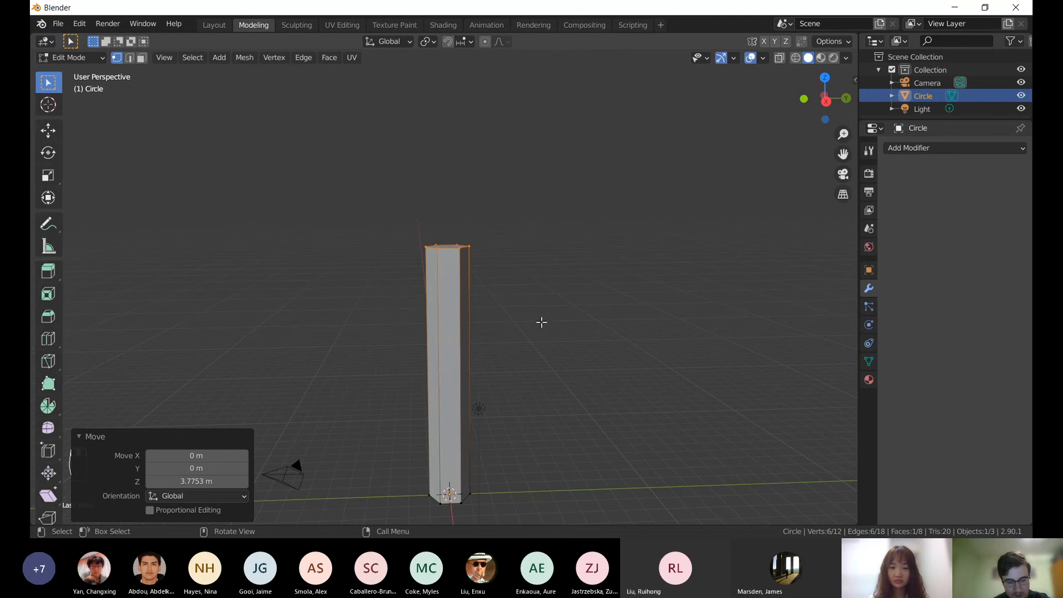
key(e)
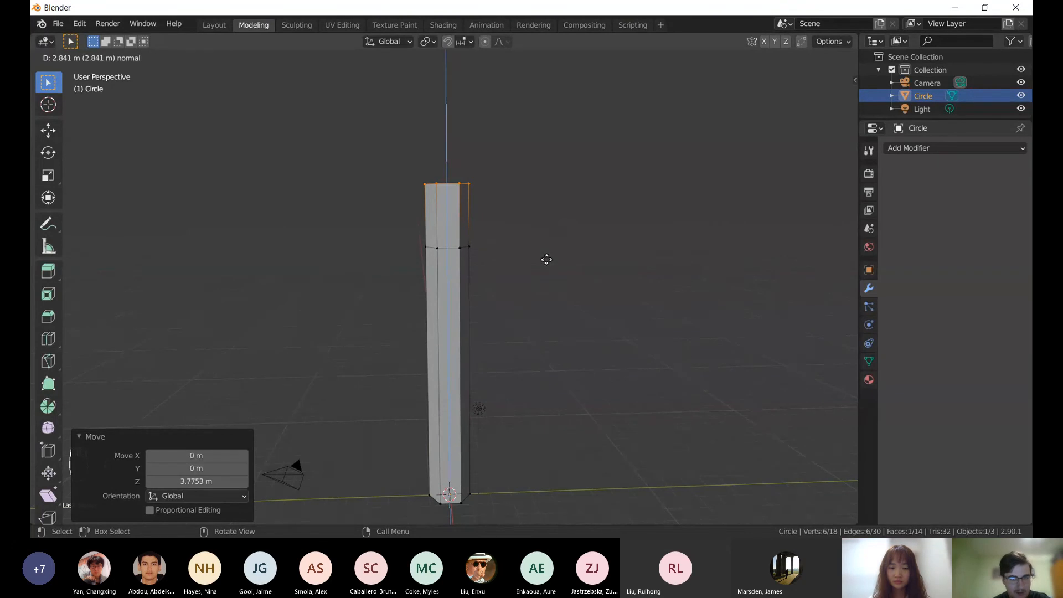
click(547, 255)
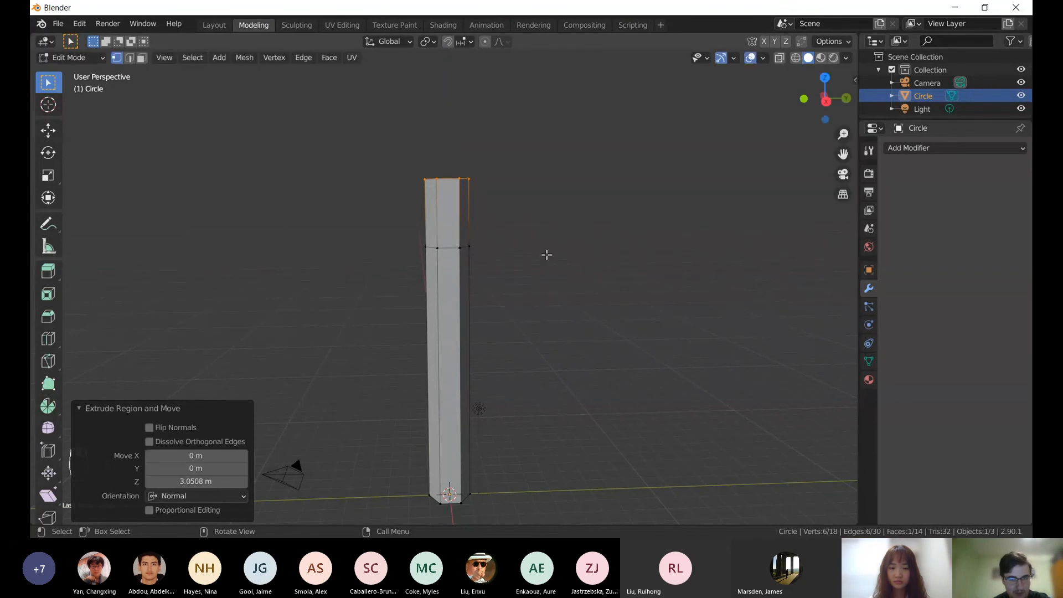
- Scale the top face down to about 0.083 so the upper section tapers like a pencil tip
middle_drag(571, 297, 666, 378)
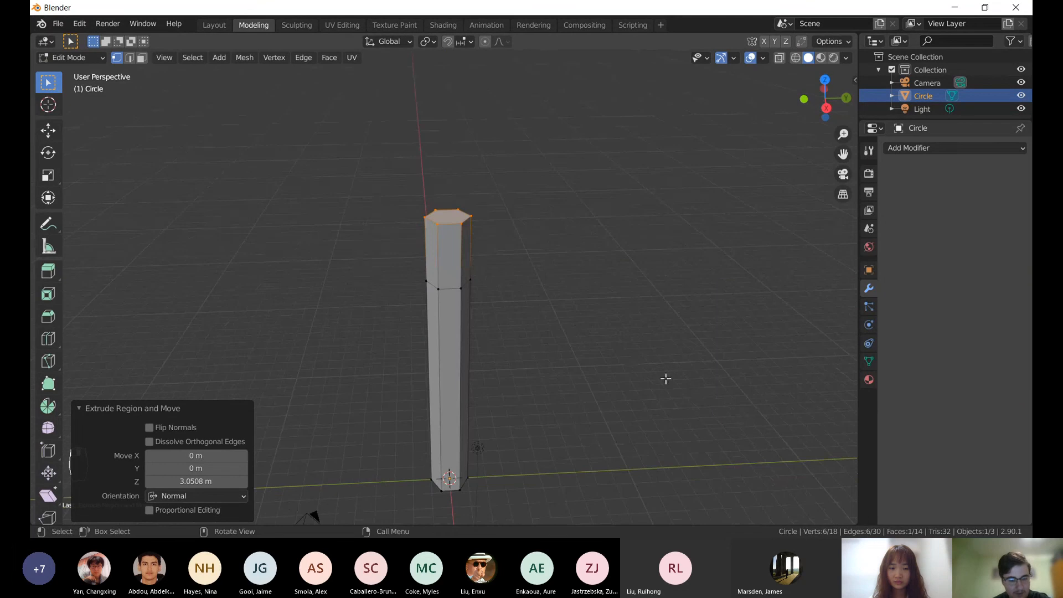
key(s)
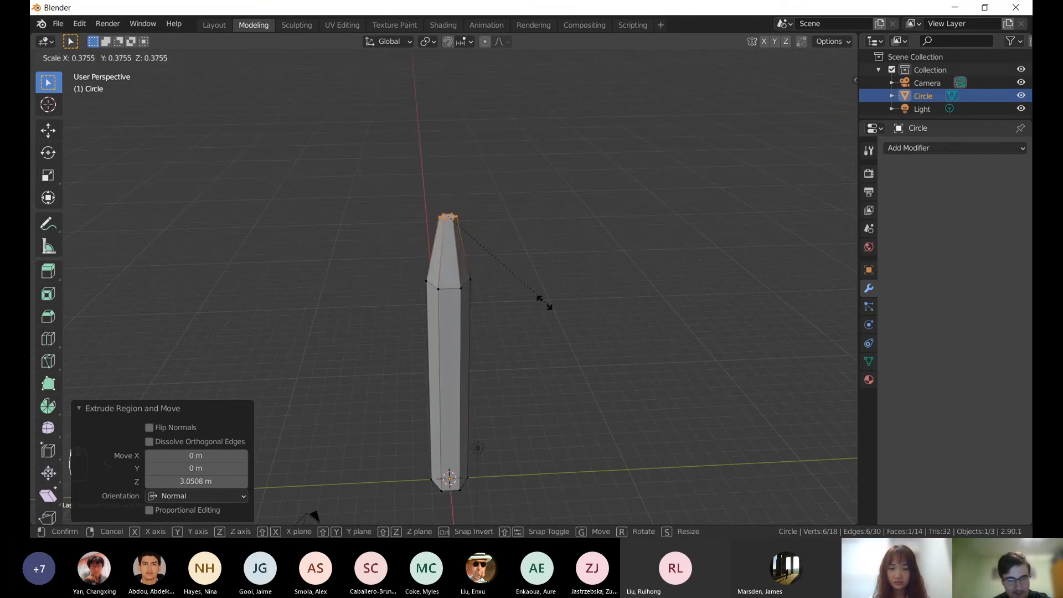
click(466, 244)
- Try shrinking the small face at the pencil tip further, scaling it to about 0.457
middle_drag(507, 266, 456, 295)
scroll(521, 249, up, 5)
key(s)
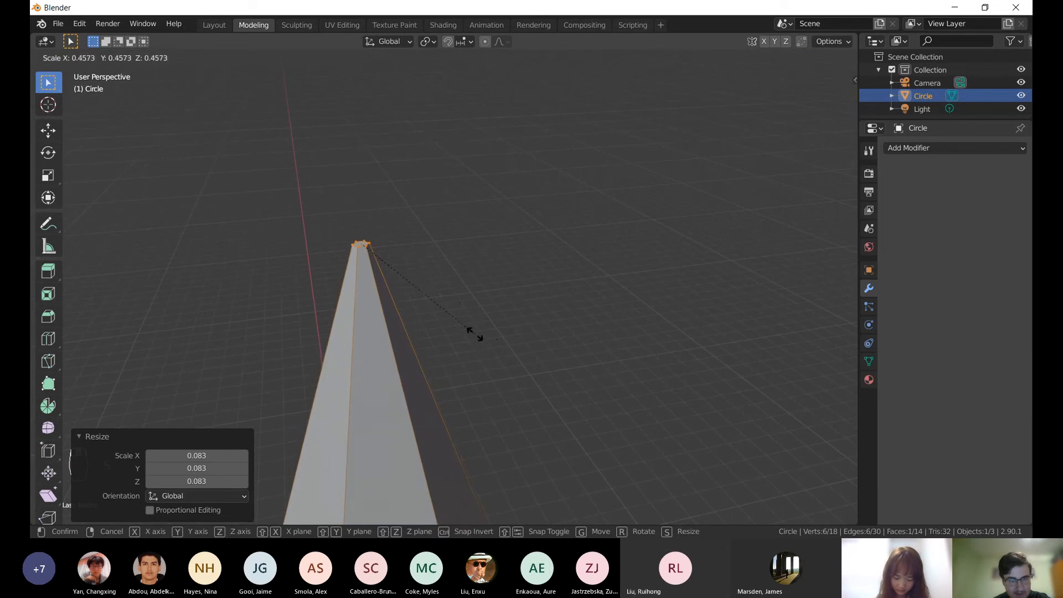
click(476, 335)
mouse_move(477, 335)
middle_down()
mouse_move(458, 311)
mouse_move(484, 338)
mouse_move(466, 322)
mouse_move(459, 330)
middle_up()
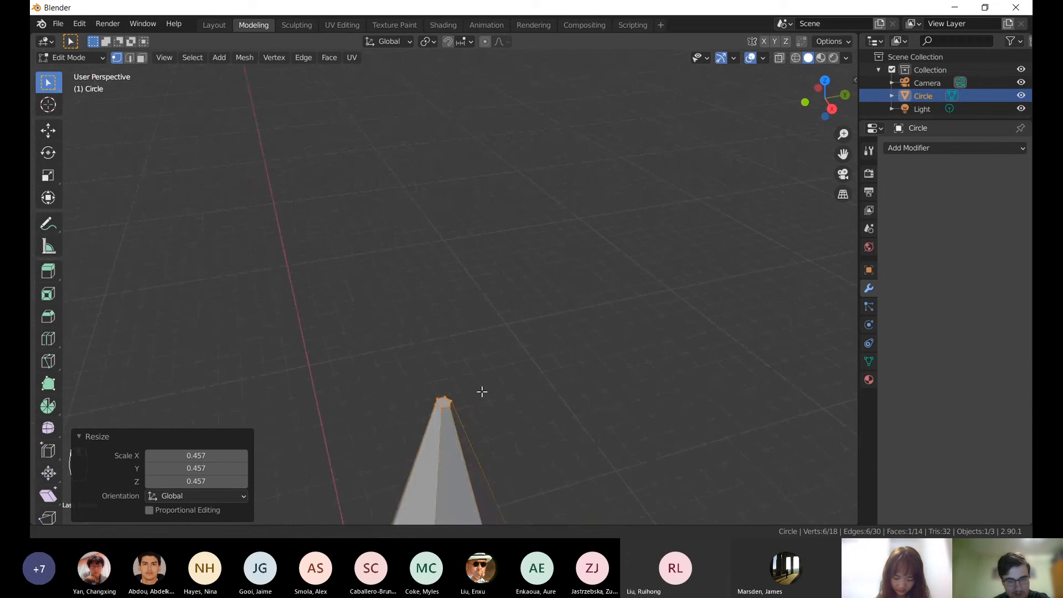
- Try deleting the selected vertices at the pencil tip, then undo the deletion
shift+middle_drag(481, 390, 477, 385)
key(x)
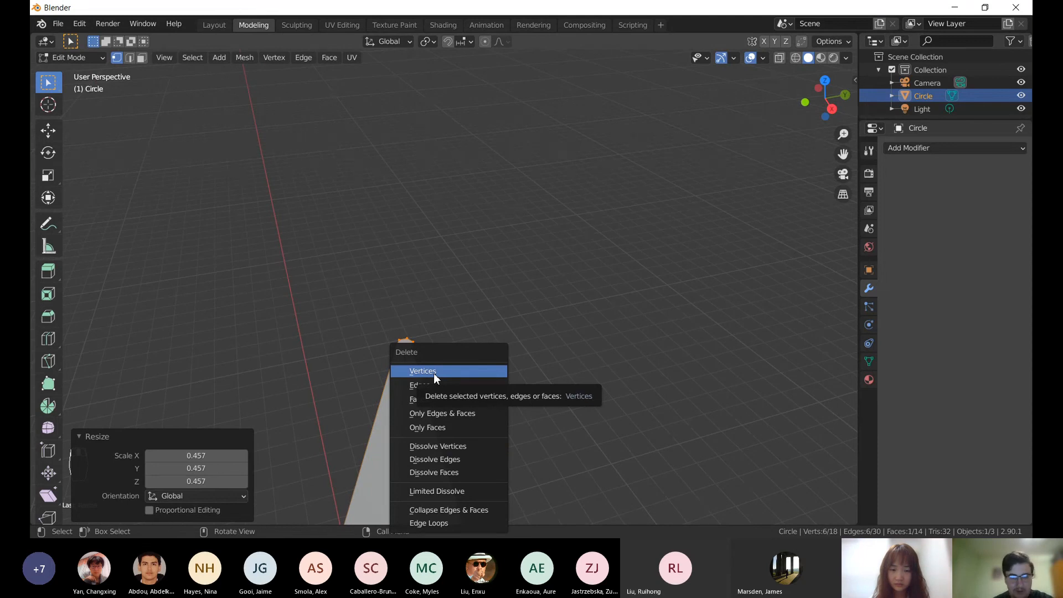
click(434, 372)
scroll(445, 379, down, 1)
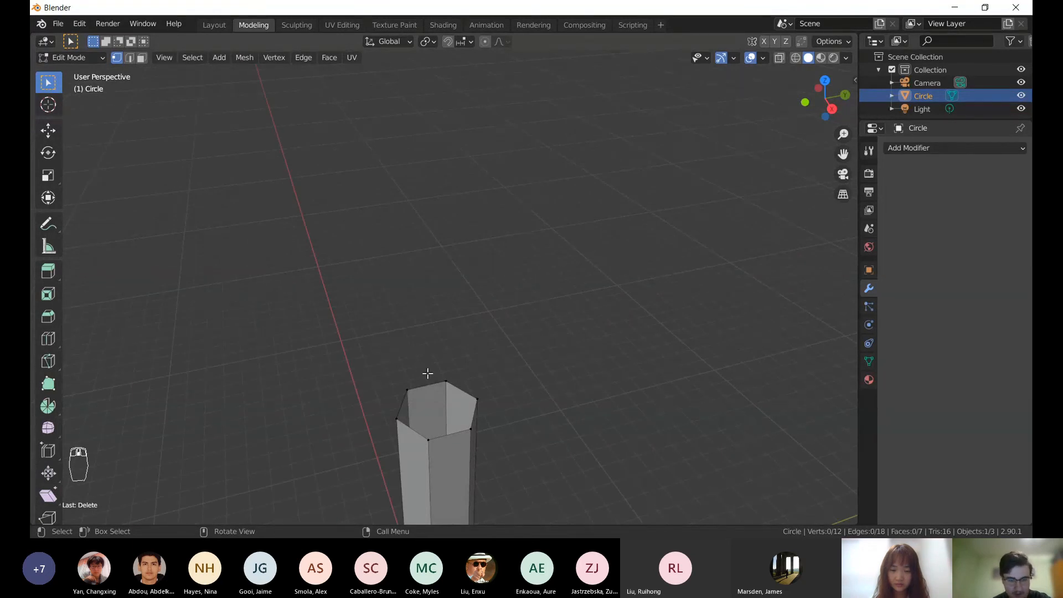
key(ctrl+z)
- Try deleting the selected edges around the pencil tip, then undo the deletion
key(x)
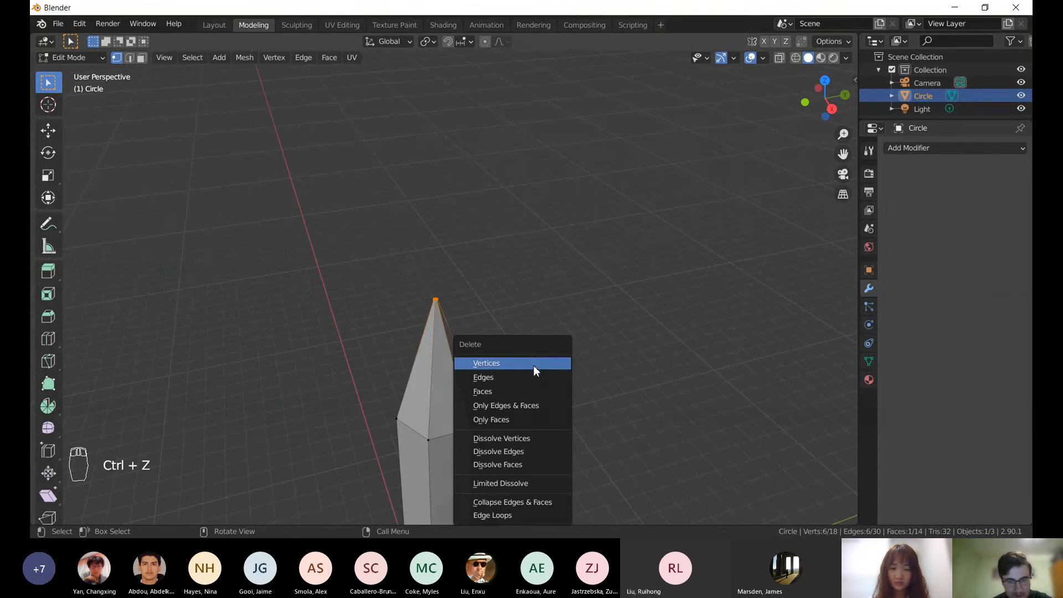
click(507, 390)
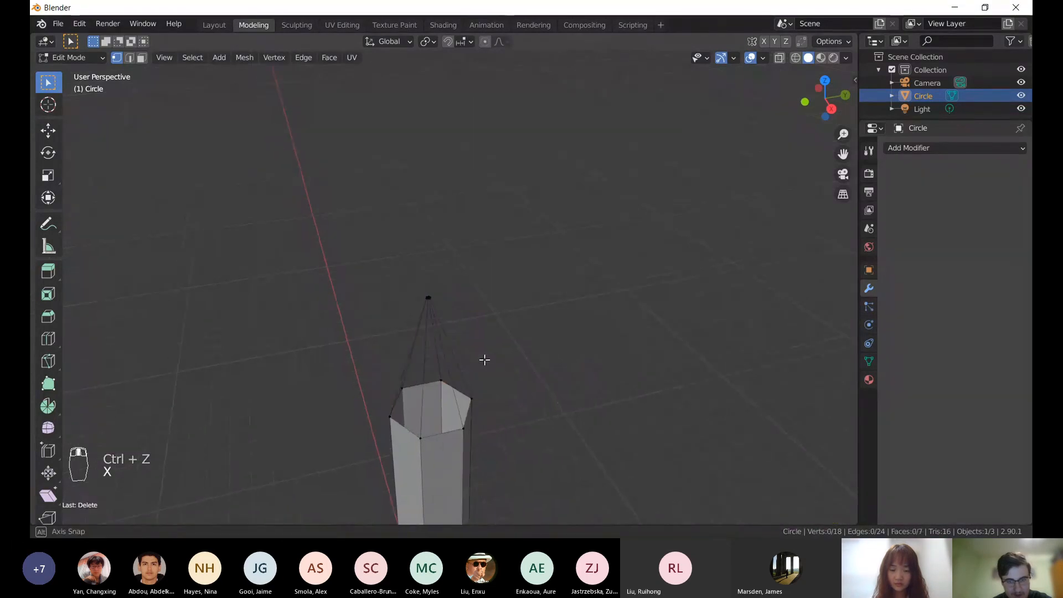
mouse_move(484, 360)
middle_down()
mouse_move(458, 335)
mouse_move(507, 337)
mouse_move(470, 353)
middle_up()
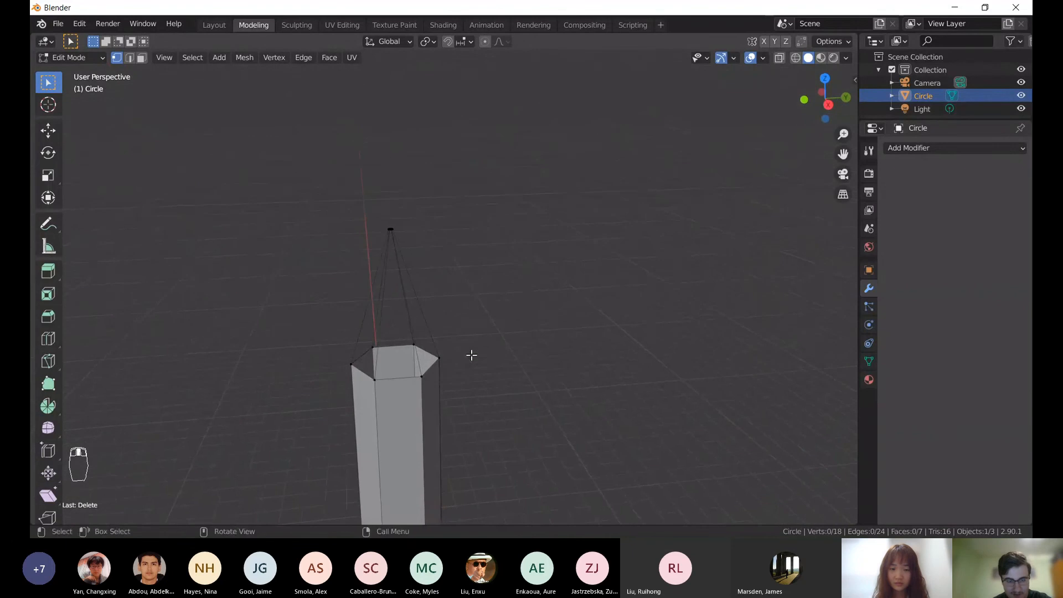
key(ctrl+z)
- Try deleting only the small face that caps the pencil tip, then undo the deletion
key(x)
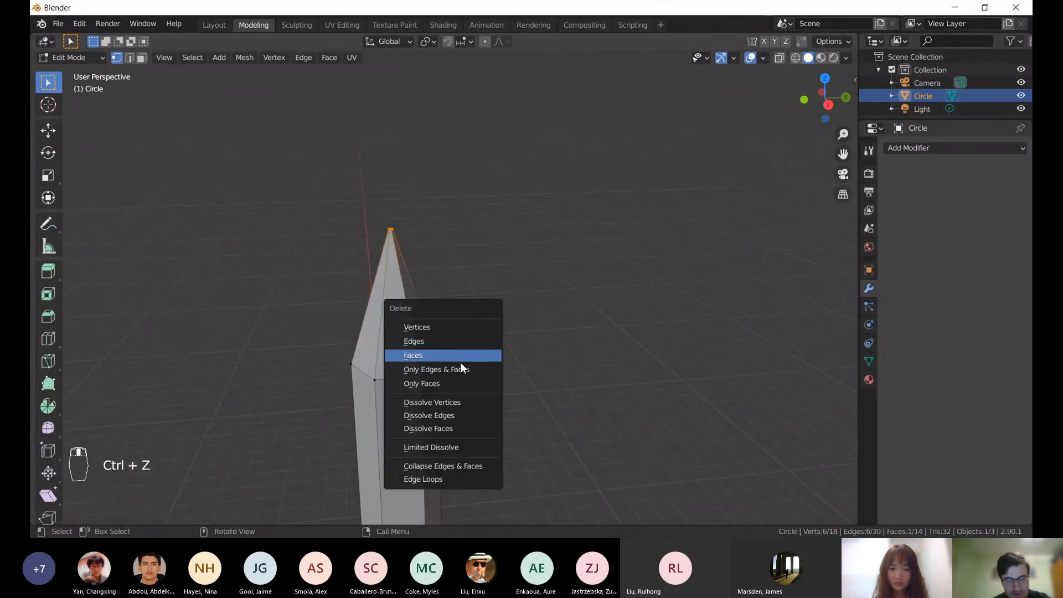
click(430, 377)
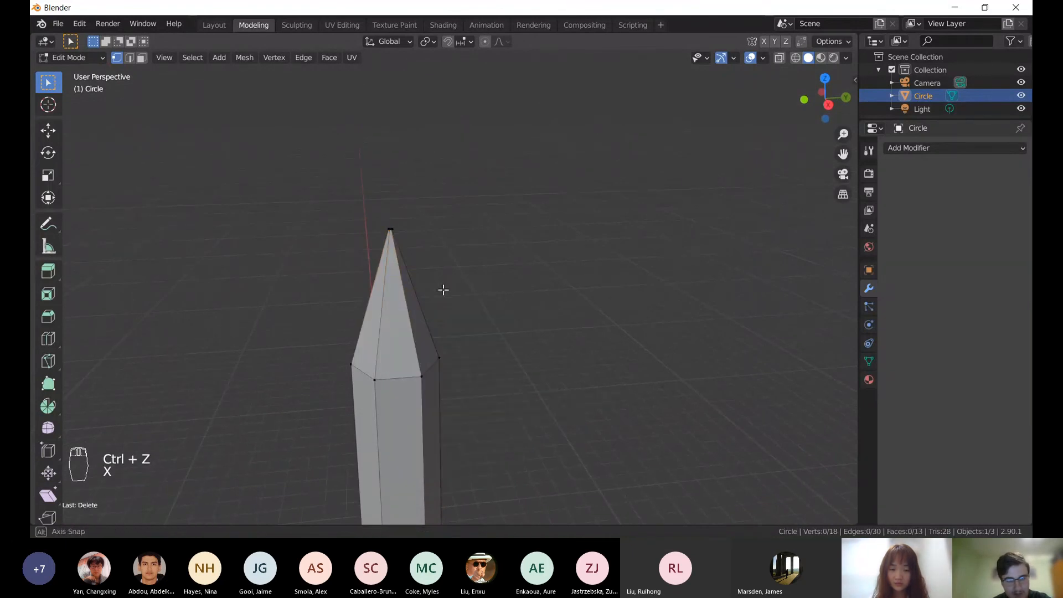
middle_drag(442, 290, 256, 409)
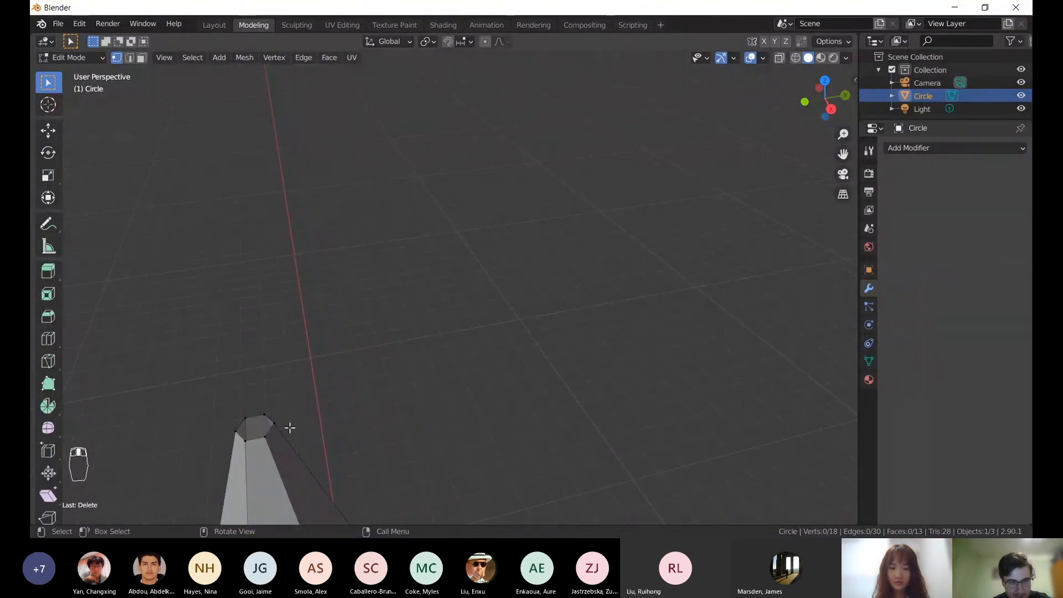
scroll(291, 427, down, 3)
key(ctrl+z)
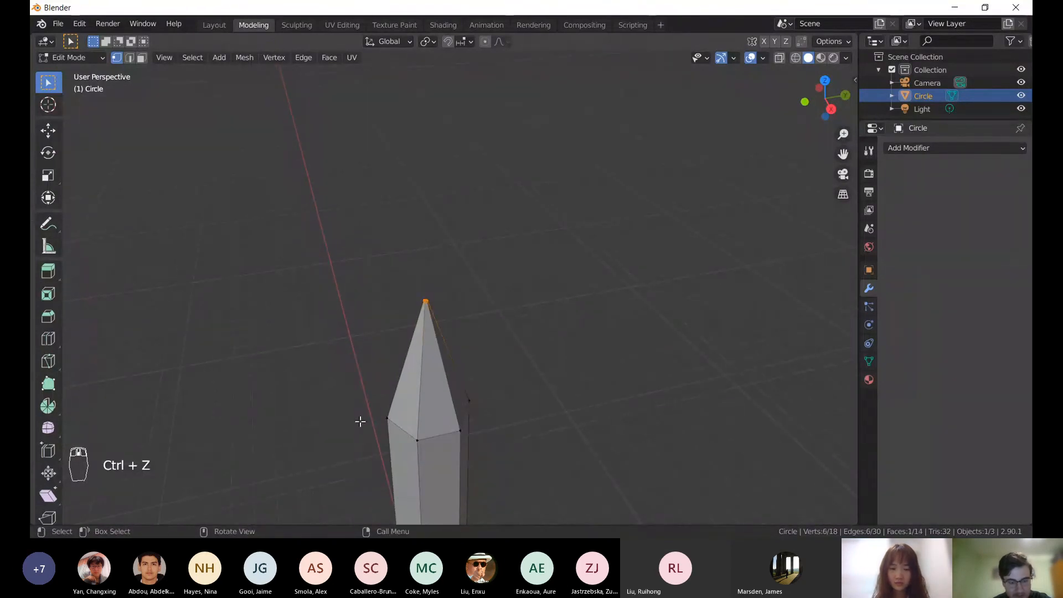
- Try merging the pencil tip into a single point with Collapse Edges & Faces, then undo it
key(x)
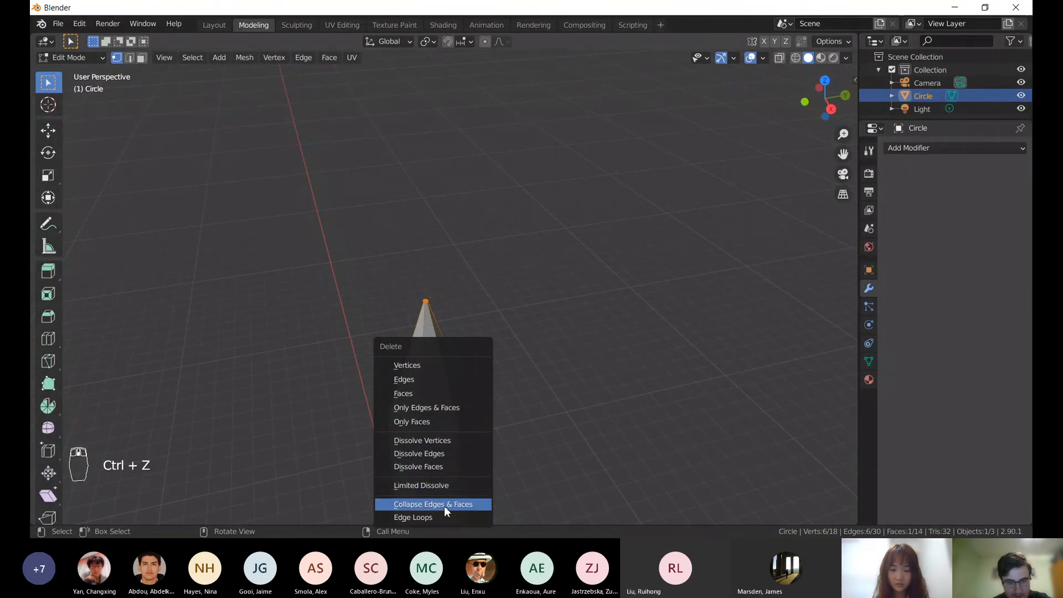
click(444, 507)
scroll(418, 344, up, 2)
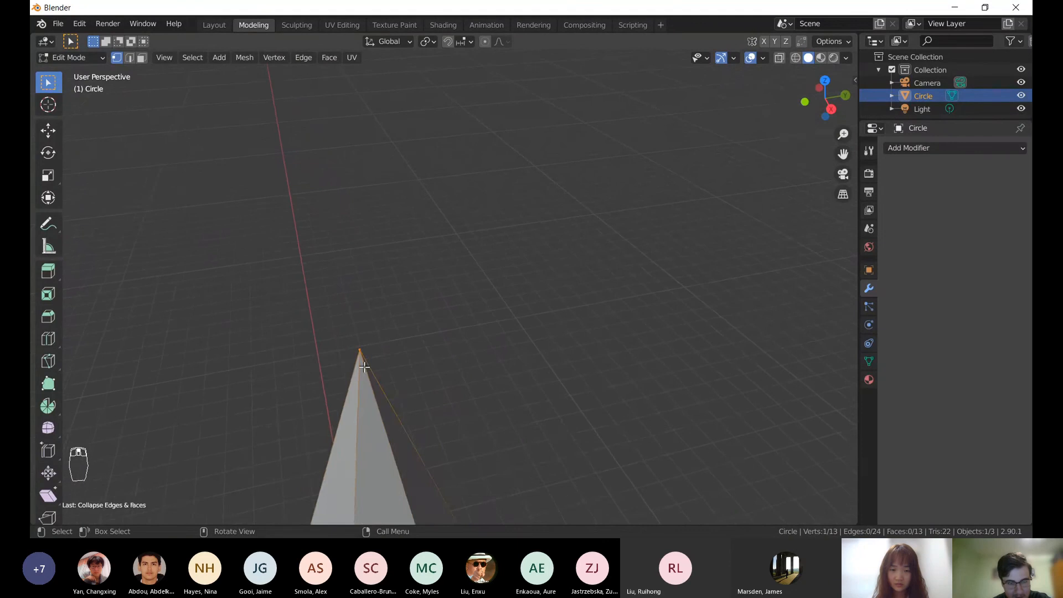
scroll(364, 367, up, 3)
scroll(365, 367, down, 3)
shift+middle_drag(365, 367, 381, 354)
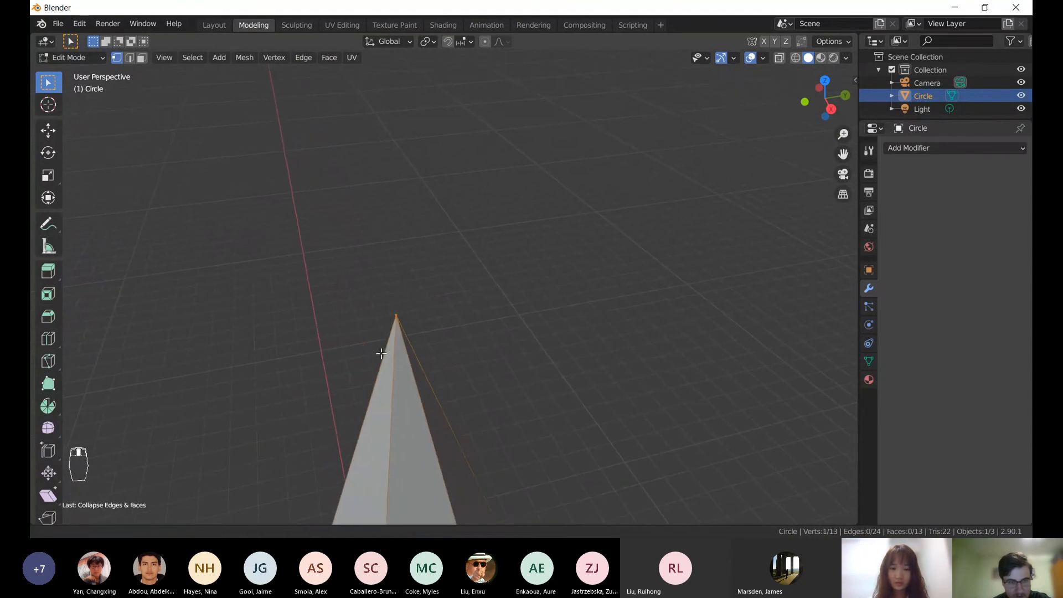
scroll(382, 354, up, 2)
key(ctrl+z)
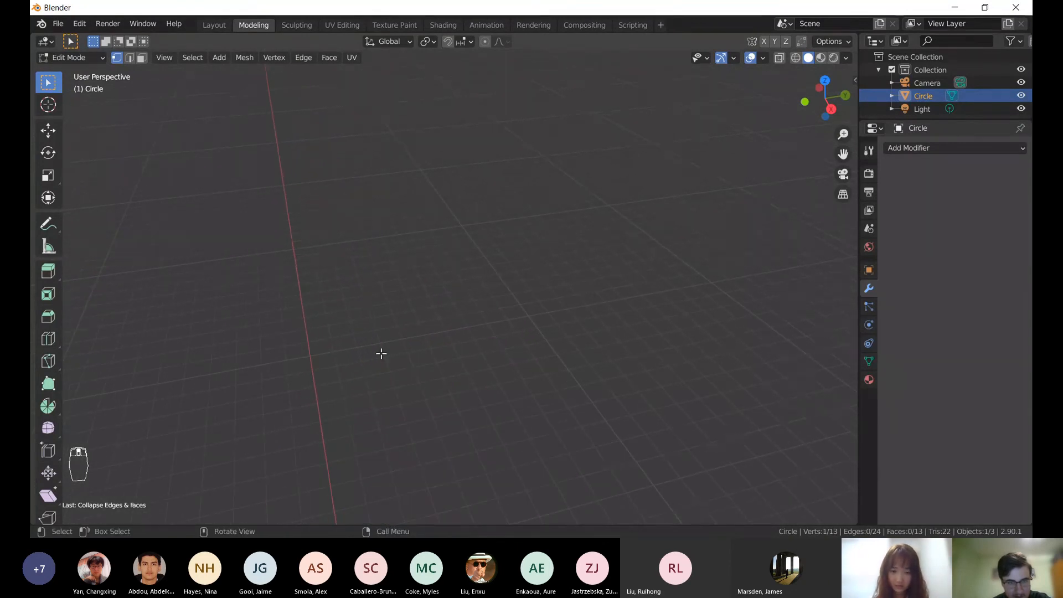
- Undo the last scaling of the tip, rescale its face to about 0.292 and clear the selection
key(ctrl+z)
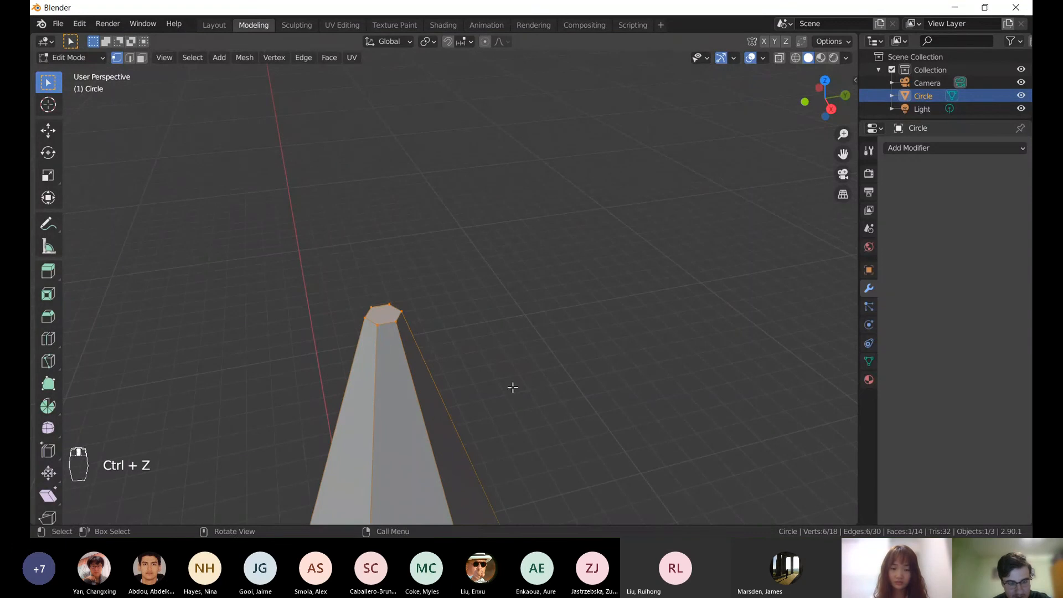
key(s)
click(459, 361)
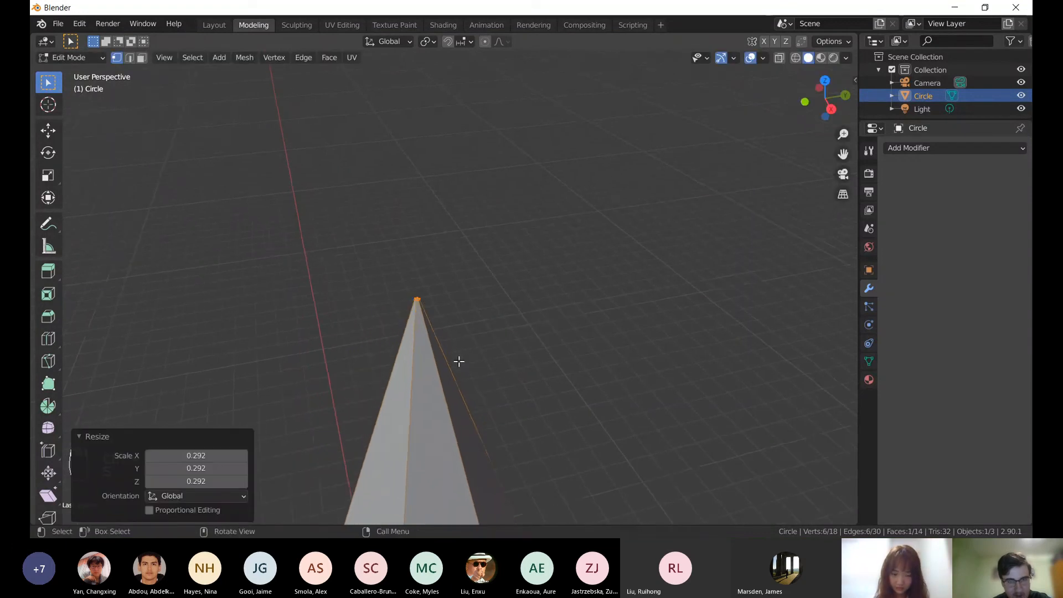
click(548, 346)
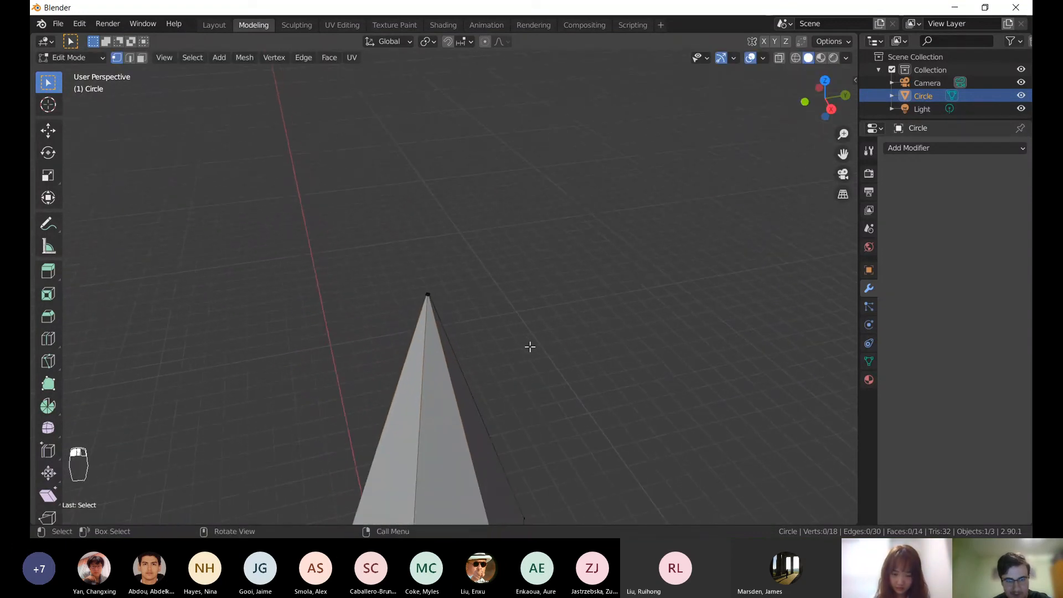
middle_drag(530, 347, 521, 302)
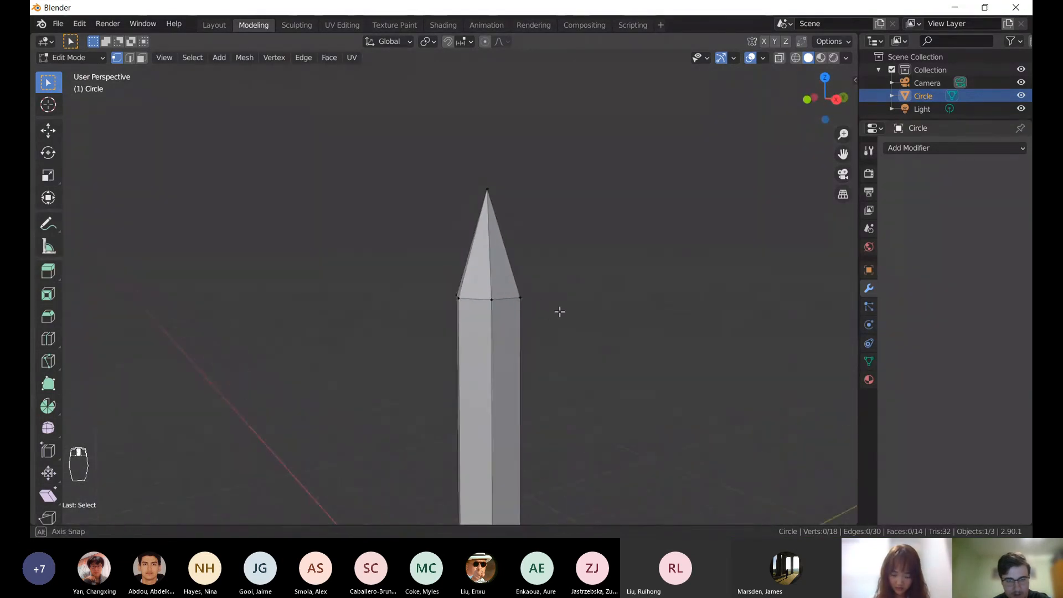
scroll(546, 308, down, 5)
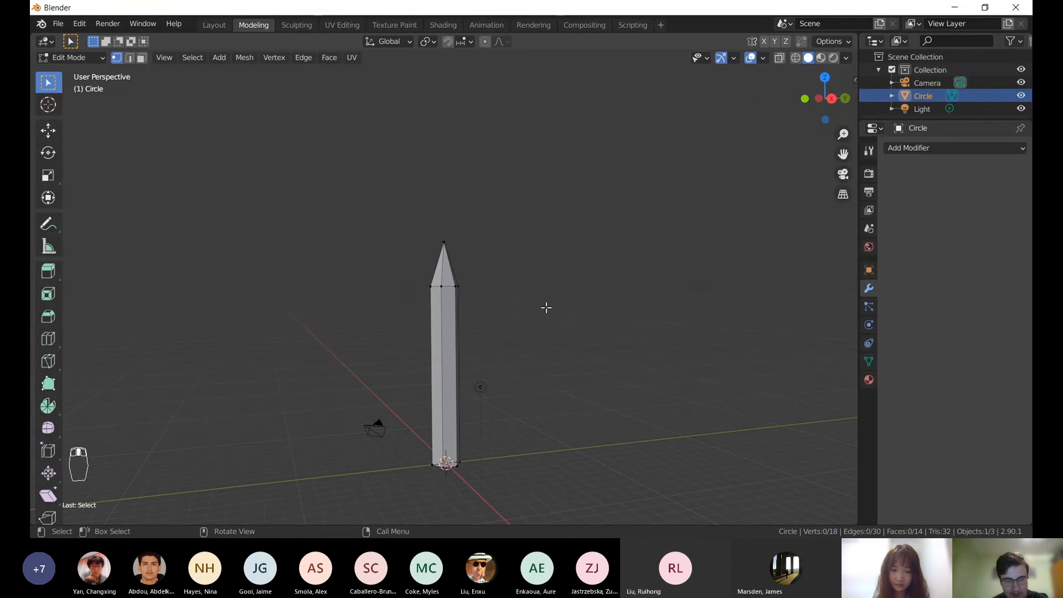
middle_drag(546, 307, 511, 310)
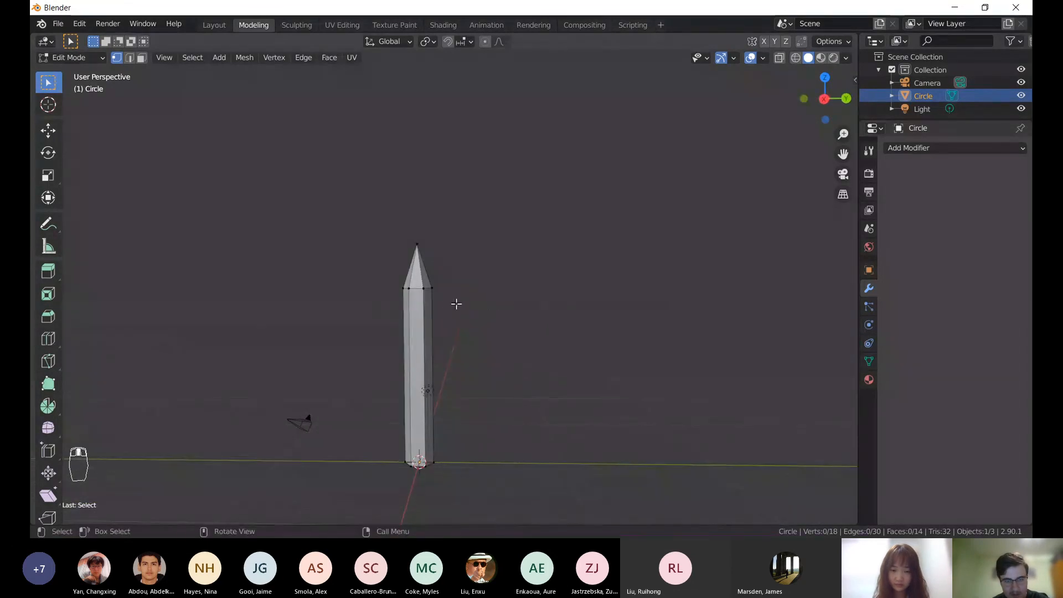
middle_drag(505, 363, 457, 233)
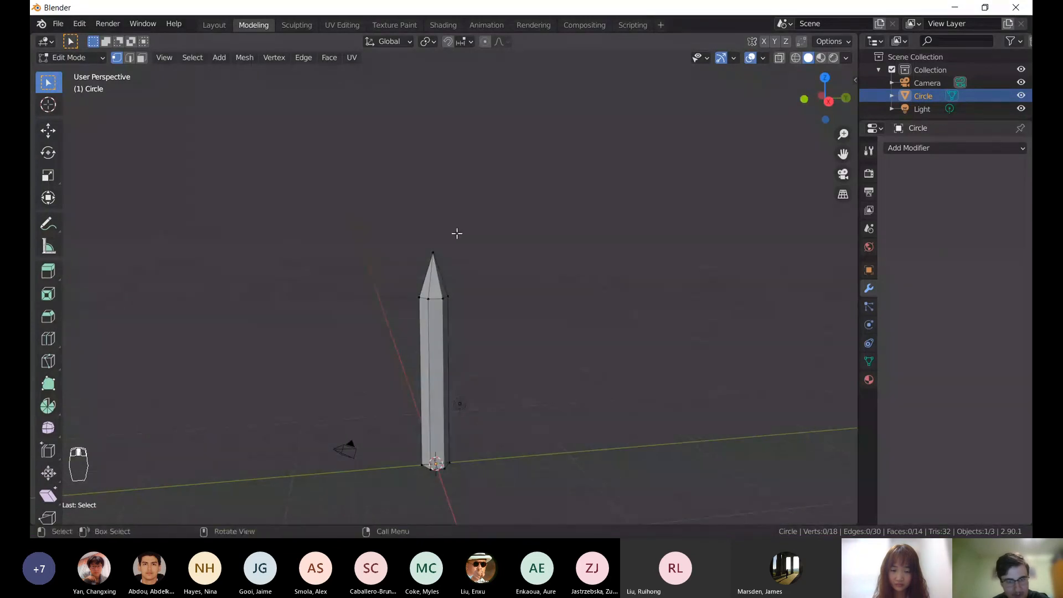
middle_drag(504, 280, 324, 225)
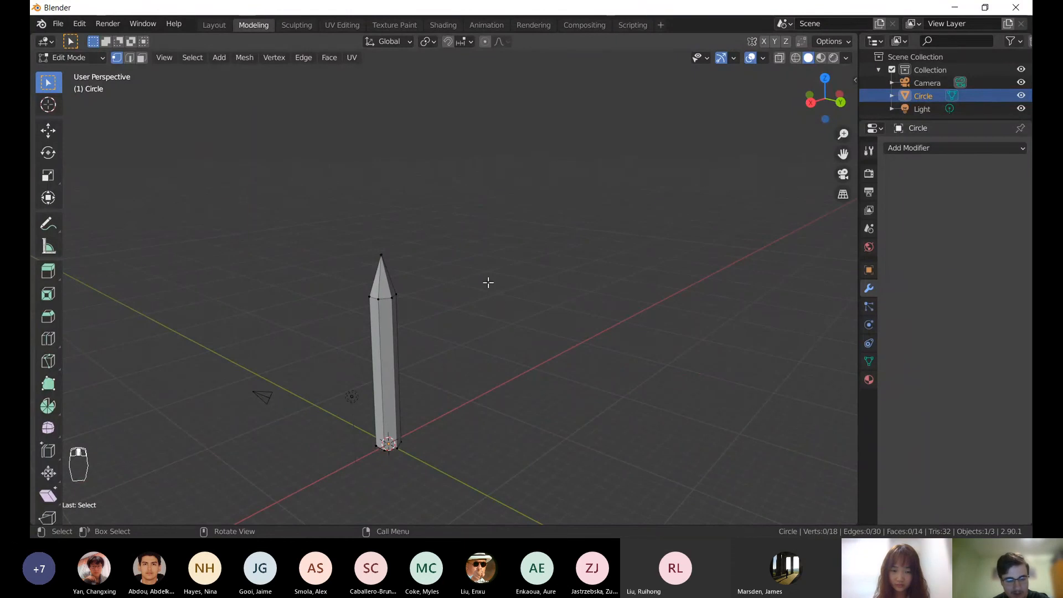
- Select the entire pencil mesh and deselect it several times, ending with nothing selected
key(a)
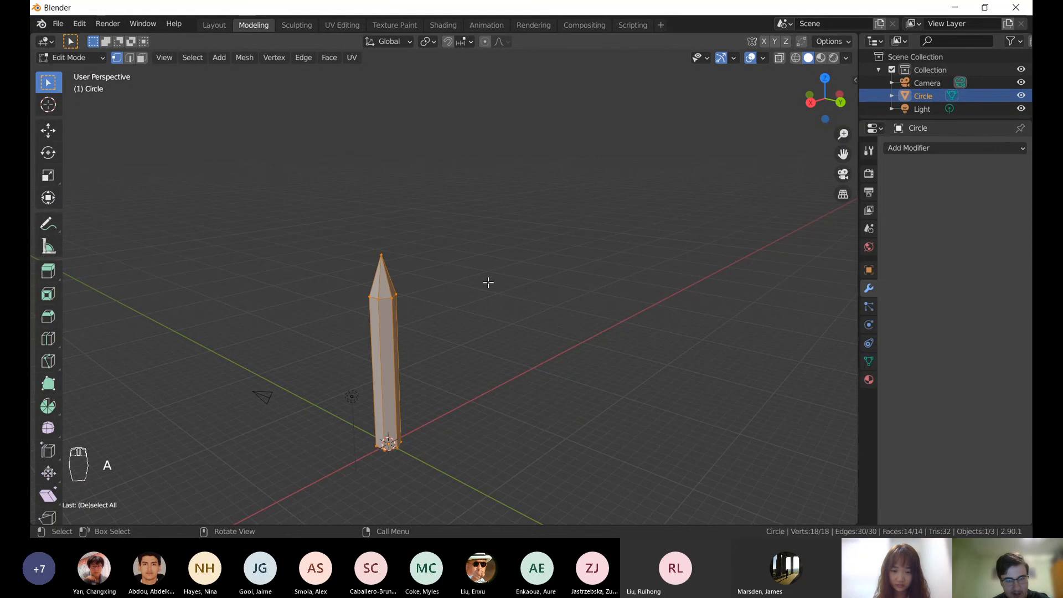
middle_drag(342, 301, 378, 294)
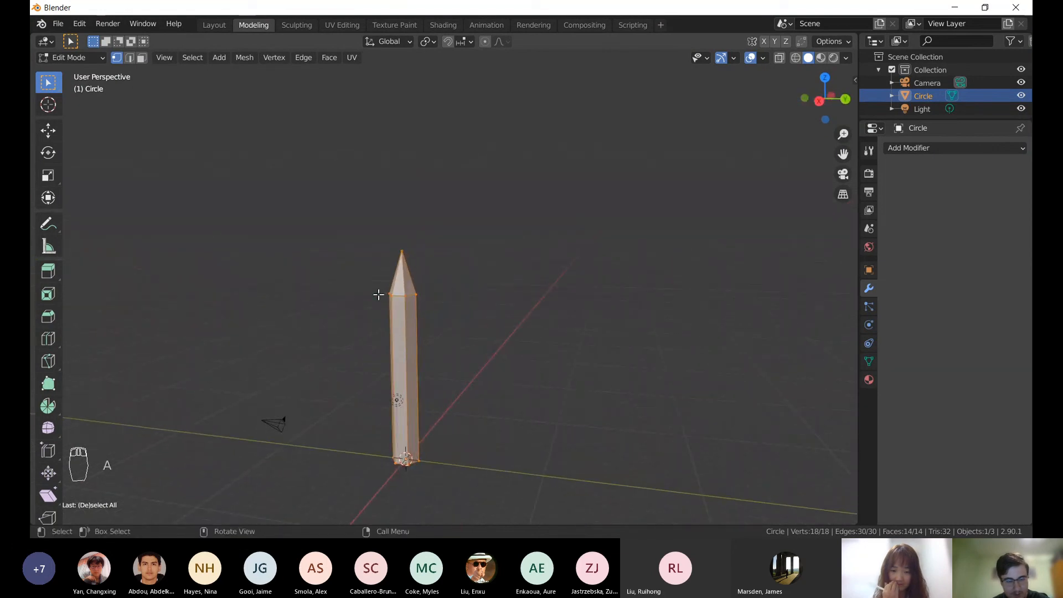
key(a)
key(a)
key(a)
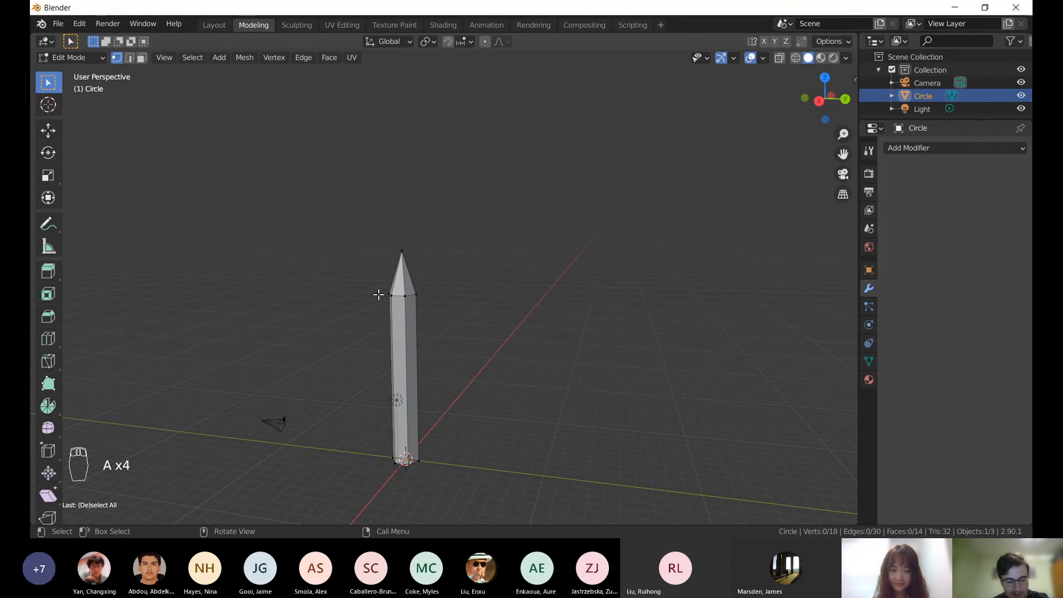
key(a)
key(alt+a)
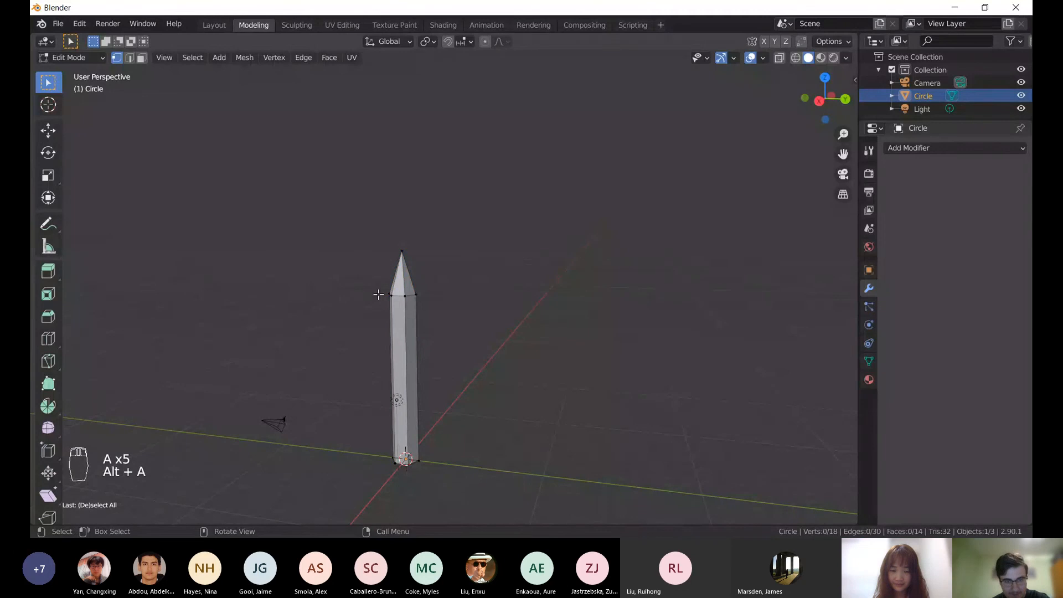
- Scale the entire pencil mesh to about 0.627 in X and Y while keeping its Z length locked
key(a)
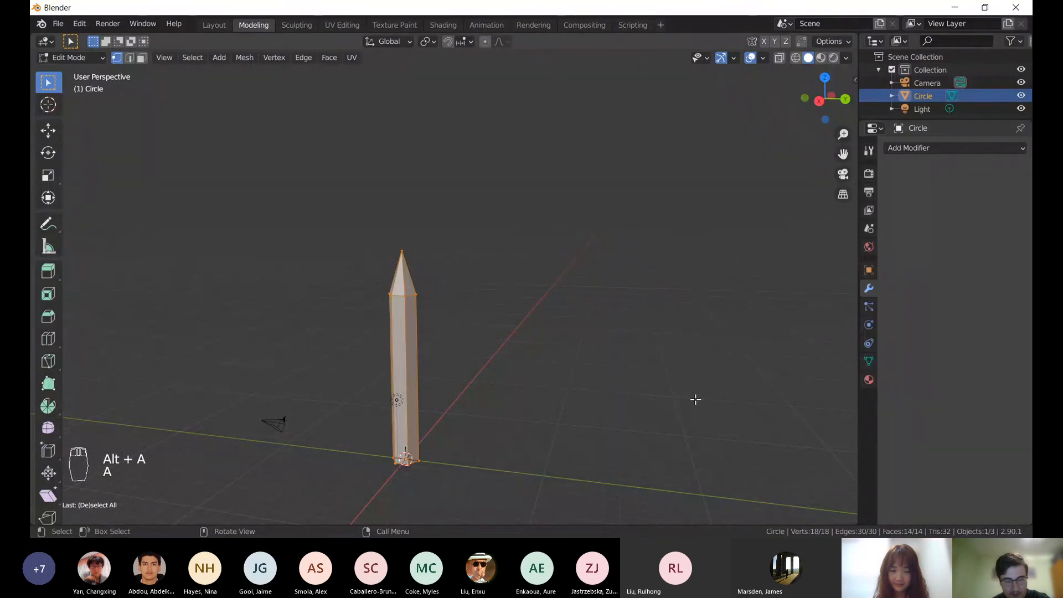
key(s)
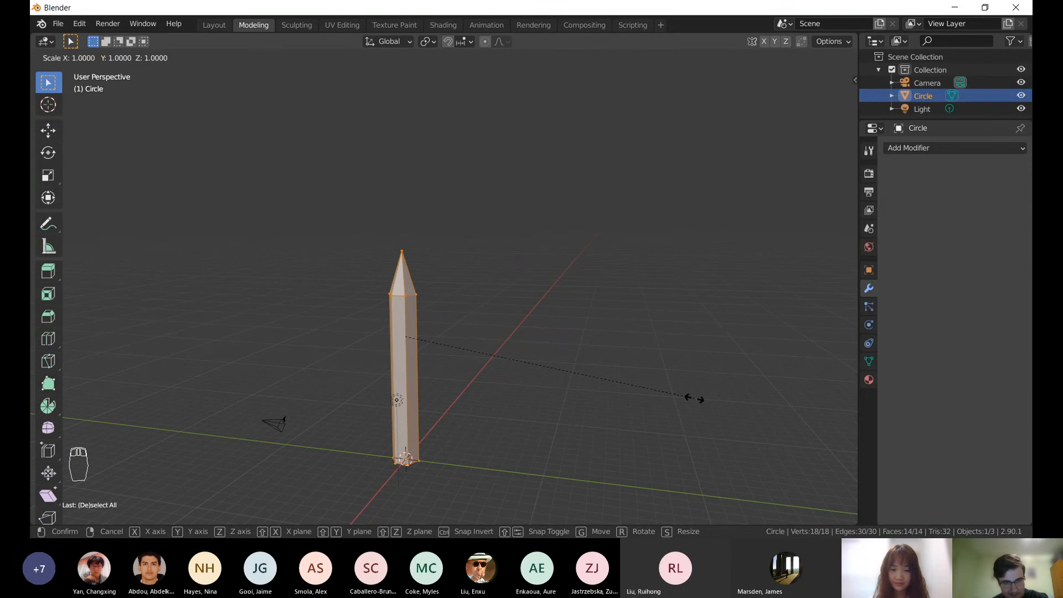
key(shift+z)
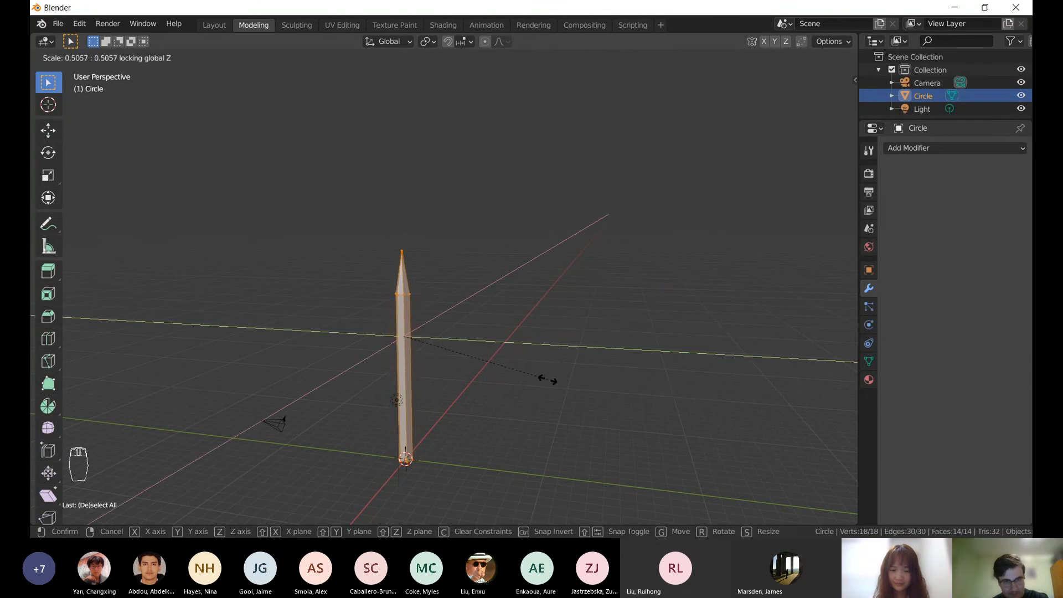
click(584, 388)
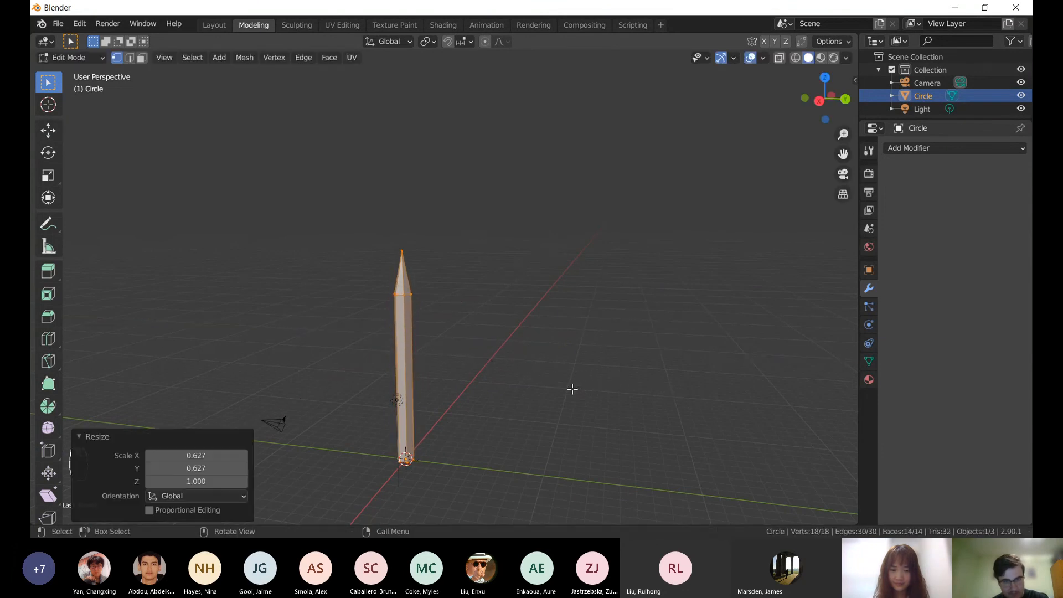
mouse_move(572, 389)
middle_down()
mouse_move(527, 385)
mouse_move(581, 393)
mouse_move(328, 375)
mouse_move(604, 382)
mouse_move(500, 349)
mouse_move(517, 430)
mouse_move(569, 398)
middle_up()
scroll(582, 392, up, 4)
scroll(582, 393, up, 1)
scroll(581, 393, down, 3)
click(560, 391)
scroll(596, 387, down, 4)
- Return to Object Mode and rotate the pencil 90° about the global X axis
key(Tab)
key(r)
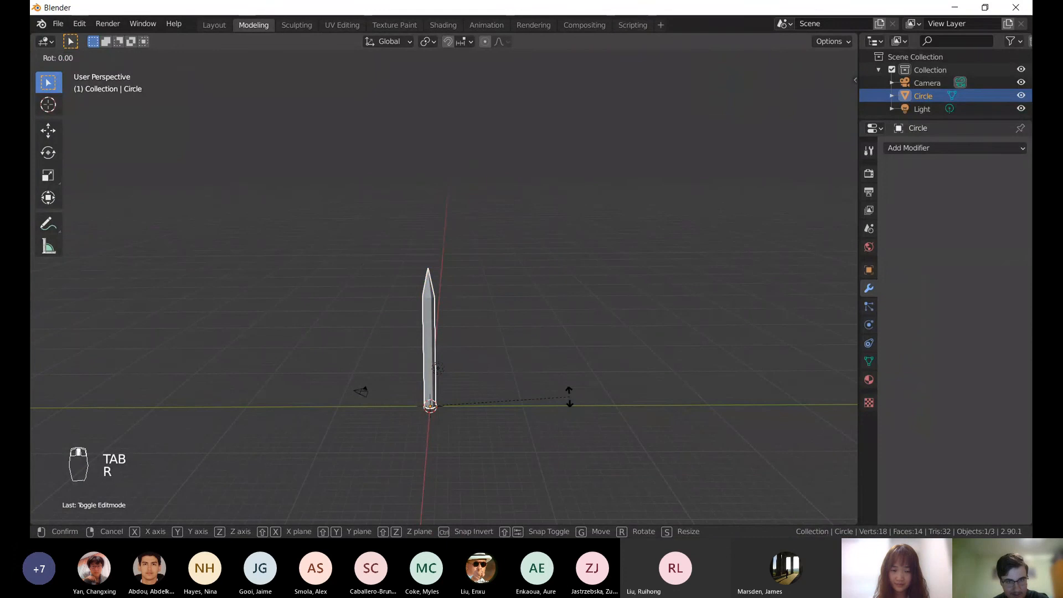
key(x)
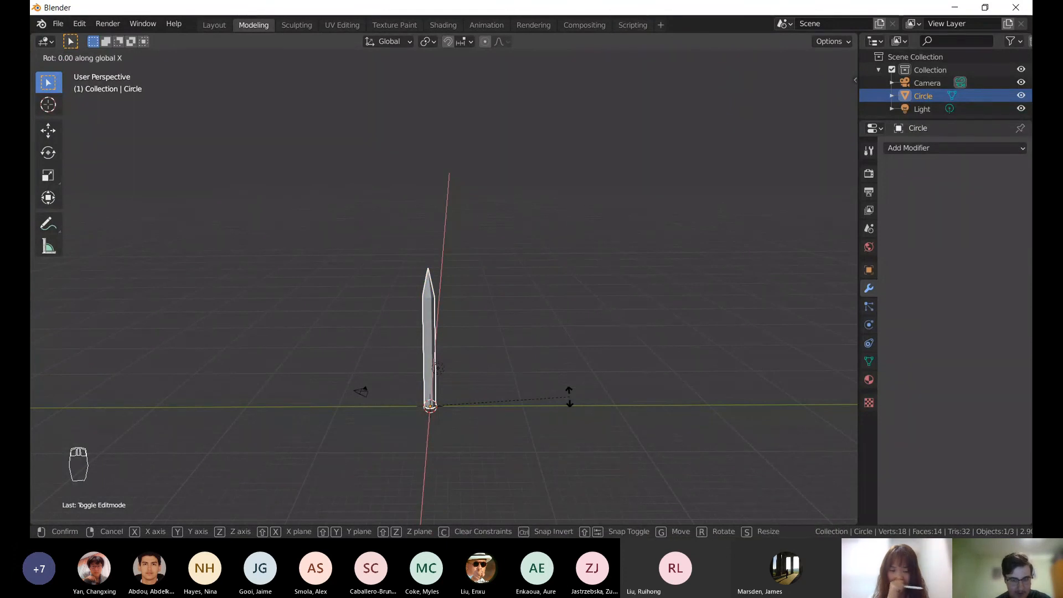
text(90)
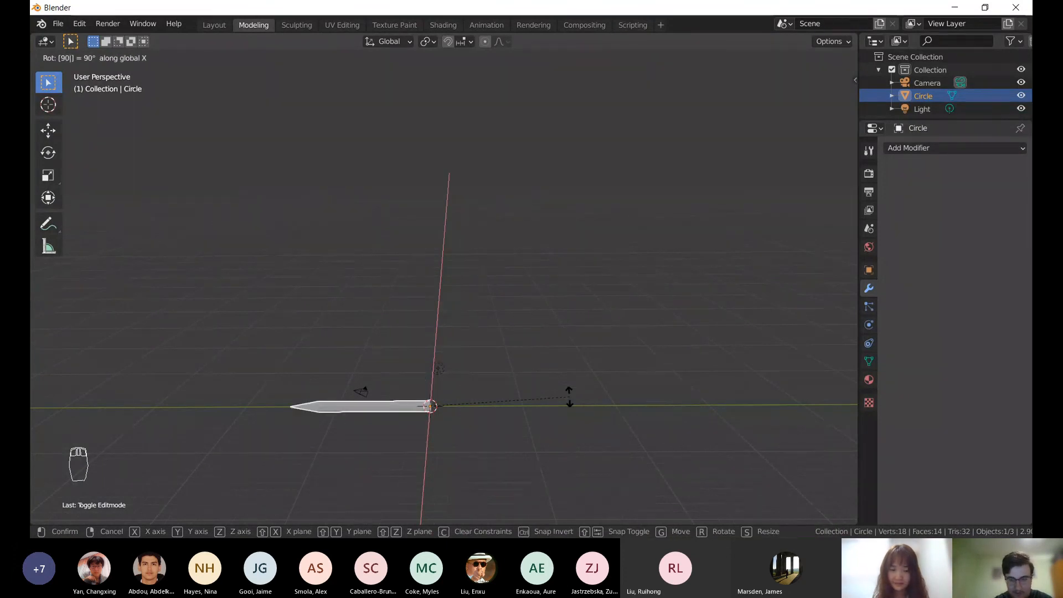
key(Return)
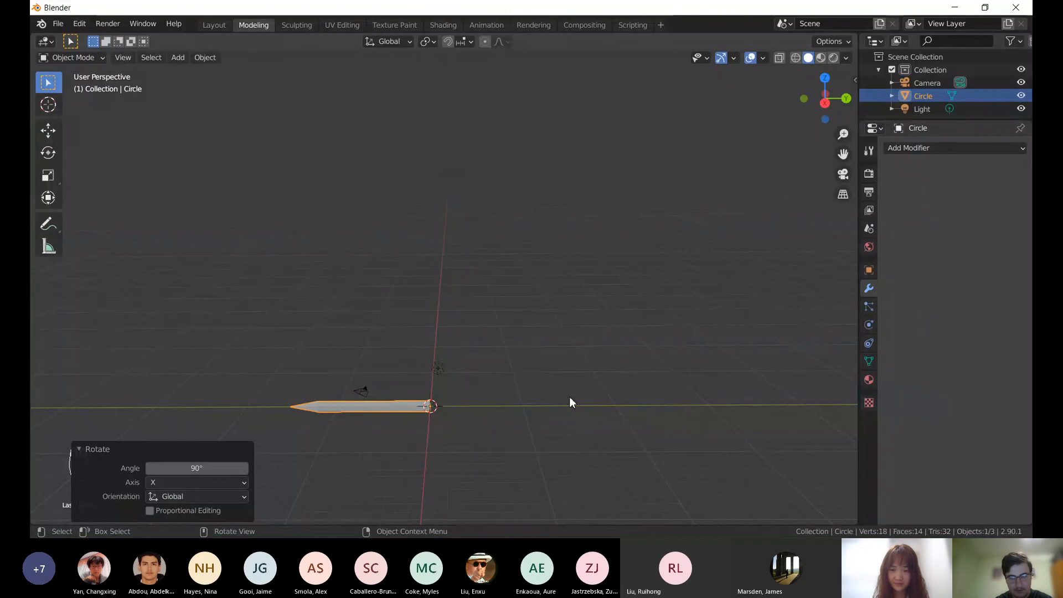
- Move the pencil about -14.243 m along the global X axis
shift+middle_drag(347, 398, 416, 342)
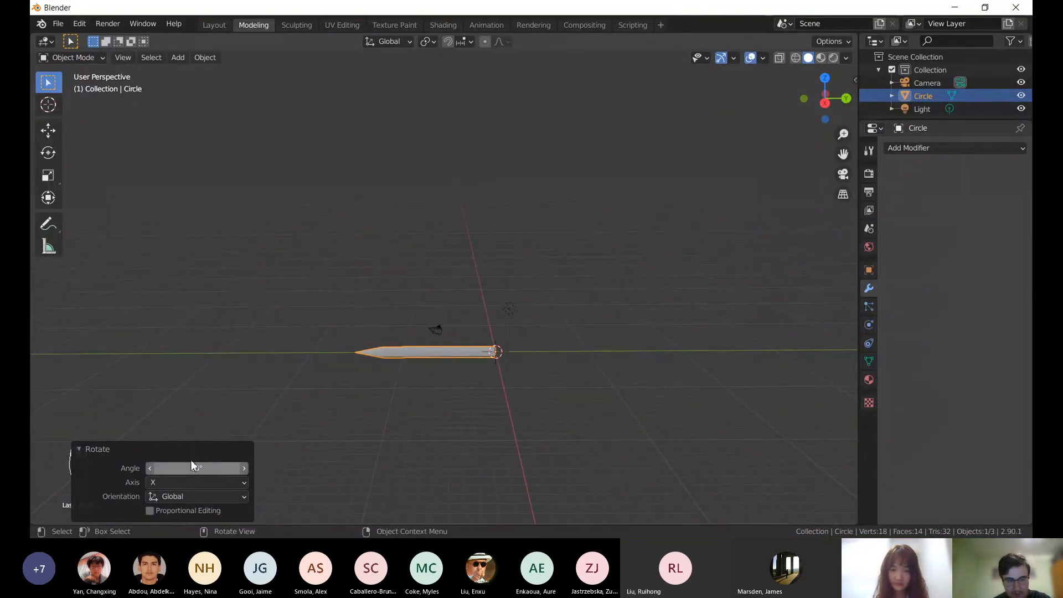
key(g)
key(x)
click(406, 353)
scroll(441, 320, up, 5)
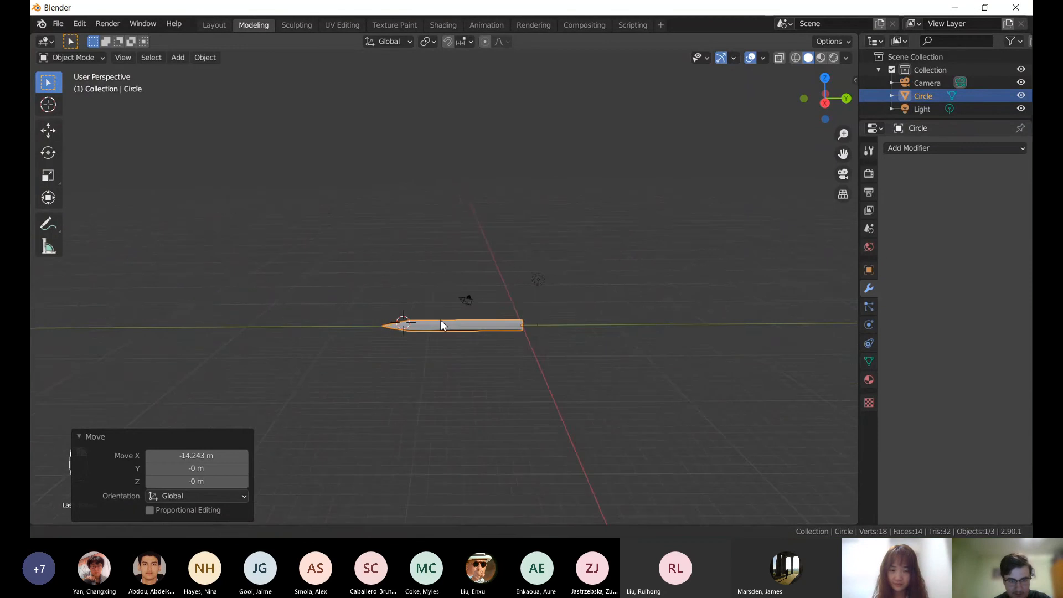
middle_drag(469, 377, 433, 315)
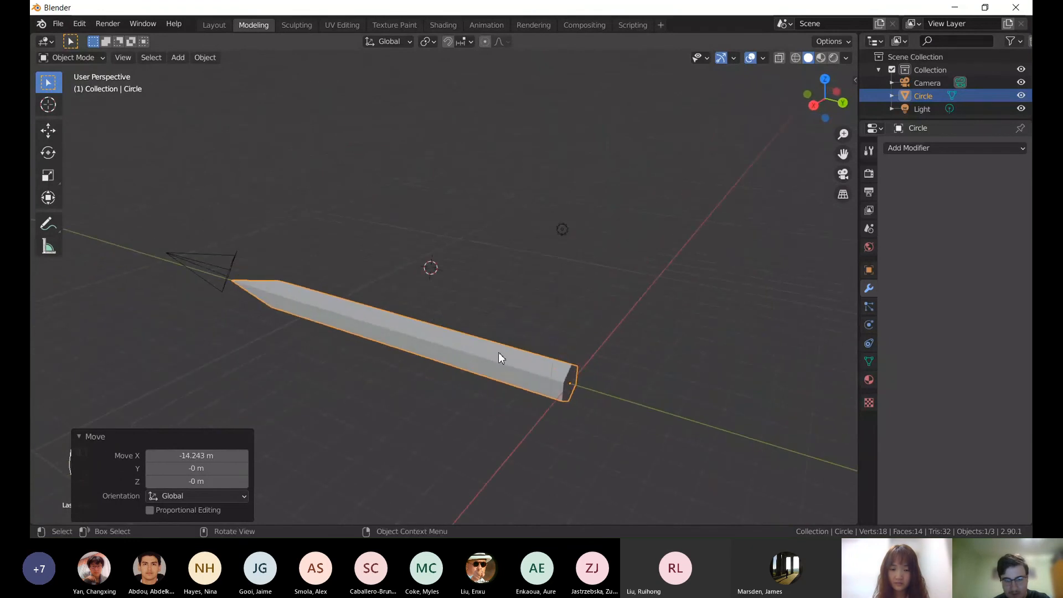
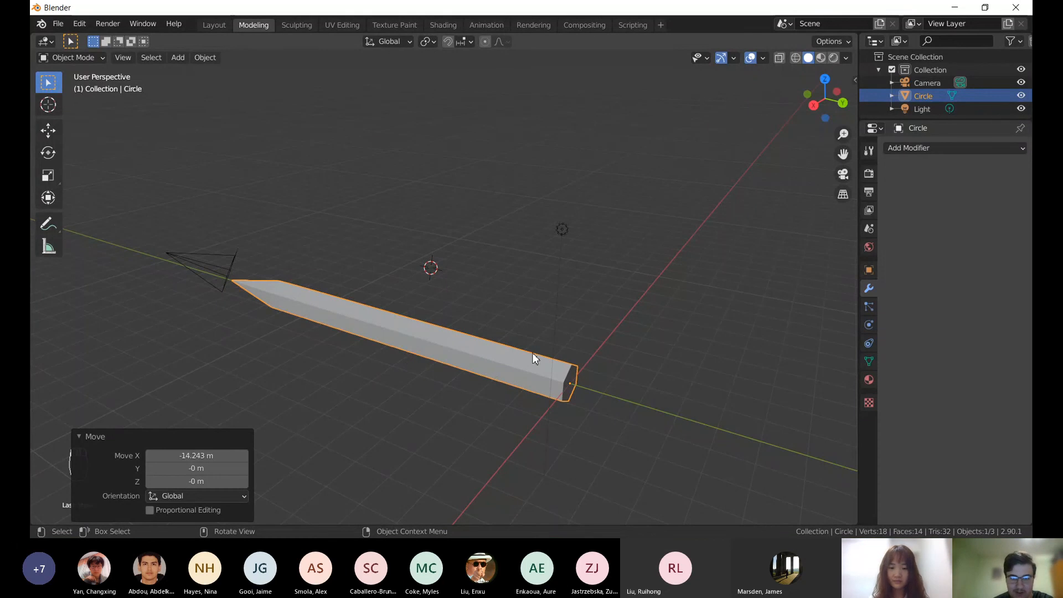
- Try rotating the pencil freely about the origin at its flat end, then cancel the rotation
middle_drag(487, 340, 408, 318)
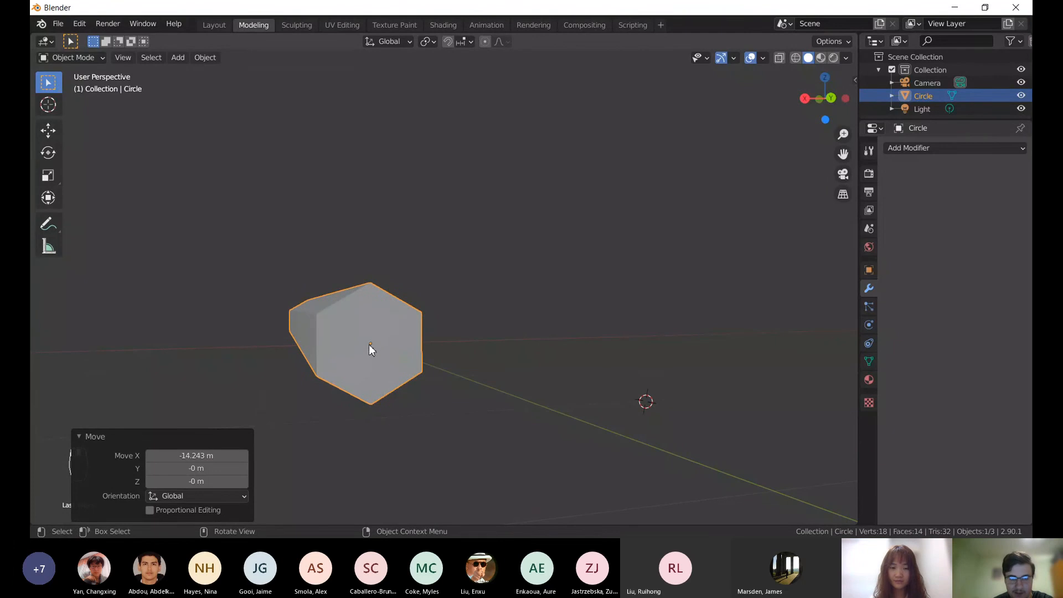
middle_drag(374, 344, 417, 337)
scroll(441, 395, down, 6)
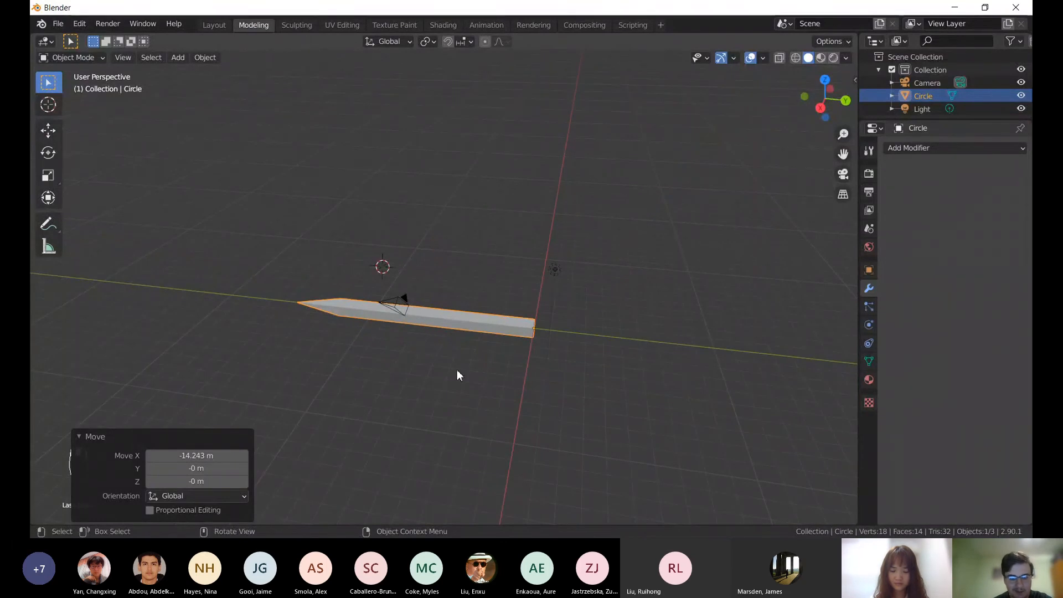
key(r)
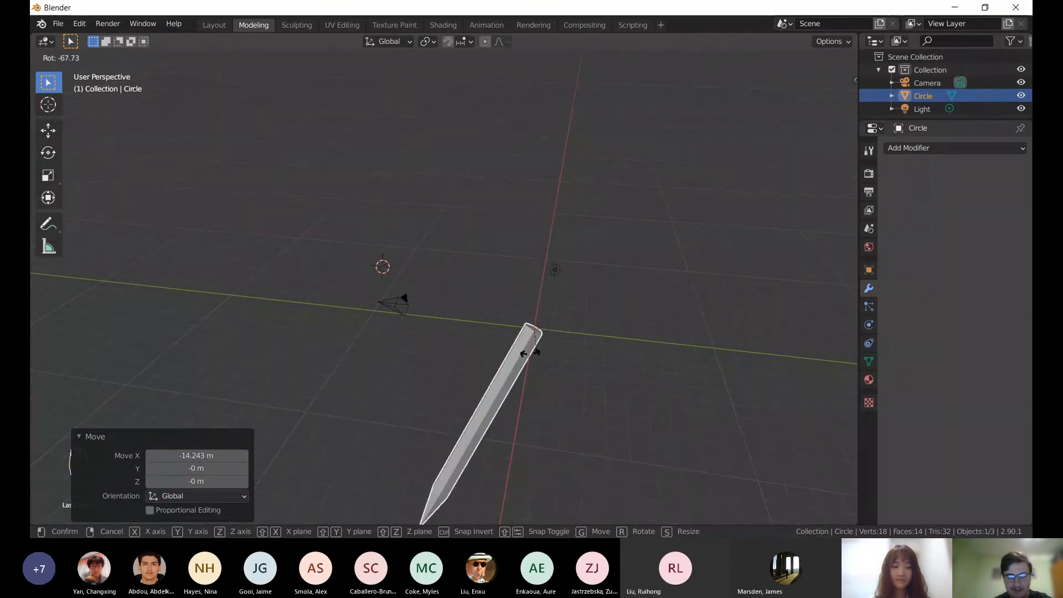
click(480, 325)
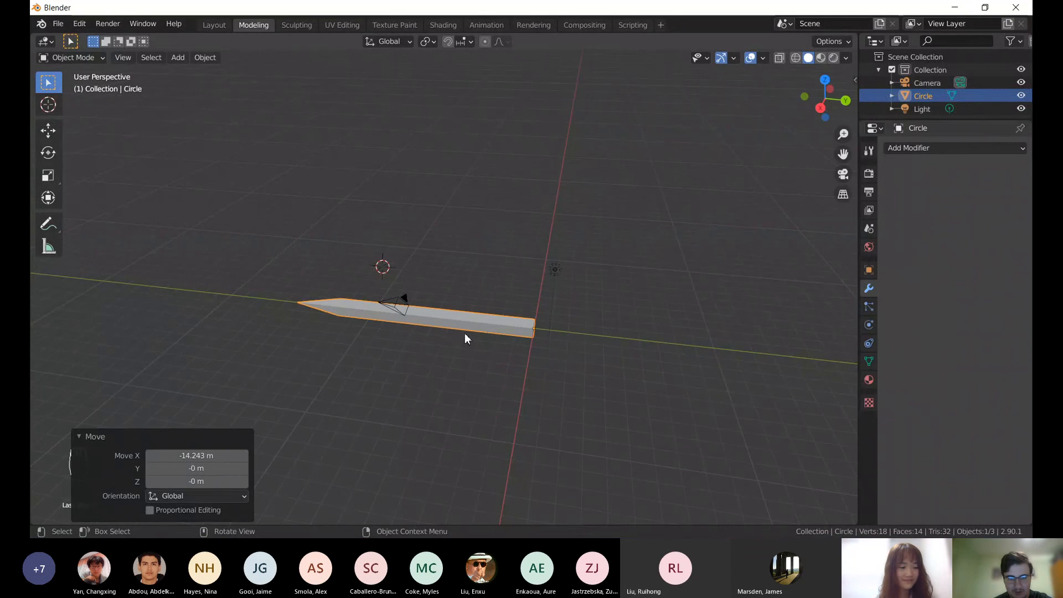
- Set the pencil's origin to its geometry with Origin to Geometry
scroll(464, 333, up, 4)
middle_drag(397, 347, 661, 350)
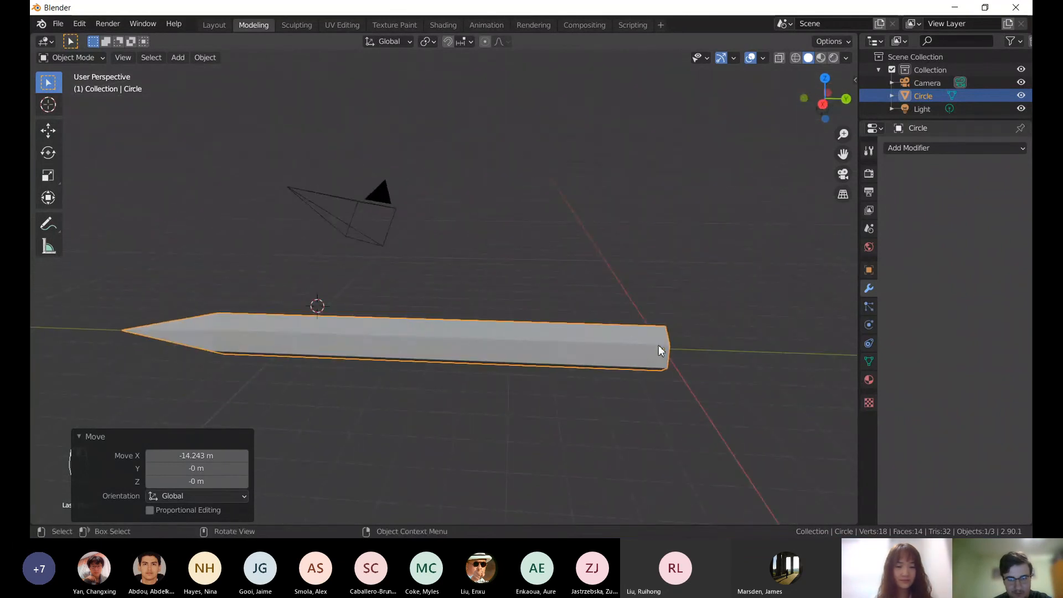
right_click(432, 345)
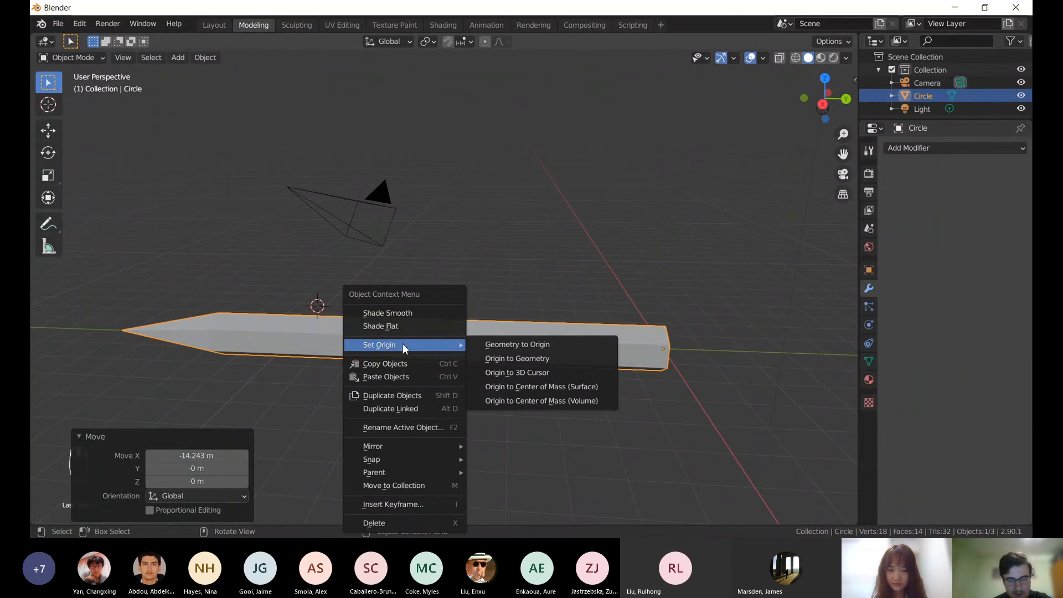
click(513, 359)
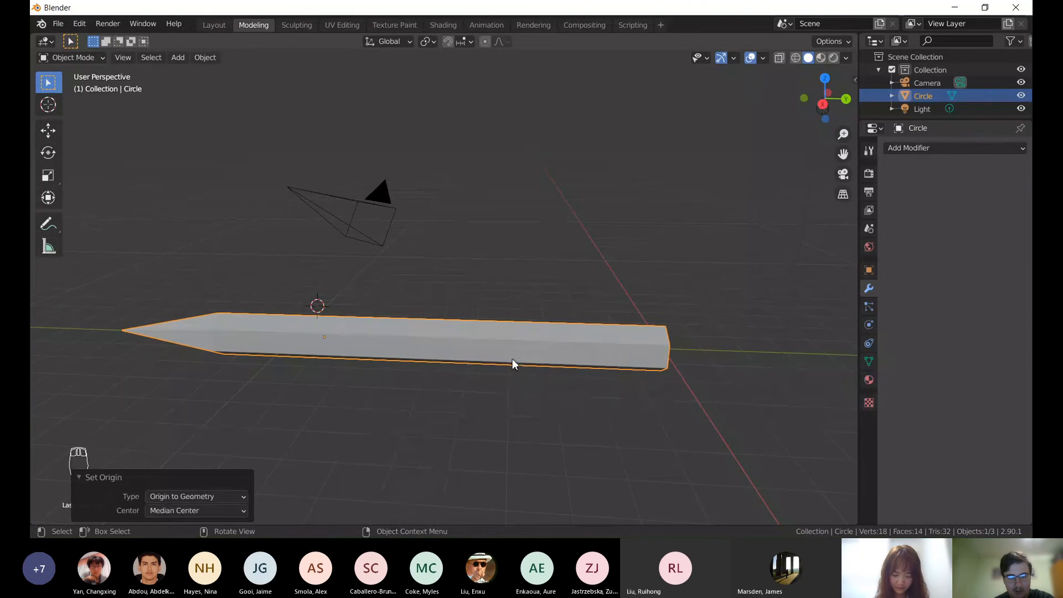
- Try rotating the pencil freely about its new origin, then cancel the rotation
mouse_move(427, 349)
middle_down()
mouse_move(368, 415)
mouse_move(281, 422)
mouse_move(297, 451)
mouse_move(335, 442)
mouse_move(339, 397)
mouse_move(433, 331)
middle_up()
scroll(390, 341, up, 4)
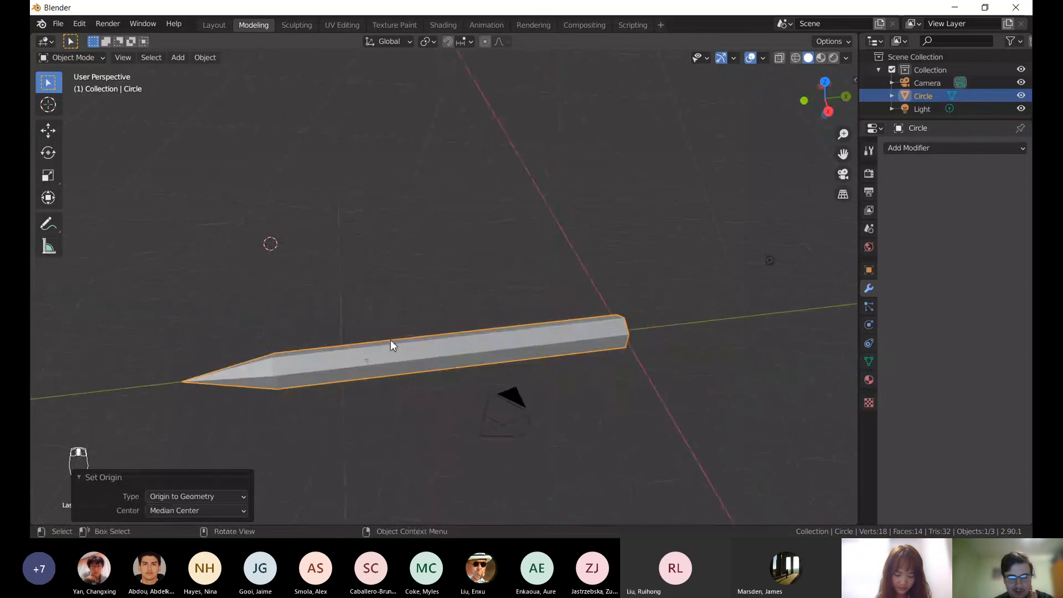
key(r)
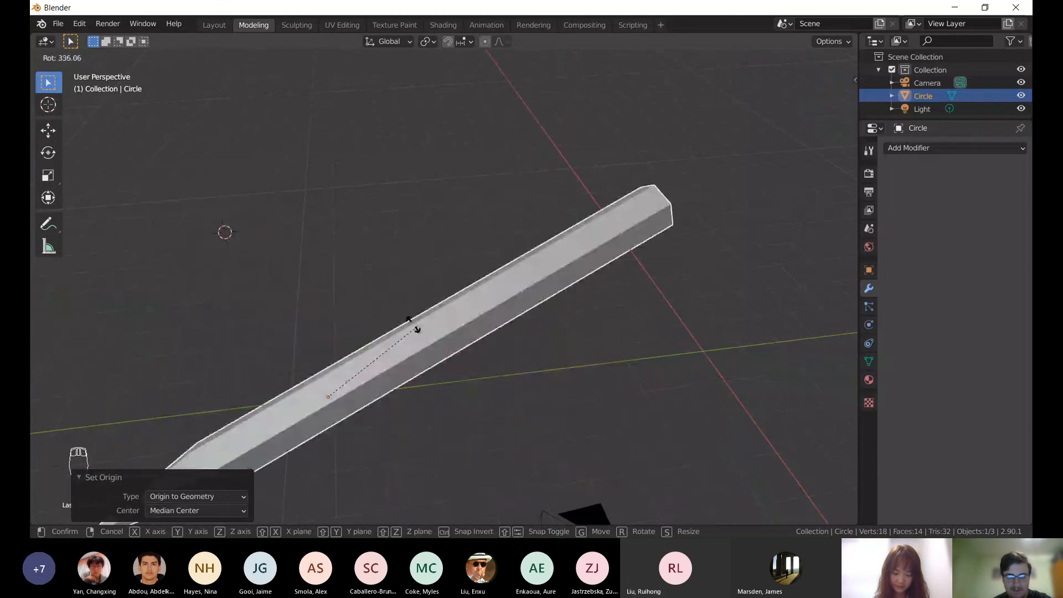
click(404, 343)
- Duplicate the pencil, offset the copy about -4.24 m in X, -1.99 m in Y and 3.31 m in Z, then undo the duplication
middle_drag(405, 345, 501, 291)
scroll(496, 287, up, 3)
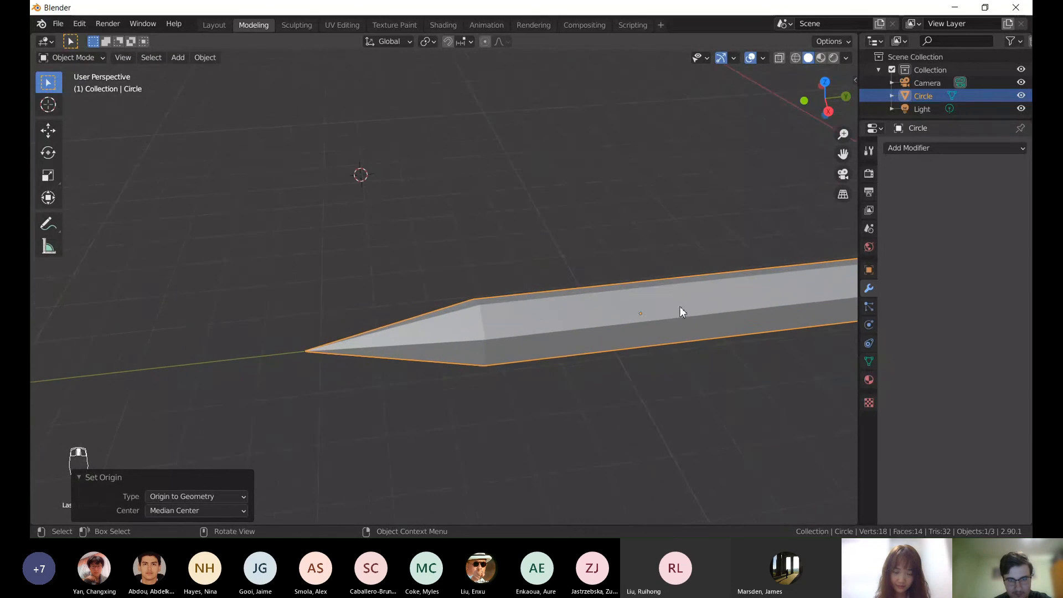
middle_drag(680, 308, 624, 311)
scroll(541, 303, down, 3)
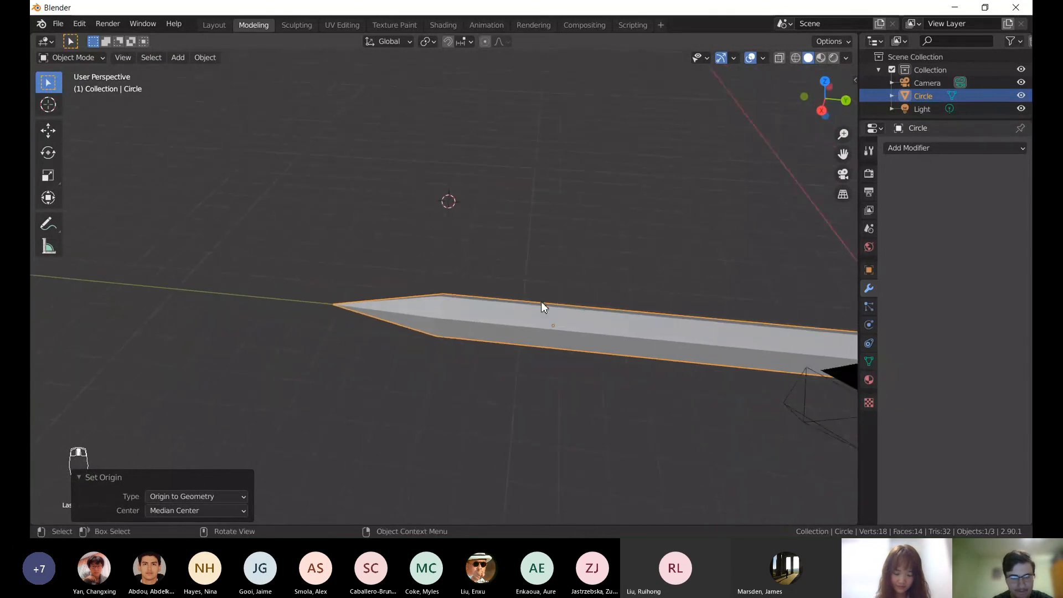
middle_drag(509, 316, 477, 332)
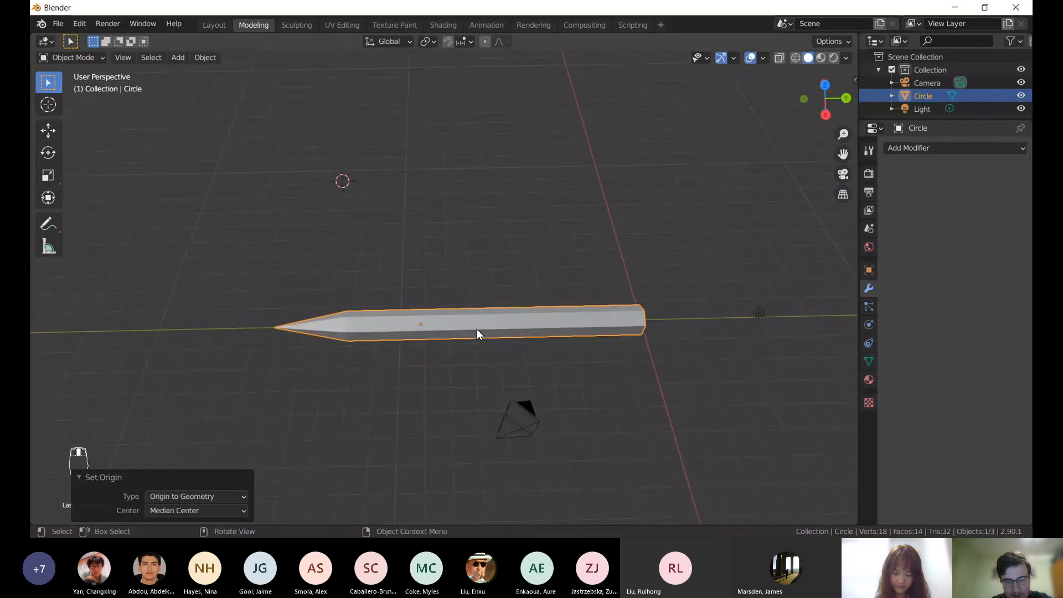
middle_drag(410, 332, 443, 317)
click(206, 59)
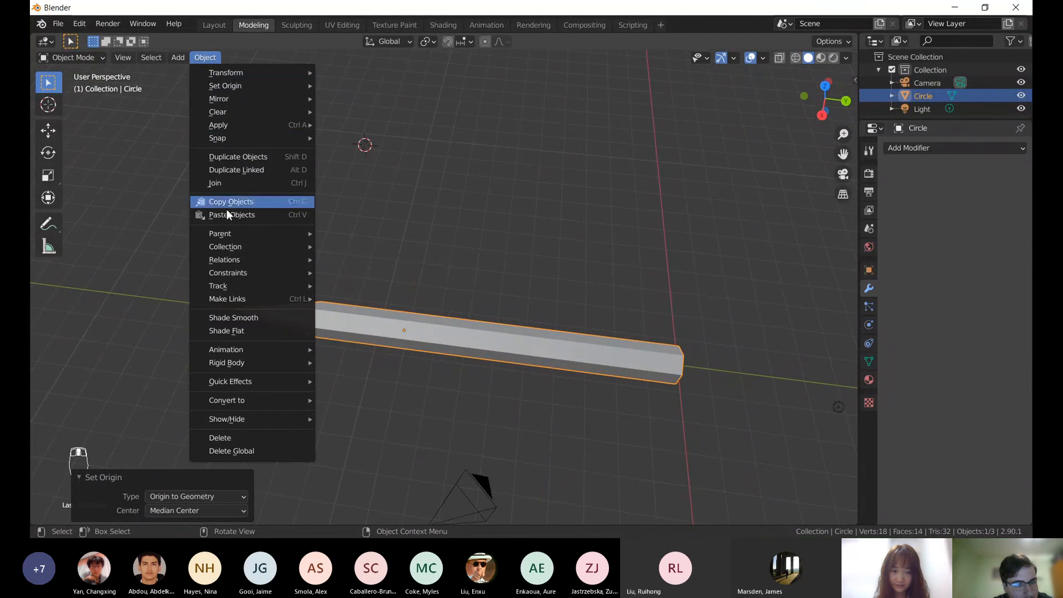
click(238, 156)
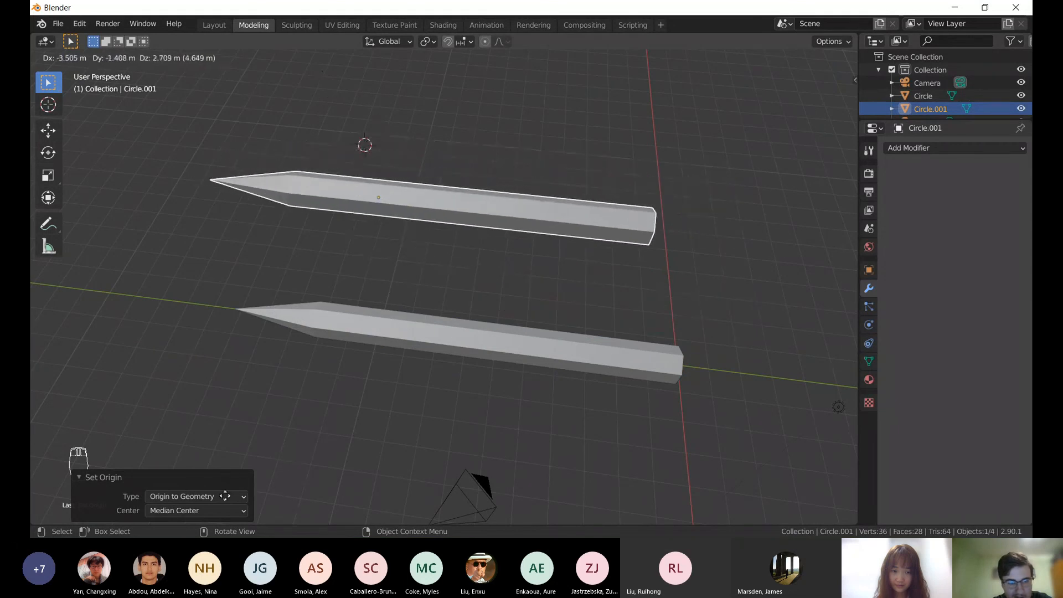
click(200, 469)
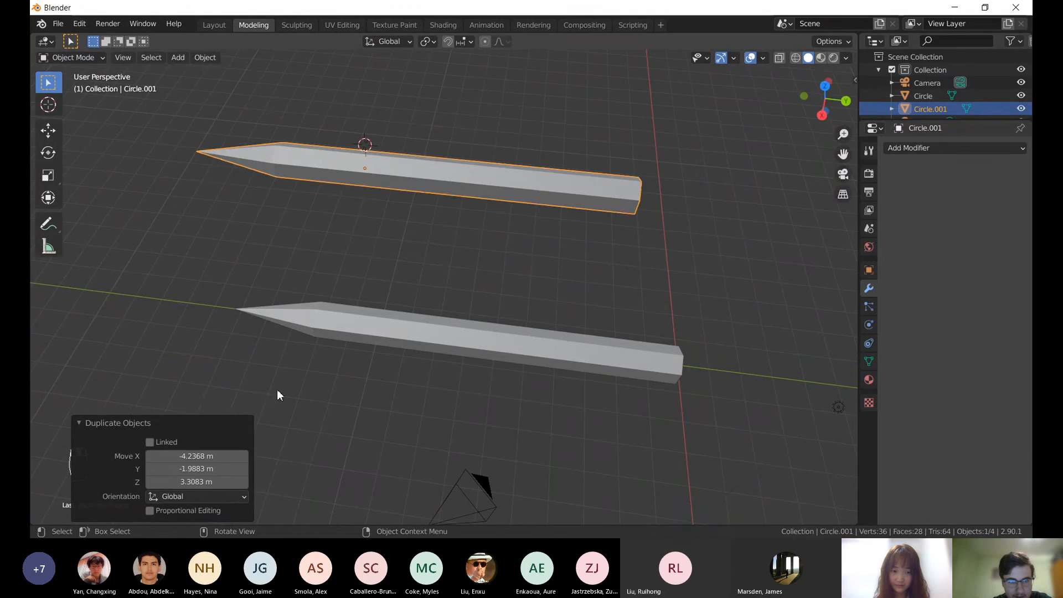
middle_drag(277, 389, 362, 367)
key(ctrl+z)
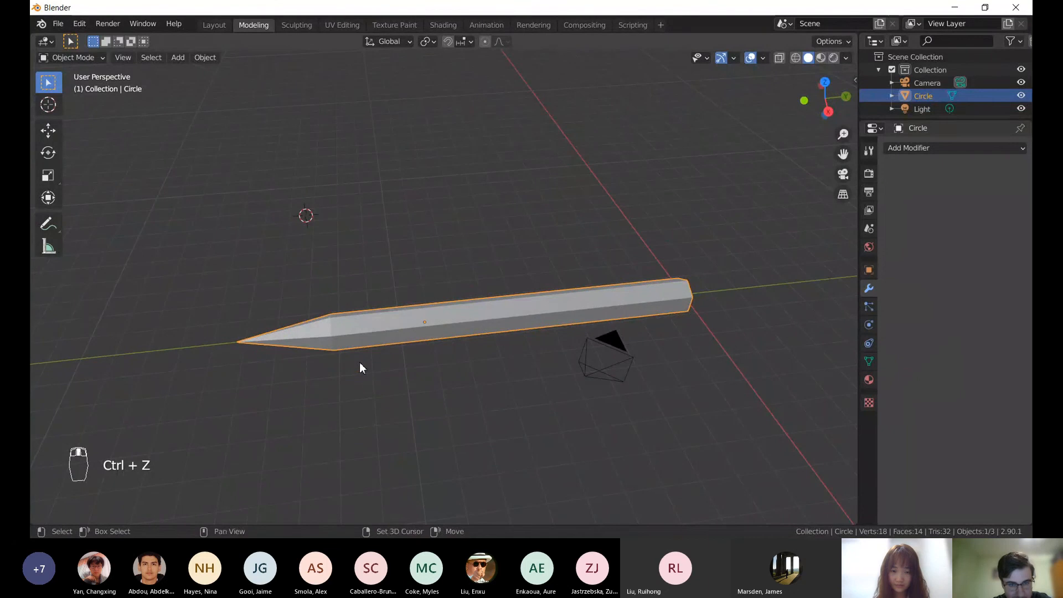
- Duplicate the pencil and leave the copy in place exactly over the original
key(shift+d)
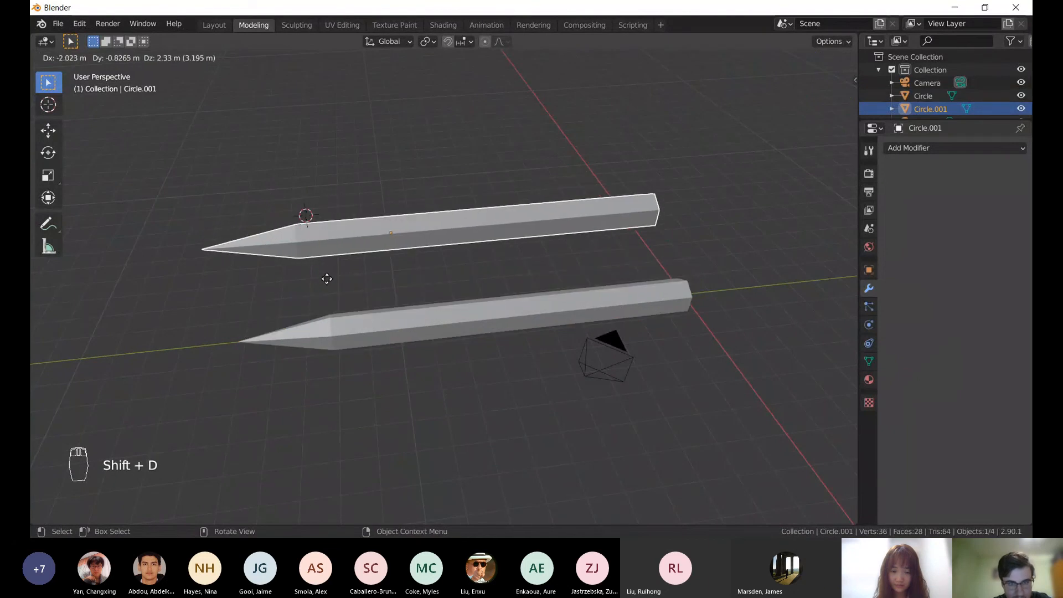
right_click(221, 231)
mouse_move(460, 291)
middle_down()
mouse_move(387, 322)
mouse_move(315, 324)
mouse_move(310, 356)
middle_up()
key(g)
key(z)
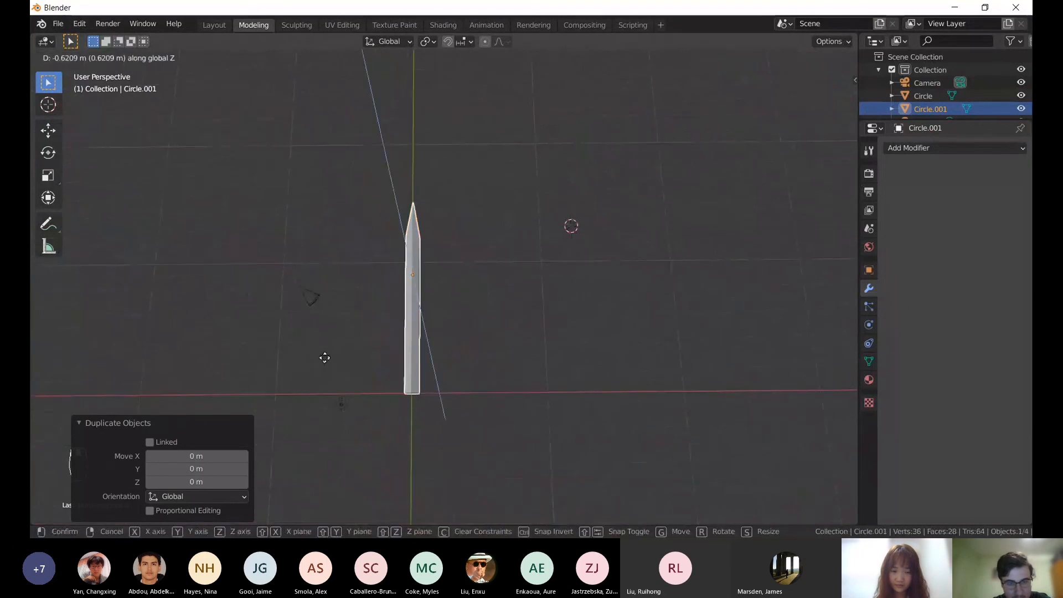
right_click(319, 352)
- Move the duplicated pencil about -5.69 m along the global X axis, beside the original
key(g)
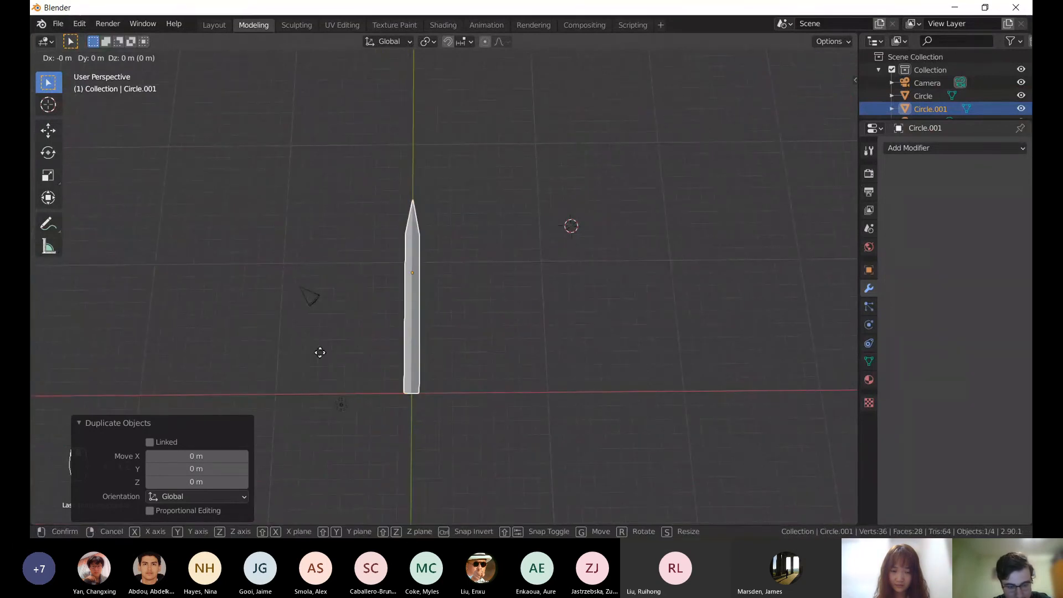
key(x)
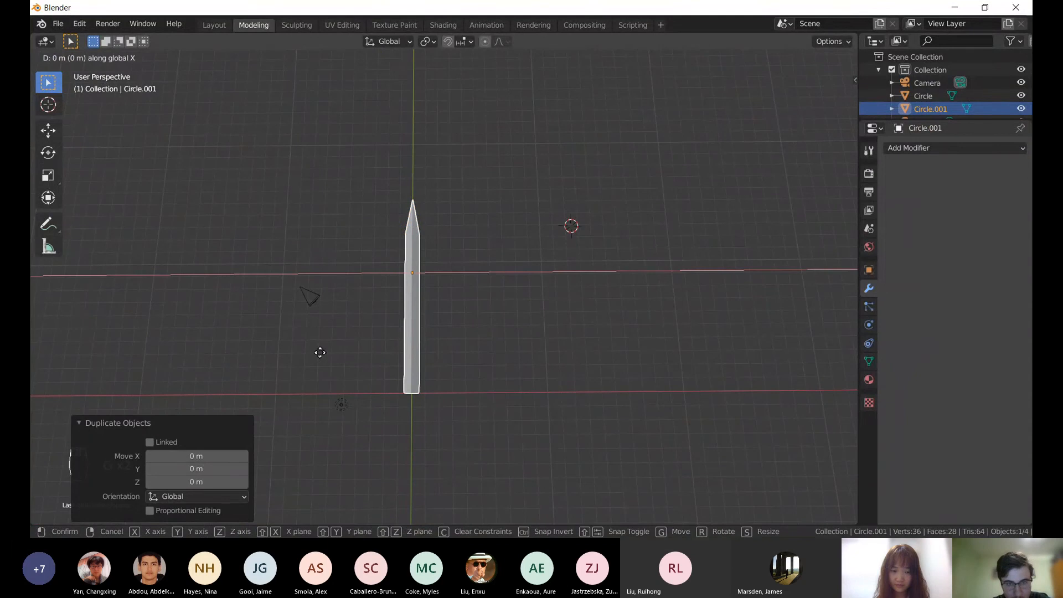
click(392, 350)
mouse_move(456, 350)
middle_down()
mouse_move(547, 284)
mouse_move(492, 266)
mouse_move(527, 258)
middle_up()
scroll(547, 284, up, 5)
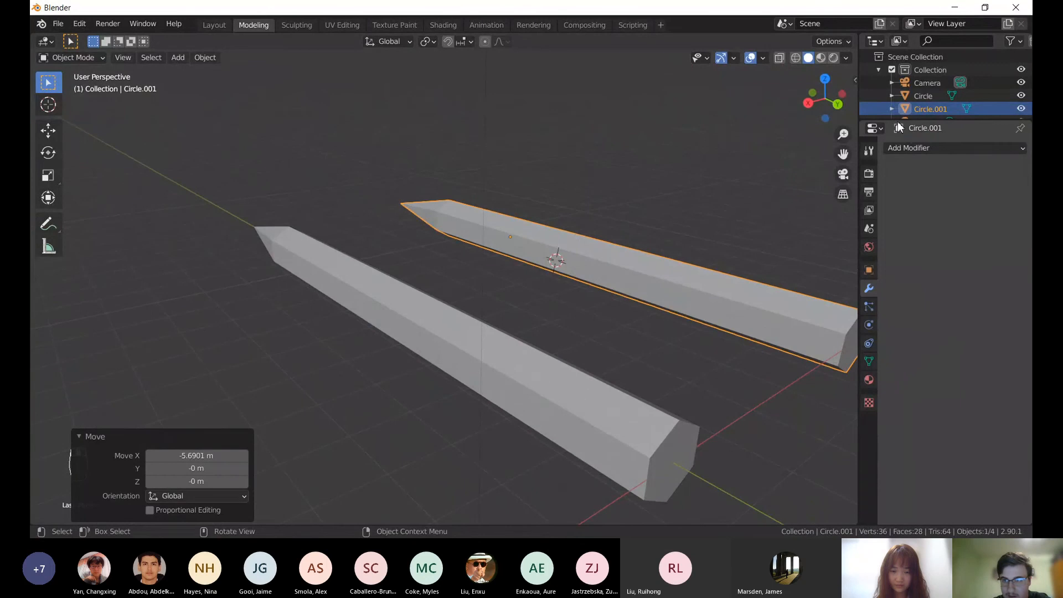
- Enlarge the Outliner to list all scene objects and select Circle, then Circle.001 in it
drag(897, 119, 909, 165)
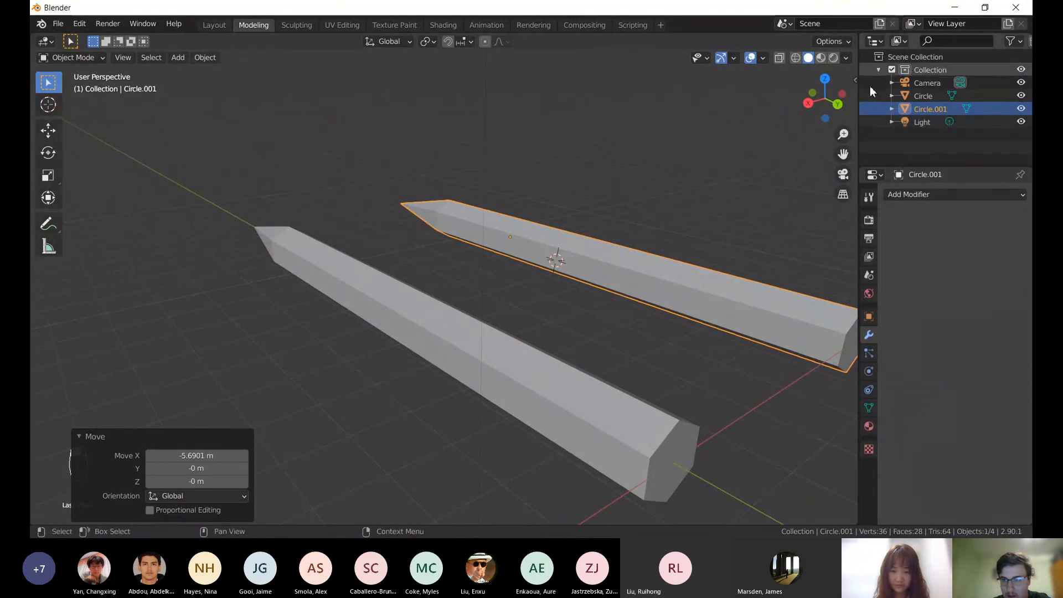
click(925, 97)
click(923, 106)
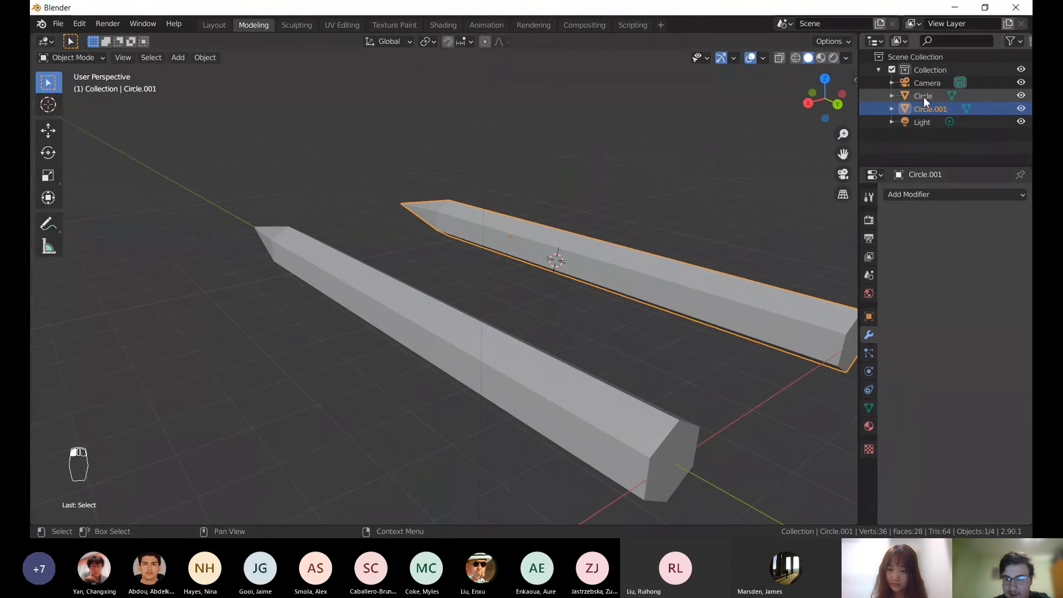
- Rename the Circle object as Pencil and give the duplicated Circle.001 object the name Pencil too
double_click(924, 97)
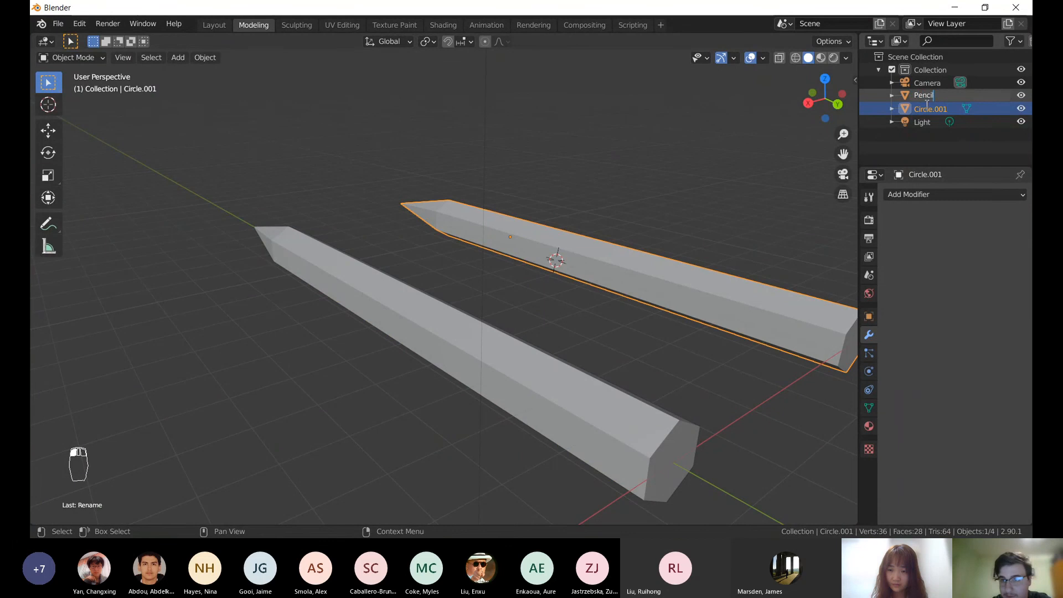
key(Return)
double_click(931, 98)
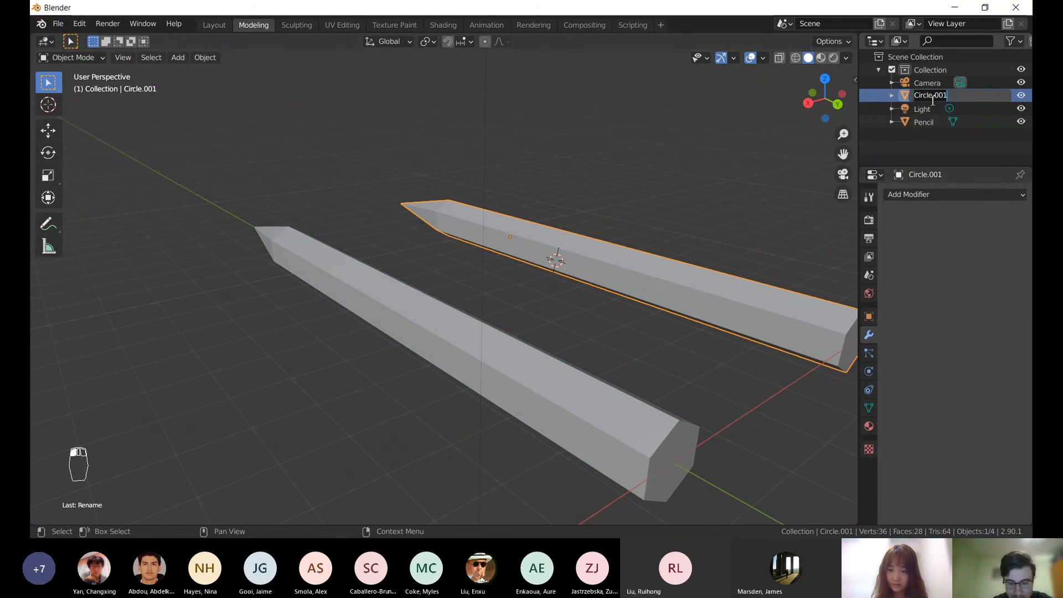
text(P)
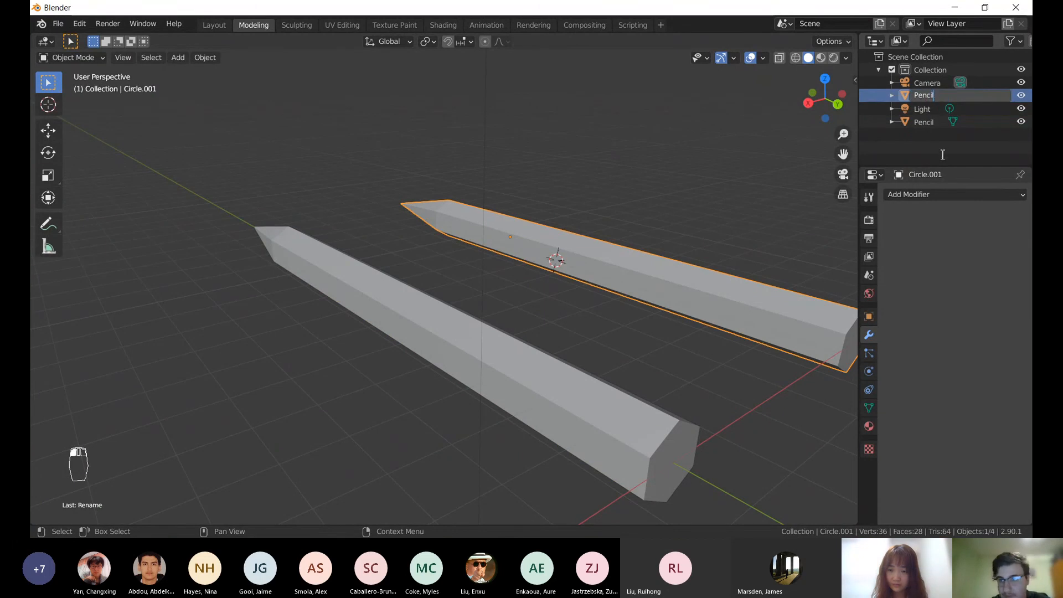
text(encil)
key(Return)
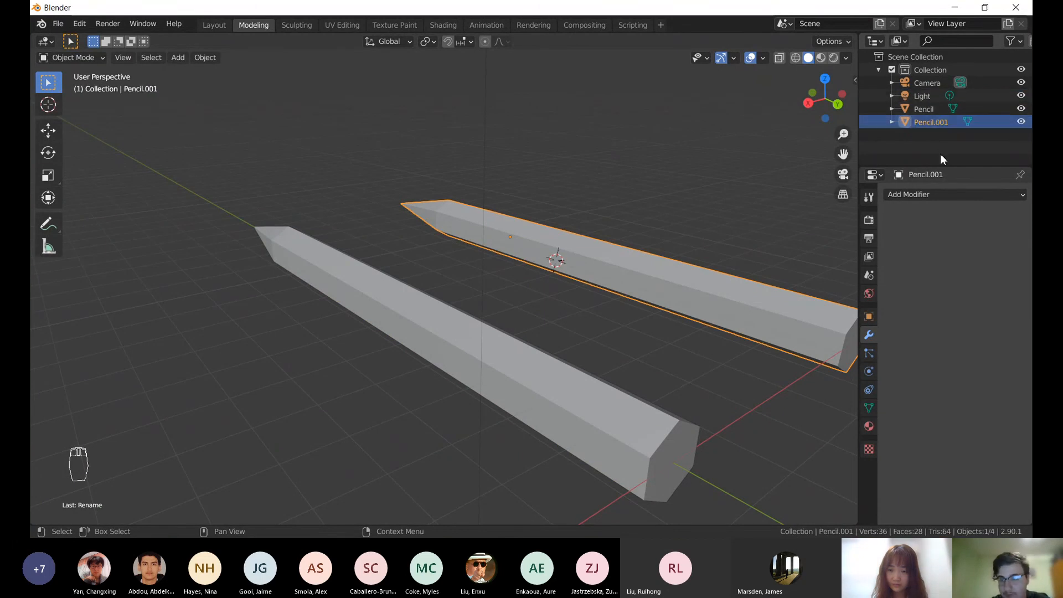
- Rename the duplicated pencil as Pencil 2 and the original as Pencil 1
double_click(939, 122)
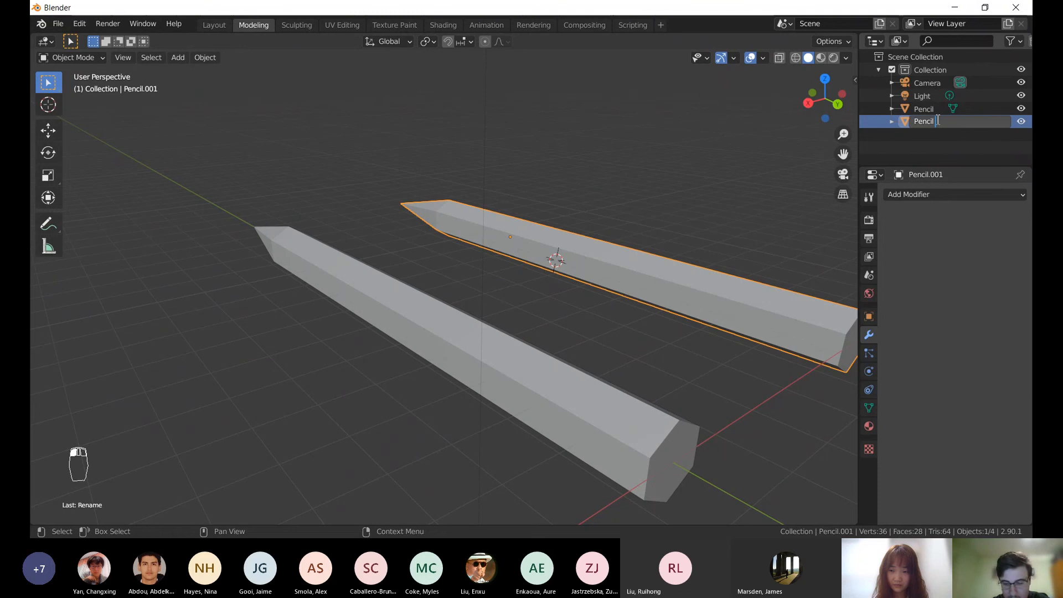
key(Return)
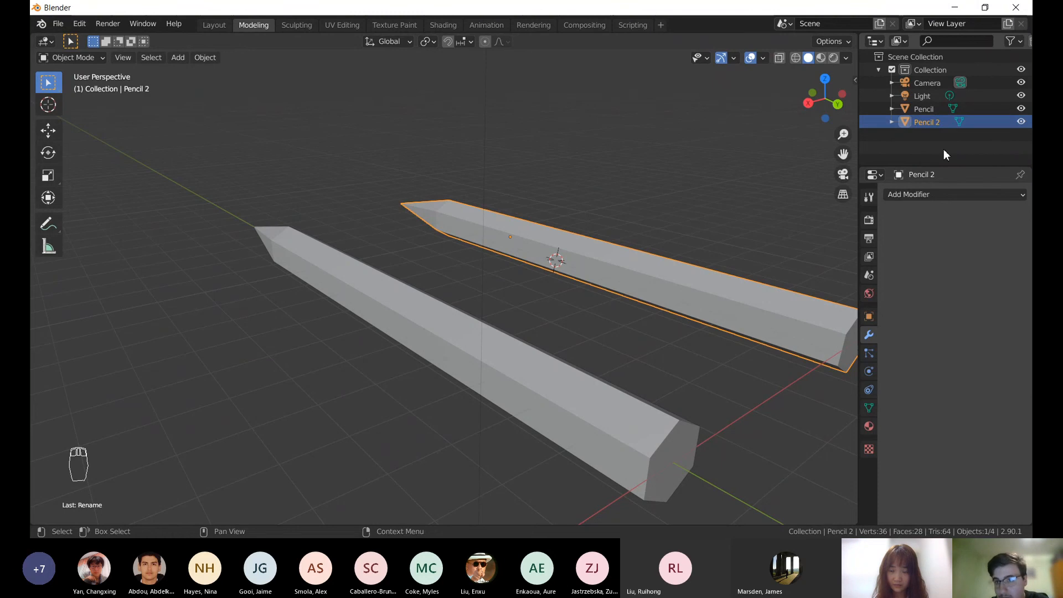
double_click(948, 110)
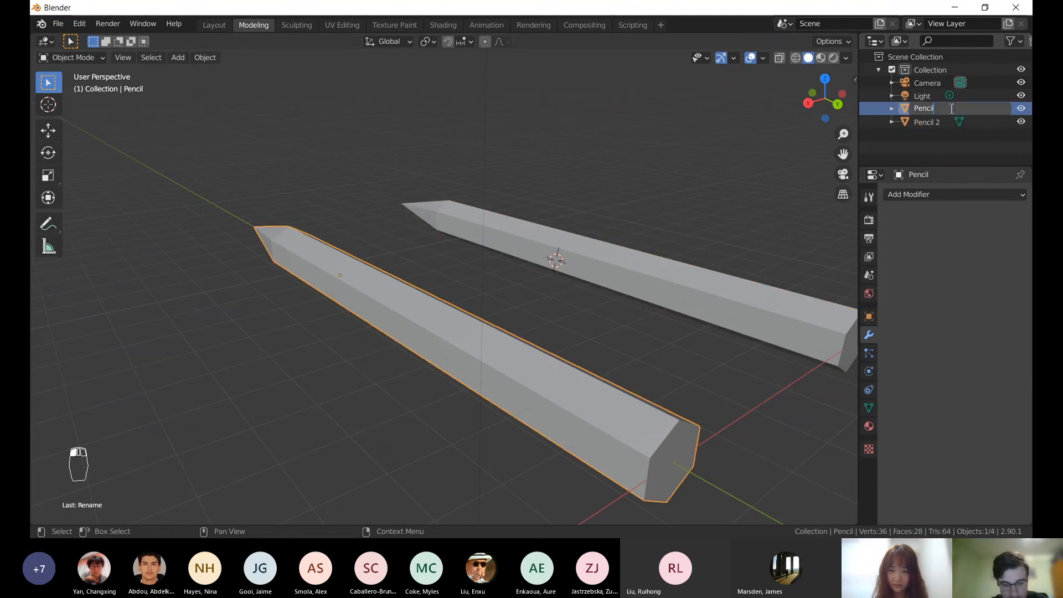
text(1)
key(Return)
- Create a new collection in the scene and name it Pencils
mouse_move(332, 318)
middle_down()
mouse_move(308, 328)
mouse_move(353, 368)
mouse_move(427, 327)
mouse_move(508, 308)
middle_up()
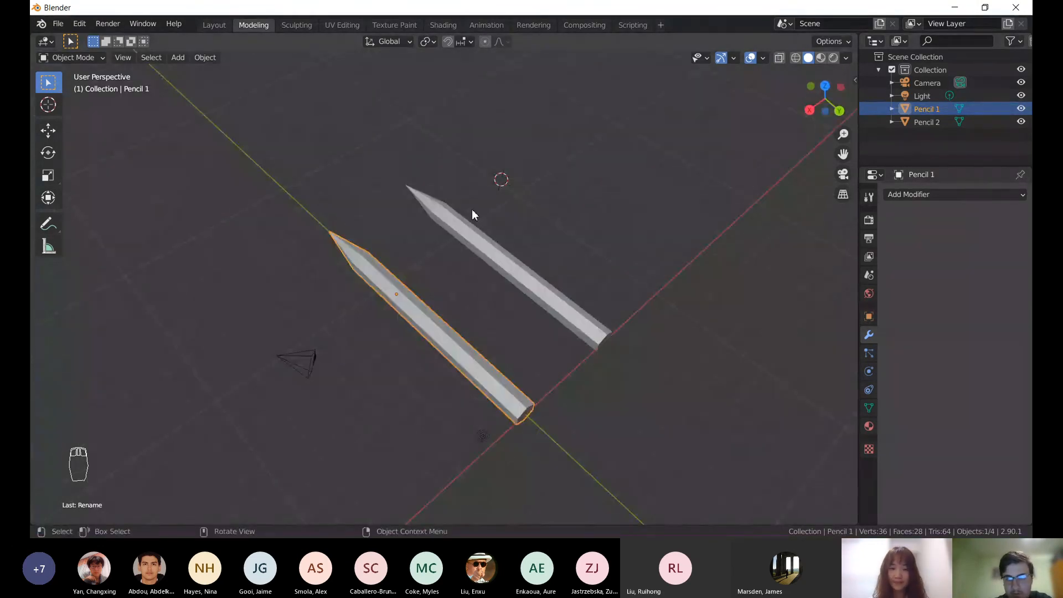
mouse_move(472, 213)
middle_down()
mouse_move(397, 218)
mouse_move(548, 216)
mouse_move(455, 227)
mouse_move(616, 206)
middle_up()
right_click(943, 146)
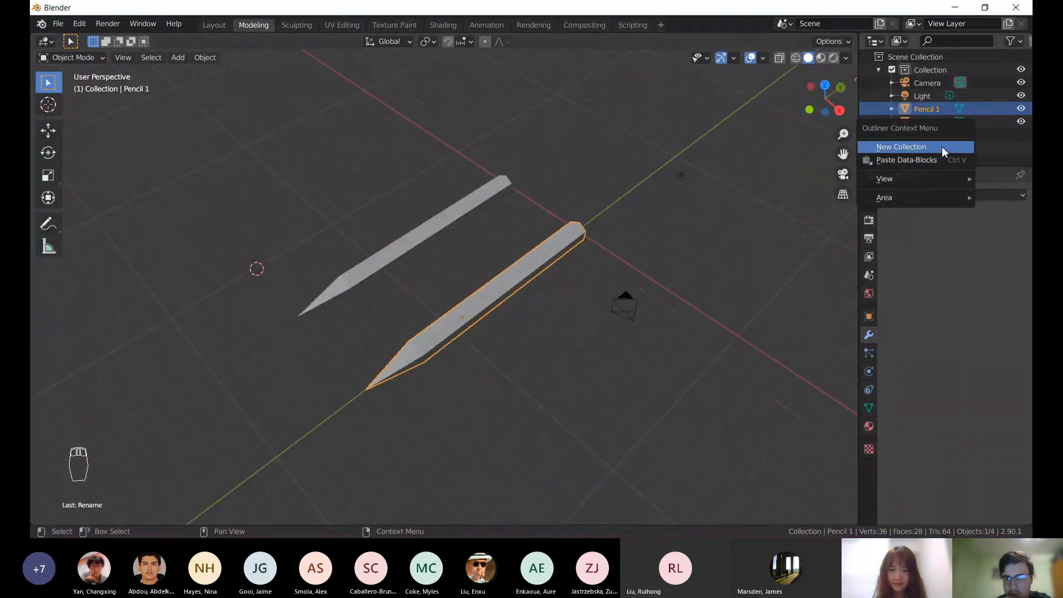
click(943, 146)
click(935, 134)
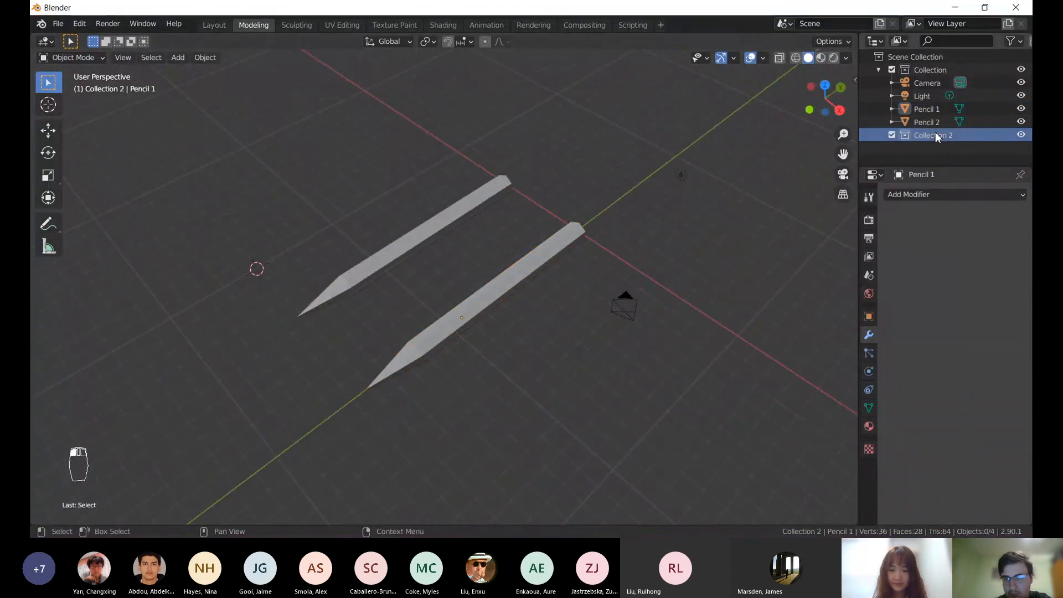
double_click(932, 135)
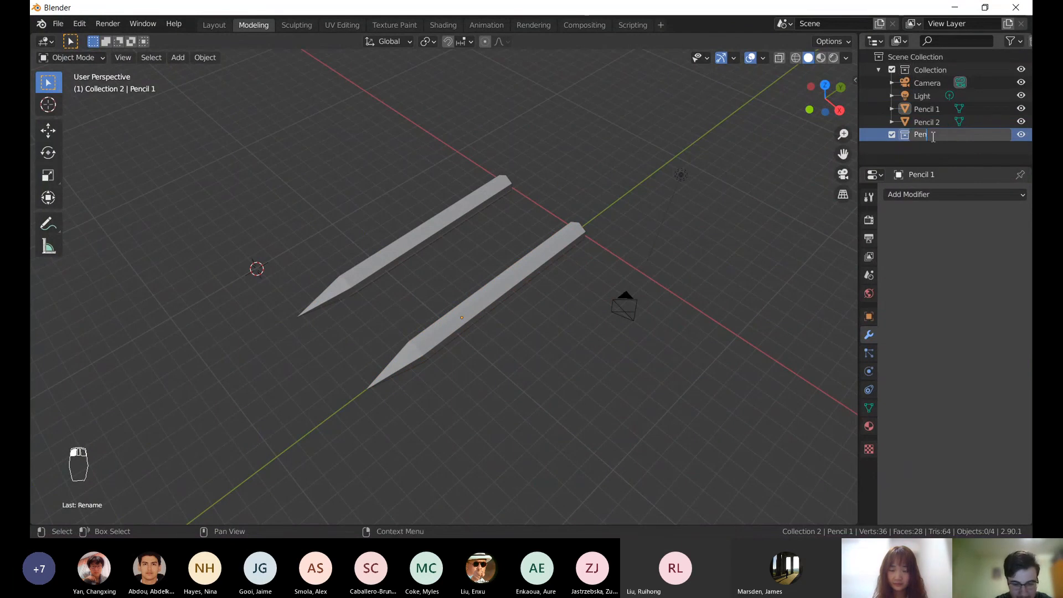
text(cils)
key(Return)
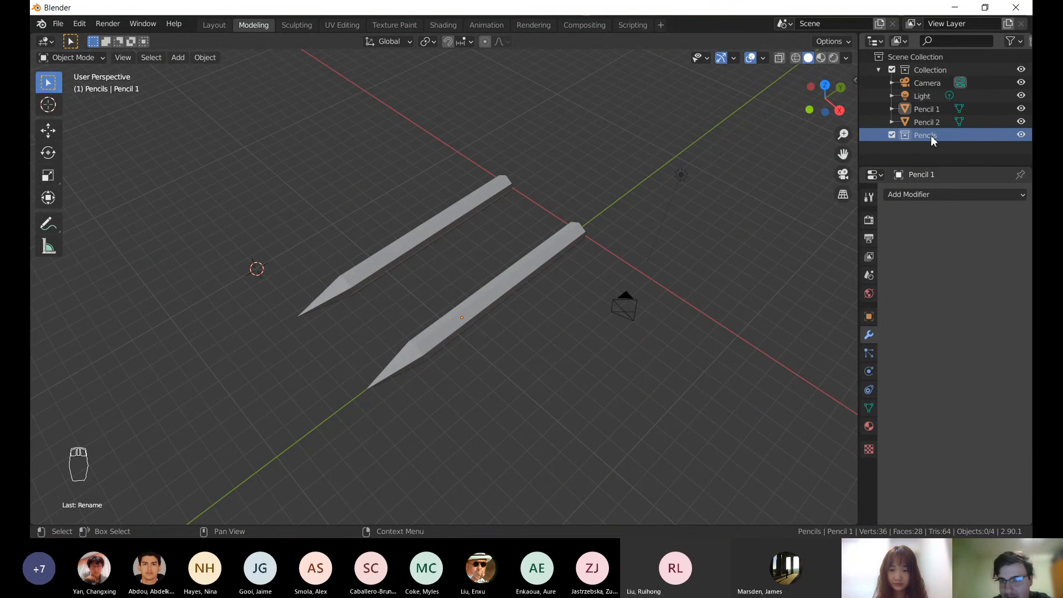
- Select Pencil 1 and Pencil 2 together and move them into the Pencils collection
click(933, 122)
shift+click(925, 110)
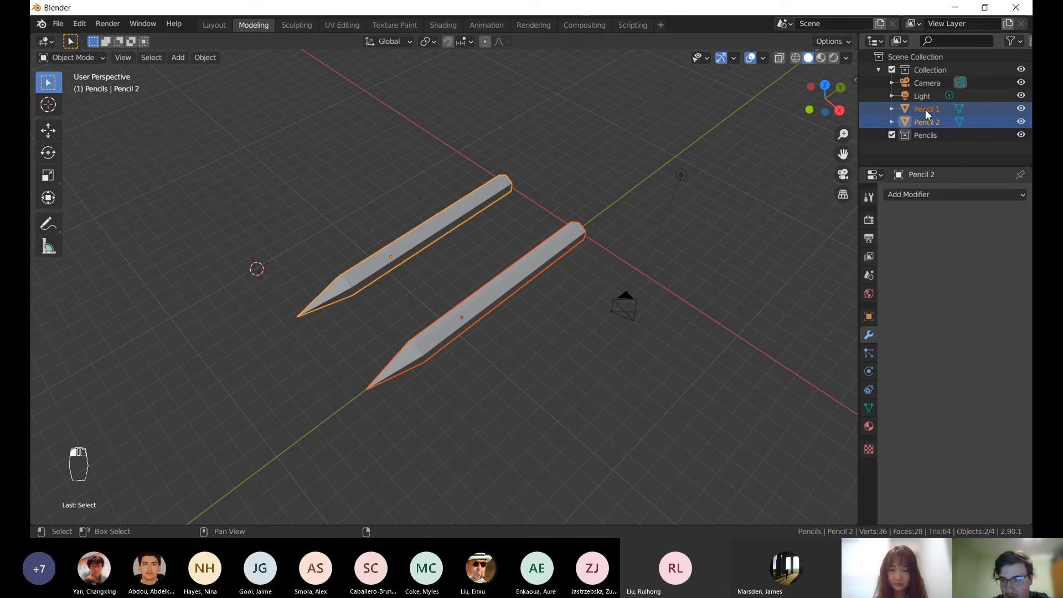
mouse_move(926, 110)
mouse_down()
mouse_move(950, 111)
mouse_move(975, 136)
mouse_move(962, 134)
mouse_up()
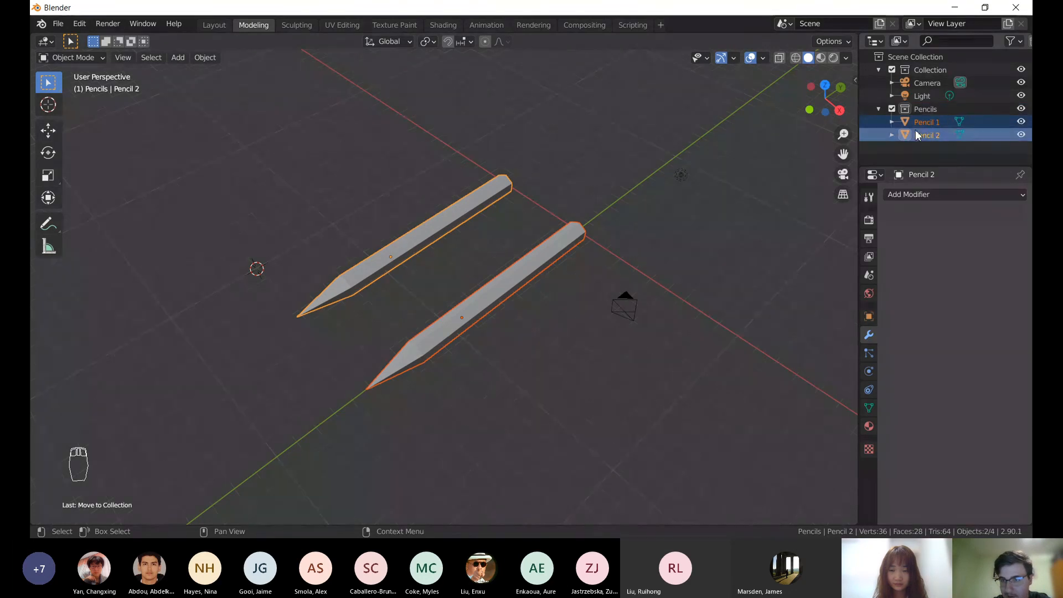
- Collapse and re-expand the Pencils collection, and exclude it from the view layer and include it again twice
click(880, 109)
click(880, 109)
click(892, 109)
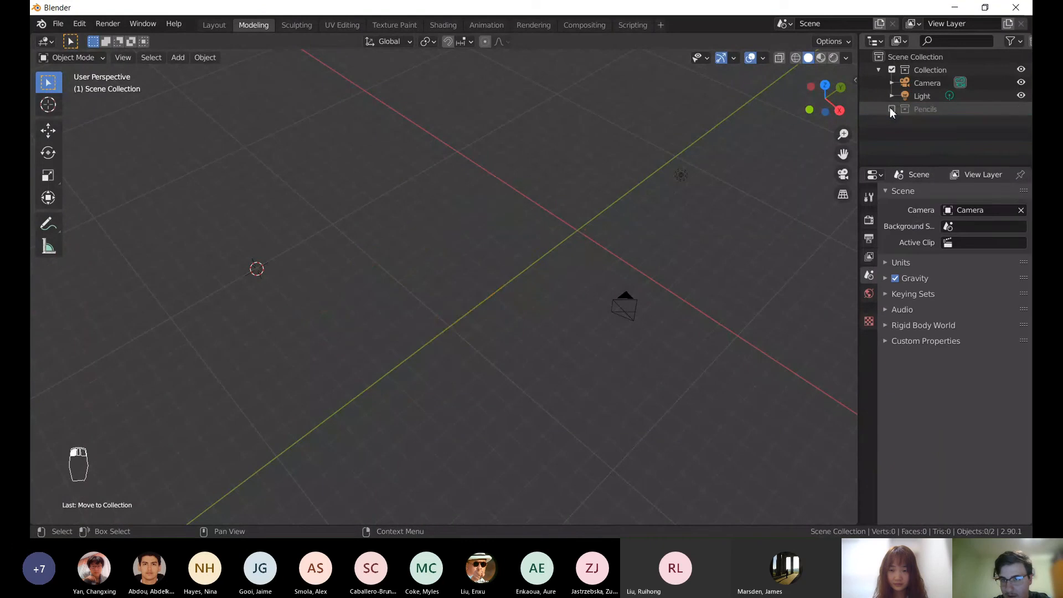
click(892, 109)
click(892, 109)
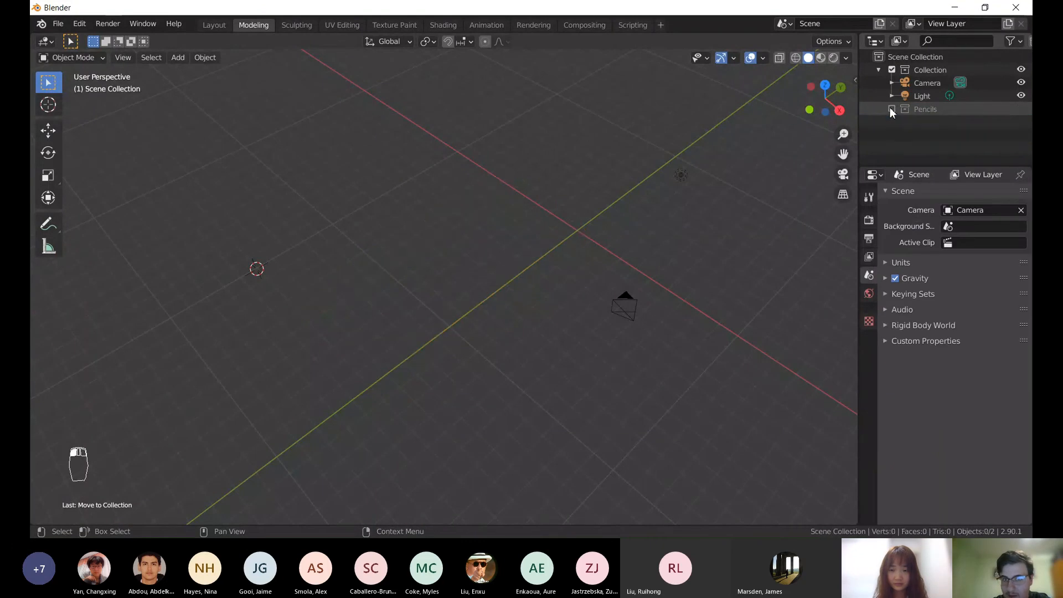
click(892, 109)
click(909, 158)
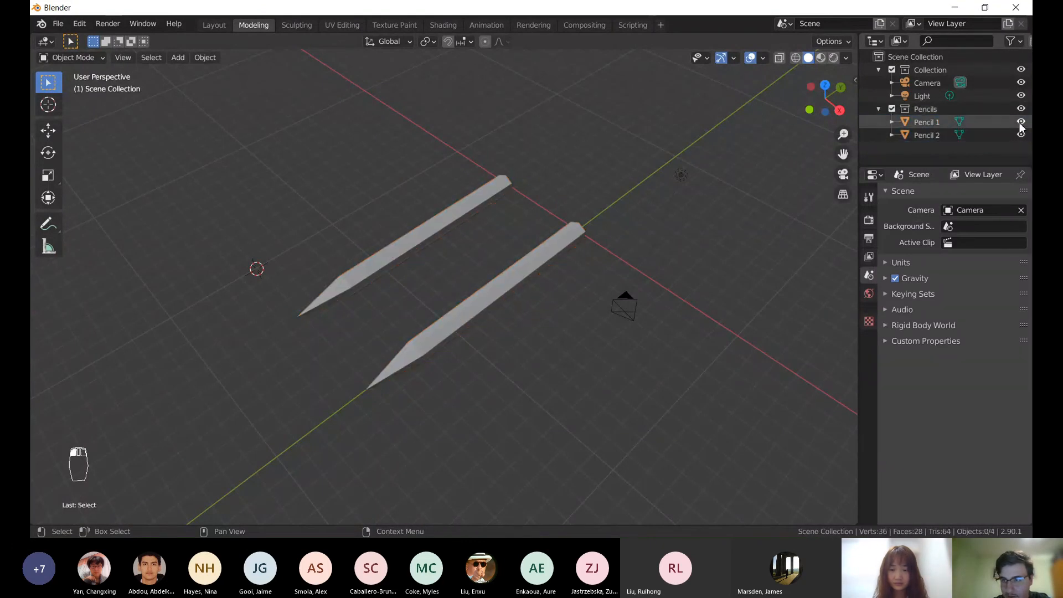
- Hide and unhide Pencil 1, and do the same with Pencil 2
click(1021, 121)
click(1021, 121)
click(1020, 135)
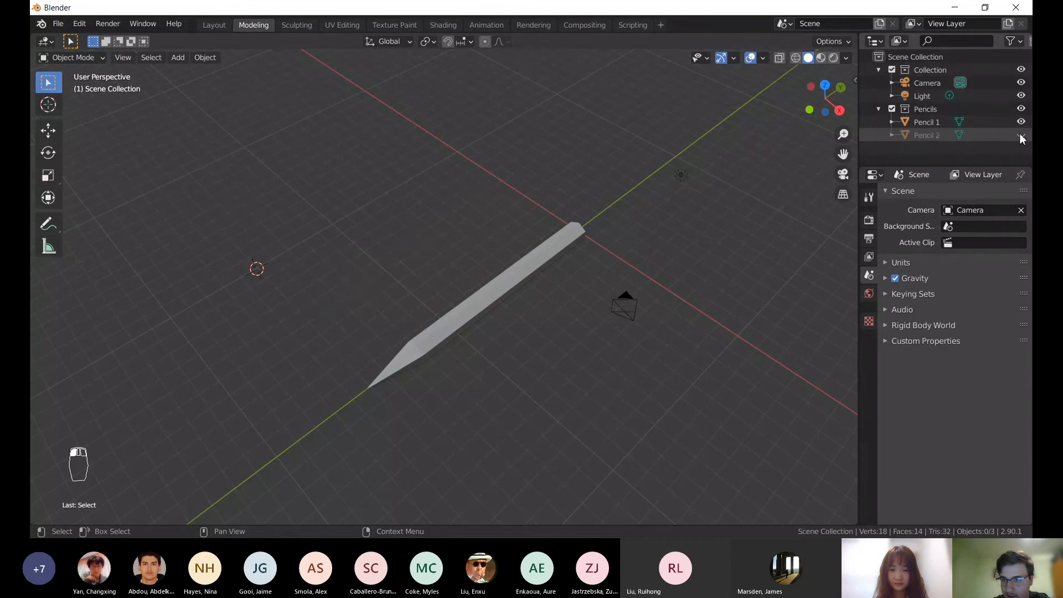
click(1021, 134)
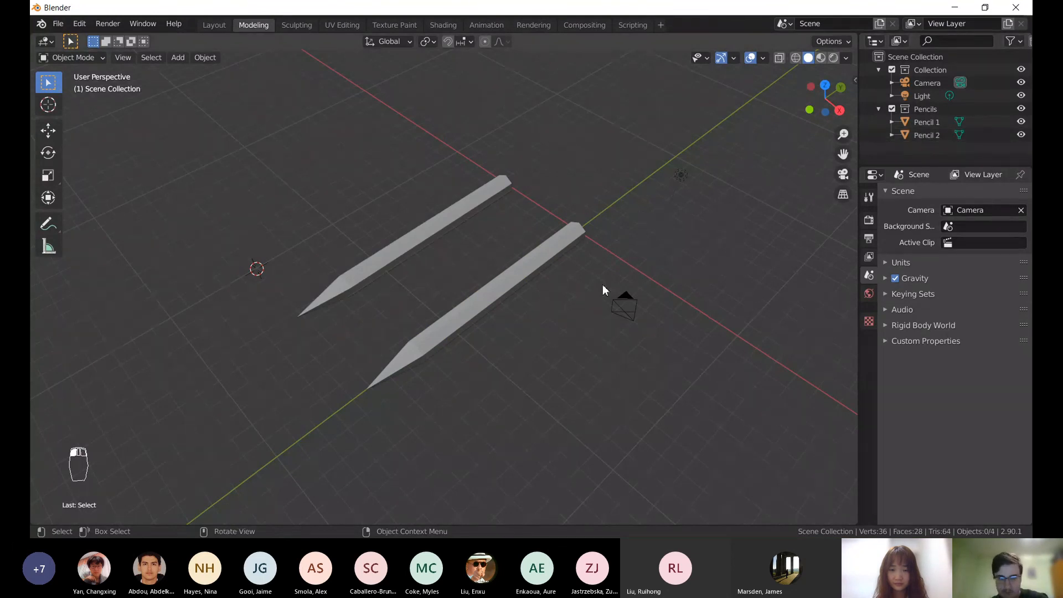
- Collapse the Pencils collection and exclude it from the view layer
mouse_move(602, 284)
middle_down()
mouse_move(526, 258)
mouse_move(406, 285)
mouse_move(567, 307)
middle_up()
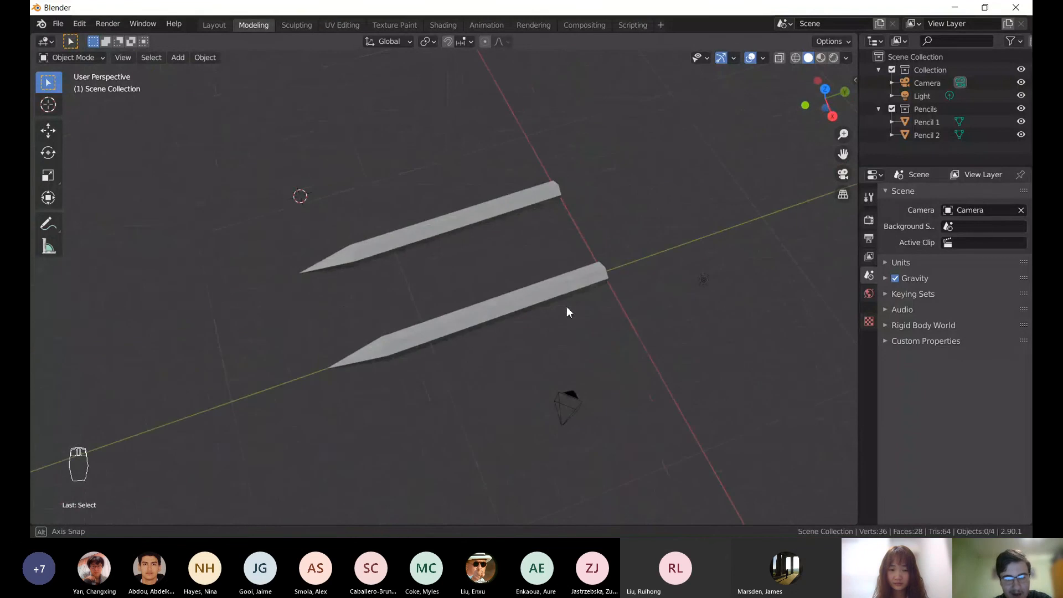
scroll(566, 306, down, 2)
scroll(567, 307, up, 4)
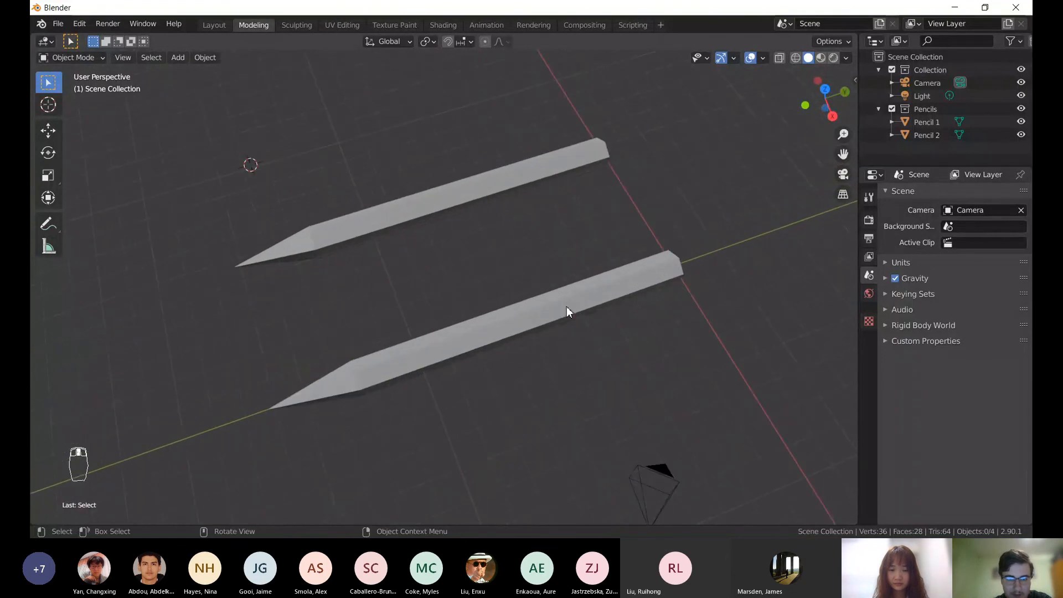
mouse_move(567, 307)
middle_down()
mouse_move(624, 244)
mouse_move(456, 289)
mouse_move(553, 294)
mouse_move(609, 277)
middle_up()
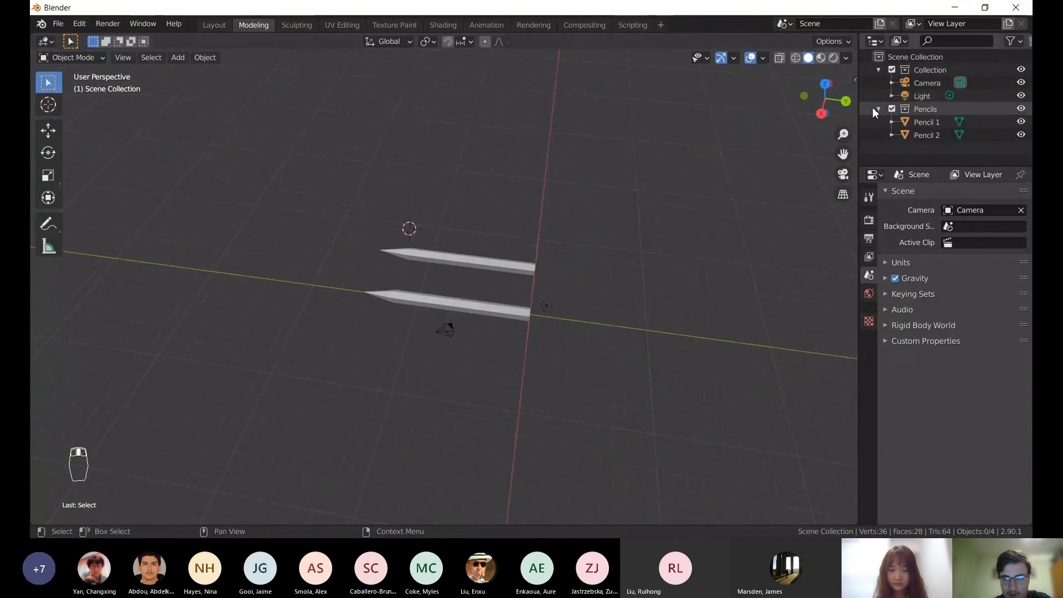
click(875, 109)
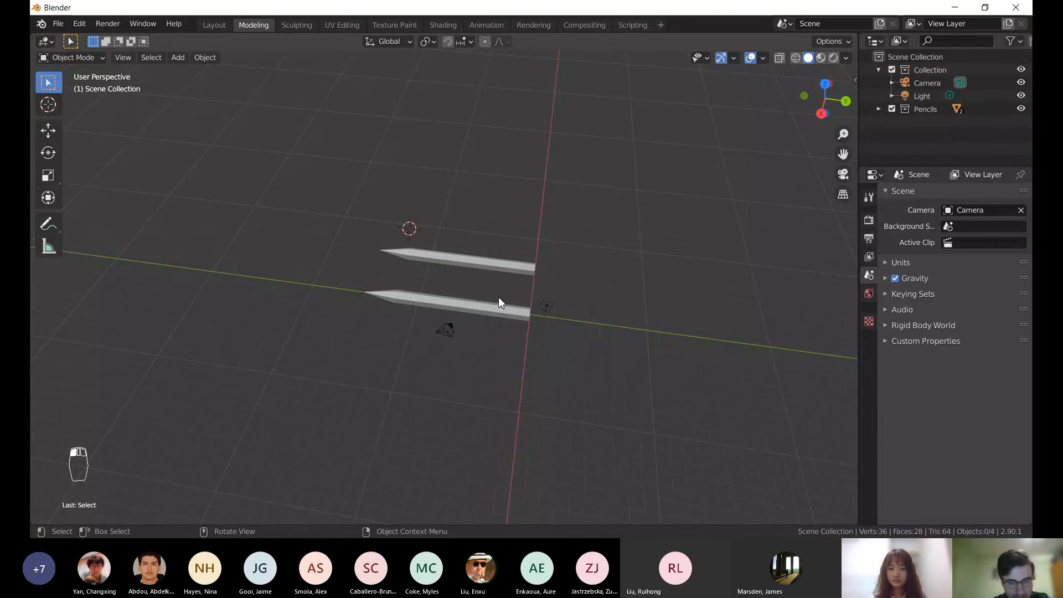
click(893, 108)
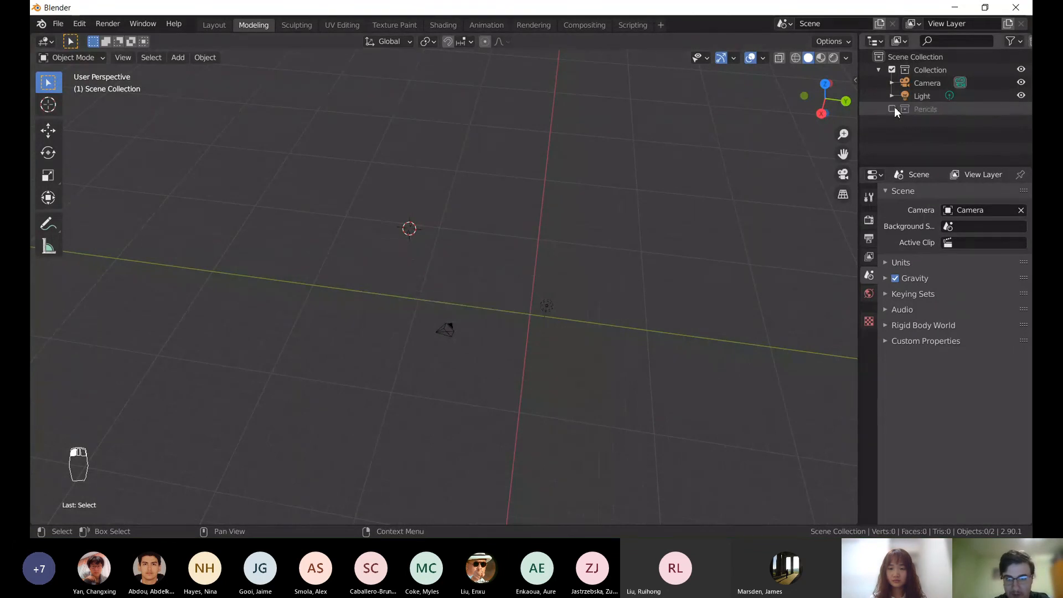
- Add a circle mesh at the 3D cursor's off-centre location, then undo the addition
middle_drag(550, 312, 217, 218)
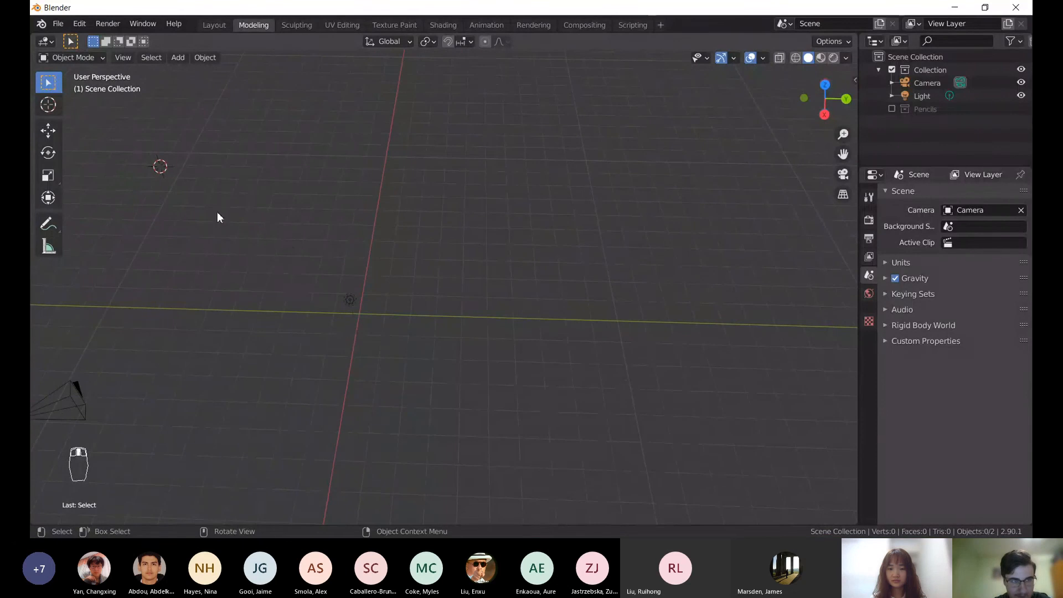
key(shift+a)
mouse_move(331, 271)
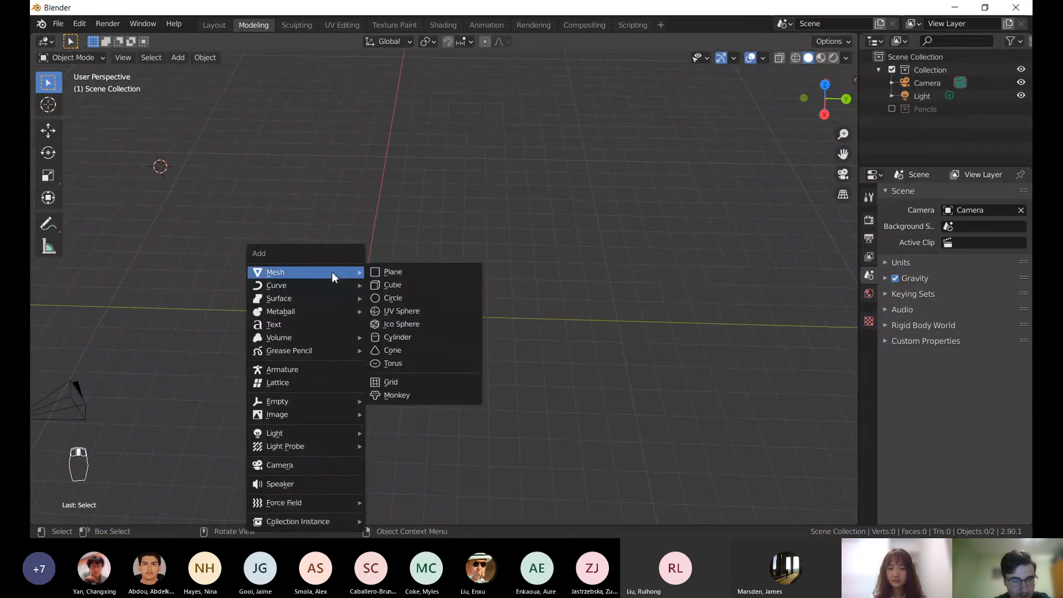
click(408, 298)
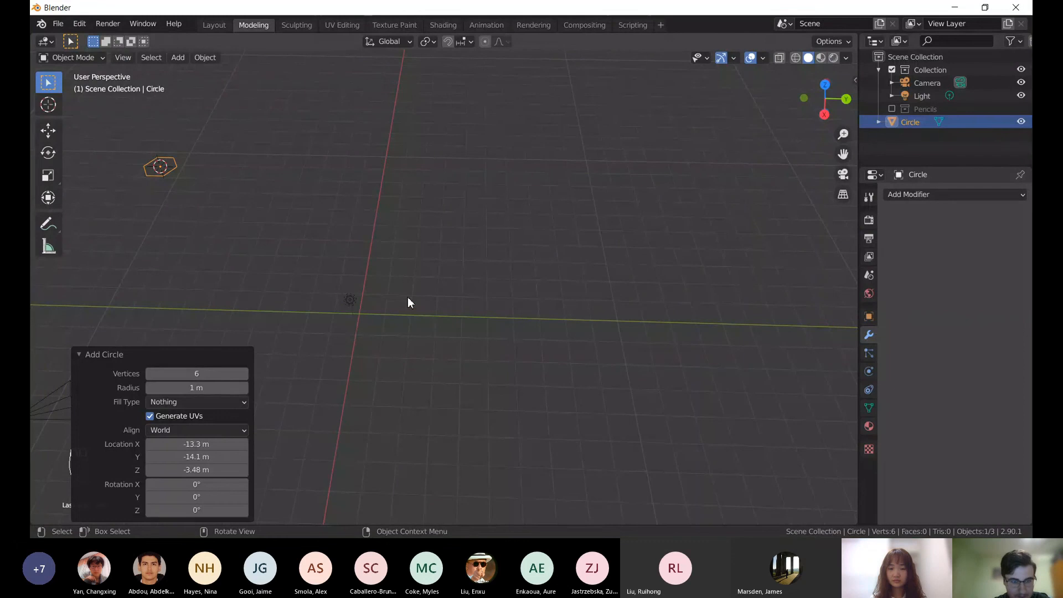
key(ctrl+z)
- Set the 3D cursor's X, Y and Z location to 0 m so it sits at the world origin
middle_drag(397, 303, 621, 290)
key(n)
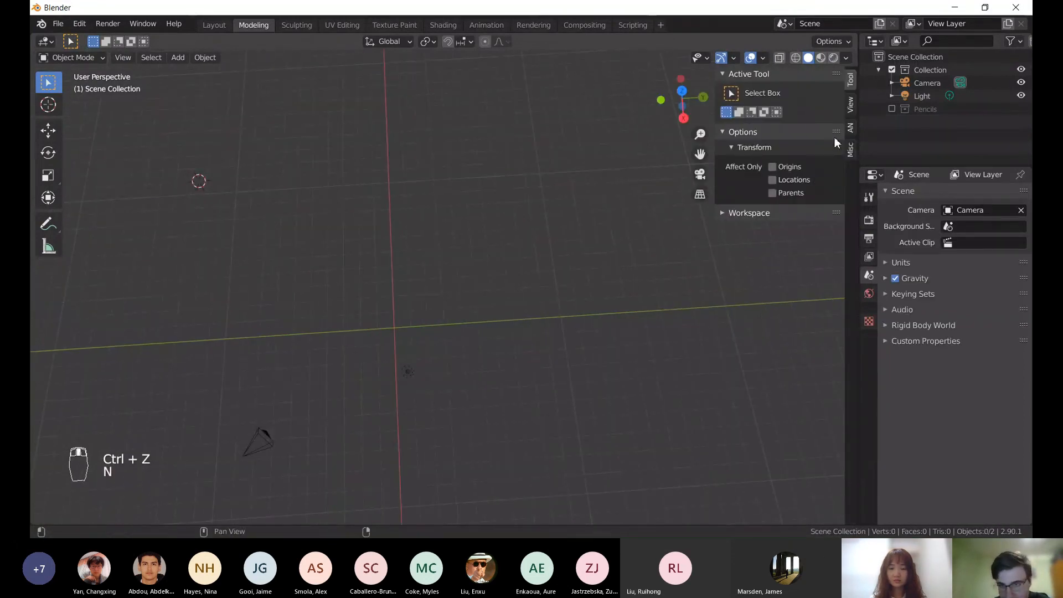
click(852, 127)
click(849, 110)
click(791, 284)
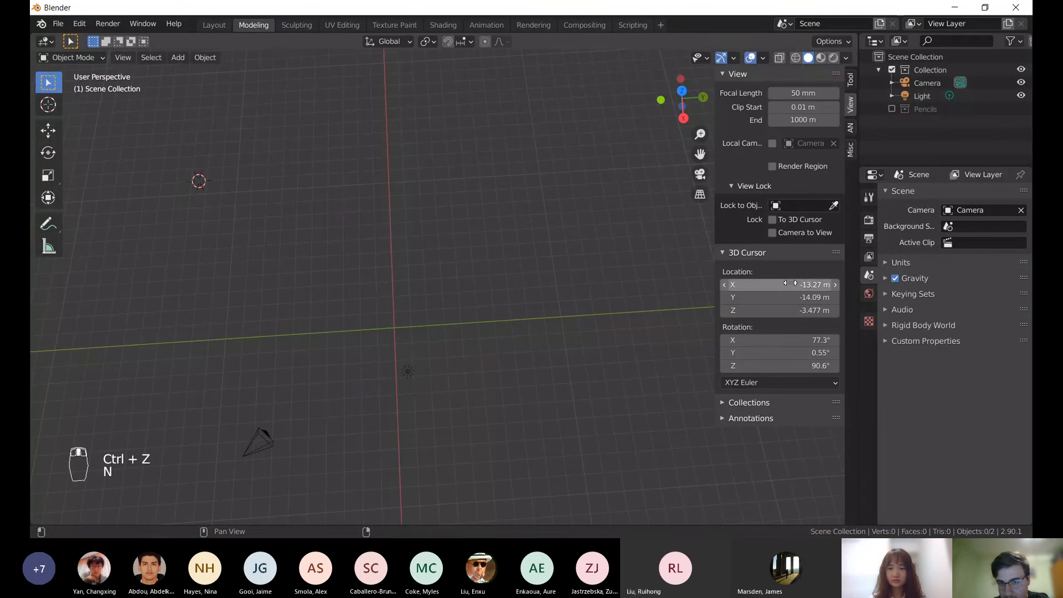
click(792, 285)
text(0)
key(Return)
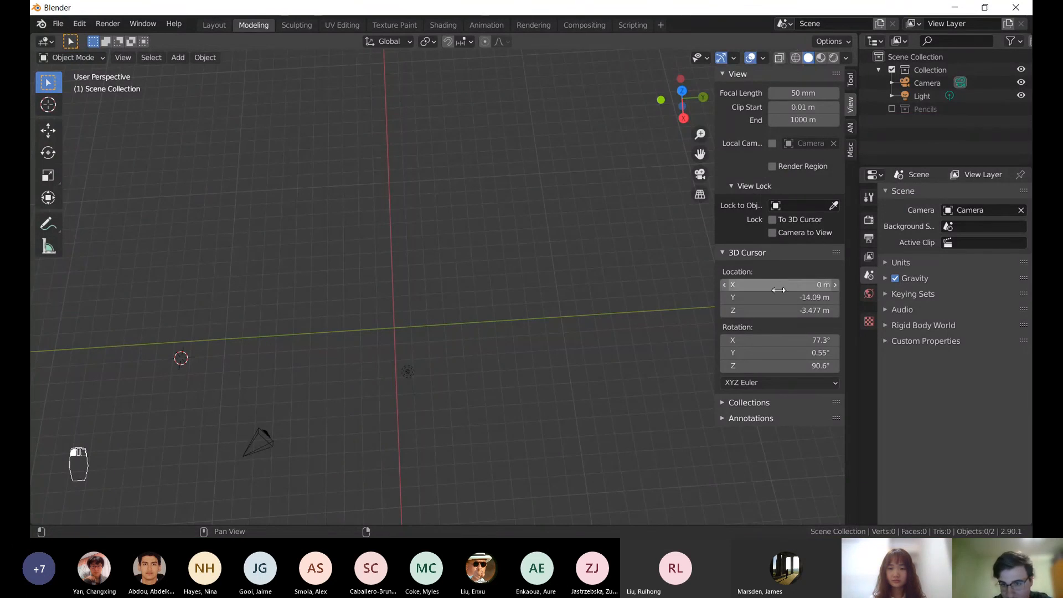
double_click(780, 295)
text(0)
key(Return)
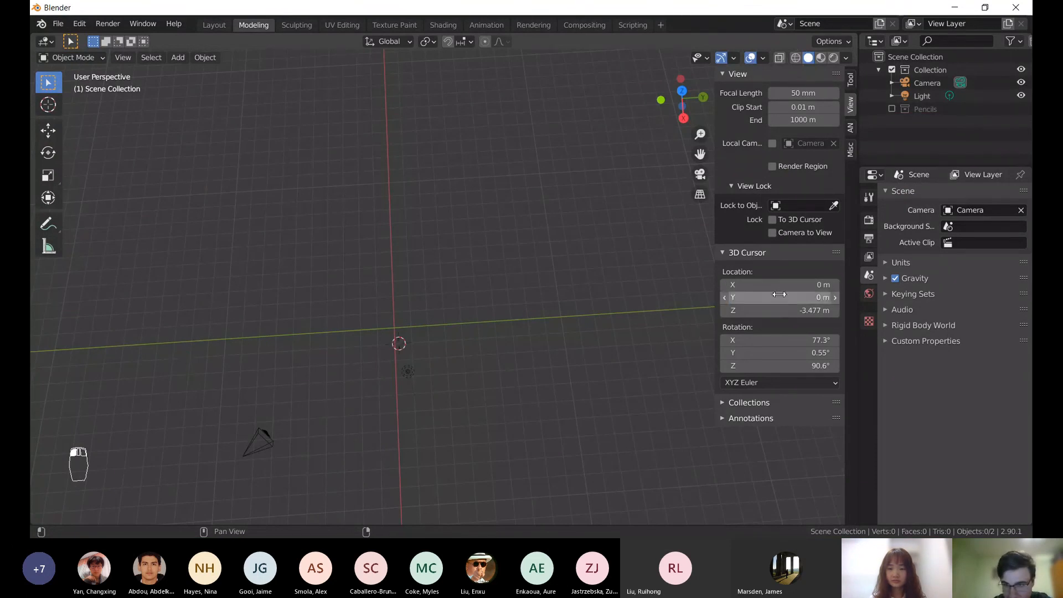
double_click(804, 315)
text(0)
key(Return)
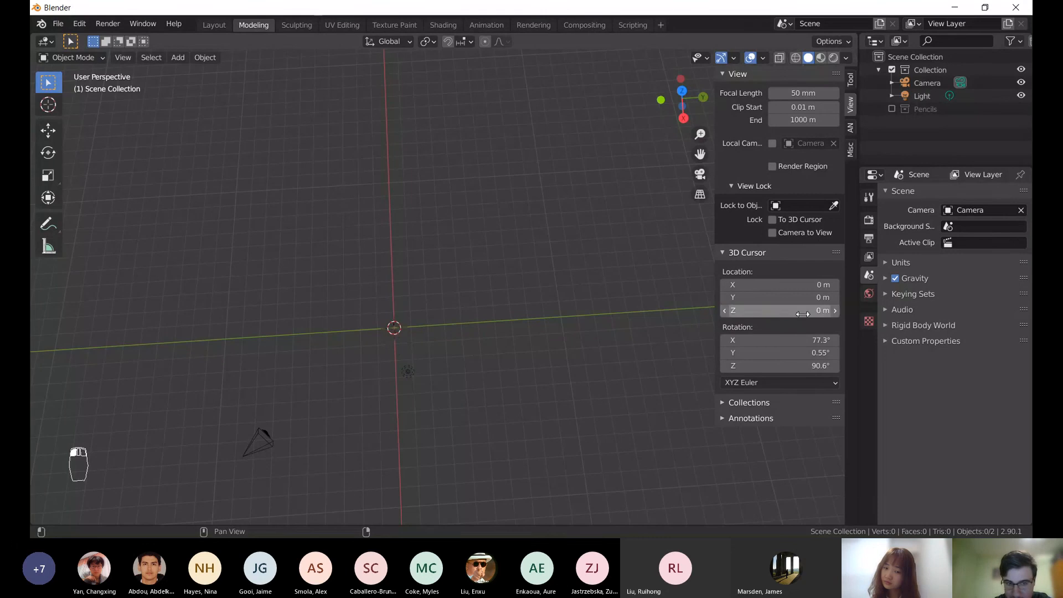
click(851, 82)
- Add a circle mesh at the world origin and set its vertex count to 32
middle_drag(474, 284, 444, 267)
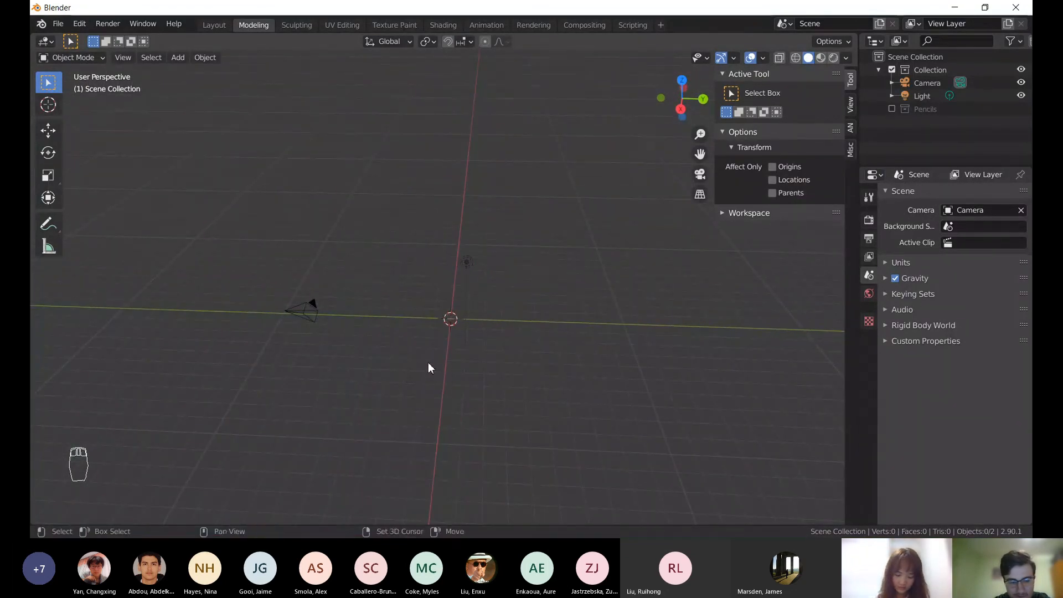
key(shift+a)
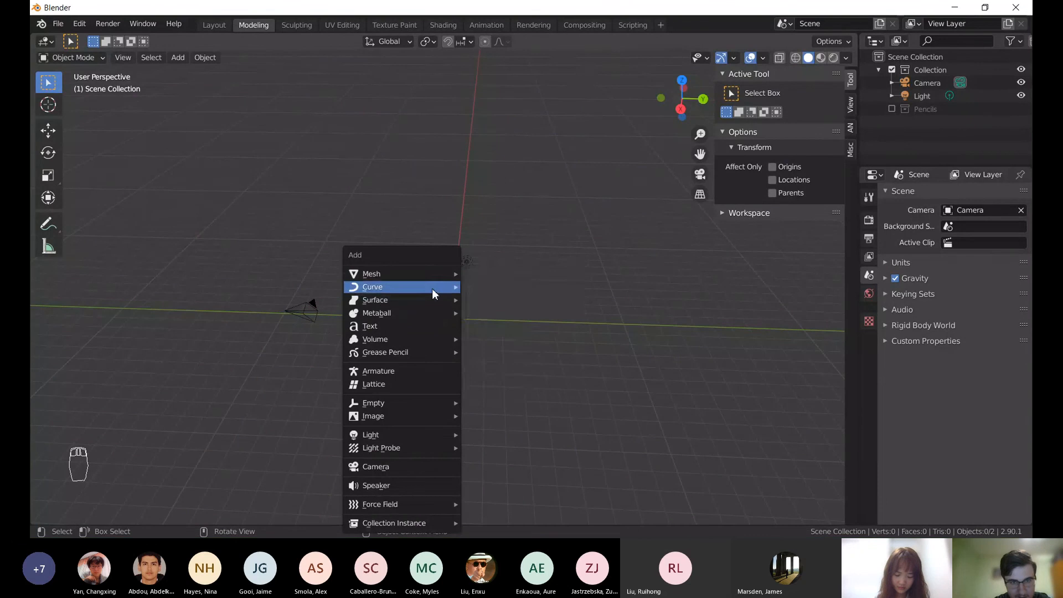
mouse_move(397, 275)
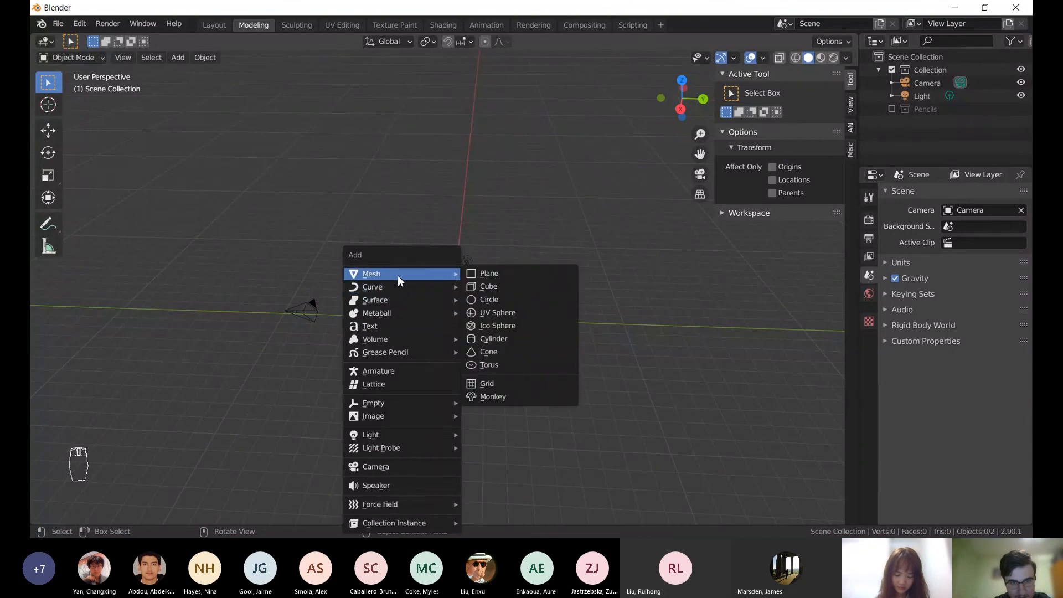
click(503, 299)
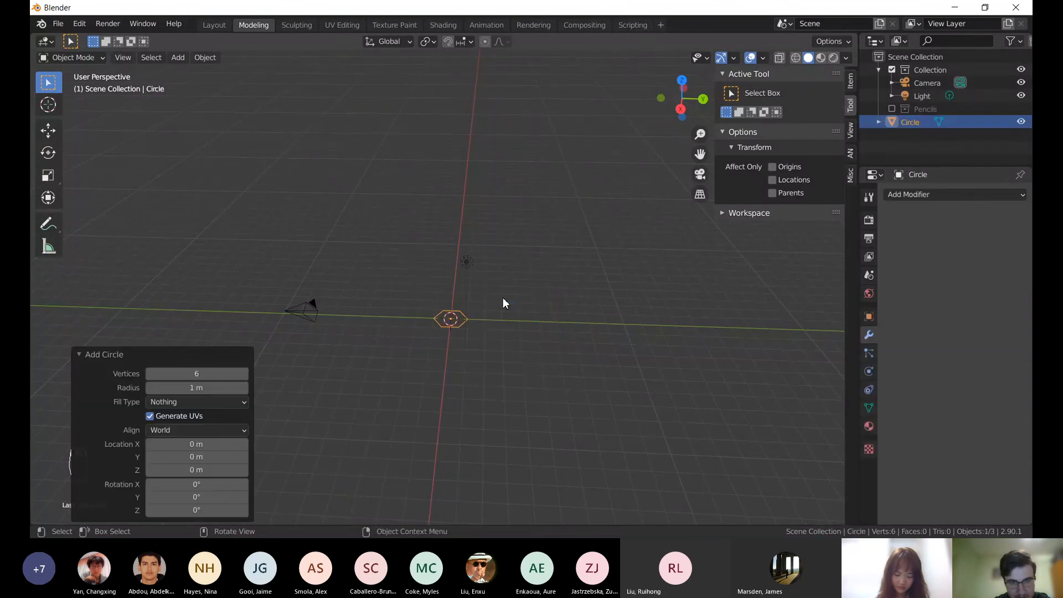
click(199, 375)
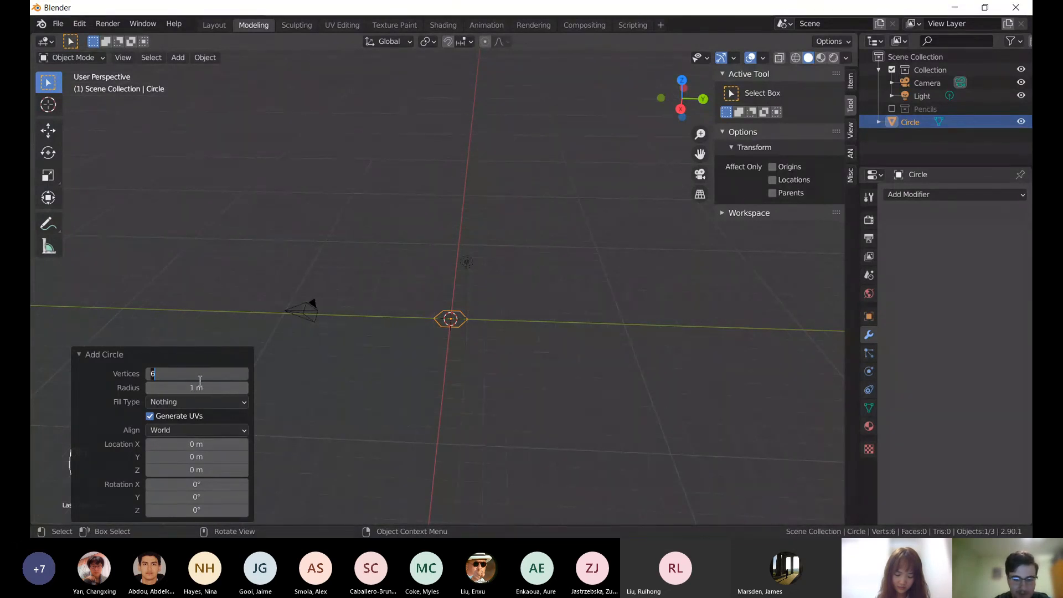
text(2)
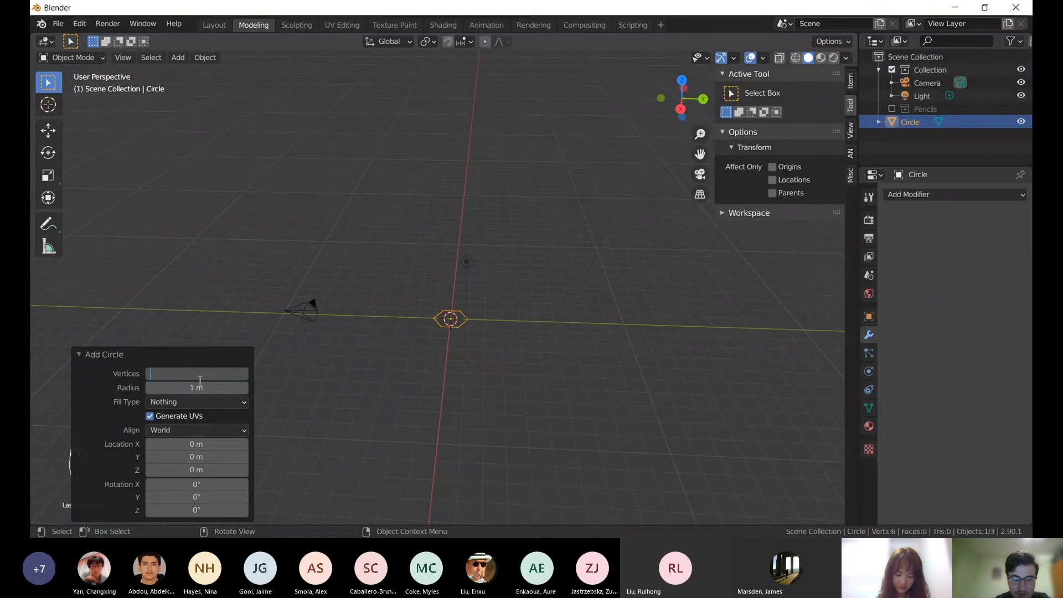
key(Return)
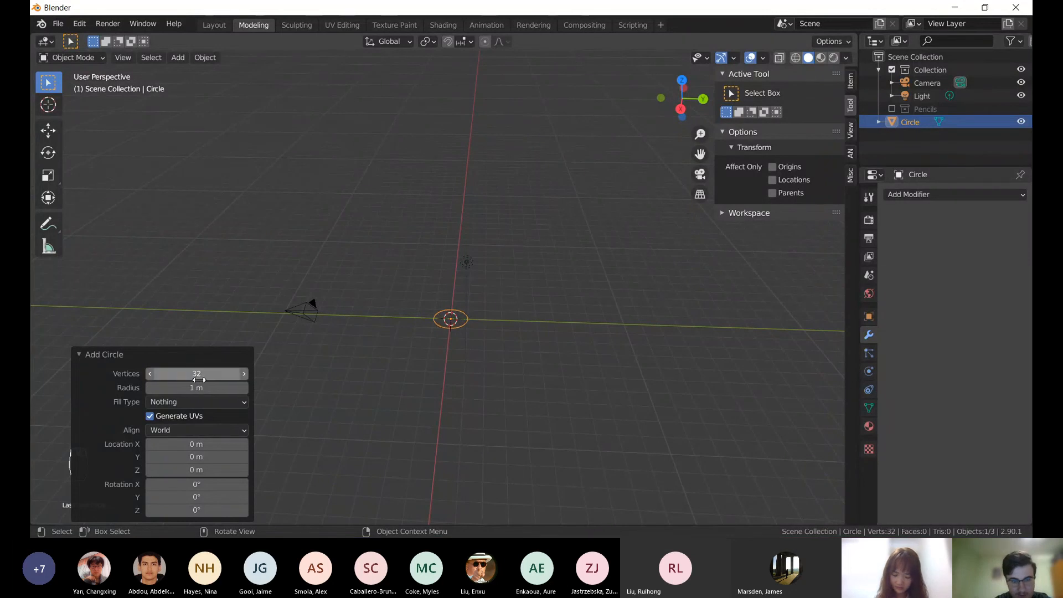
- Set the new circle's vertex count to 32
middle_drag(363, 313, 410, 289)
scroll(410, 366, up, 3)
scroll(410, 289, up, 3)
scroll(411, 289, up, 4)
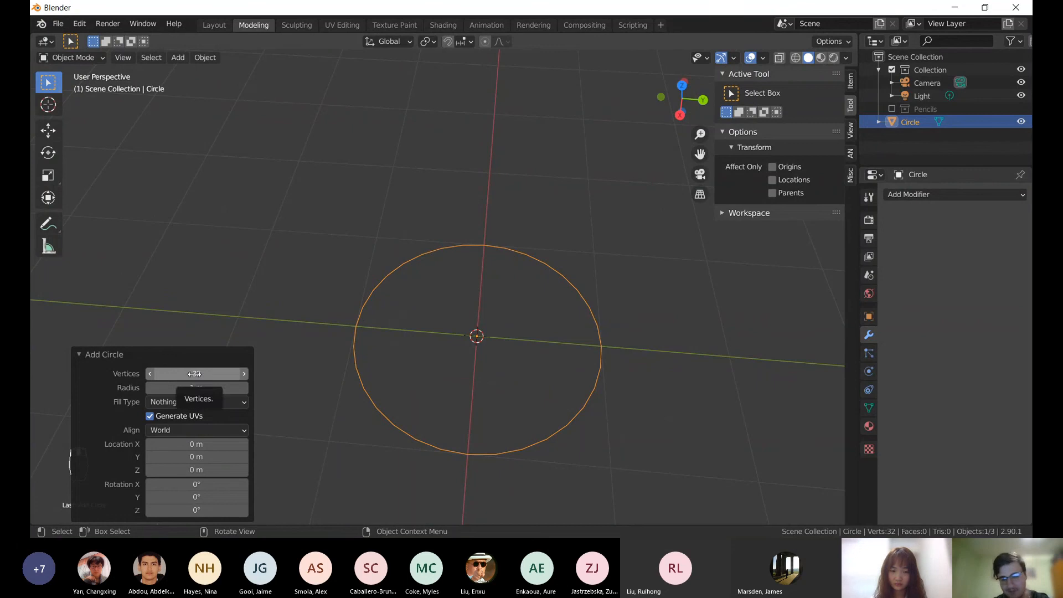
mouse_move(194, 374)
mouse_down()
mouse_move(160, 374)
mouse_move(193, 374)
mouse_up()
text(32)
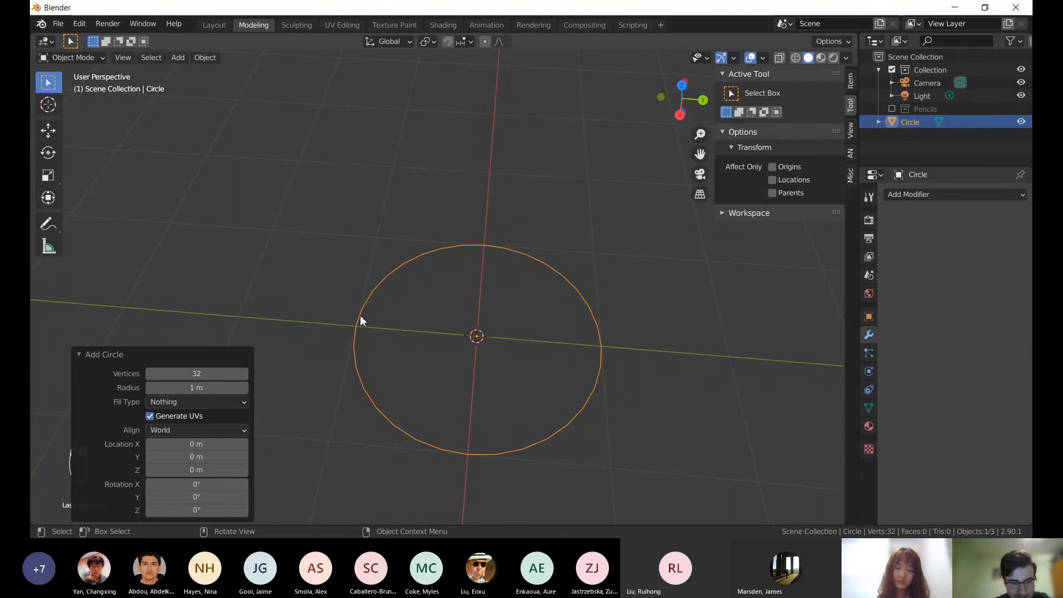
- Reselect the circle and enter Edit Mode on its mesh
click(452, 320)
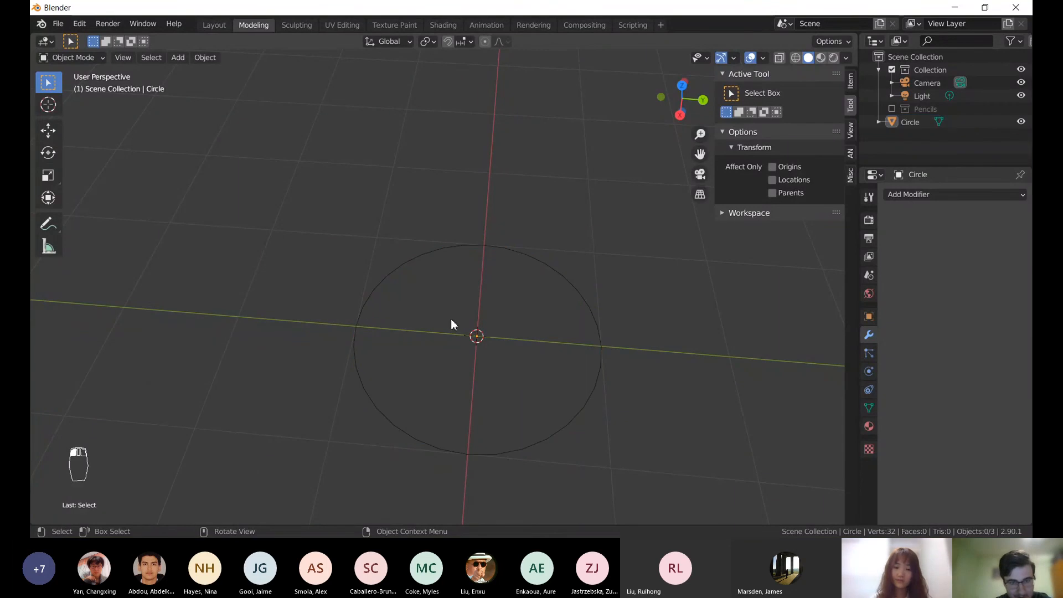
click(381, 288)
key(Tab)
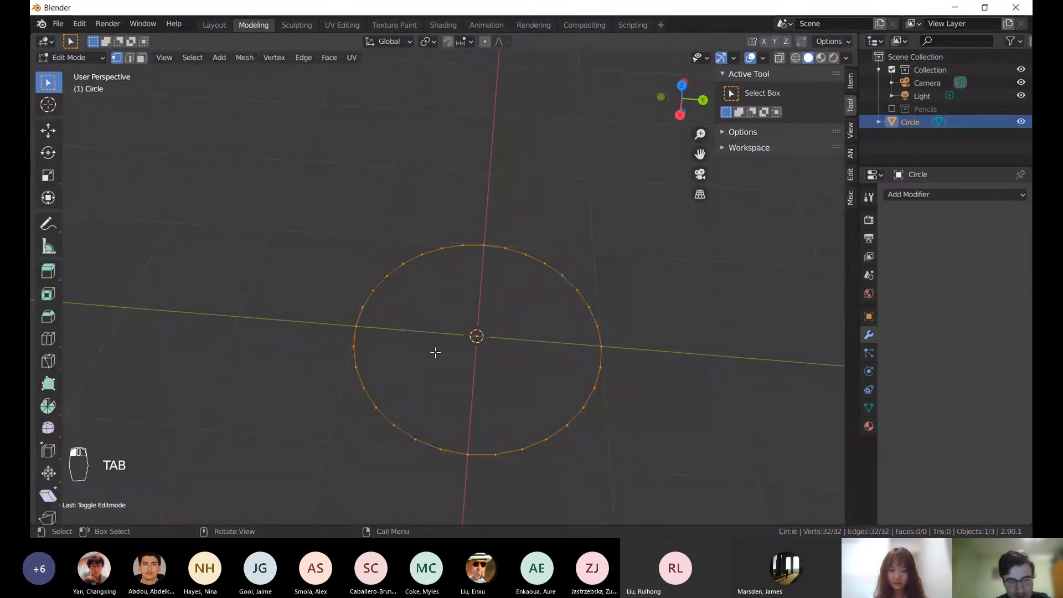
middle_drag(435, 353, 398, 324)
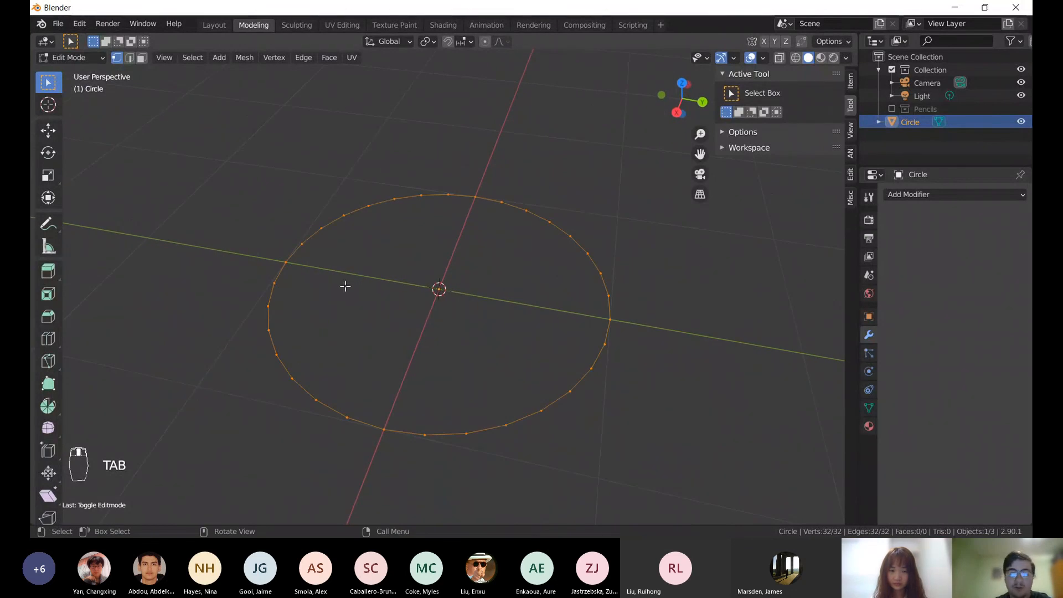
middle_drag(346, 286, 458, 323)
scroll(439, 439, down, 2)
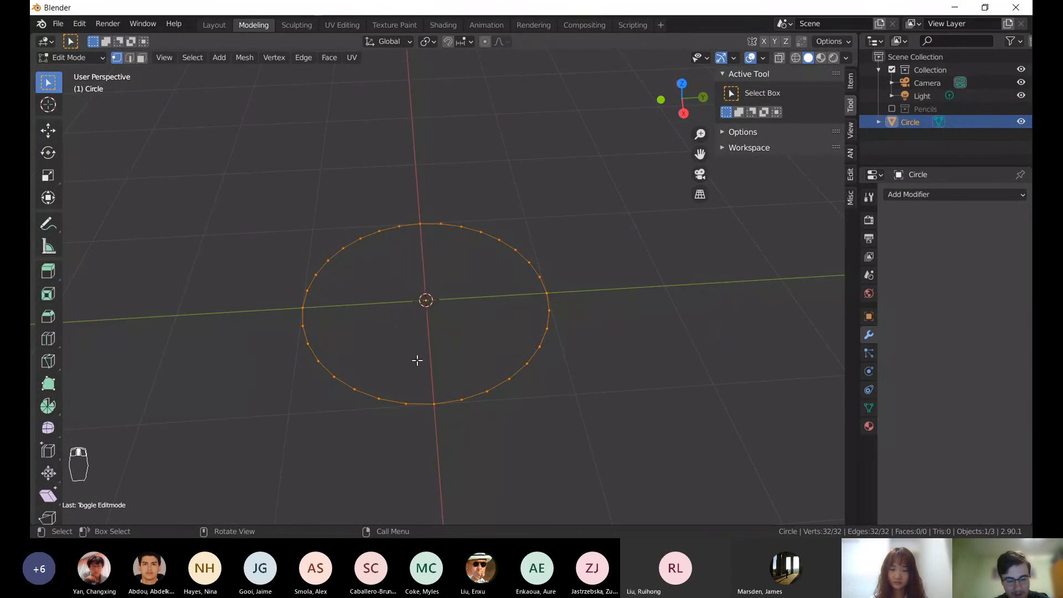
key(f)
key(e)
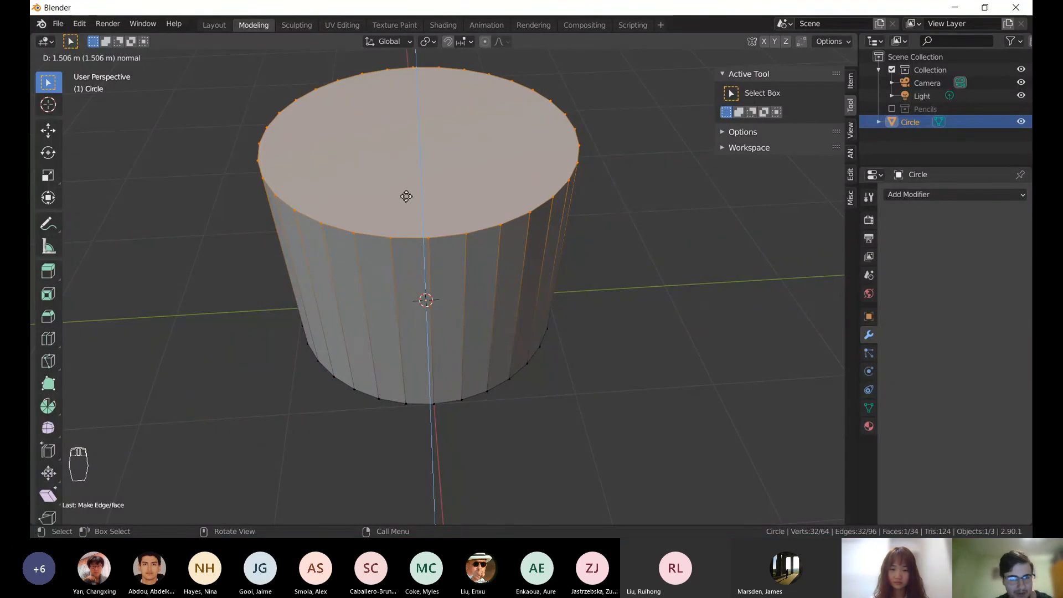
right_click(406, 196)
key(ctrl+z)
key(ctrl+z)
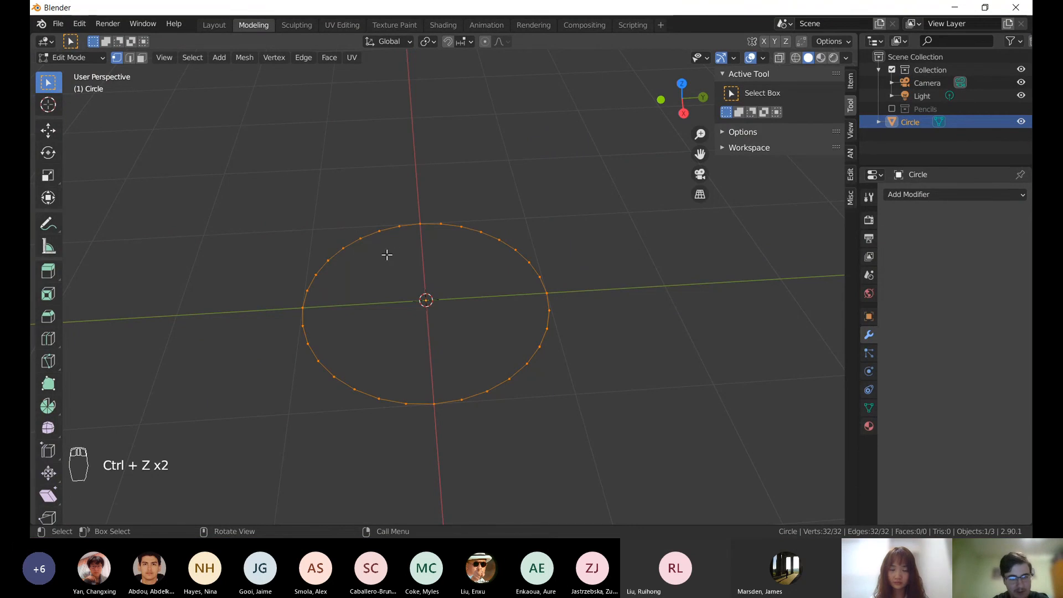
- Extrude the unfilled circle about 2.64 m upward along Z to form the open cylindrical wall
mouse_move(388, 254)
middle_down()
mouse_move(346, 244)
mouse_move(365, 249)
mouse_move(380, 273)
middle_up()
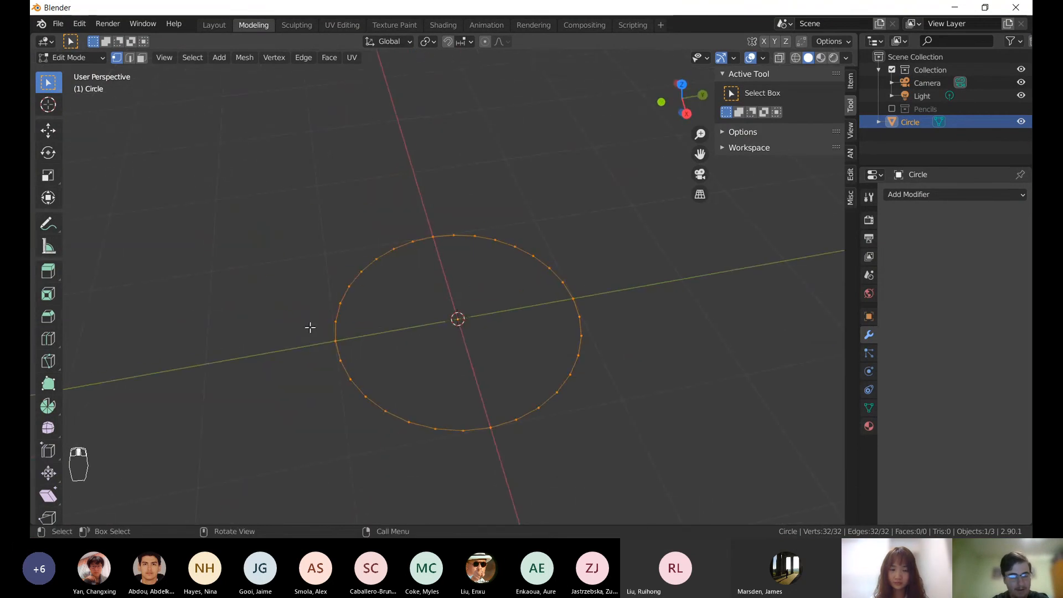
scroll(529, 347, up, 2)
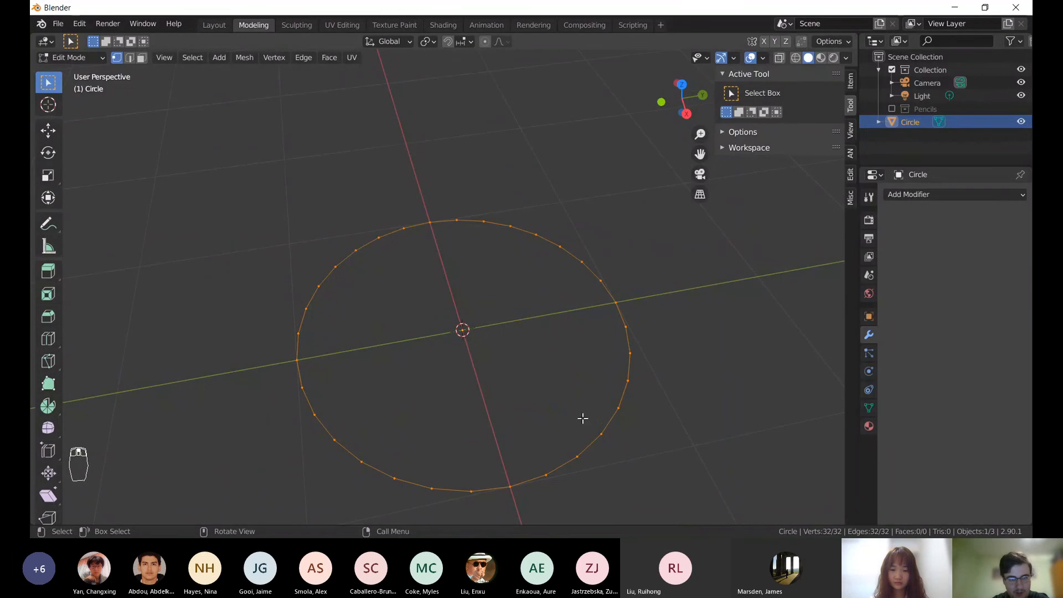
middle_drag(583, 418, 563, 371)
scroll(562, 371, down, 6)
key(e)
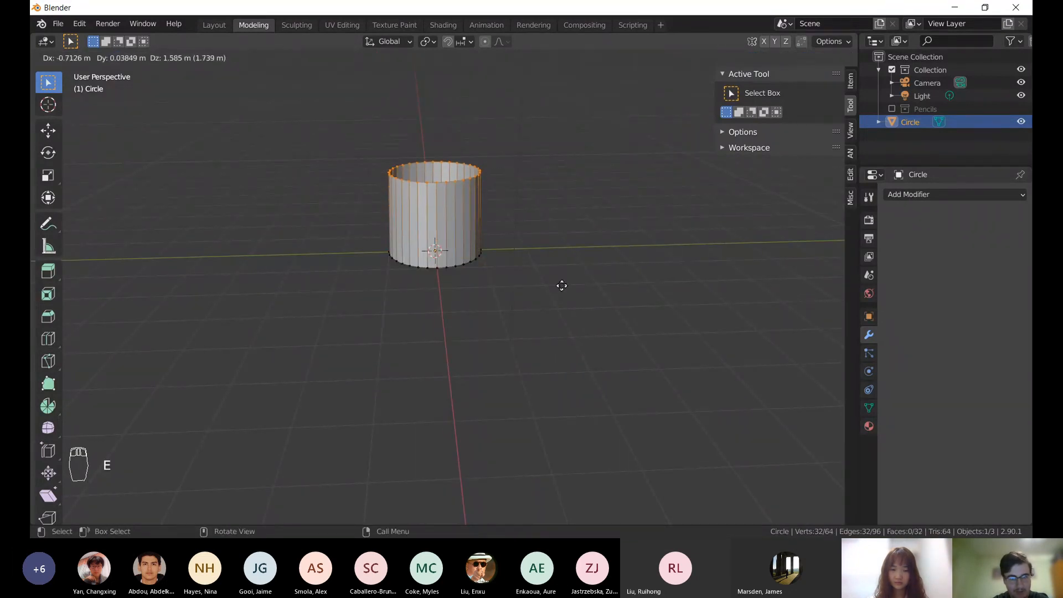
key(z)
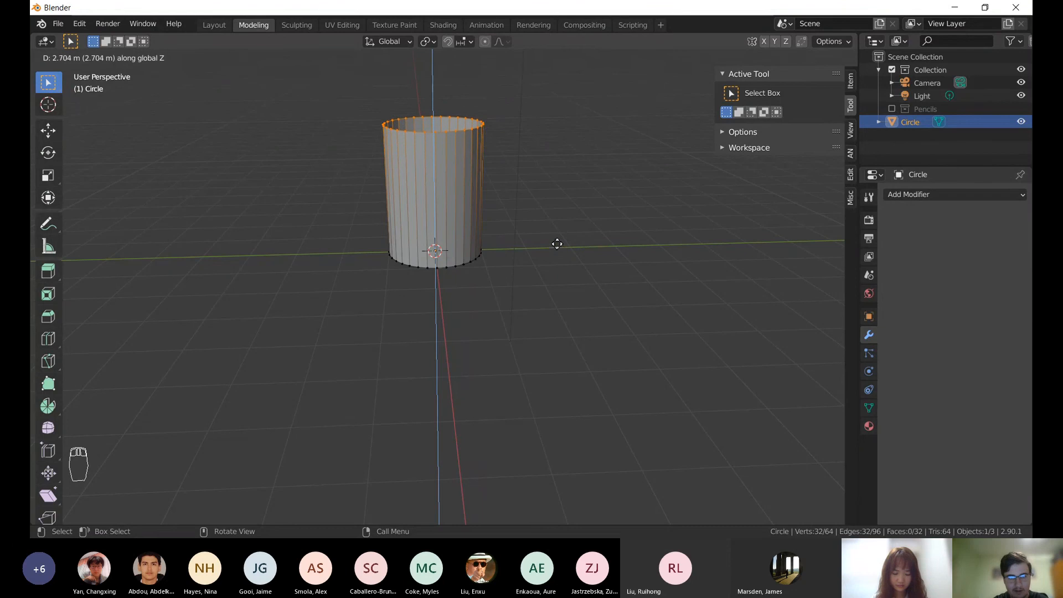
click(557, 250)
- Extrude the top edge loop about 0.044 m up along Z and scale it outward to about 1.027
middle_drag(583, 253, 494, 290)
scroll(493, 291, up, 6)
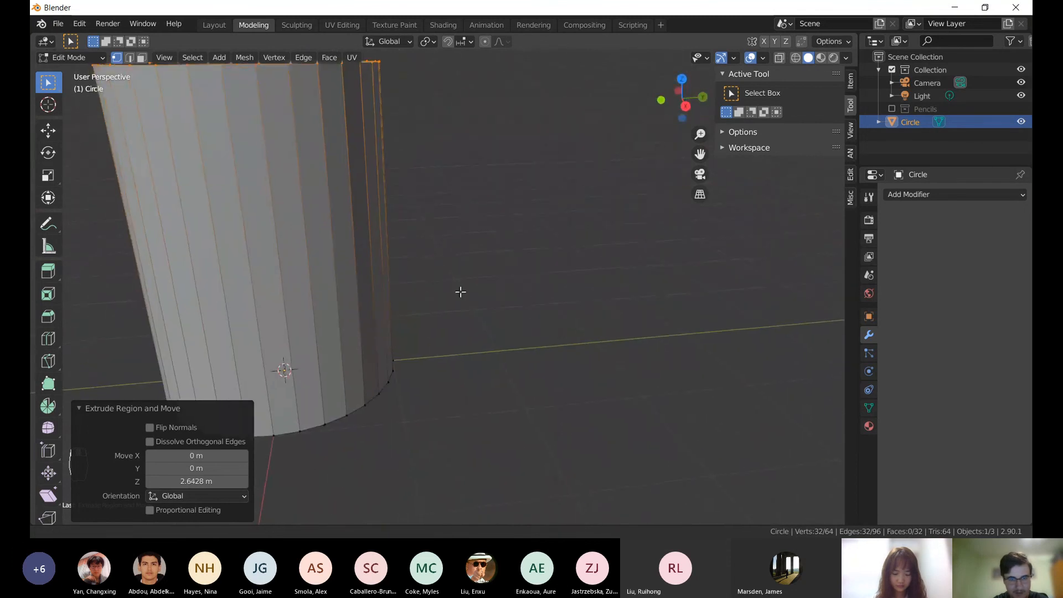
scroll(459, 313, down, 5)
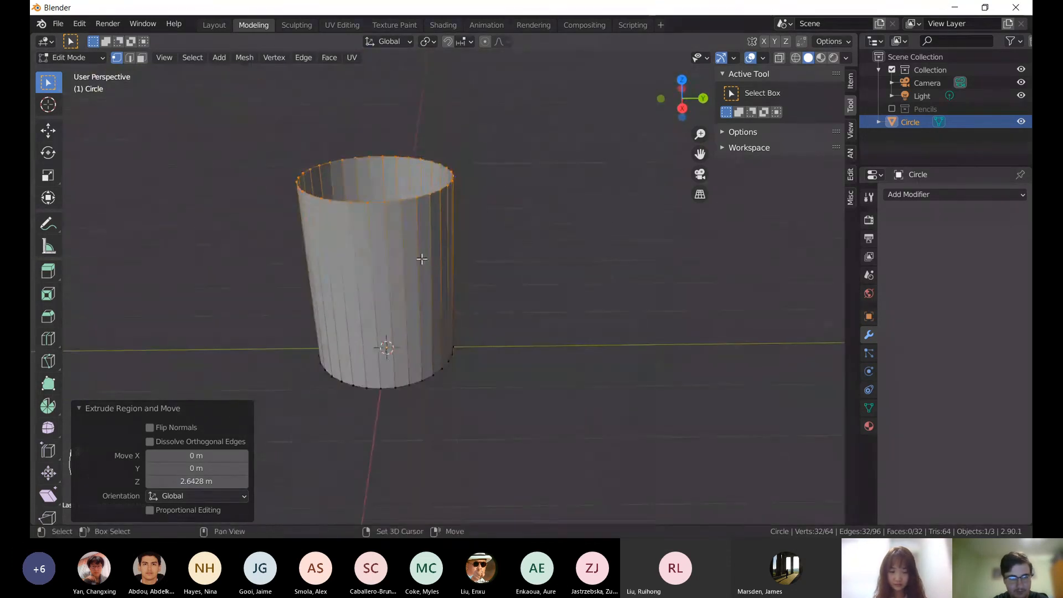
middle_drag(422, 256, 452, 272)
scroll(440, 267, up, 3)
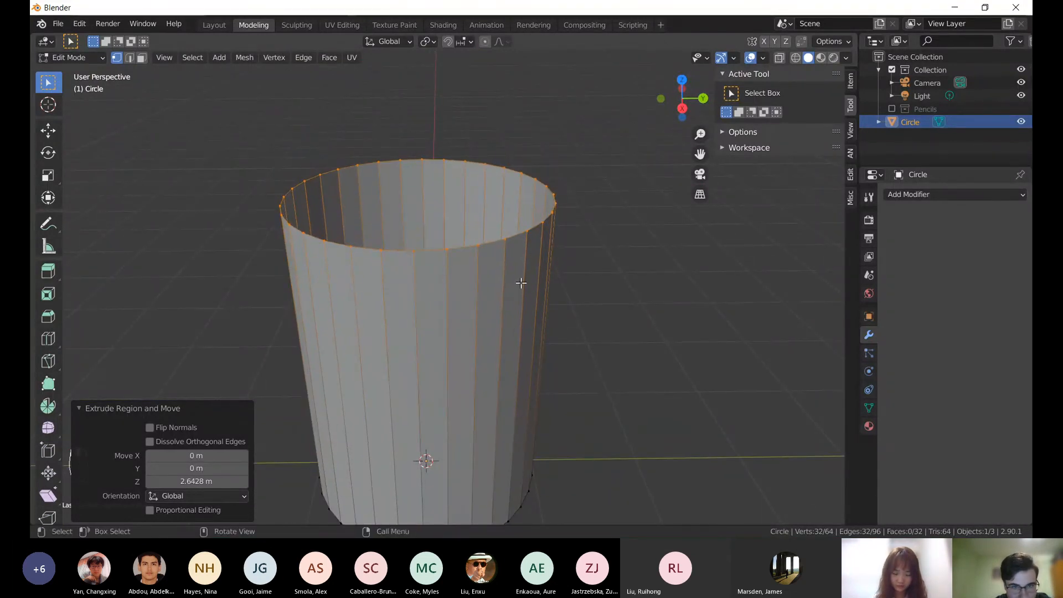
key(e)
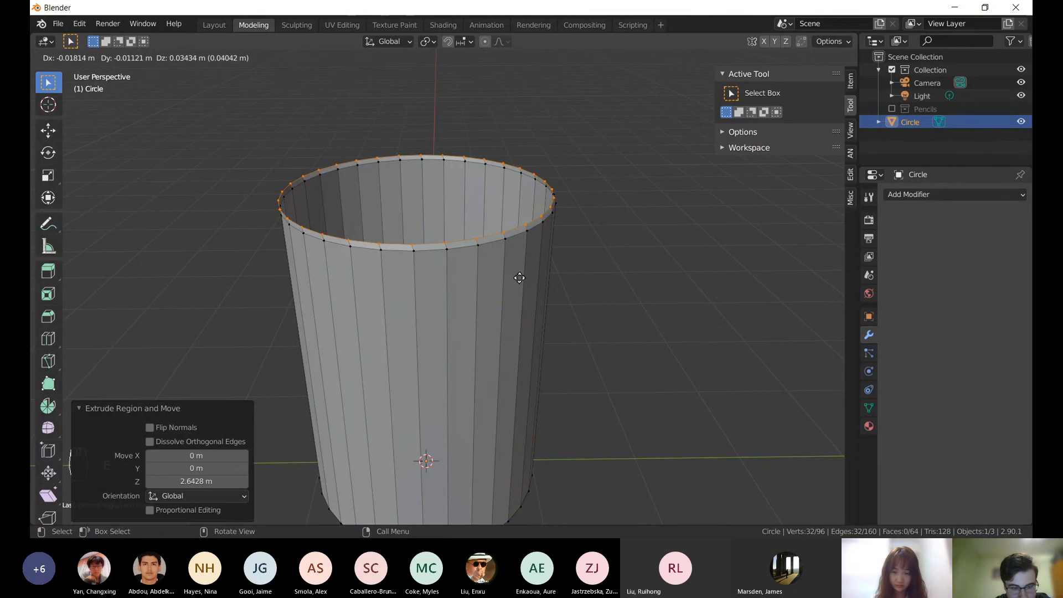
key(z)
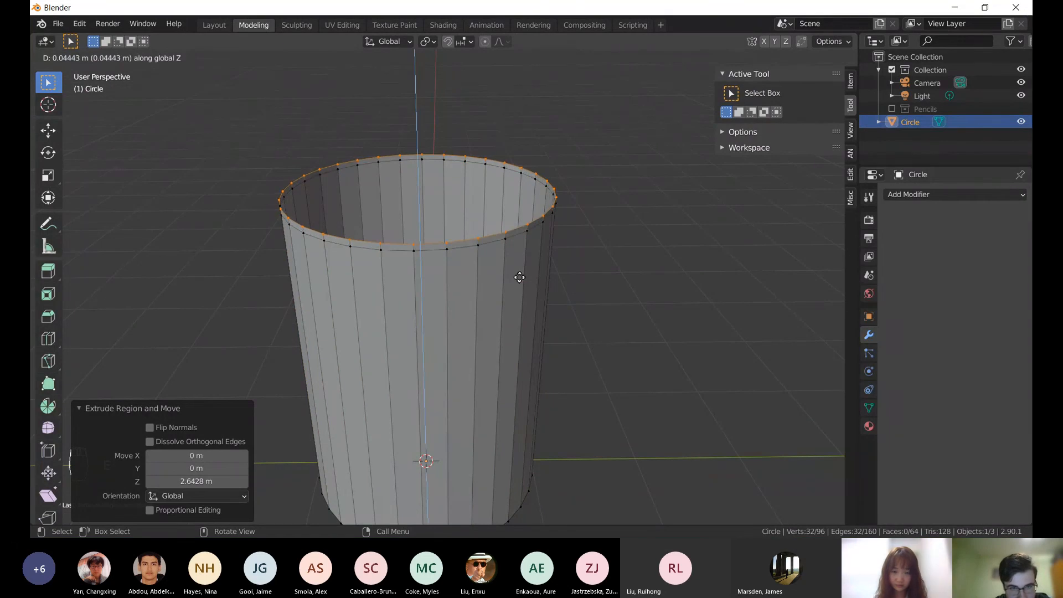
click(521, 278)
key(s)
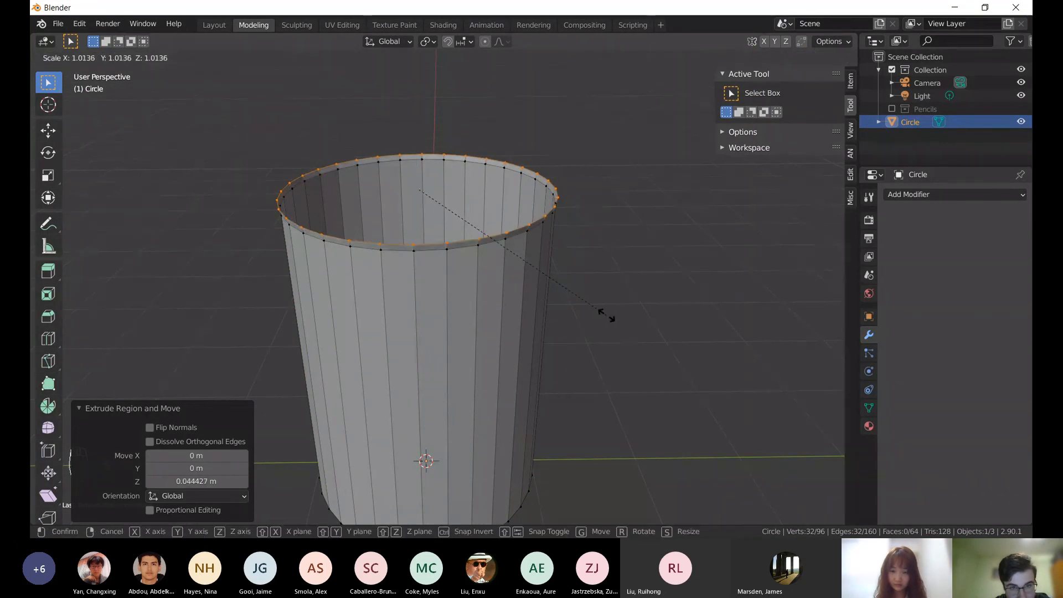
click(611, 317)
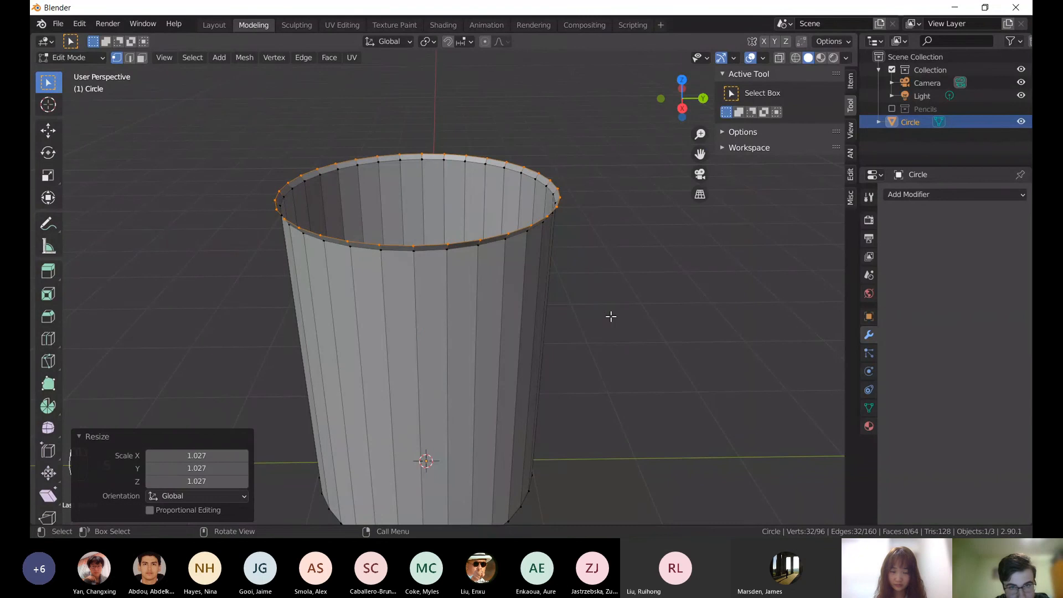
- Extrude the rim loop about 0.052 m further up along Z and scale it inward to about 0.969
key(e)
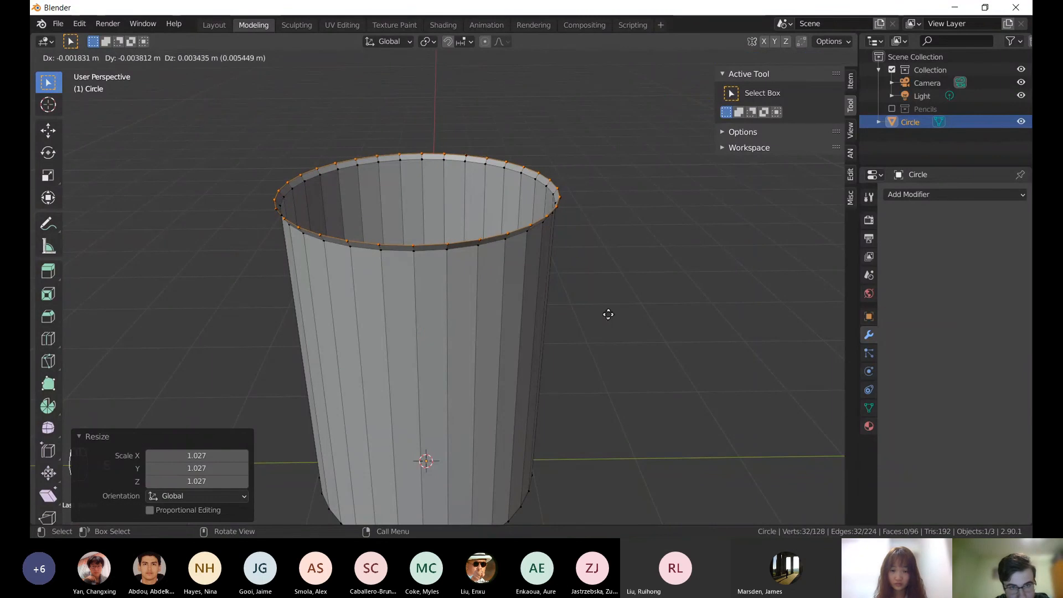
key(z)
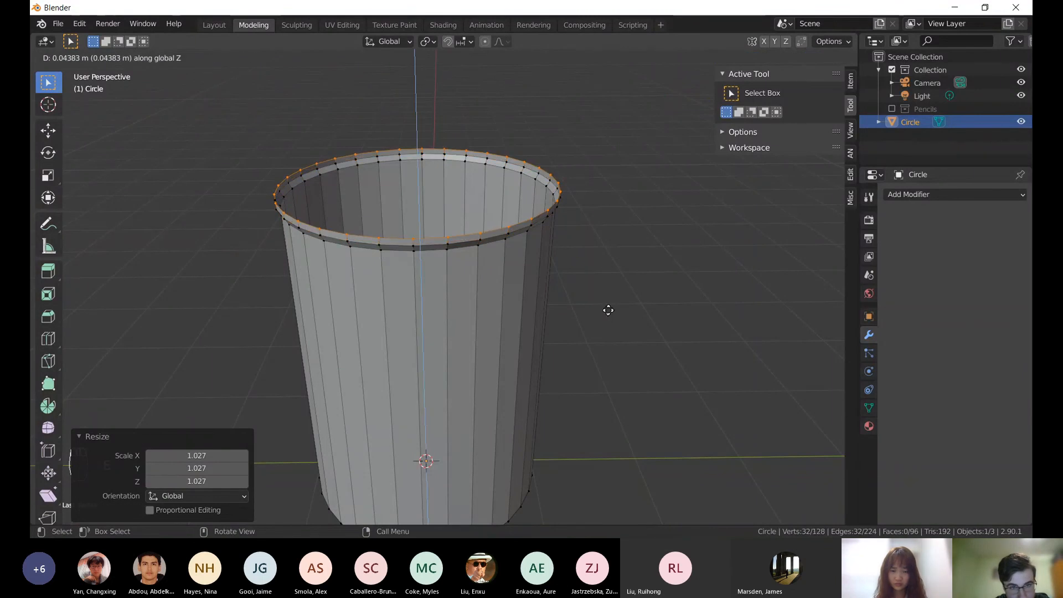
click(609, 309)
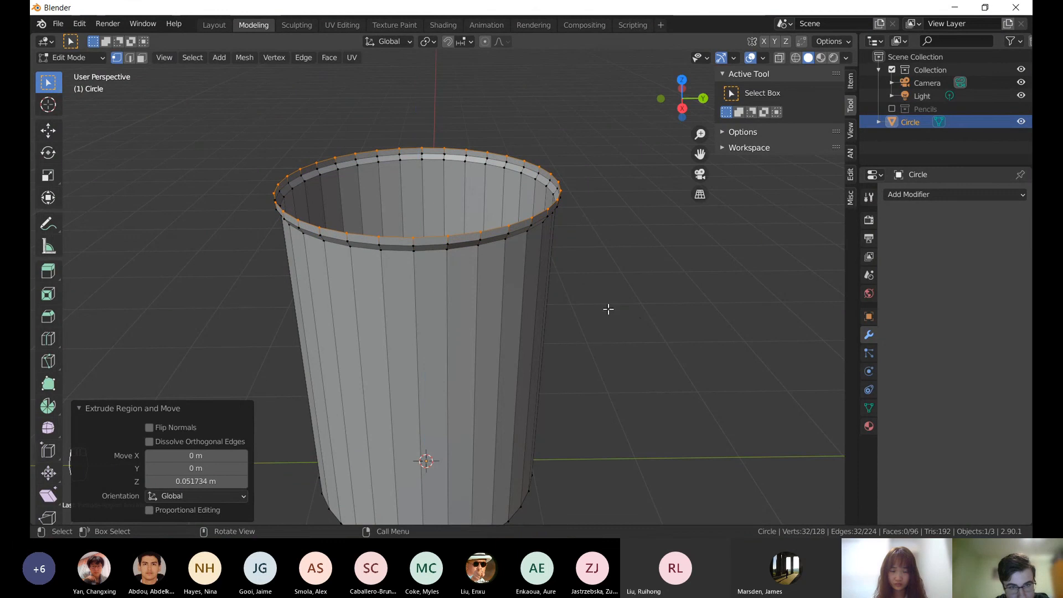
key(s)
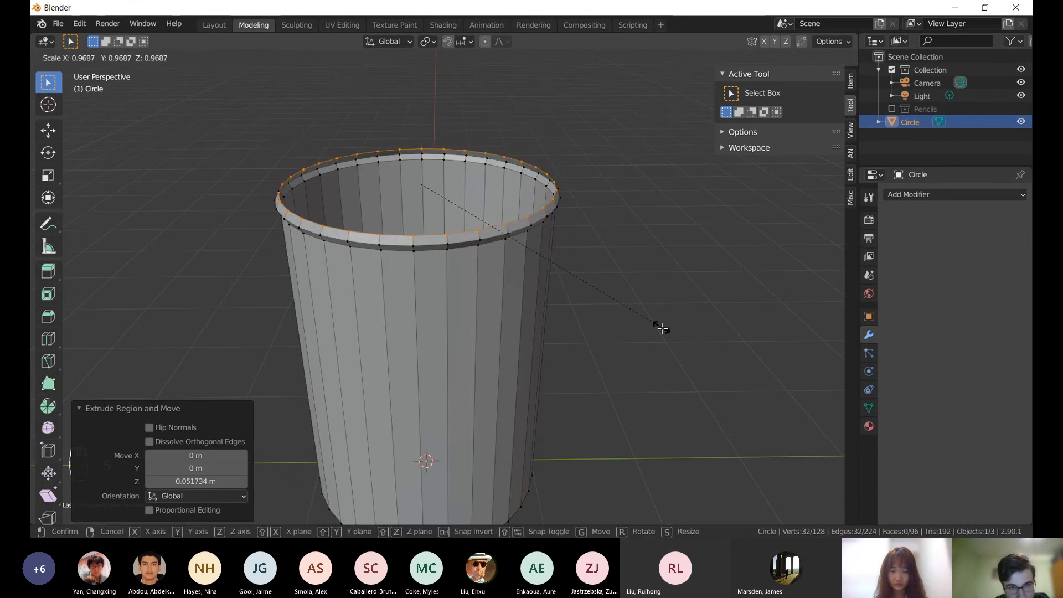
click(662, 329)
- Extrude the top rim loop in place and scale it inward to about 0.947 to form the lip
key(e)
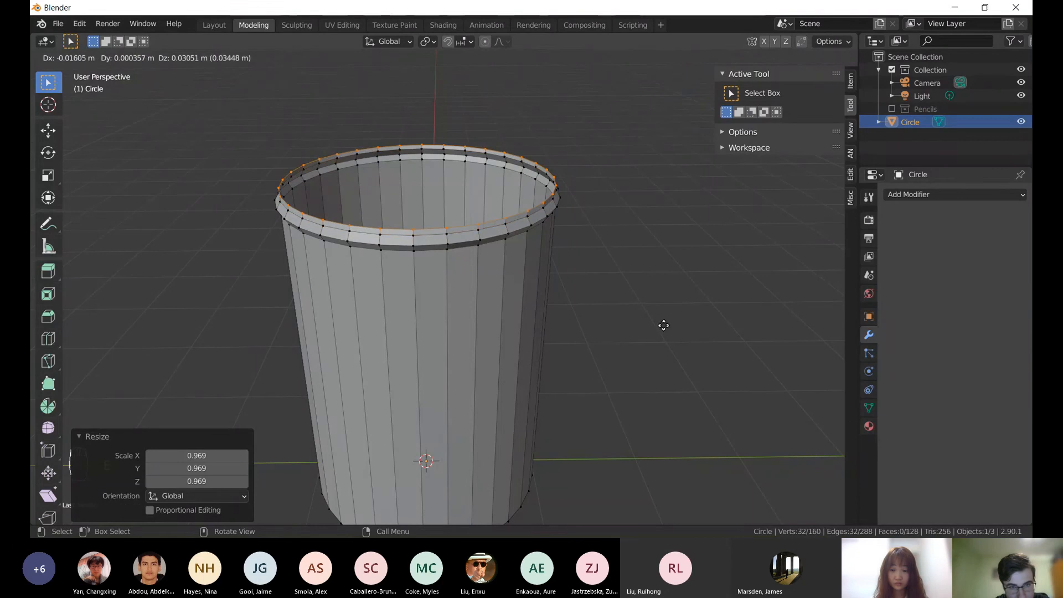
right_click(660, 250)
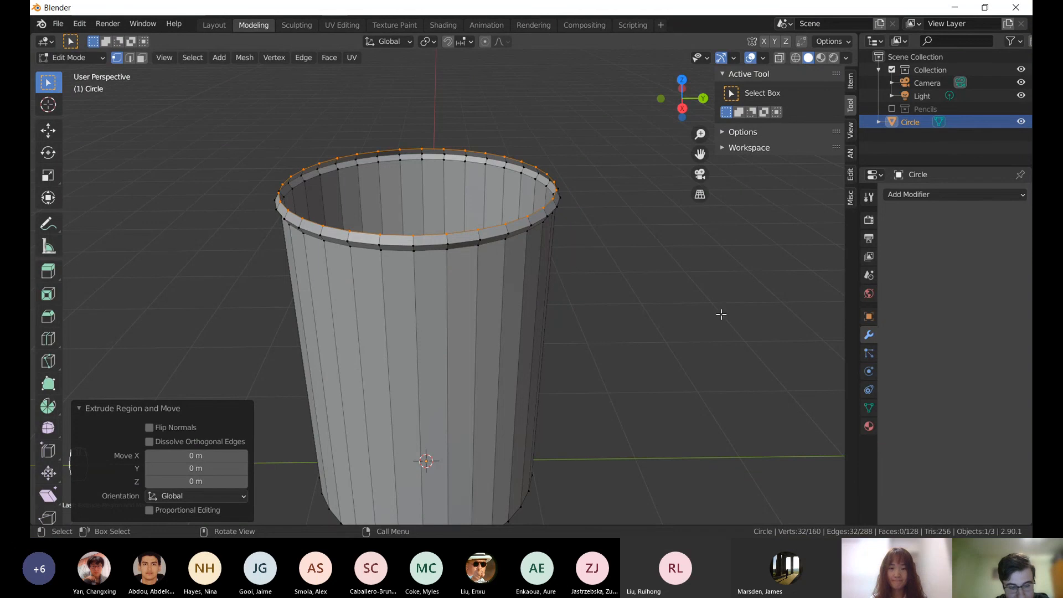
key(s)
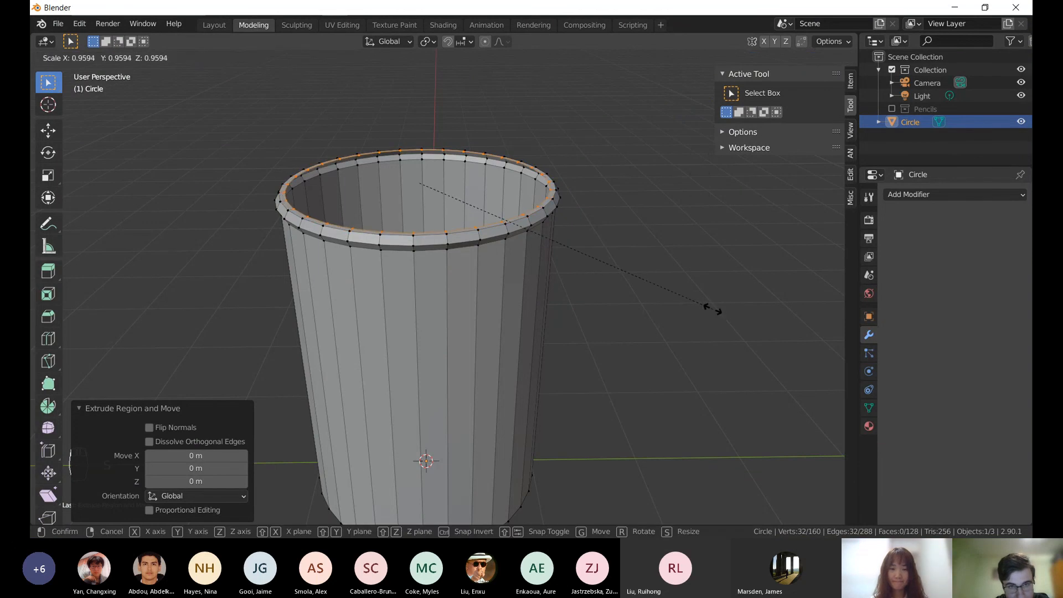
click(711, 309)
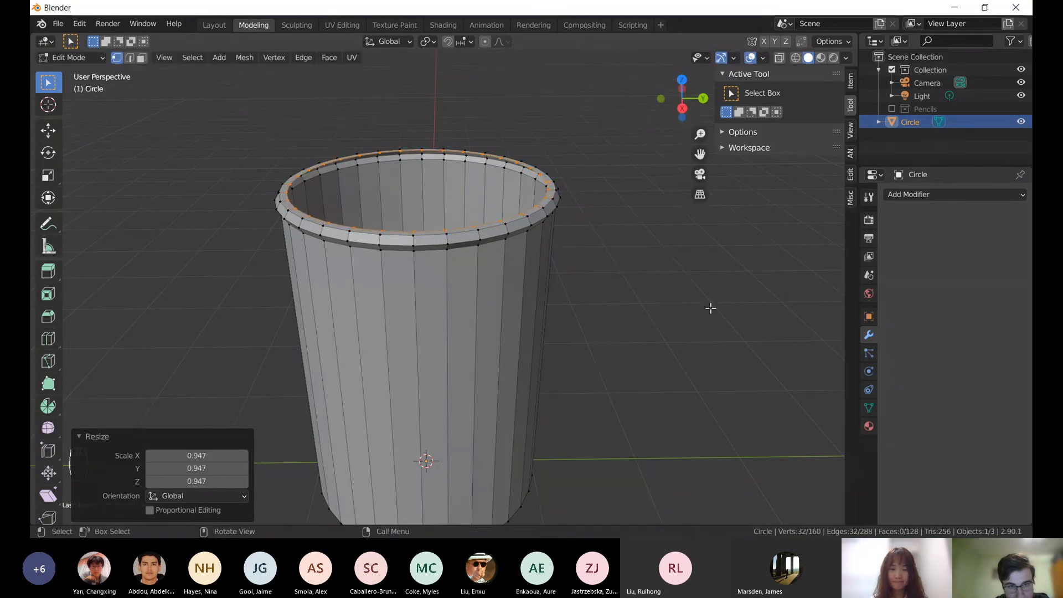
- Deselect the mesh and examine the cup's rim and outer wall from several angles
middle_drag(711, 308, 713, 244)
click(704, 243)
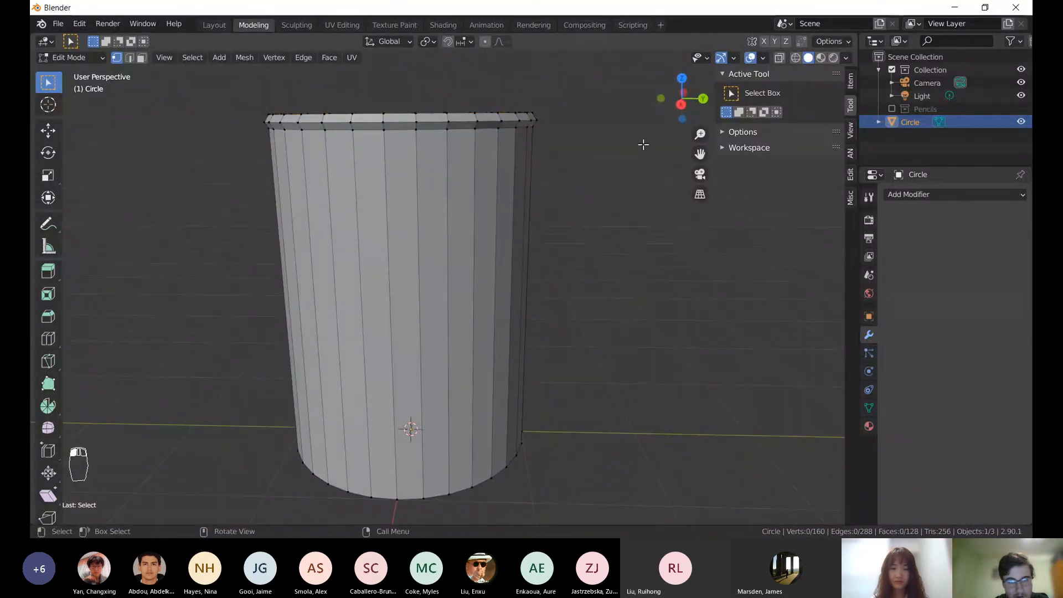
middle_drag(643, 145, 430, 198)
scroll(430, 197, up, 2)
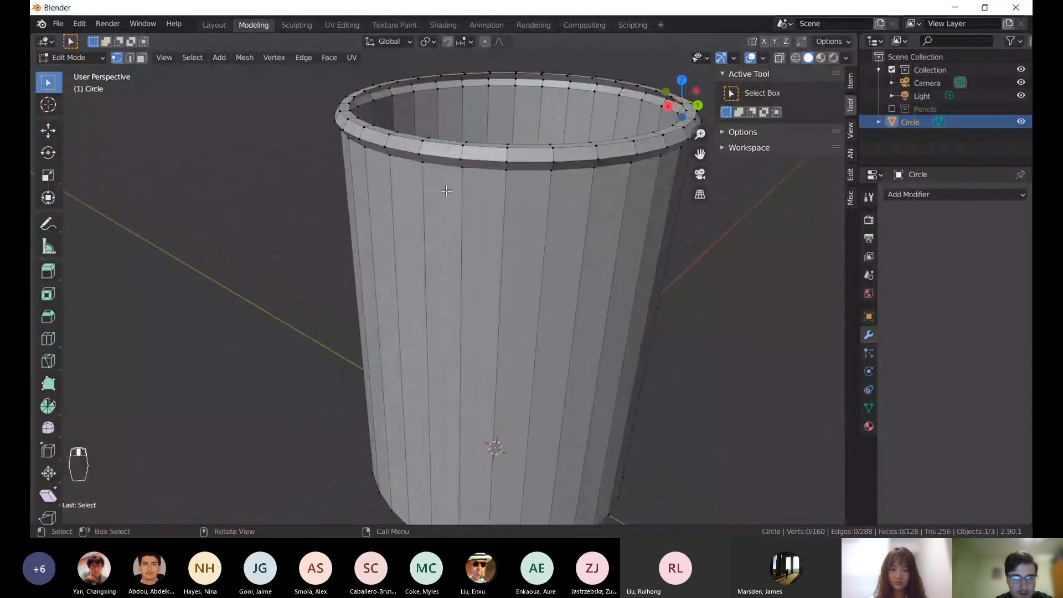
scroll(447, 190, down, 2)
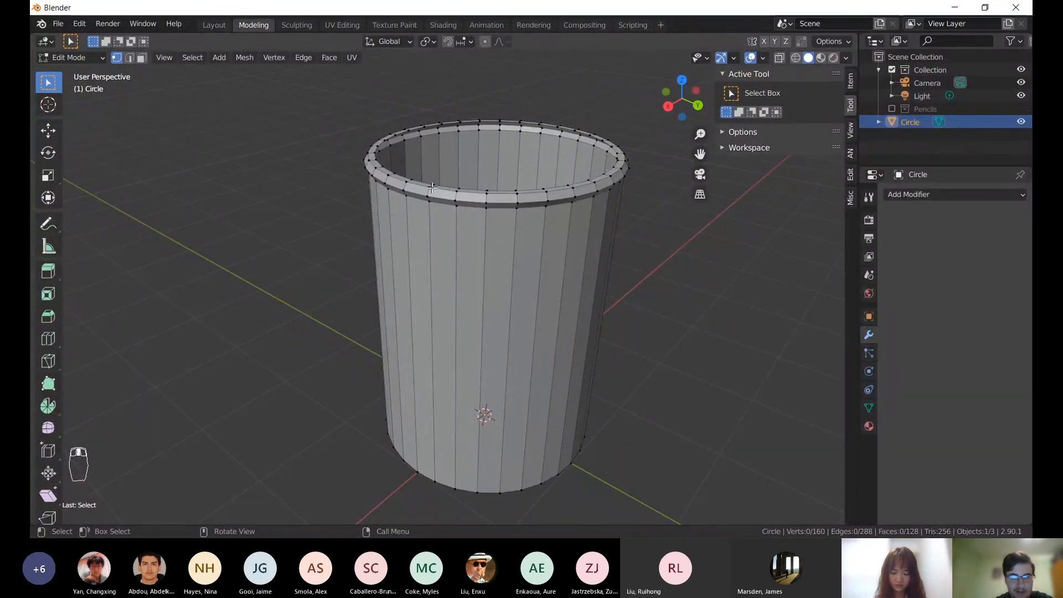
middle_drag(561, 248, 513, 255)
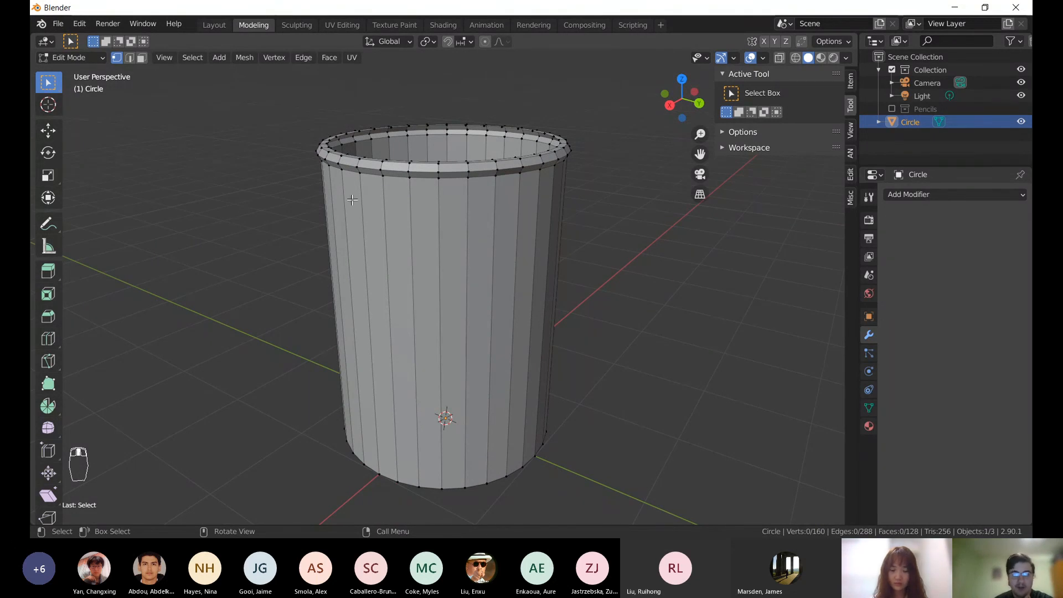
scroll(352, 199, up, 5)
scroll(352, 199, down, 3)
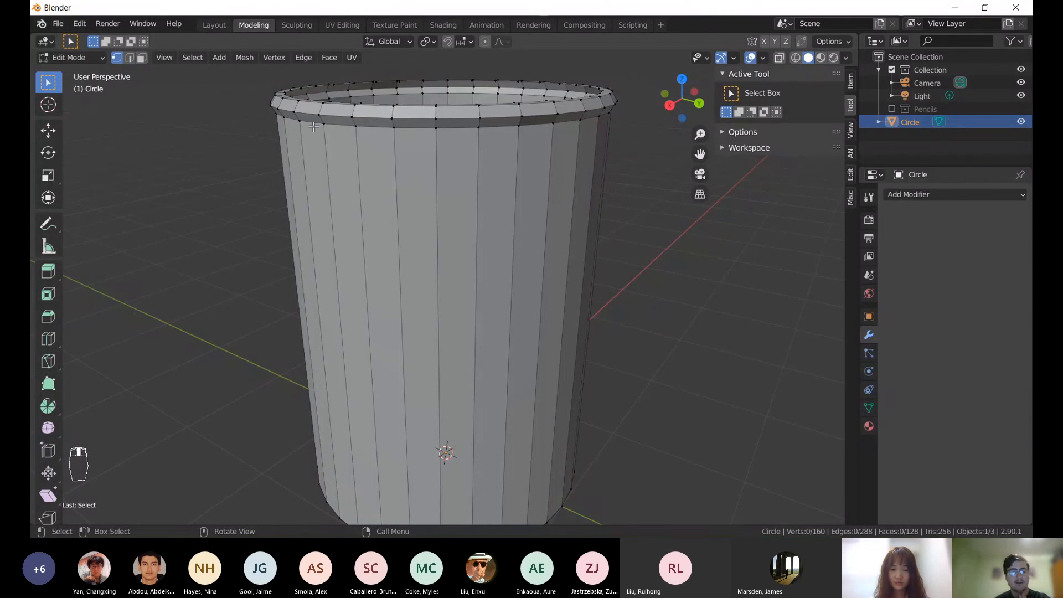
- Switch to face selection and select one tall vertical face on the front of the cup's outer wall
middle_drag(382, 159, 440, 109)
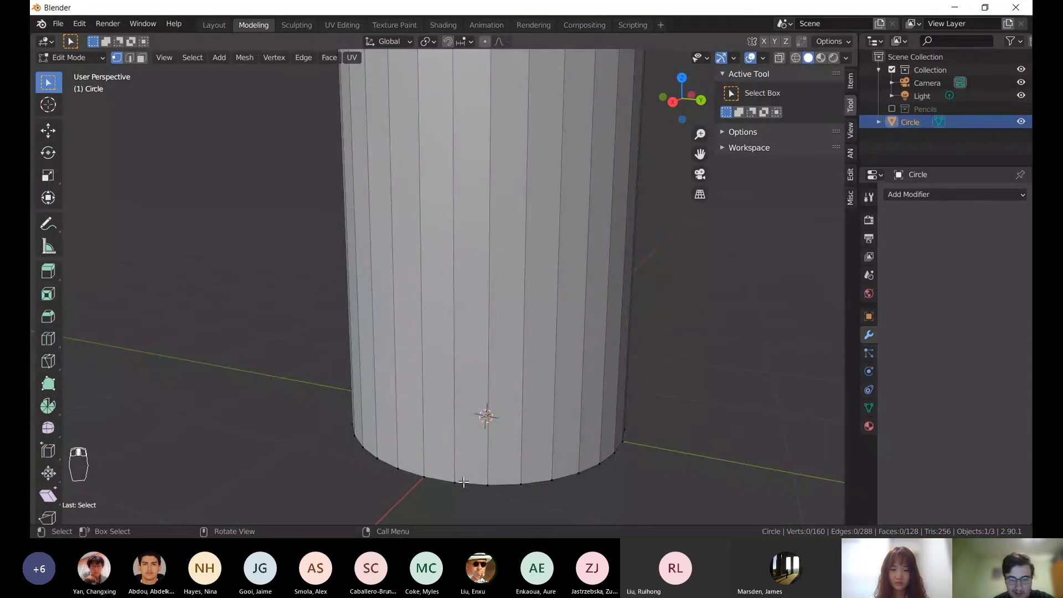
scroll(325, 368, down, 2)
click(141, 58)
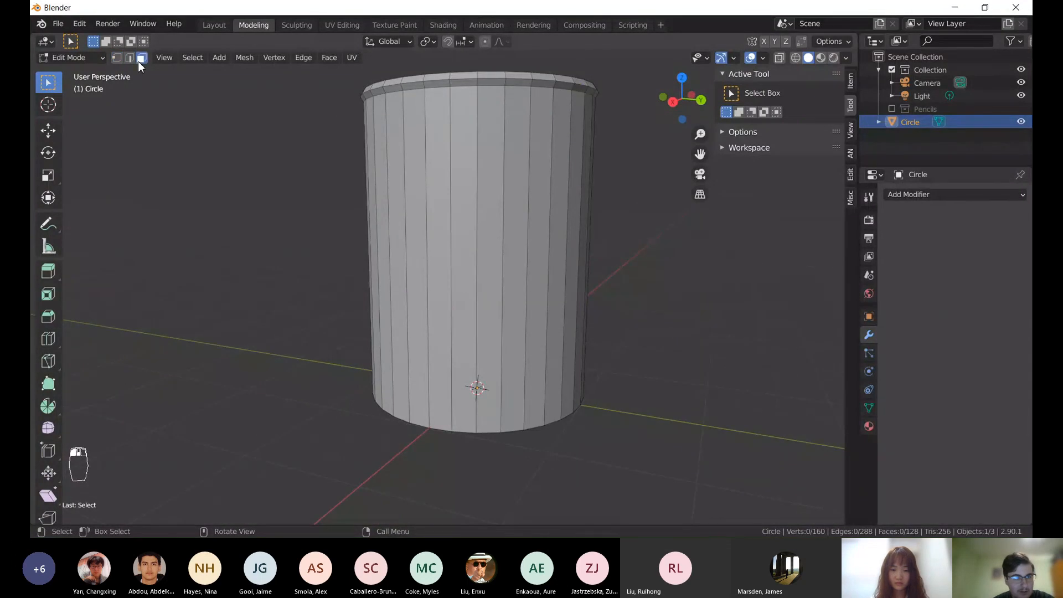
click(464, 135)
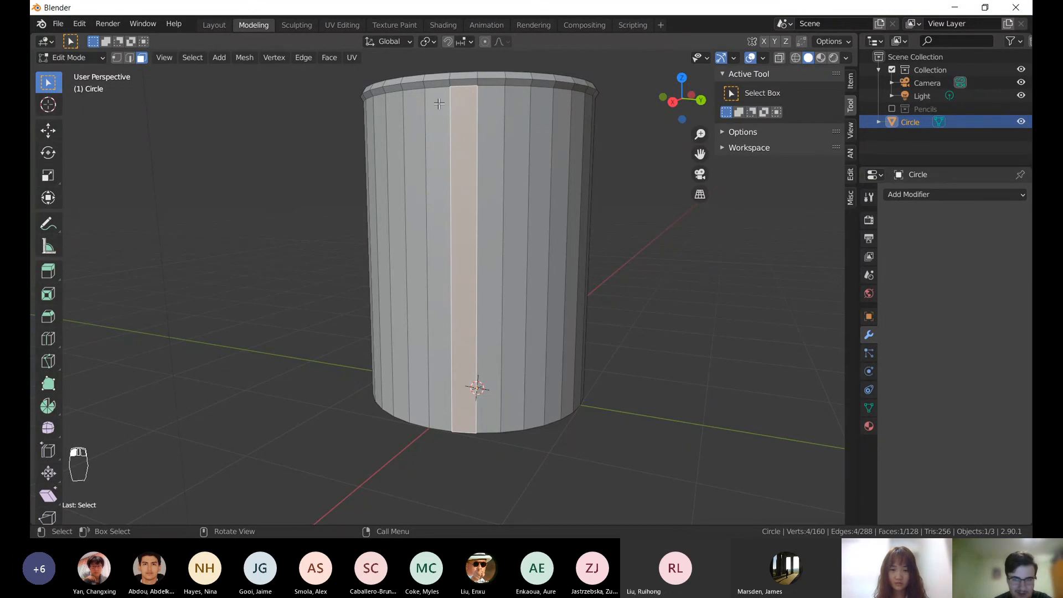
- Switch to vertex selection and add 14 horizontal loop cuts around the cup's outer wall
click(119, 61)
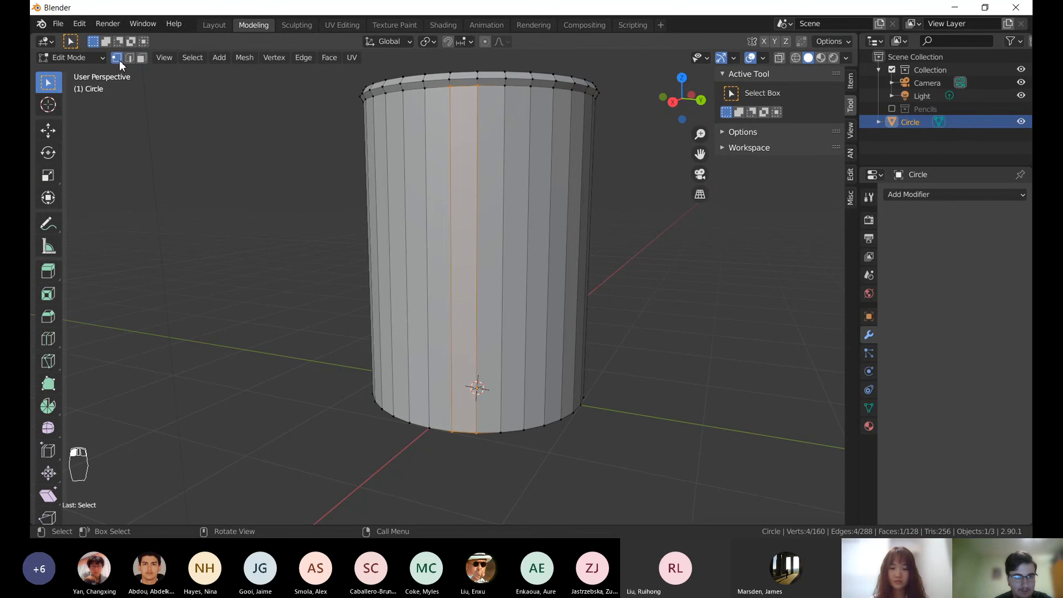
click(48, 341)
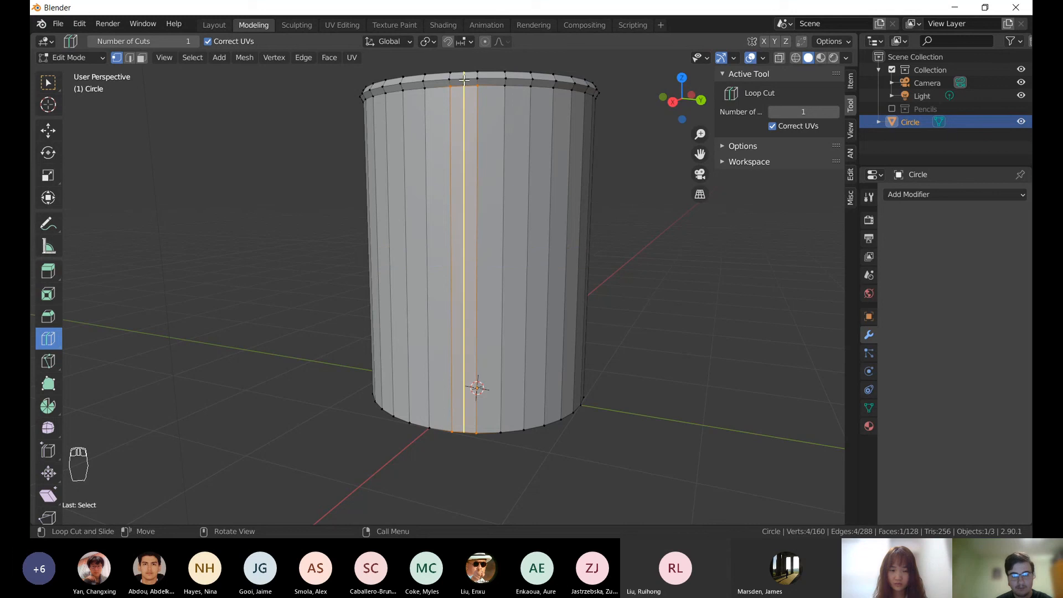
click(460, 216)
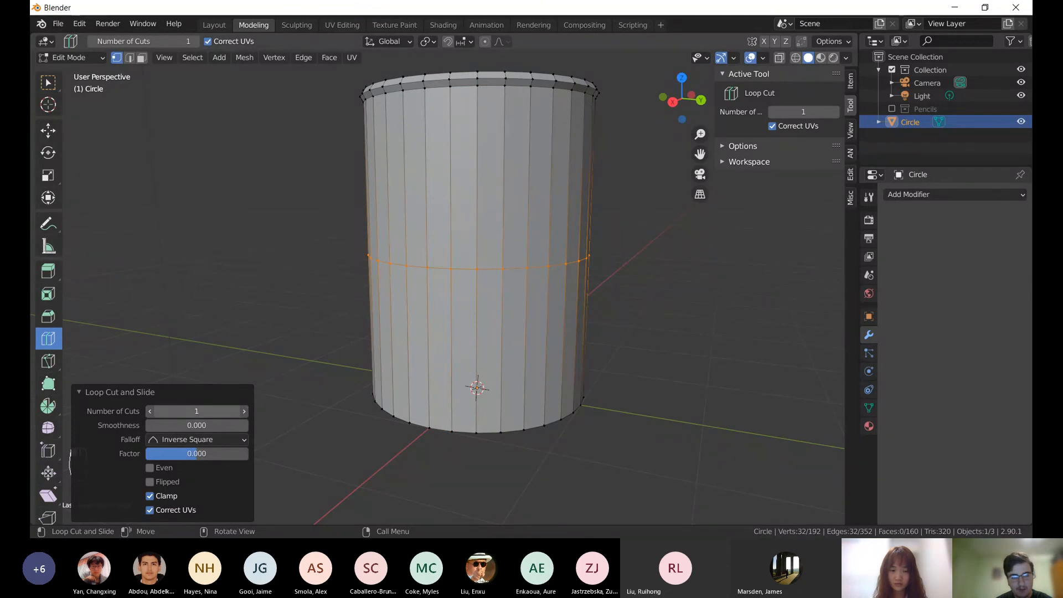
drag(197, 411, 260, 411)
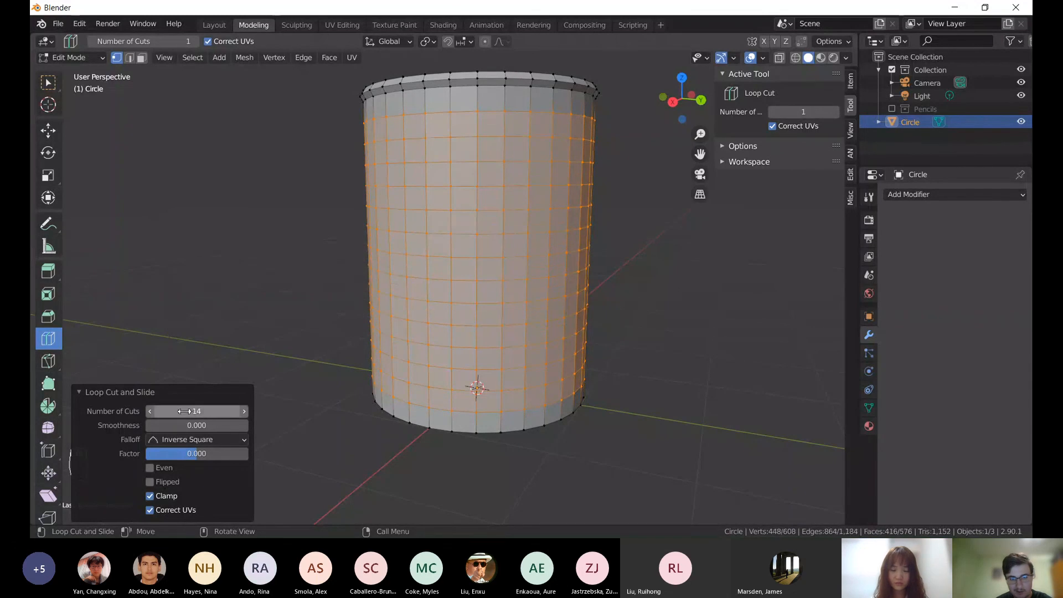
- Deselect the whole mesh and return to the Select Box tool
middle_drag(293, 192, 268, 171)
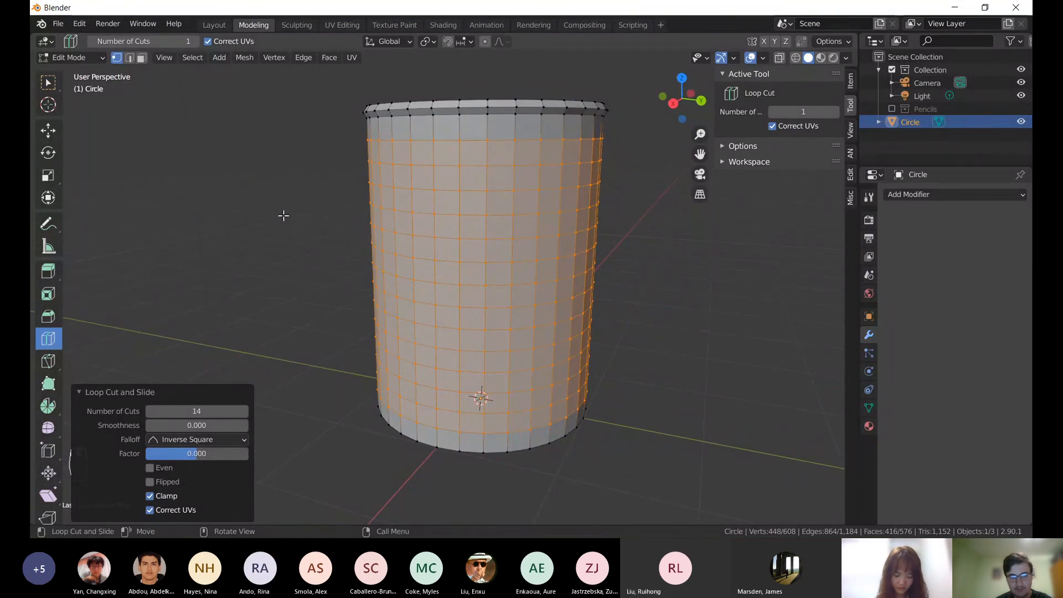
middle_drag(624, 254, 602, 244)
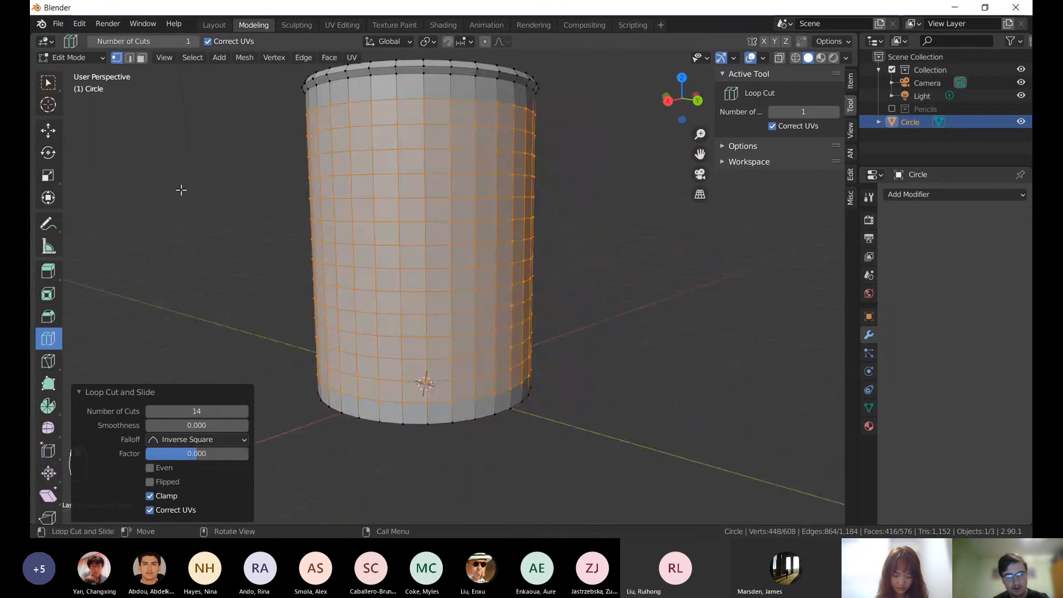
key(a)
key(a)
key(a)
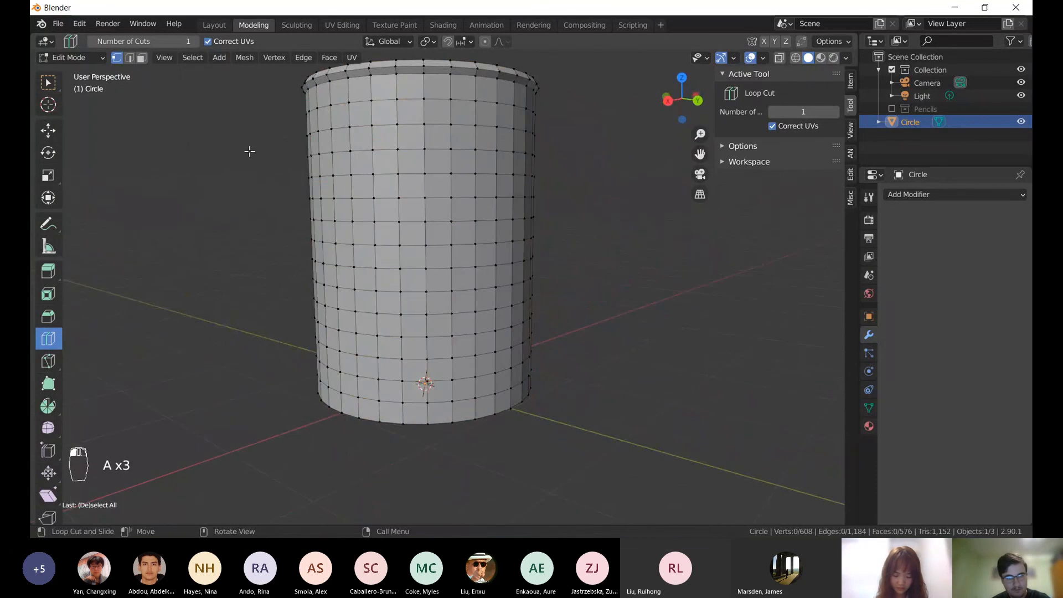
middle_drag(249, 152, 263, 209)
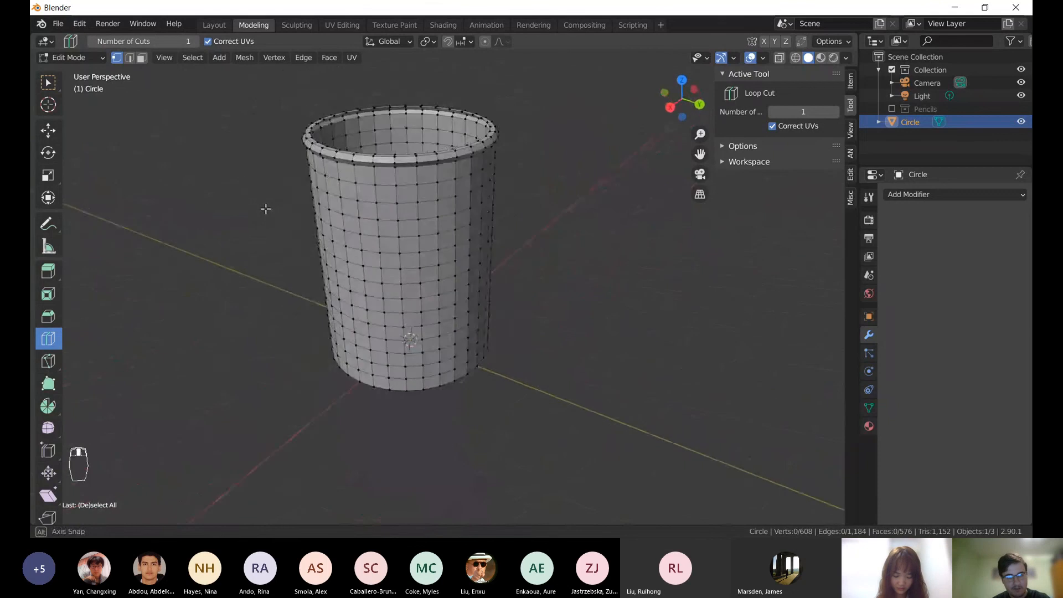
scroll(266, 209, up, 2)
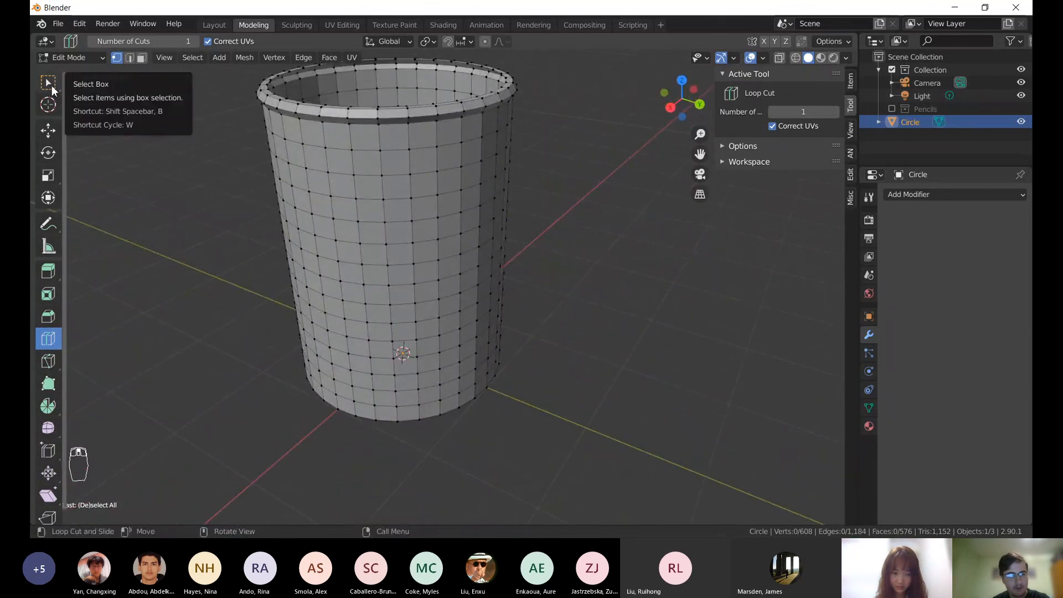
click(52, 89)
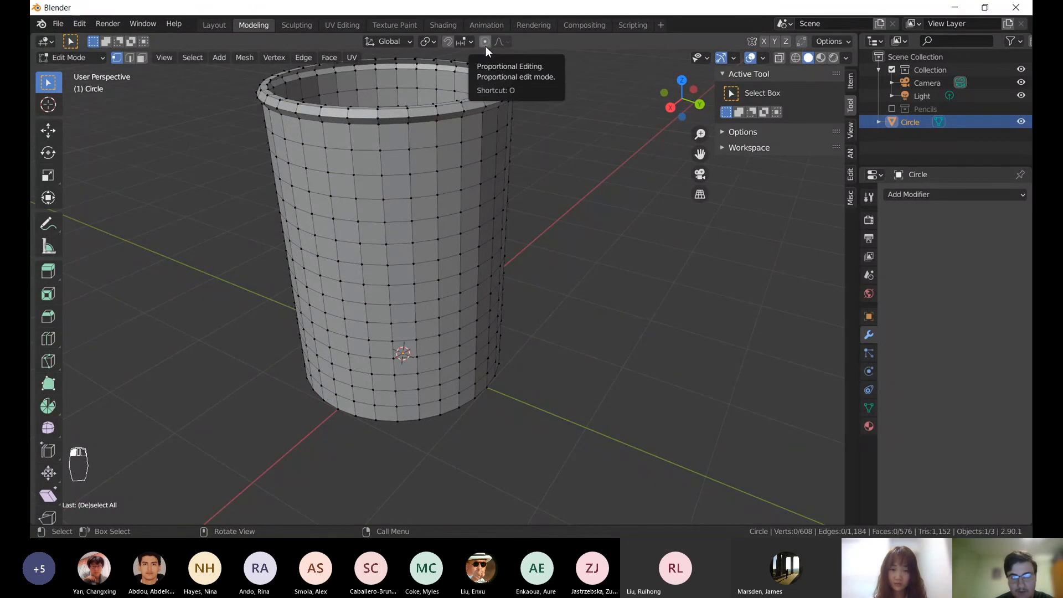
- Try to move a single vertex in the middle of the cup's outer wall
click(365, 266)
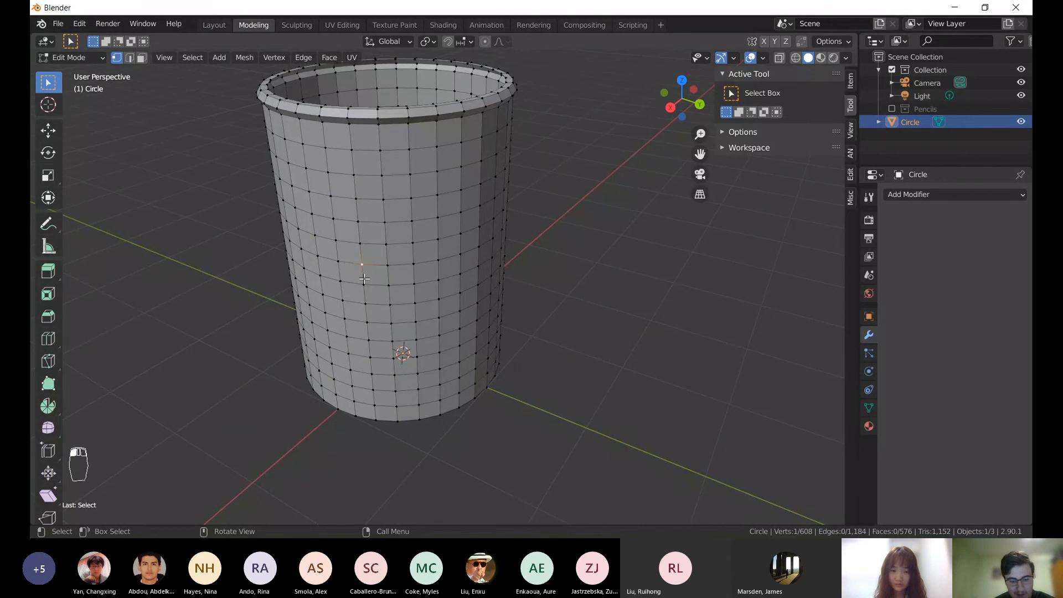
key(g)
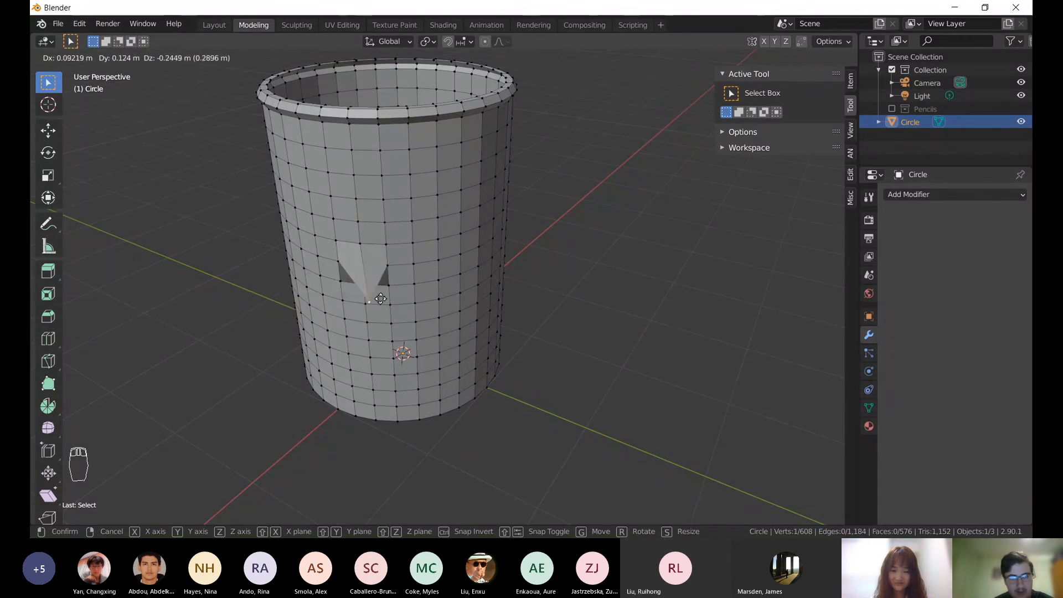
right_click(208, 379)
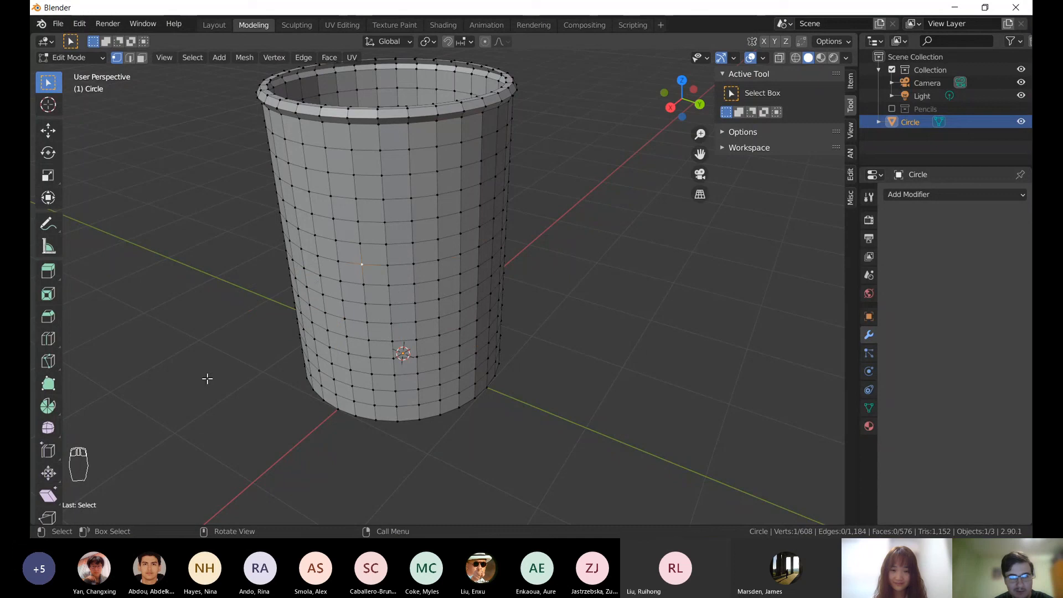
- Select the horizontal edge loop around the middle of the outer wall and try scaling it outward to about 1.49
alt+click(370, 266)
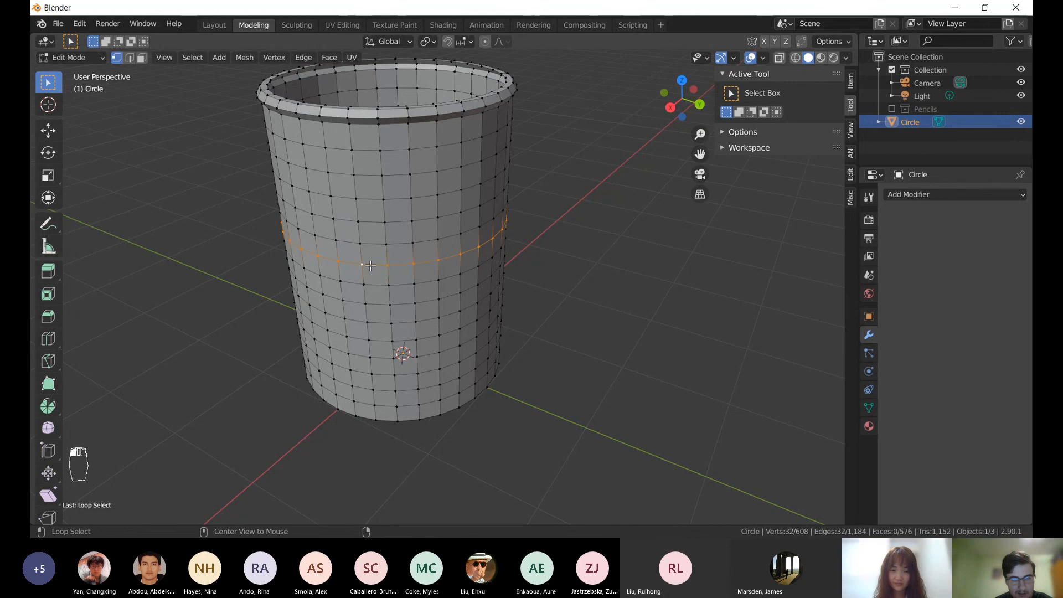
middle_drag(370, 266, 387, 268)
scroll(383, 269, down, 3)
key(s)
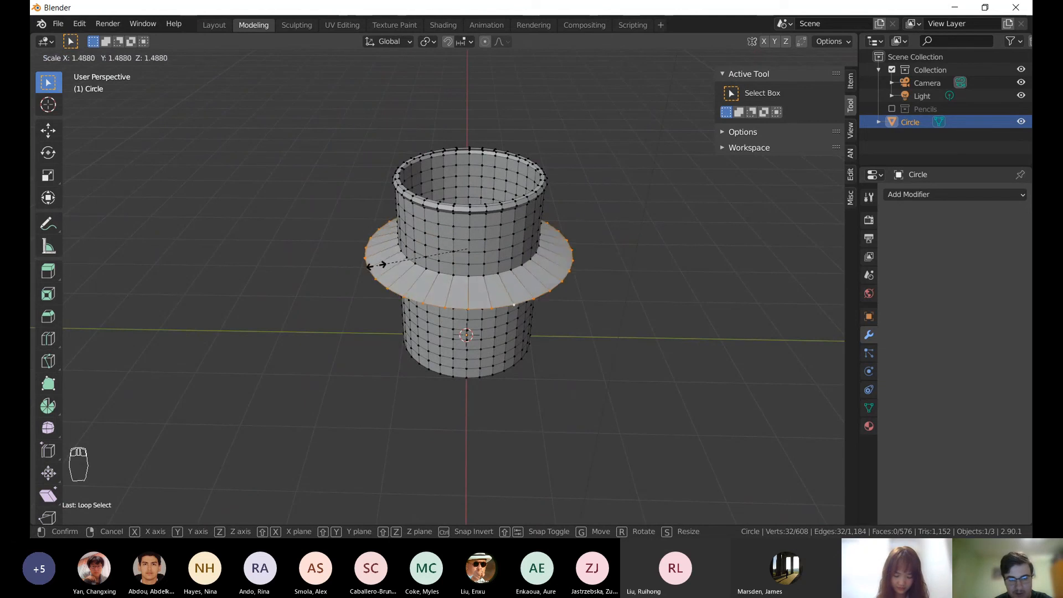
right_click(294, 262)
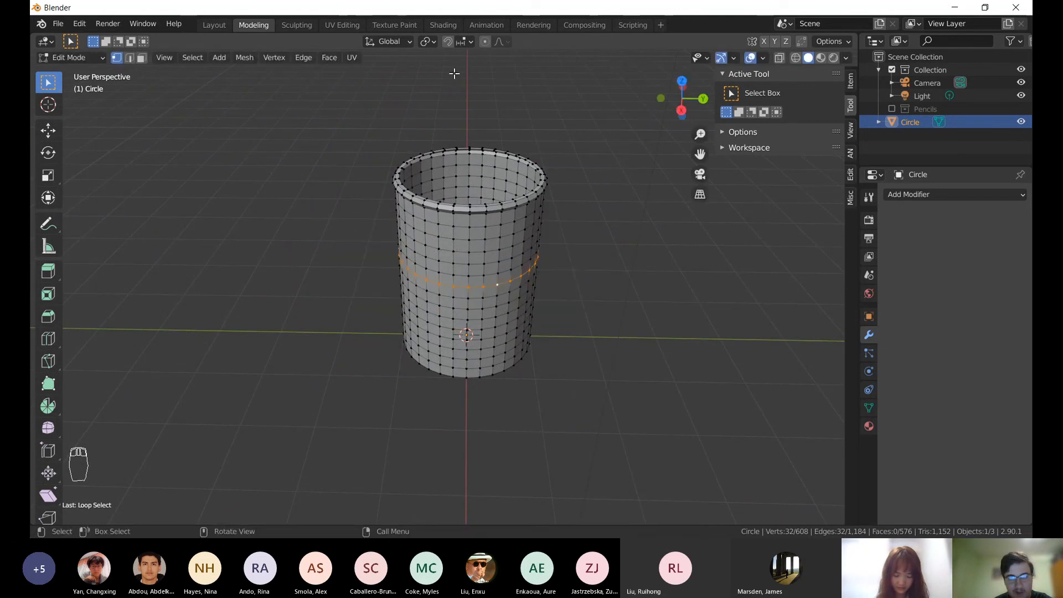
- Turn on proportional editing and try scaling the selected middle loop with the Smooth falloff
click(485, 43)
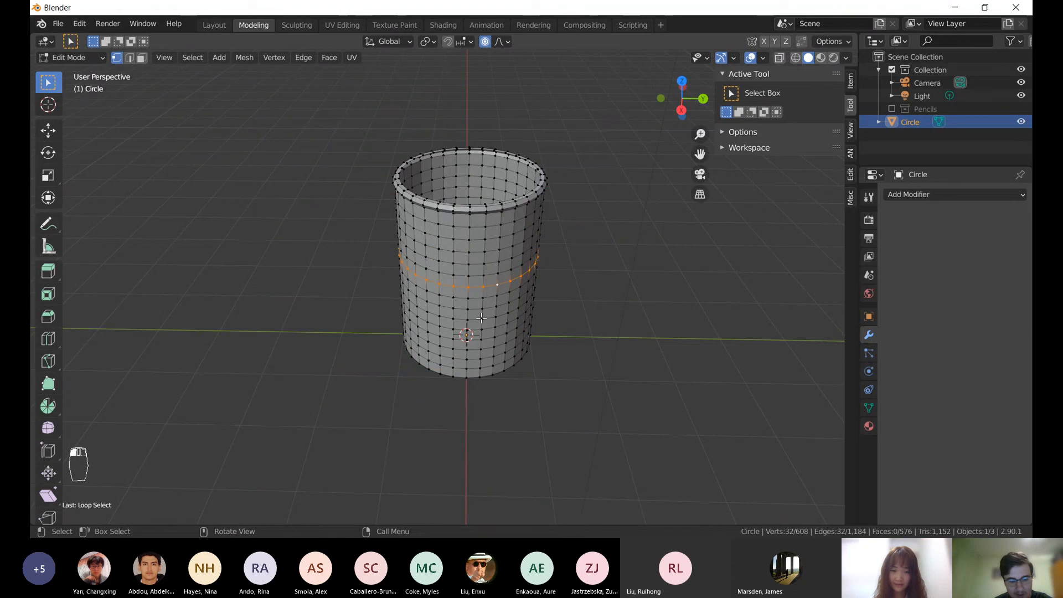
key(s)
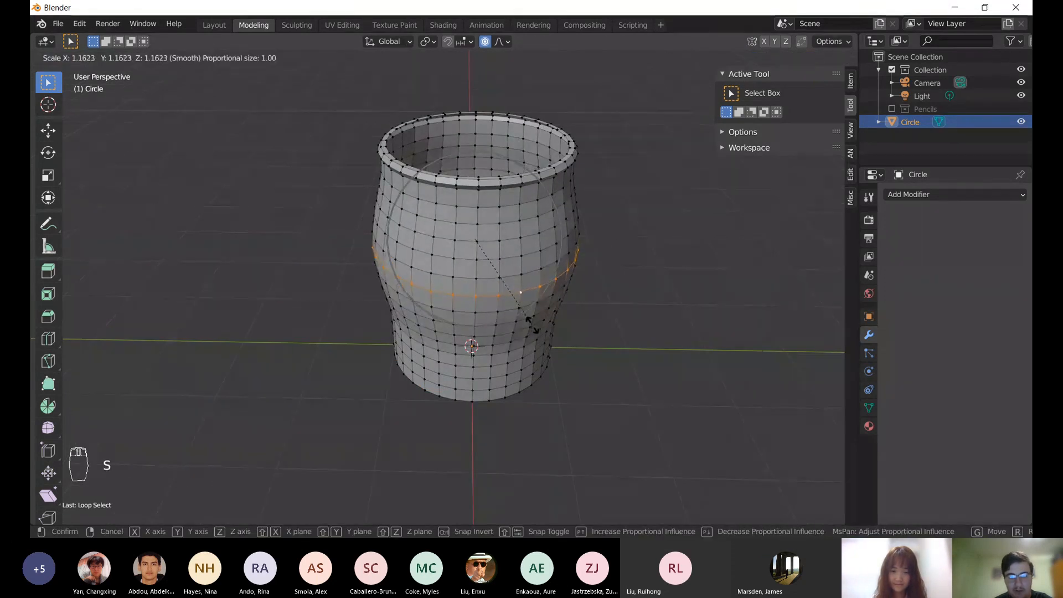
key(Escape)
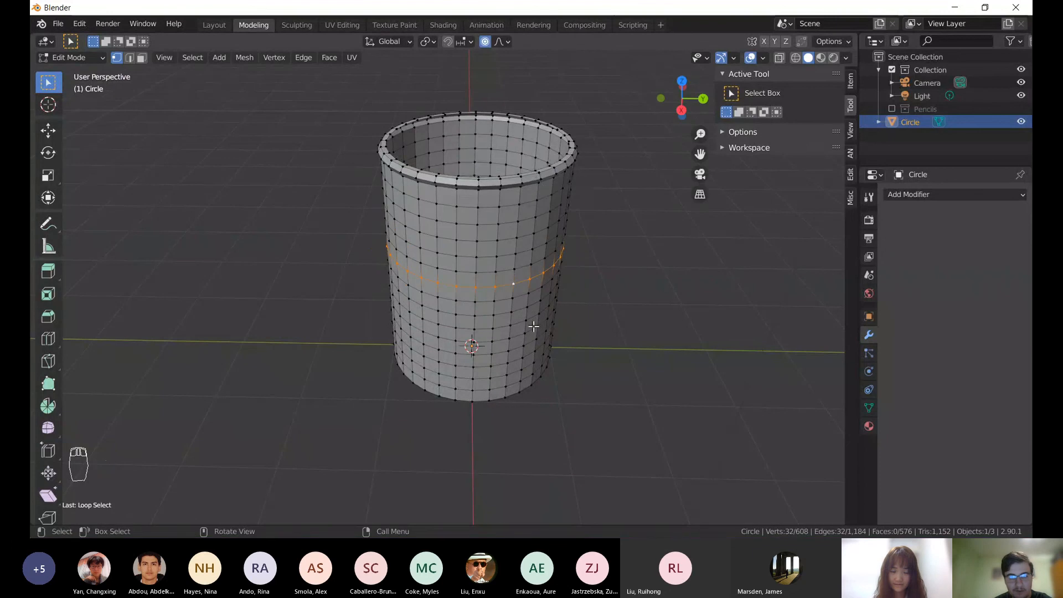
click(507, 43)
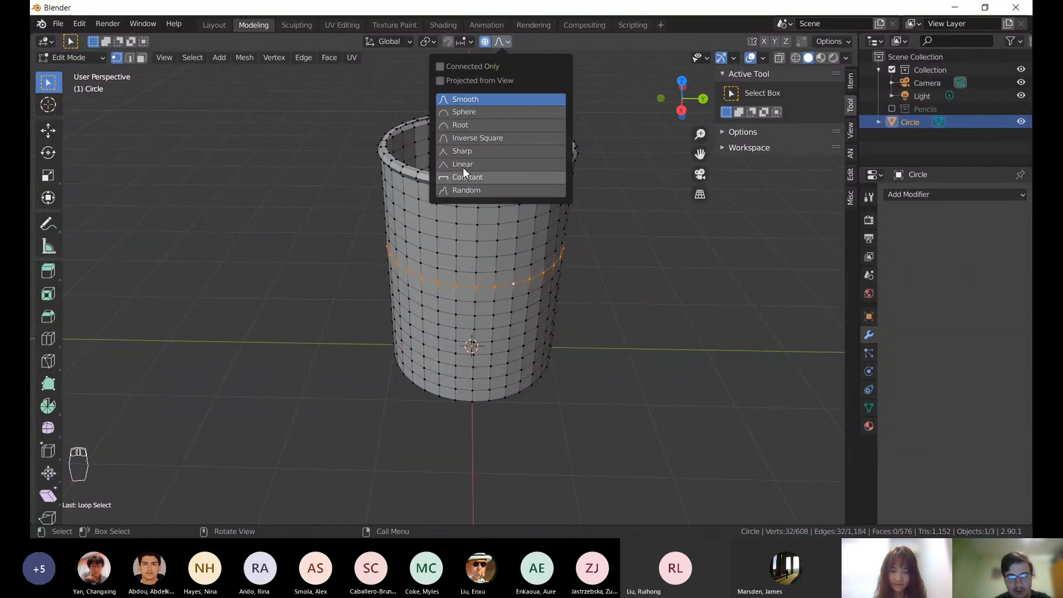
key(s)
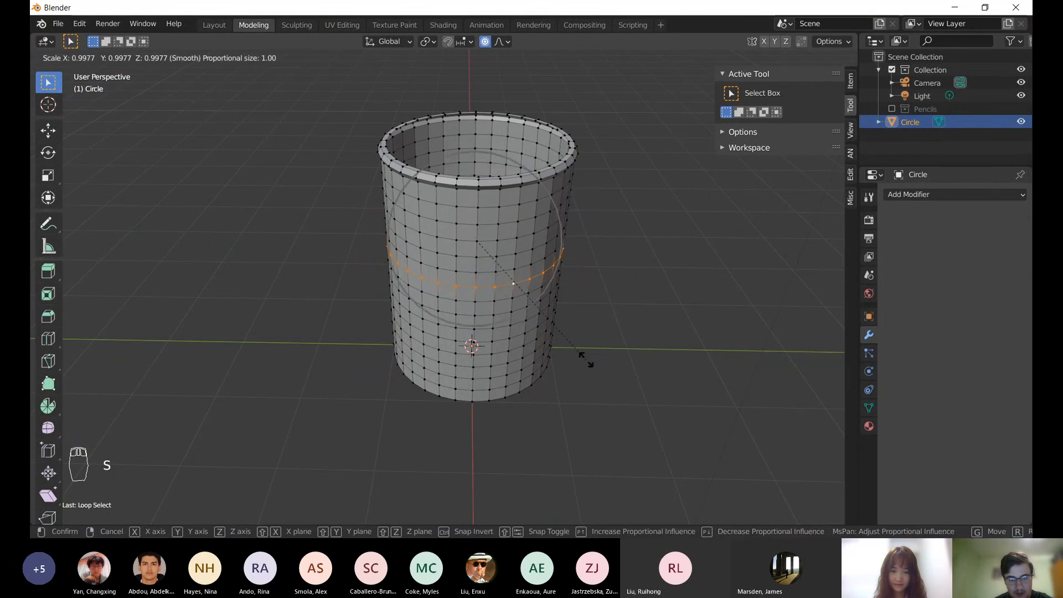
click(618, 367)
middle_drag(618, 368, 273, 195)
key(ctrl+z)
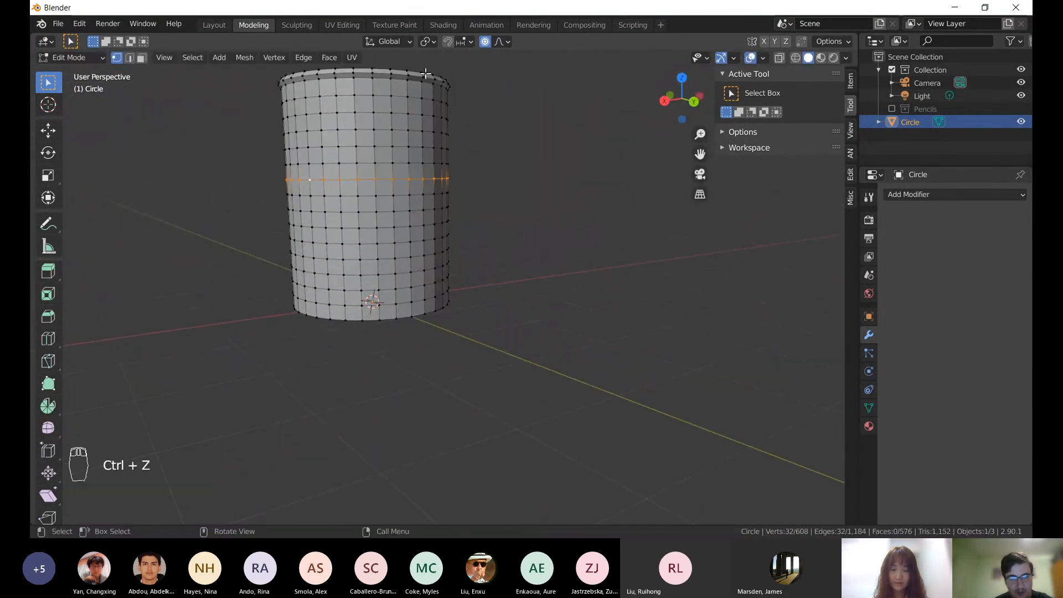
- Try scaling the middle loop outward to about 1.24 with the Sphere proportional falloff
click(499, 42)
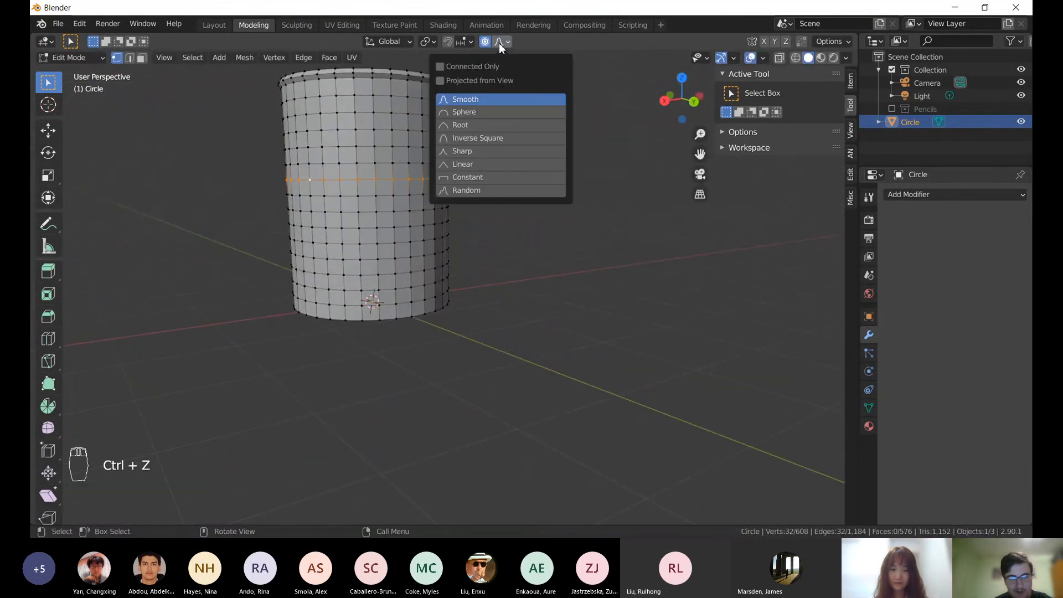
click(476, 111)
key(s)
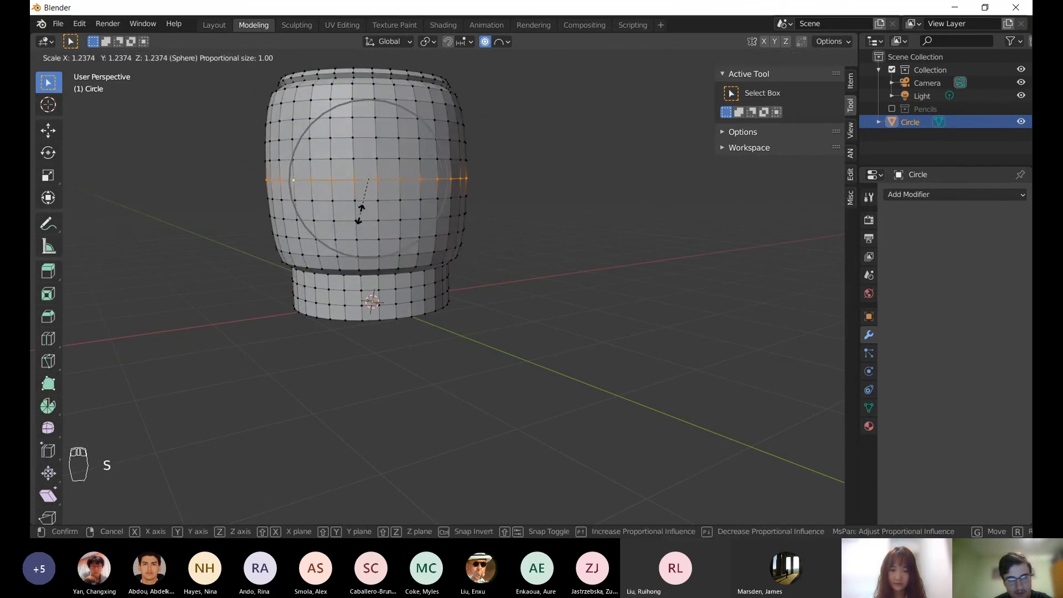
right_click(355, 213)
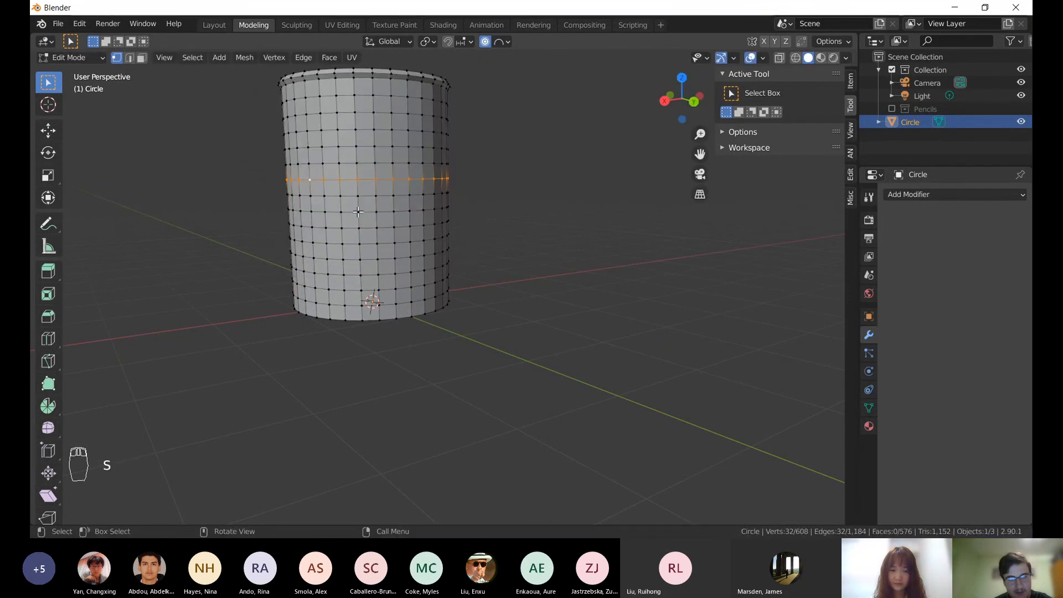
- Try scaling the middle loop outward to about 1.46 with the Sharp falloff and a proportional size of 0.68
click(500, 42)
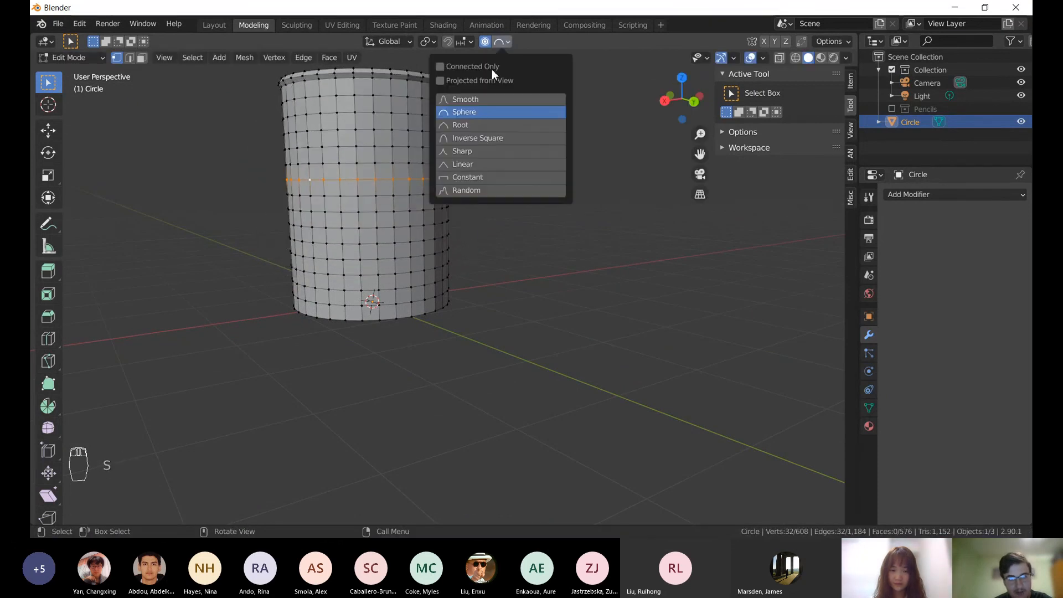
click(464, 151)
key(s)
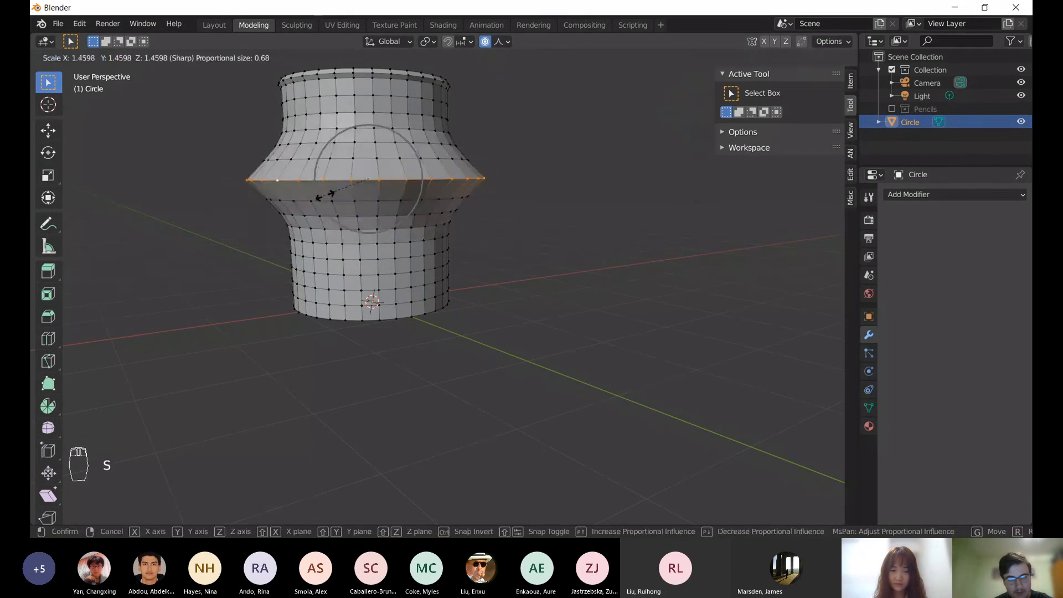
right_click(423, 98)
- Set the proportional falloff to Smooth and select the horizontal edge loop two rows below the selected one
click(500, 46)
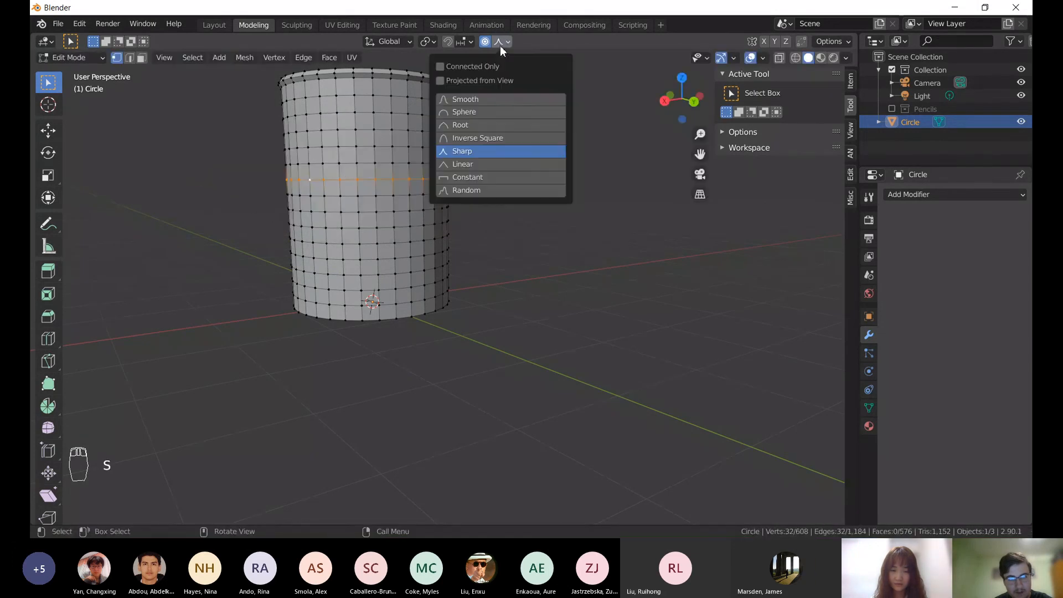
click(474, 97)
middle_drag(291, 179, 382, 219)
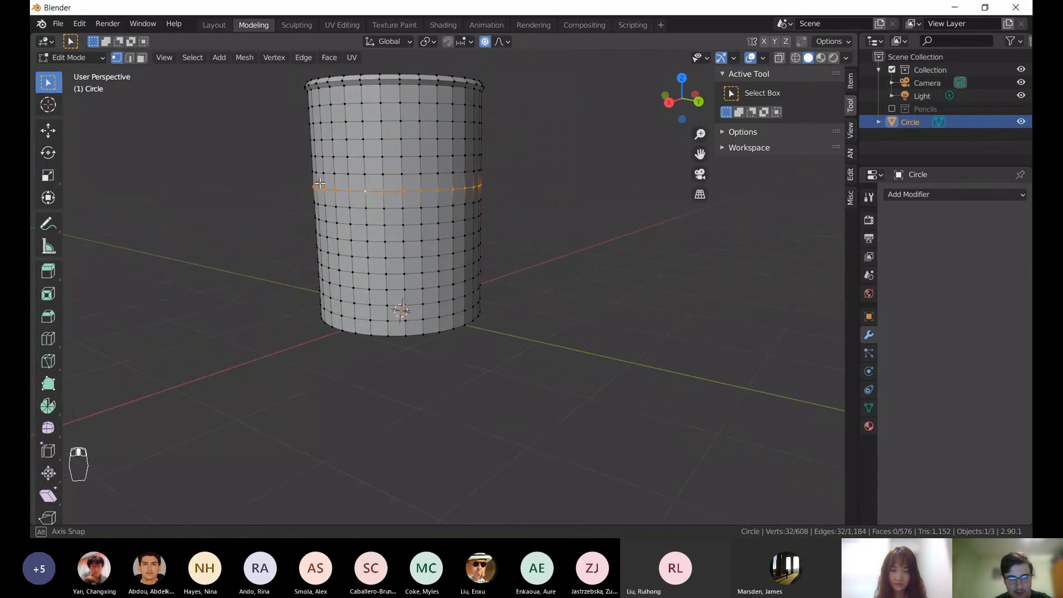
alt+click(372, 224)
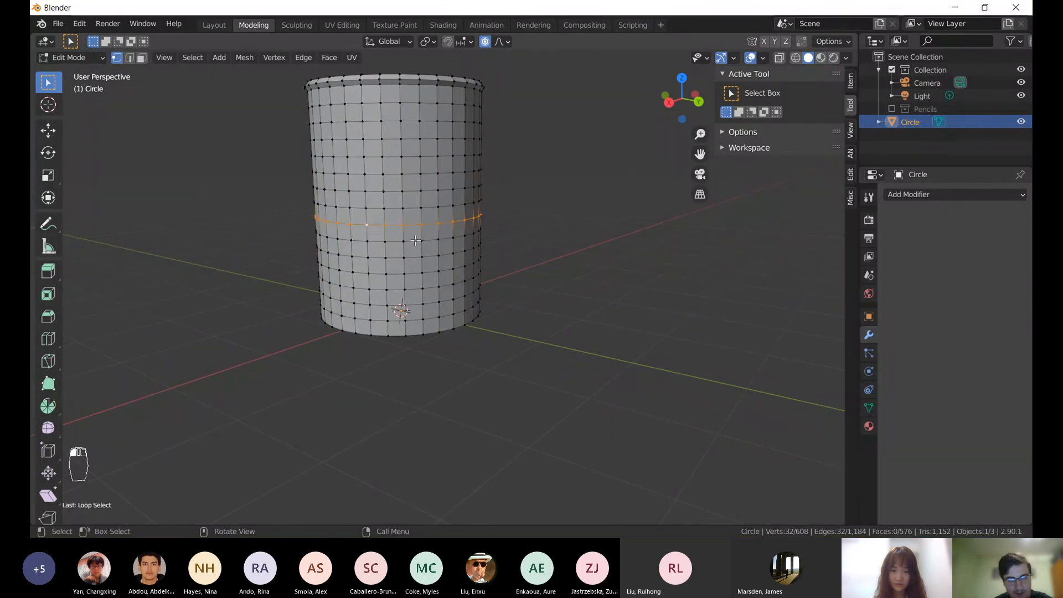
- Scale the selected lower-middle loop outward to about 1.2 with Smooth falloff and a proportional size of about 1.33
key(s)
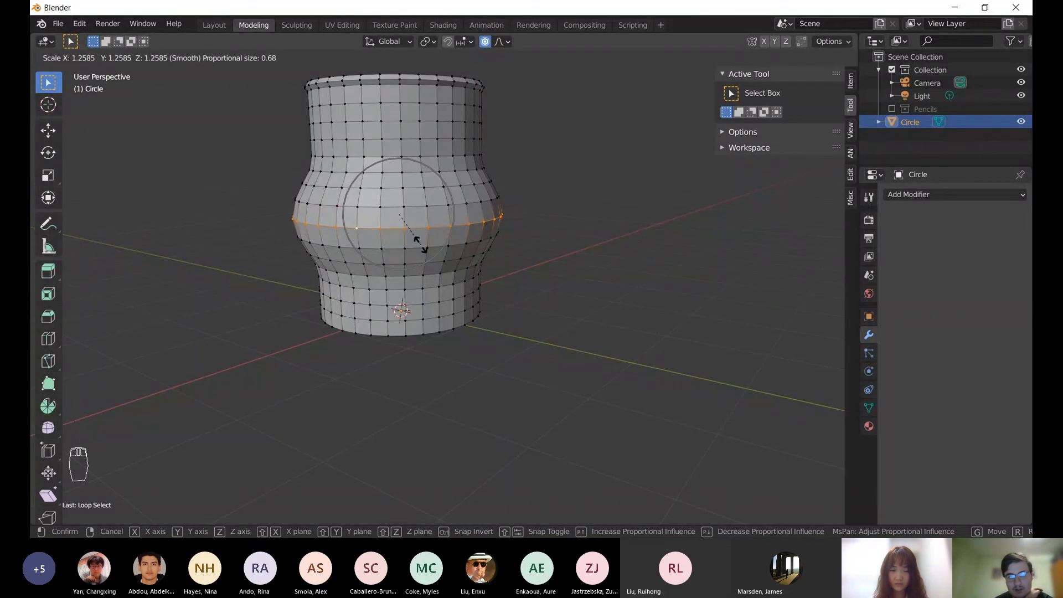
scroll(420, 243, down, 6)
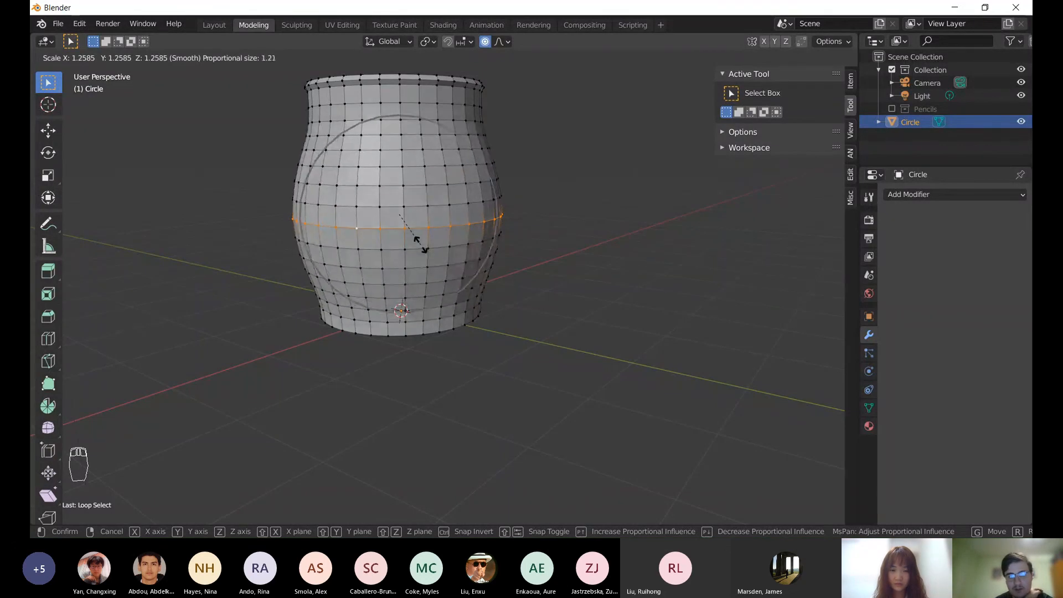
scroll(420, 243, down, 3)
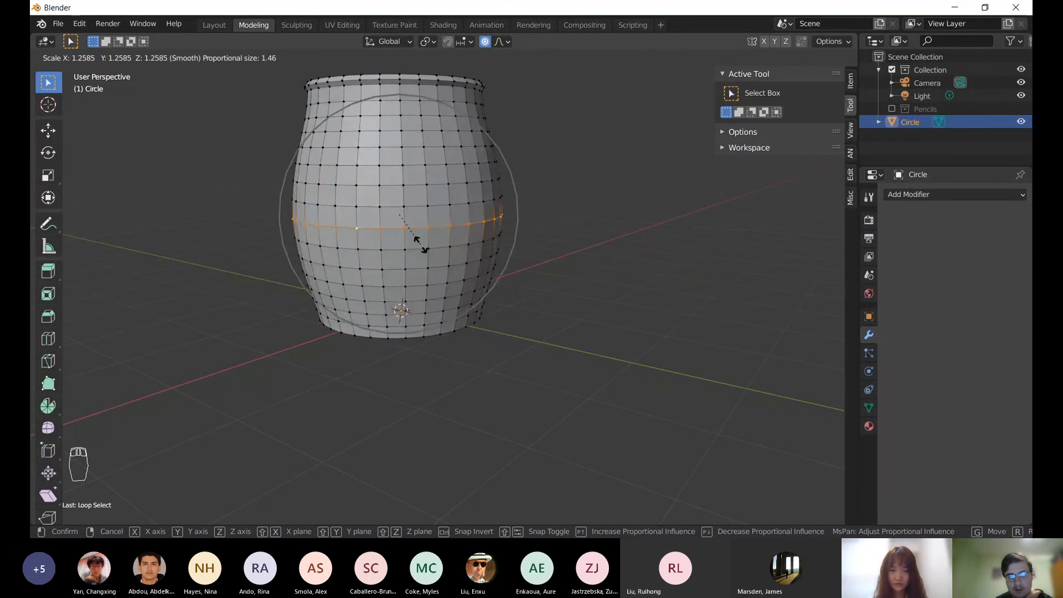
scroll(420, 244, up, 6)
scroll(420, 243, down, 3)
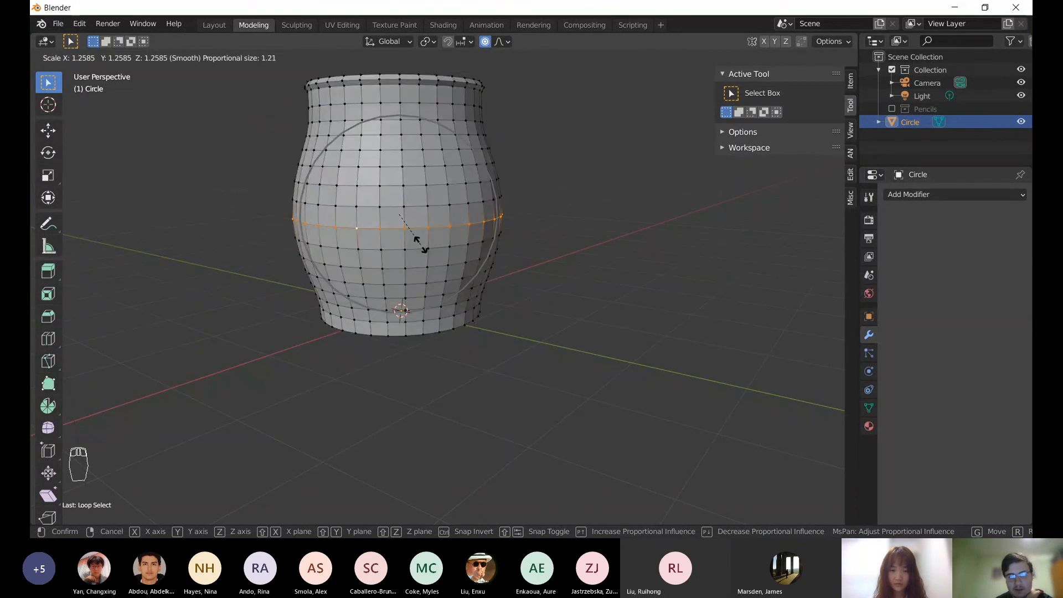
scroll(420, 244, down, 2)
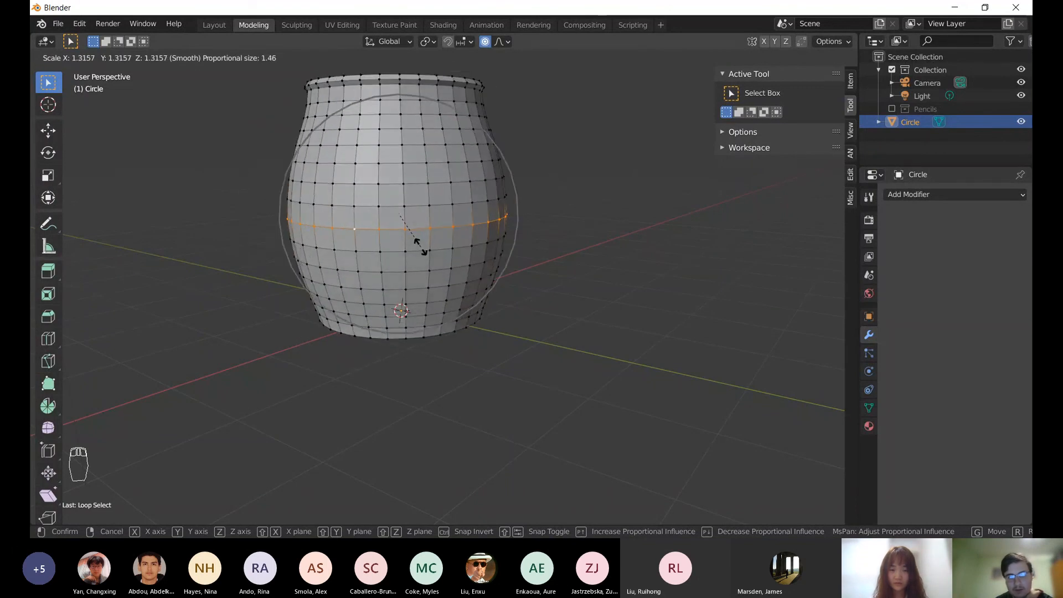
scroll(420, 245, up, 1)
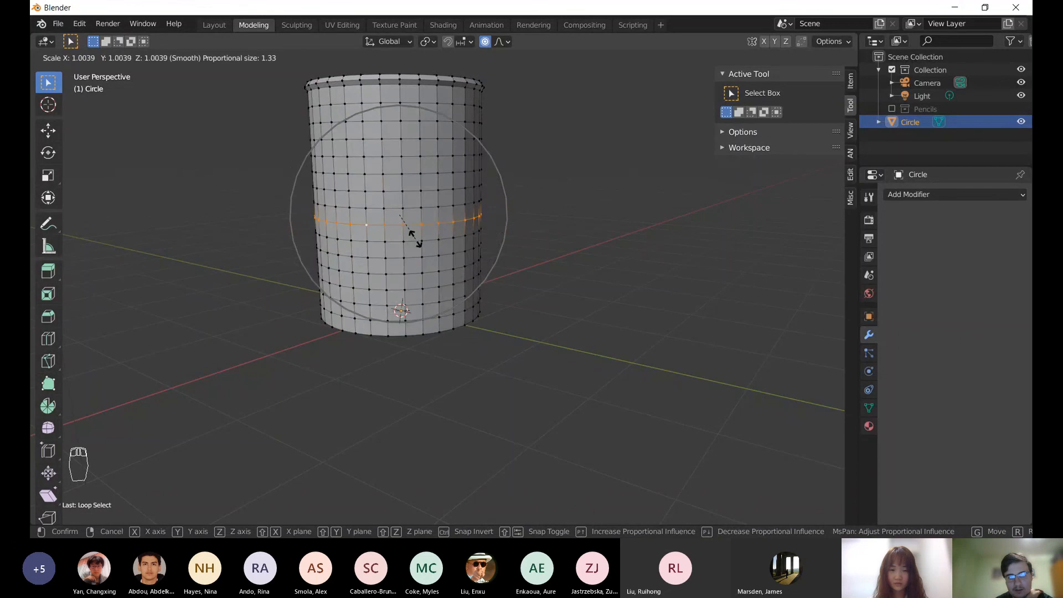
click(420, 243)
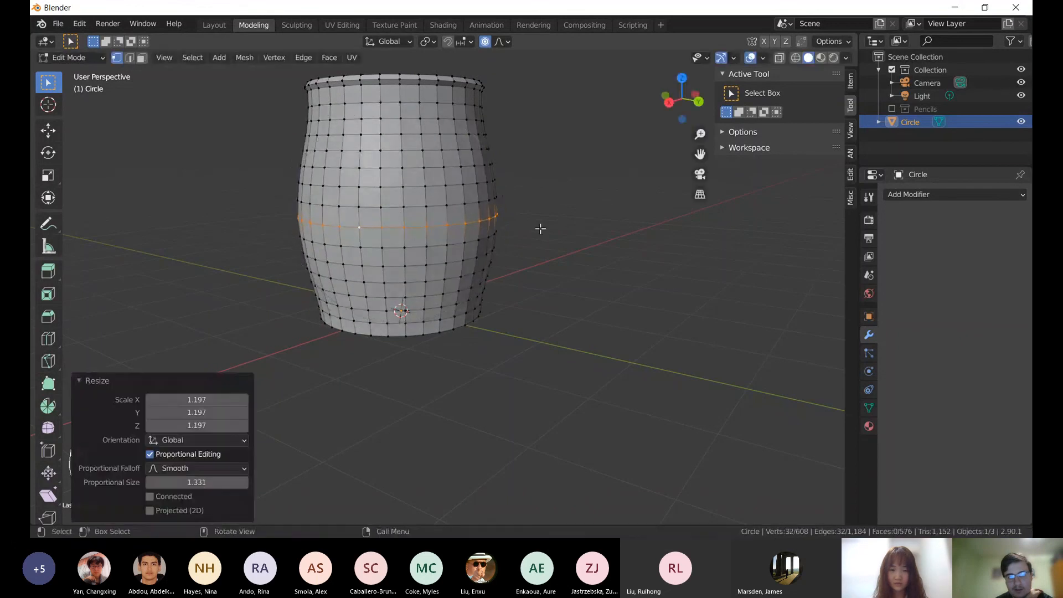
- Examine the bulging pot's silhouette, rim and faceted wall from several sides in Object Mode
mouse_move(541, 228)
middle_down()
mouse_move(517, 280)
mouse_move(542, 284)
mouse_move(598, 245)
mouse_move(525, 237)
middle_up()
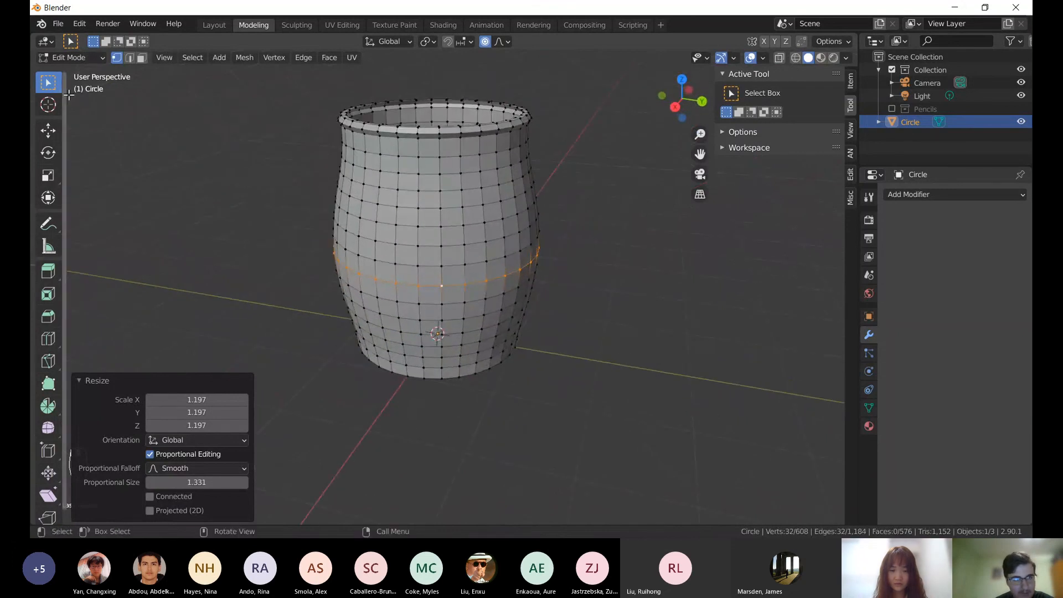
key(Tab)
mouse_move(606, 216)
middle_down()
mouse_move(546, 212)
mouse_move(590, 215)
middle_up()
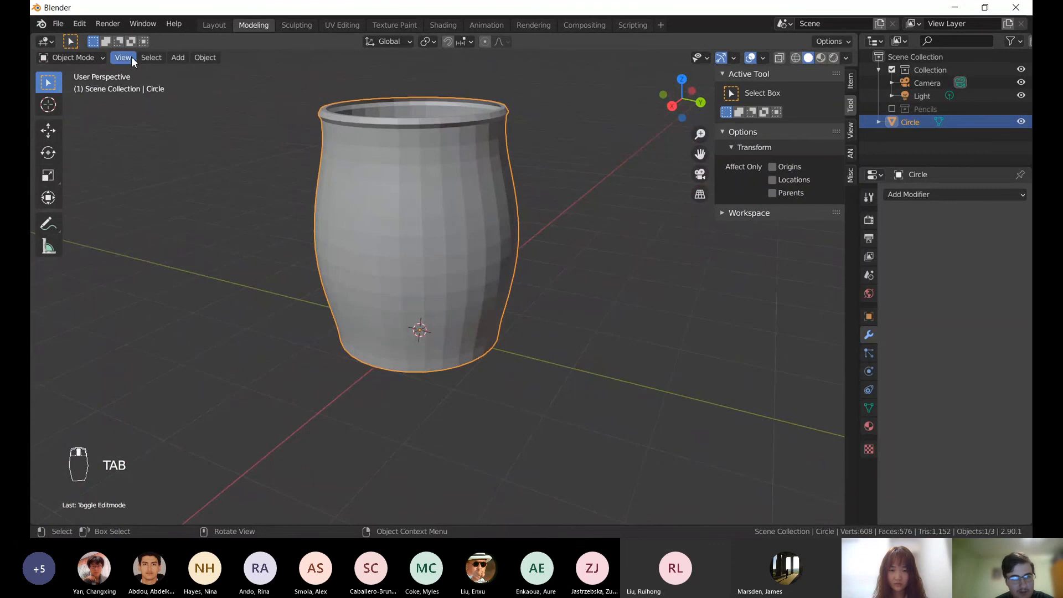
middle_drag(595, 147, 512, 164)
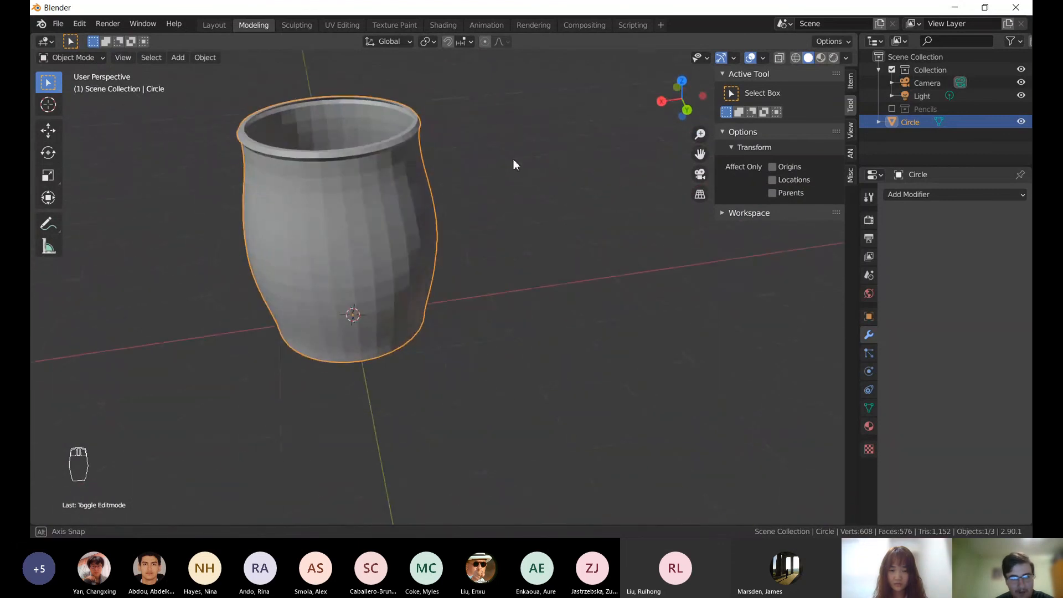
middle_drag(371, 169, 460, 310)
scroll(429, 186, up, 4)
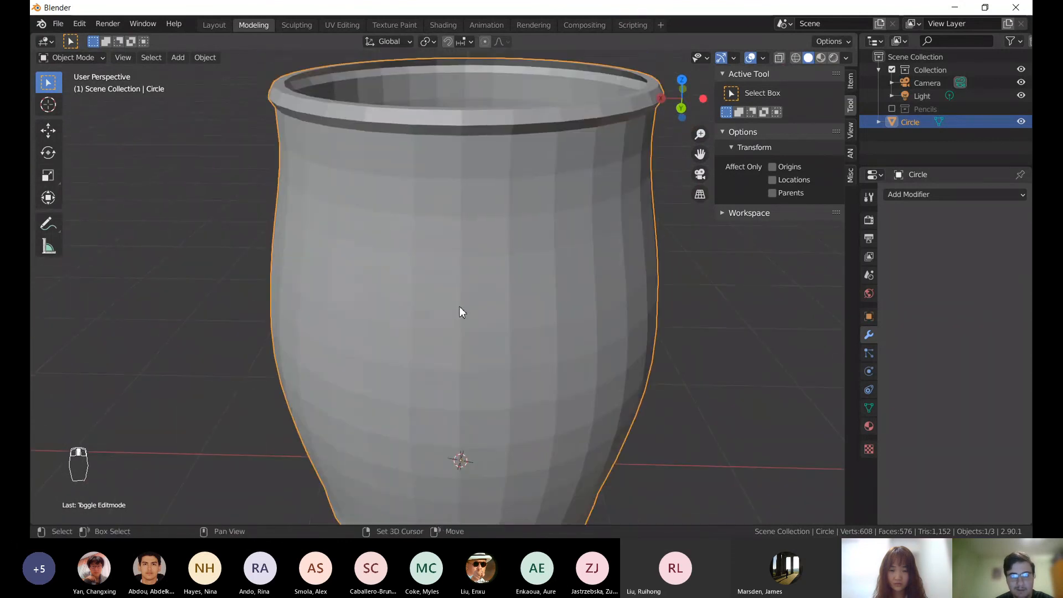
middle_drag(458, 237, 439, 232)
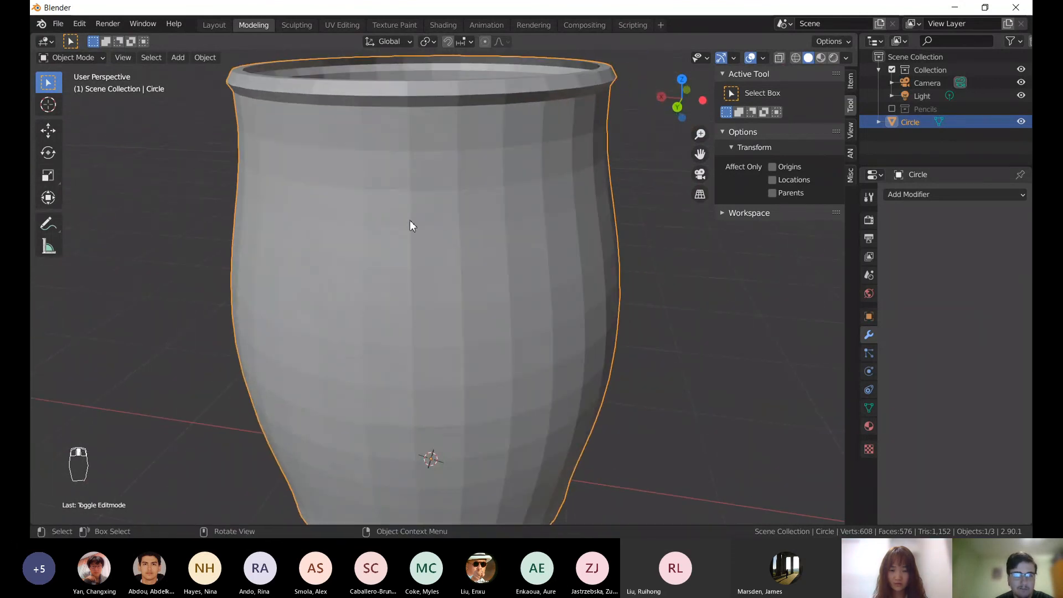
middle_drag(375, 199, 470, 206)
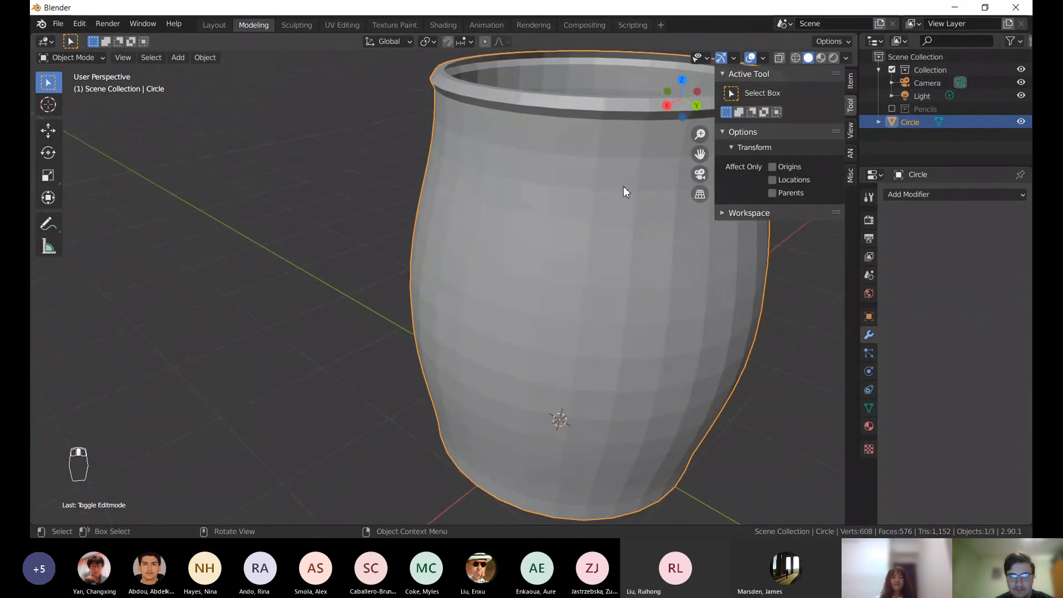
middle_drag(560, 181, 365, 233)
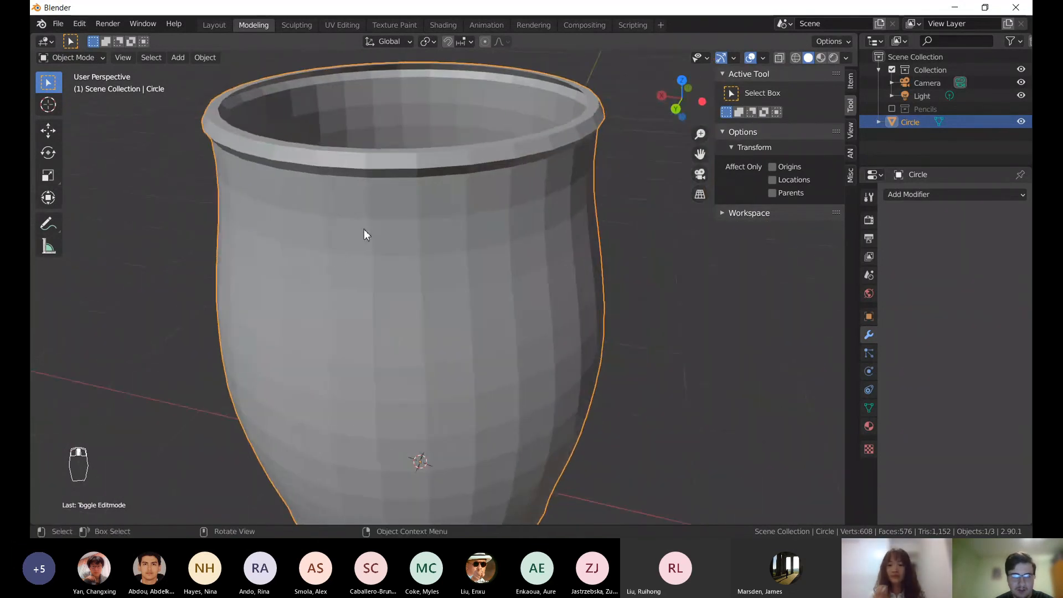
- Close the pot's open underside by filling its bottom edge loop with a face in Edit Mode, and clear the selection
middle_drag(329, 188, 464, 175)
key(Tab)
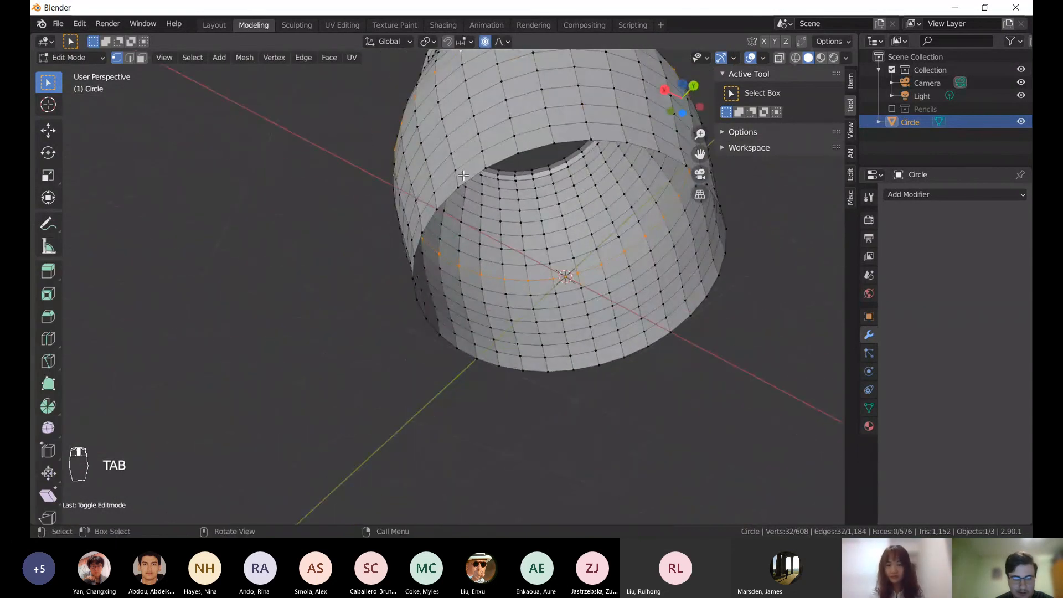
alt+click(495, 165)
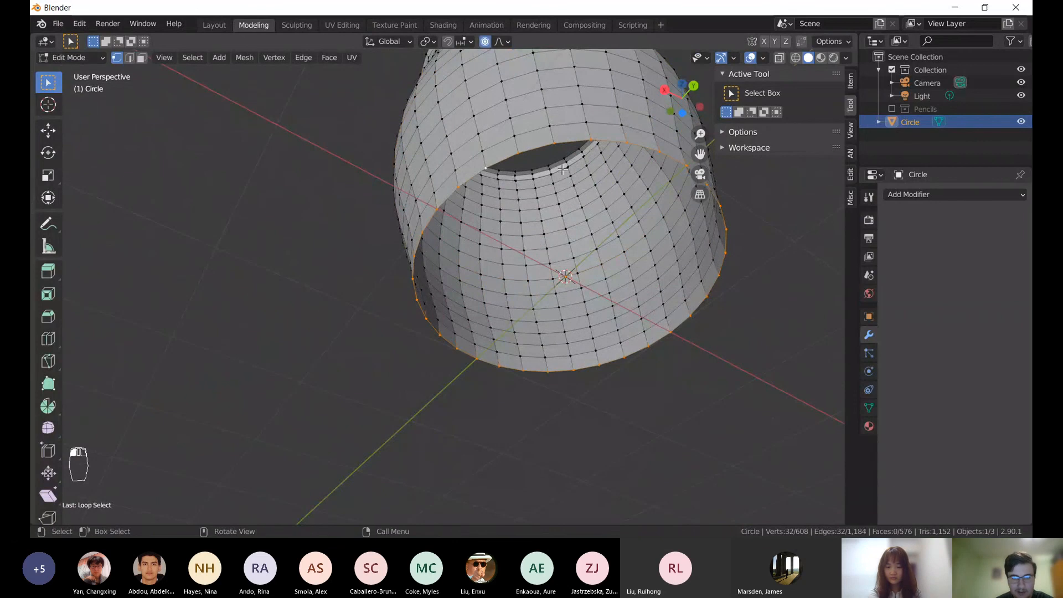
middle_drag(556, 170, 529, 172)
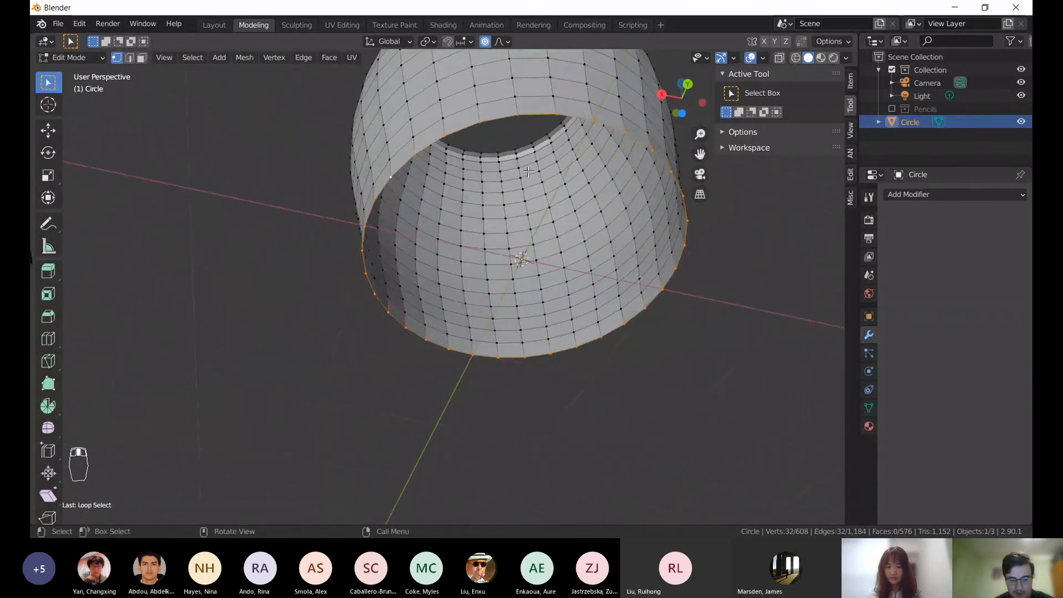
key(f)
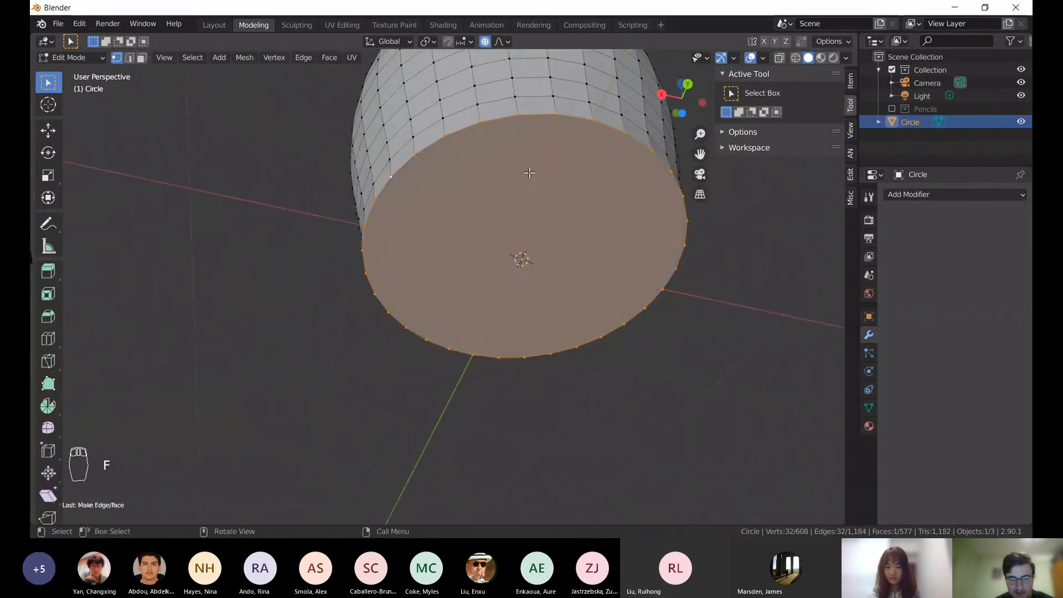
click(688, 331)
- Return to Object Mode and apply Shade Smooth to the pot
middle_drag(582, 231, 503, 224)
scroll(520, 251, down, 4)
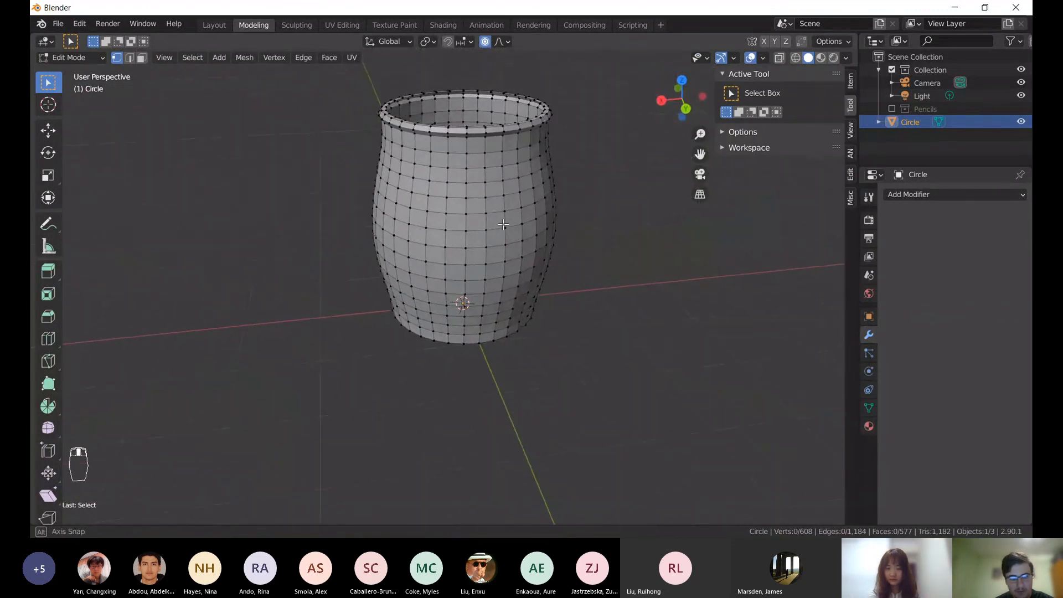
key(Tab)
right_click(503, 224)
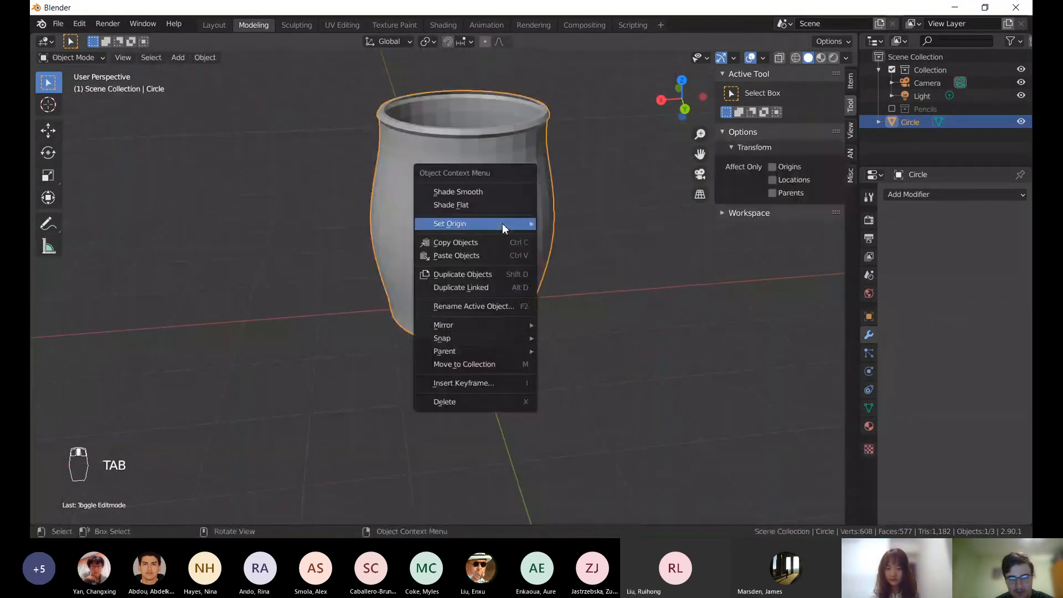
click(458, 194)
- Inspect the smooth-shaded pot's rim, wall and base, and check its mesh briefly in Edit Mode
mouse_move(459, 195)
middle_down()
mouse_move(360, 171)
mouse_move(507, 197)
mouse_move(477, 202)
middle_up()
scroll(429, 154, up, 5)
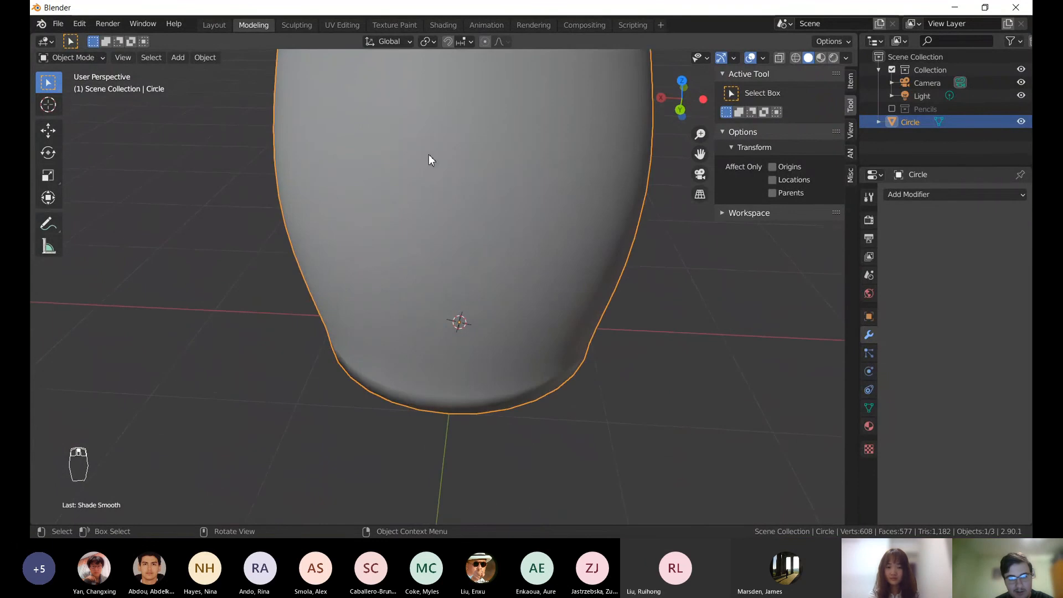
middle_drag(429, 155, 434, 301)
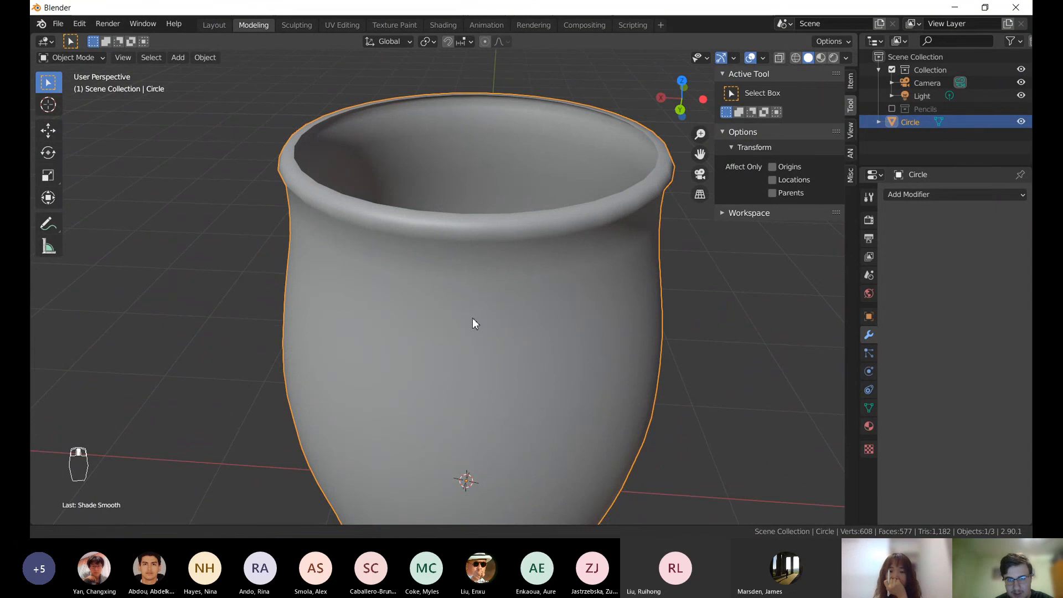
middle_drag(474, 323, 370, 234)
middle_drag(455, 228, 340, 231)
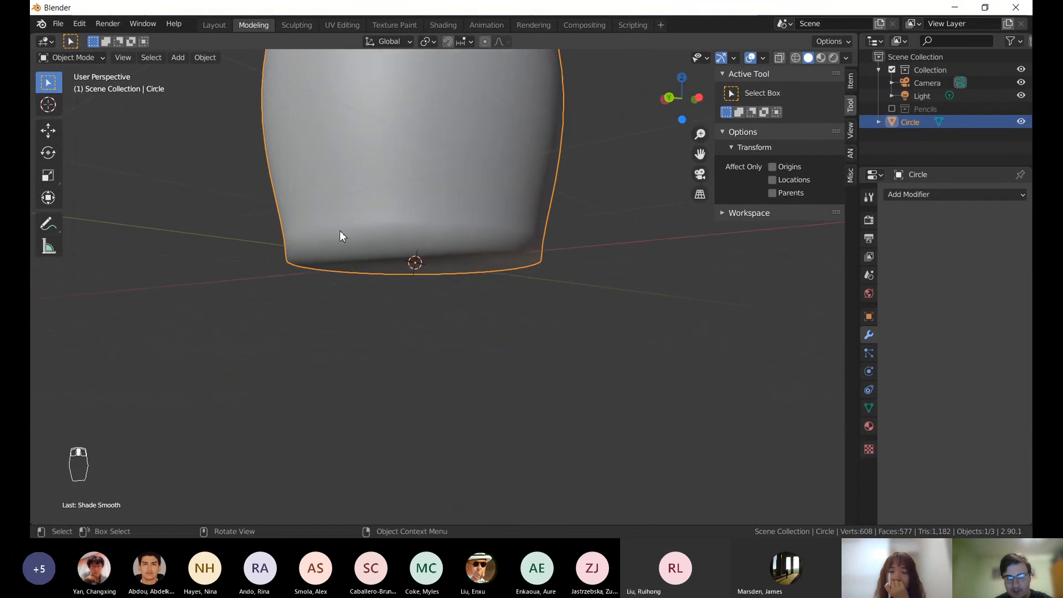
mouse_move(517, 237)
middle_down()
mouse_move(458, 236)
mouse_move(529, 249)
mouse_move(519, 357)
mouse_move(513, 327)
mouse_move(467, 271)
mouse_move(505, 232)
middle_up()
scroll(513, 328, down, 5)
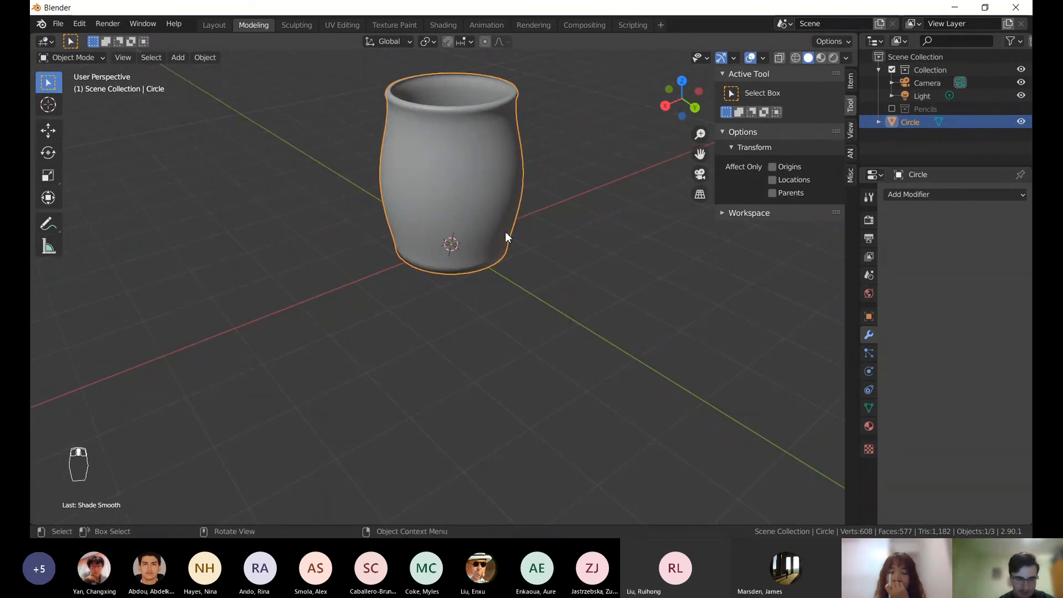
key(Tab)
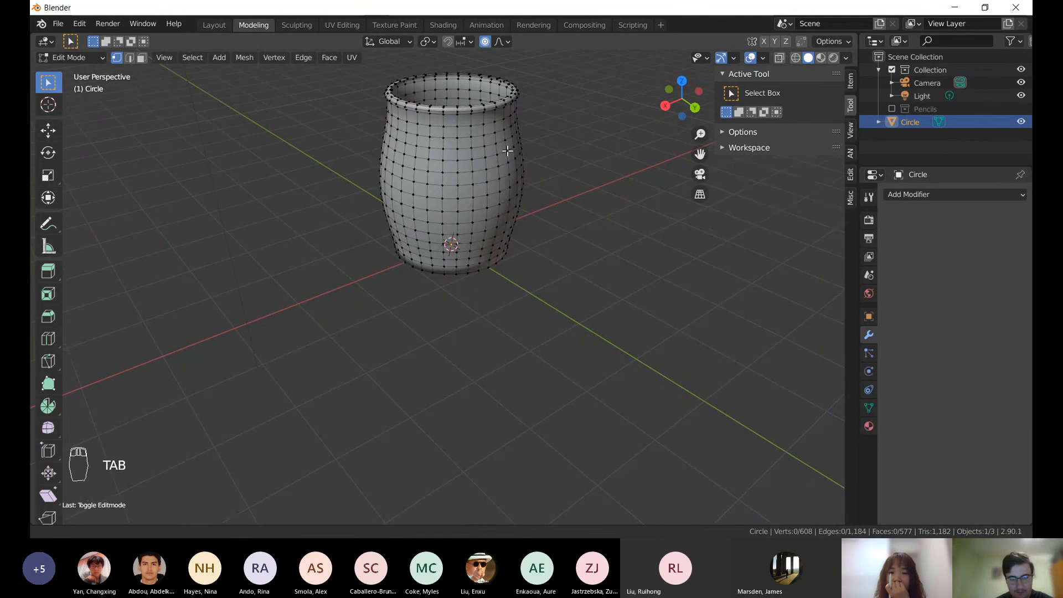
middle_drag(485, 229, 446, 261)
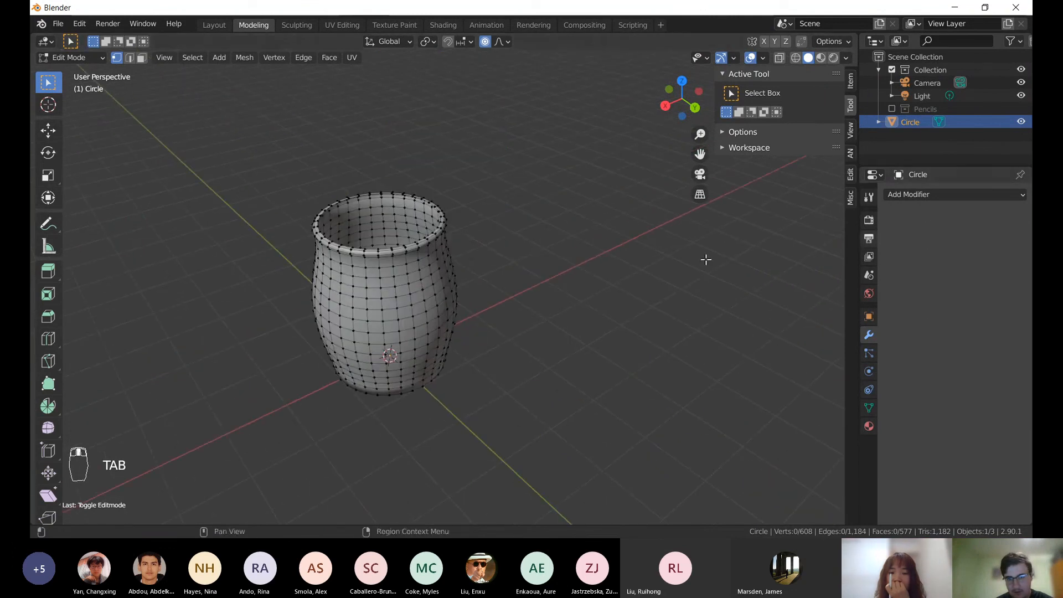
key(Tab)
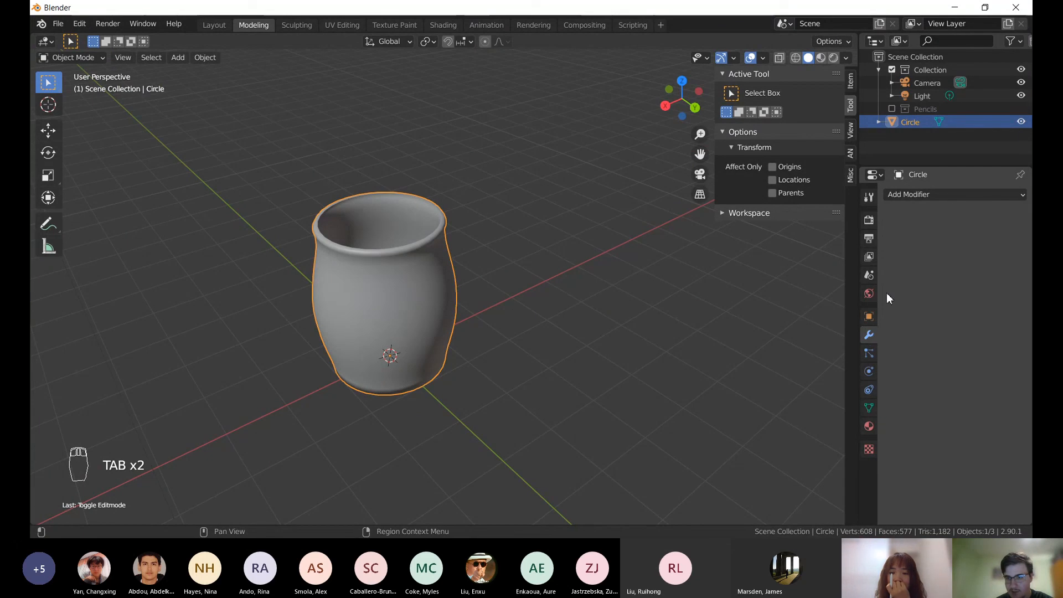
- Add a Subdivision Surface modifier to the pot
click(926, 195)
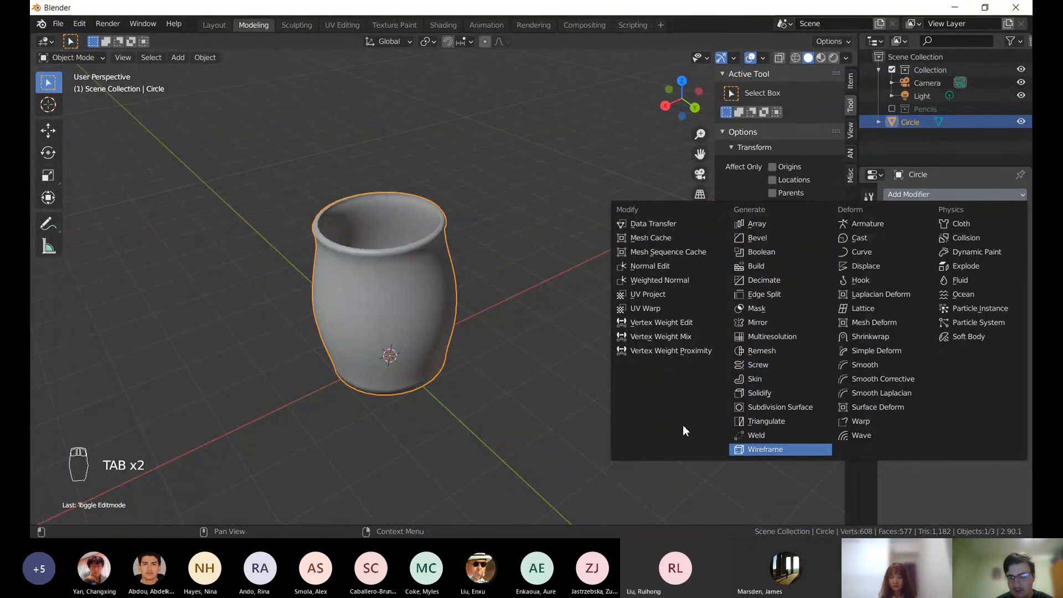
click(782, 407)
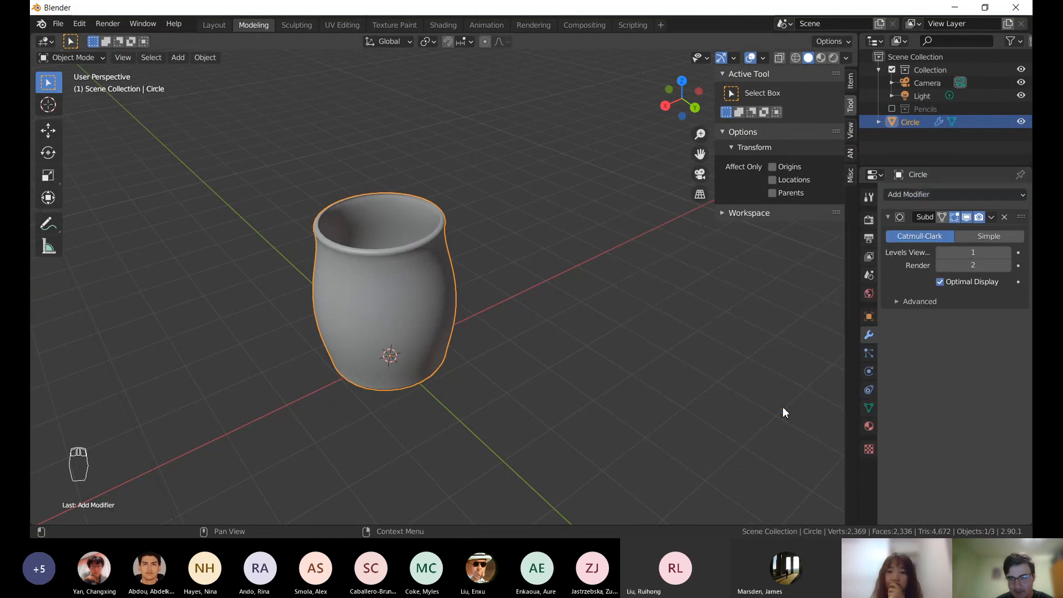
middle_drag(583, 221, 625, 205)
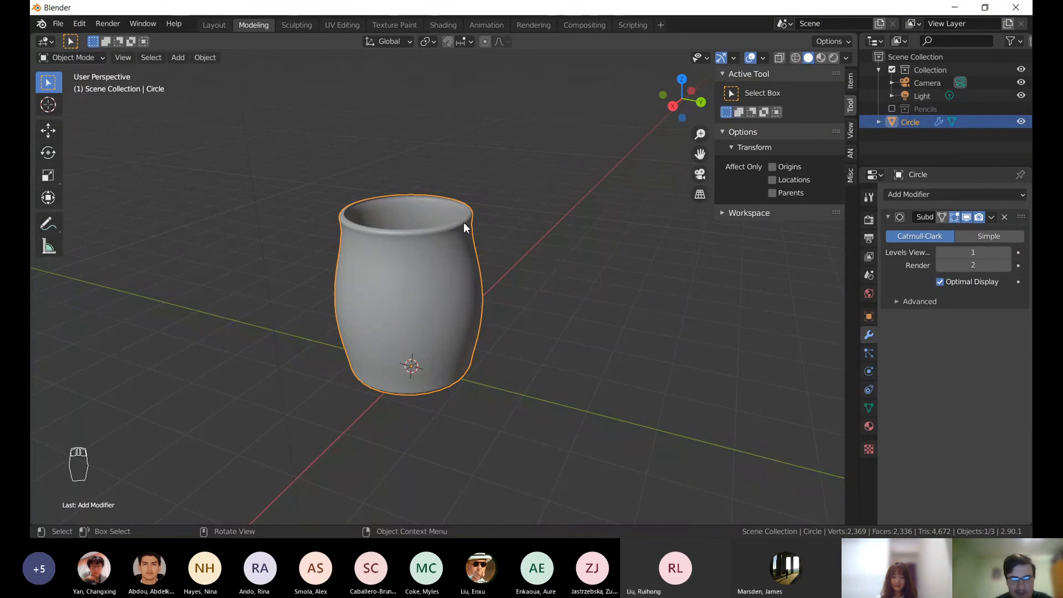
mouse_move(464, 221)
middle_down()
mouse_move(380, 235)
mouse_move(489, 231)
mouse_move(478, 228)
middle_up()
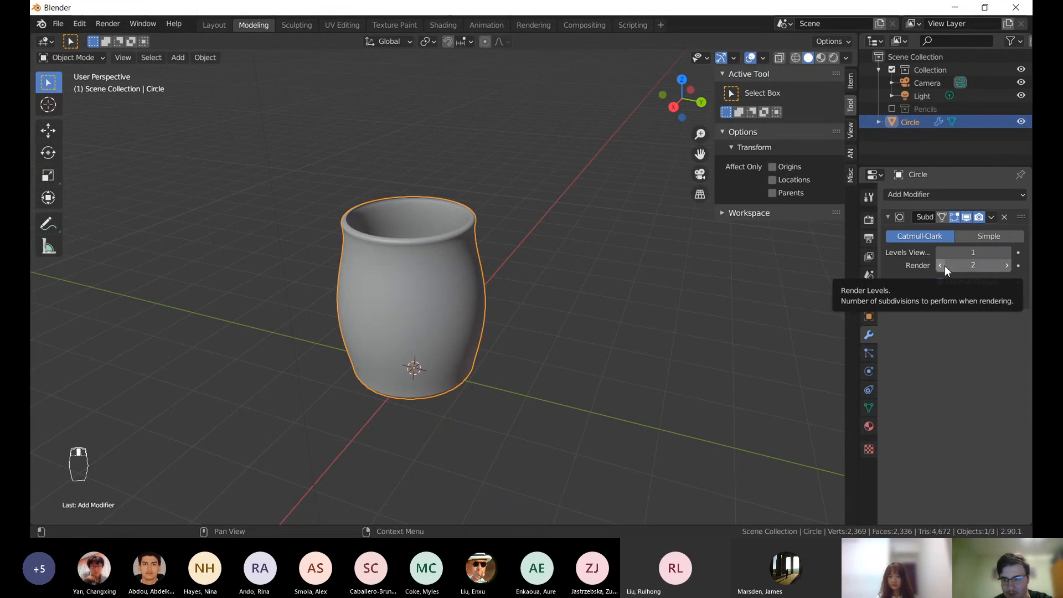
- Raise the Subdivision Surface modifier's viewport levels to 4 to compare the smoothness, and reduce them to 3
click(1006, 254)
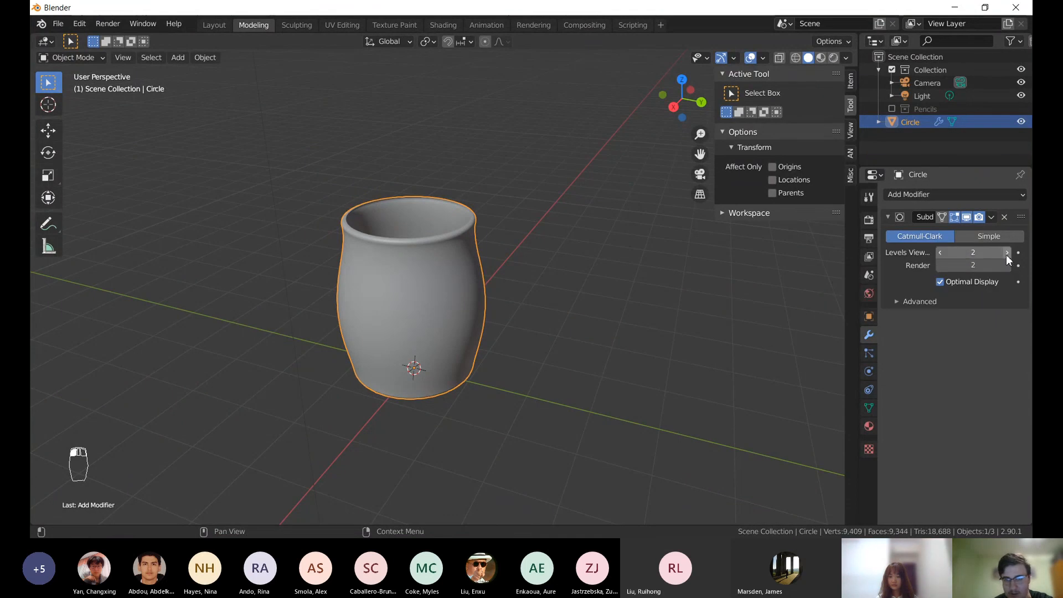
click(1006, 254)
click(1006, 254)
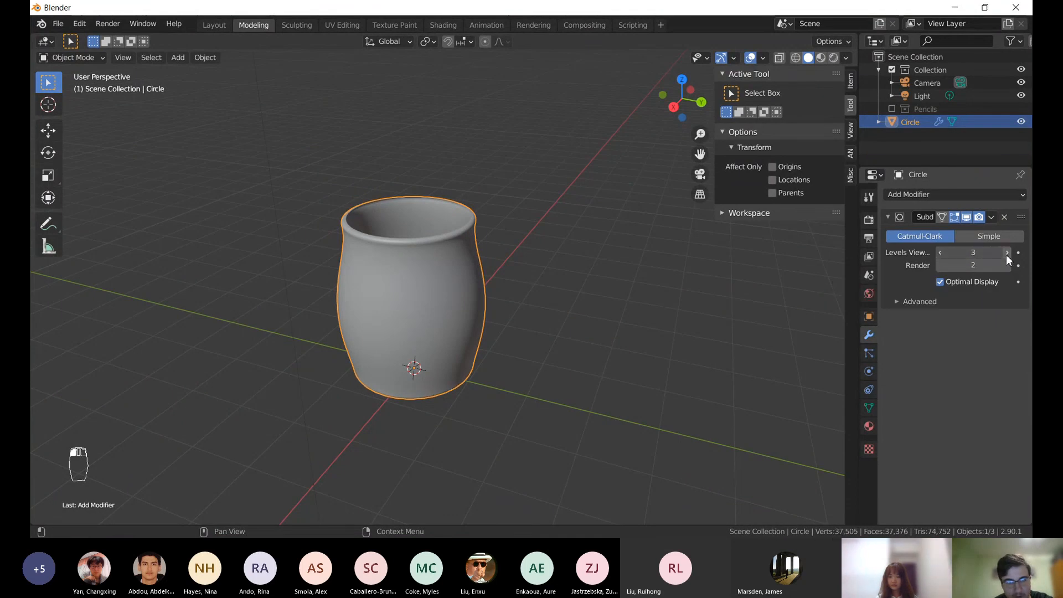
scroll(497, 250, up, 5)
scroll(497, 249, down, 1)
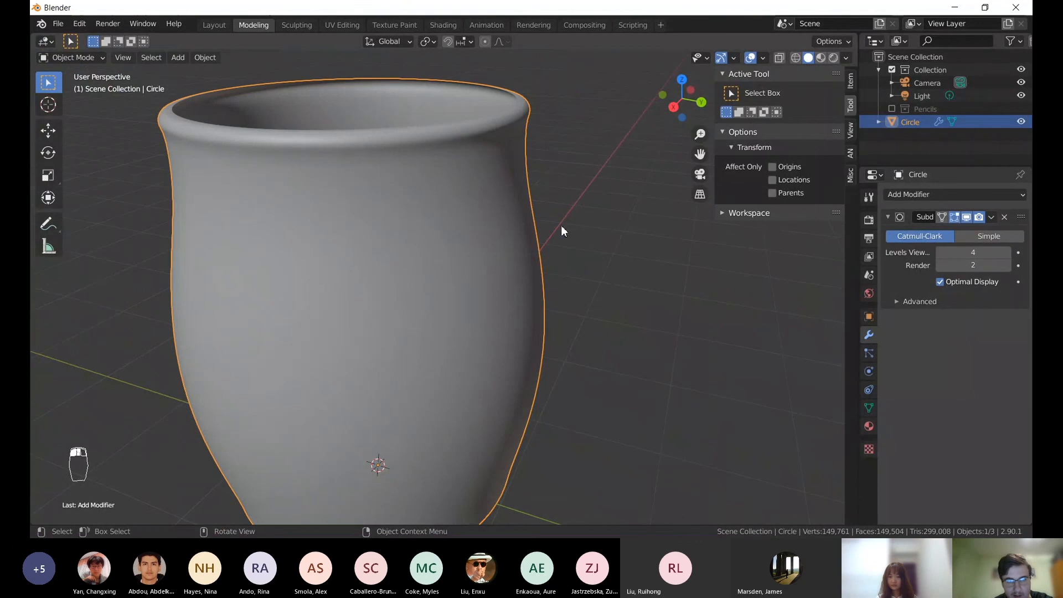
click(941, 252)
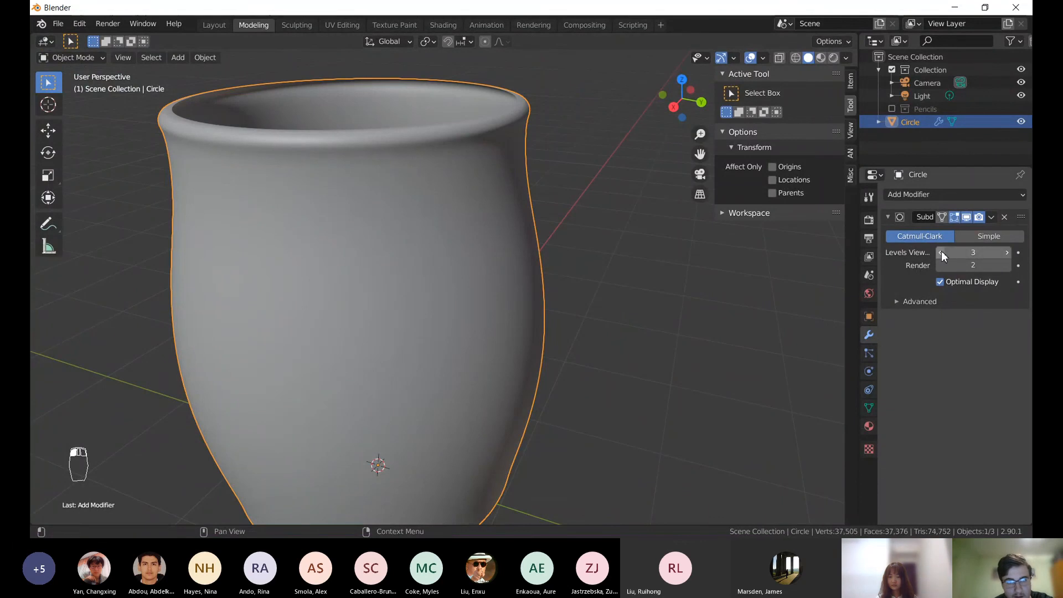
- Lower the Subdivision Surface modifier's viewport levels to 1 and raise them to 2
click(941, 252)
click(942, 252)
click(941, 252)
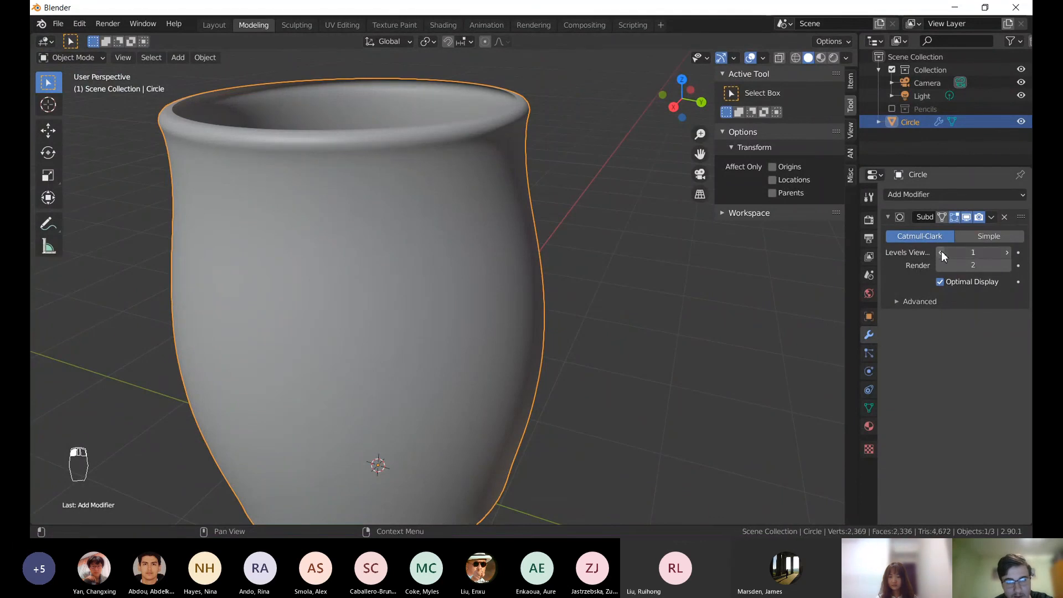
click(1010, 255)
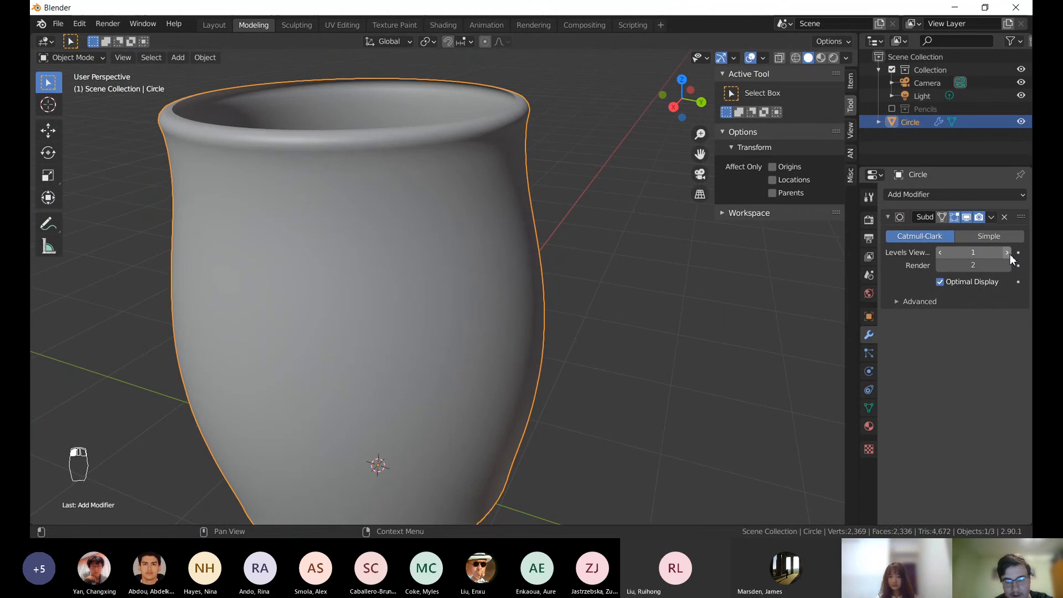
click(1010, 254)
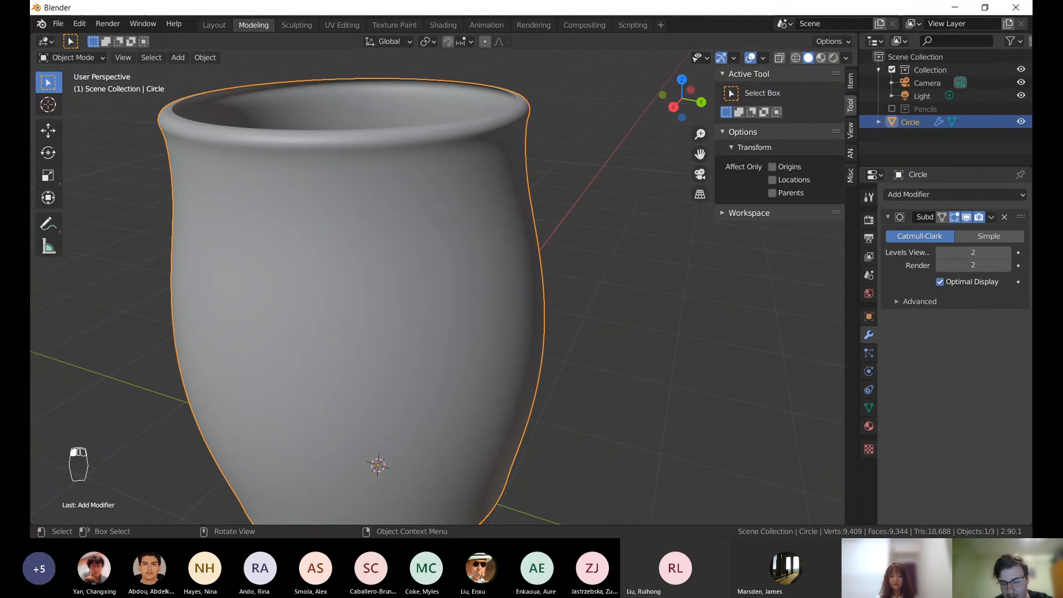
right_click(953, 534)
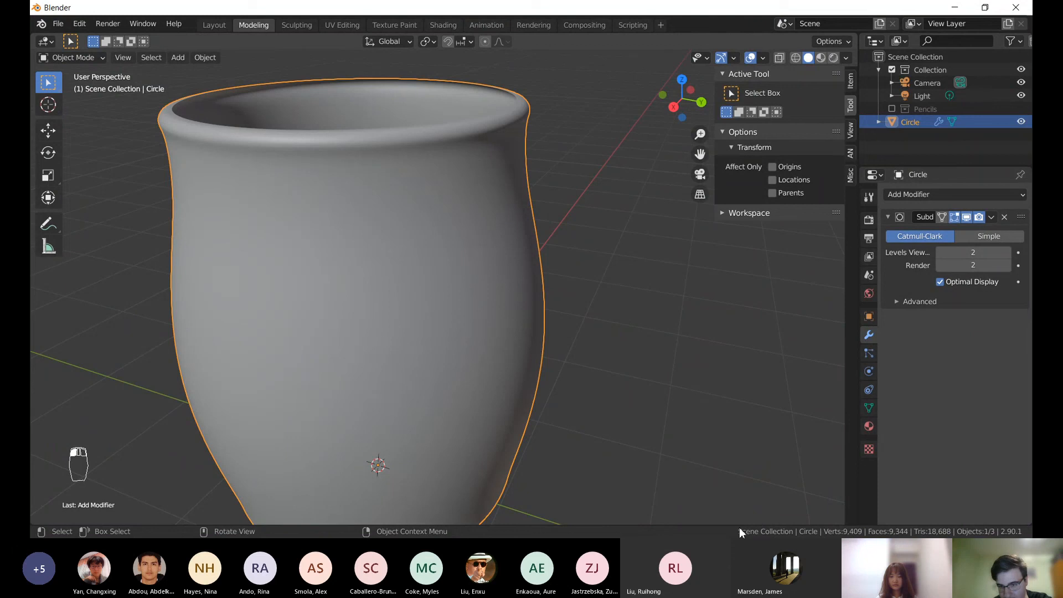
- Compare the pot's smoothness at viewport subdivision levels 1 through 4, and reduce the level to 2
click(941, 252)
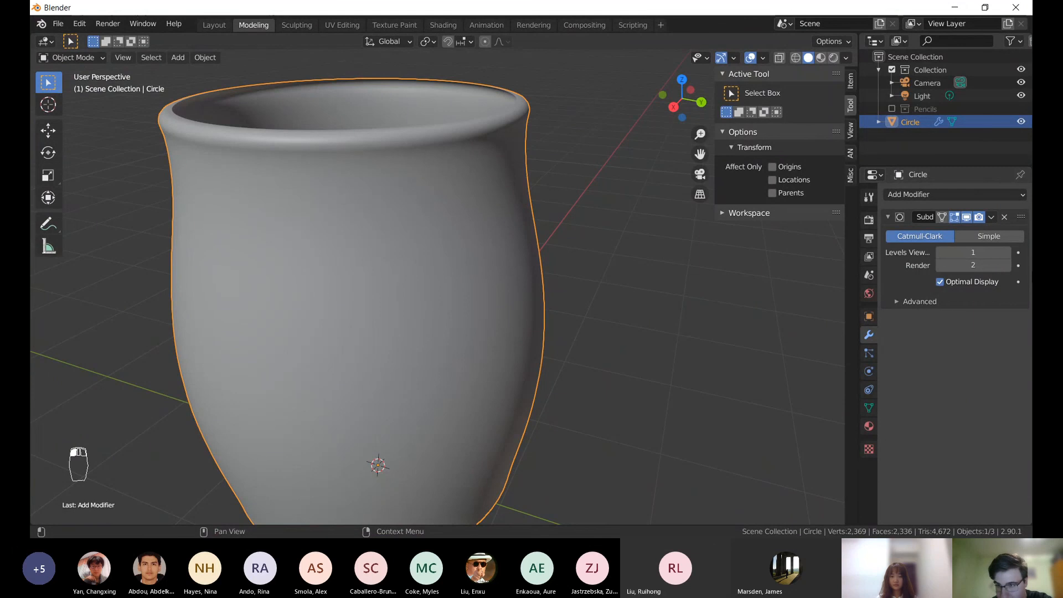
click(1006, 253)
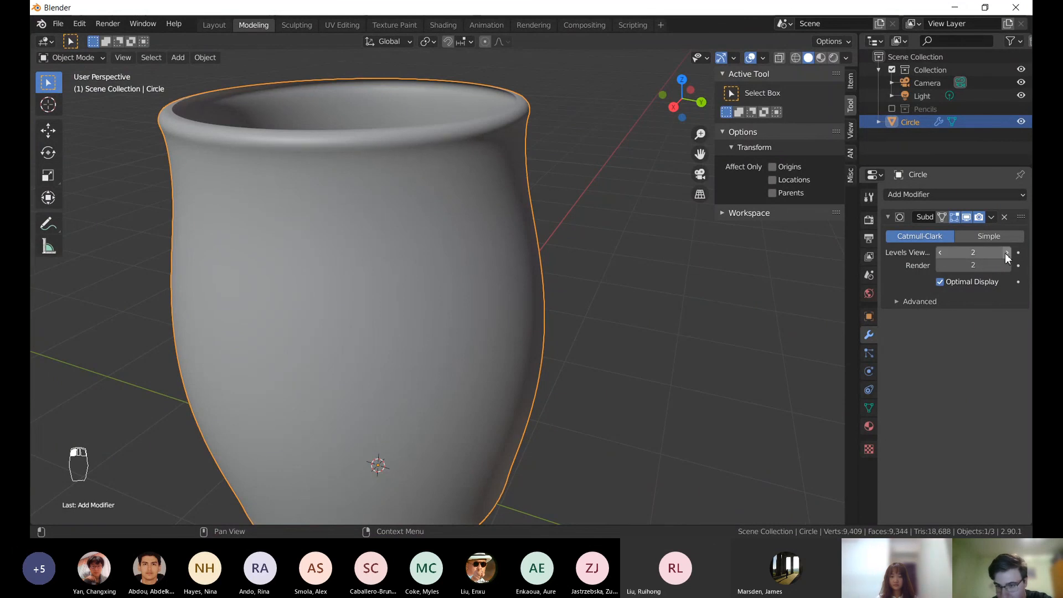
click(1007, 252)
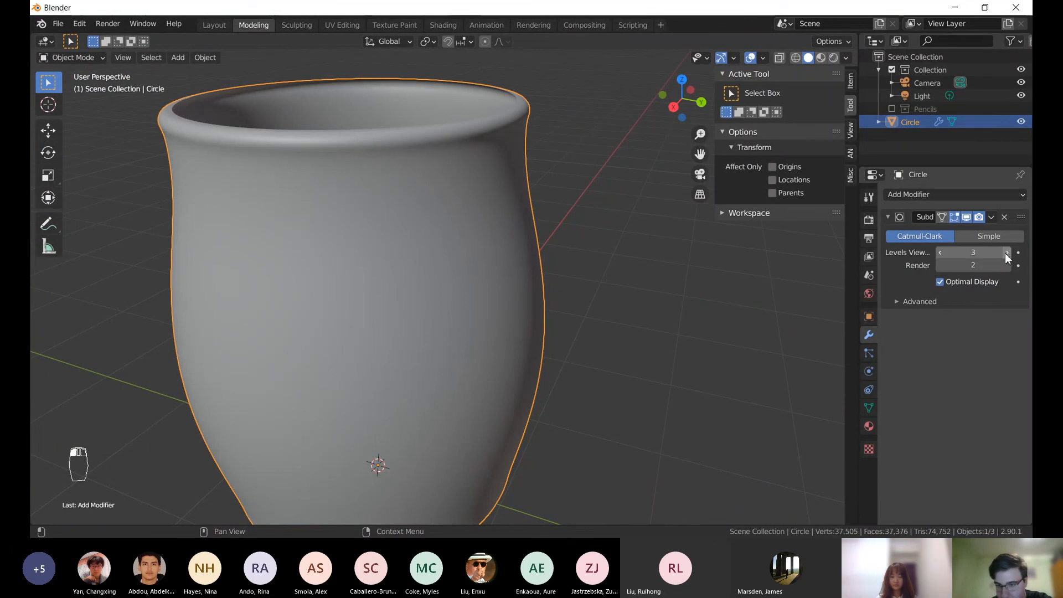
click(1006, 253)
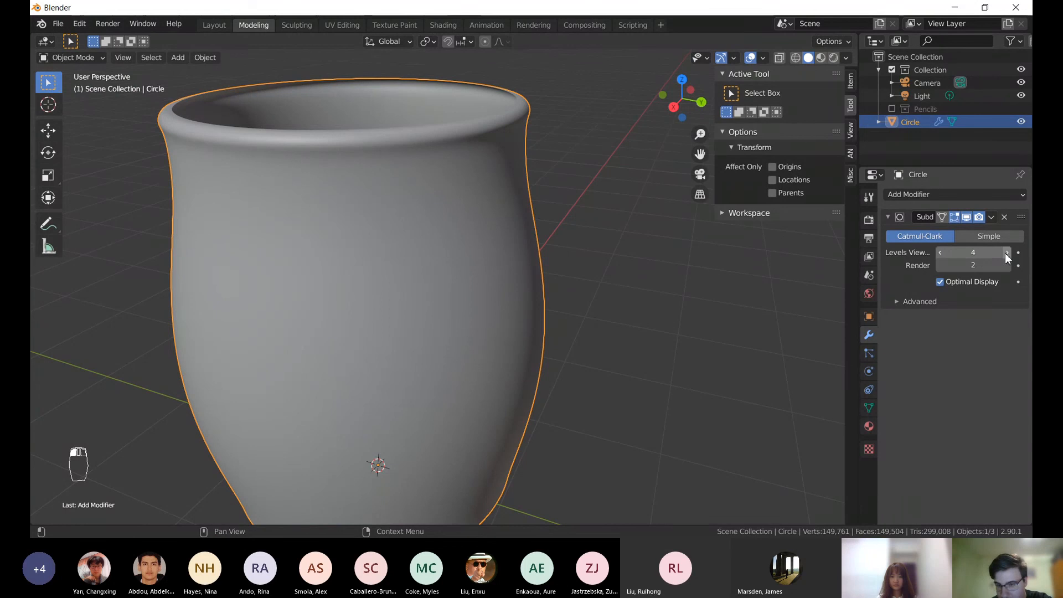
click(942, 253)
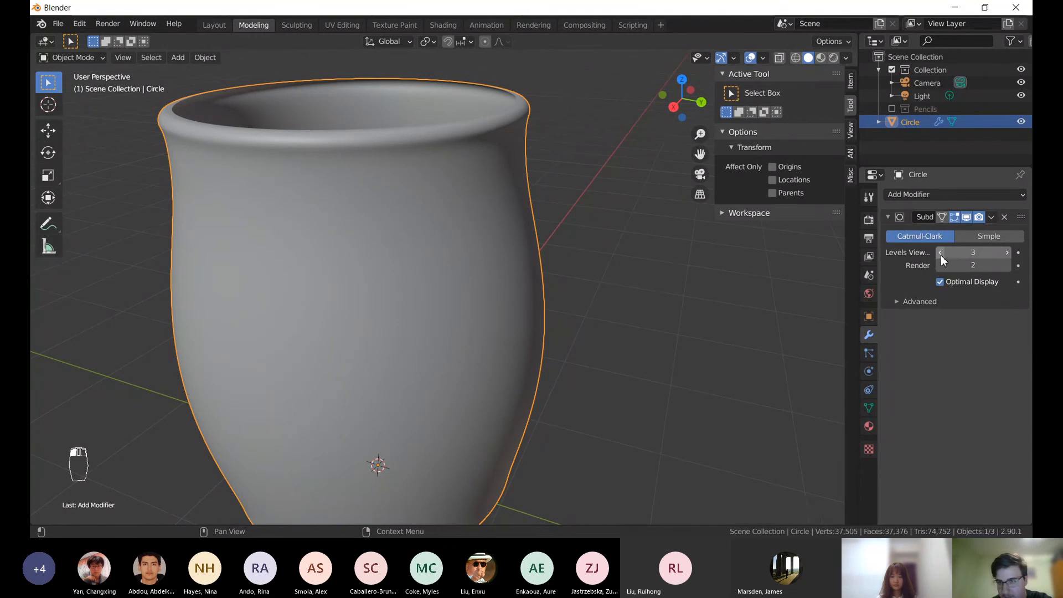
click(941, 254)
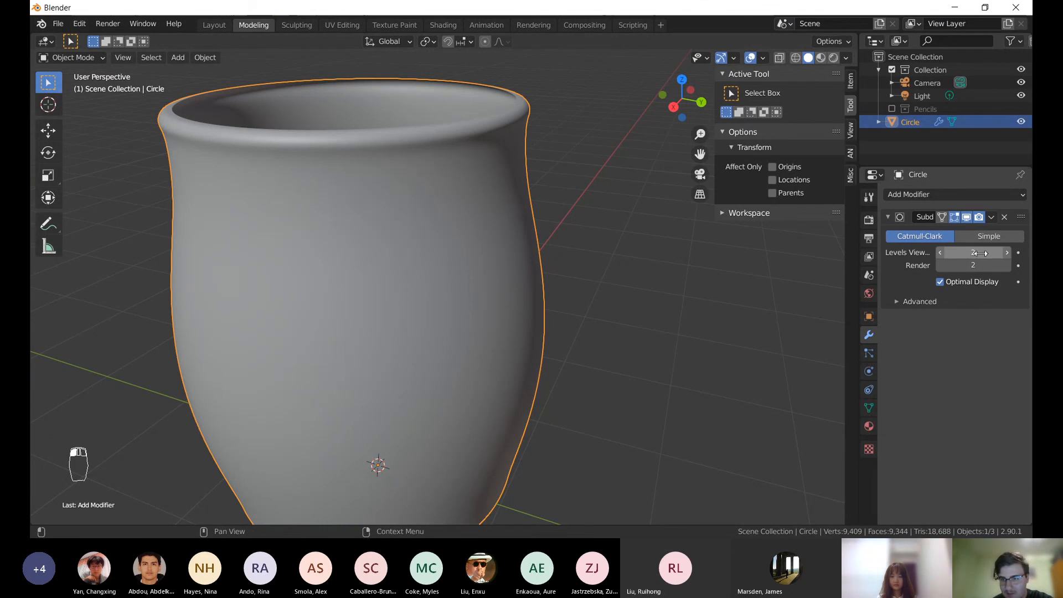
- Set the Subdivision Surface modifier's viewport levels to 3 after viewing the whole pot
middle_drag(559, 190, 580, 216)
scroll(579, 216, down, 3)
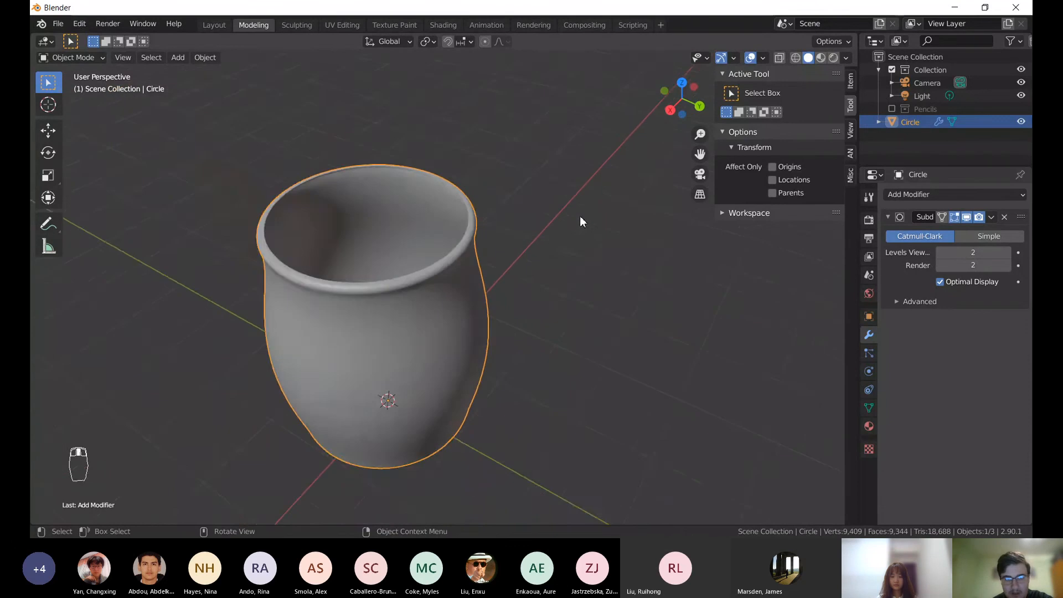
scroll(580, 217, down, 3)
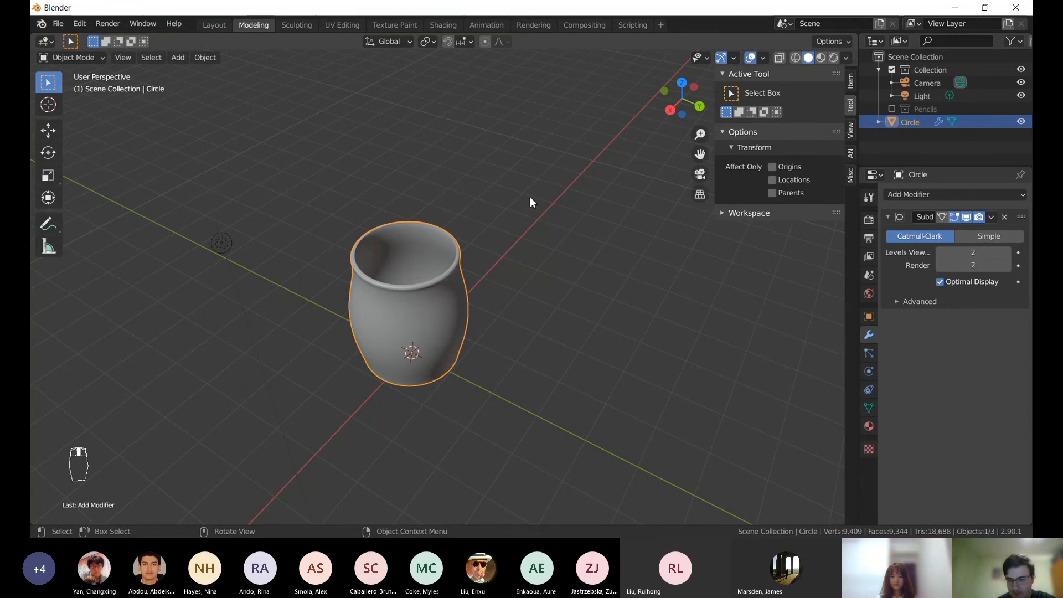
middle_drag(530, 197, 507, 299)
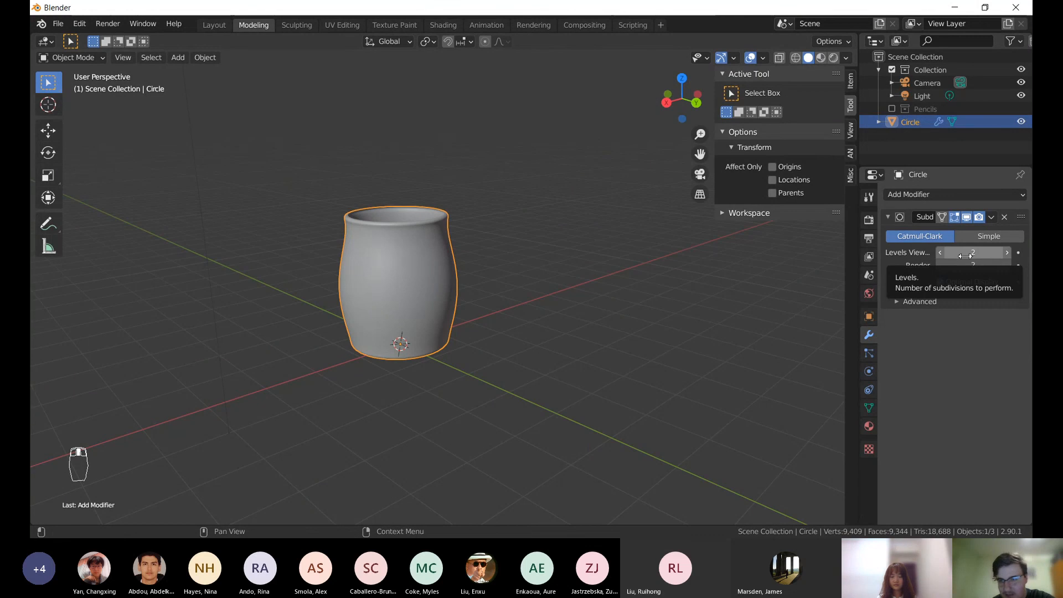
click(1008, 255)
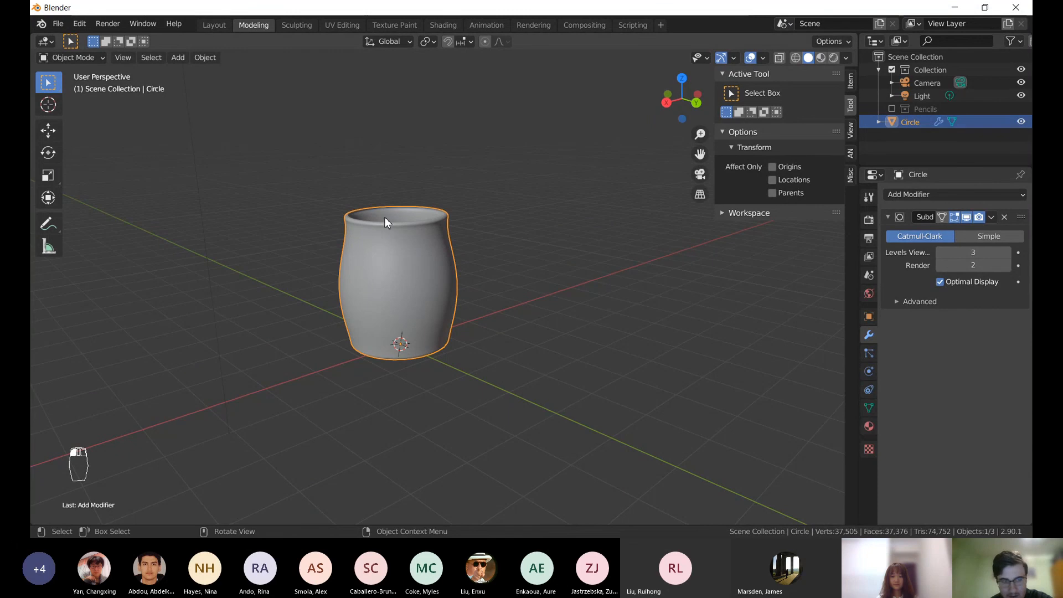
- Try the Simple subdivision type on the pot and switch back to Catmull-Clark
mouse_move(401, 253)
shift+middle_down()
mouse_move(453, 284)
mouse_move(413, 246)
shift+middle_up()
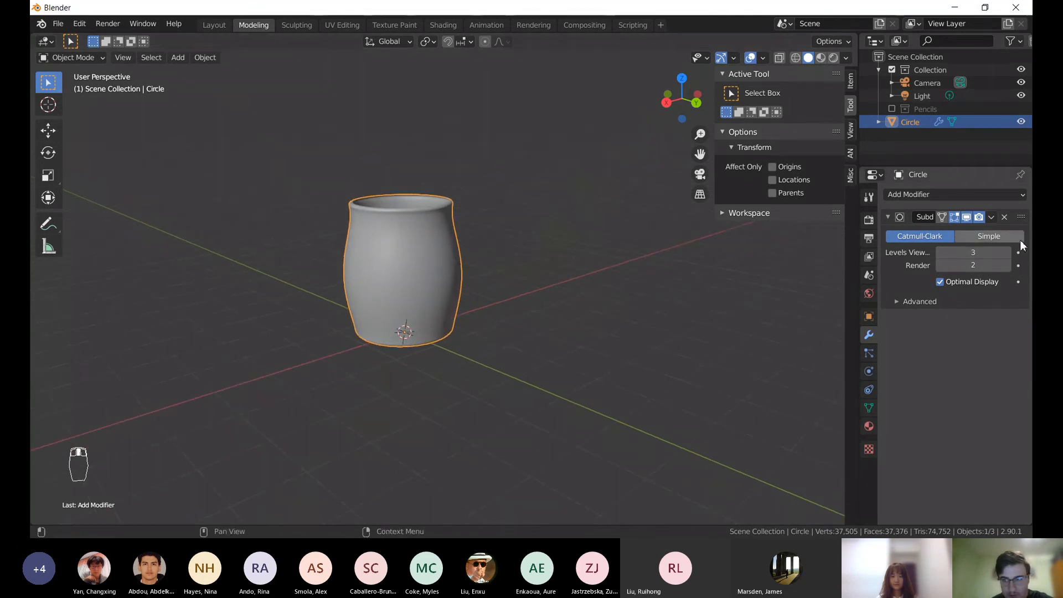
click(998, 242)
click(919, 240)
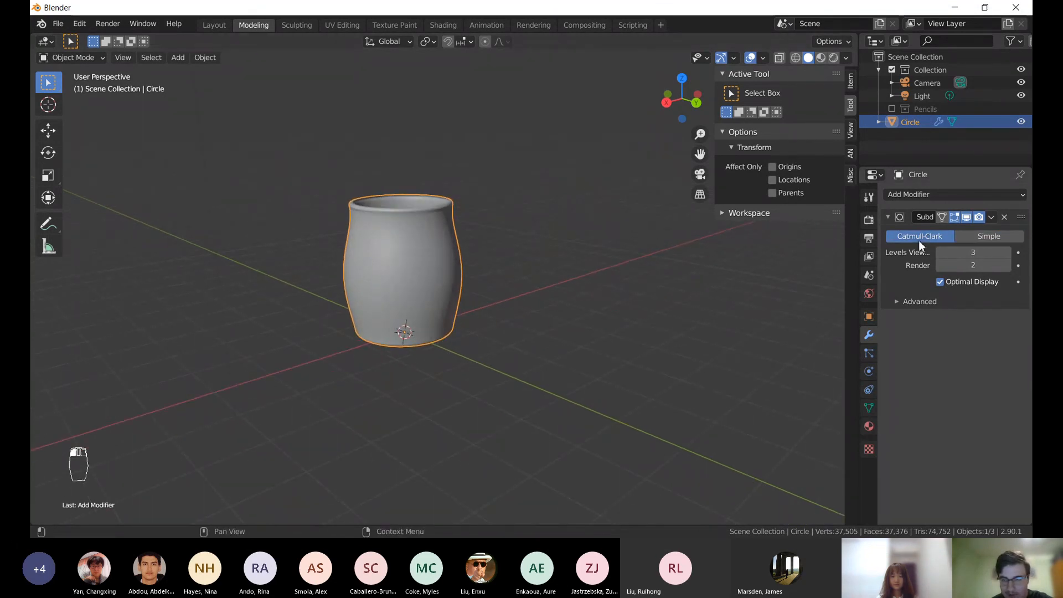
shift+middle_drag(389, 227, 453, 200)
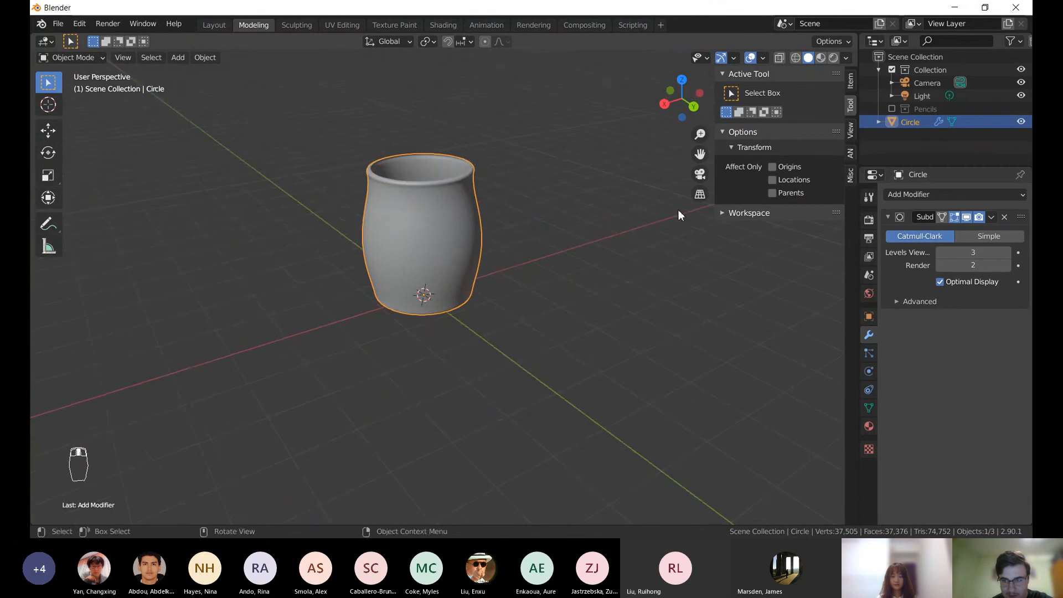
- Examine the shading of the pot's inner base with the subdivision modifier's viewport display off and on
middle_drag(504, 178, 480, 306)
scroll(480, 307, up, 4)
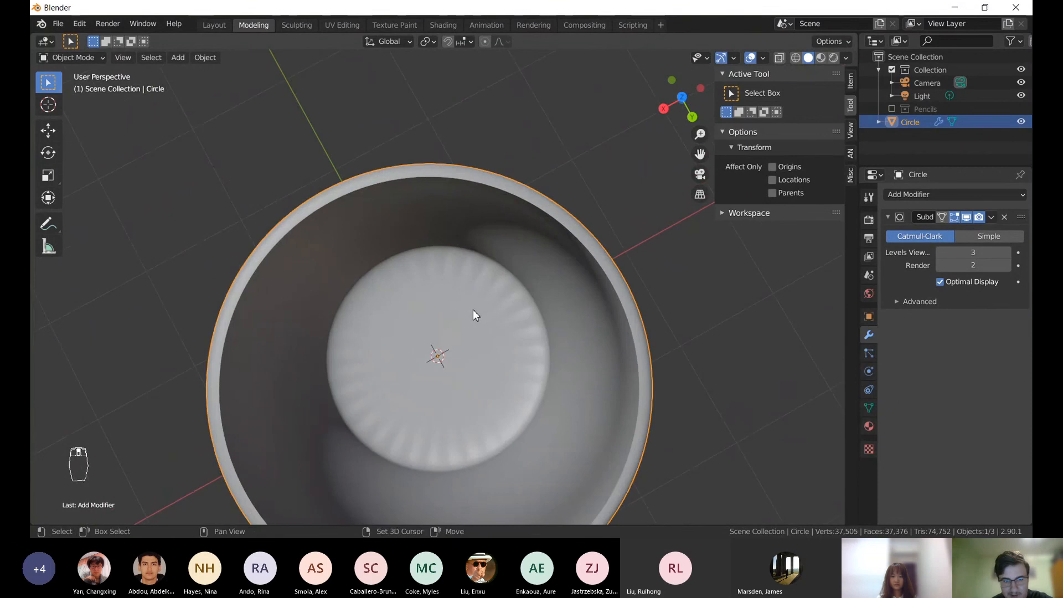
scroll(470, 277, up, 1)
scroll(464, 237, up, 2)
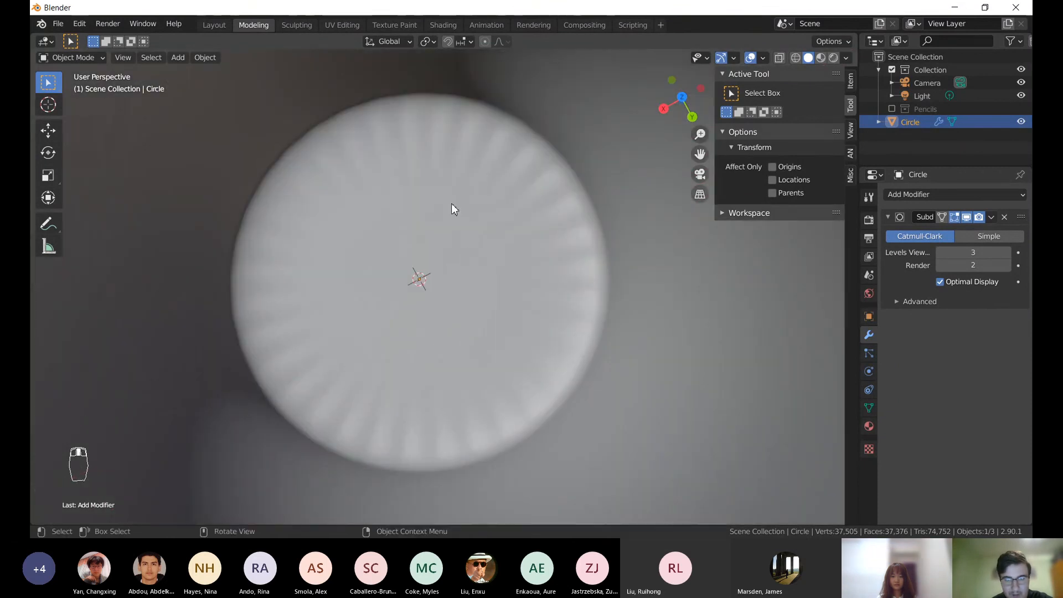
click(966, 217)
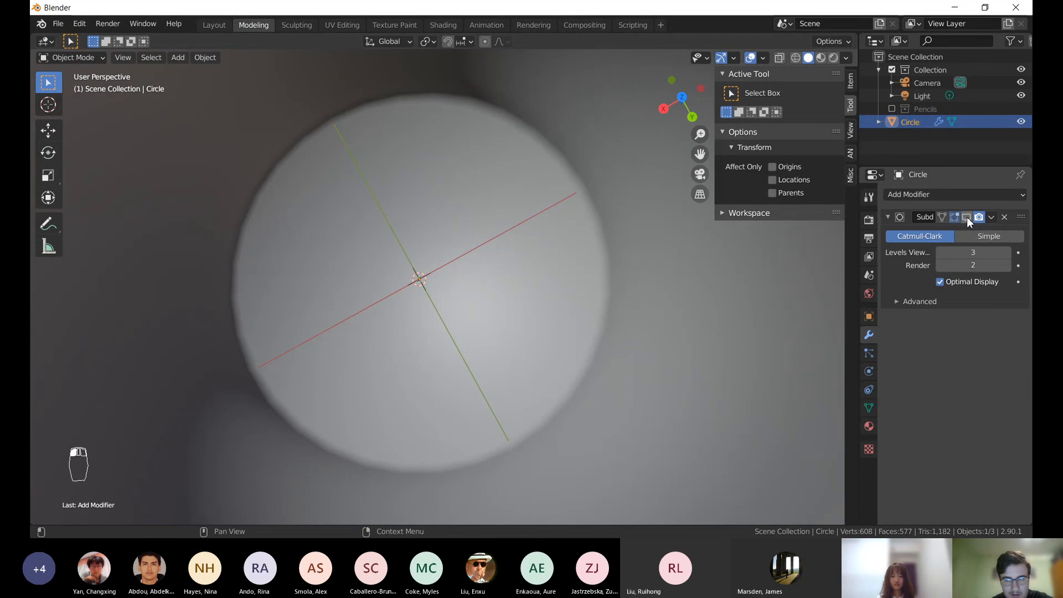
click(967, 217)
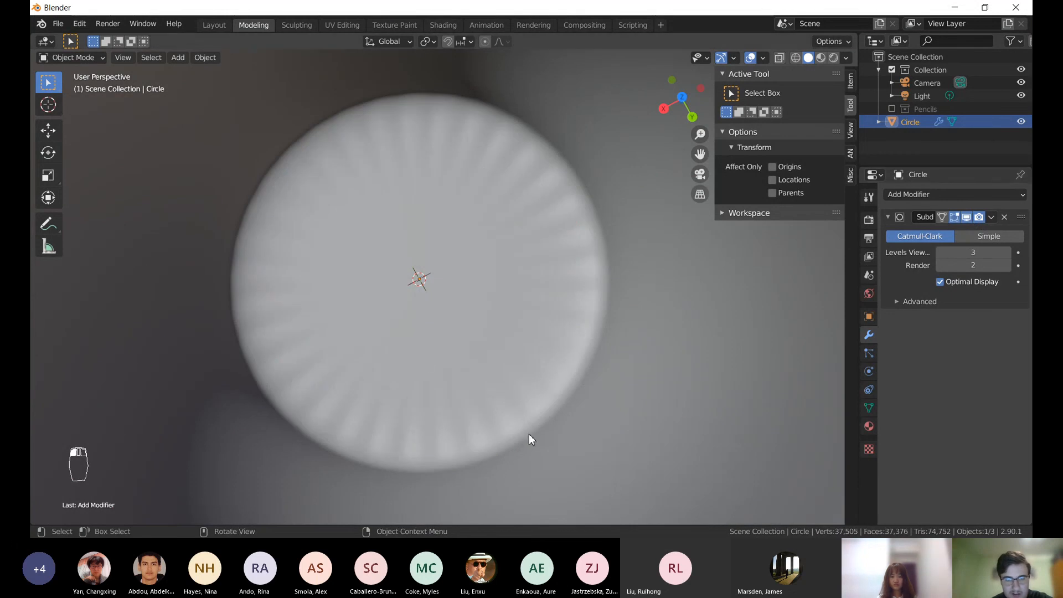
- In Edit Mode, select the face closing the pot's underside and inset it by about 0.78 m
scroll(443, 227, down, 3)
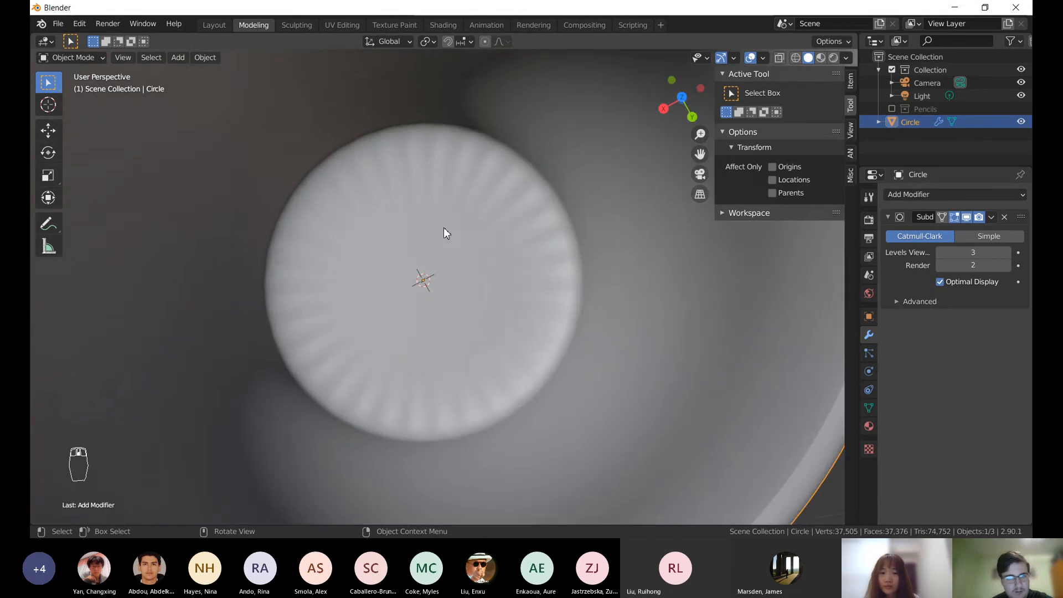
middle_drag(463, 254, 432, 260)
scroll(432, 259, up, 3)
key(Tab)
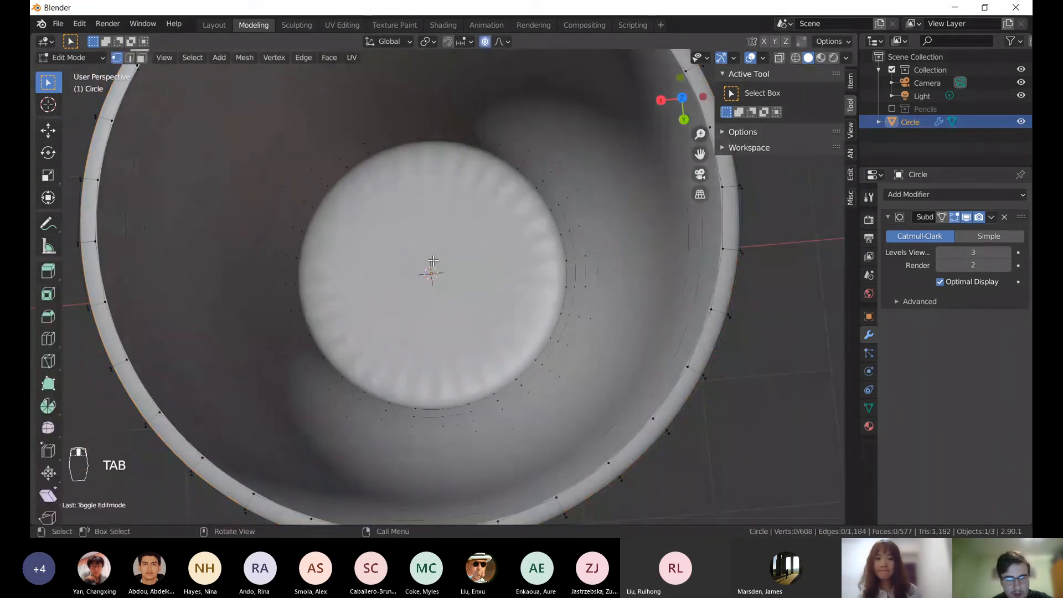
scroll(432, 259, up, 3)
scroll(433, 260, up, 1)
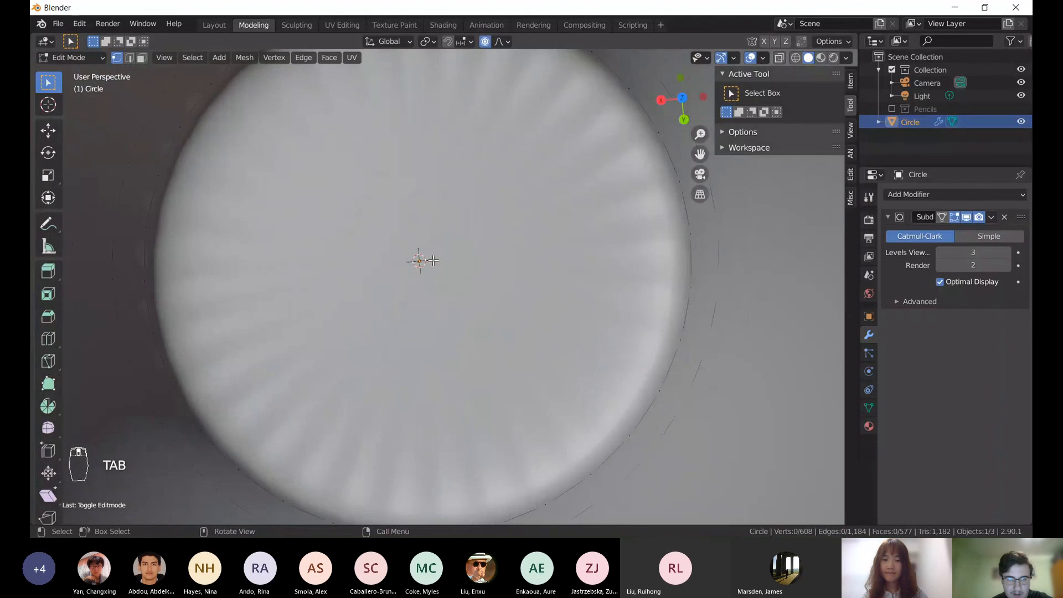
scroll(434, 260, down, 3)
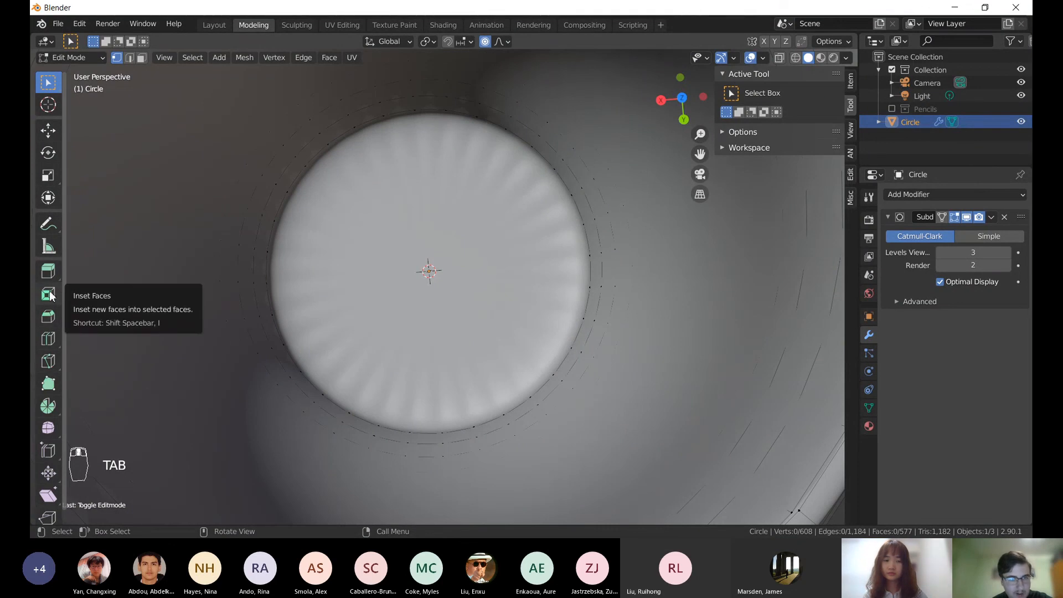
middle_drag(394, 324, 453, 118)
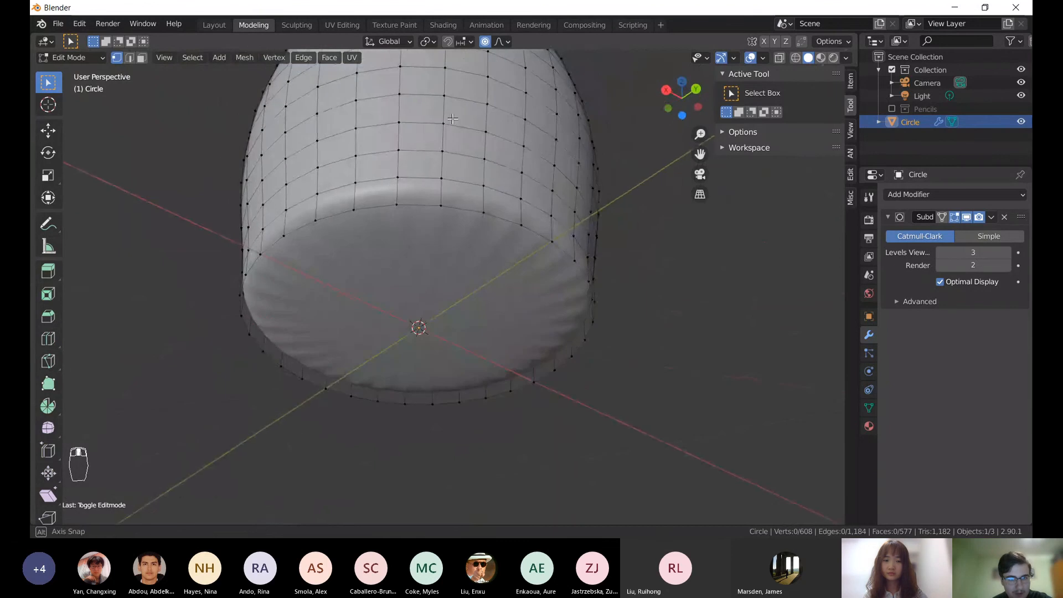
alt+click(363, 210)
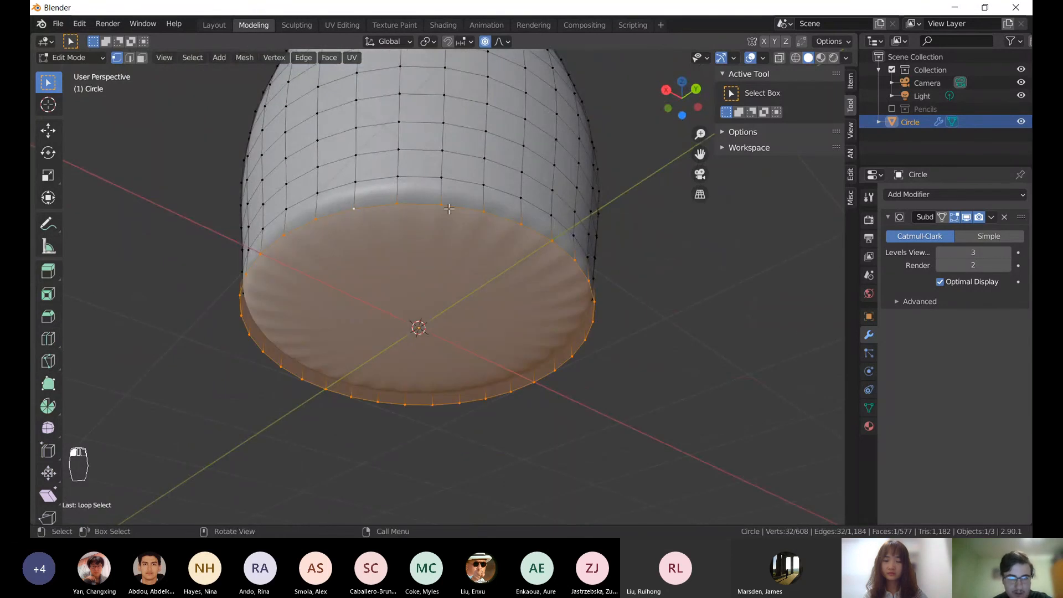
middle_drag(233, 308, 512, 125)
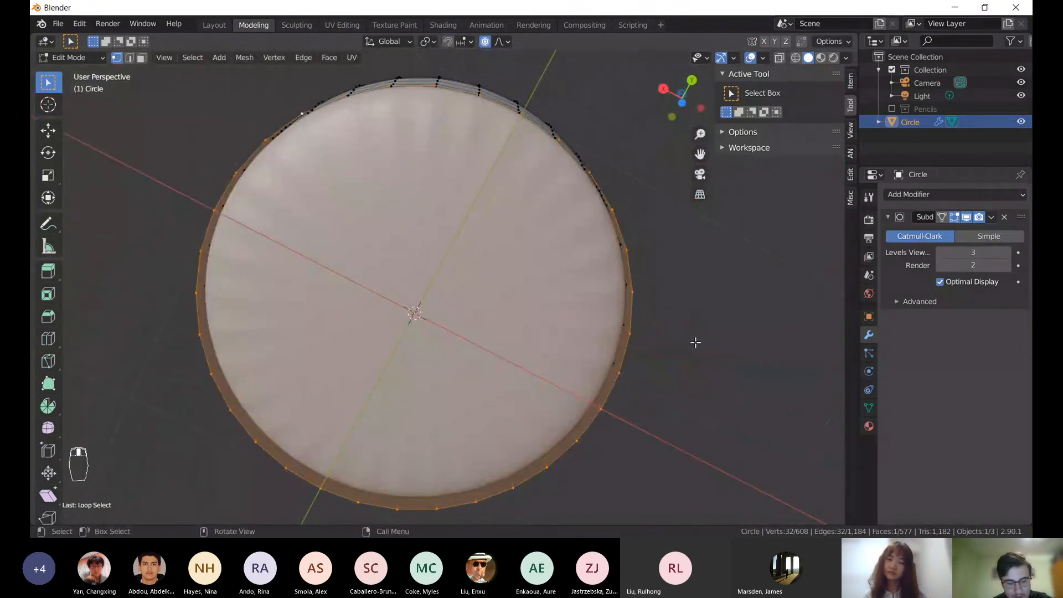
key(i)
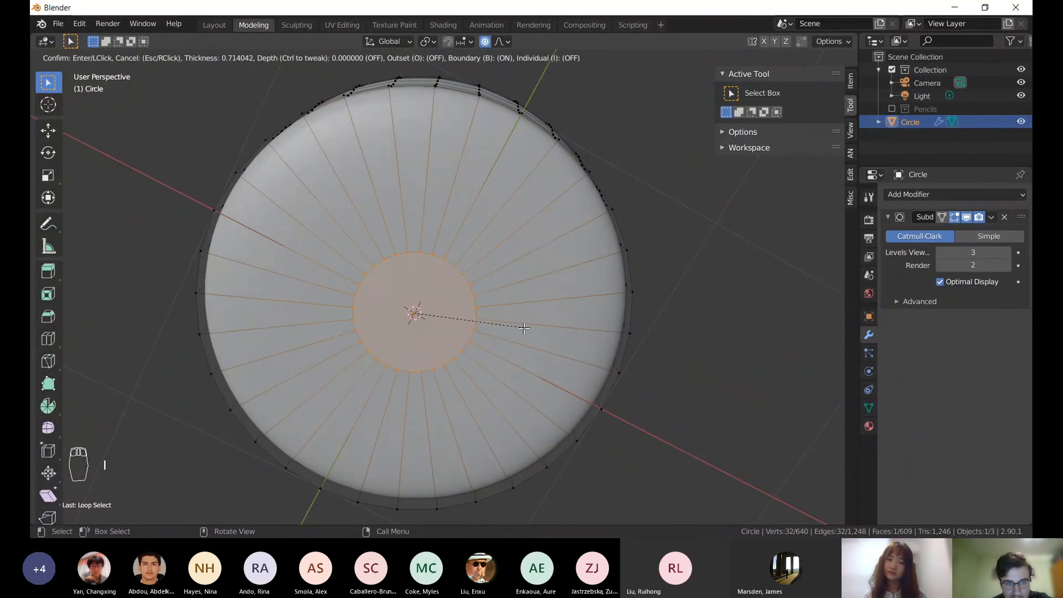
click(515, 328)
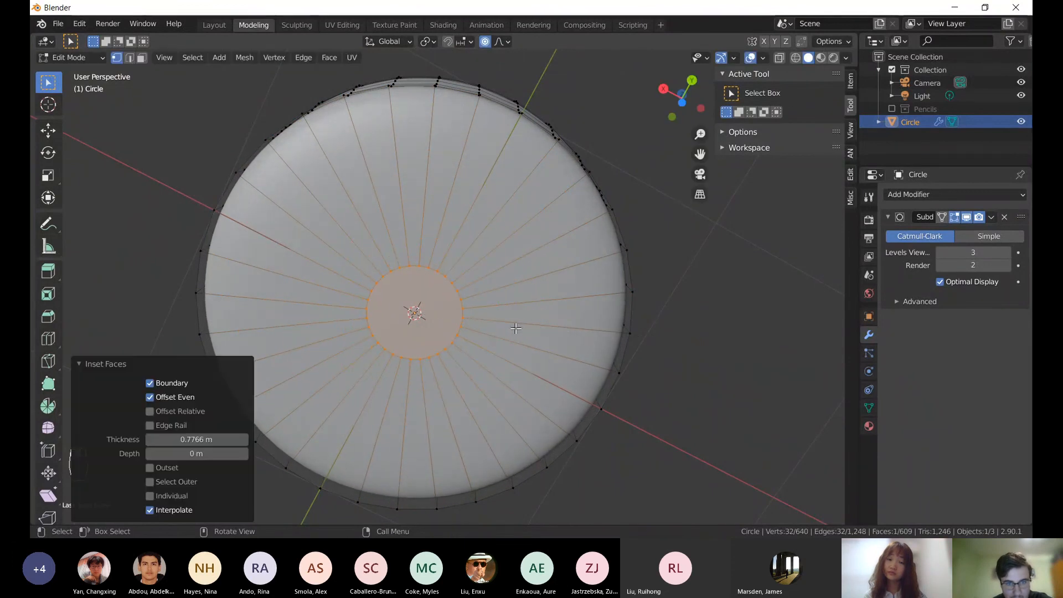
- Return to Object Mode and inspect the pot's base from inside and from below
middle_drag(631, 205, 592, 442)
scroll(592, 442, down, 5)
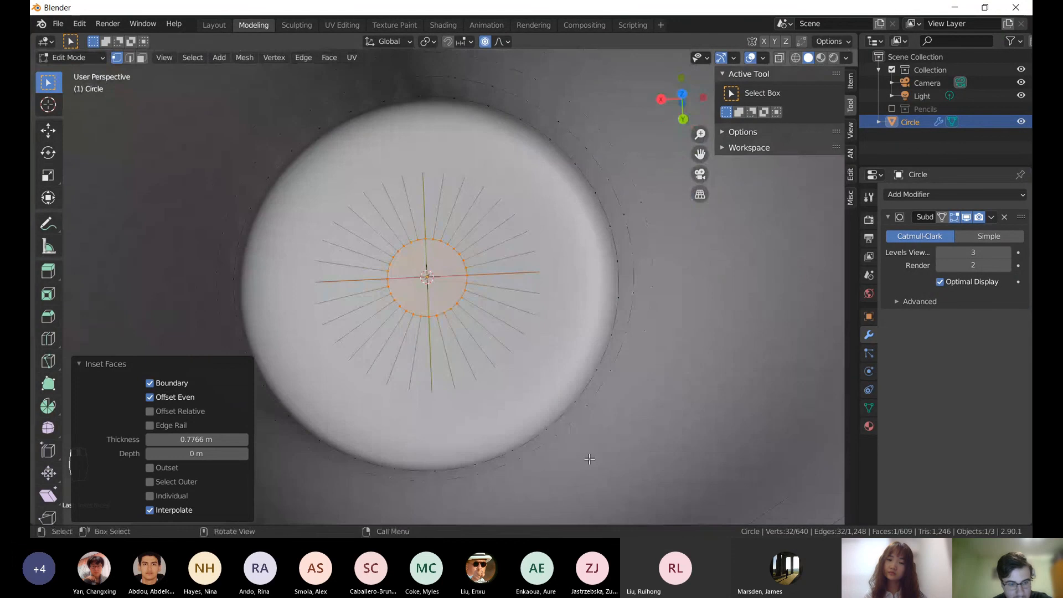
key(Tab)
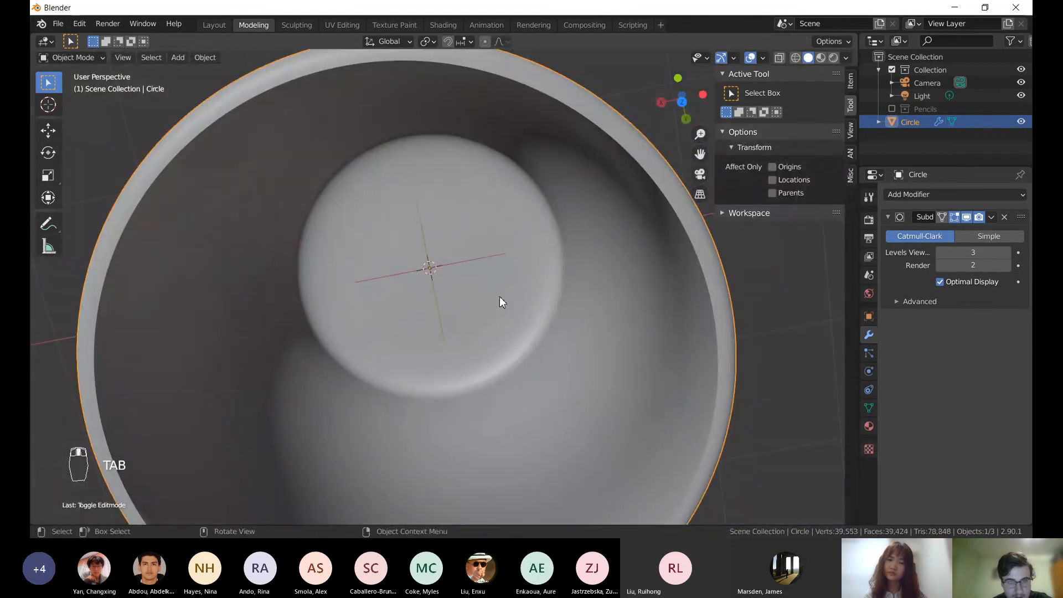
middle_drag(500, 296, 418, 229)
scroll(465, 324, up, 2)
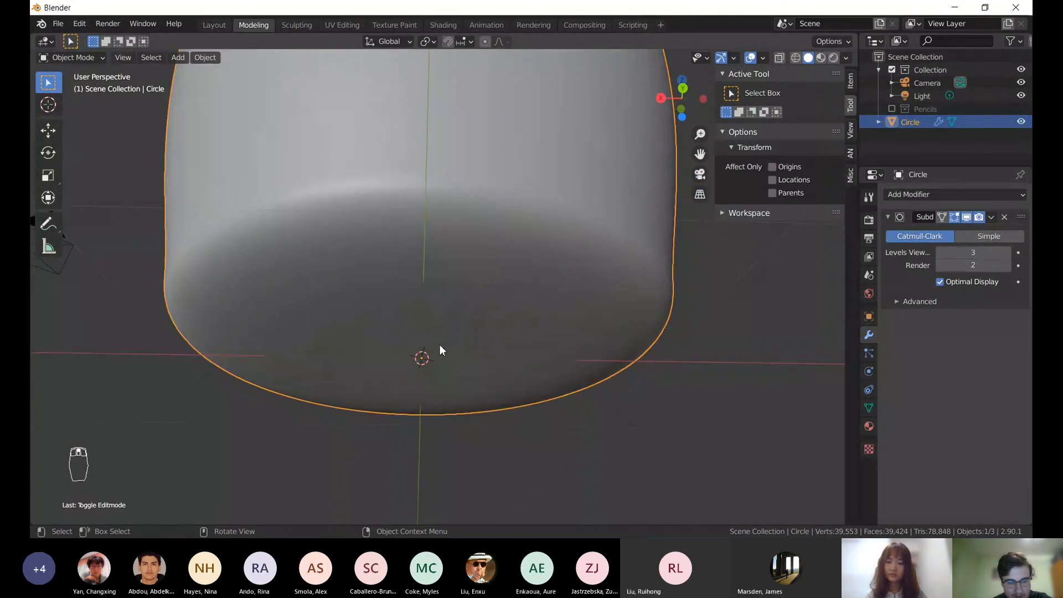
- Reopen the pot in Edit Mode and try scaling down the inset face on its underside
key(Tab)
key(s)
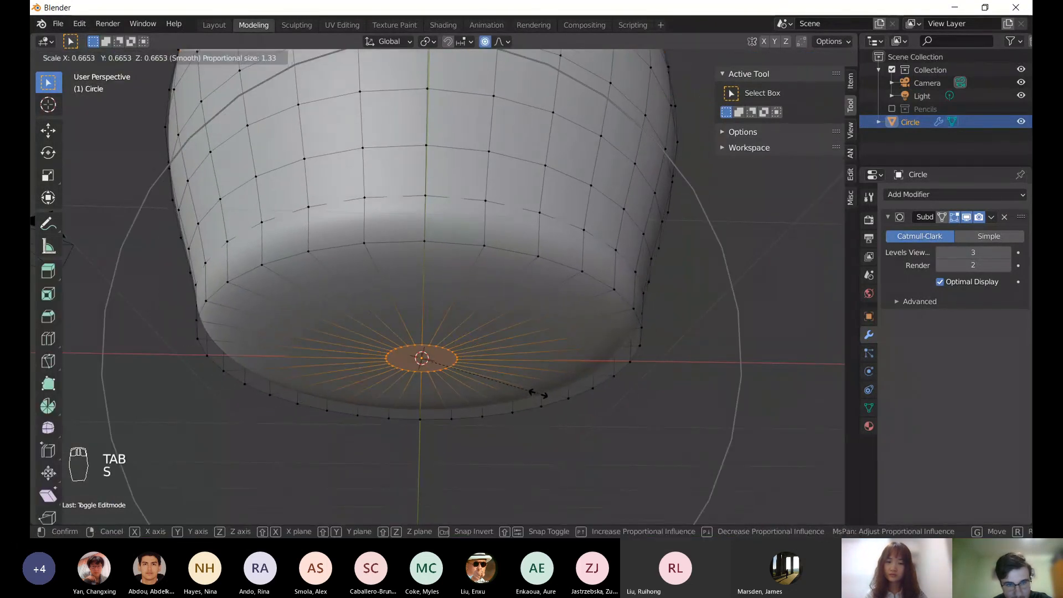
right_click(539, 395)
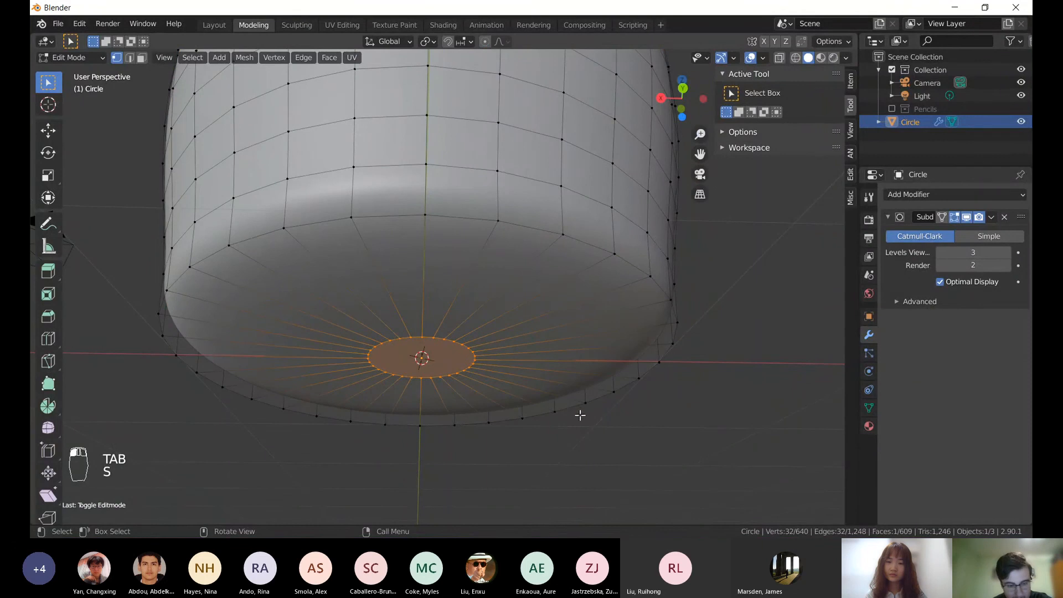
- Scale the inset face on the pot's underside down to about 0.258 and return to Object Mode
key(s)
click(465, 378)
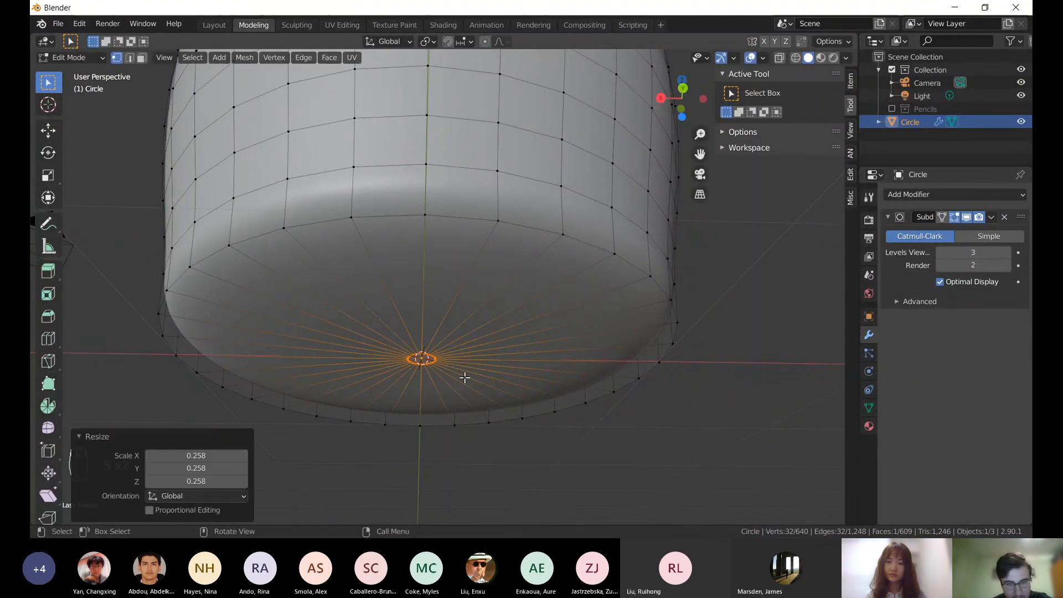
key(Tab)
- Examine the pot's overall shape, rounded rim and inner wall from several angles
middle_drag(501, 294, 476, 229)
scroll(485, 293, down, 2)
scroll(452, 269, down, 4)
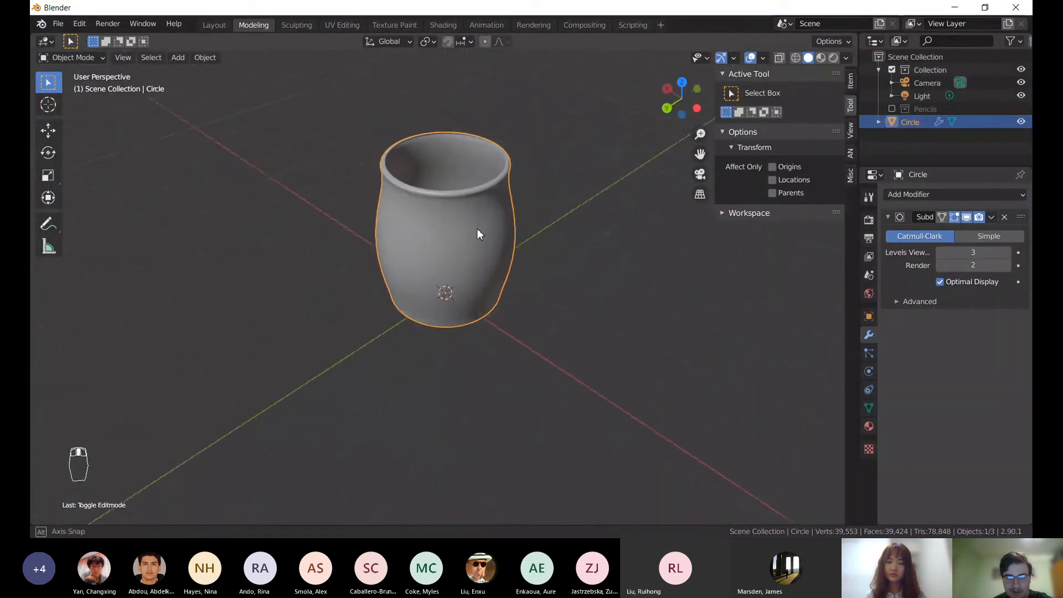
middle_drag(442, 271, 441, 338)
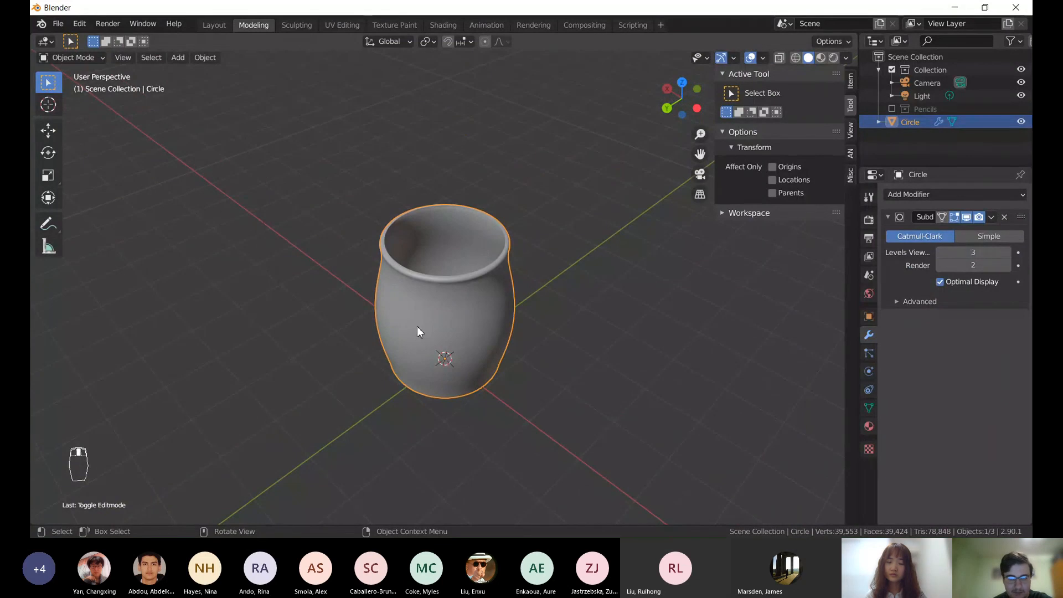
middle_drag(418, 332, 426, 274)
scroll(408, 298, up, 4)
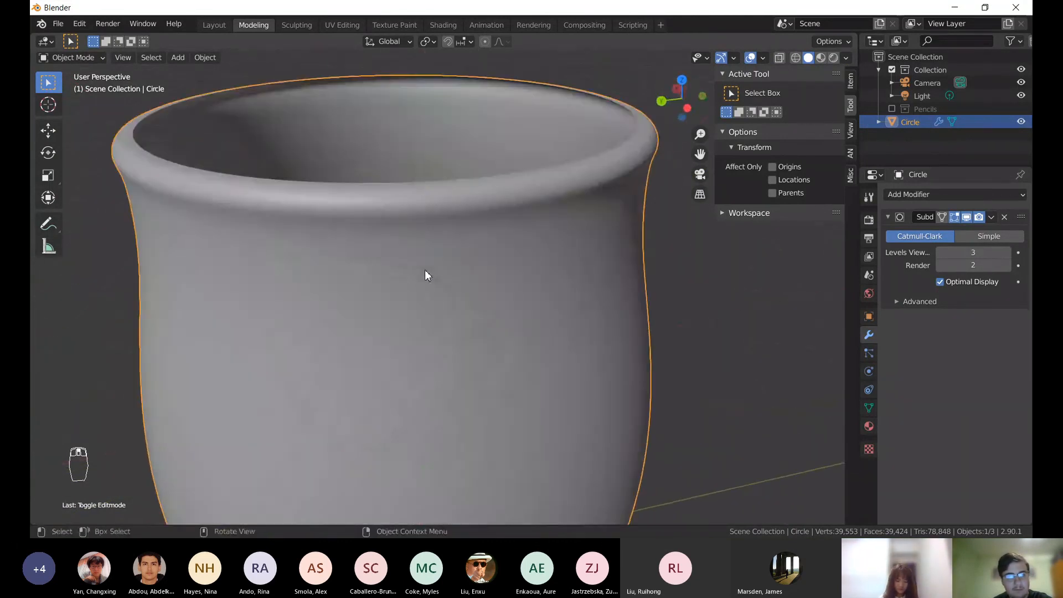
middle_drag(592, 215, 570, 215)
scroll(570, 215, down, 2)
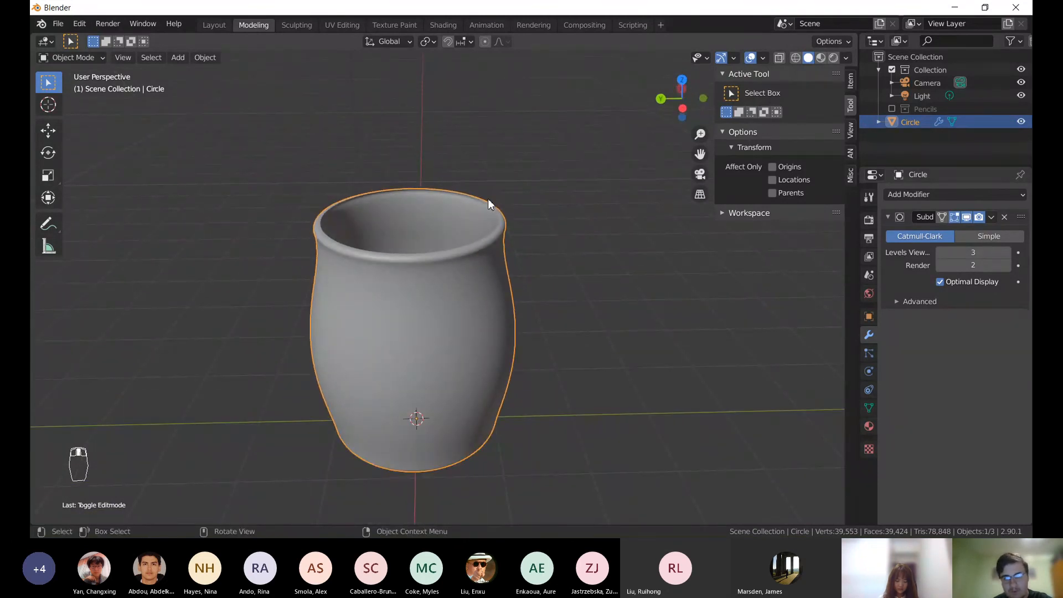
middle_drag(488, 198, 328, 285)
scroll(362, 189, up, 5)
scroll(301, 212, up, 2)
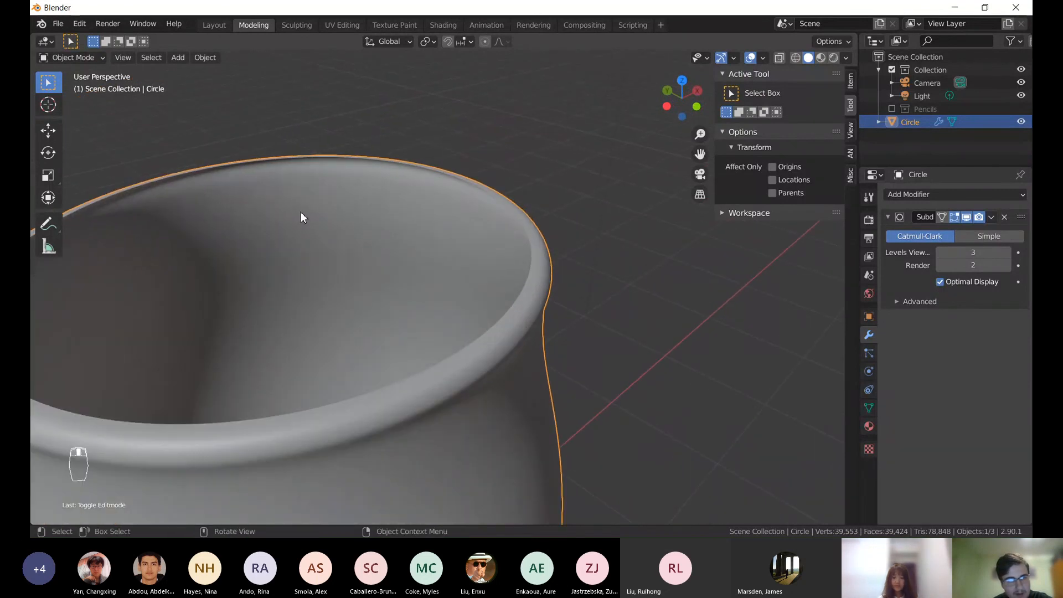
scroll(300, 216, down, 7)
- Add a Solidify modifier to the pot and set its thickness to 0.03 m
click(905, 194)
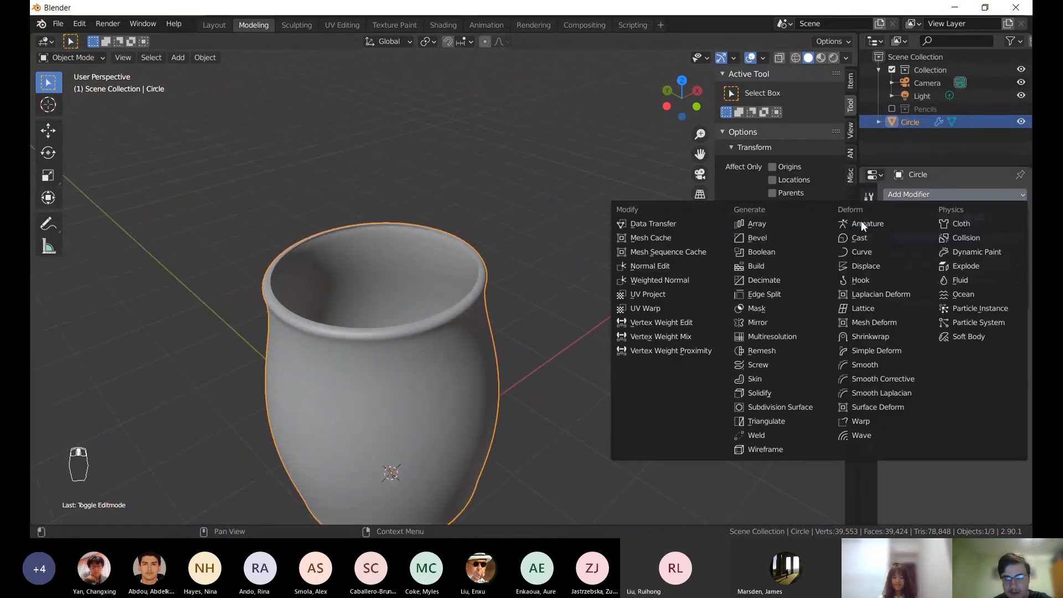
click(770, 396)
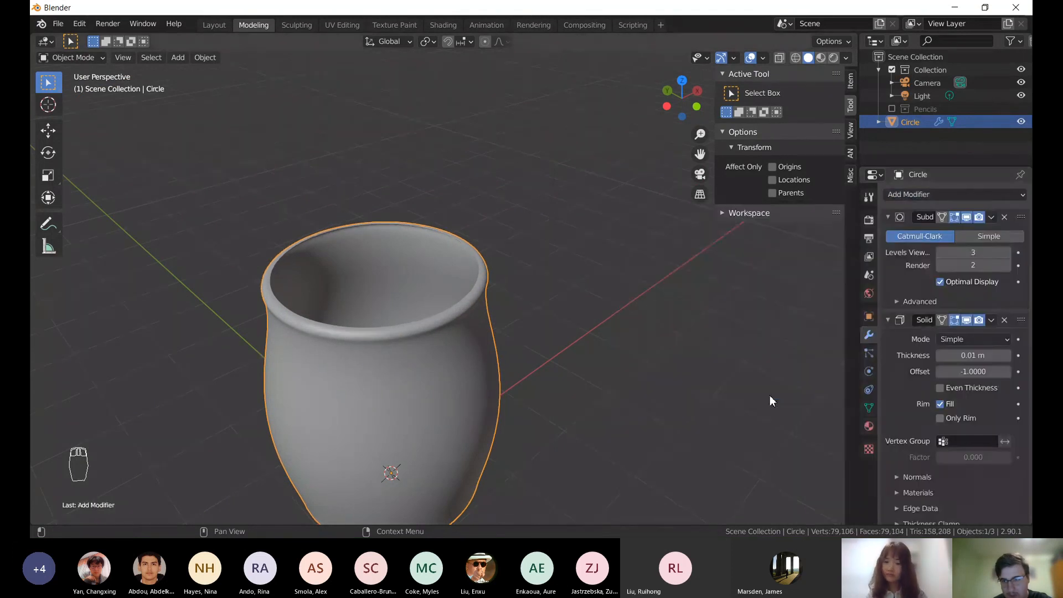
scroll(895, 327, down, 1)
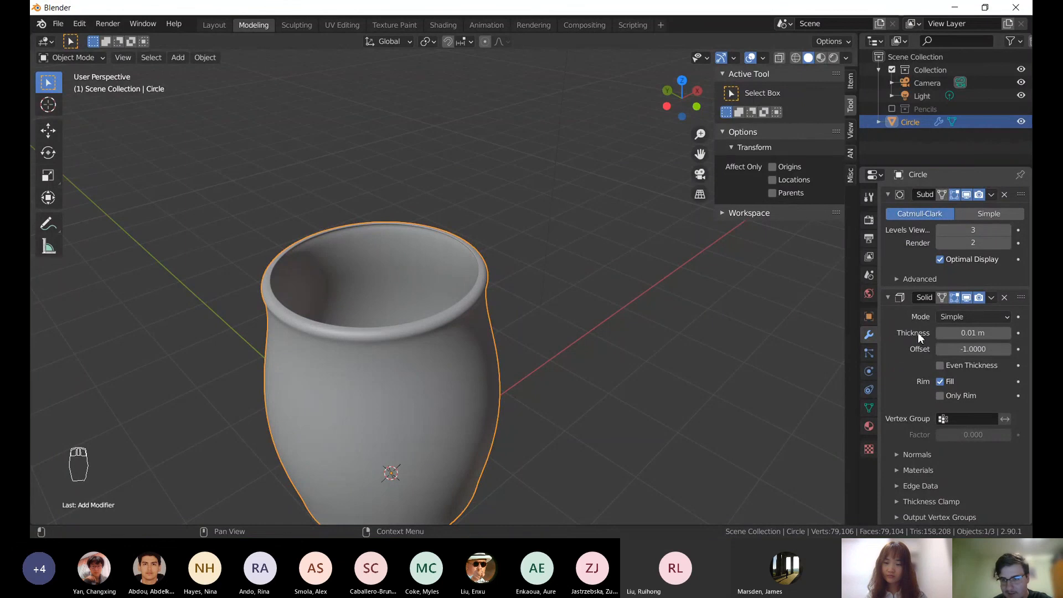
click(1009, 334)
click(1008, 333)
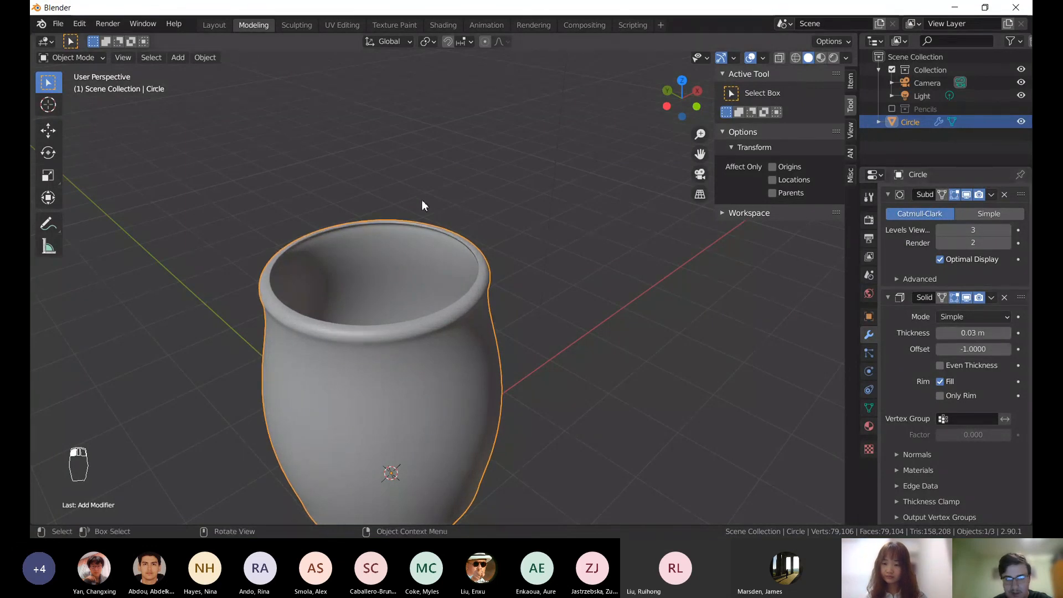
- Inspect the thickened wall and the seam along the pot's rim up close and from above
mouse_move(417, 200)
middle_down()
mouse_move(373, 190)
mouse_move(421, 200)
middle_up()
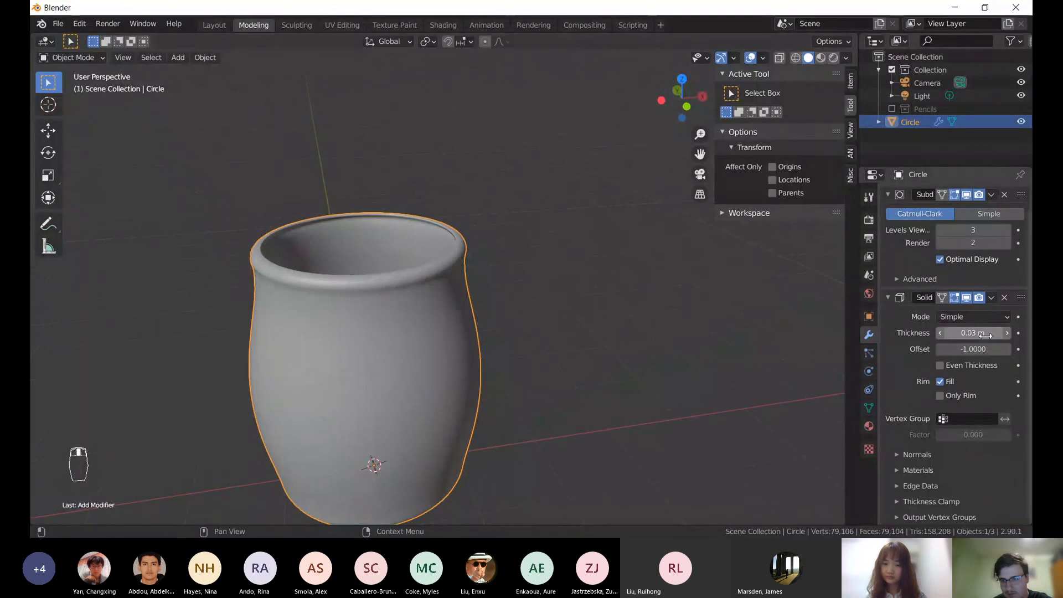
scroll(427, 237, up, 6)
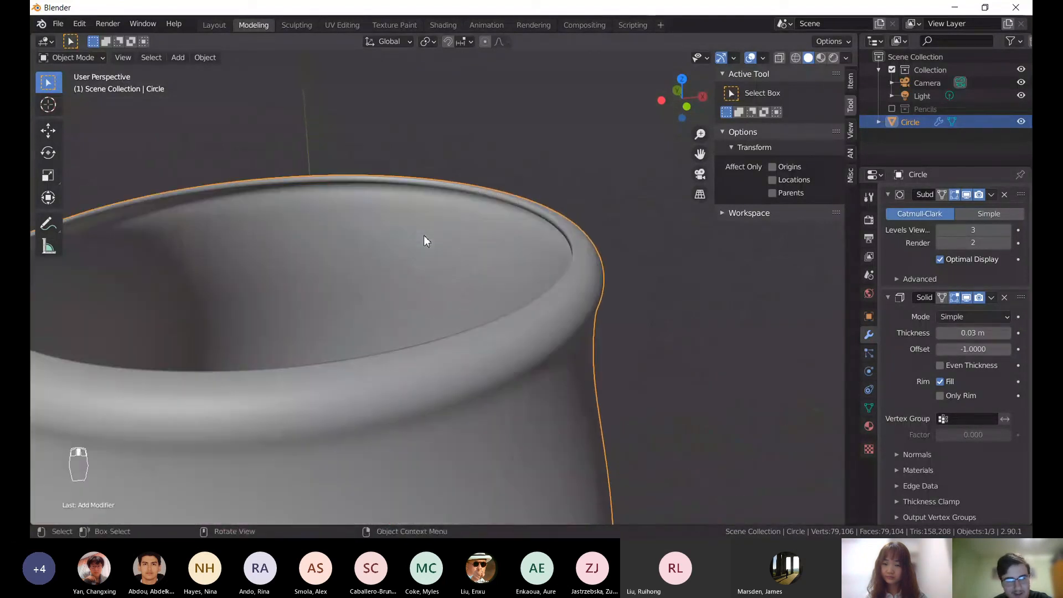
scroll(415, 210, up, 3)
middle_drag(467, 191, 496, 180)
scroll(497, 181, down, 5)
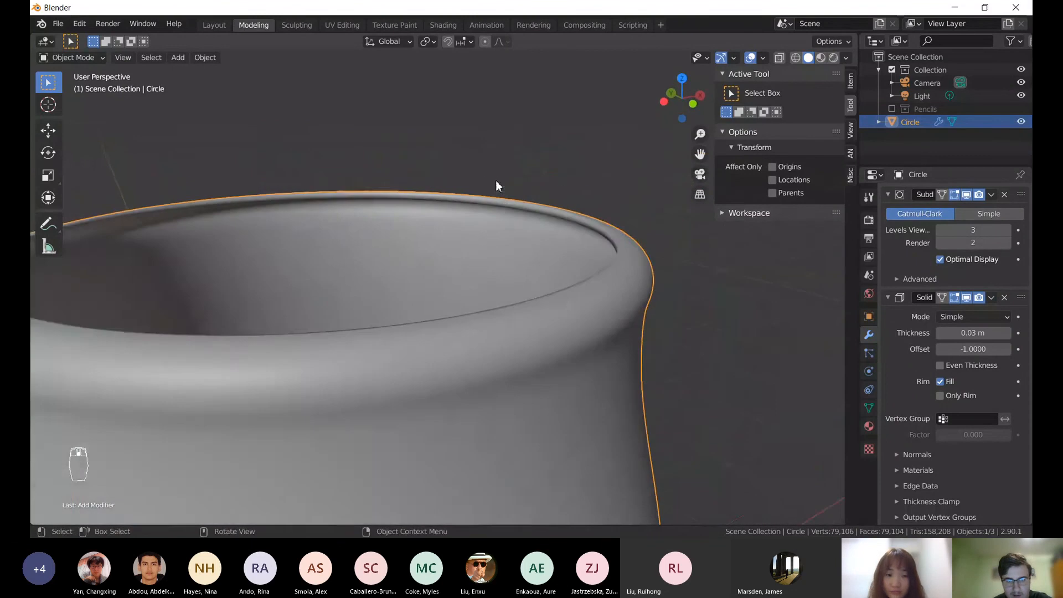
scroll(444, 191, down, 4)
middle_drag(475, 227, 423, 264)
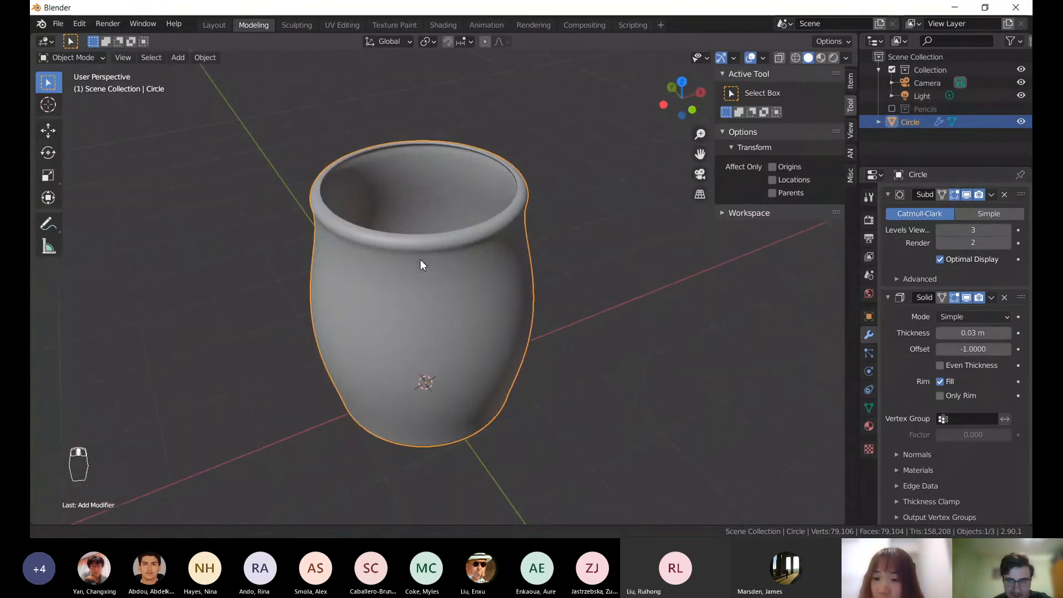
scroll(851, 281, up, 1)
scroll(919, 285, up, 2)
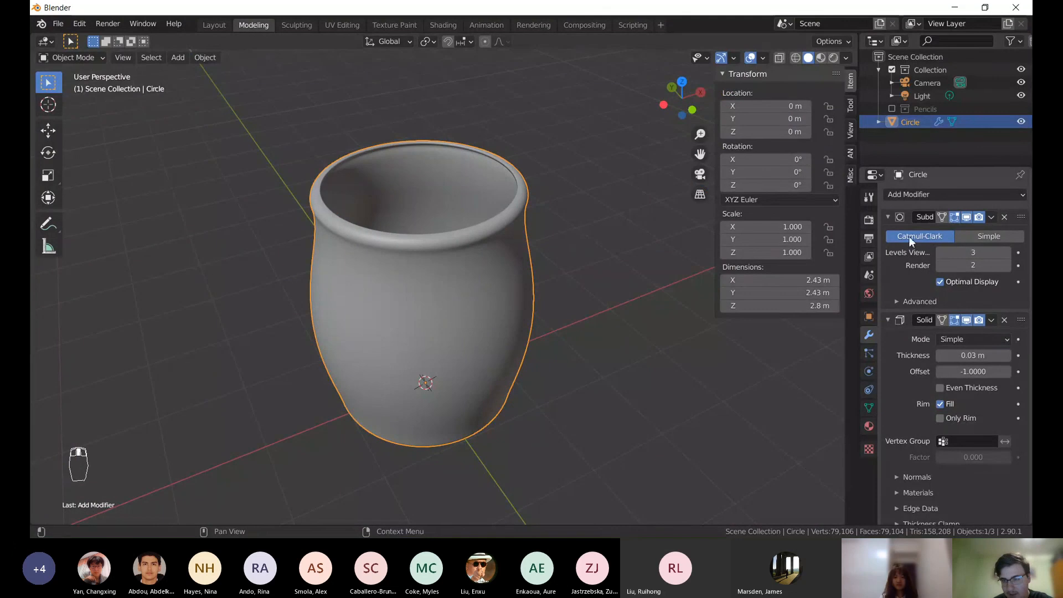
- Try applying the pot's Subdivision Surface modifier and undo the application
scroll(939, 306, down, 1)
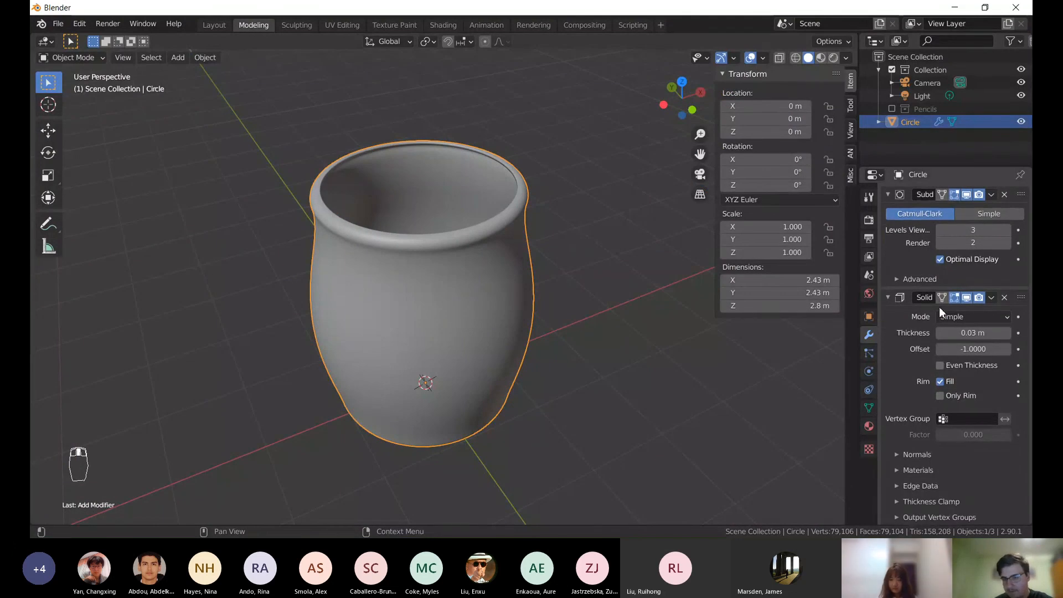
scroll(940, 306, up, 1)
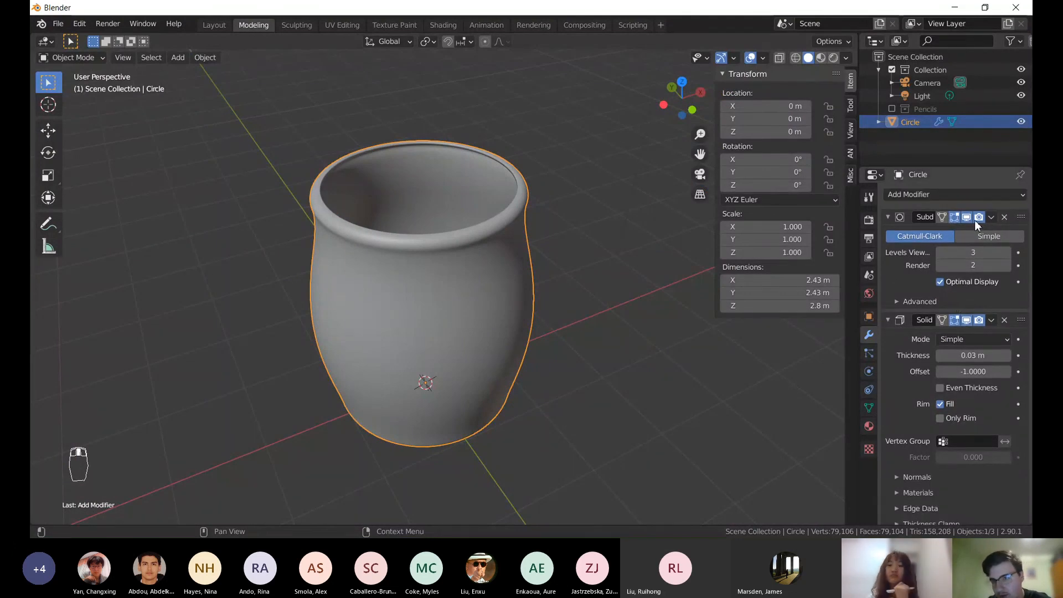
click(991, 217)
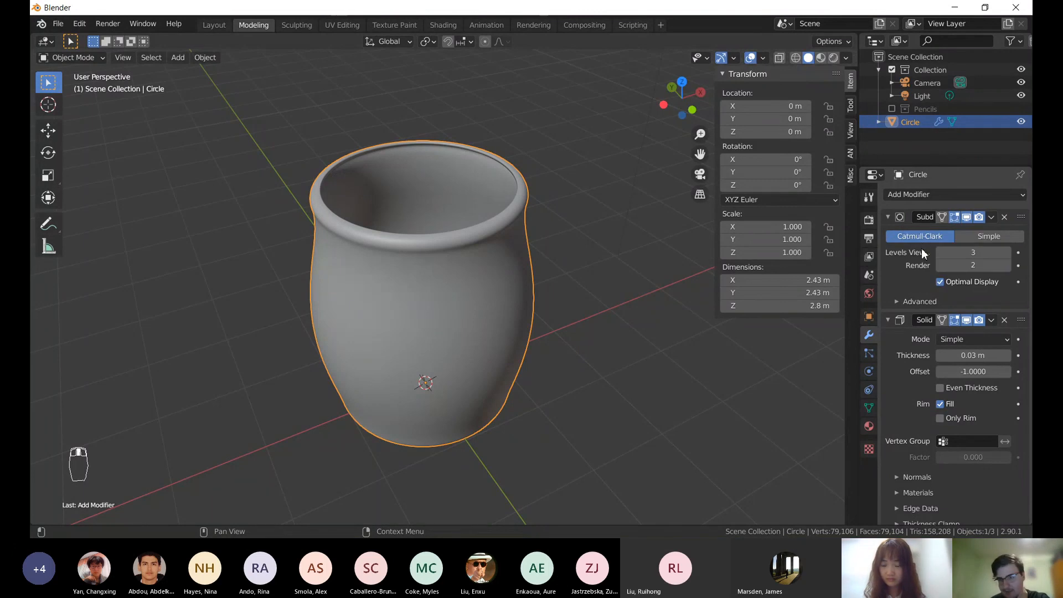
scroll(921, 254, down, 1)
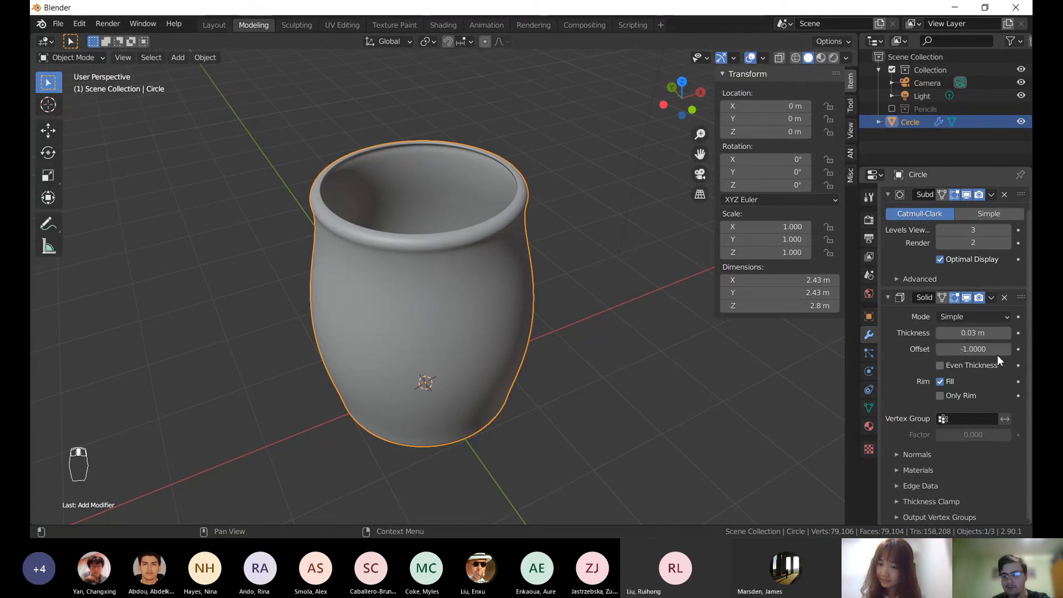
scroll(893, 366, up, 1)
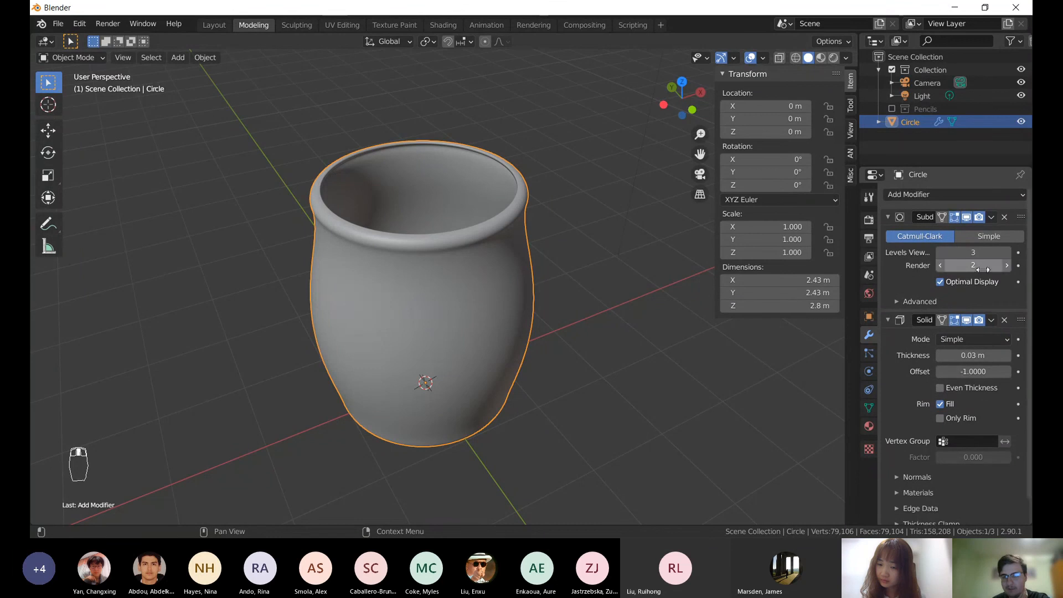
click(993, 218)
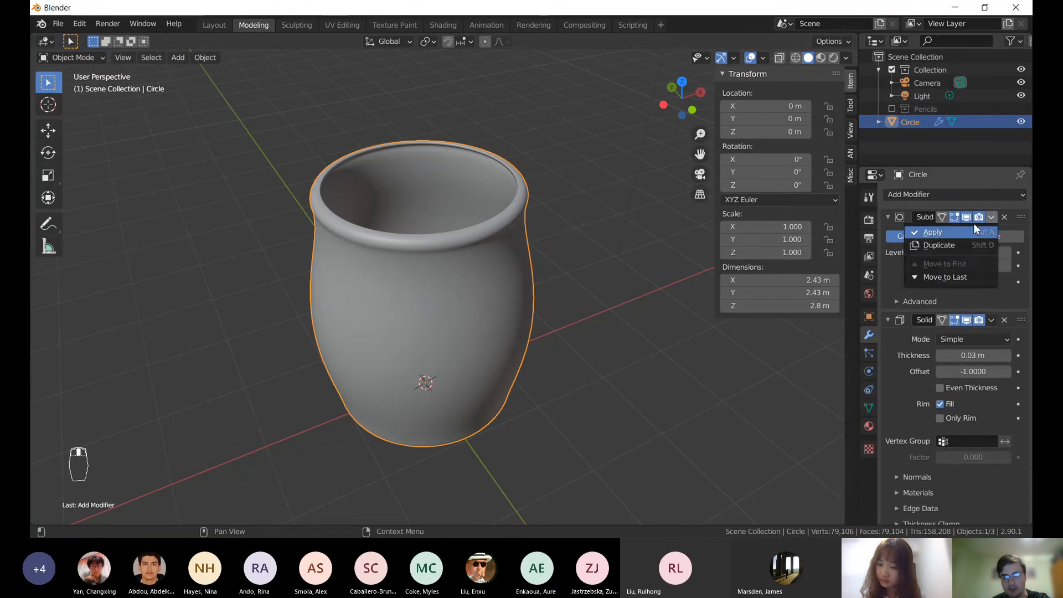
click(934, 233)
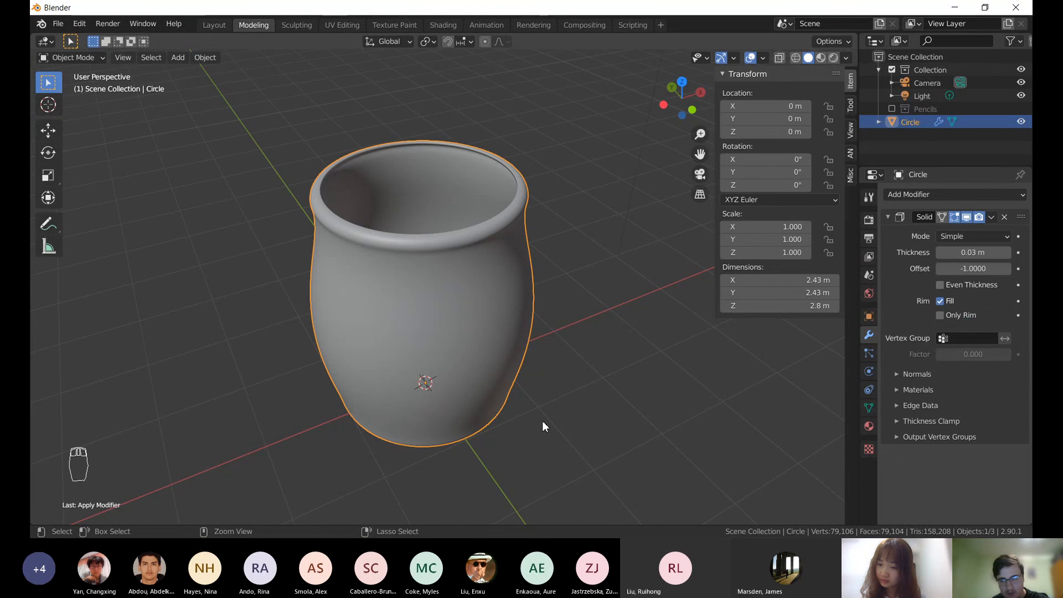
key(ctrl+z)
- Hide the viewport sidebar and expand the Advanced settings of the Subdivision Surface modifier
middle_drag(785, 340, 652, 370)
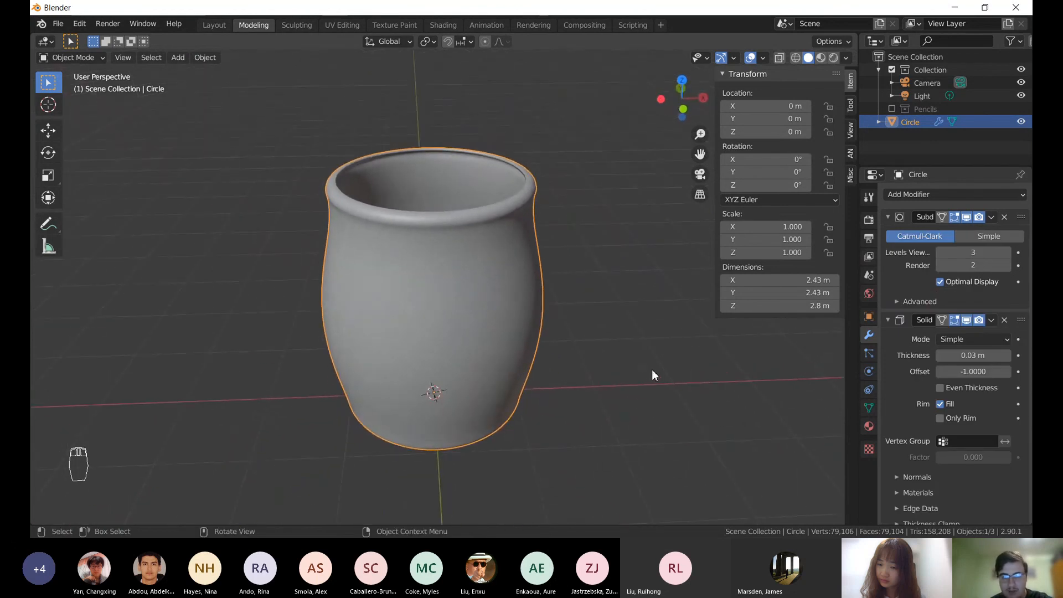
mouse_move(524, 347)
middle_down()
mouse_move(648, 345)
mouse_move(511, 354)
middle_up()
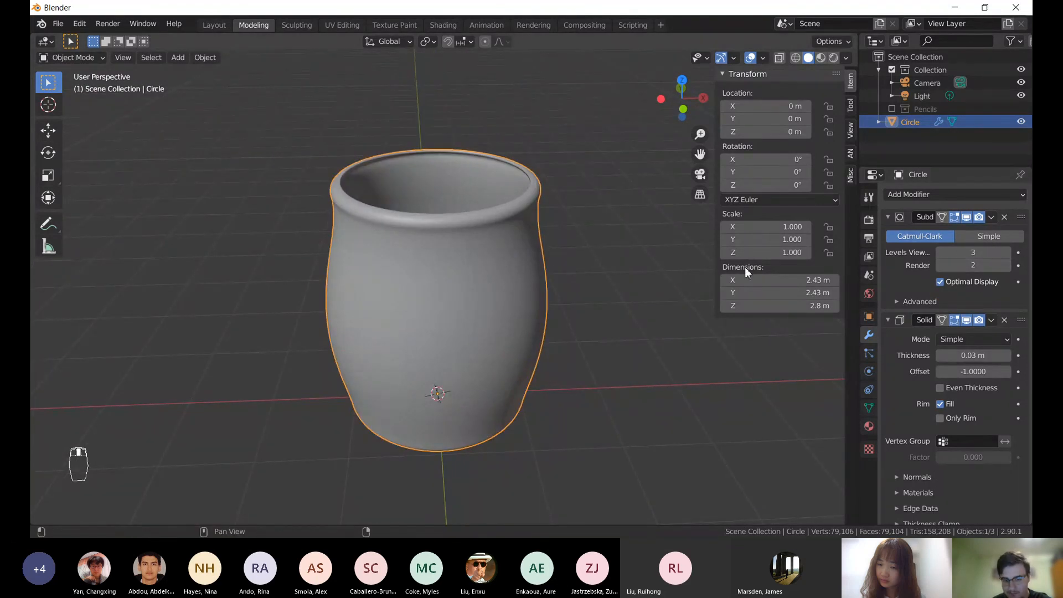
key(n)
scroll(656, 279, down, 2)
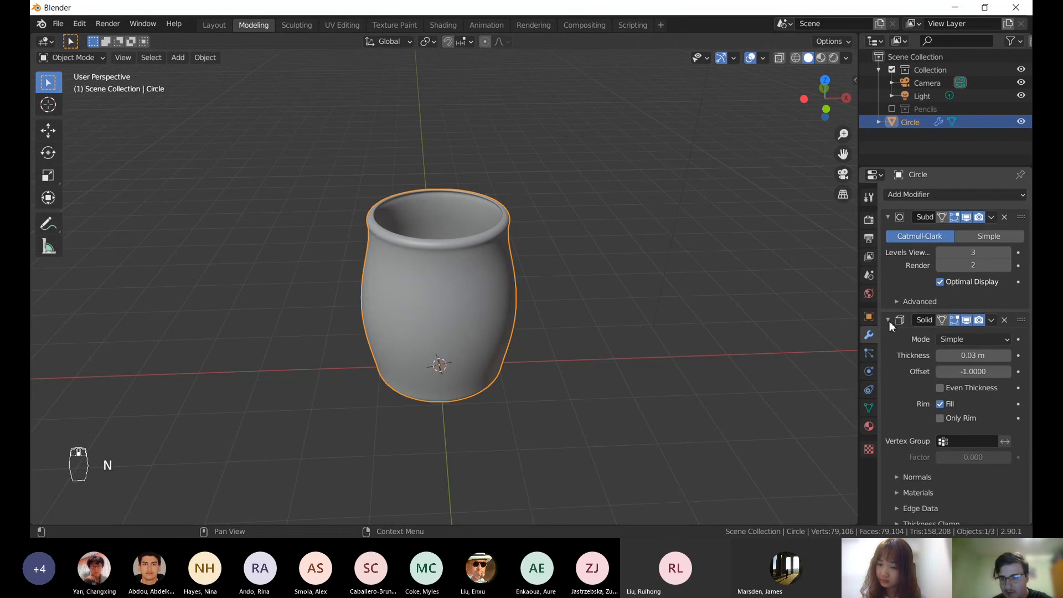
click(904, 320)
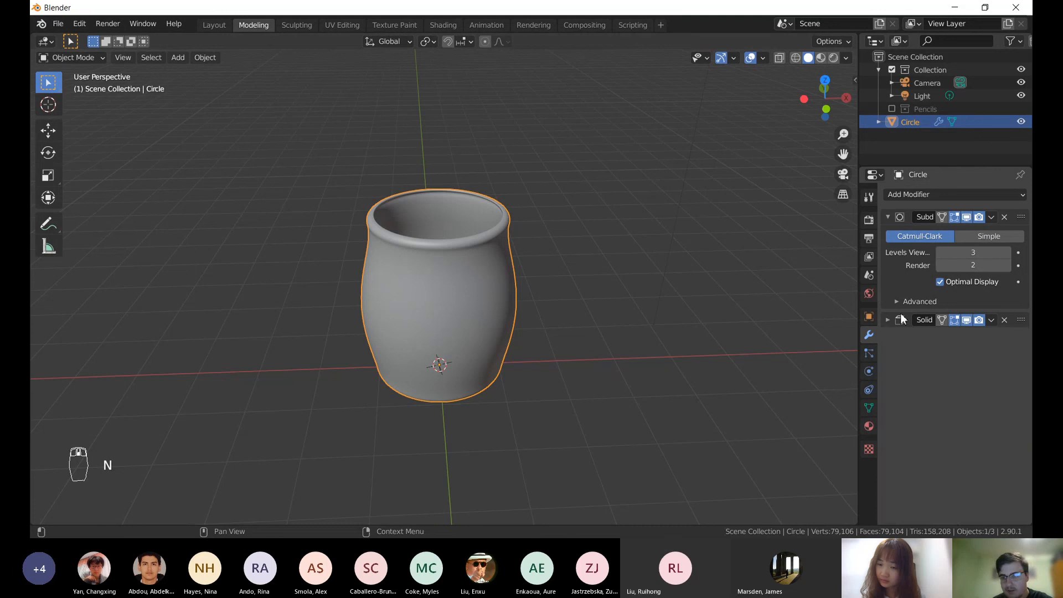
drag(908, 318, 909, 254)
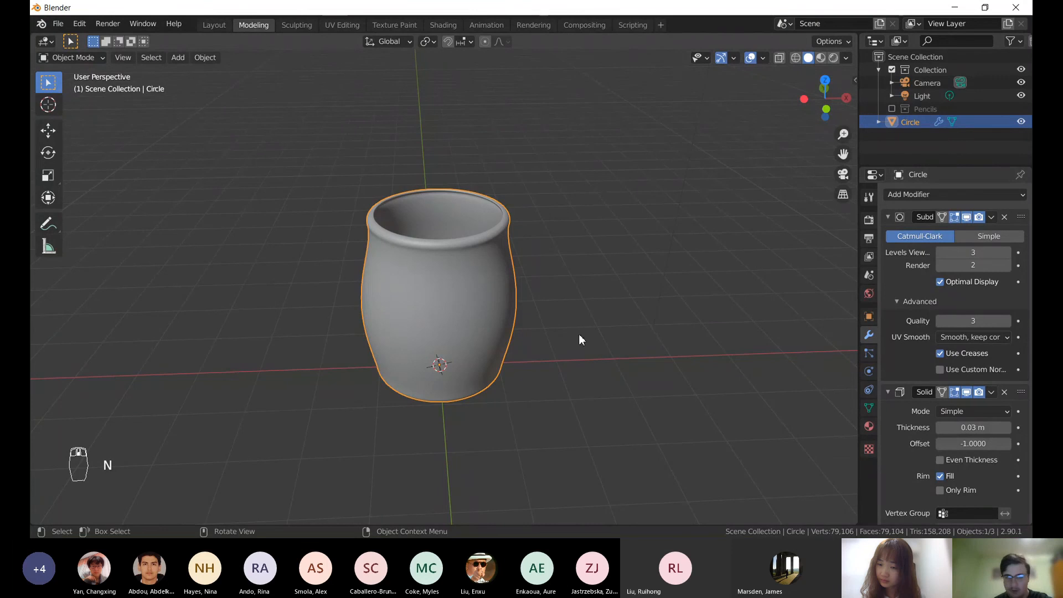
- Rename the Circle object as Cup and enable the Pencils collection in the scene
middle_drag(564, 289, 576, 310)
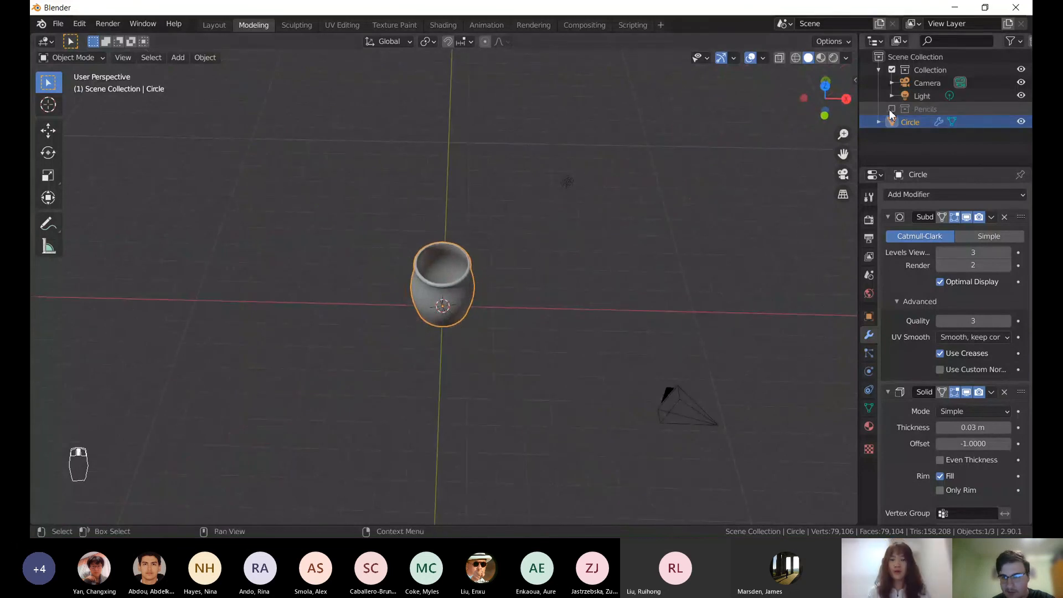
double_click(910, 122)
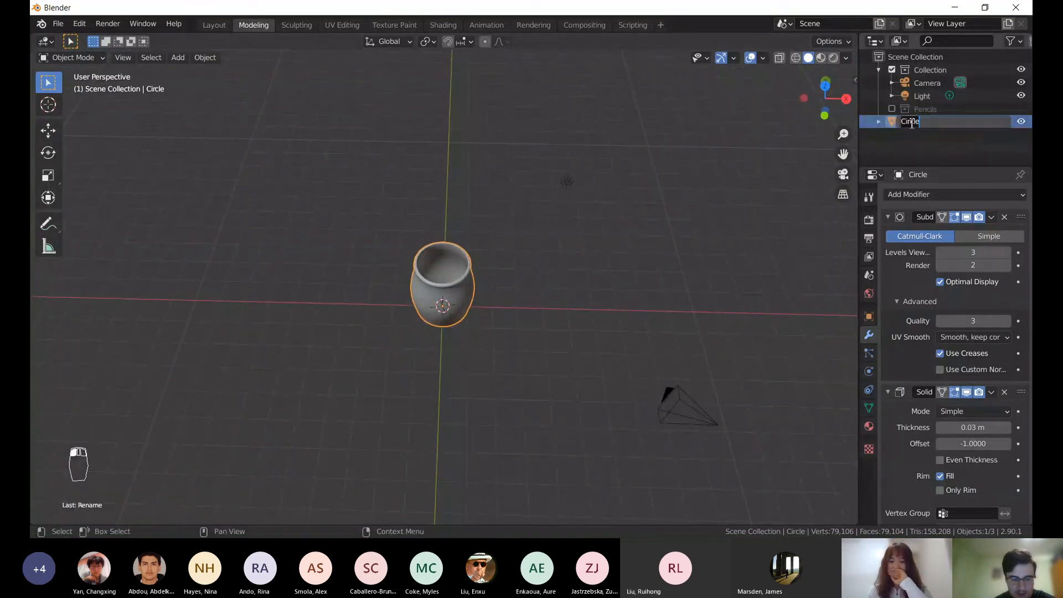
text(Cup)
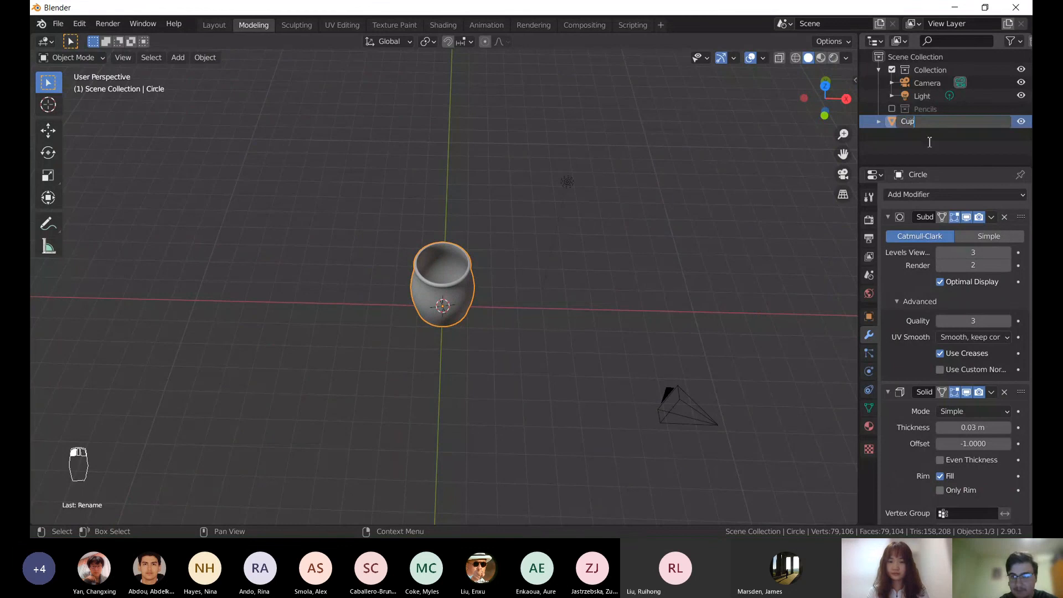
key(Return)
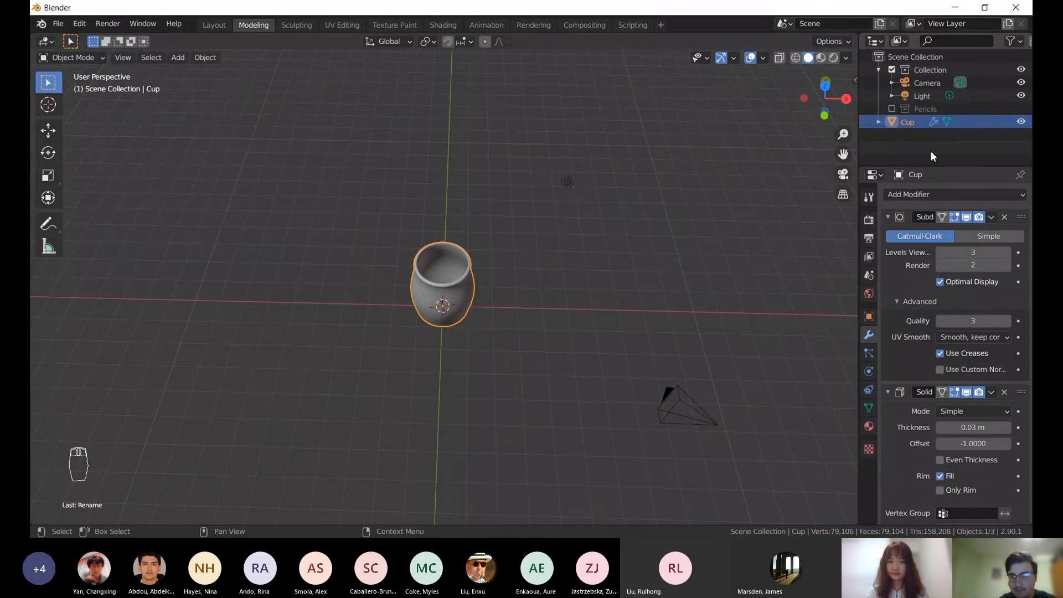
click(892, 109)
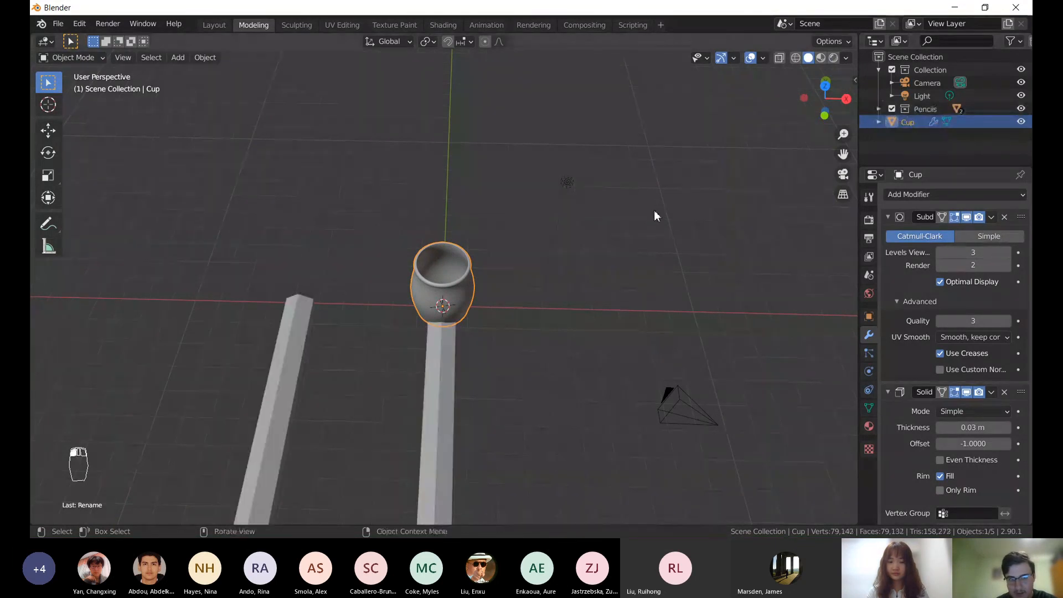
mouse_move(656, 216)
middle_down()
mouse_move(457, 164)
mouse_move(473, 200)
mouse_move(339, 261)
mouse_move(438, 215)
mouse_move(479, 259)
mouse_move(548, 249)
middle_up()
- Select both pencils and scale them down uniformly to about 0.231 of their size
click(314, 268)
key(s)
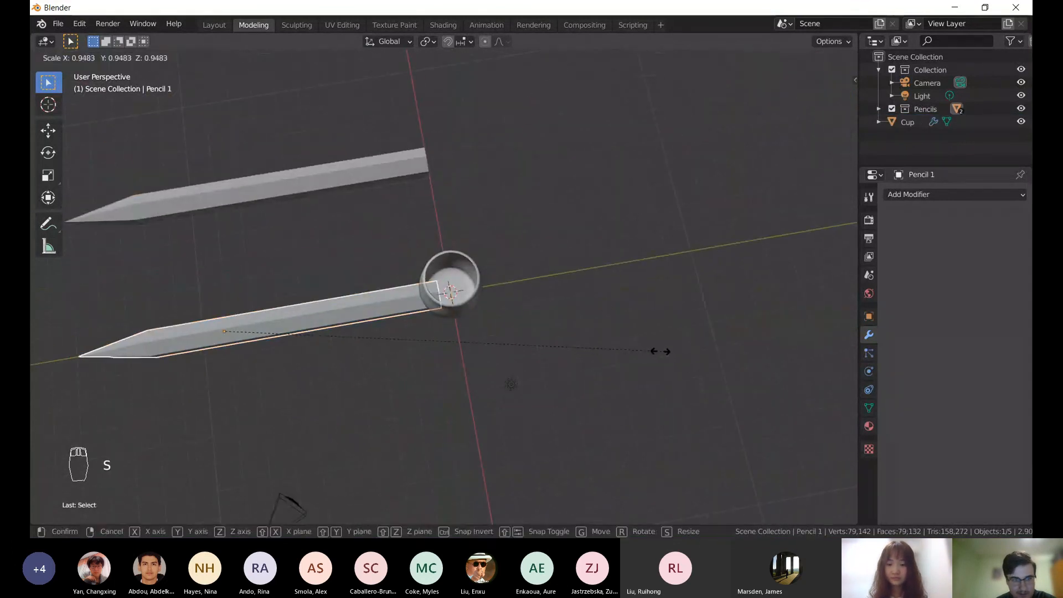
right_click(591, 324)
shift+click(217, 191)
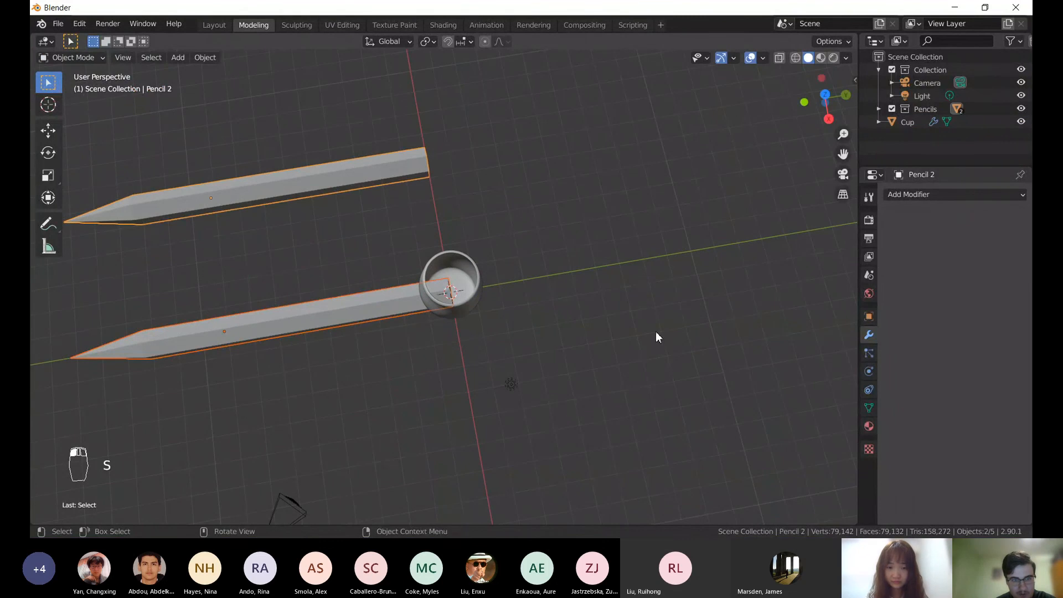
key(s)
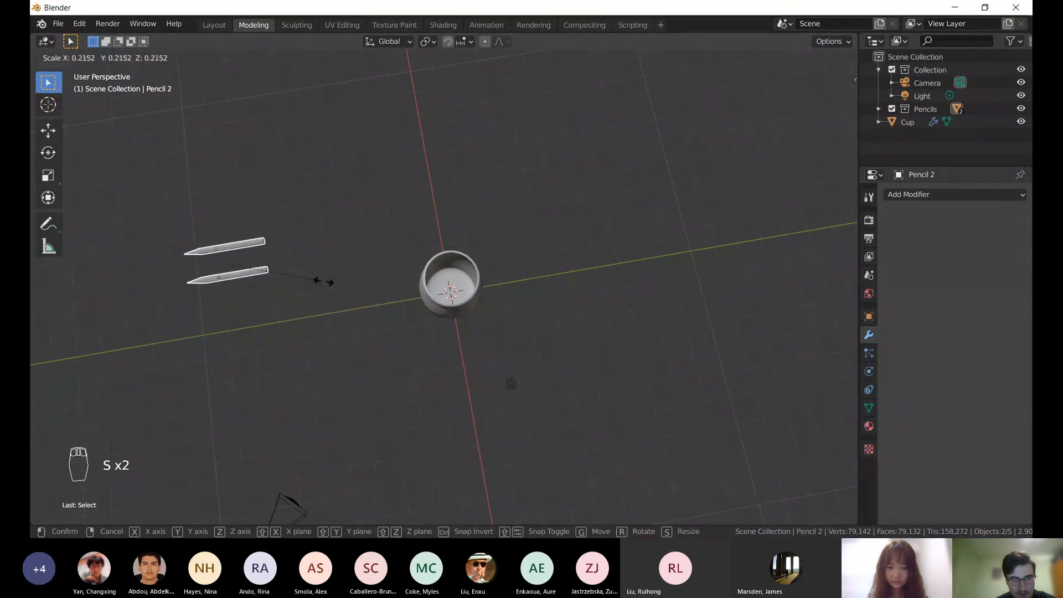
click(312, 301)
- Lengthen both small pencils along global Y by a factor of about 1.525
mouse_move(313, 302)
shift+middle_down()
mouse_move(336, 274)
mouse_move(400, 242)
mouse_move(401, 141)
mouse_move(406, 155)
shift+middle_up()
key(s)
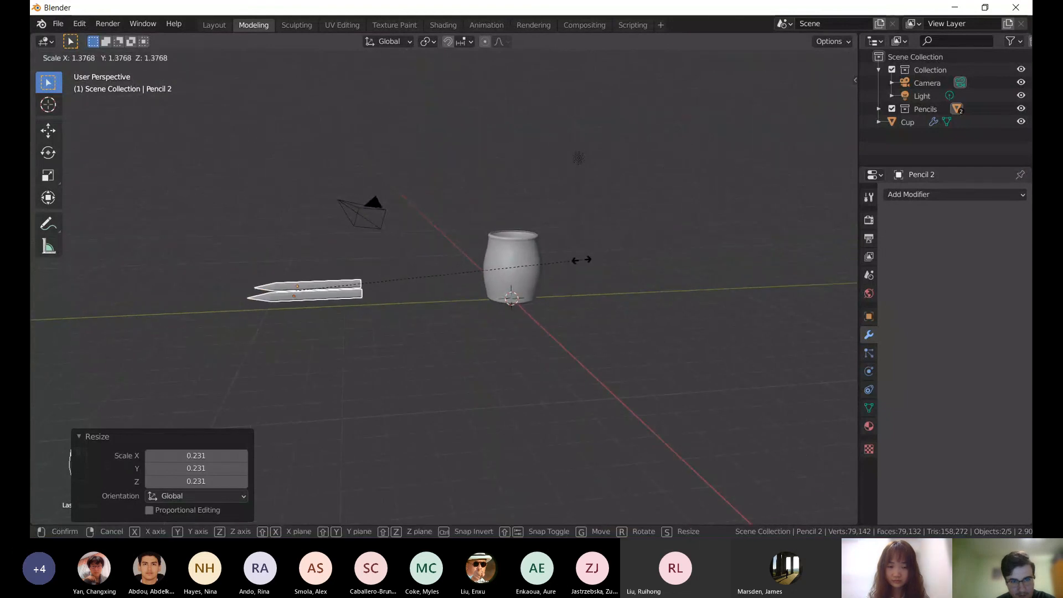
right_click(503, 264)
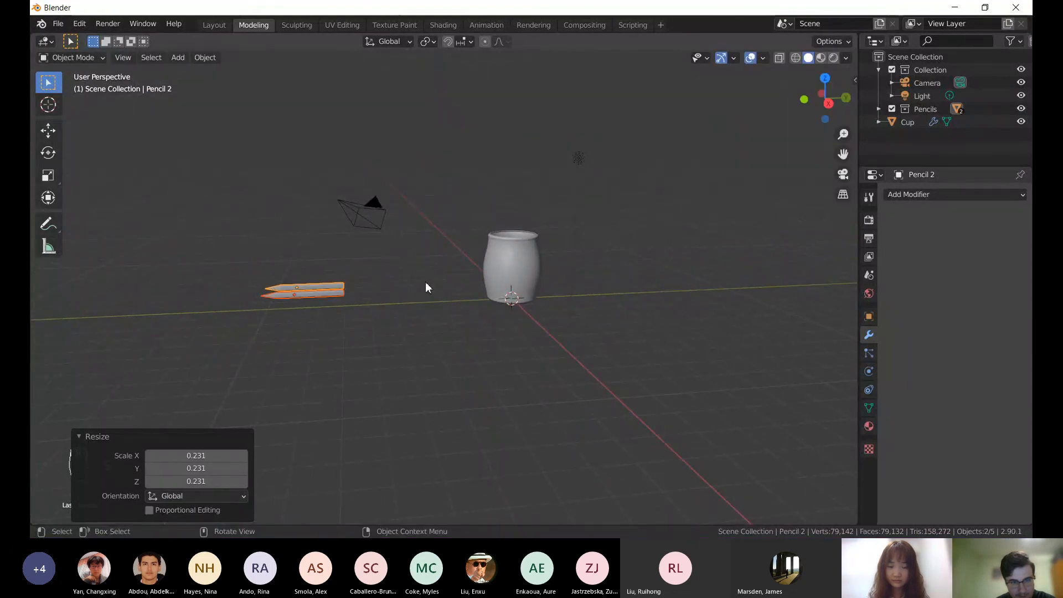
key(s)
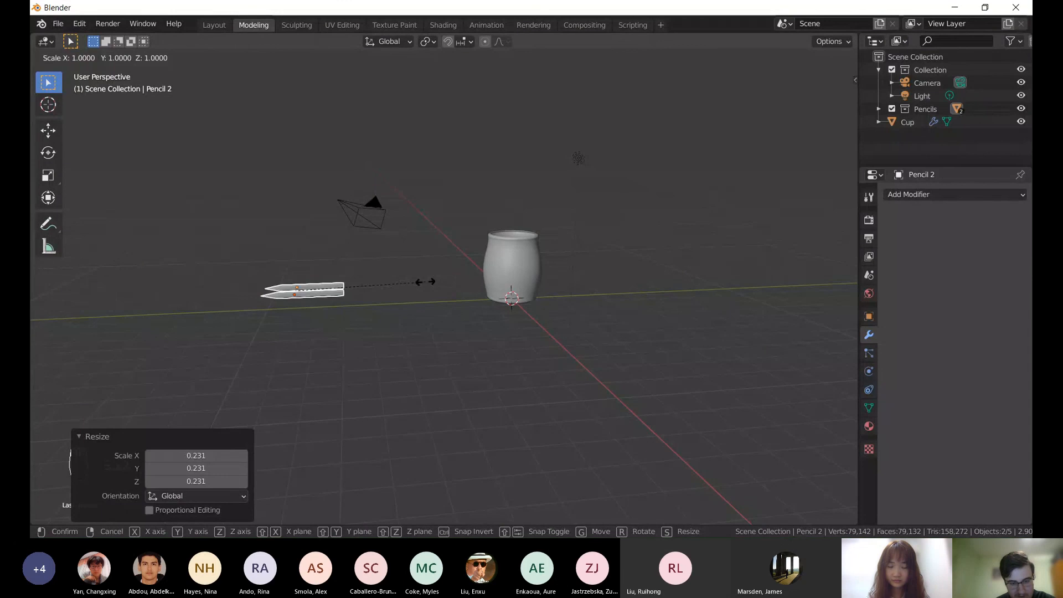
key(y)
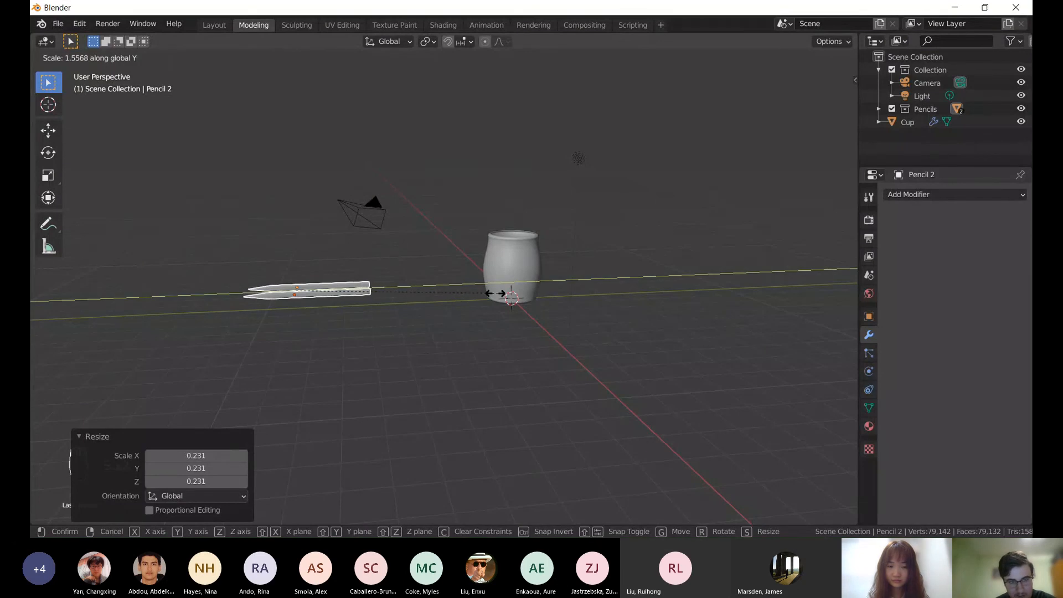
click(493, 295)
shift+middle_drag(411, 304, 470, 308)
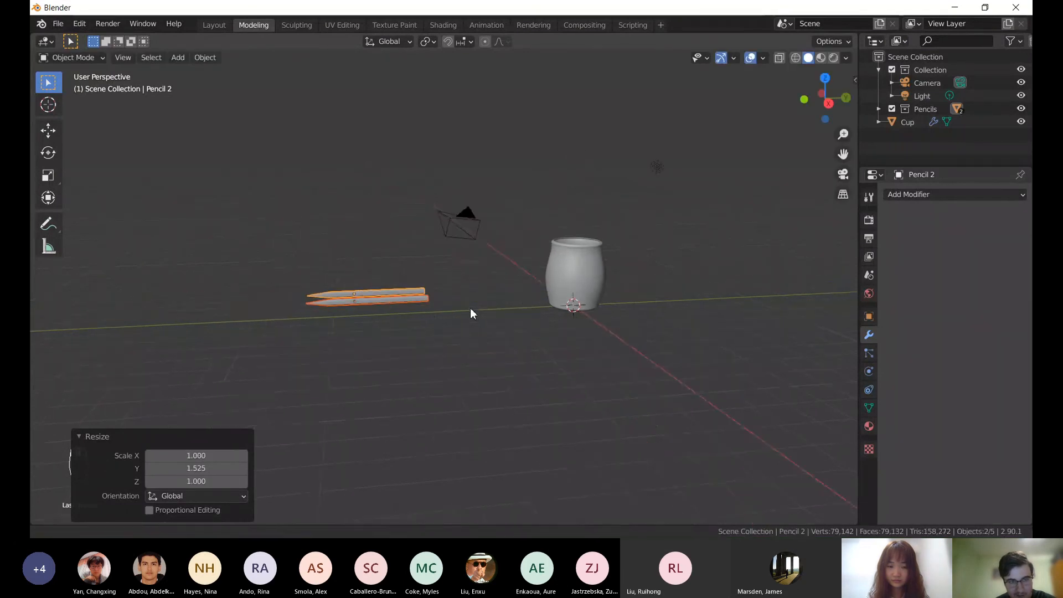
scroll(470, 308, up, 4)
scroll(471, 309, down, 2)
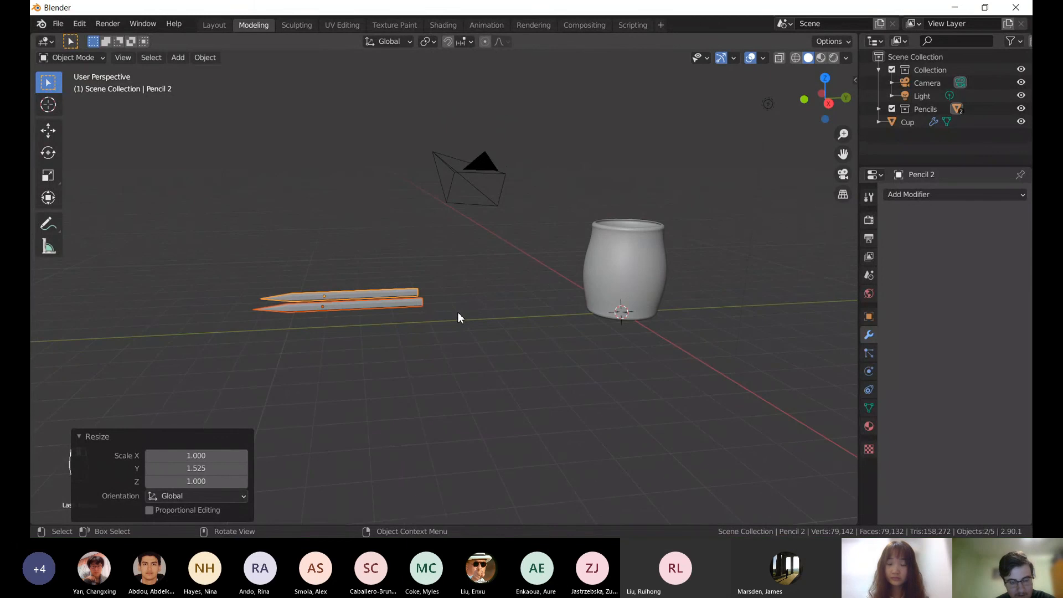
scroll(385, 335, up, 4)
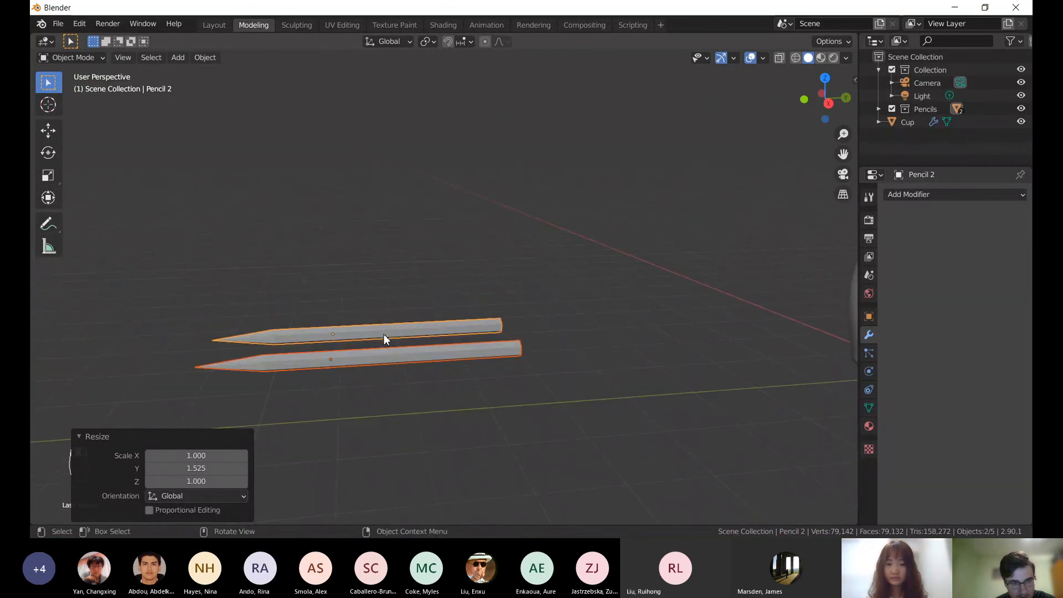
scroll(383, 334, down, 2)
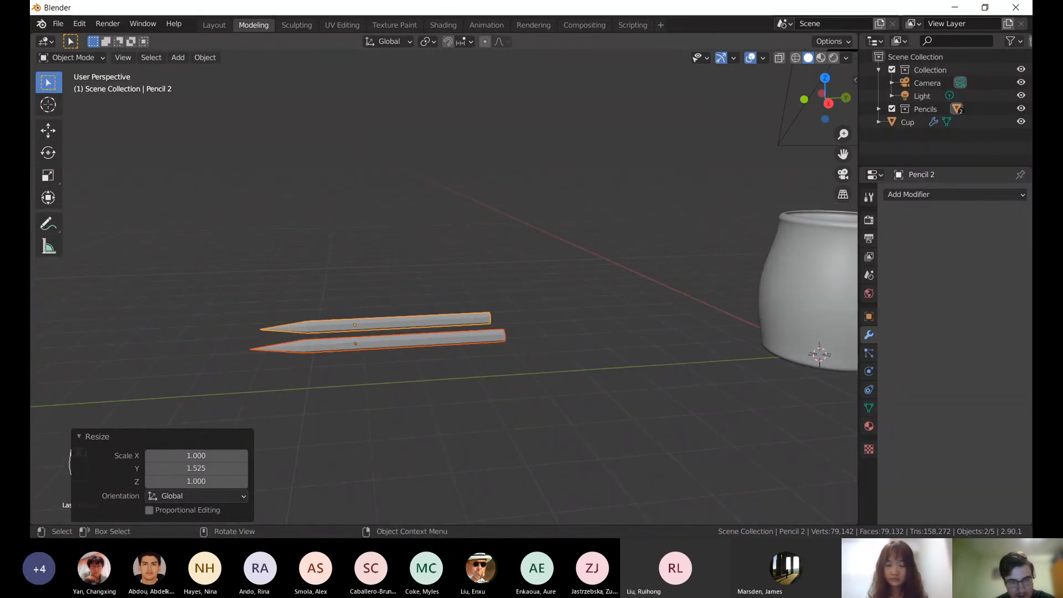
key(r)
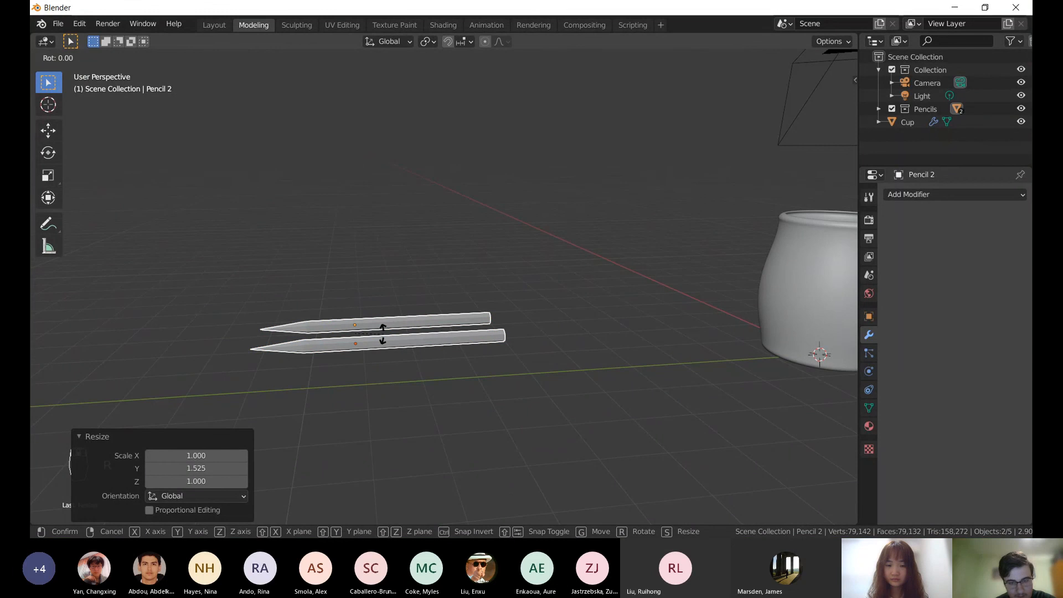
key(r)
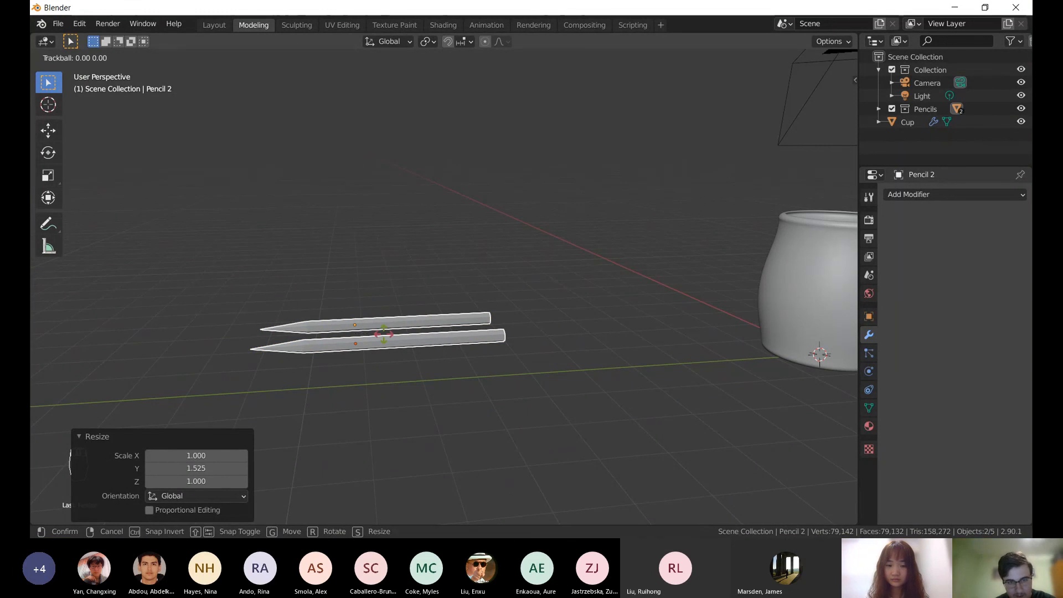
key(Escape)
key(r)
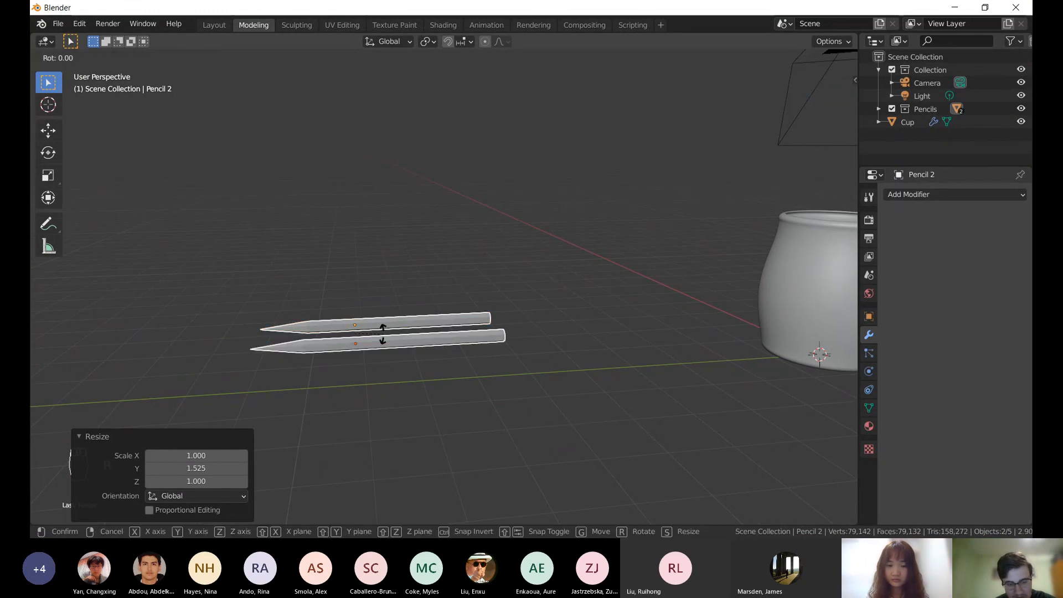
key(x)
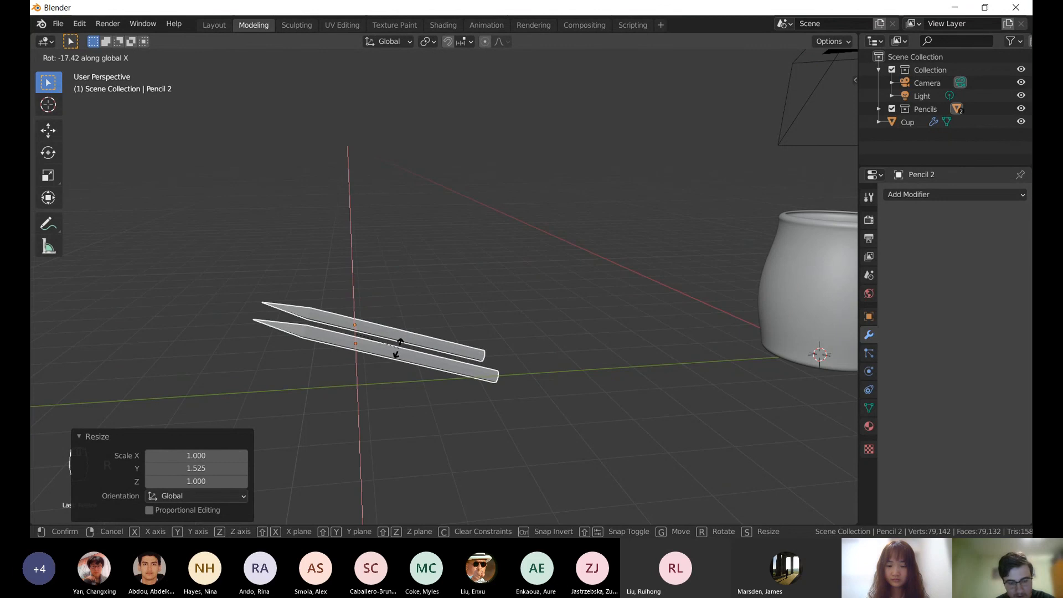
text(9)
key(BackSpace)
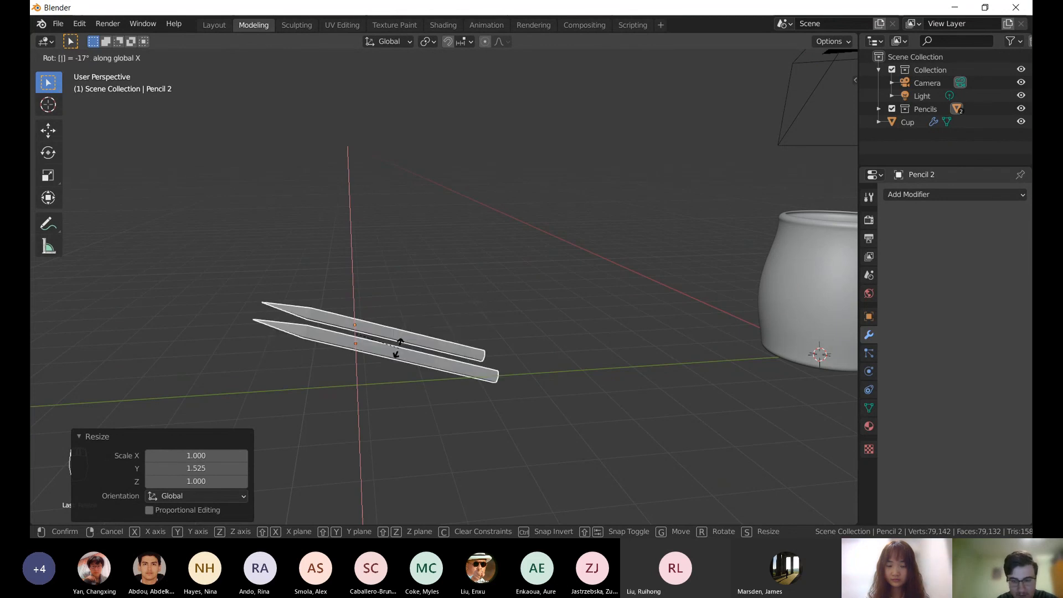
key(BackSpace)
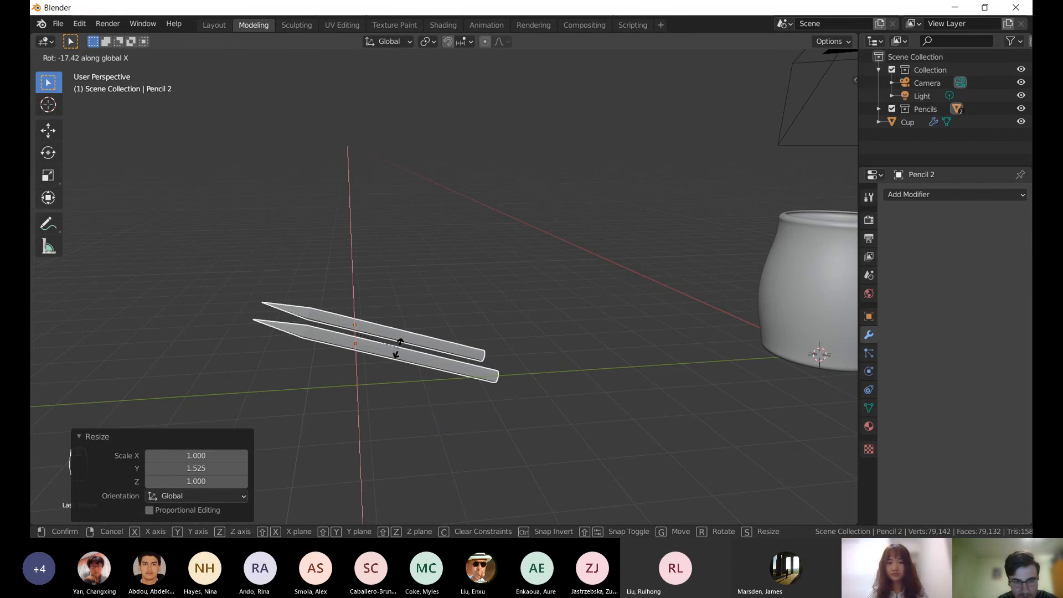
key(Escape)
- Try rotating both pencils by 90 degrees in either direction, testing the view, global Z and global X axes
text(r)
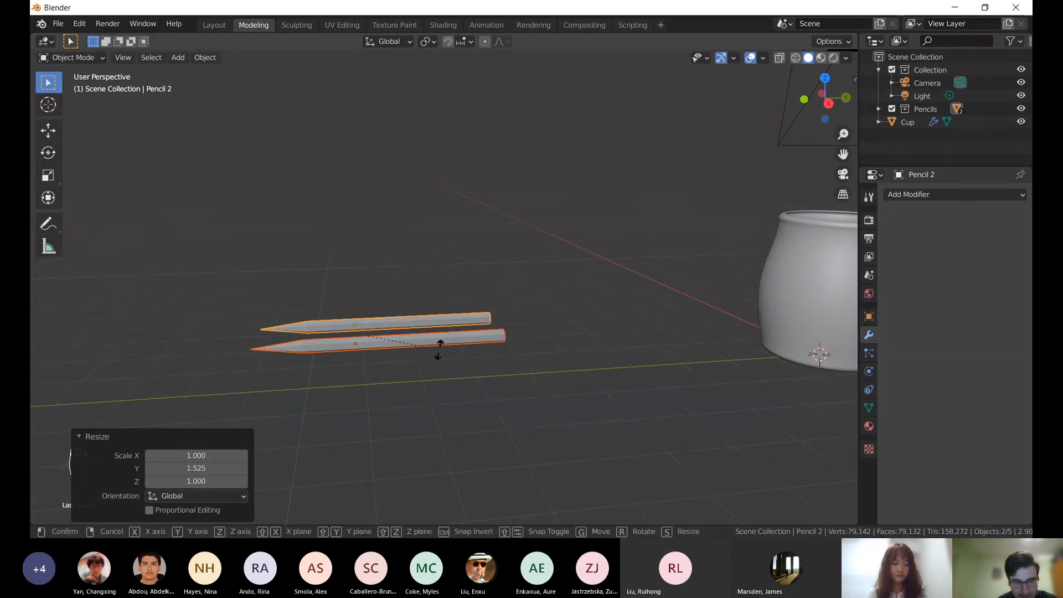
text(-90)
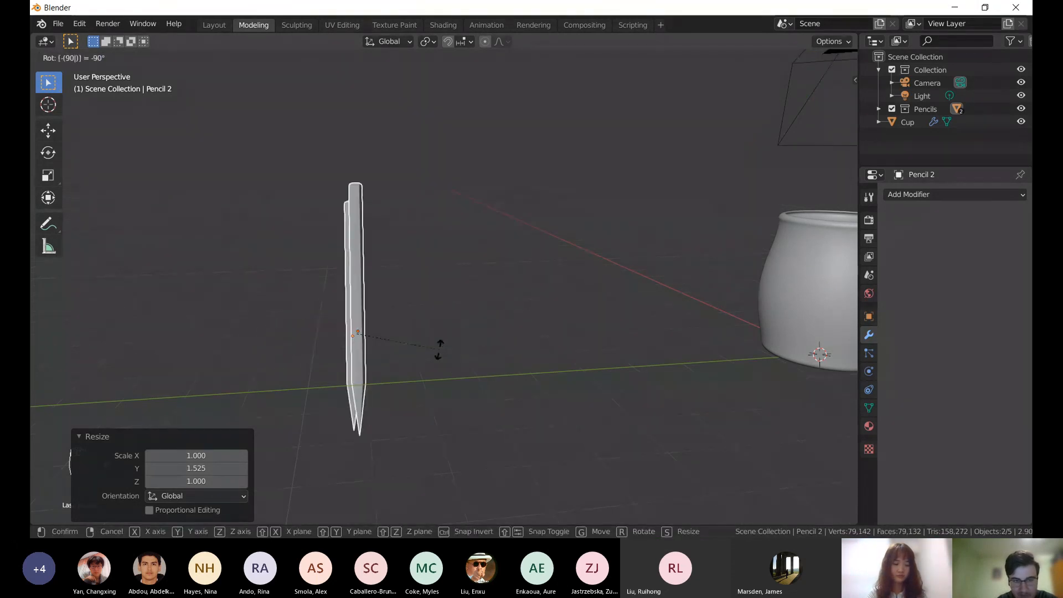
key(BackSpace)
key(BackSpace)
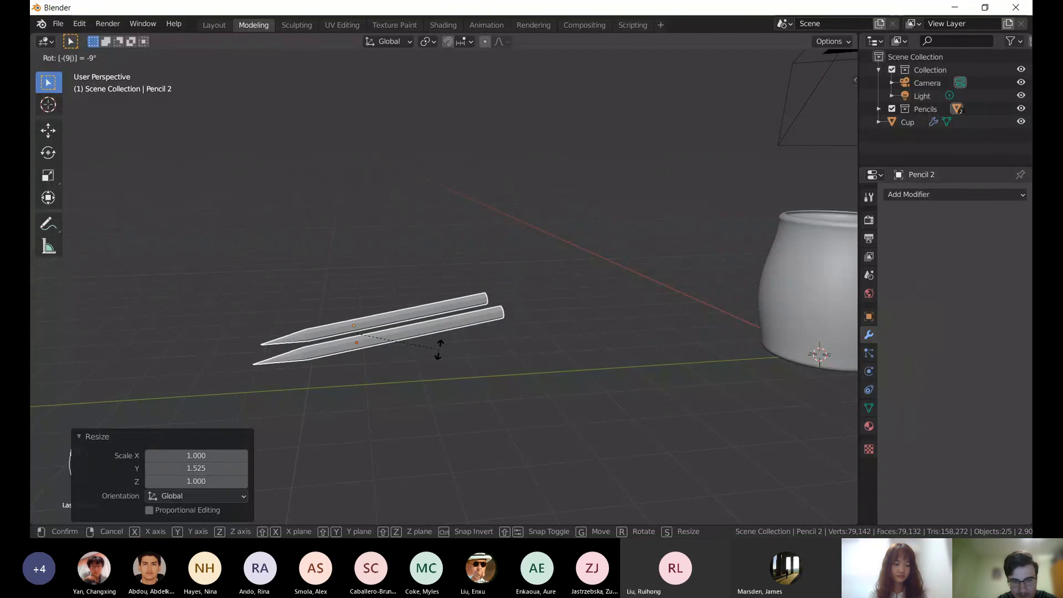
text(-90)
key(BackSpace)
key(BackSpace)
key(z)
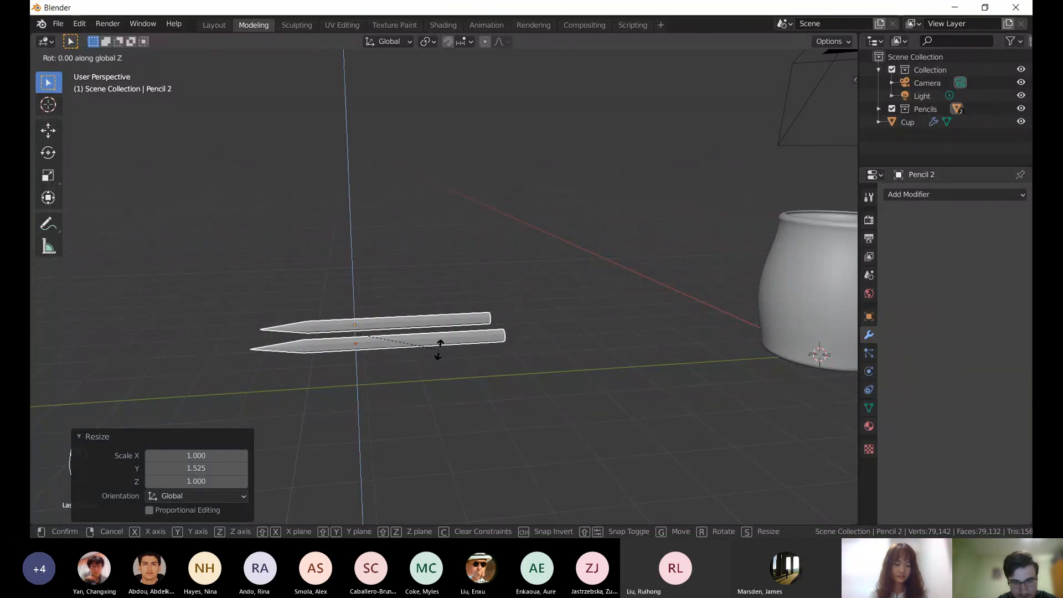
text(-90)
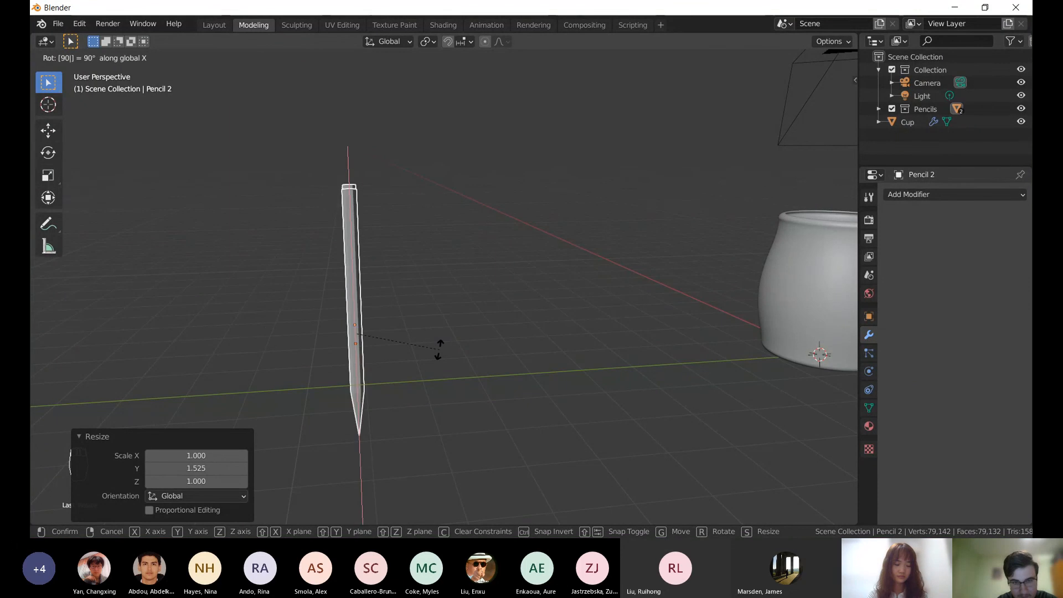
key(BackSpace)
key(BackSpace)
key(BackSpace)
text(-90)
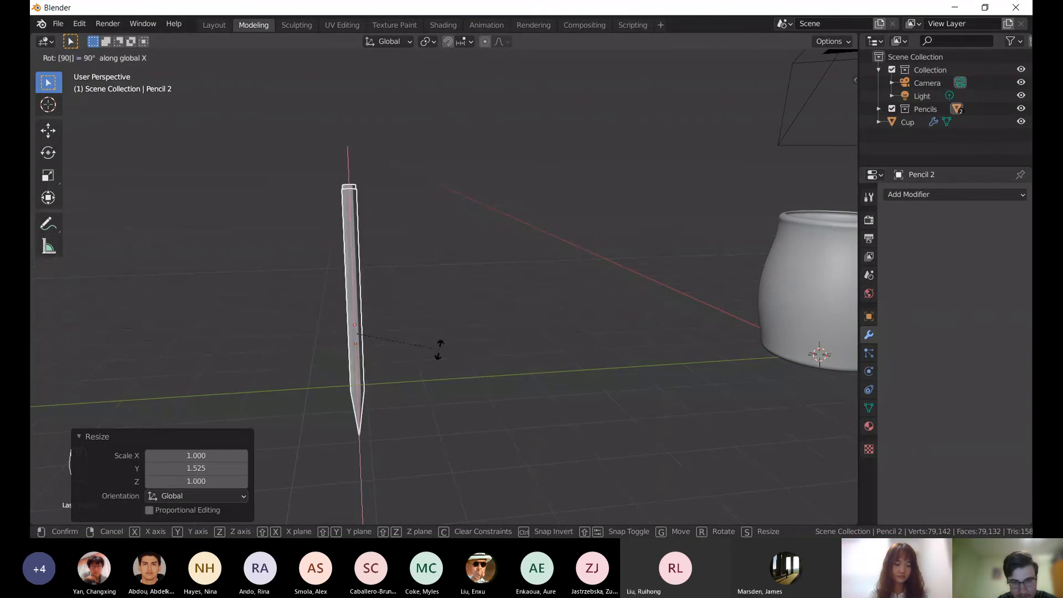
key(BackSpace)
key(BackSpace)
key(BackSpace)
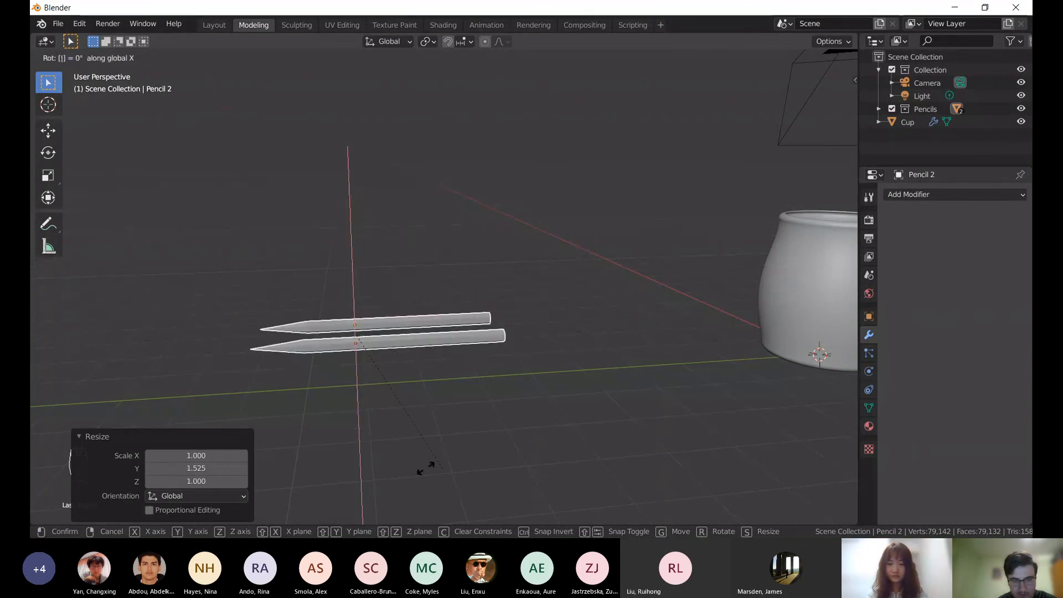
key(Escape)
- Stand both pencils tip-up by rotating them about -89.7° around global X, and move them together closer to the cup
key(r)
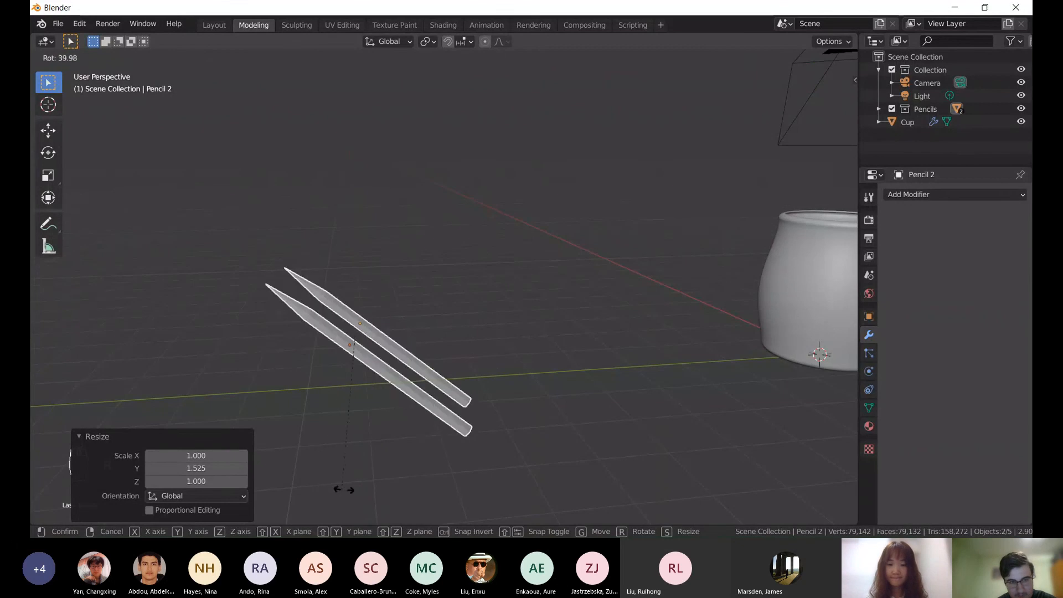
key(x)
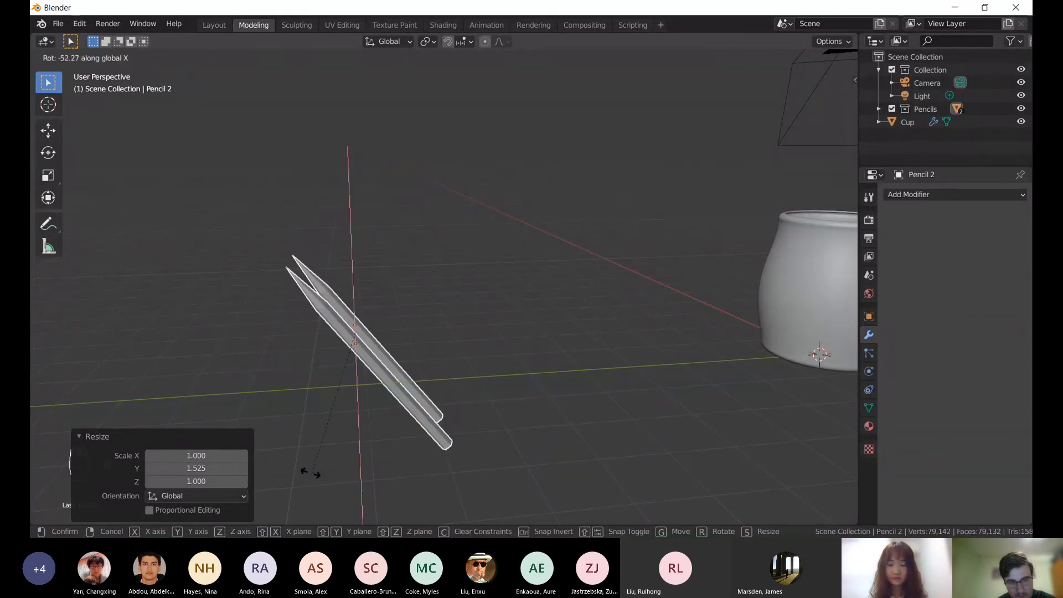
click(198, 449)
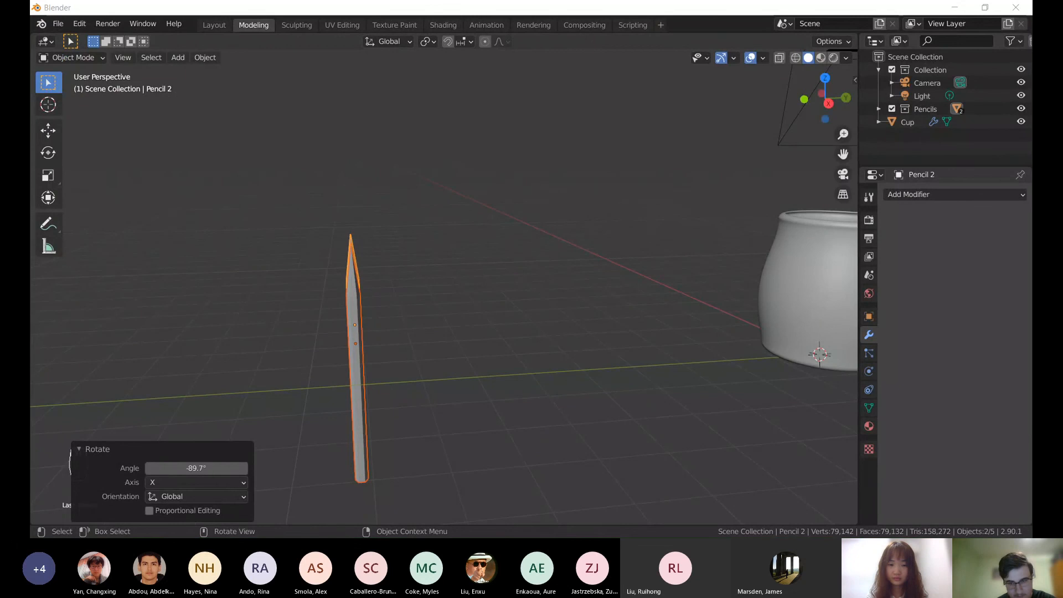
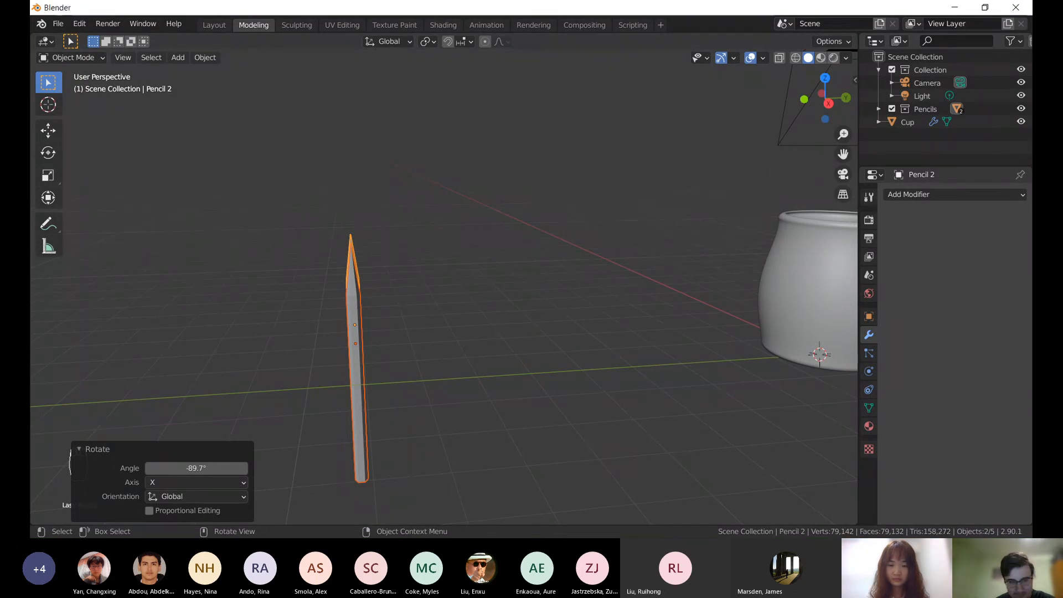
key(g)
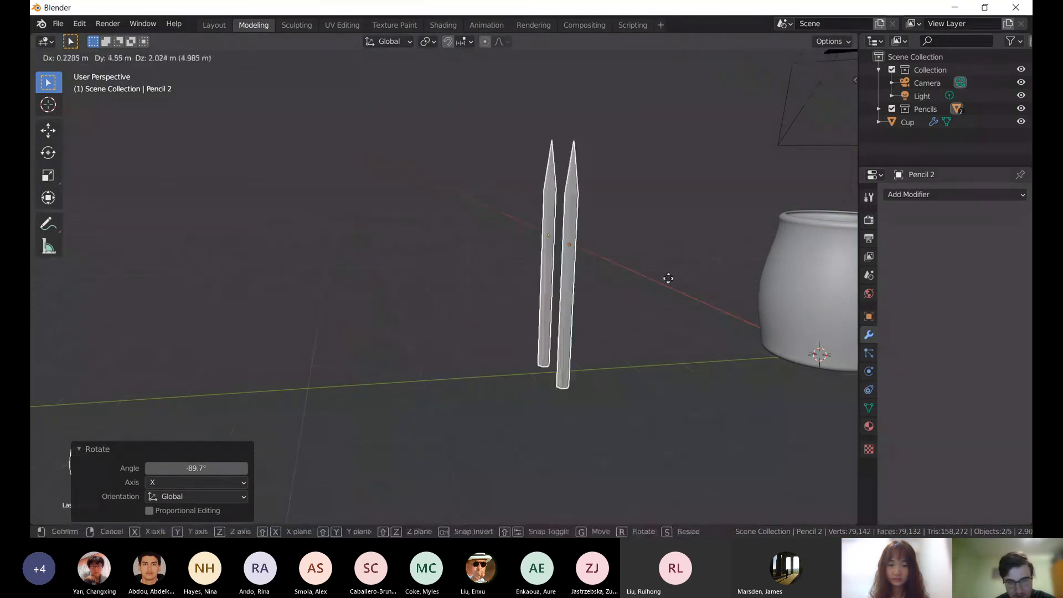
click(672, 277)
- Move Pencil 2 alone into the cup, shifting it about 2.74 m in X, 4.86 m in Y and 0.14 m in Z
mouse_move(522, 301)
middle_down()
mouse_move(603, 321)
mouse_move(527, 300)
middle_up()
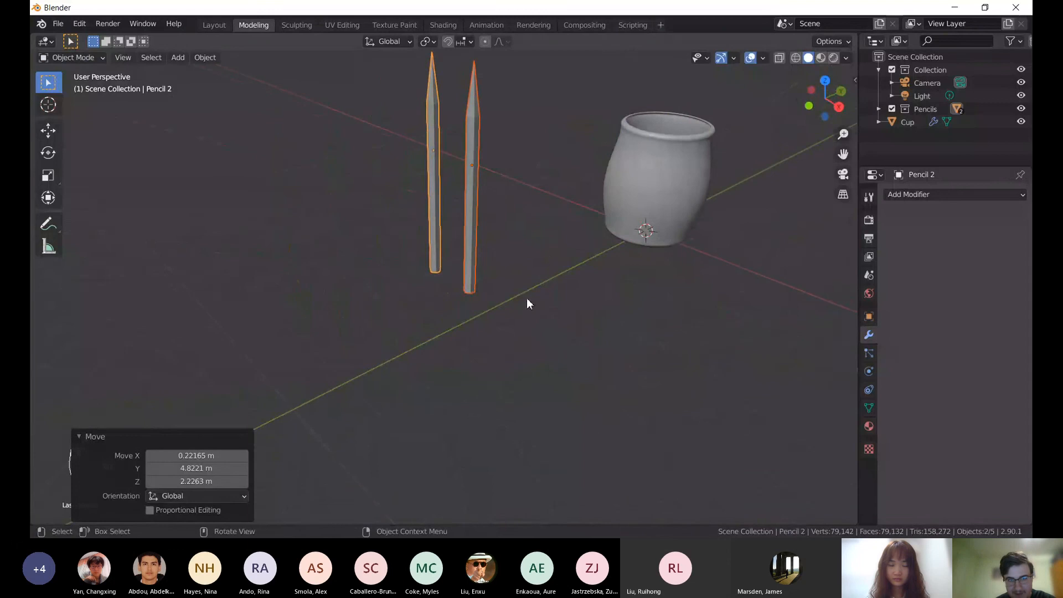
click(440, 227)
mouse_move(551, 233)
middle_down()
mouse_move(484, 294)
mouse_move(569, 245)
mouse_move(487, 277)
middle_up()
key(g)
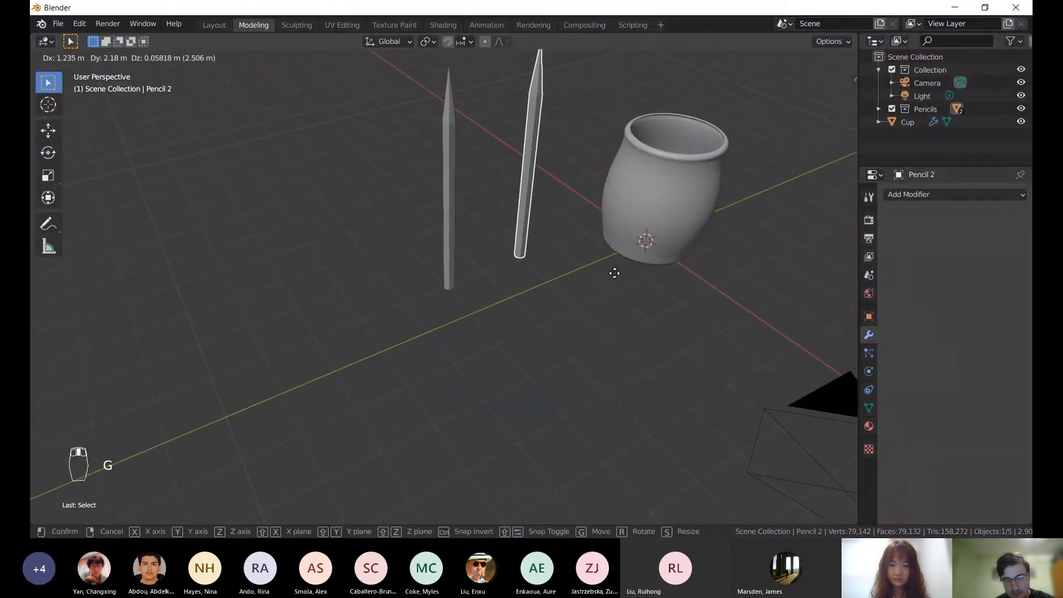
click(741, 269)
- Raise Pencil 2 about 1.14 m along global Z so its lower end sits above the cup's floor
middle_drag(713, 267, 352, 367)
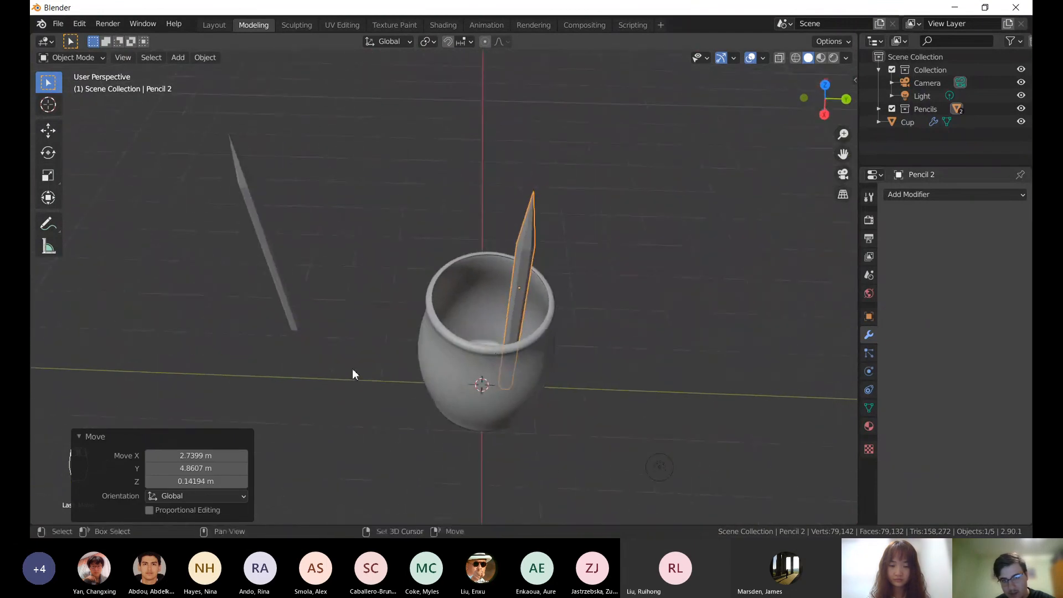
middle_drag(495, 355, 496, 391)
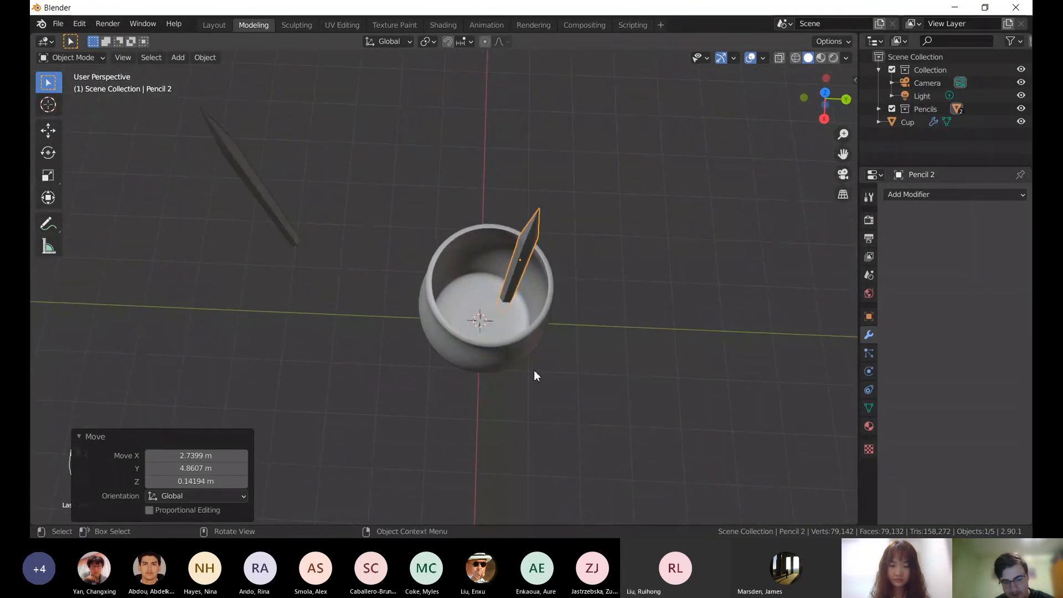
key(g)
key(z)
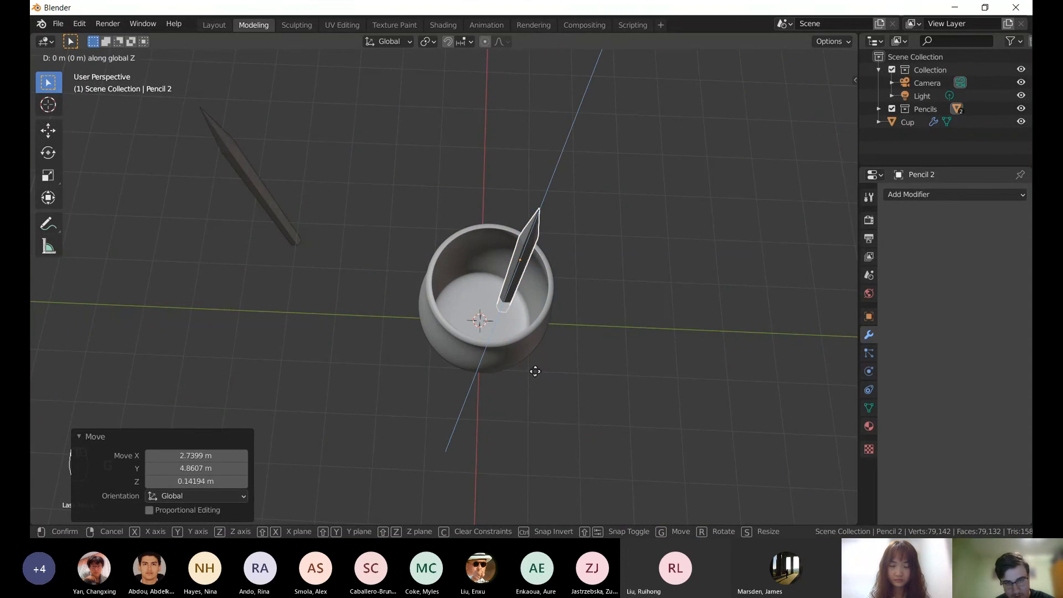
click(548, 337)
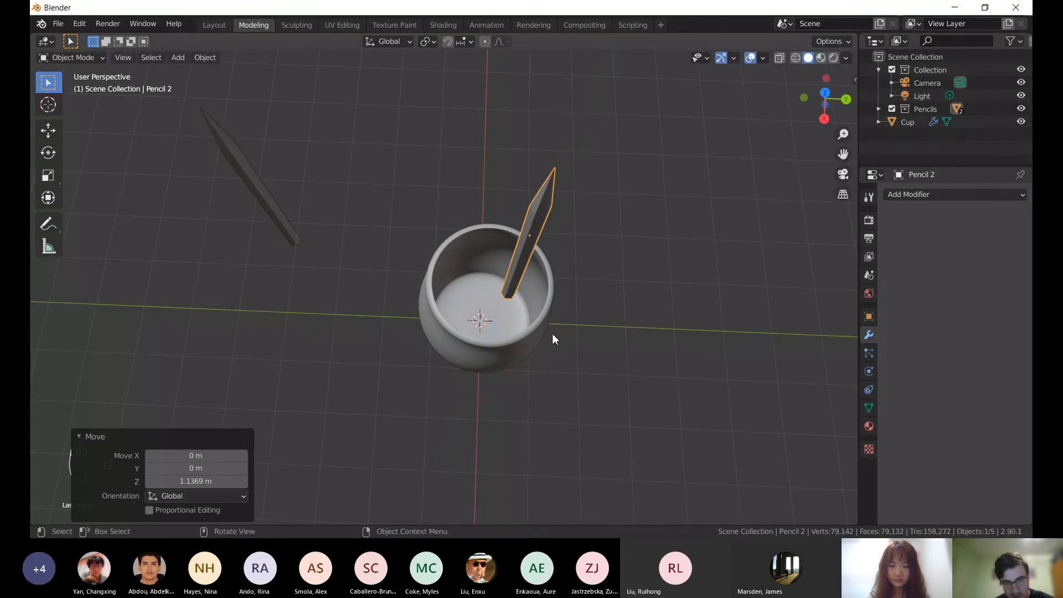
- Tilt Pencil 2 about 14.1° in the view plane and shift it so it leans against the cup's rim
middle_drag(553, 333, 482, 220)
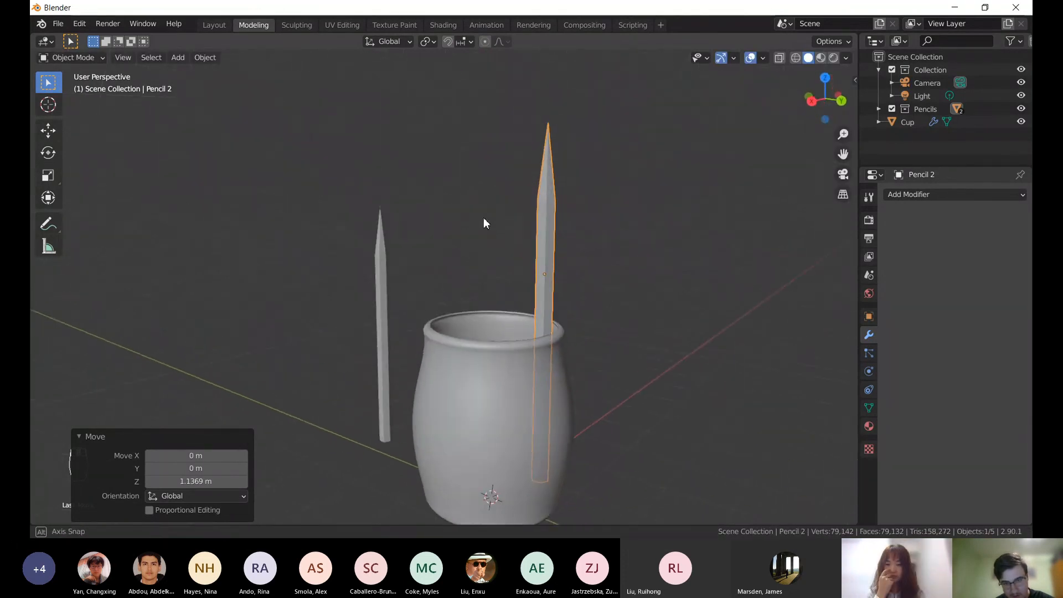
key(g)
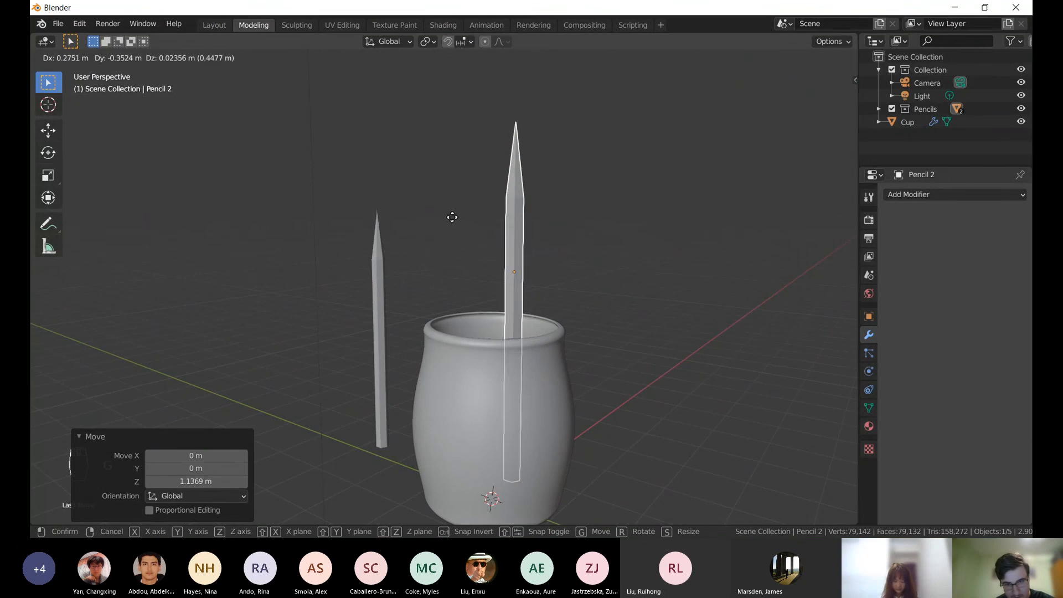
click(435, 219)
key(r)
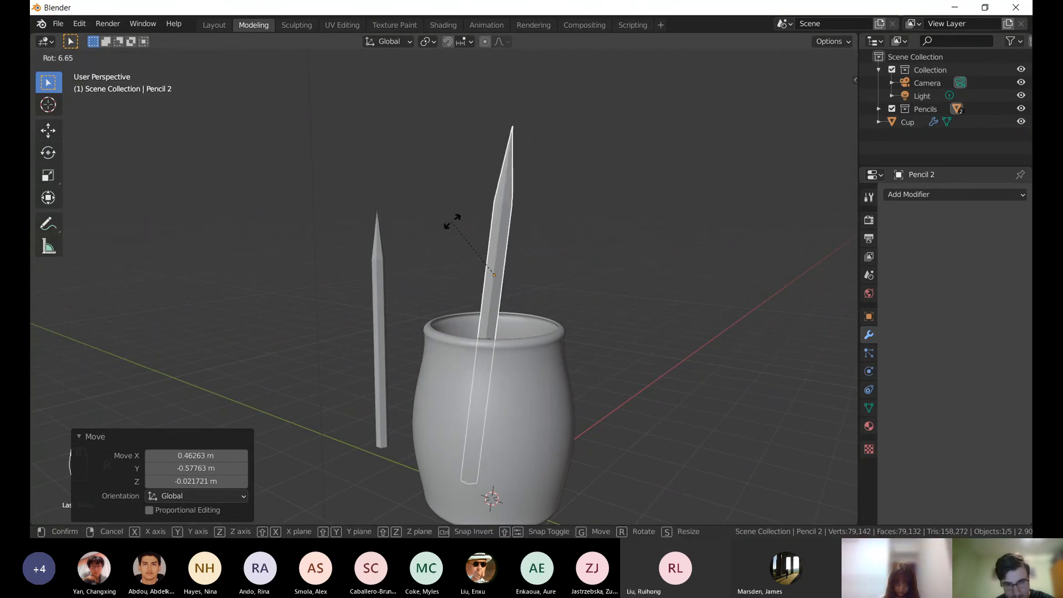
click(462, 222)
key(g)
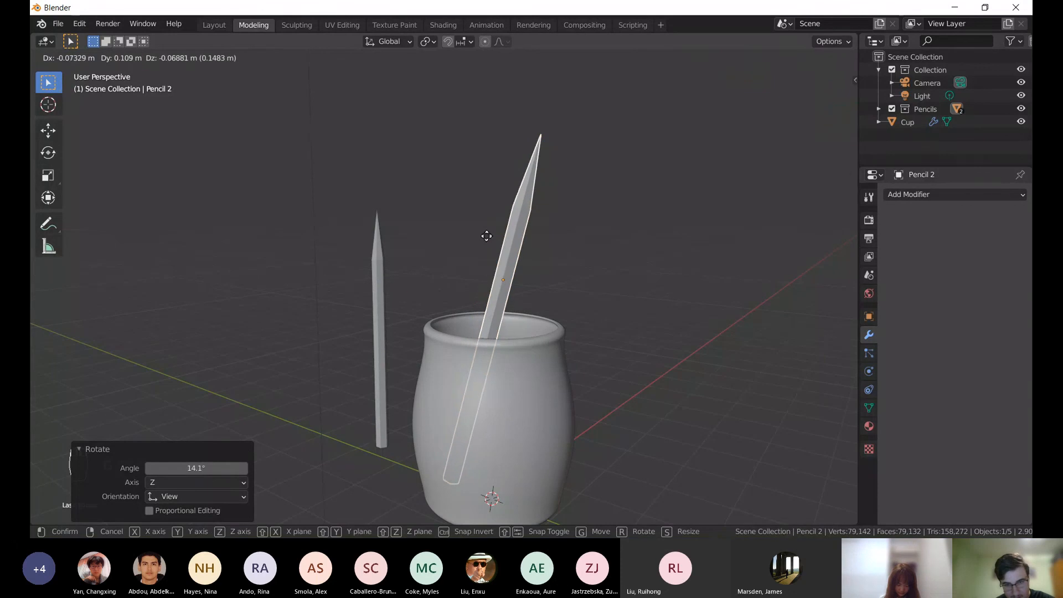
click(521, 254)
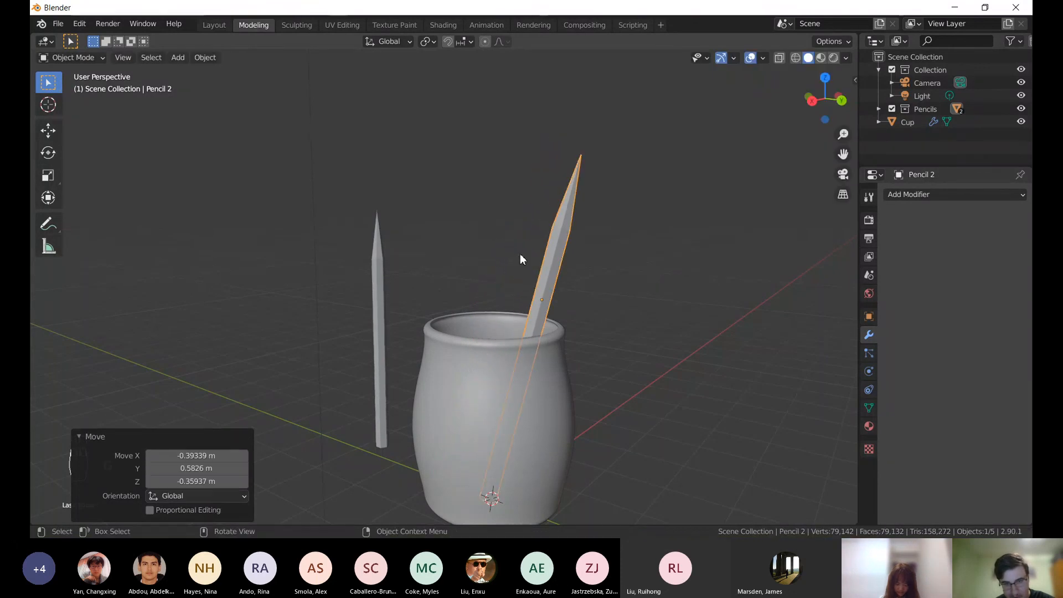
- Move Pencil 1 about 3.42 m along global Y towards the cup
mouse_move(544, 285)
middle_down()
mouse_move(371, 311)
mouse_move(512, 299)
middle_up()
click(467, 249)
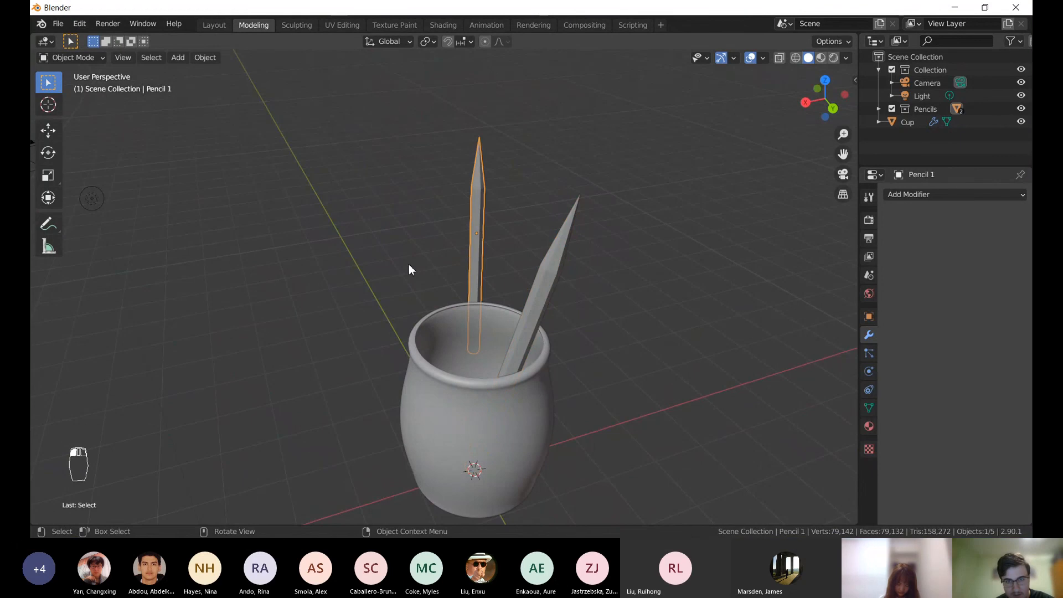
middle_drag(372, 265, 447, 261)
key(g)
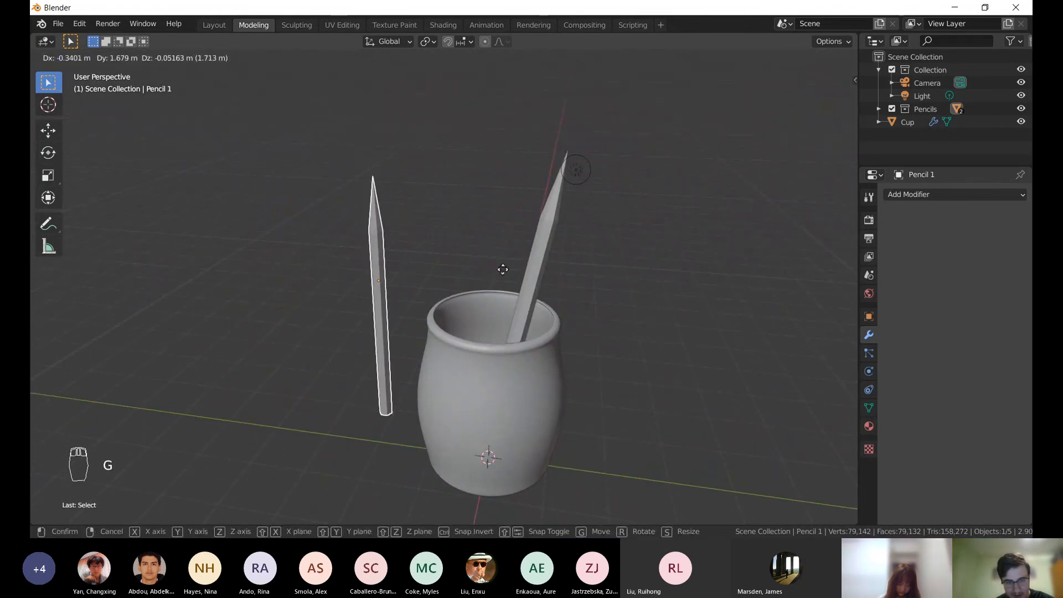
key(y)
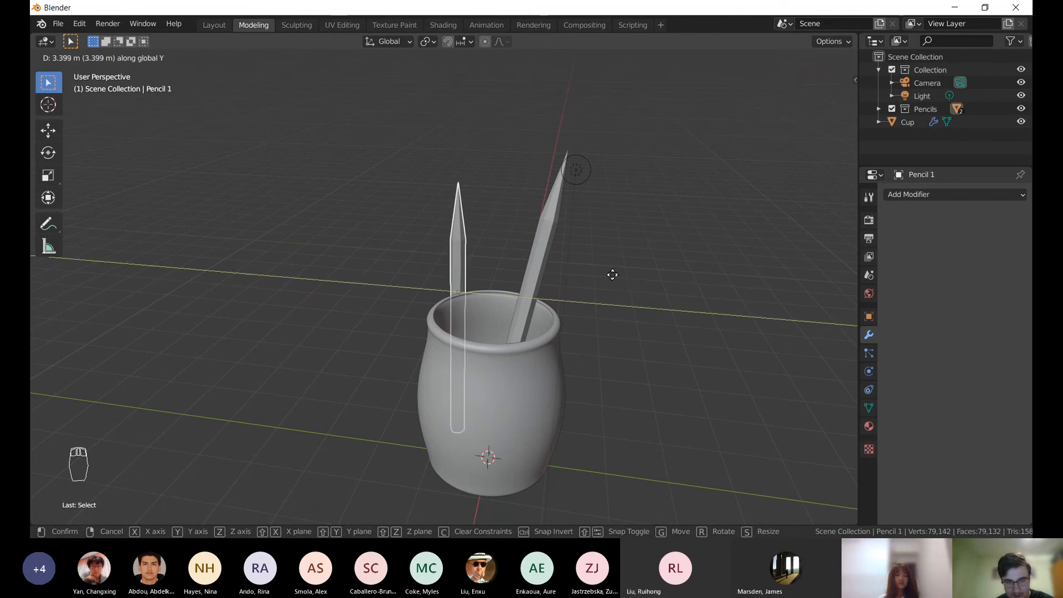
click(613, 276)
- Raise Pencil 1 about 0.99 m along global Z and move it into the cup, about 1.54 m in X and 0.63 m in Y
middle_drag(472, 280, 605, 265)
key(g)
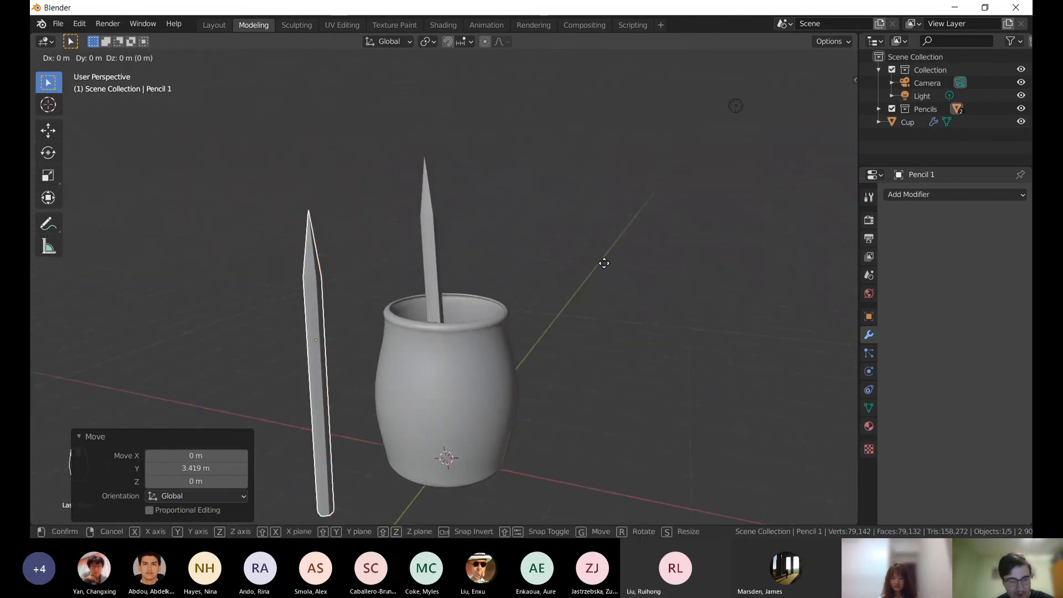
key(z)
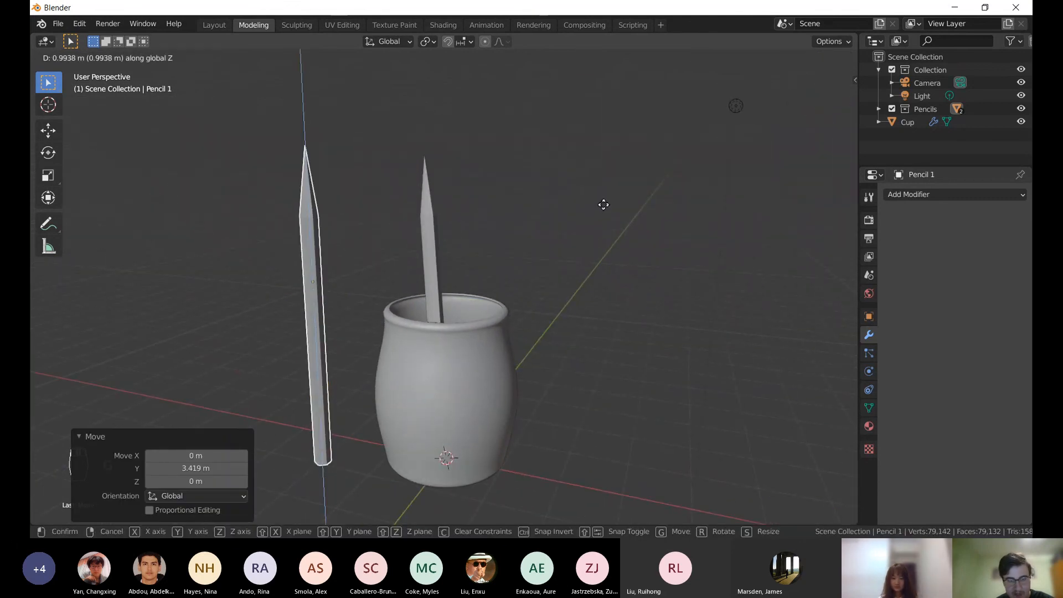
click(602, 204)
key(g)
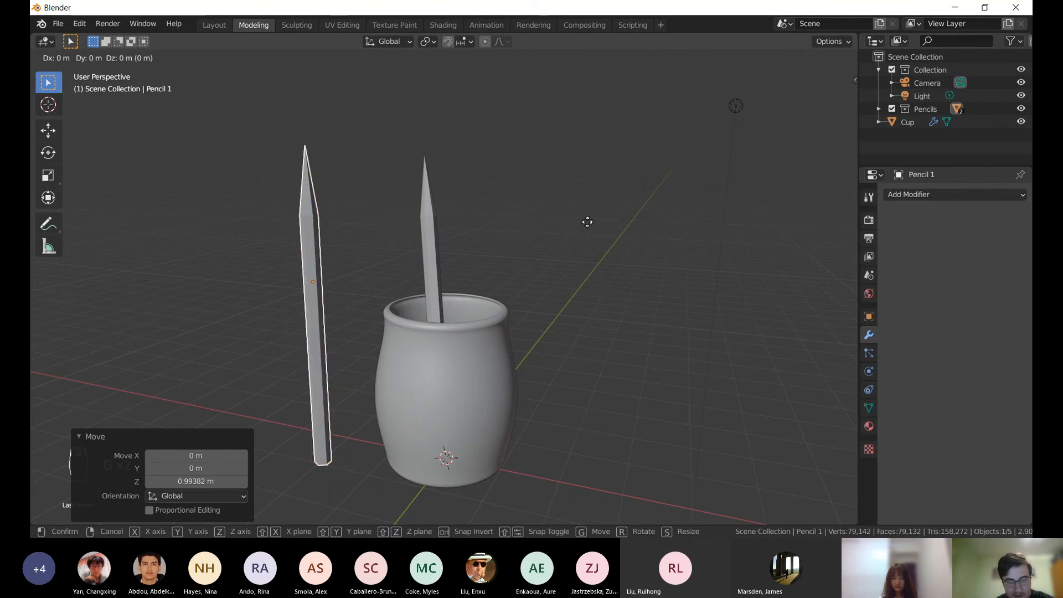
click(676, 220)
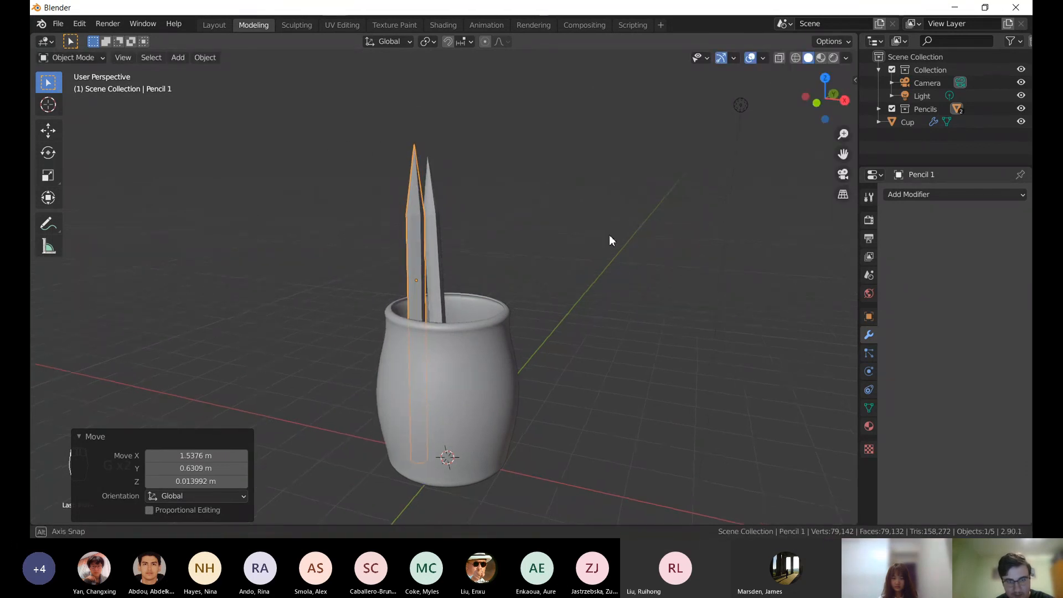
- Try moving Pencil 1 with proportional editing on, and switch proportional editing off again
middle_drag(610, 237, 482, 211)
click(499, 41)
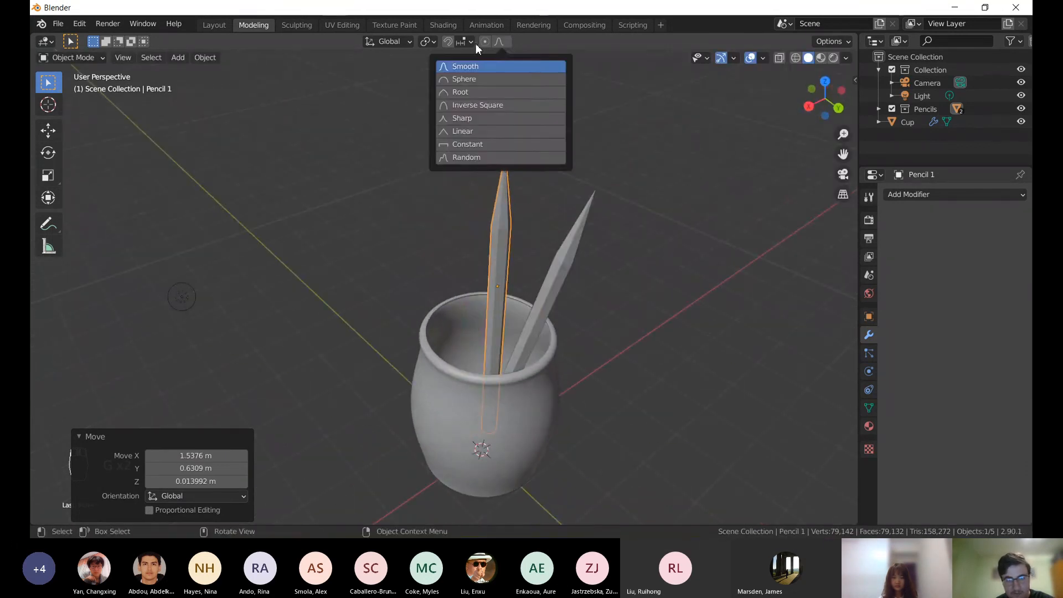
click(498, 43)
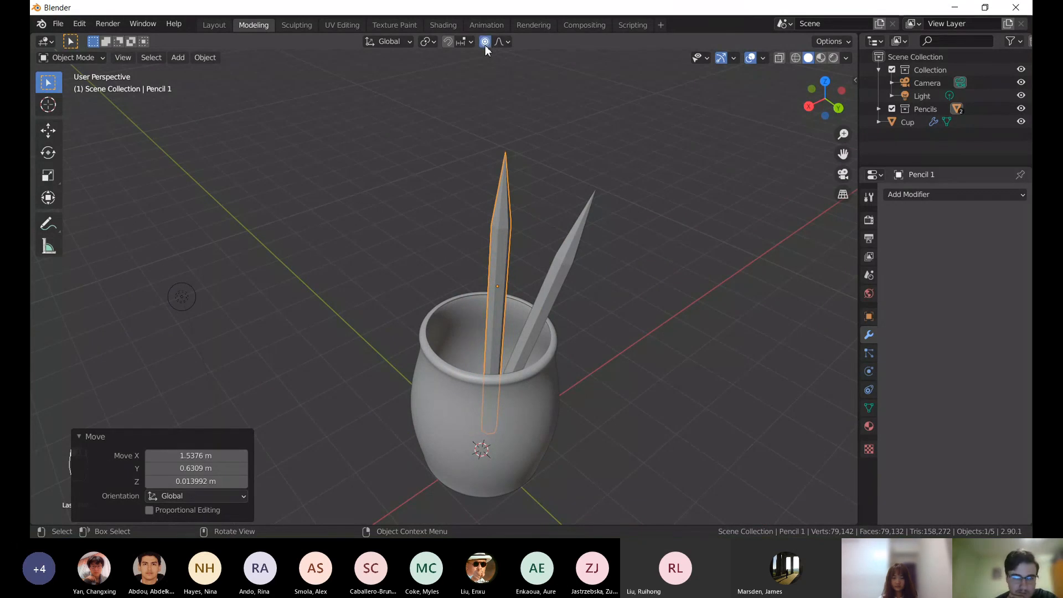
mouse_move(465, 285)
middle_down()
mouse_move(457, 275)
mouse_move(469, 278)
mouse_move(369, 307)
mouse_move(335, 337)
mouse_move(340, 346)
mouse_move(477, 347)
mouse_move(461, 338)
middle_up()
key(g)
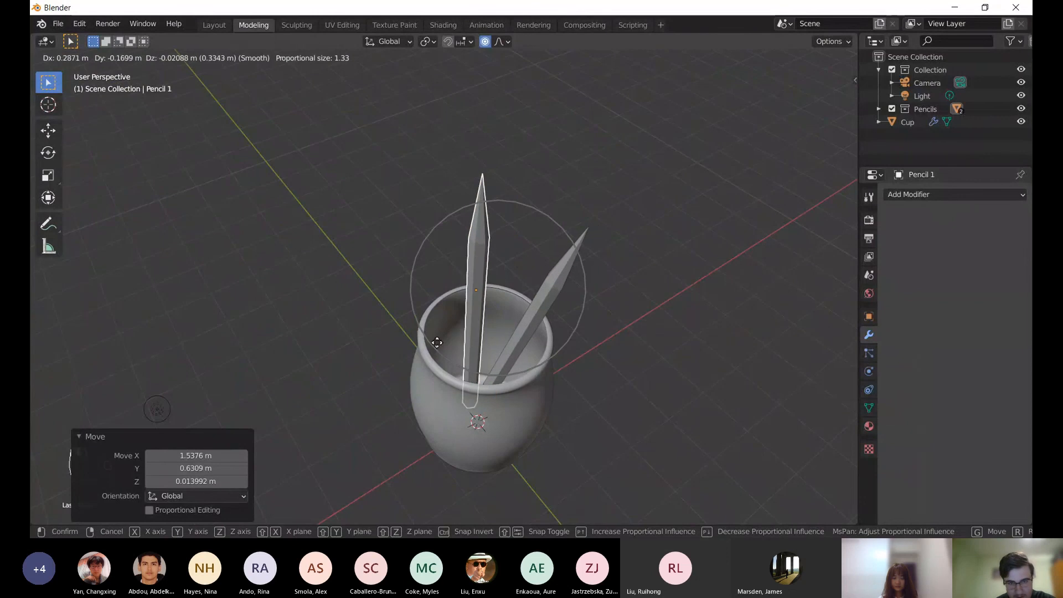
right_click(439, 344)
click(486, 42)
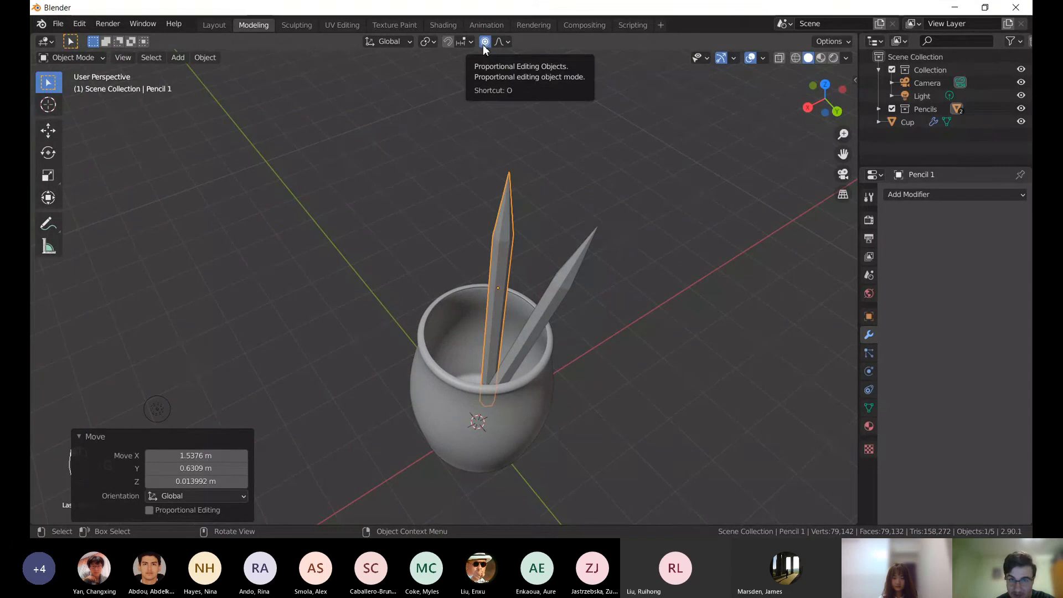
click(485, 42)
- Move Pencil 1 to the side of the cup opposite Pencil 2 and tilt it about -7.65° in the view plane against the rim
key(g)
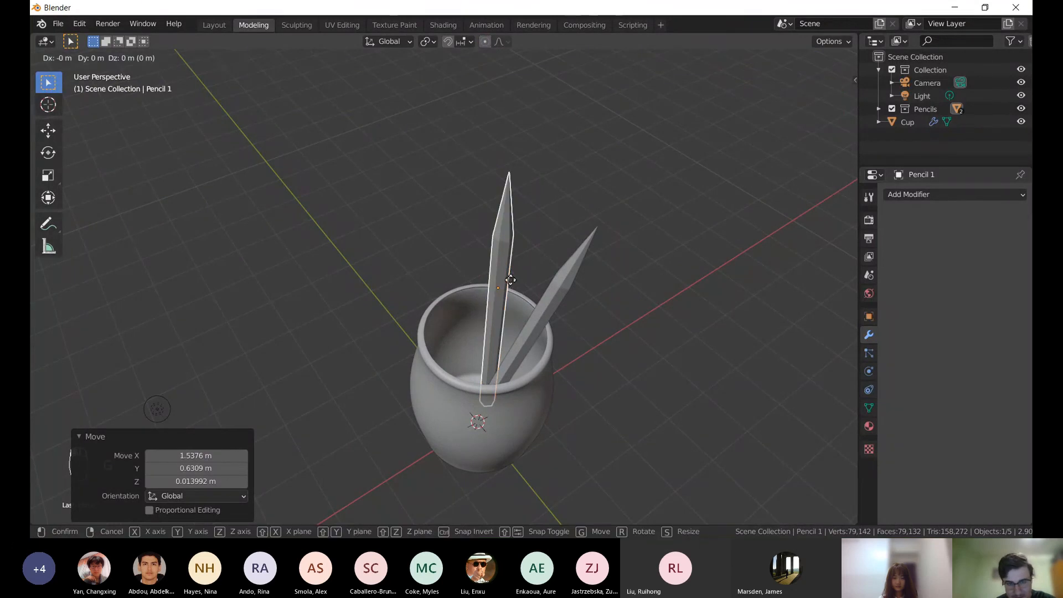
click(474, 295)
mouse_move(473, 294)
middle_down()
mouse_move(492, 310)
mouse_move(483, 324)
mouse_move(488, 191)
mouse_move(513, 234)
middle_up()
key(r)
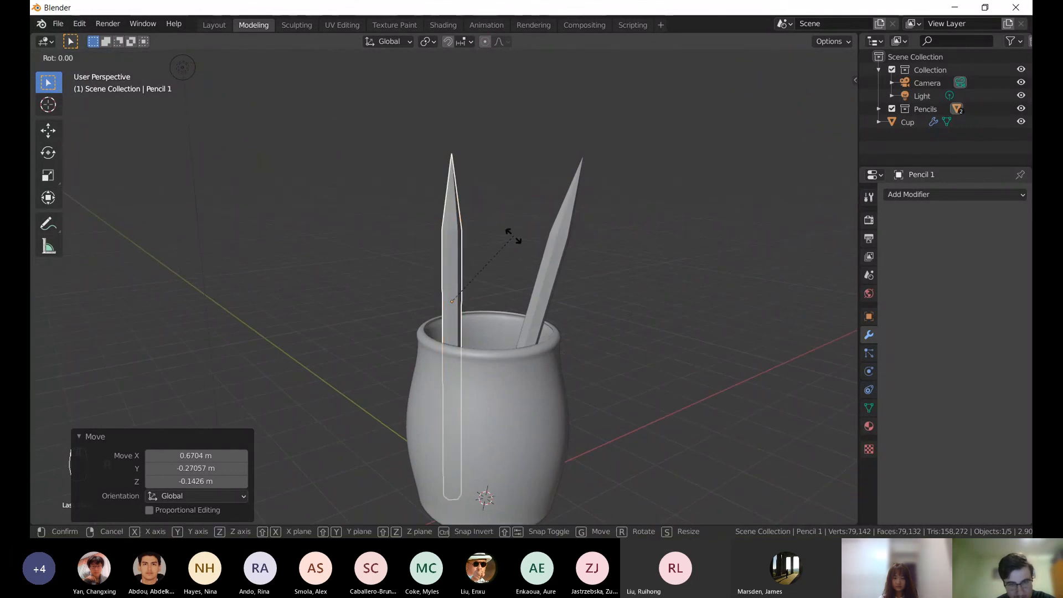
click(501, 235)
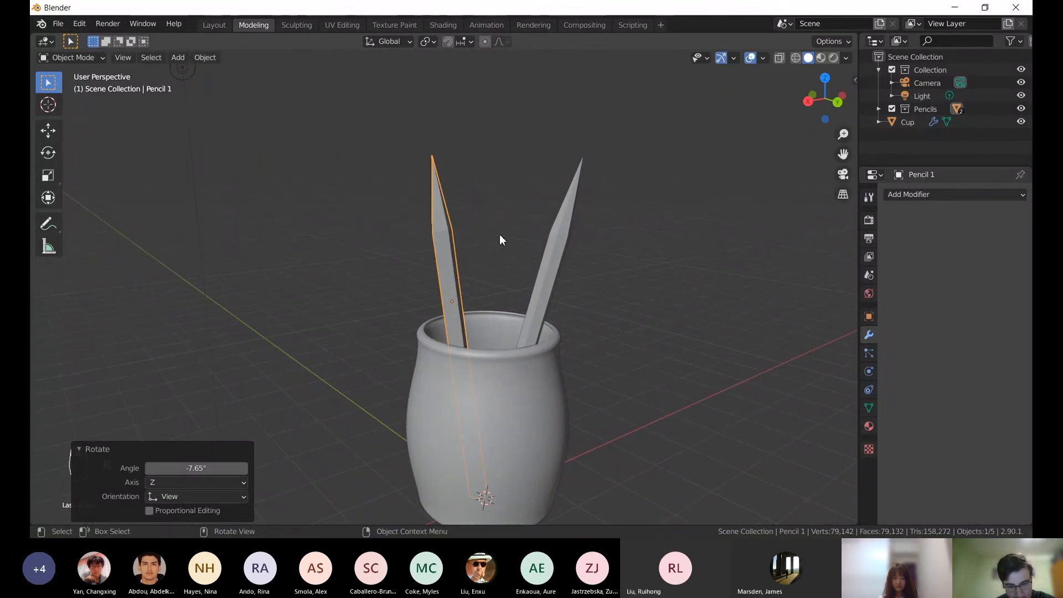
key(g)
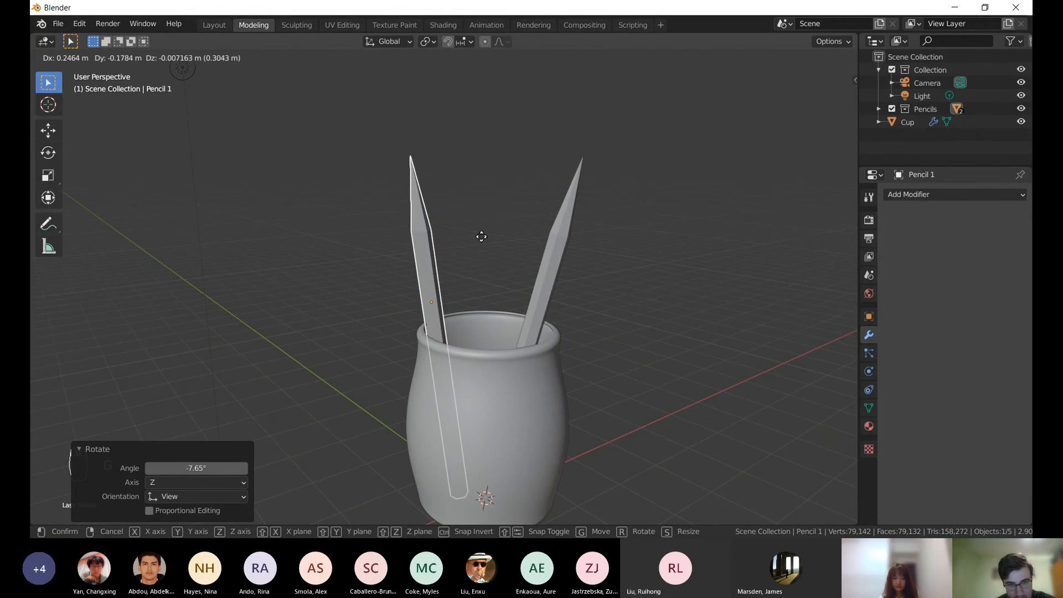
click(482, 237)
click(370, 232)
- Duplicate both pencils in place
mouse_move(583, 215)
middle_down()
mouse_move(655, 218)
mouse_move(370, 223)
mouse_move(593, 244)
mouse_move(459, 240)
middle_up()
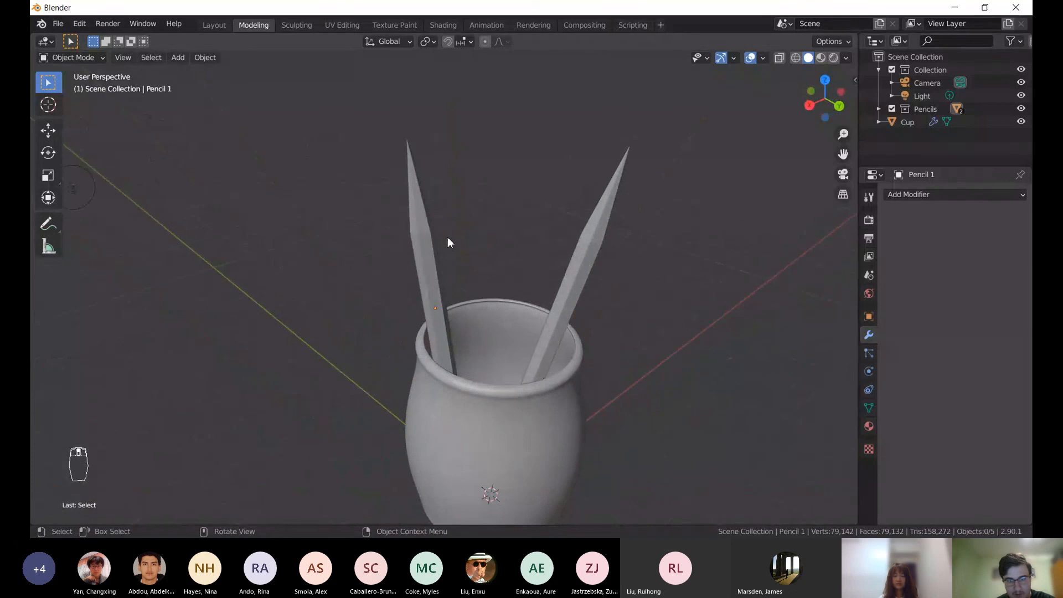
click(432, 244)
shift+click(576, 246)
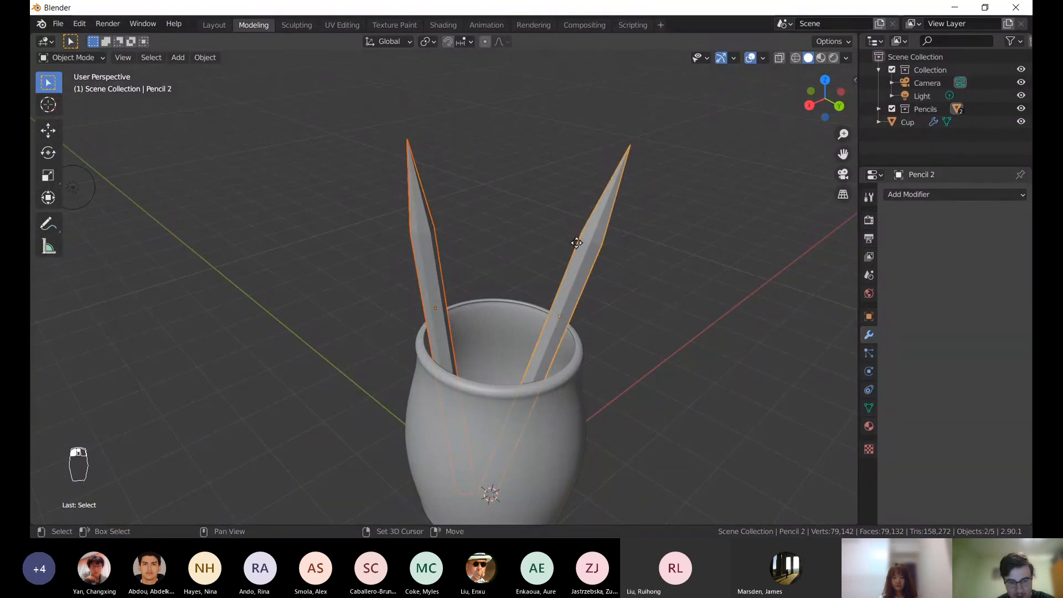
key(shift+d)
right_click(629, 246)
- Rotate the two duplicated pencils 90° around global Z and deselect everything
key(r)
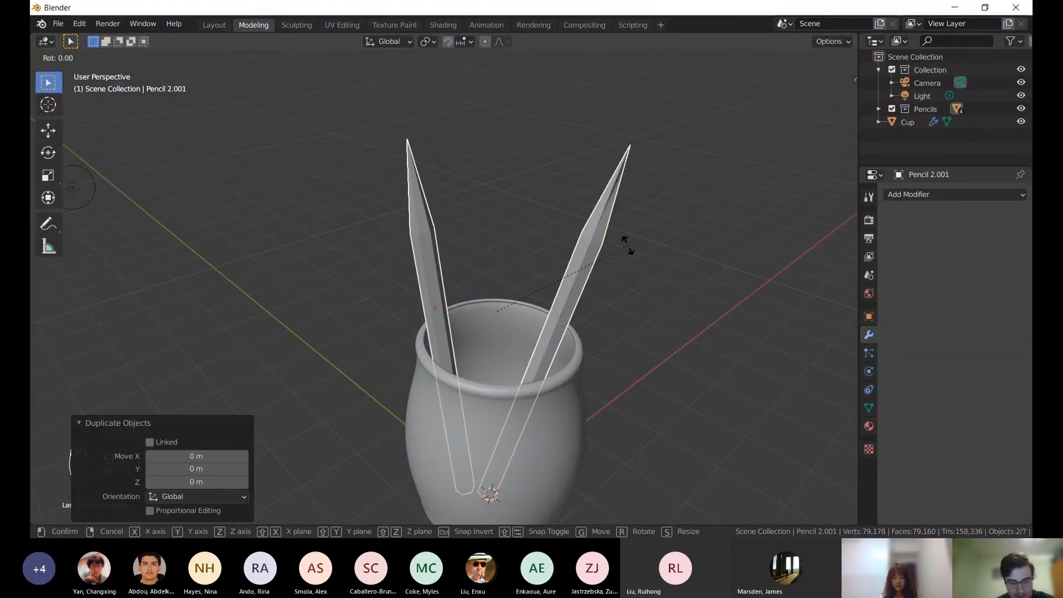
key(z)
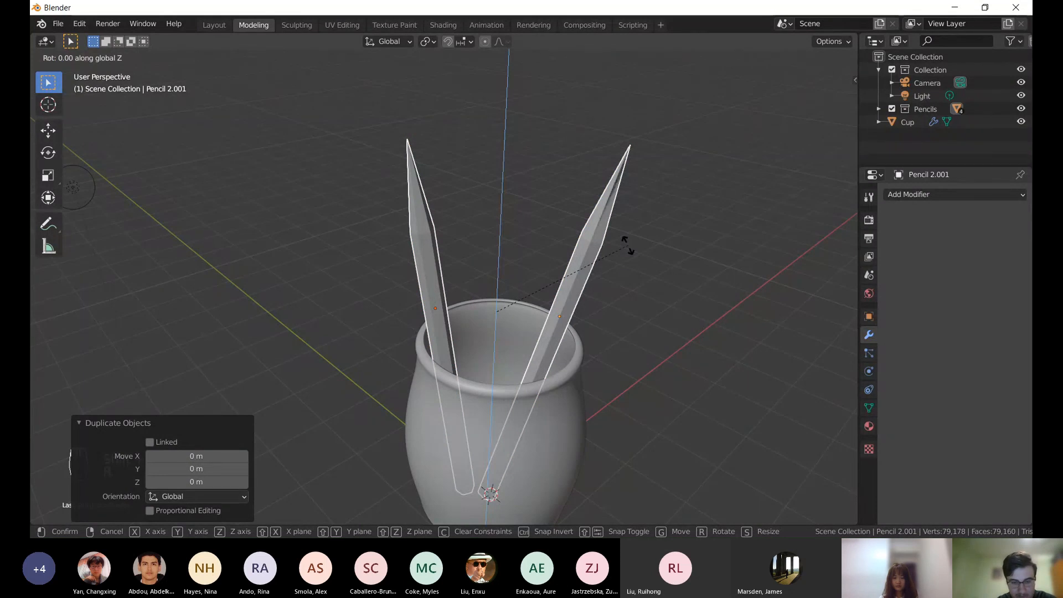
text(90)
key(Return)
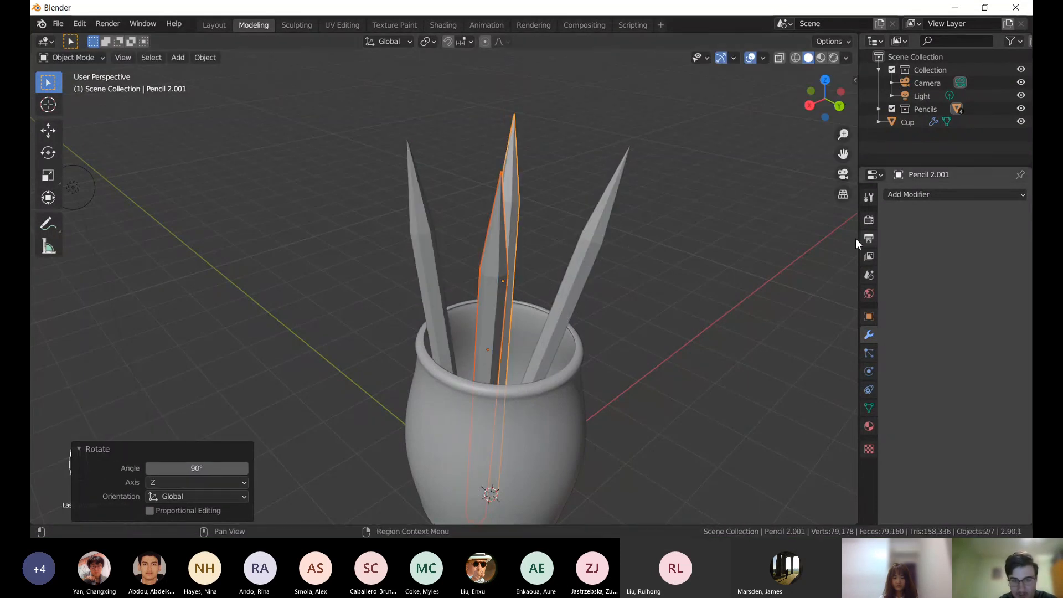
click(740, 340)
right_click(667, 339)
- Examine from above and from the side how the four pencils sit inside the cup and where their lower ends meet
mouse_move(667, 340)
mouse_move(663, 264)
middle_down()
mouse_move(410, 293)
mouse_move(457, 338)
mouse_move(499, 251)
mouse_move(516, 258)
mouse_move(536, 327)
mouse_move(526, 358)
middle_up()
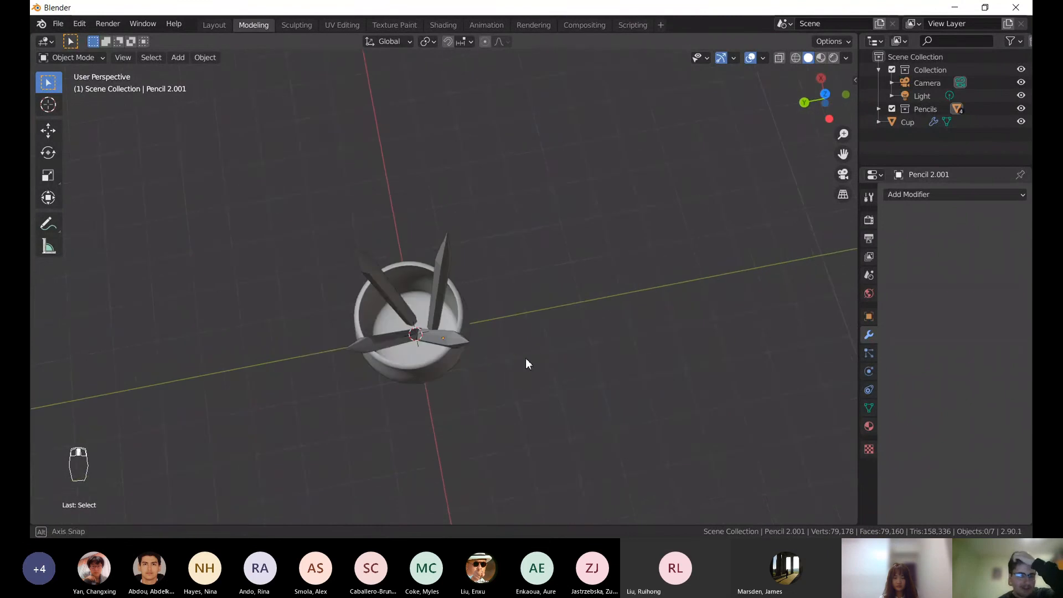
scroll(427, 366, up, 5)
scroll(421, 377, up, 3)
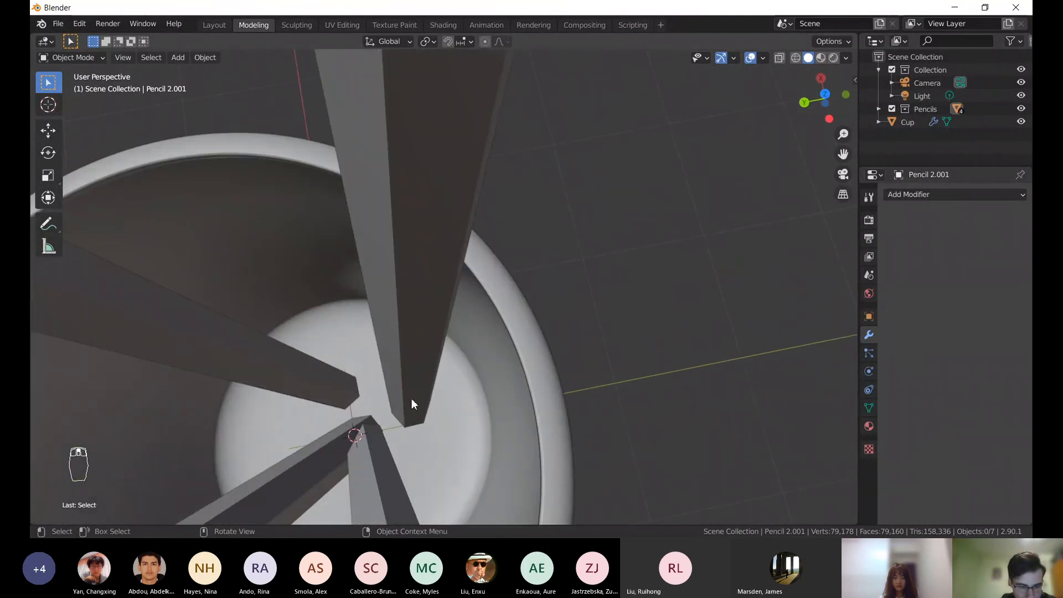
middle_drag(411, 398, 660, 273)
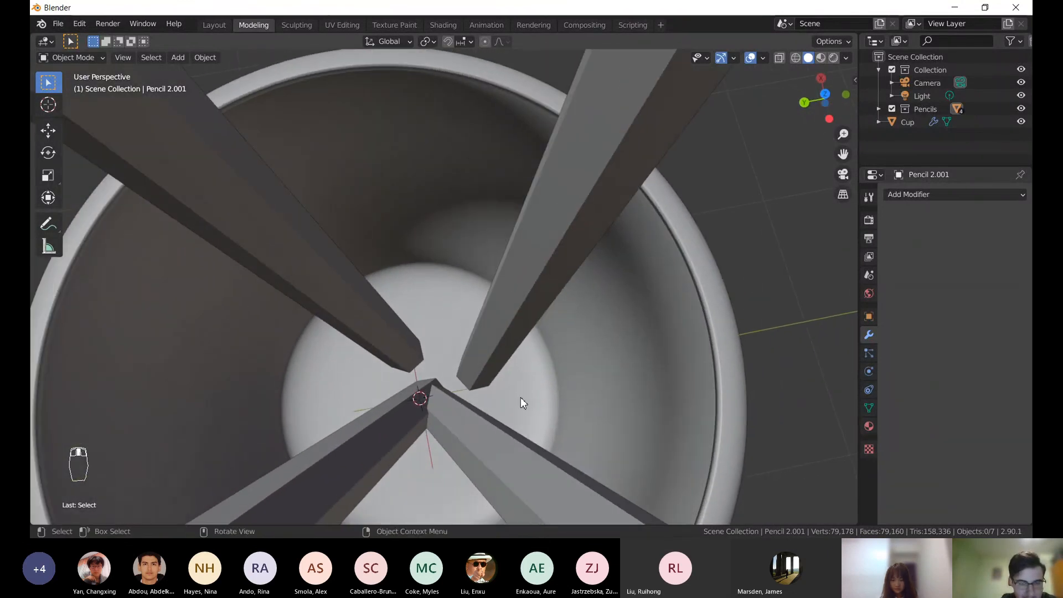
scroll(521, 401, down, 8)
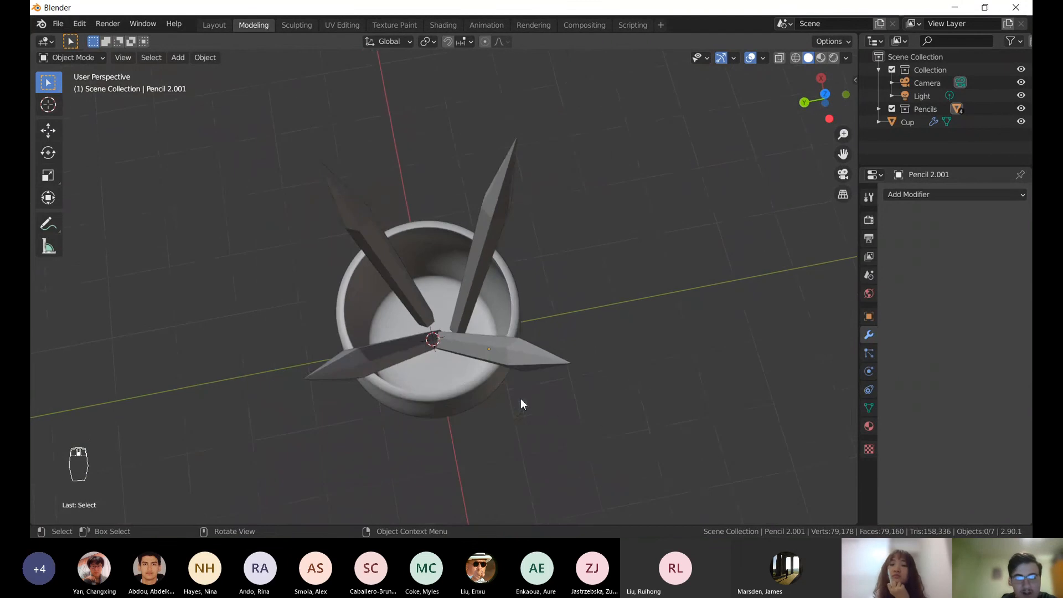
mouse_move(522, 404)
middle_down()
mouse_move(484, 398)
mouse_move(497, 300)
mouse_move(503, 374)
mouse_move(396, 293)
mouse_move(390, 312)
mouse_move(415, 315)
mouse_move(377, 319)
mouse_move(374, 301)
mouse_move(363, 325)
mouse_move(324, 208)
middle_up()
scroll(390, 309, down, 3)
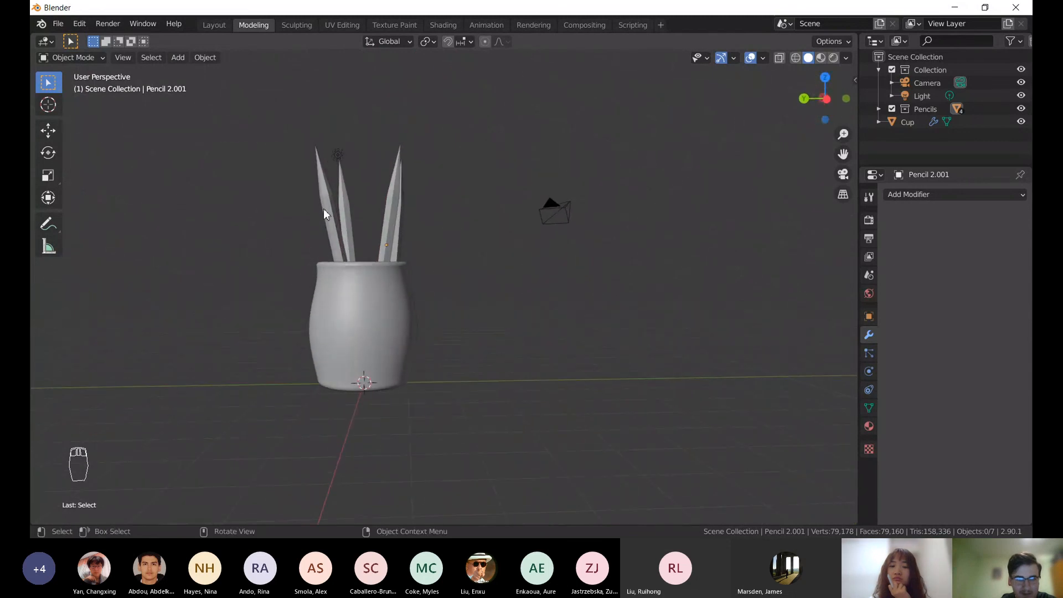
- Select only the four pencils, leaving out the light and camera, shift them vertically along global Z, and deselect everything
drag(373, 191, 444, 214)
click(404, 218)
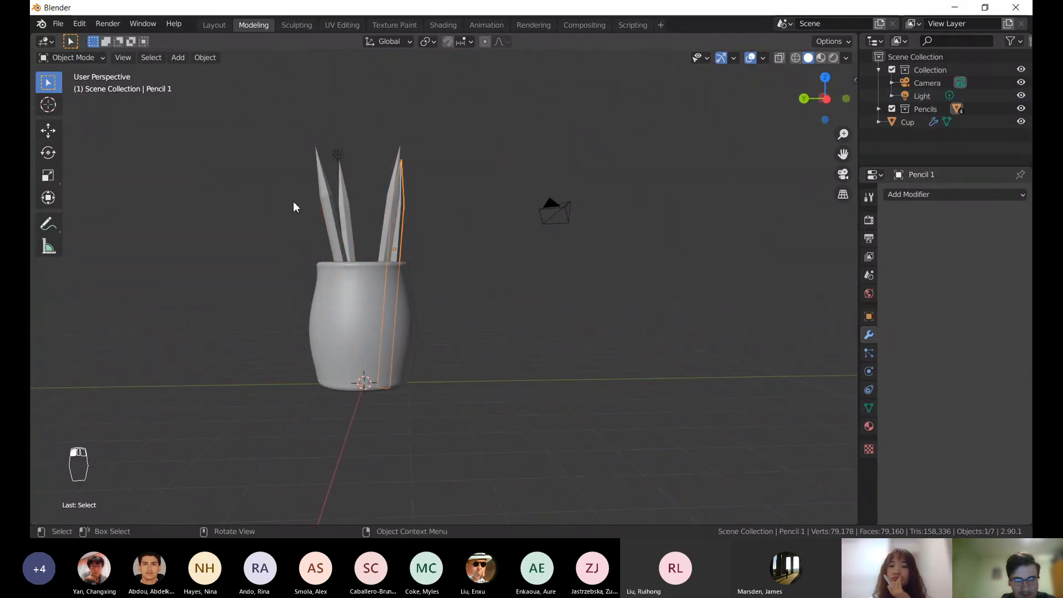
drag(293, 201, 413, 240)
middle_drag(399, 247, 430, 251)
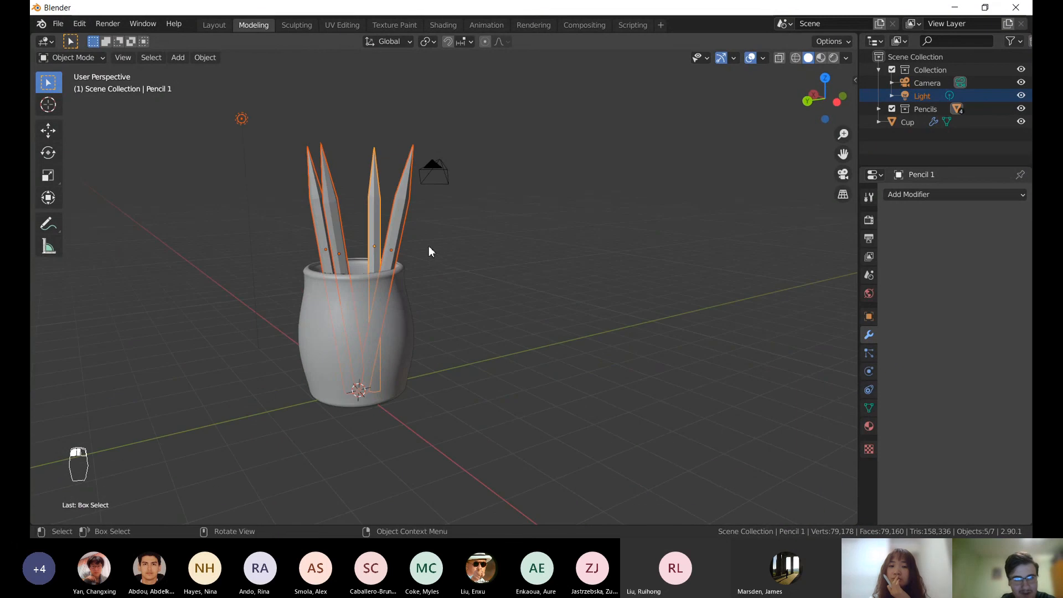
click(240, 118)
drag(305, 162, 433, 224)
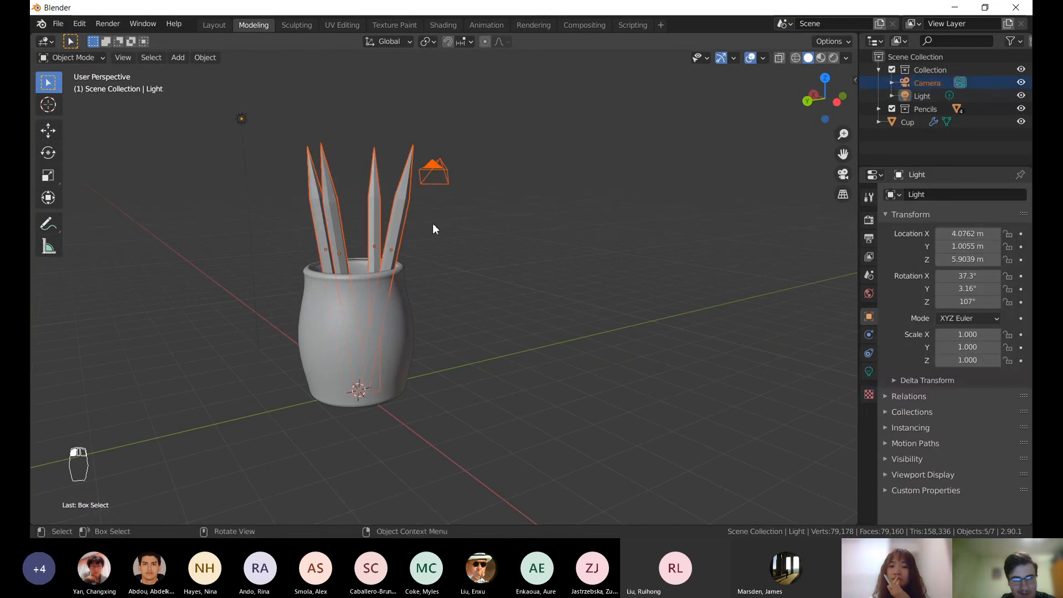
shift+click(445, 174)
shift+click(442, 169)
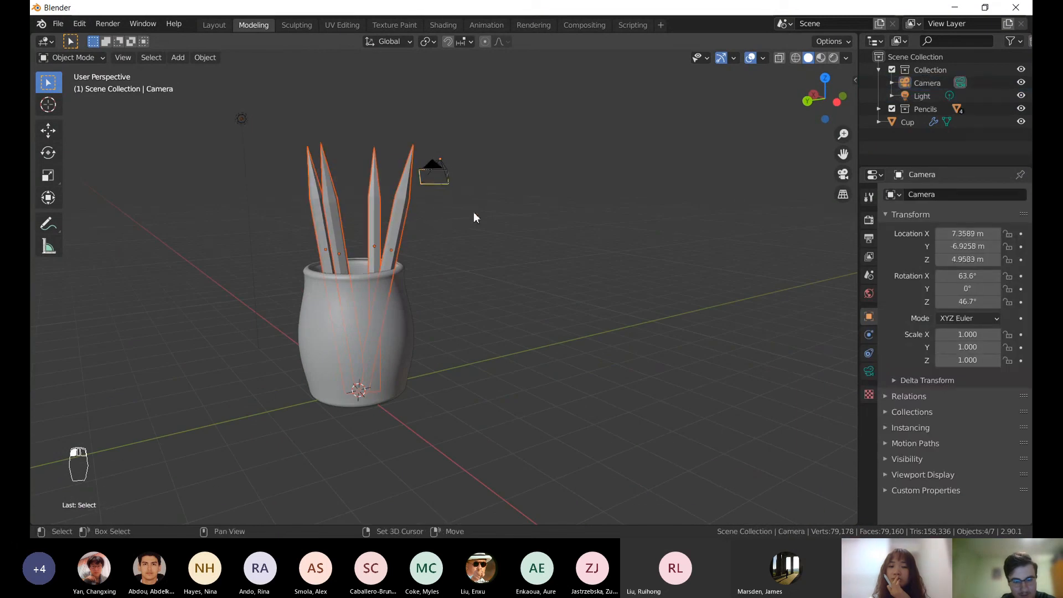
key(g)
key(z)
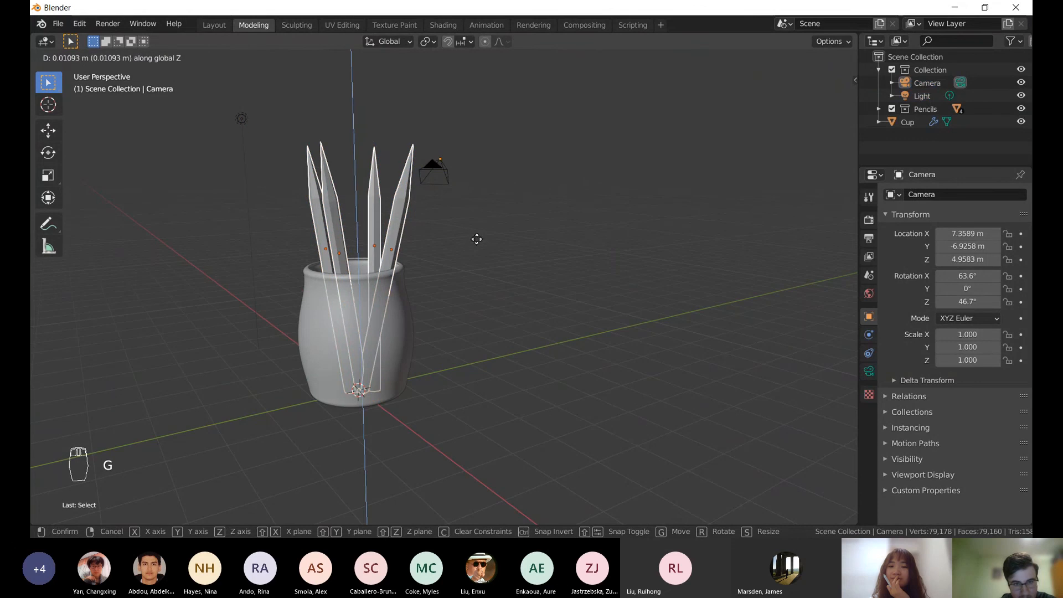
click(531, 295)
mouse_move(531, 295)
middle_down()
mouse_move(540, 205)
mouse_move(587, 217)
mouse_move(563, 337)
mouse_move(581, 334)
mouse_move(489, 323)
mouse_move(664, 327)
middle_up()
click(586, 223)
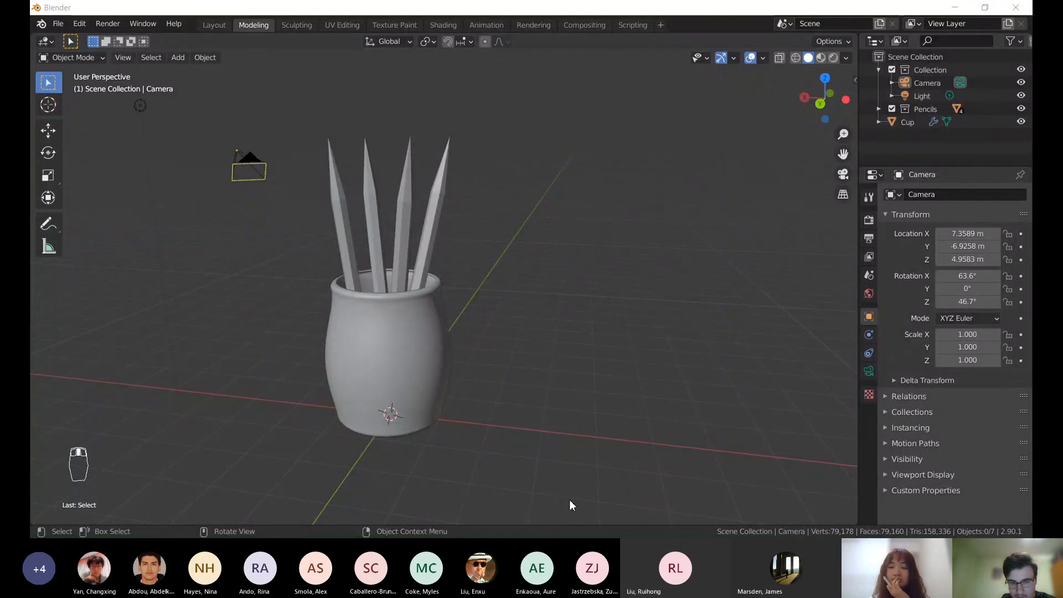
- Open Pencil 2 in Edit Mode, select the vertex at its tip and try to move it
mouse_move(543, 335)
middle_down()
mouse_move(520, 331)
mouse_move(475, 357)
mouse_move(574, 347)
mouse_move(611, 286)
mouse_move(517, 292)
mouse_move(699, 288)
mouse_move(652, 284)
middle_up()
mouse_move(592, 266)
middle_down()
mouse_move(563, 283)
mouse_move(493, 264)
mouse_move(542, 241)
middle_up()
scroll(542, 241, up, 2)
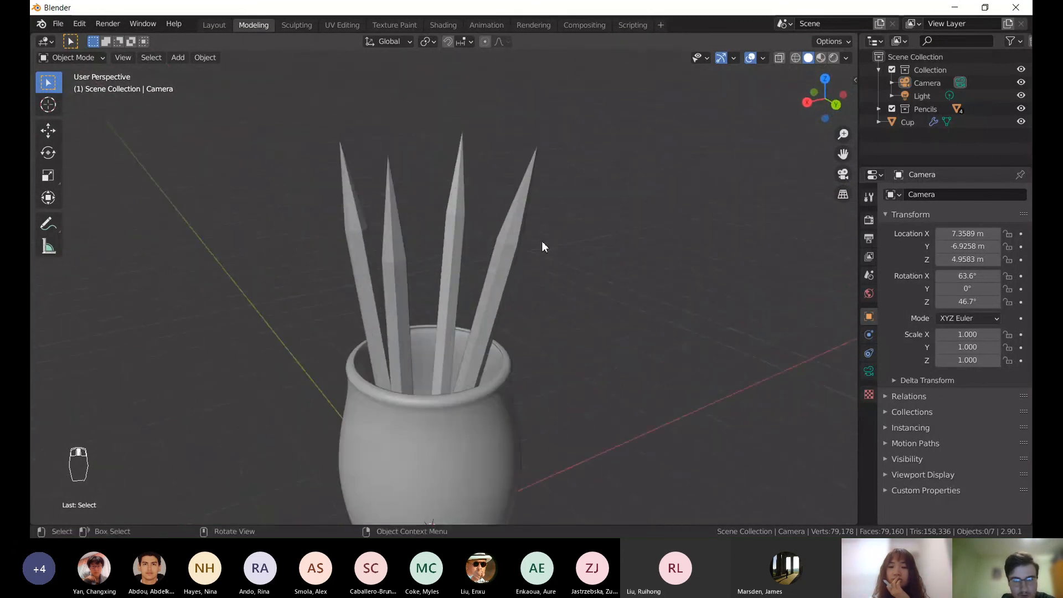
scroll(526, 236, up, 2)
scroll(488, 252, up, 2)
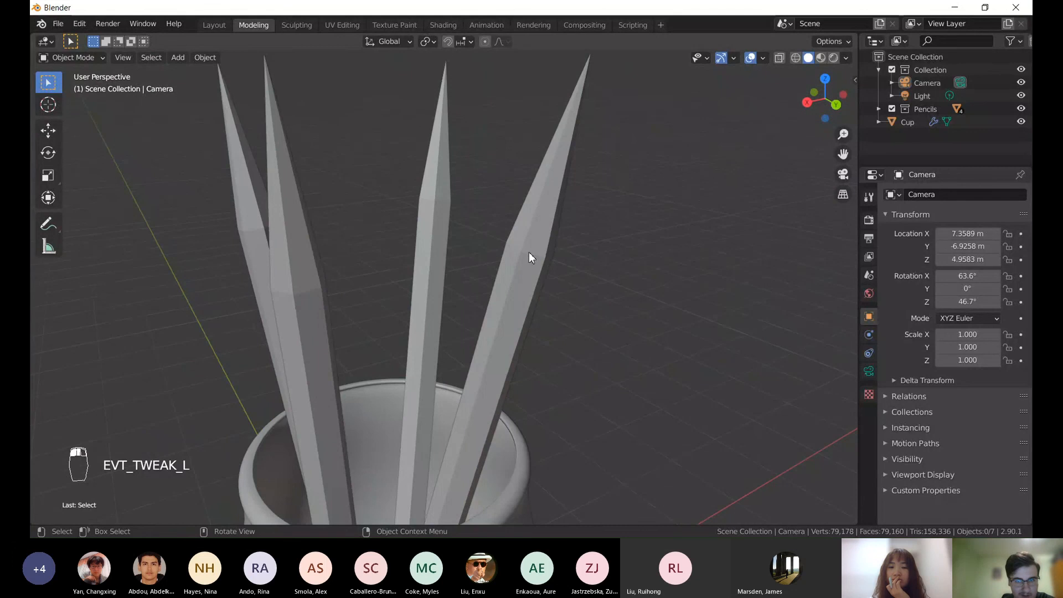
click(527, 273)
key(Tab)
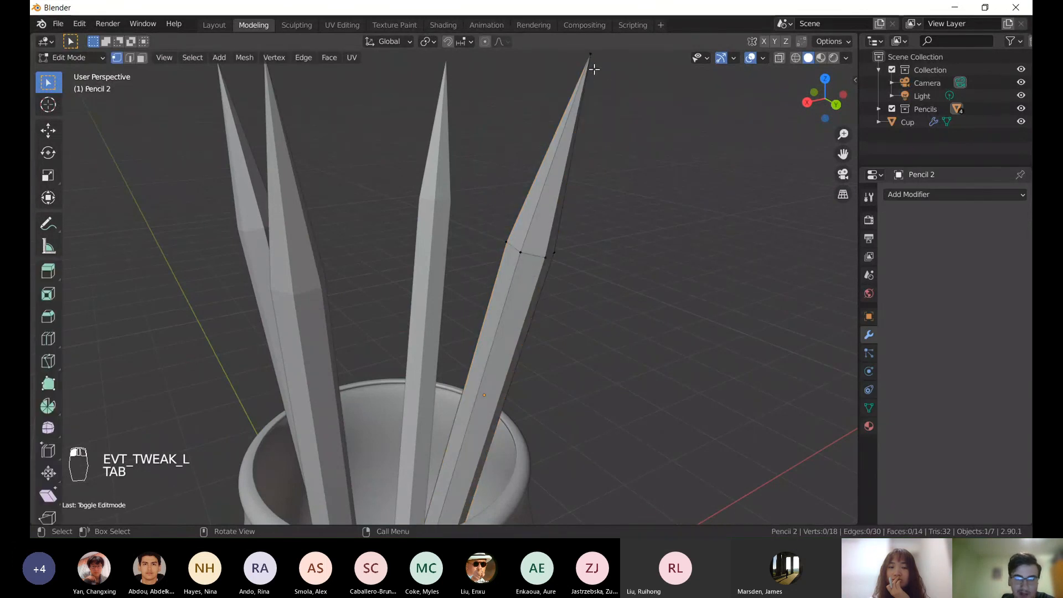
scroll(548, 115, down, 3)
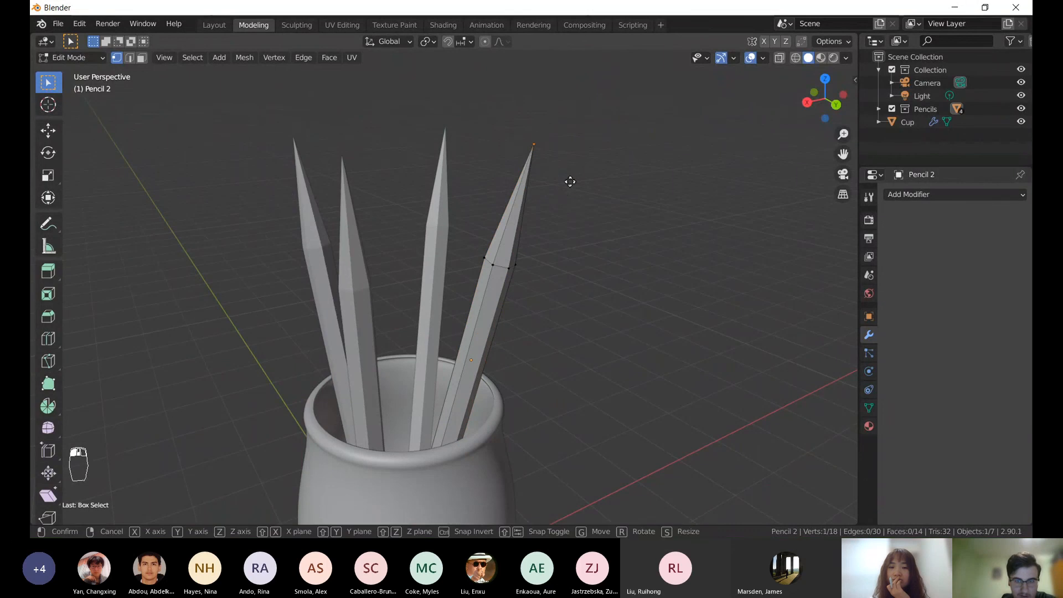
key(g)
right_click(559, 155)
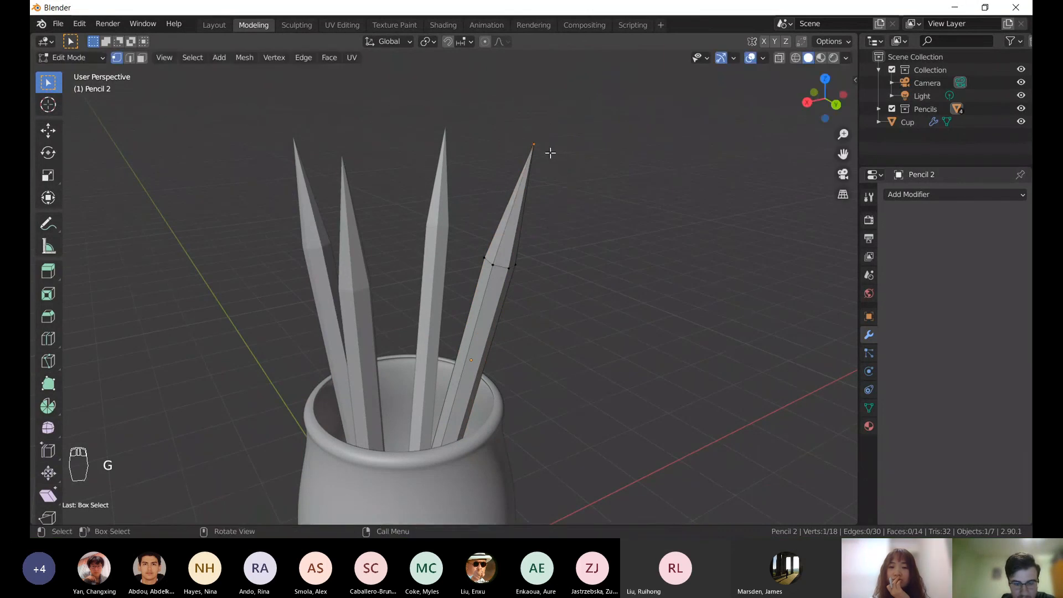
key(b)
mouse_move(563, 172)
middle_down()
mouse_move(591, 219)
mouse_move(403, 228)
mouse_move(530, 299)
mouse_move(580, 283)
mouse_move(584, 234)
mouse_move(470, 230)
mouse_move(556, 233)
mouse_move(525, 251)
middle_up()
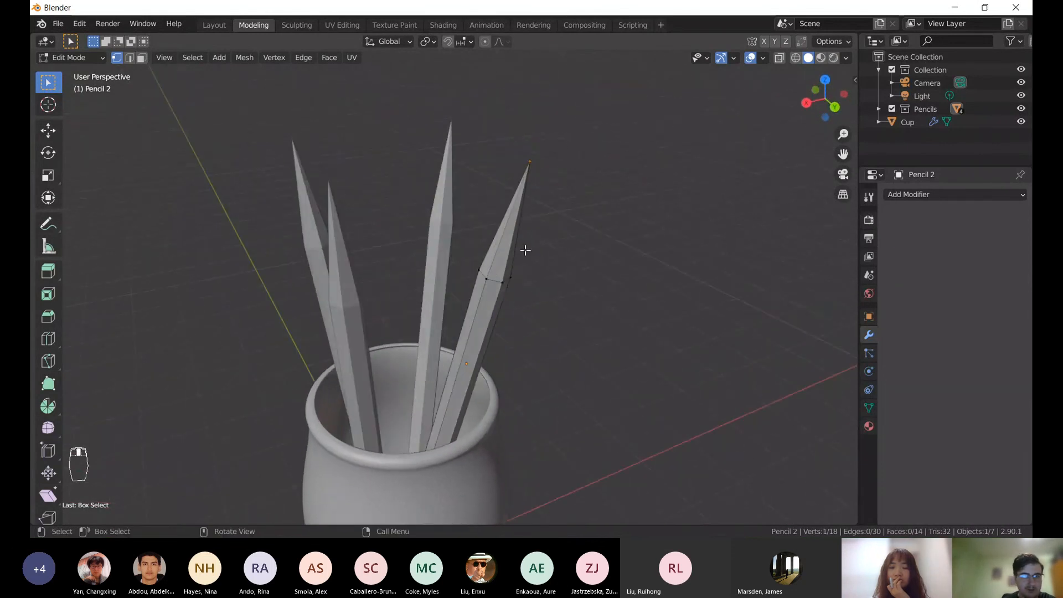
- Select a face on Pencil 2's sharpened end in face mode, and a single vertex at that end's base in vertex mode
scroll(546, 295, up, 4)
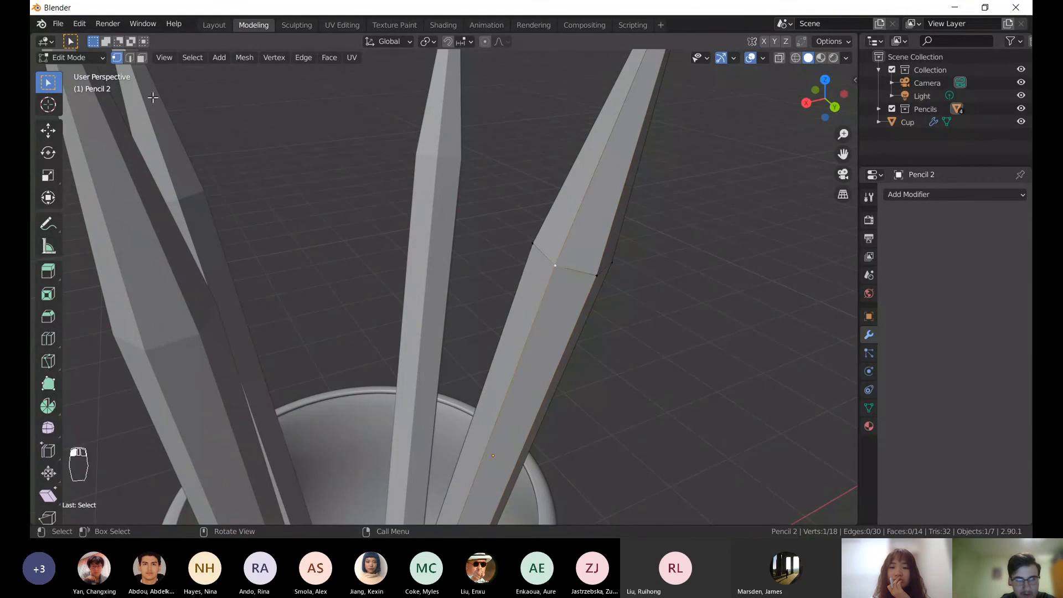
click(129, 59)
click(138, 60)
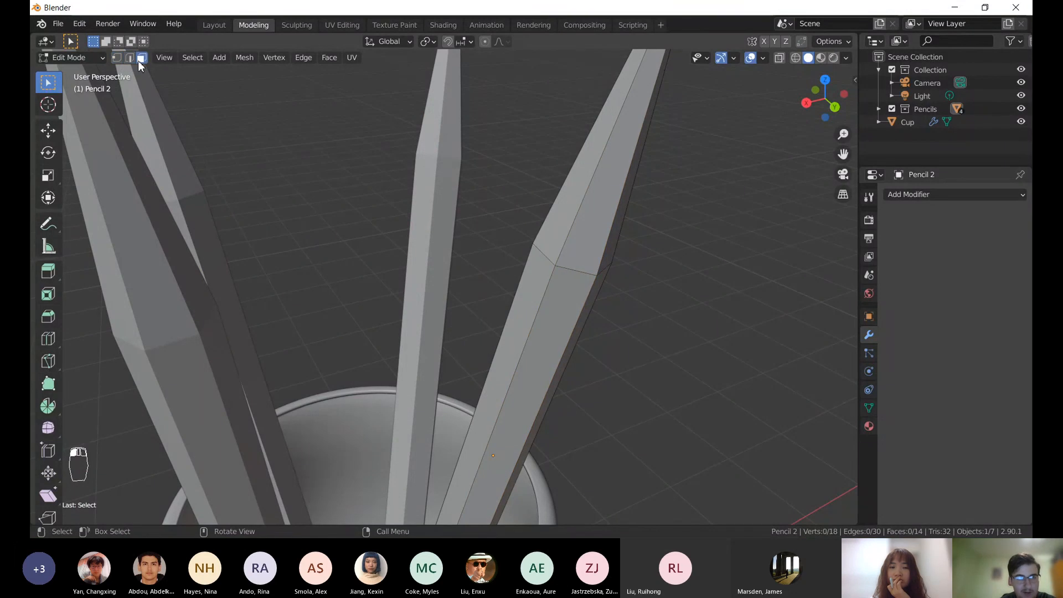
click(116, 59)
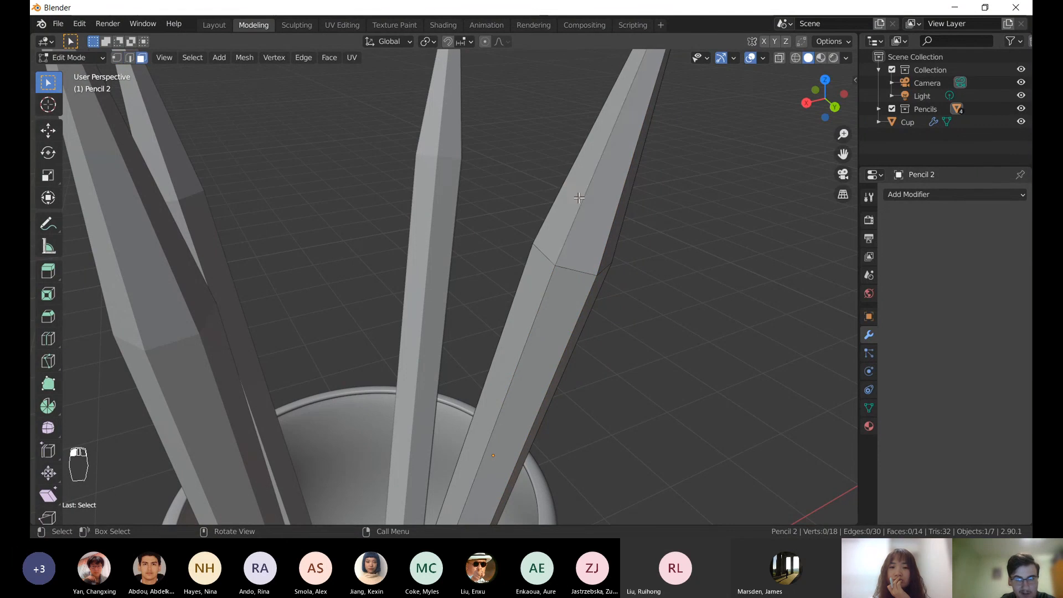
click(580, 198)
click(116, 58)
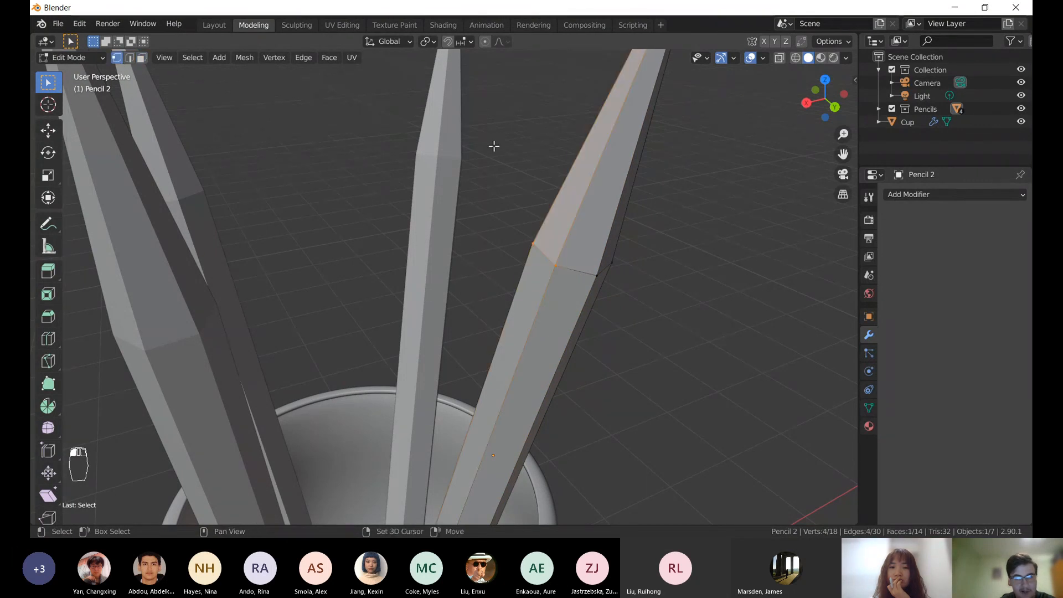
mouse_move(494, 146)
shift+middle_down()
mouse_move(456, 175)
mouse_move(469, 253)
shift+middle_up()
click(468, 297)
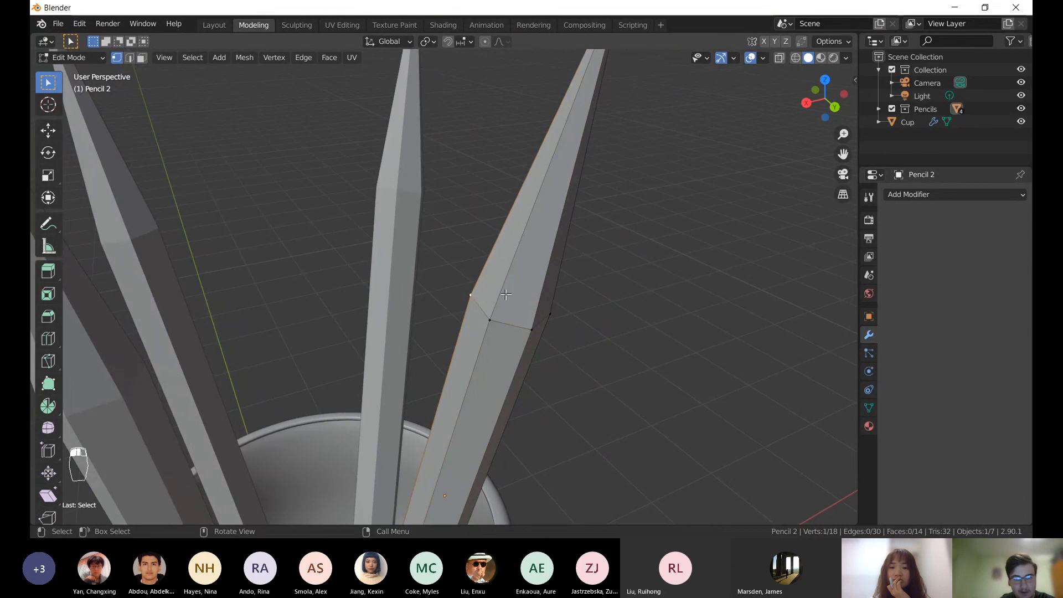
- Box-select the visible vertices around the base of Pencil 2's sharpened end and clear the selection
scroll(498, 297, down, 4)
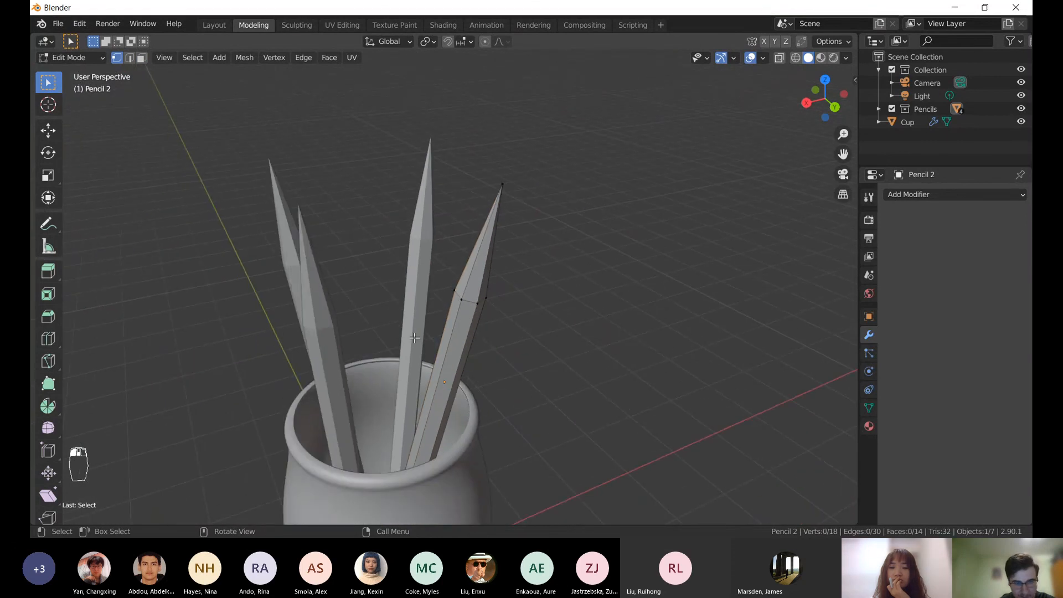
mouse_move(414, 339)
middle_down()
mouse_move(447, 342)
mouse_move(427, 343)
middle_up()
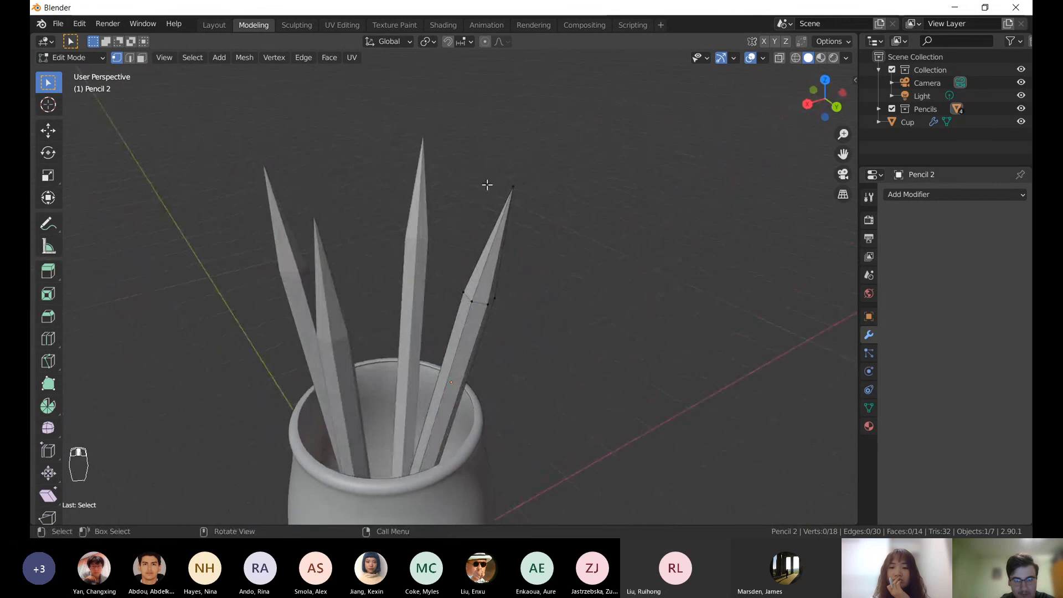
drag(455, 188, 573, 343)
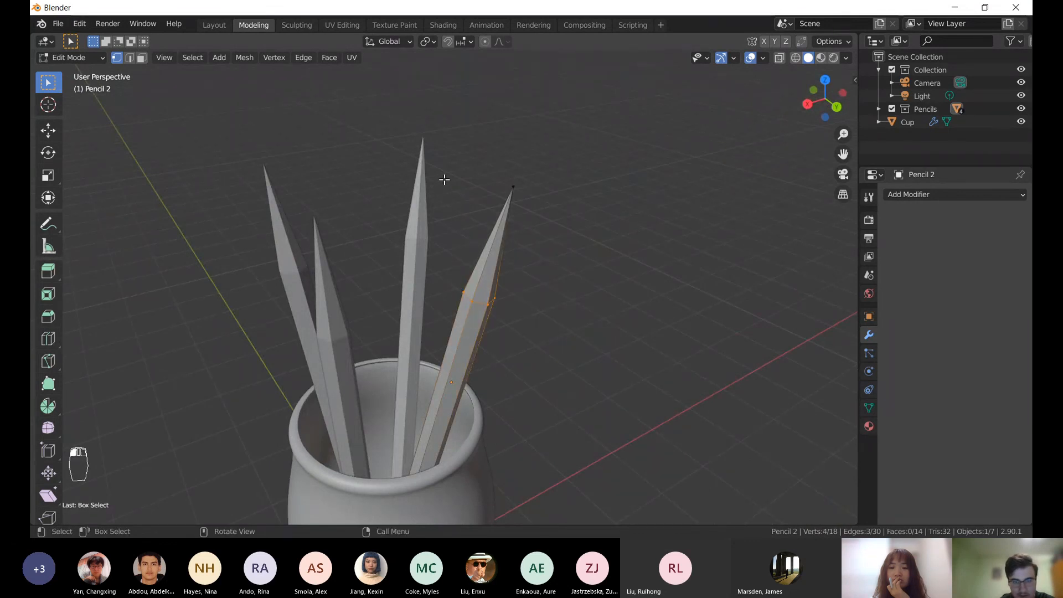
shift+drag(445, 179, 565, 330)
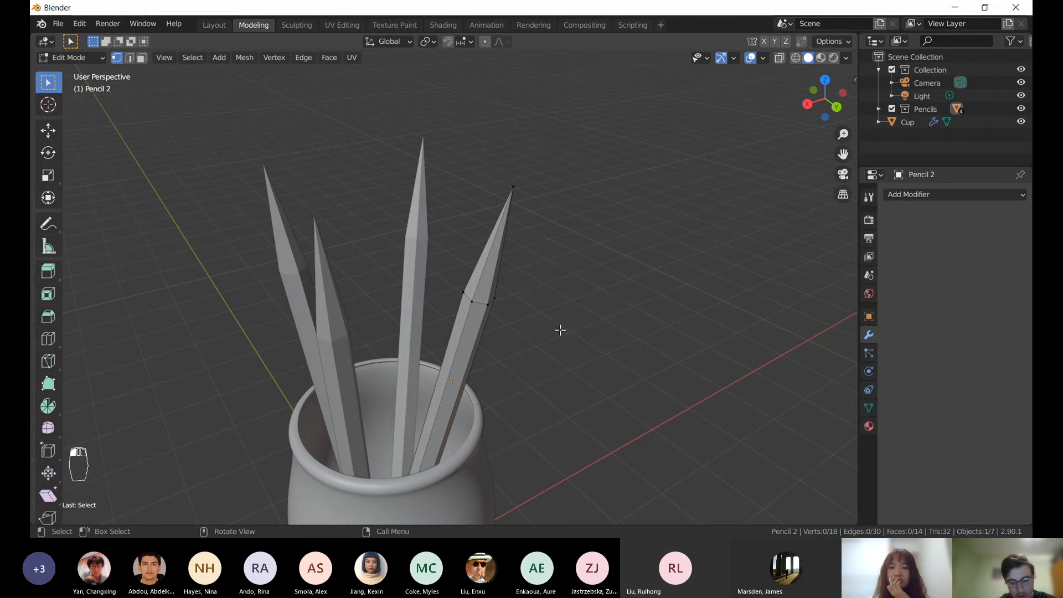
key(b)
drag(442, 179, 574, 341)
mouse_move(577, 328)
middle_down()
mouse_move(423, 319)
mouse_move(614, 338)
mouse_move(579, 316)
middle_up()
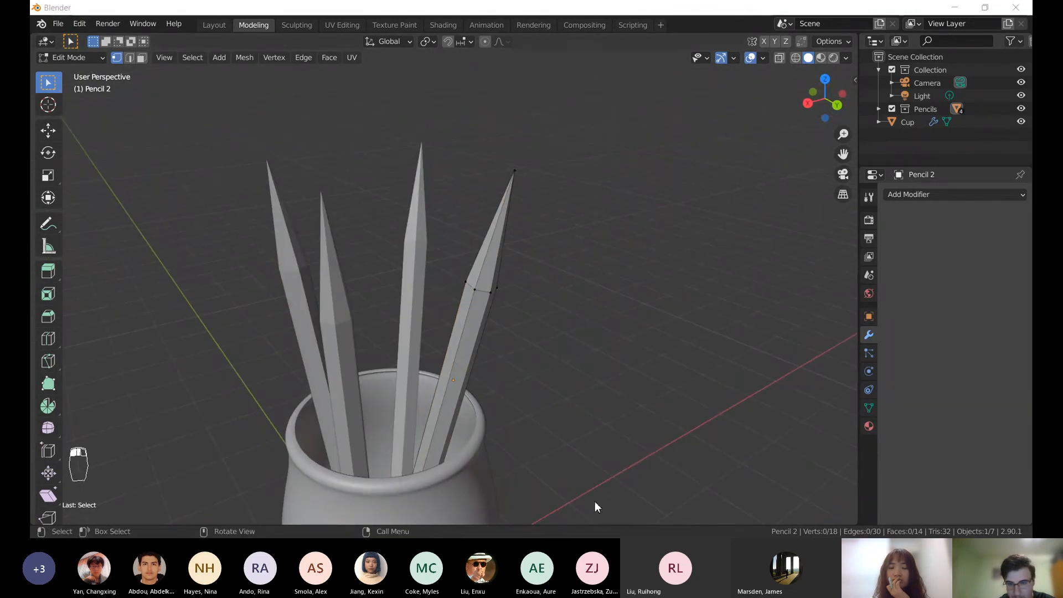
- Circle-select the vertices around Pencil 2's sharpened end, including the tip, and try out different selection circle sizes
click(500, 315)
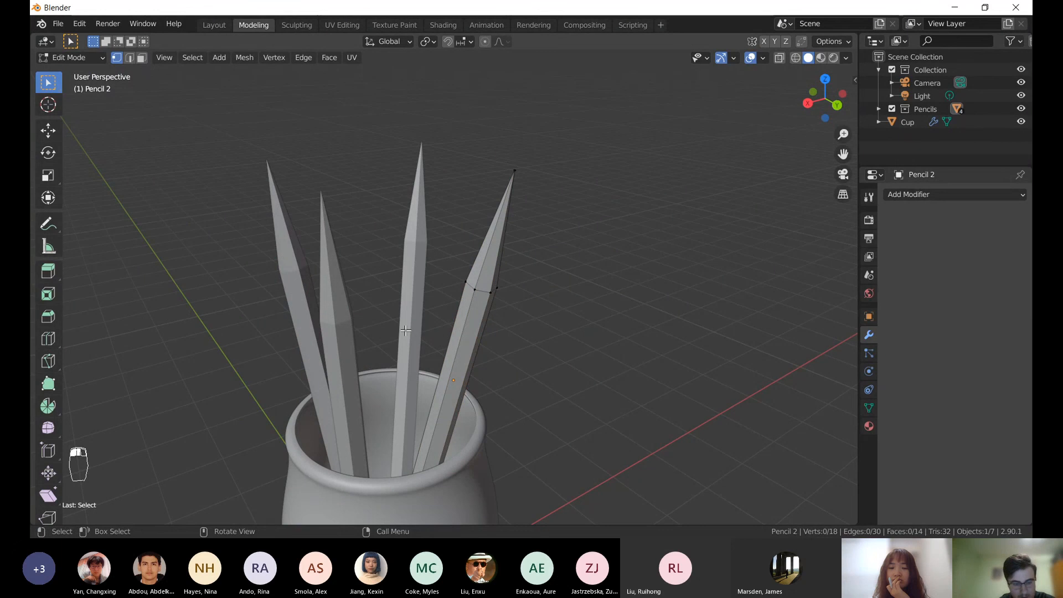
key(c)
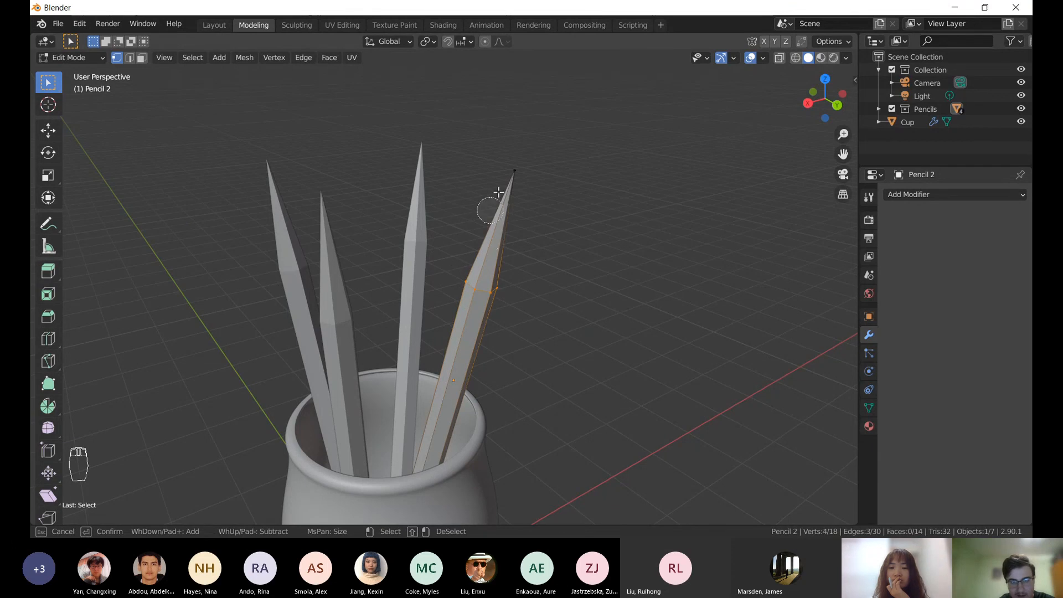
click(521, 163)
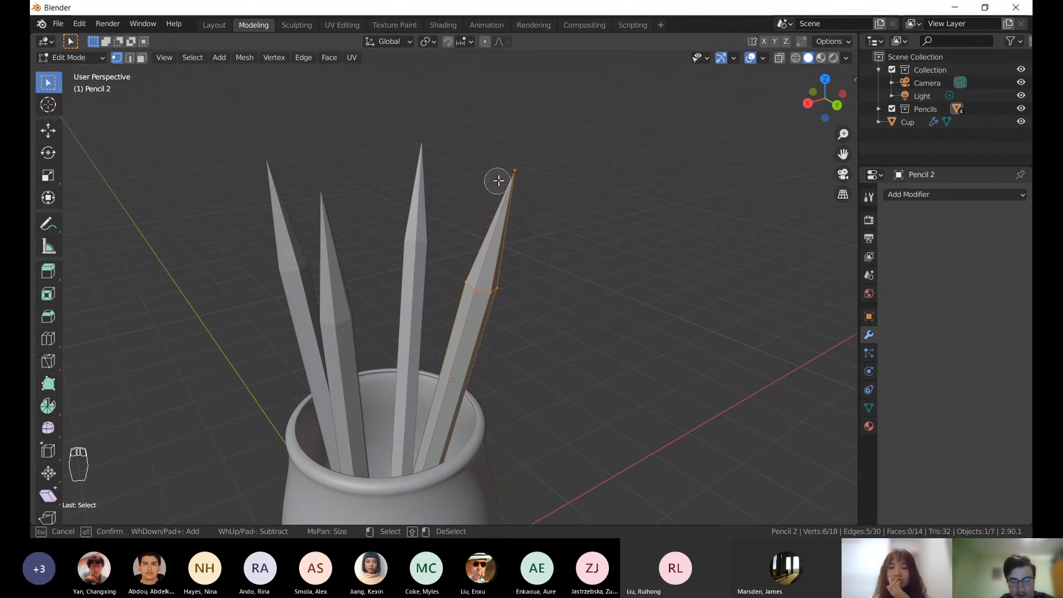
key(Escape)
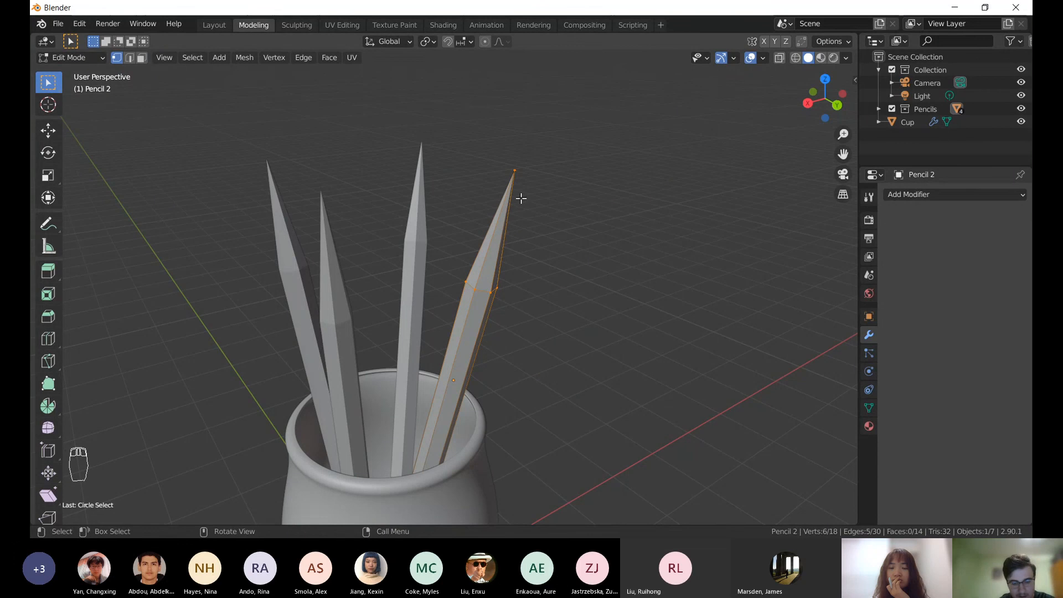
key(c)
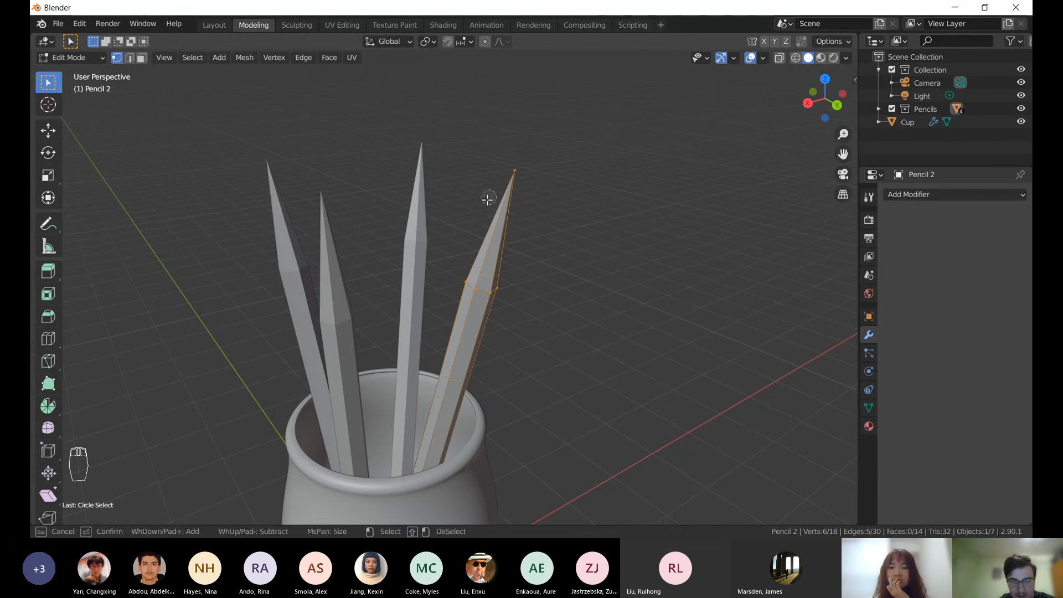
scroll(485, 201, down, 4)
scroll(484, 201, up, 4)
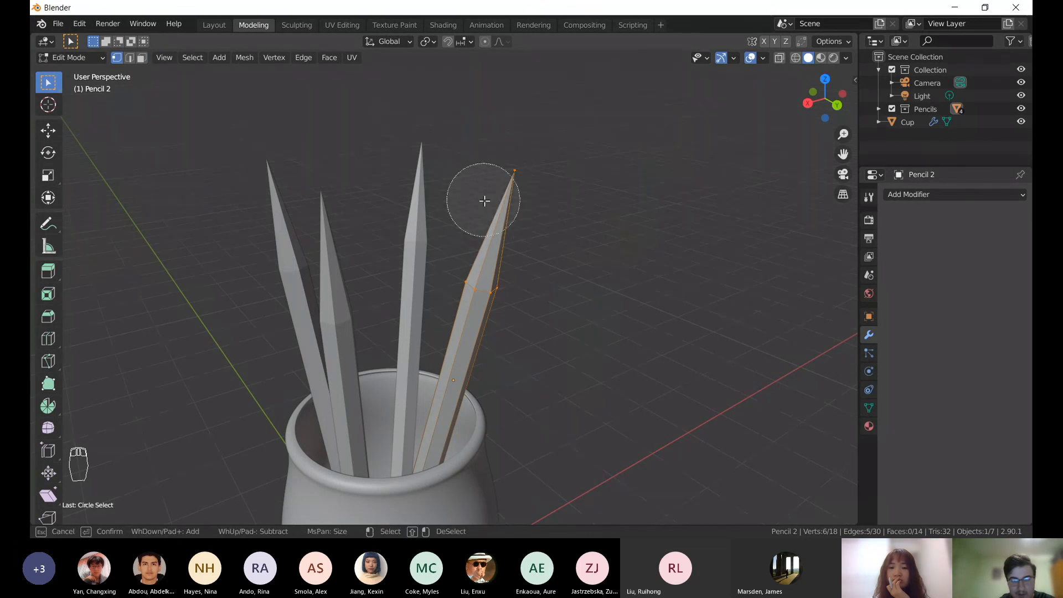
scroll(485, 201, down, 3)
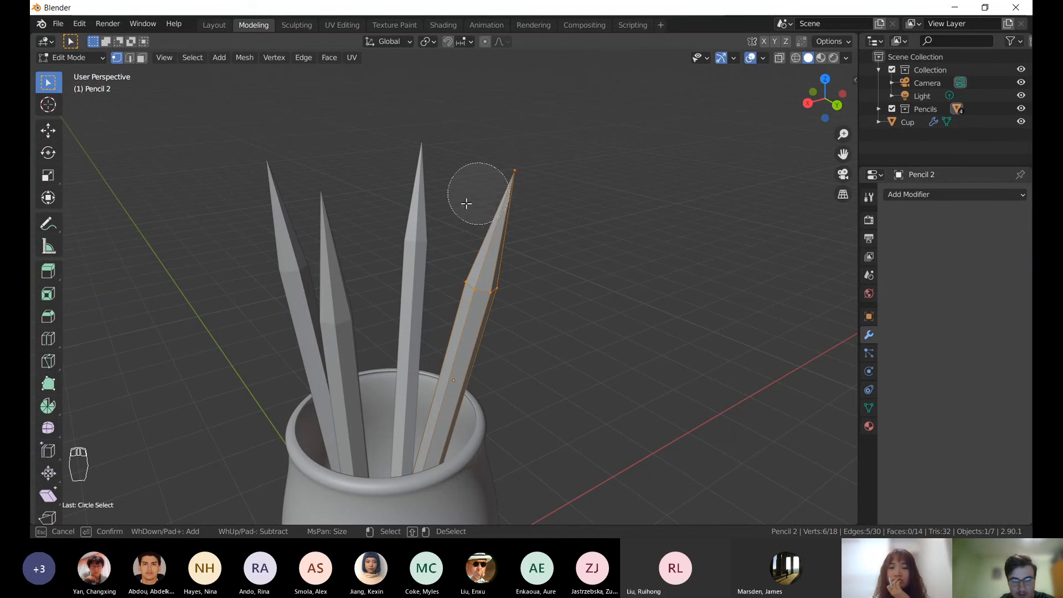
key(Escape)
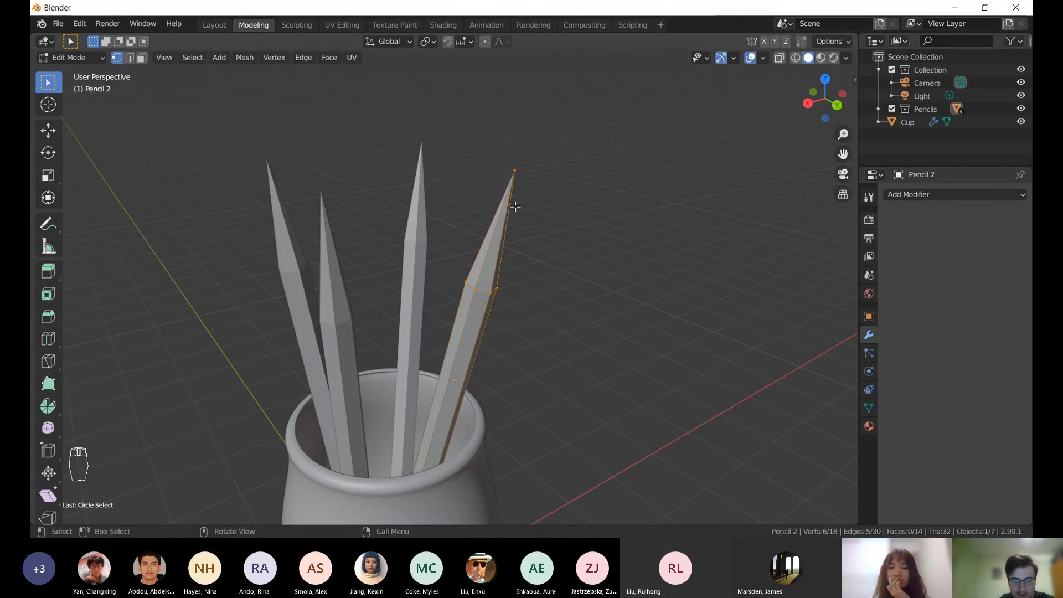
- Deselect all of Pencil 2's vertices and return to Object Mode
scroll(493, 238, up, 5)
scroll(479, 255, down, 5)
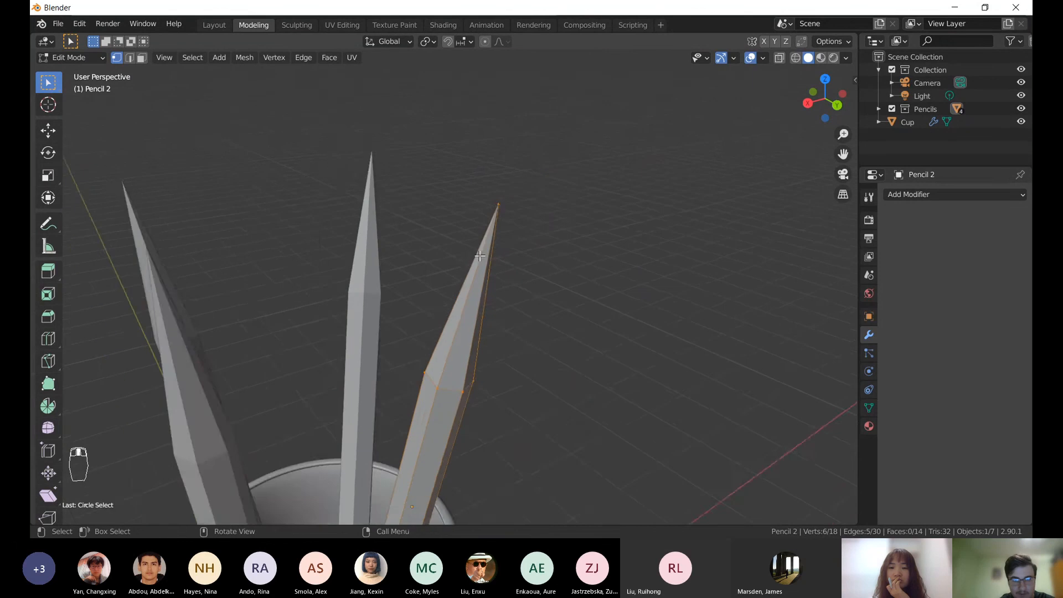
key(a)
key(a)
key(a)
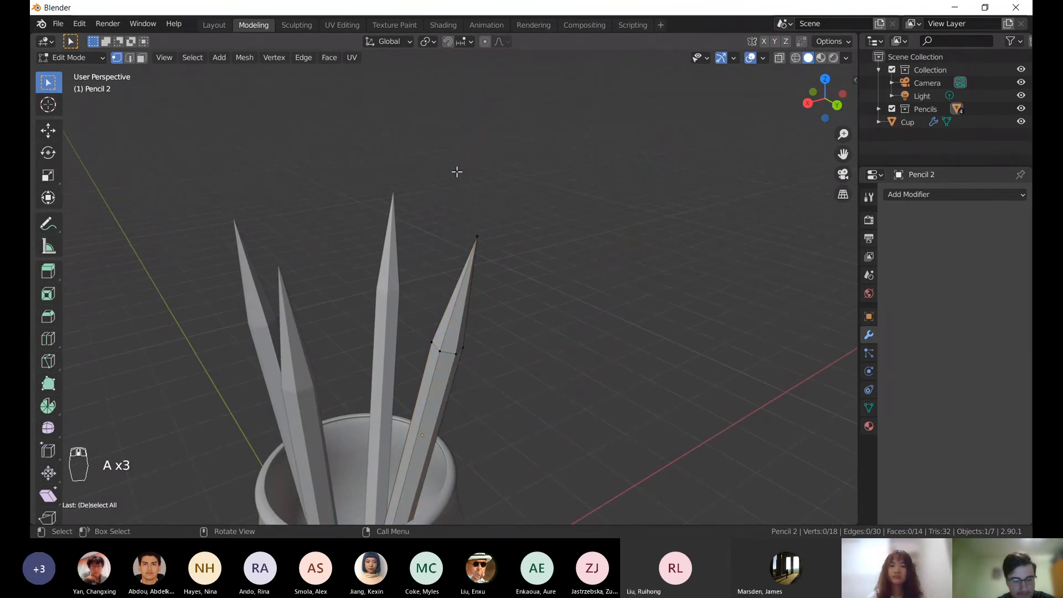
mouse_move(473, 221)
middle_down()
mouse_move(351, 266)
mouse_move(353, 312)
mouse_move(465, 309)
mouse_move(471, 240)
mouse_move(451, 239)
middle_up()
key(Tab)
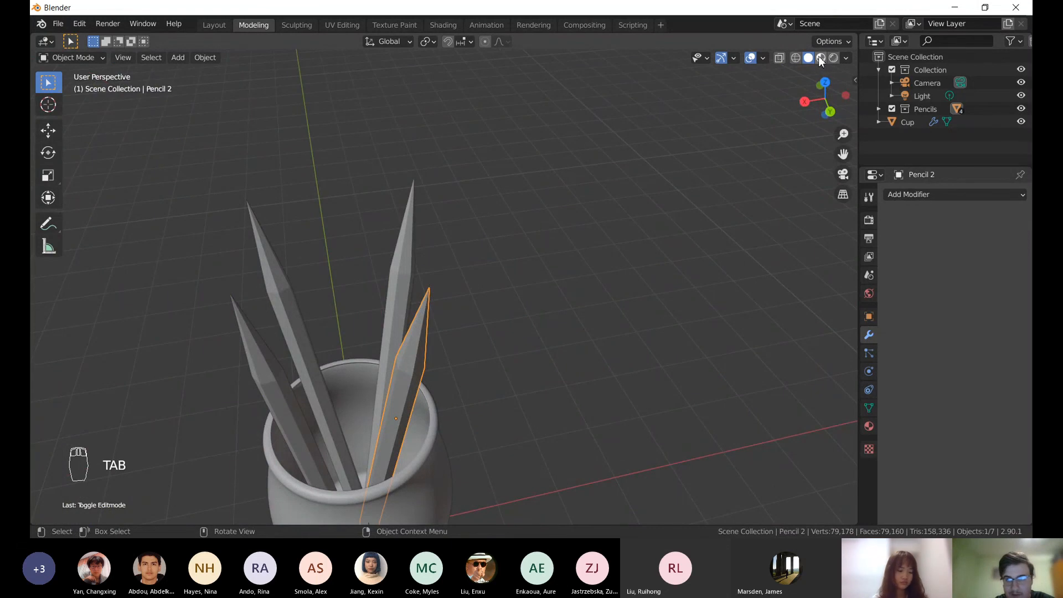
shift+middle_drag(553, 247, 584, 199)
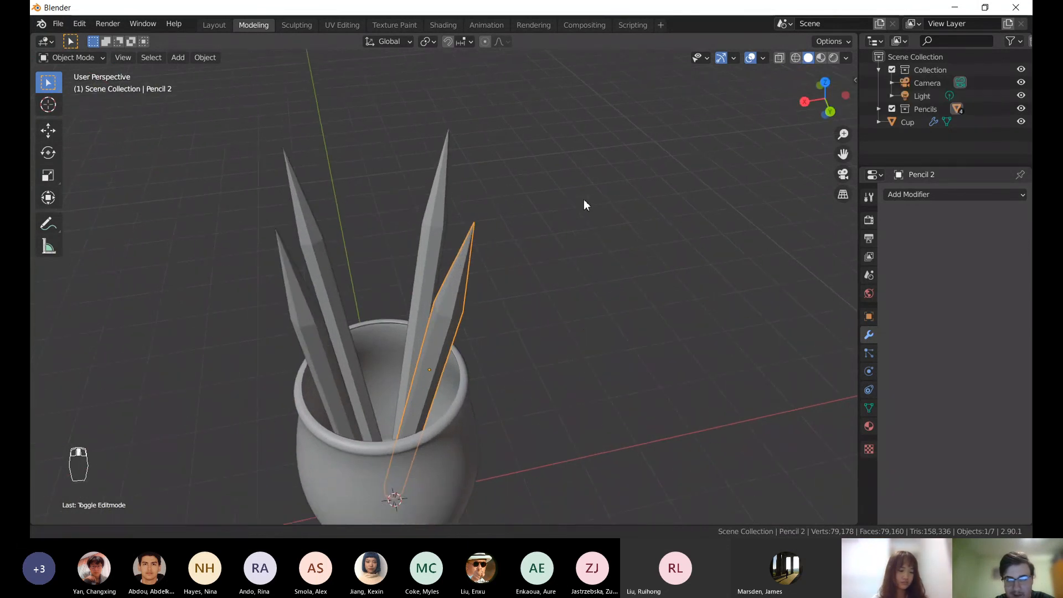
scroll(673, 151, down, 1)
scroll(402, 283, up, 2)
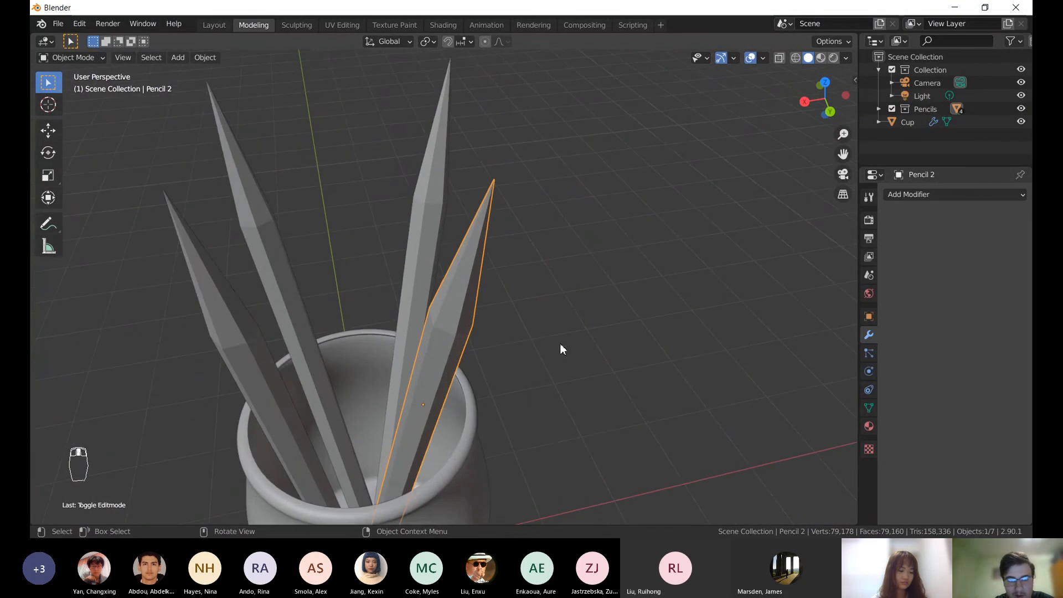
- Try out object selection on the cup and its pencils one at a time, ending on Pencil 1.001
scroll(530, 361, down, 7)
mouse_move(501, 354)
middle_down()
mouse_move(460, 325)
mouse_move(380, 311)
mouse_move(481, 298)
middle_up()
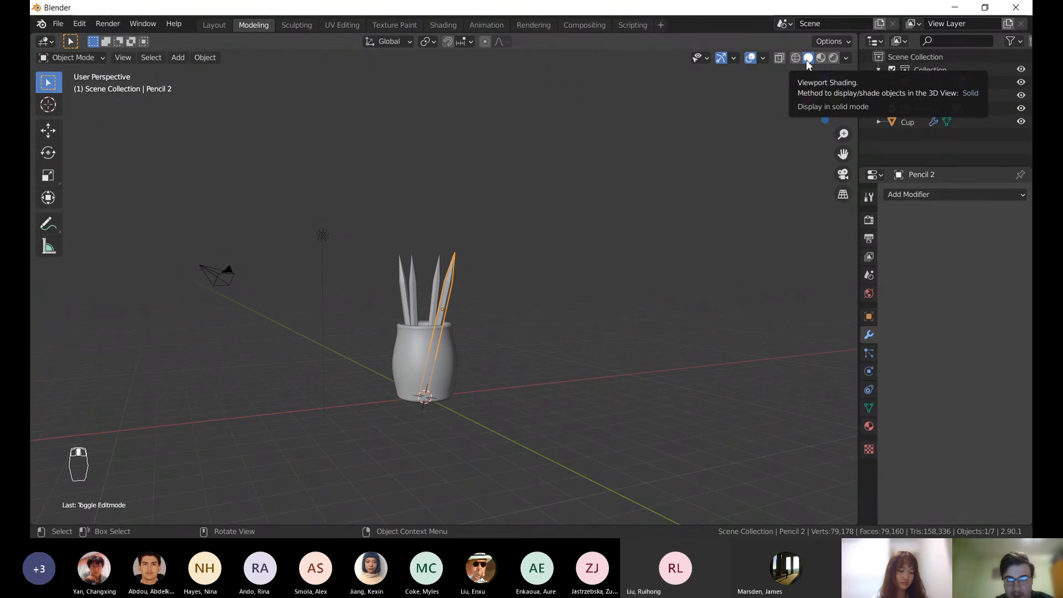
middle_drag(421, 276, 392, 311)
scroll(392, 311, up, 4)
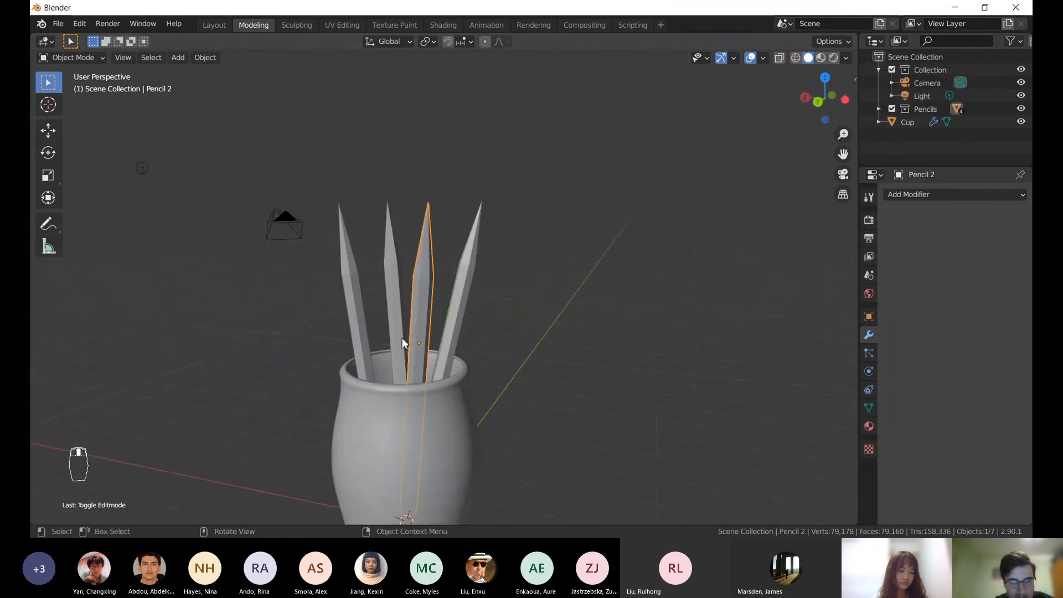
click(403, 389)
click(345, 307)
click(414, 268)
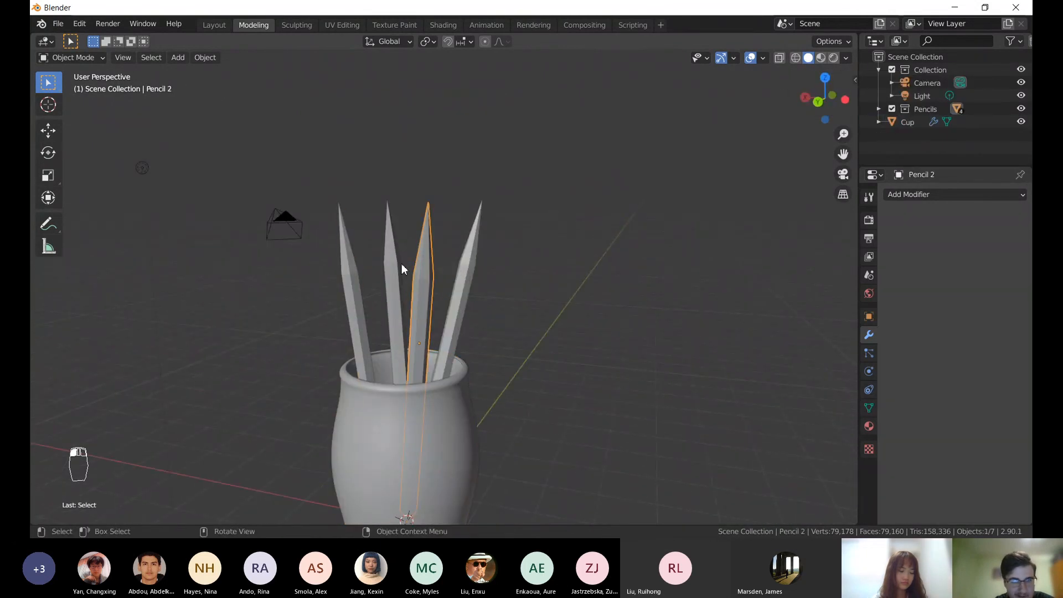
click(398, 265)
click(457, 261)
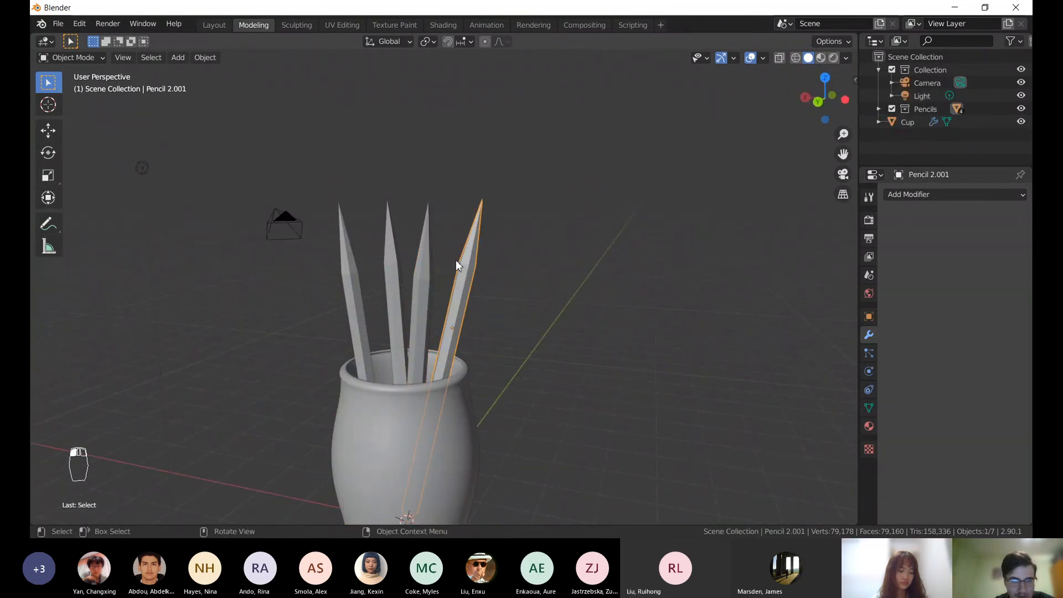
click(347, 294)
click(395, 275)
click(357, 325)
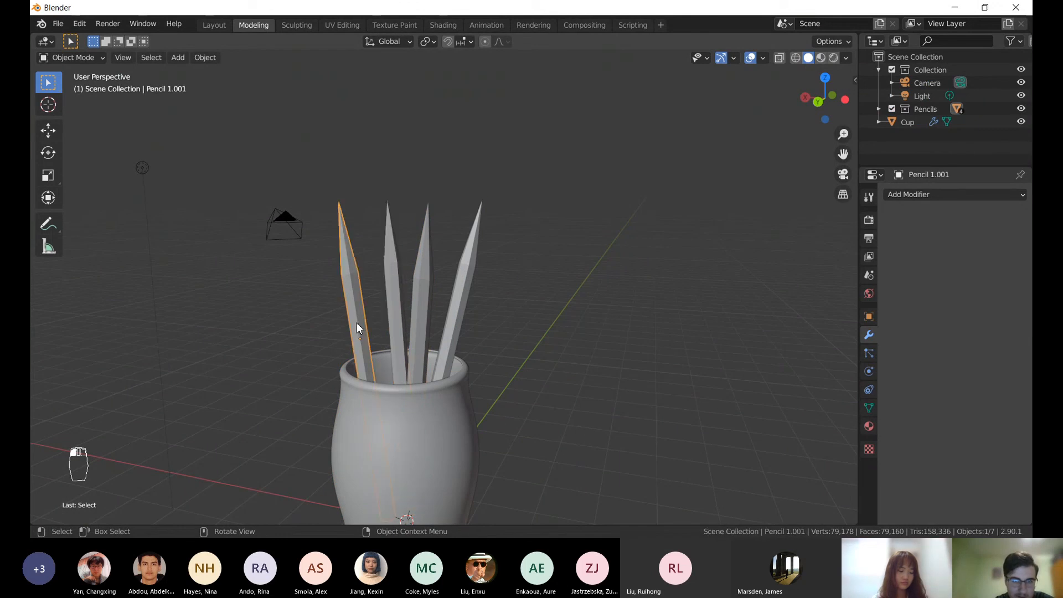
- Select Pencil 2 and reselect Pencil 1.001, then examine the pencil arrangement from above and from the side
mouse_move(358, 326)
middle_down()
mouse_move(401, 332)
mouse_move(414, 351)
middle_up()
click(435, 363)
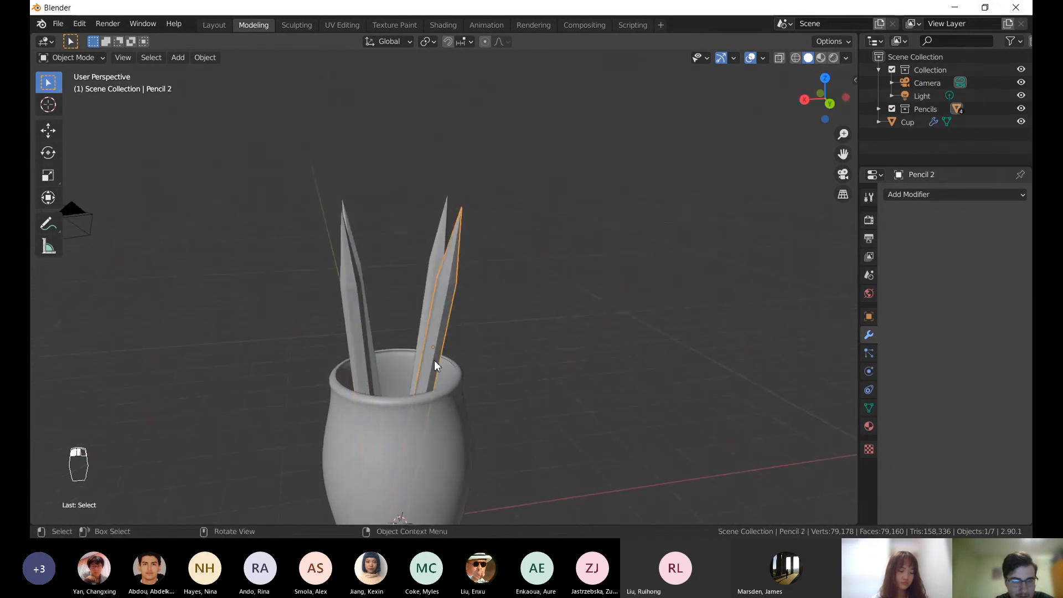
click(415, 433)
click(356, 327)
mouse_move(440, 267)
middle_down()
mouse_move(440, 288)
mouse_move(381, 324)
mouse_move(486, 369)
mouse_move(440, 392)
mouse_move(387, 374)
middle_up()
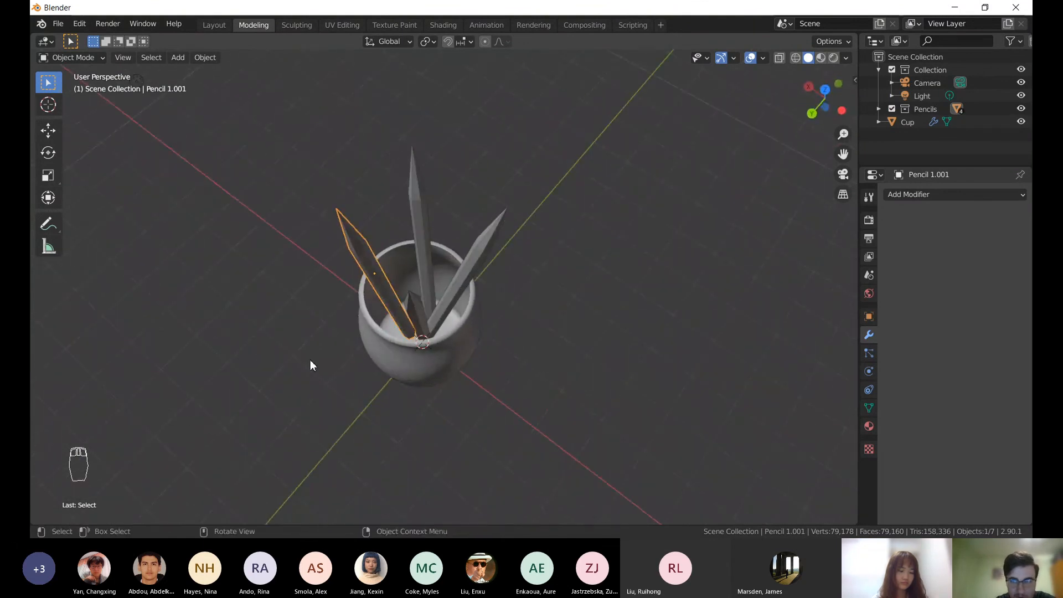
middle_drag(310, 361, 712, 116)
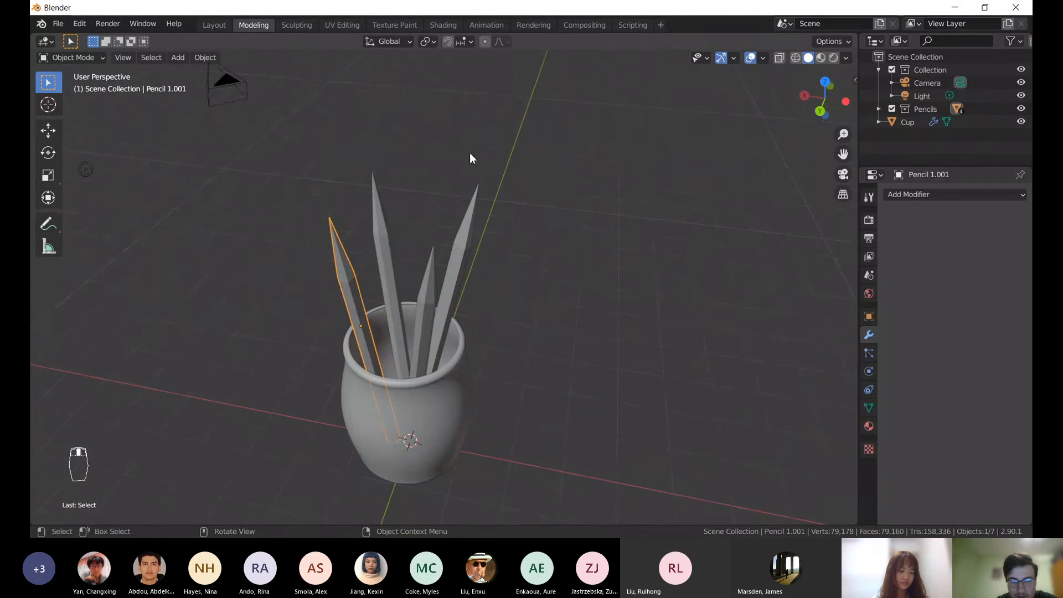
middle_drag(470, 157, 487, 161)
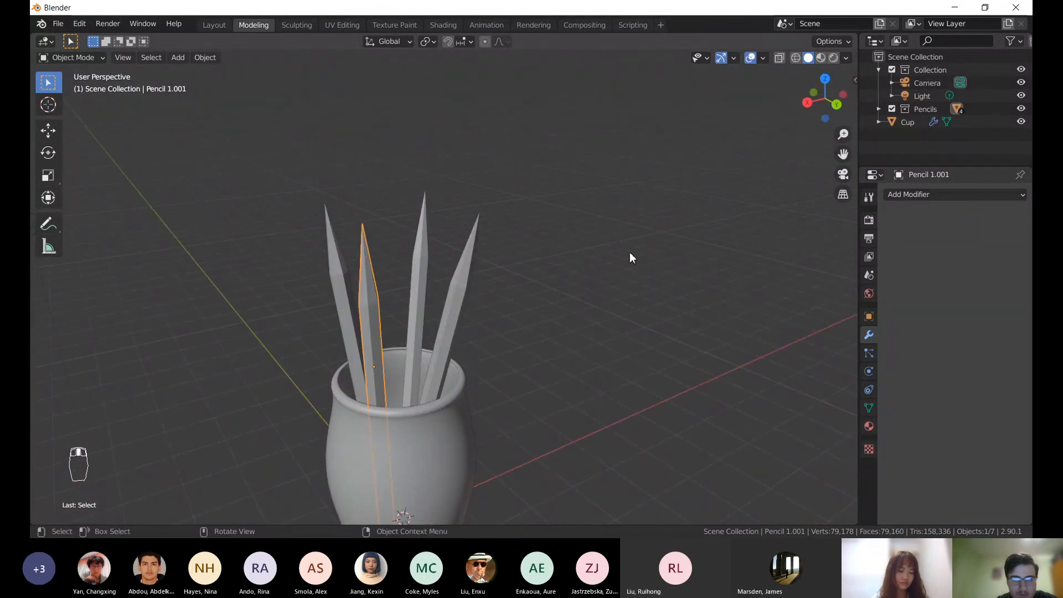
- Display the scene in Wireframe shading and examine the pencils through the cup's wall
click(797, 57)
middle_drag(525, 327, 444, 315)
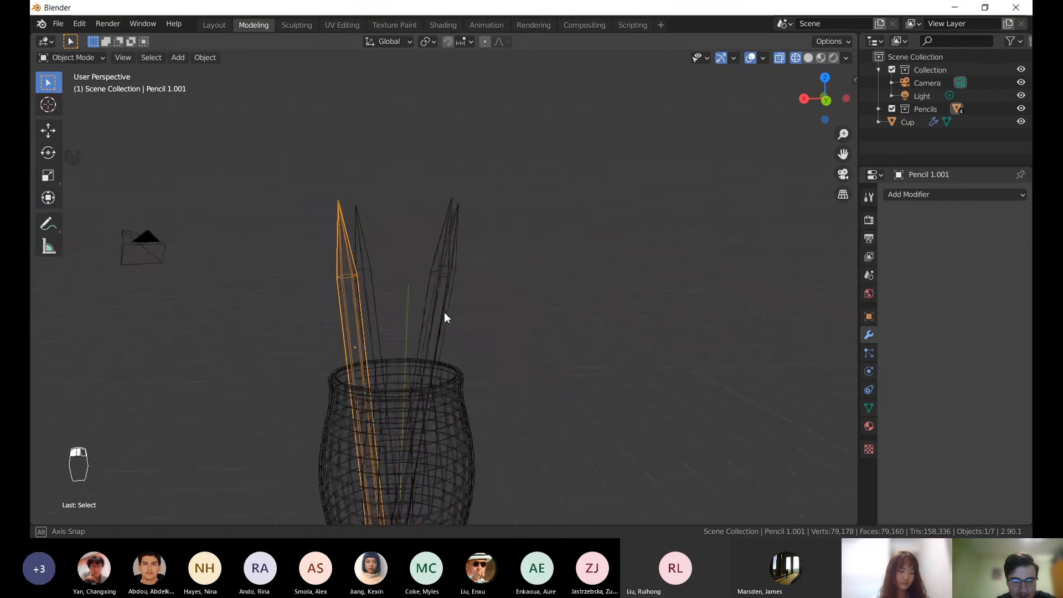
mouse_move(411, 371)
middle_down()
mouse_move(419, 330)
mouse_move(447, 284)
middle_up()
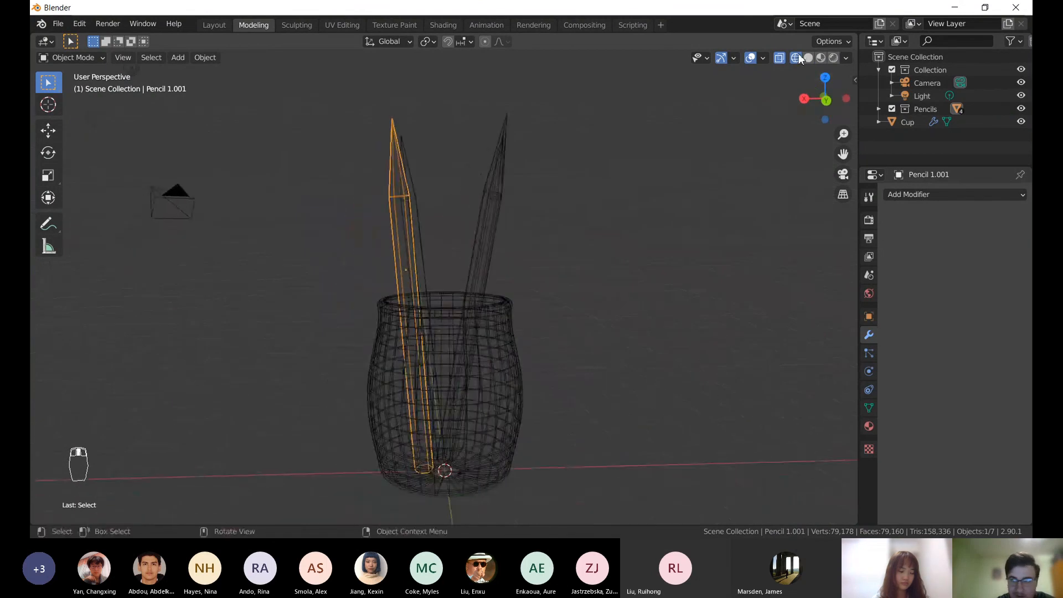
scroll(494, 241, up, 5)
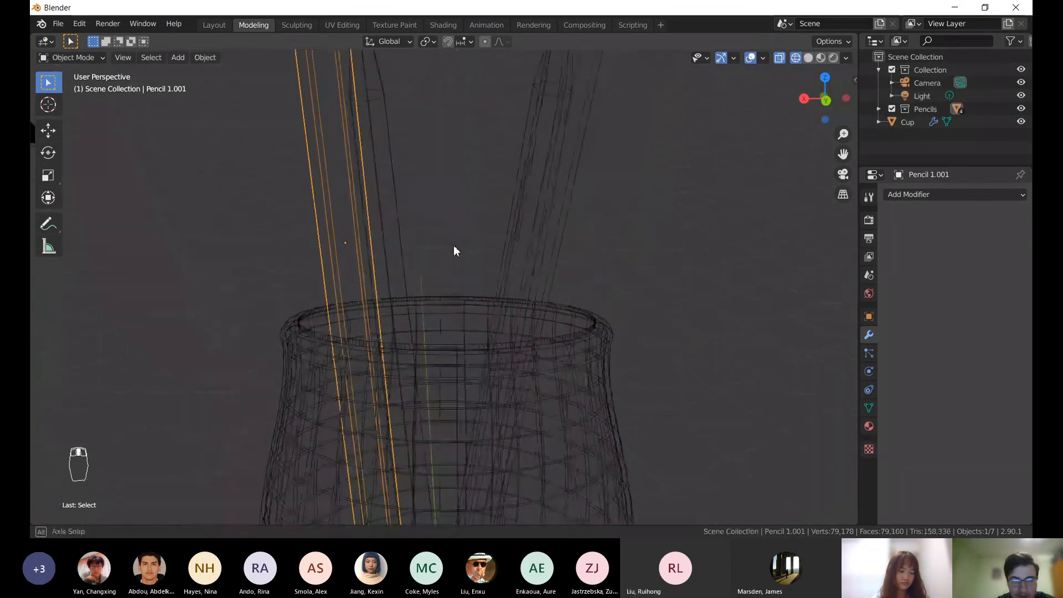
mouse_move(453, 251)
middle_down()
mouse_move(430, 182)
mouse_move(442, 274)
middle_up()
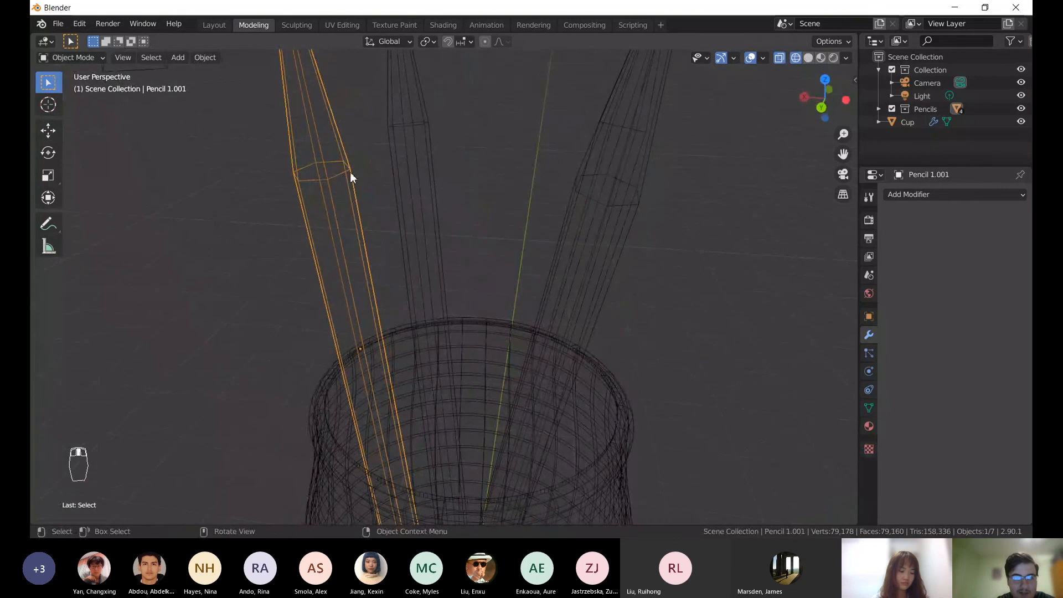
- Examine the lower end of Pencil 1.001 at the cup's base and the whole cup in wireframe
mouse_move(410, 329)
middle_down()
mouse_move(380, 147)
mouse_move(392, 271)
mouse_move(446, 250)
mouse_move(576, 238)
mouse_move(278, 267)
mouse_move(174, 298)
mouse_move(165, 341)
mouse_move(340, 347)
mouse_move(386, 334)
middle_up()
scroll(391, 302, up, 3)
shift+middle_drag(397, 272, 414, 222)
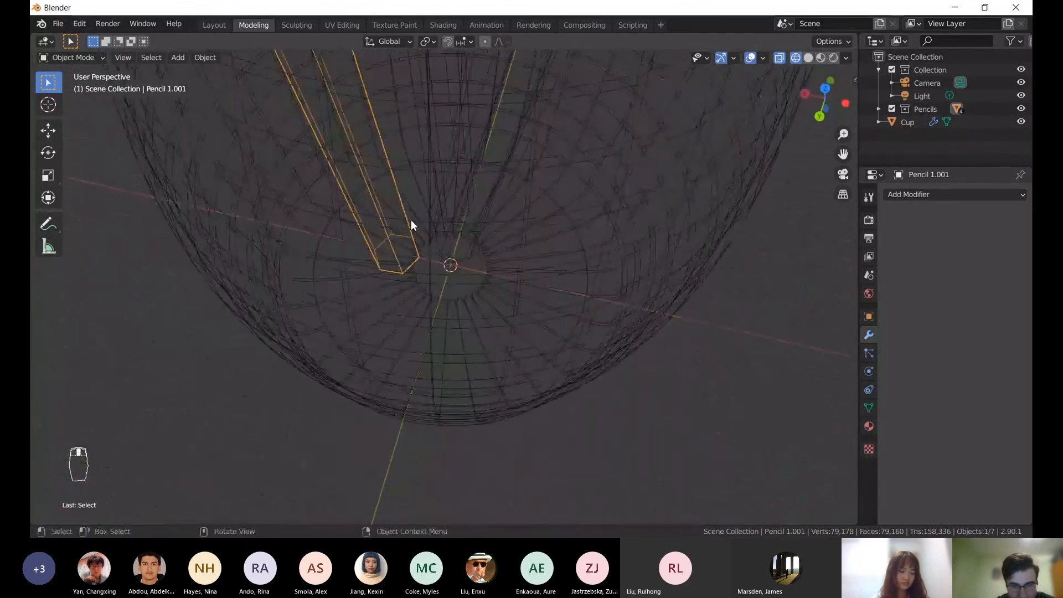
scroll(447, 320, up, 1)
scroll(440, 310, up, 1)
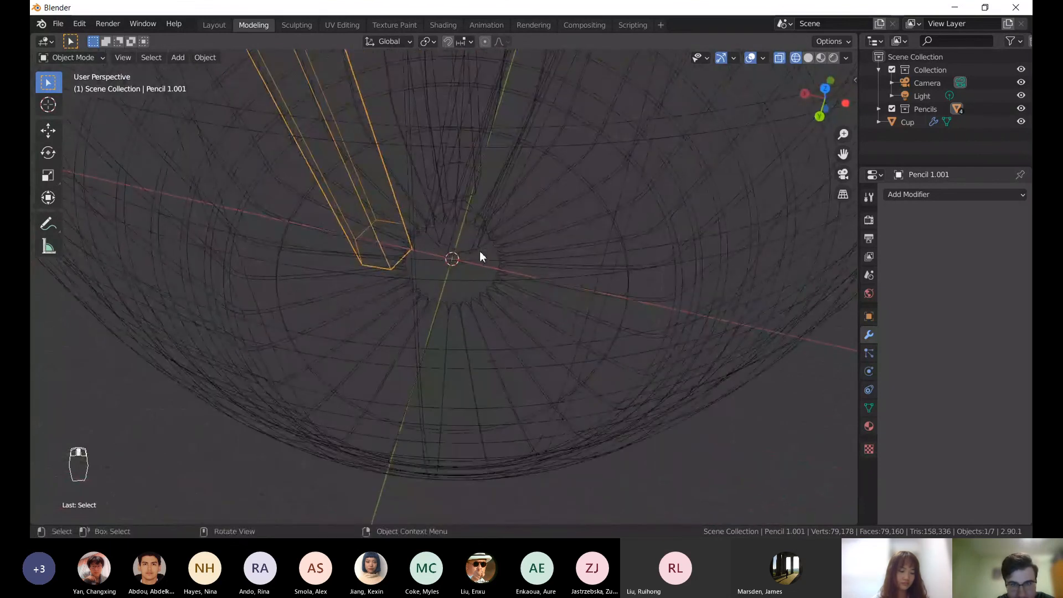
scroll(418, 284, down, 2)
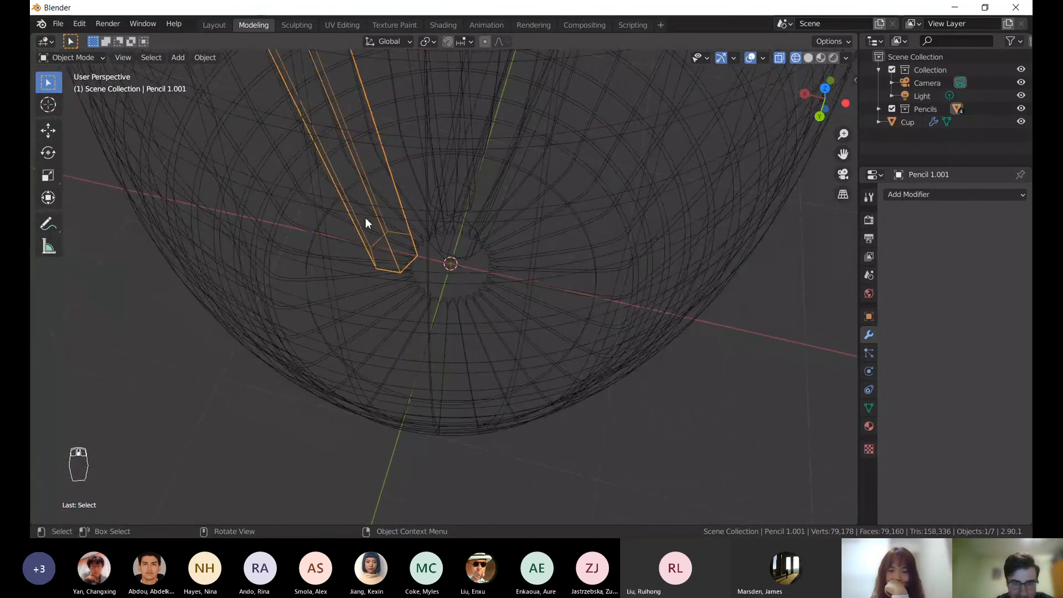
scroll(521, 357, down, 6)
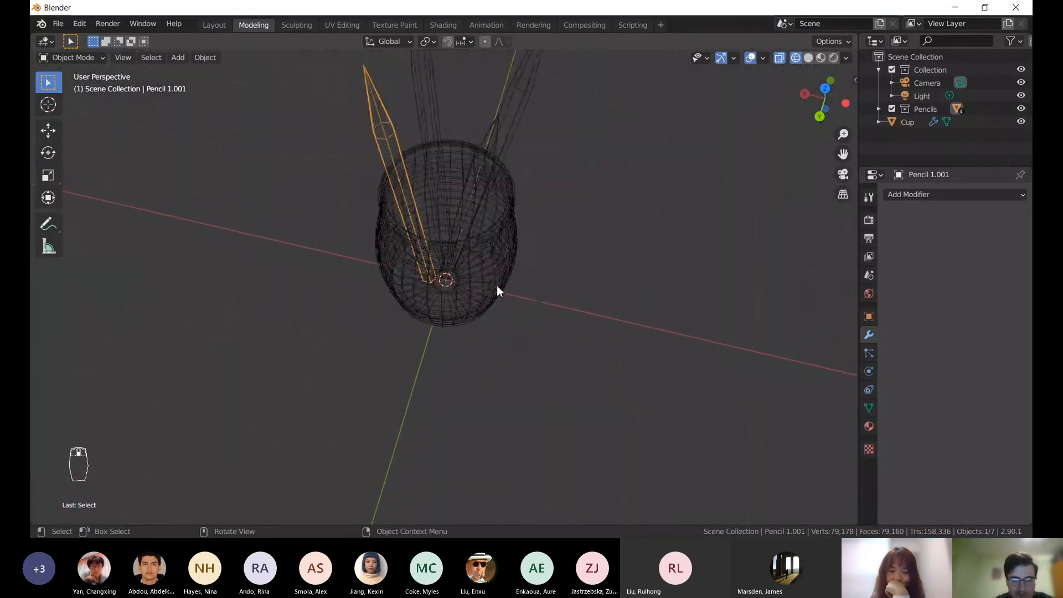
scroll(480, 337, up, 3)
middle_drag(486, 324, 500, 259)
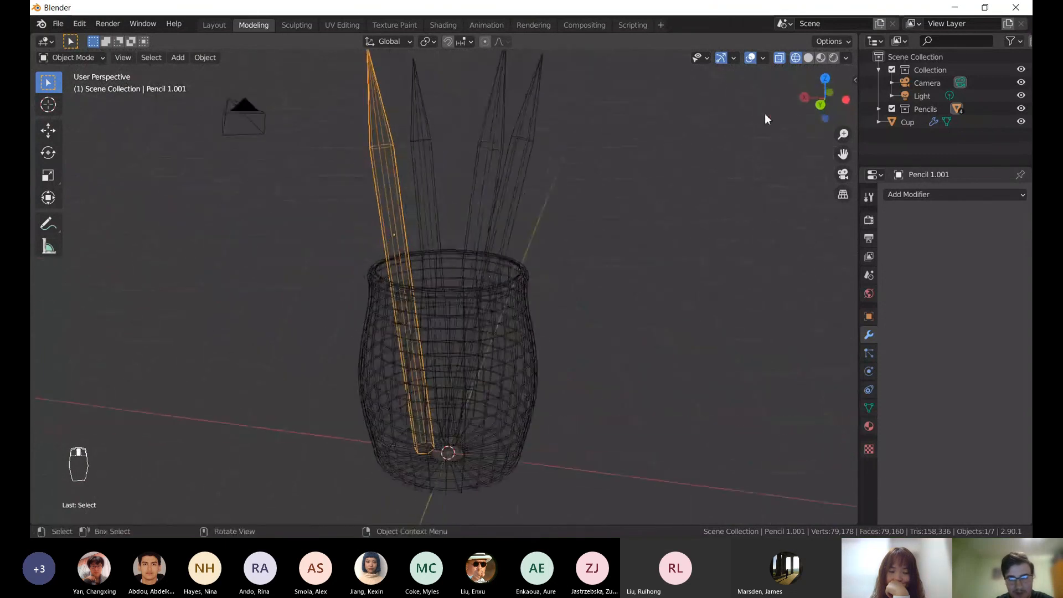
- Preview the cup and pencils in Material Preview and Rendered shading, and return the viewport to Solid shading
click(822, 62)
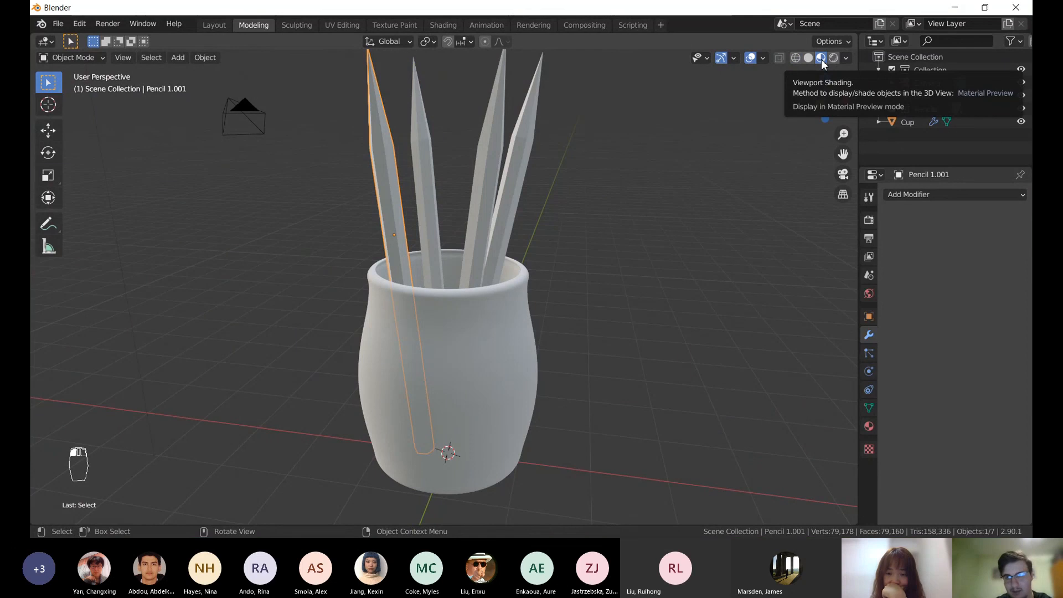
middle_drag(527, 283, 517, 259)
scroll(460, 284, down, 3)
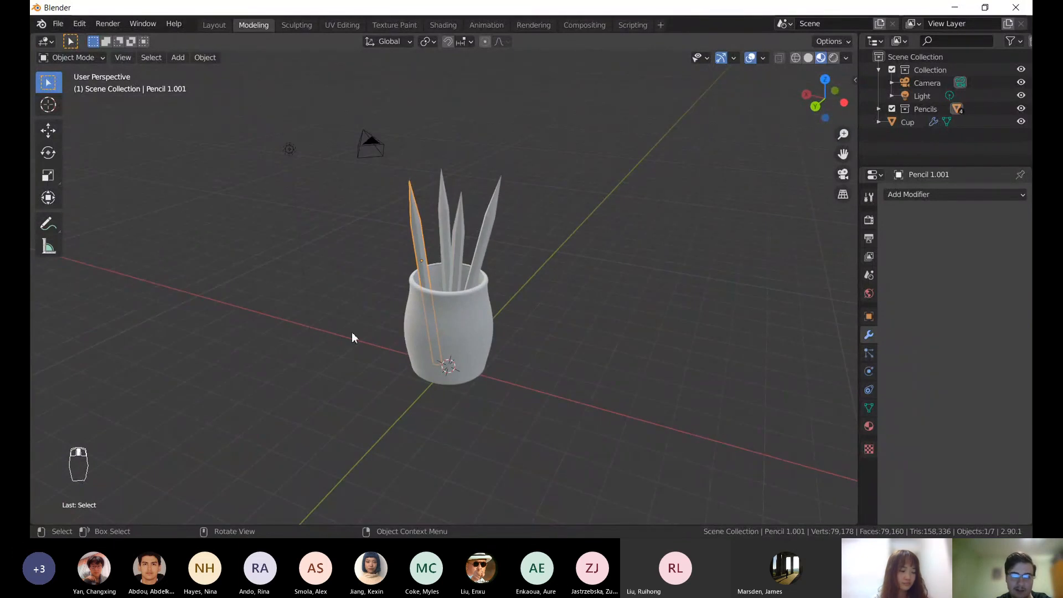
click(834, 57)
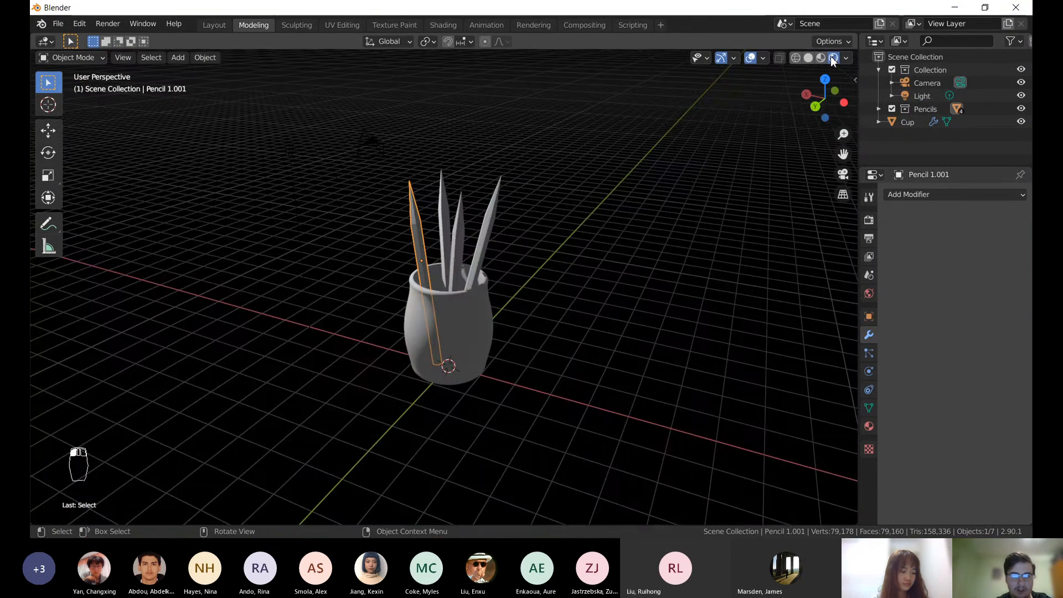
mouse_move(421, 205)
middle_down()
mouse_move(57, 216)
mouse_move(823, 223)
mouse_move(807, 220)
middle_up()
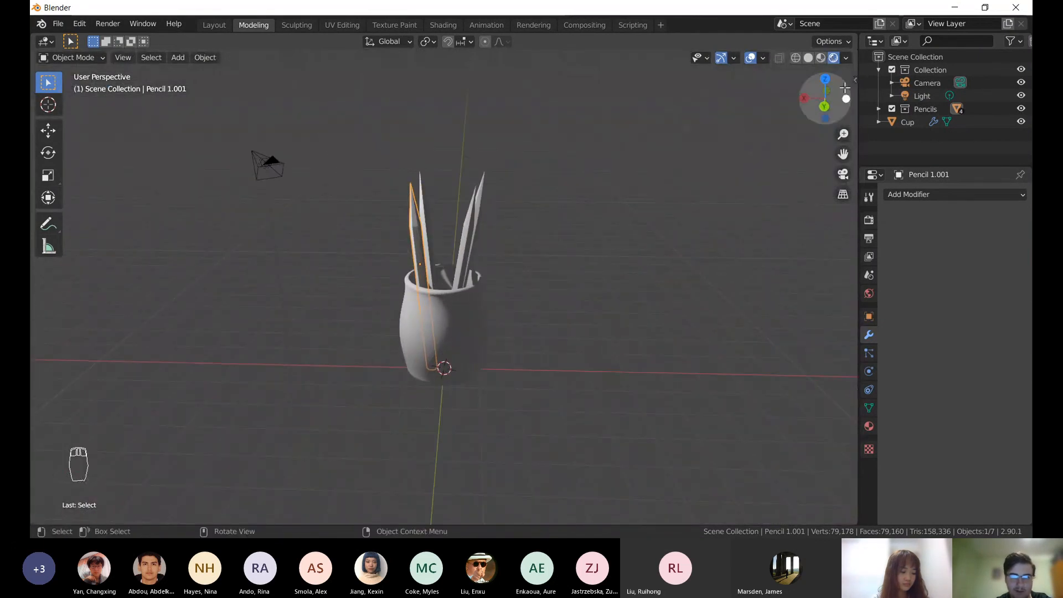
click(808, 58)
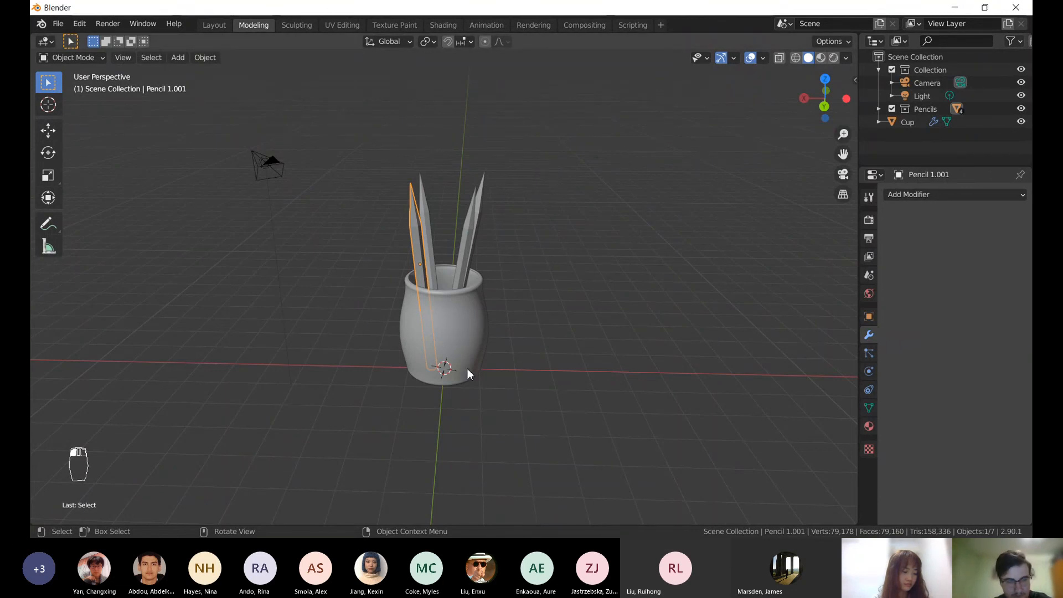
- Select the Cup object in the viewport
click(457, 328)
scroll(463, 346, up, 5)
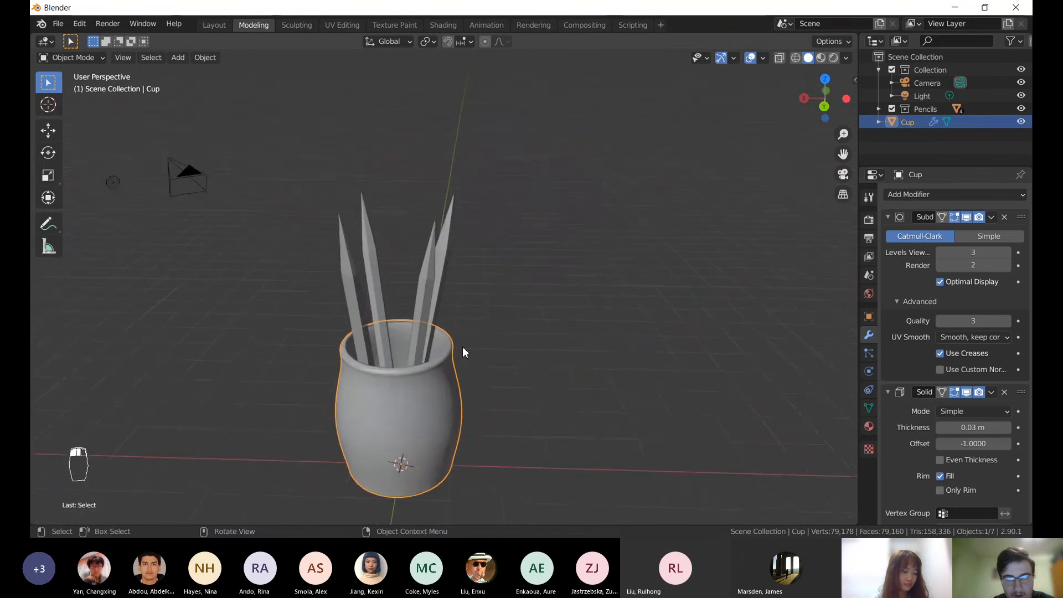
scroll(463, 347, down, 5)
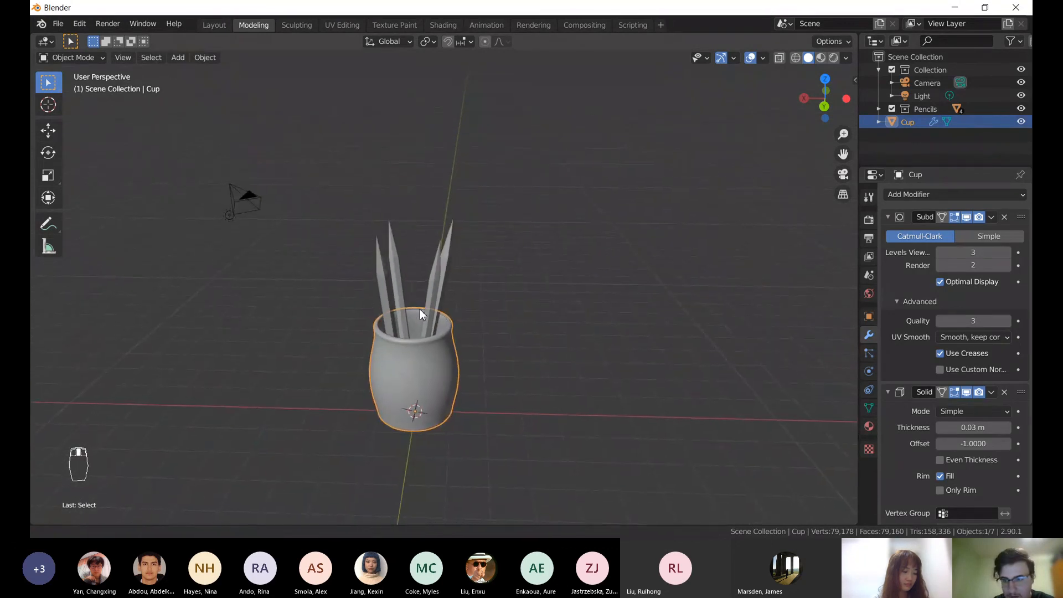
scroll(421, 297, down, 2)
drag(487, 304, 518, 341)
click(445, 312)
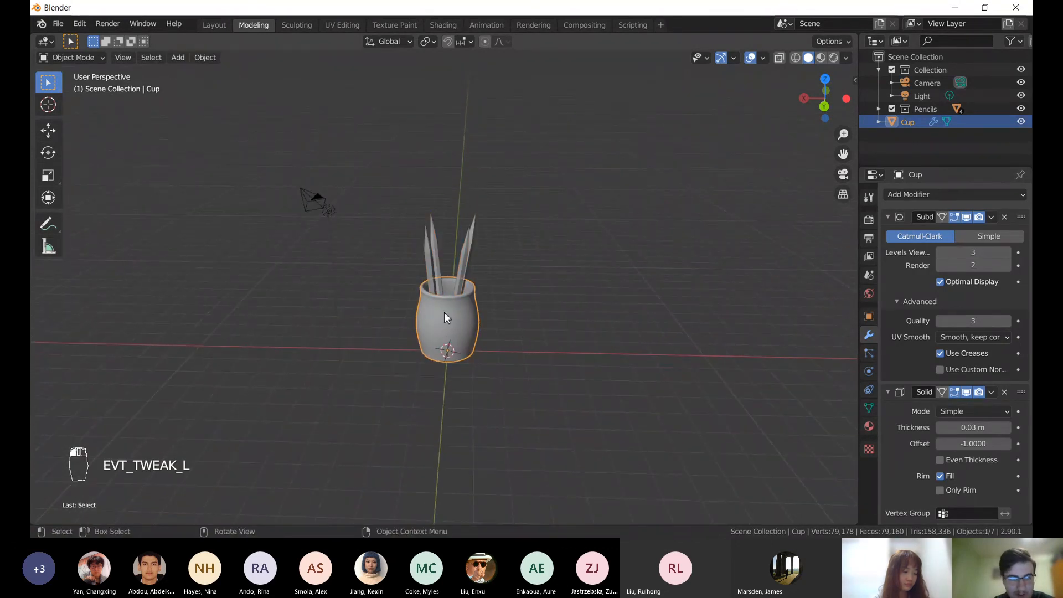
- Save the scene as Tutorial.blend in the Blender projects folder
click(59, 25)
mouse_move(75, 25)
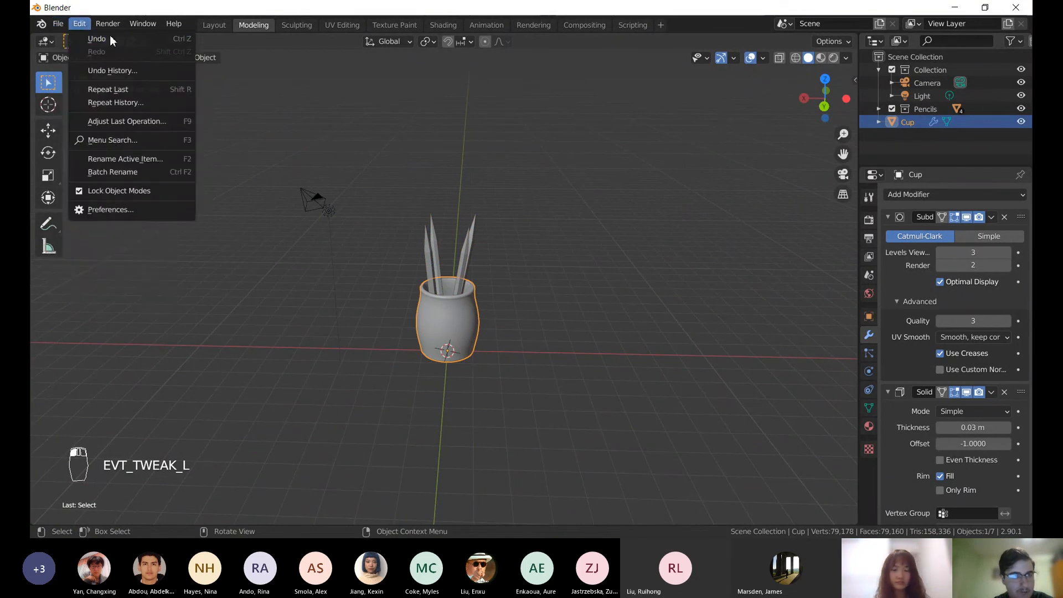
click(58, 25)
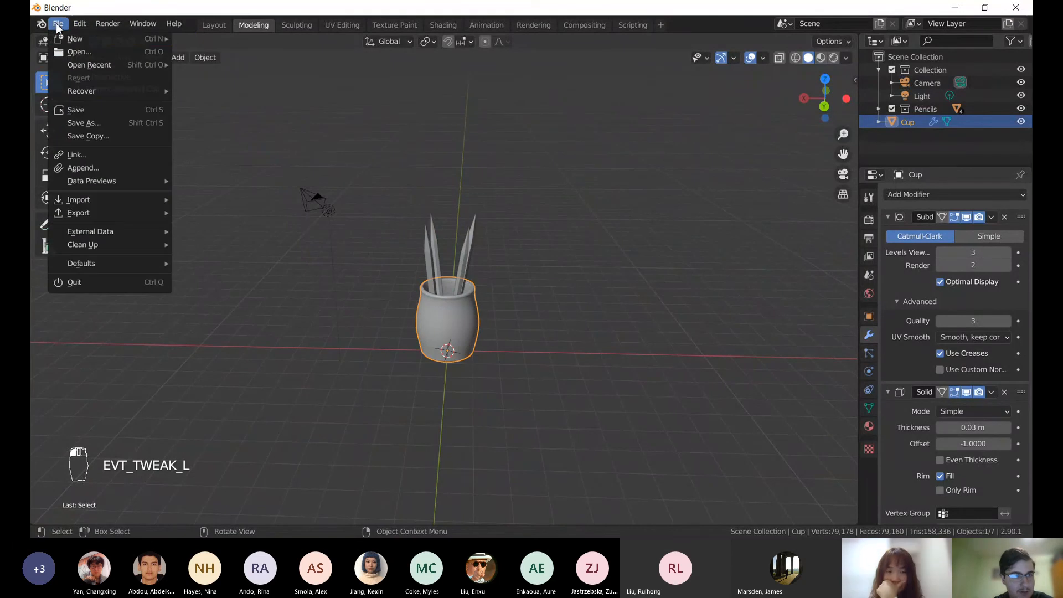
click(75, 111)
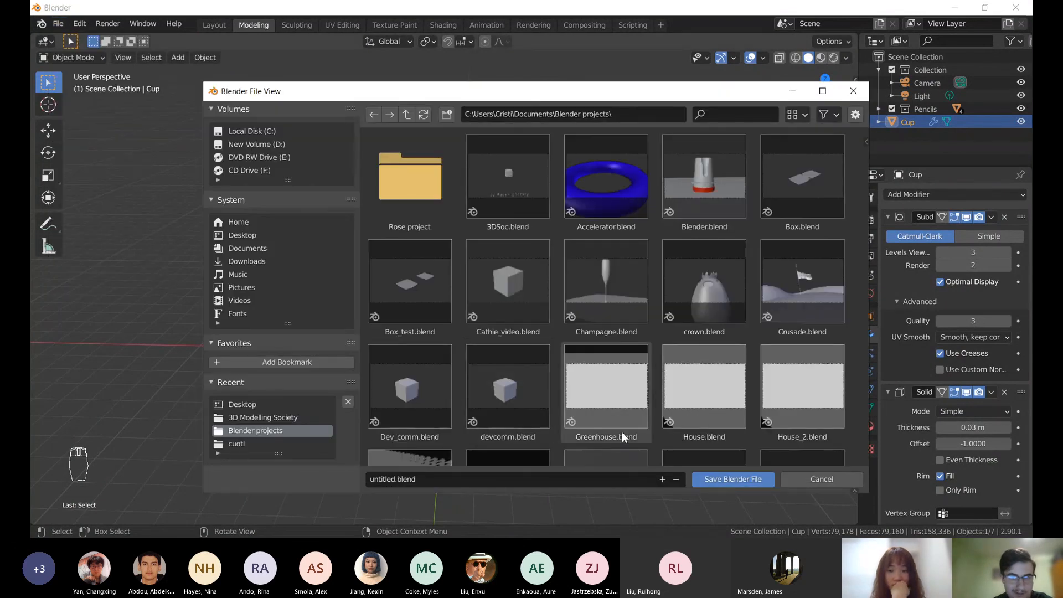
click(386, 480)
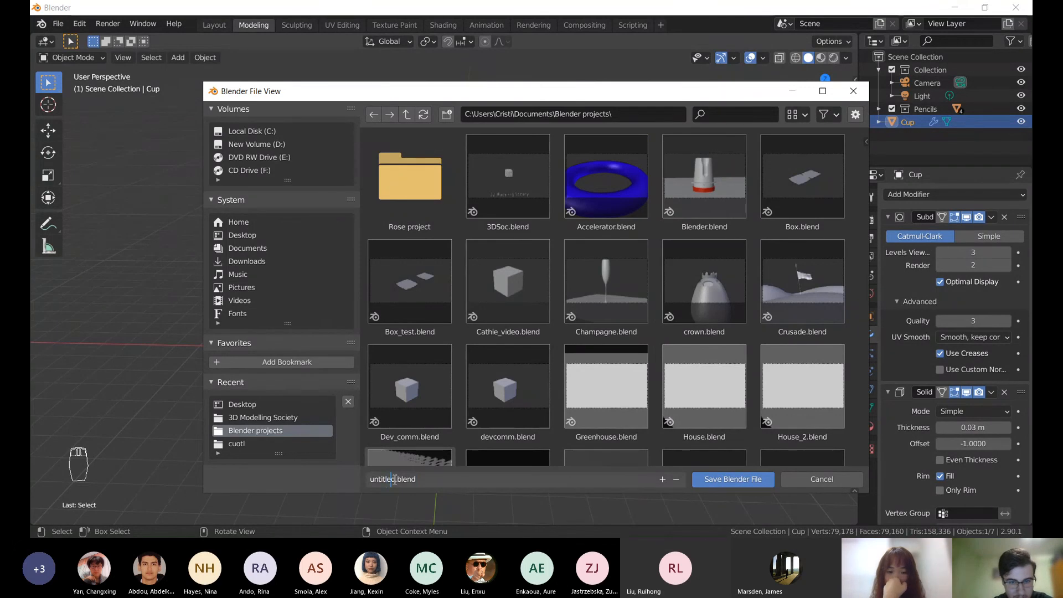
key(BackSpace)
key(BackSpace)
key(BackSpace)
key(BackSpace)
key(BackSpace)
key(BackSpace)
key(BackSpace)
key(Delete)
text(Tuto)
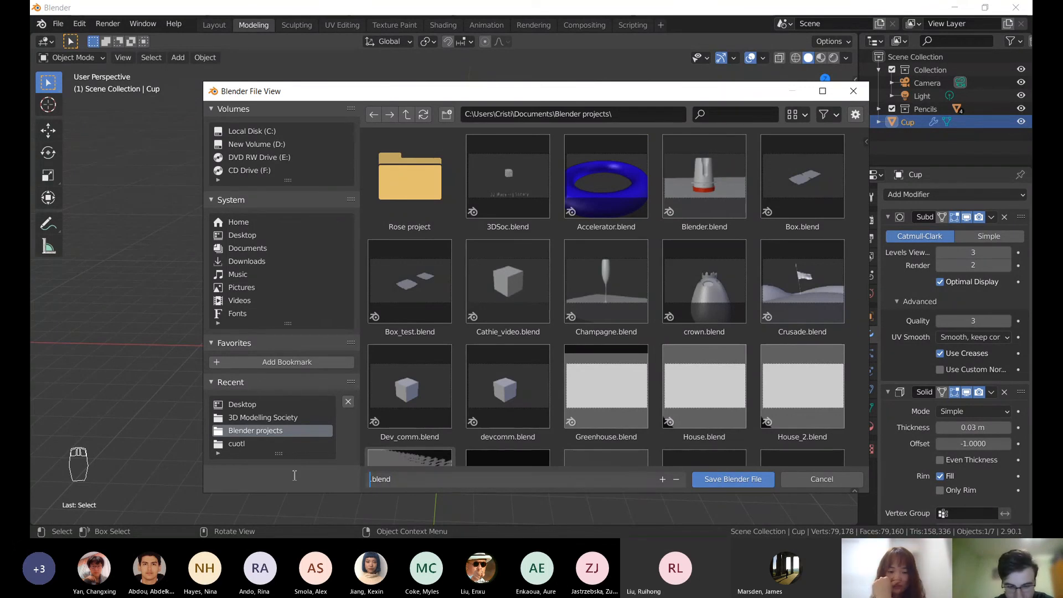
text(rial)
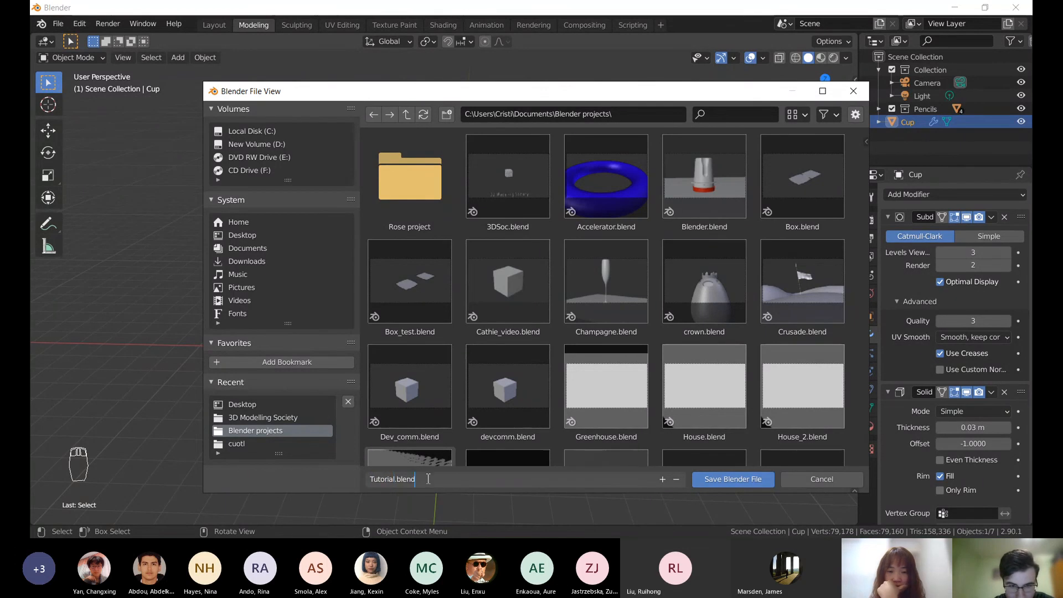
double_click(400, 480)
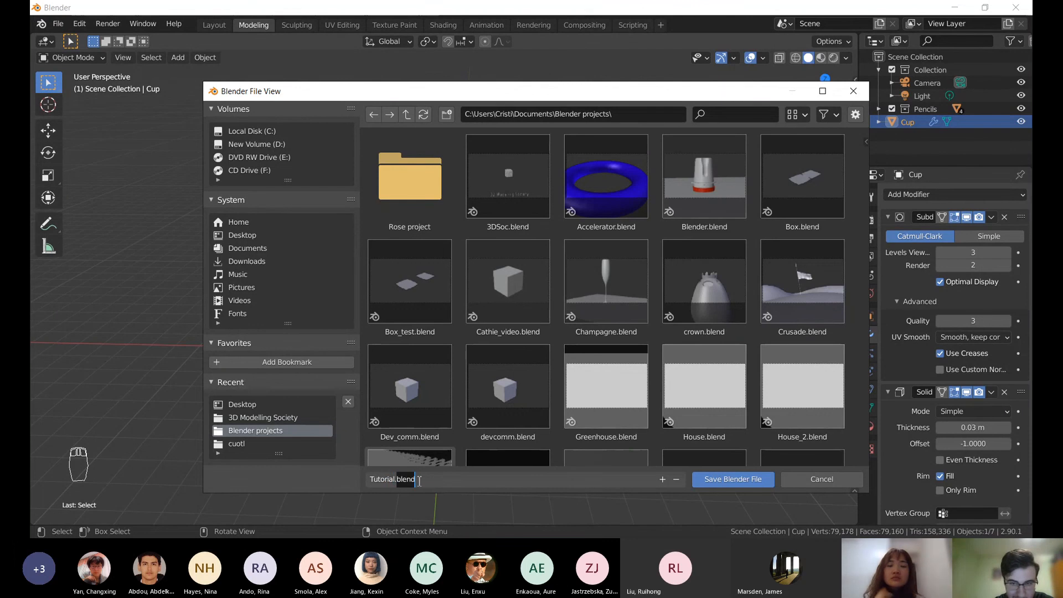
click(495, 485)
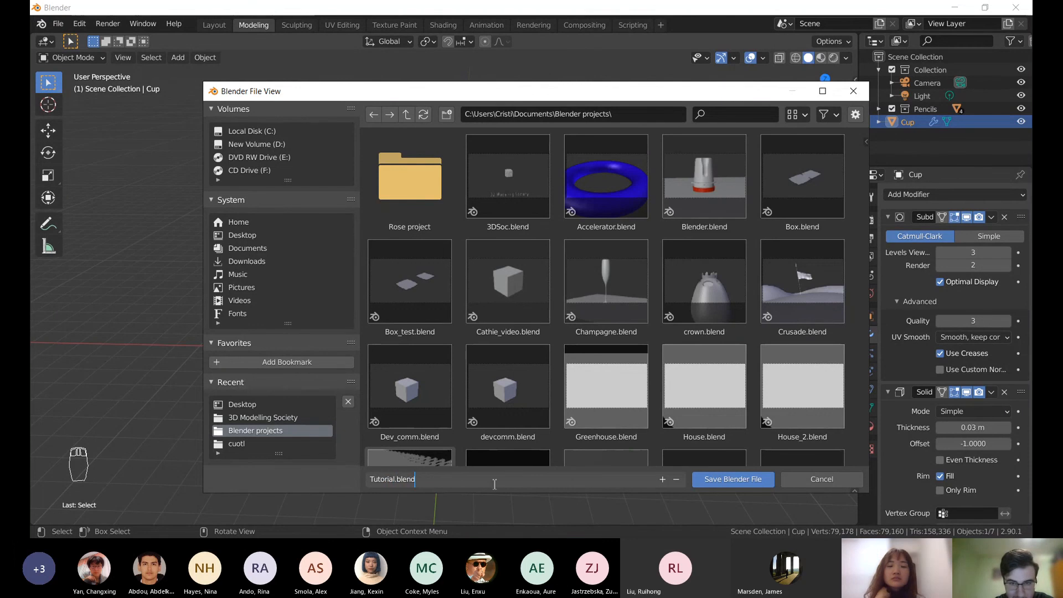
click(745, 476)
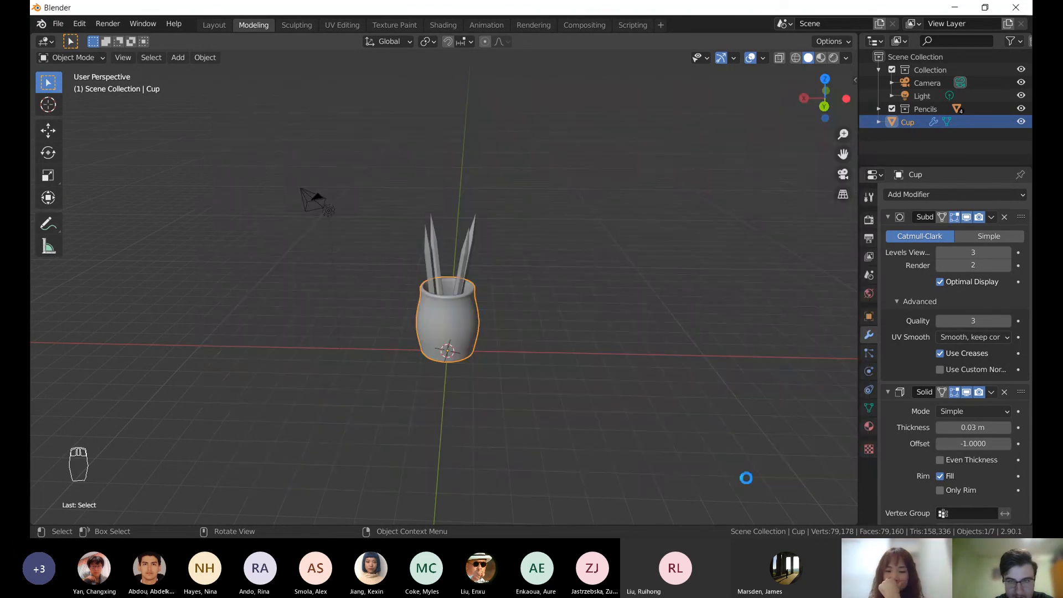
- Open the Preferences window for the application settings
middle_drag(484, 298, 551, 304)
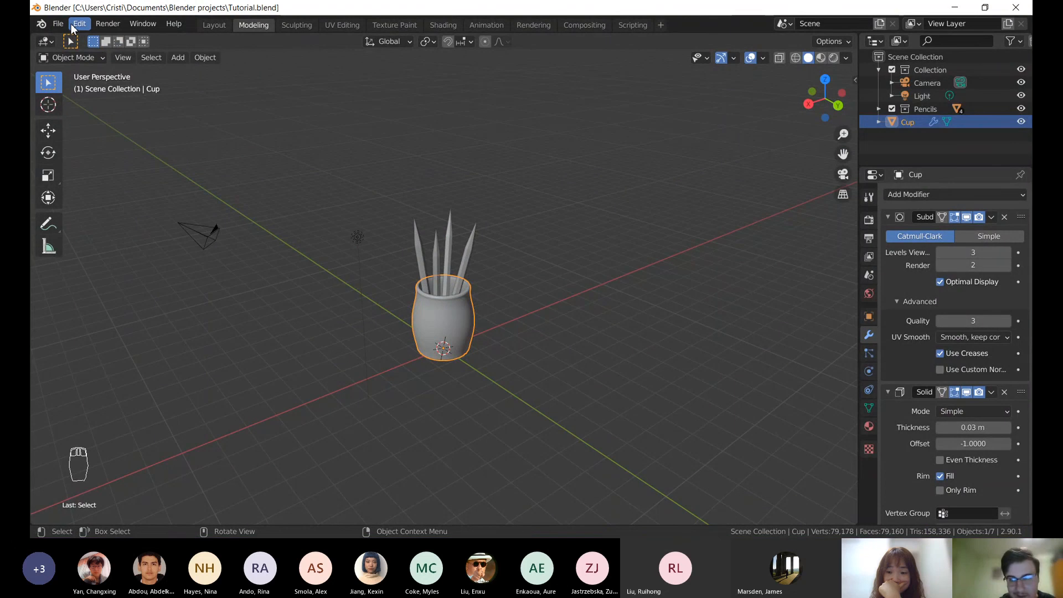
click(72, 26)
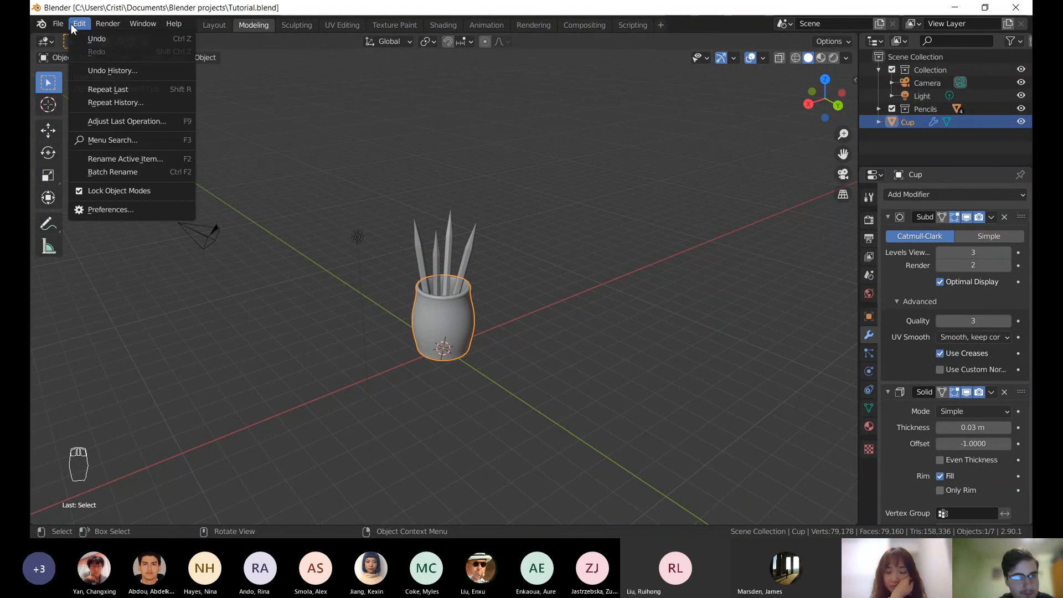
click(73, 25)
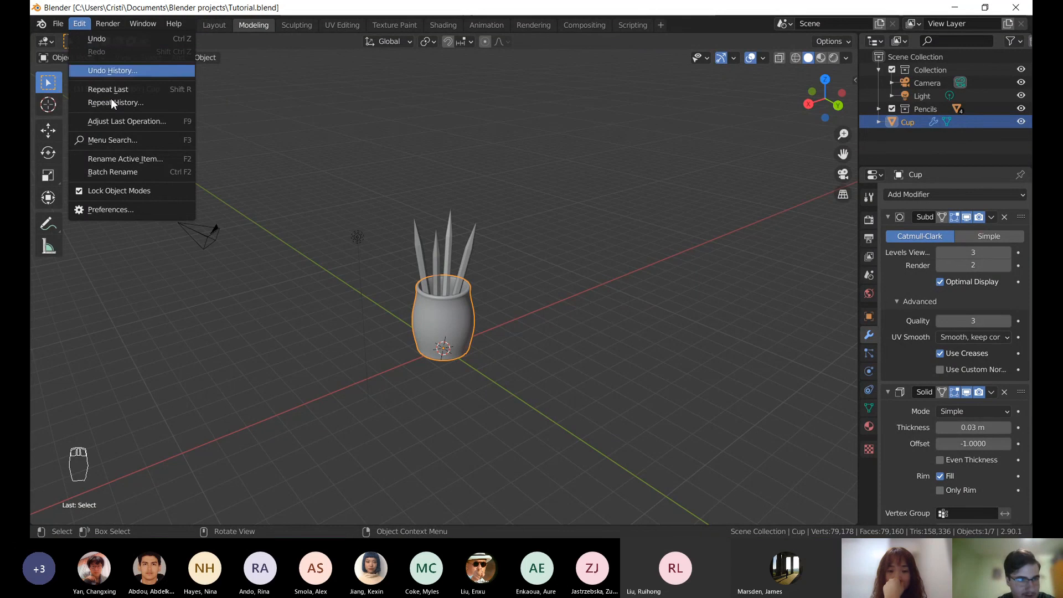
click(102, 210)
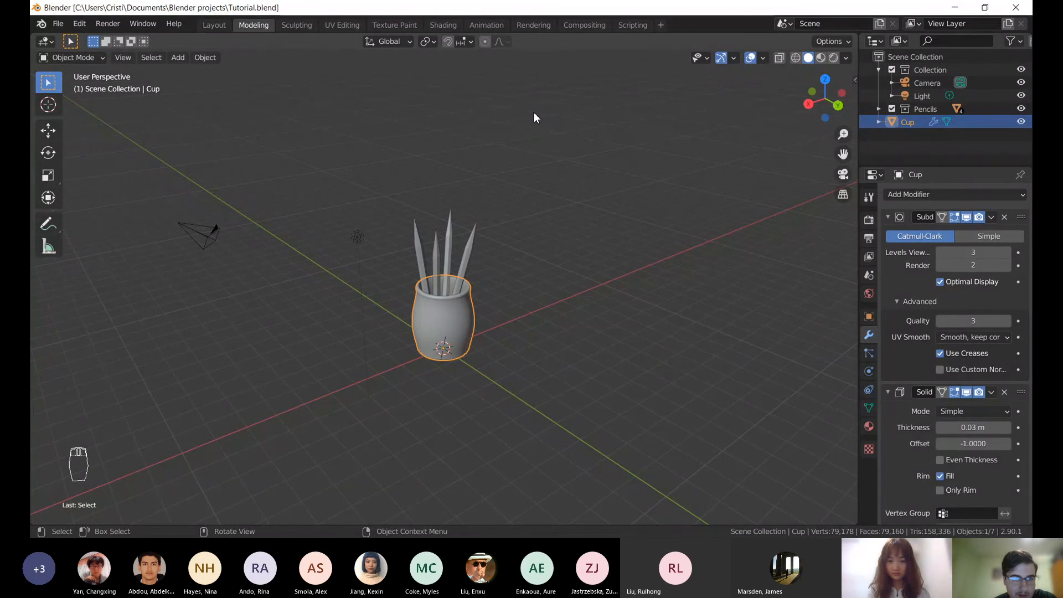
- Move the Cup object into the Pencils collection and hide that collection in the viewport
middle_drag(541, 169, 481, 183)
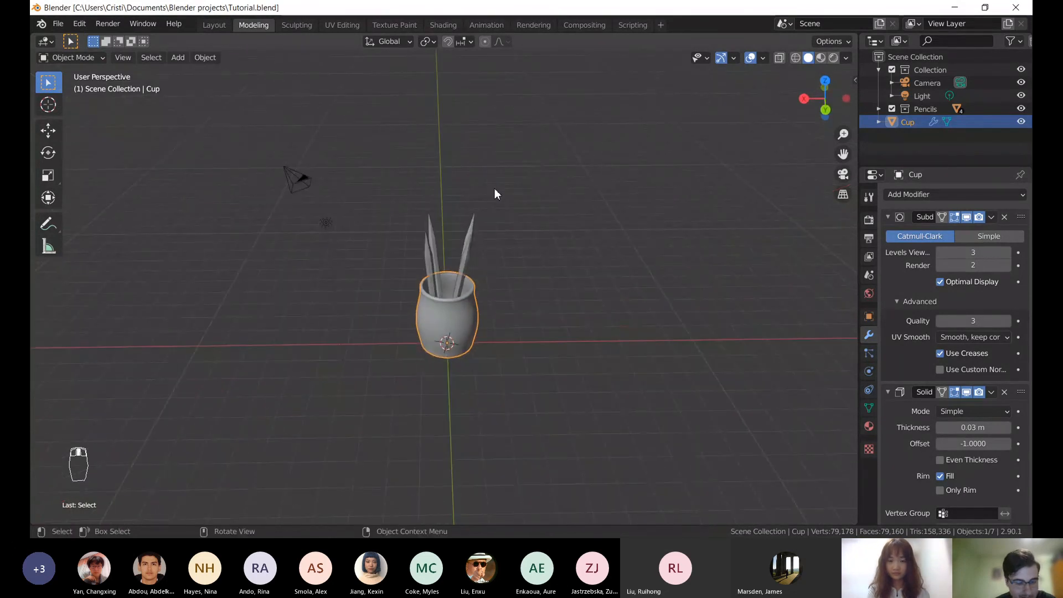
key(shift+a)
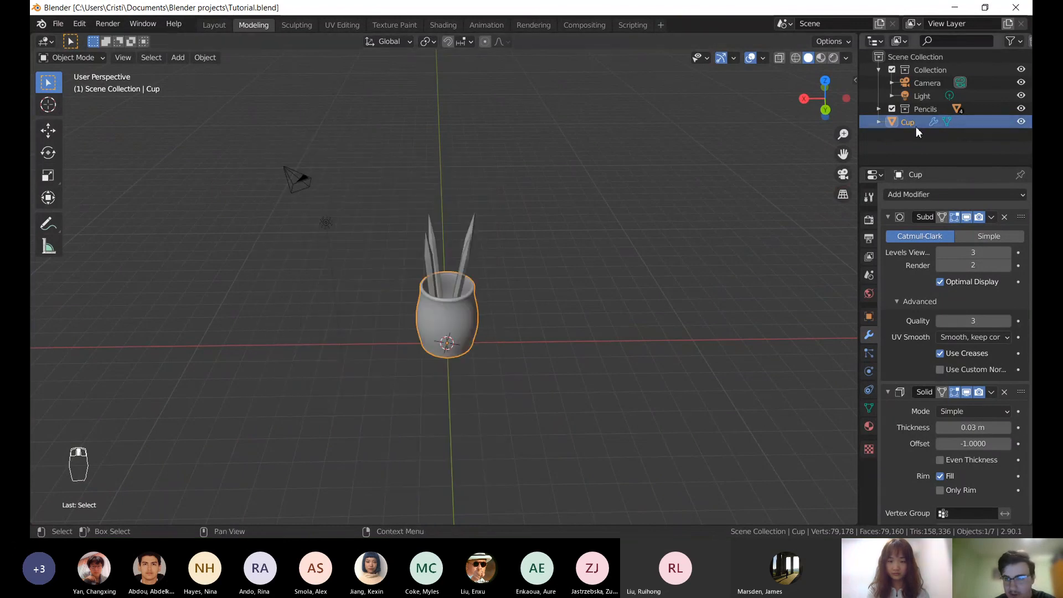
drag(916, 122, 928, 112)
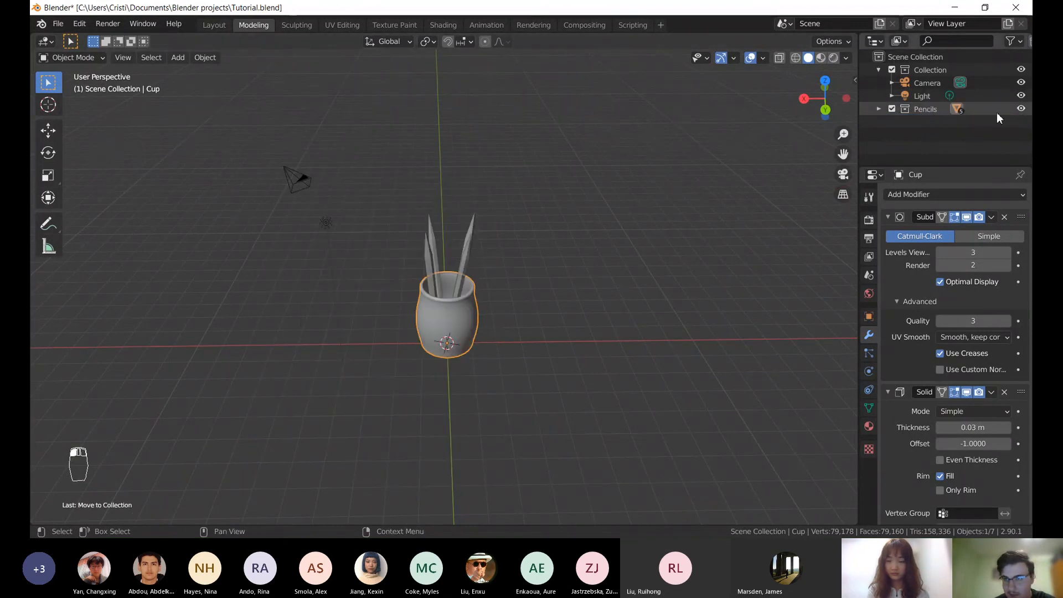
click(1021, 109)
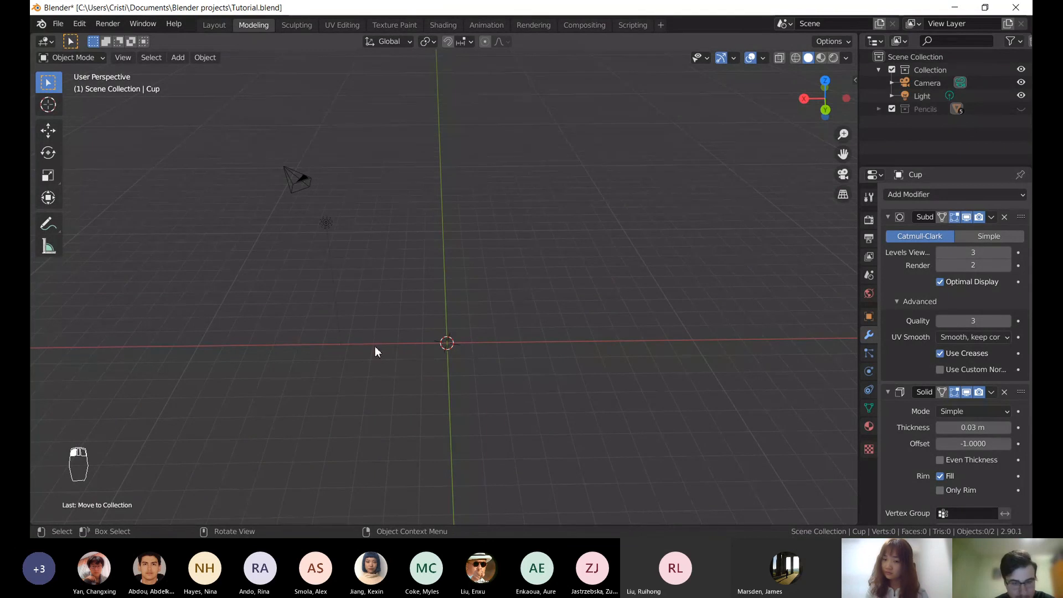
- Examine the Add Mesh entries among the add-ons in Preferences, and close the Preferences window
key(shift+a)
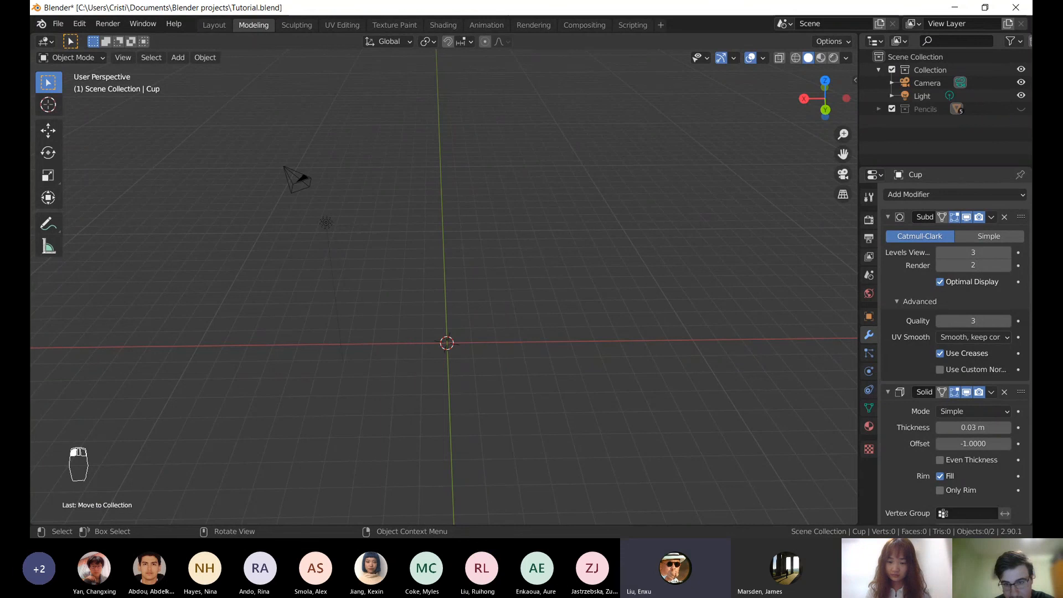
click(79, 24)
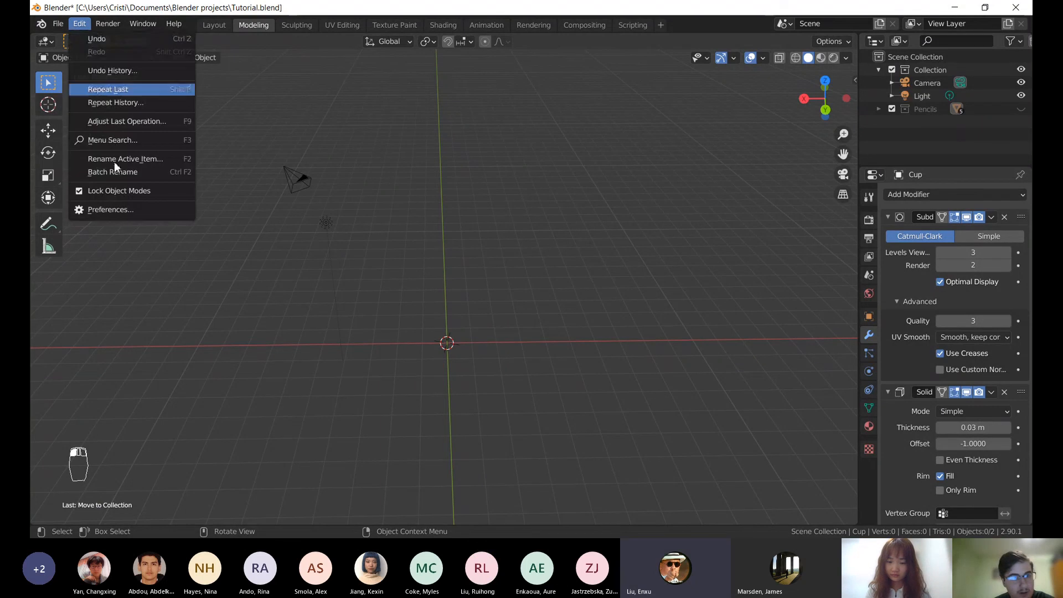
click(112, 211)
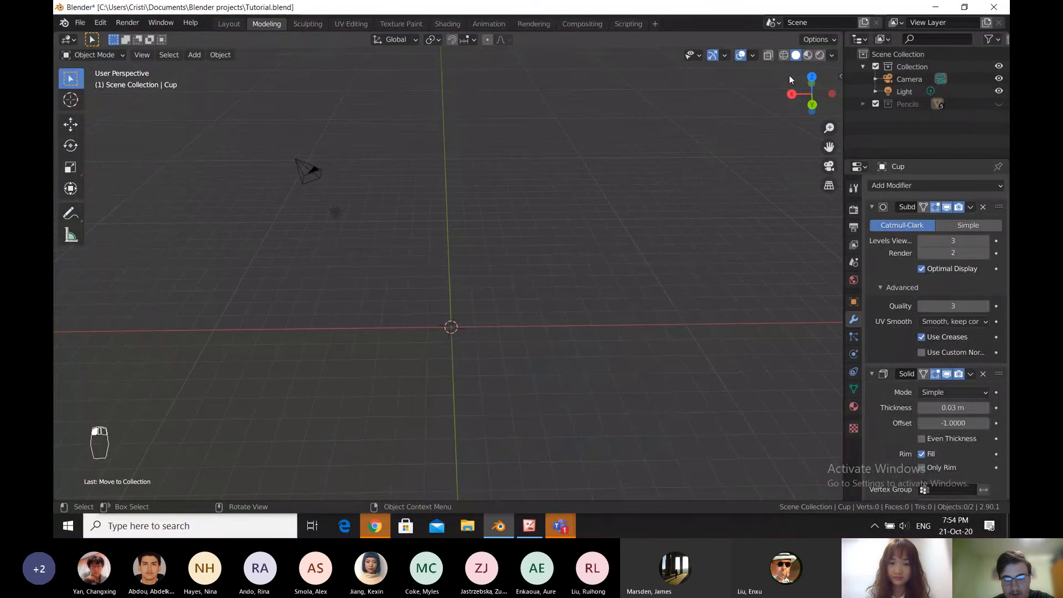
click(101, 23)
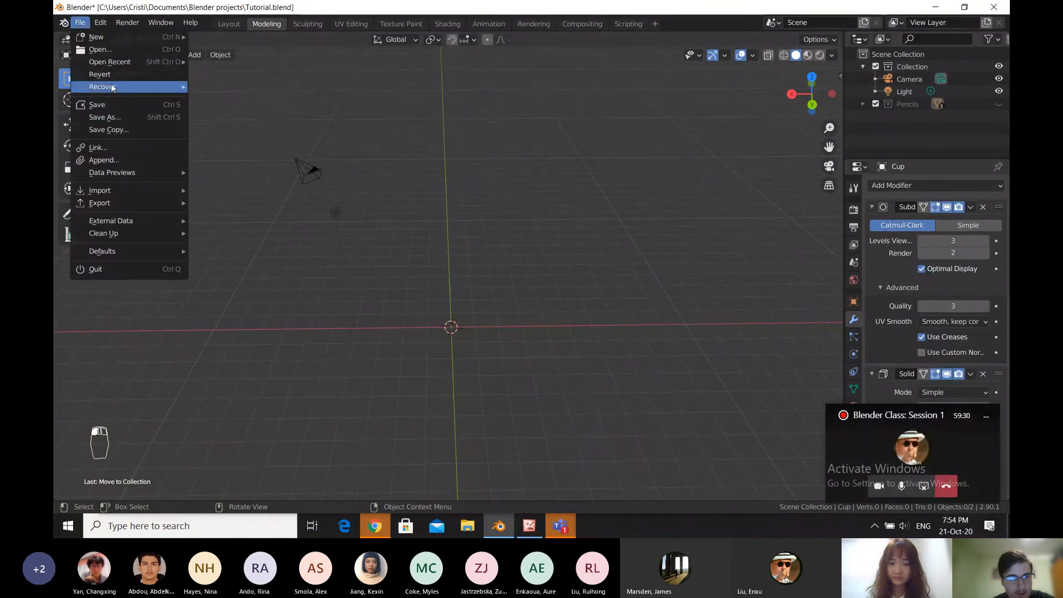
click(100, 23)
click(100, 22)
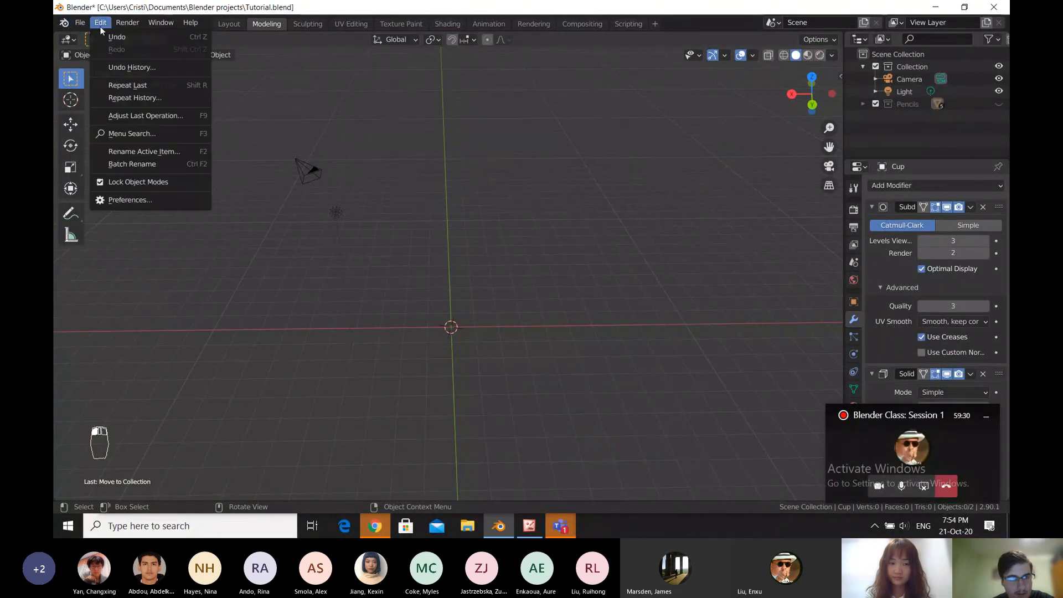
click(114, 201)
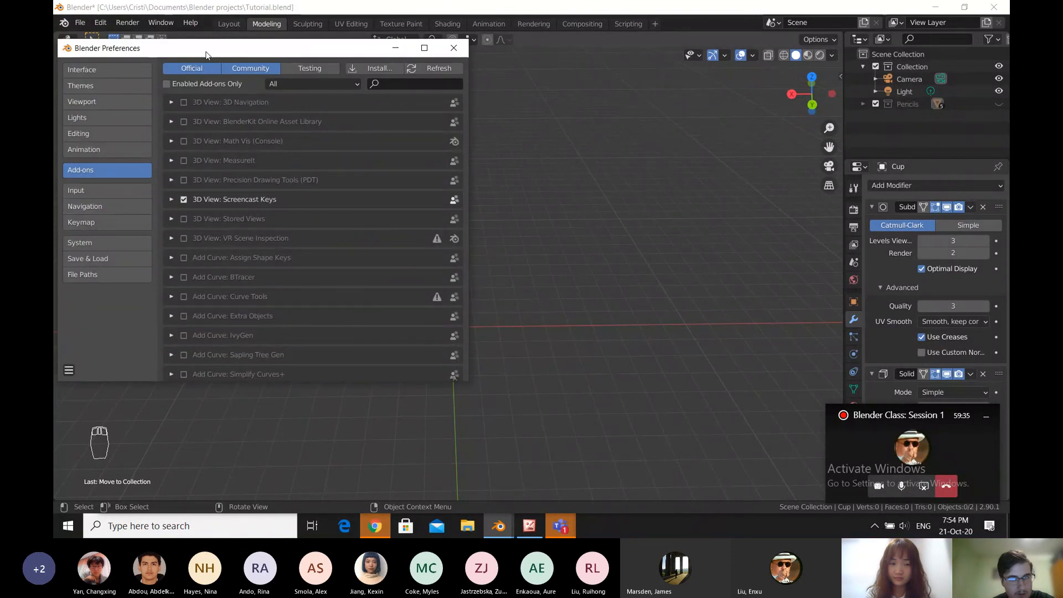
drag(206, 55, 298, 69)
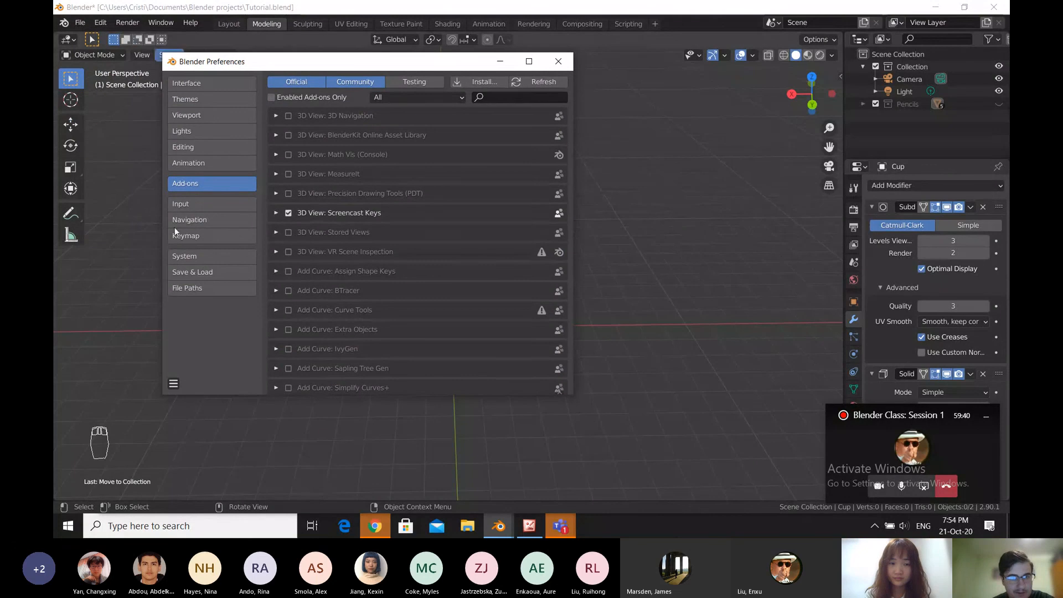
scroll(340, 155, down, 9)
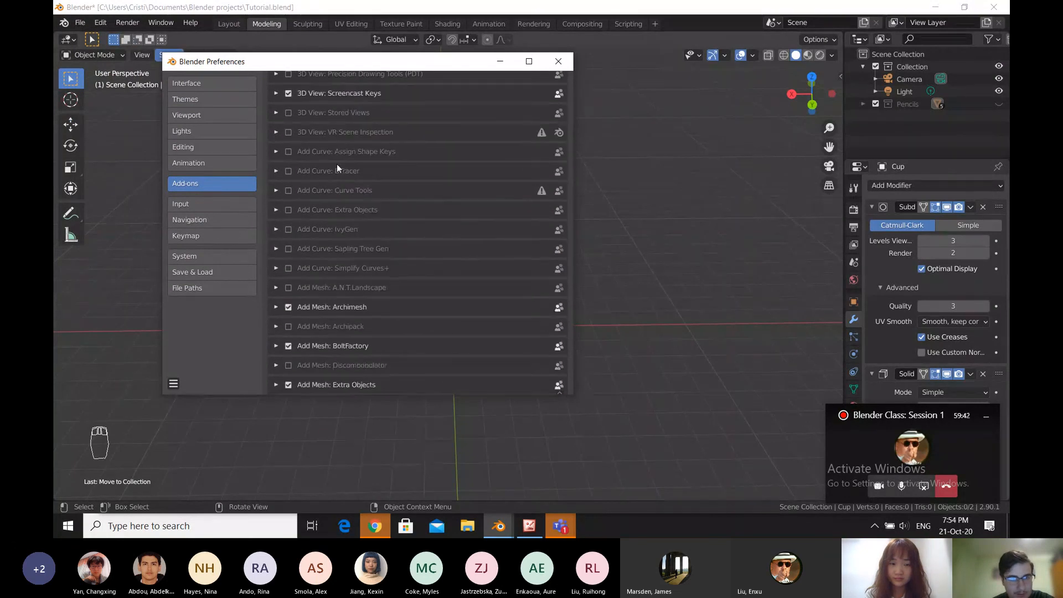
scroll(354, 176, down, 2)
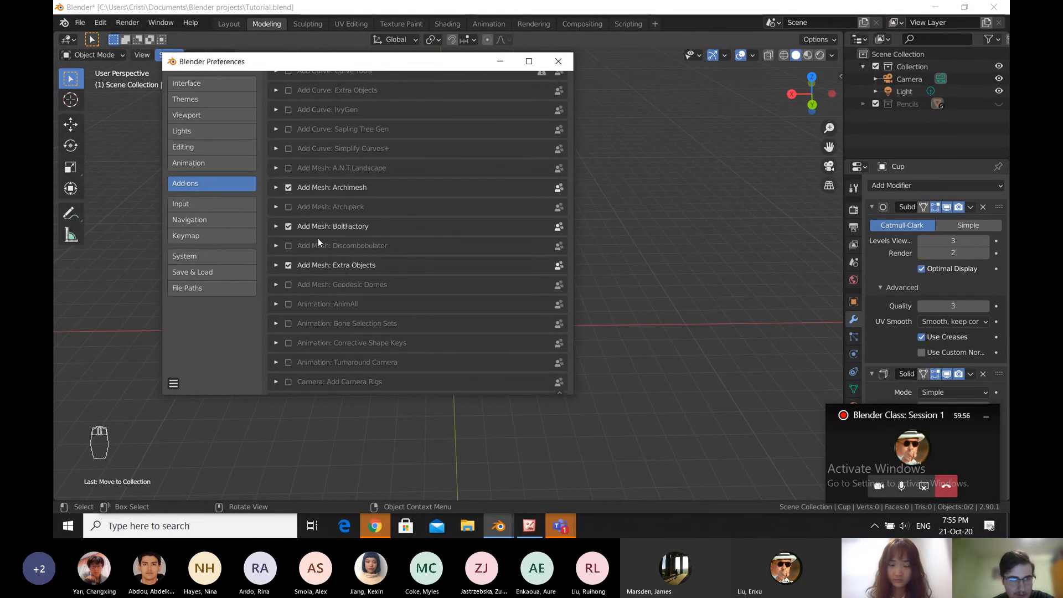
drag(416, 64, 454, 87)
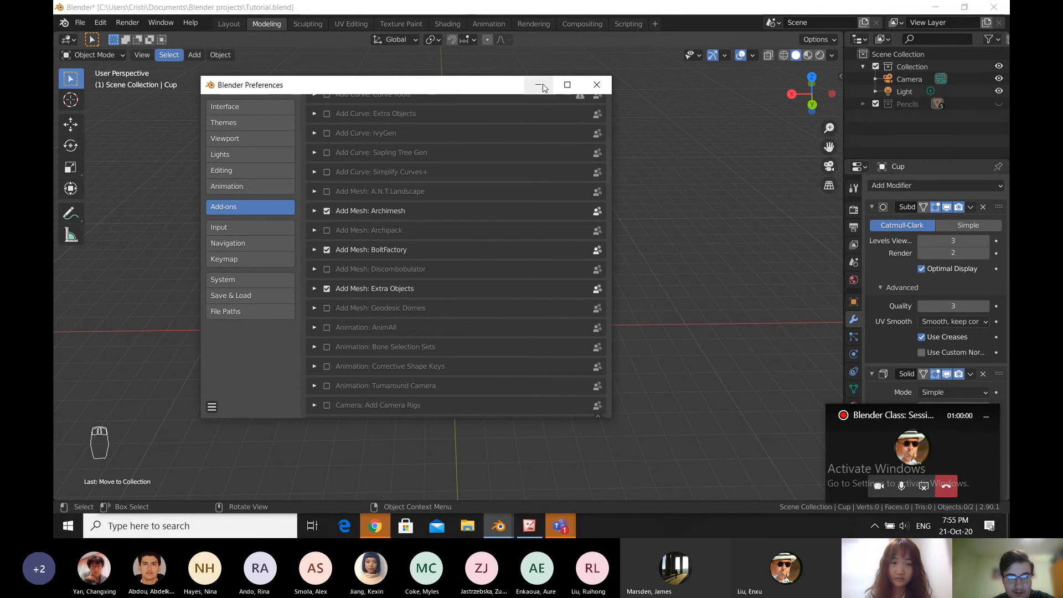
click(597, 85)
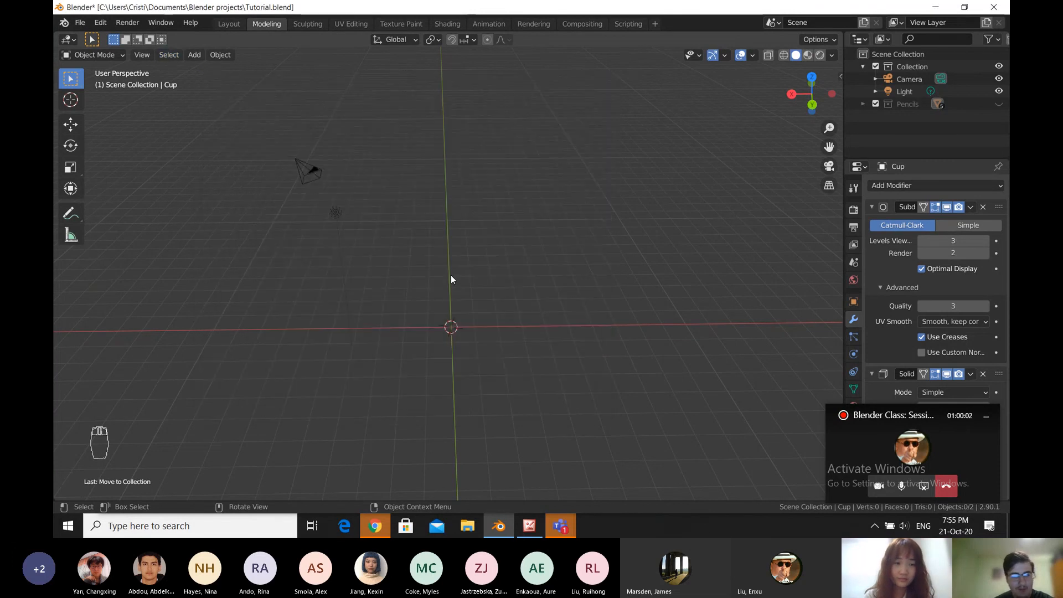
- Add a Gear mesh from the extra objects to the empty scene
middle_drag(445, 274, 470, 307)
key(shift+a)
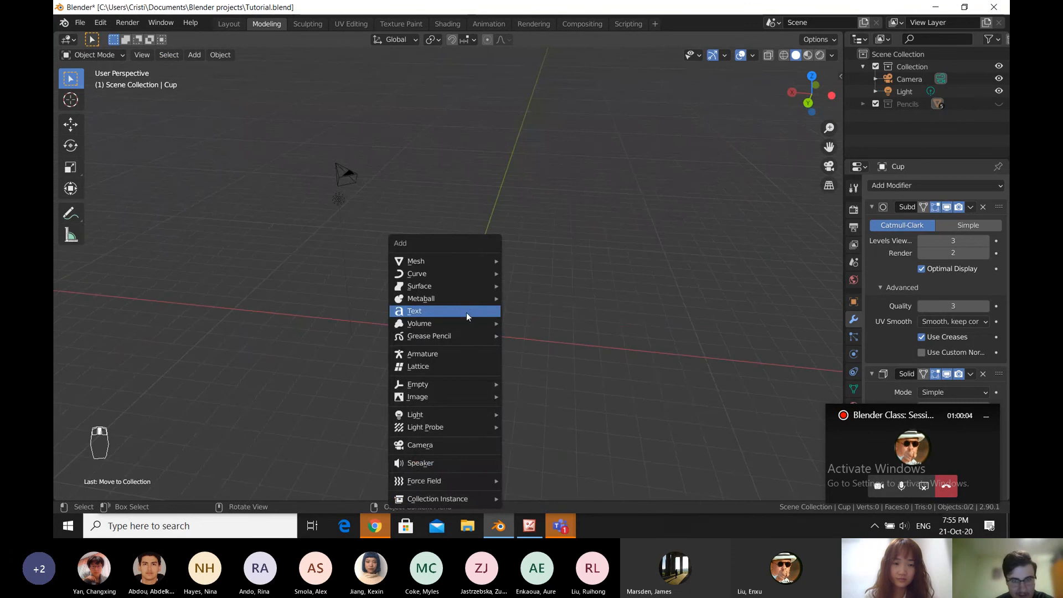
scroll(448, 431, down, 11)
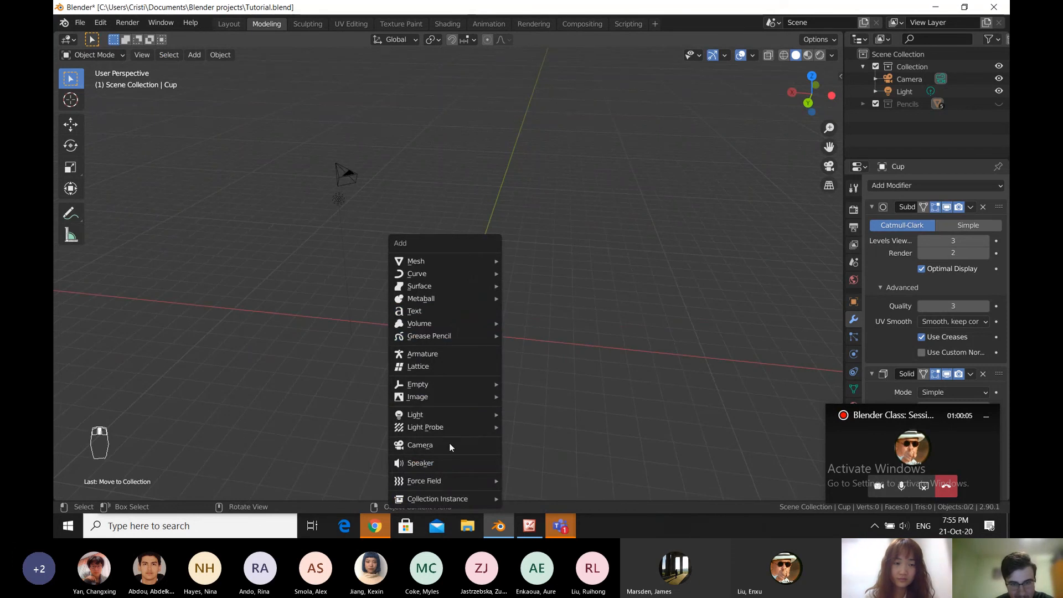
scroll(440, 482, down, 2)
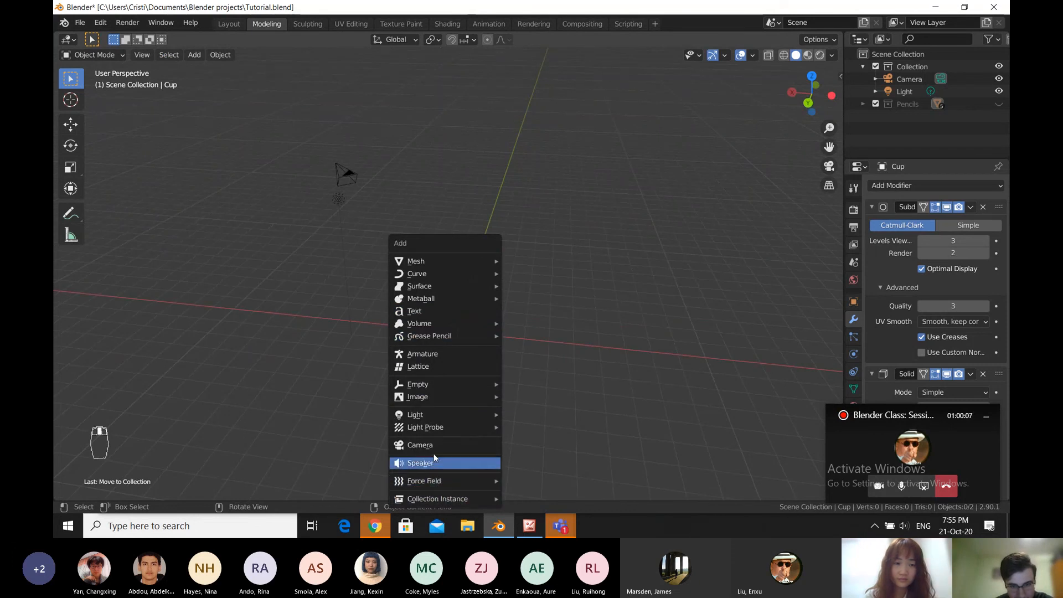
mouse_move(428, 259)
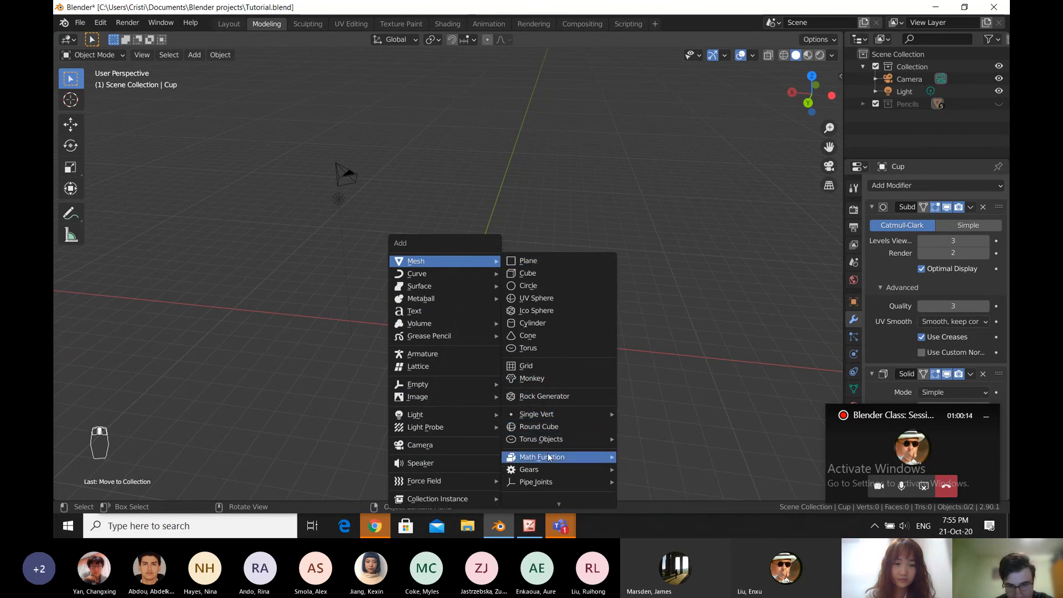
mouse_move(541, 469)
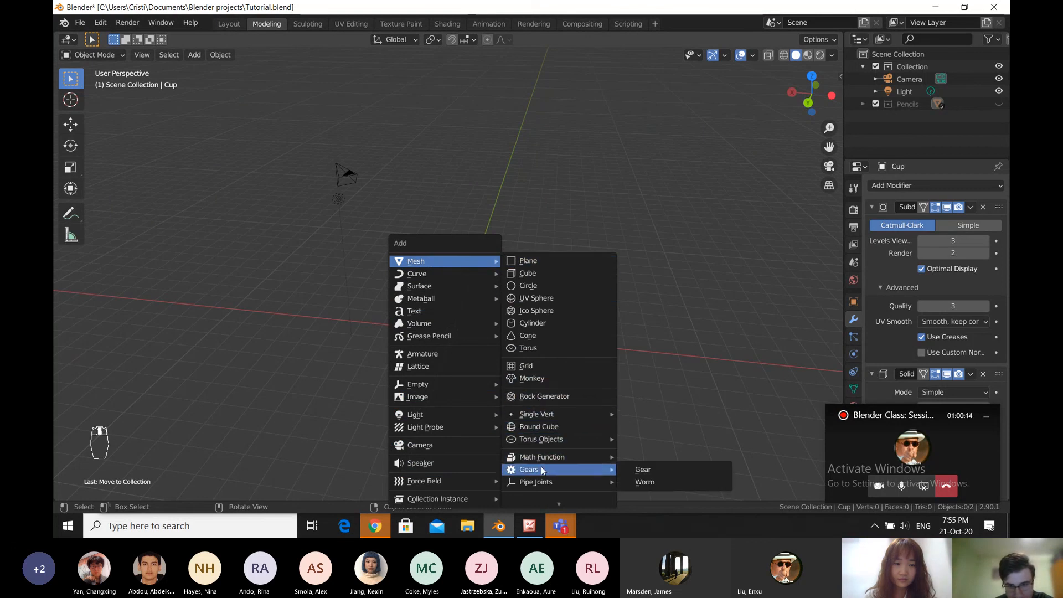
click(644, 470)
- Try to scale the gear up uniformly
middle_drag(482, 352, 505, 389)
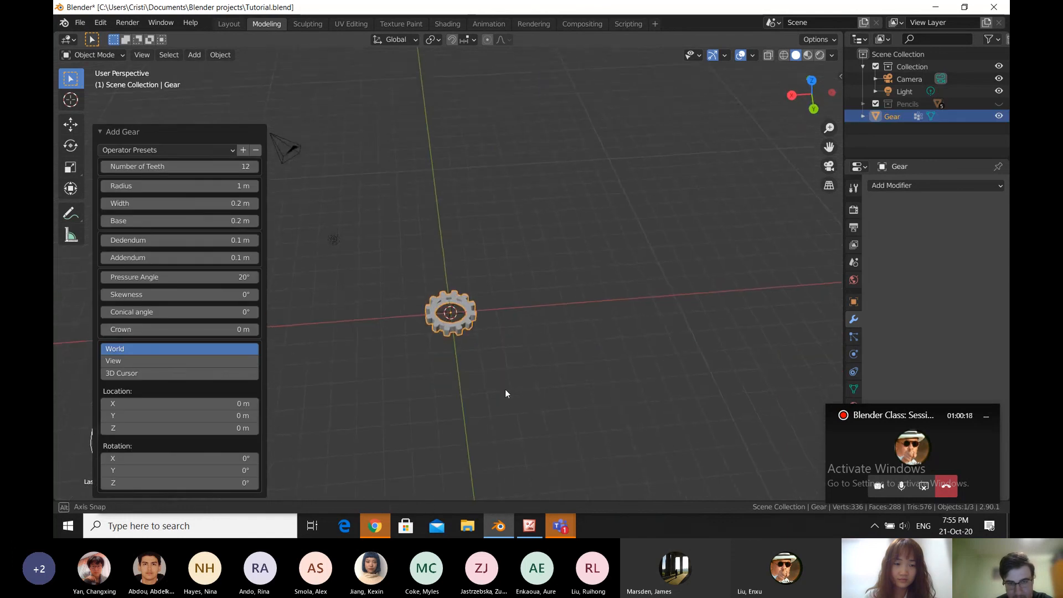
scroll(505, 389, up, 5)
key(s)
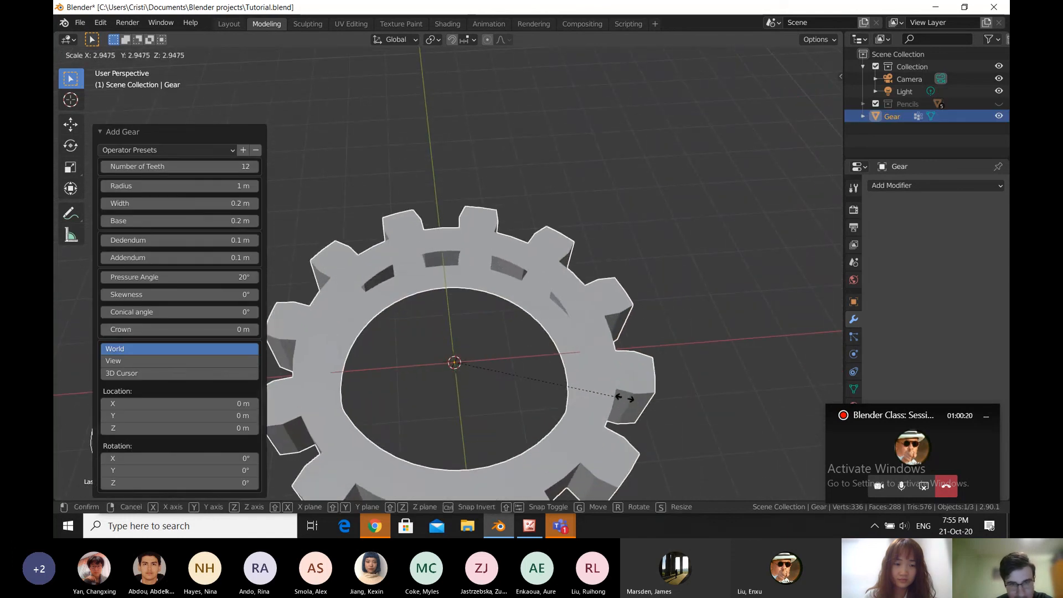
right_click(551, 381)
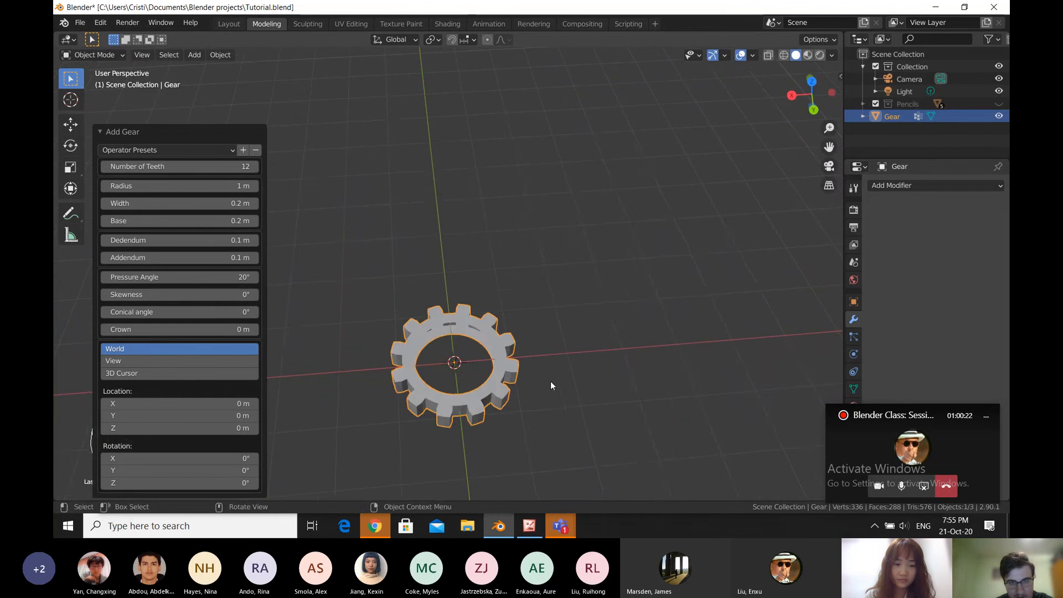
- Set the gear's number of teeth to 13 and its width to 0.64 m
middle_drag(550, 381, 517, 350)
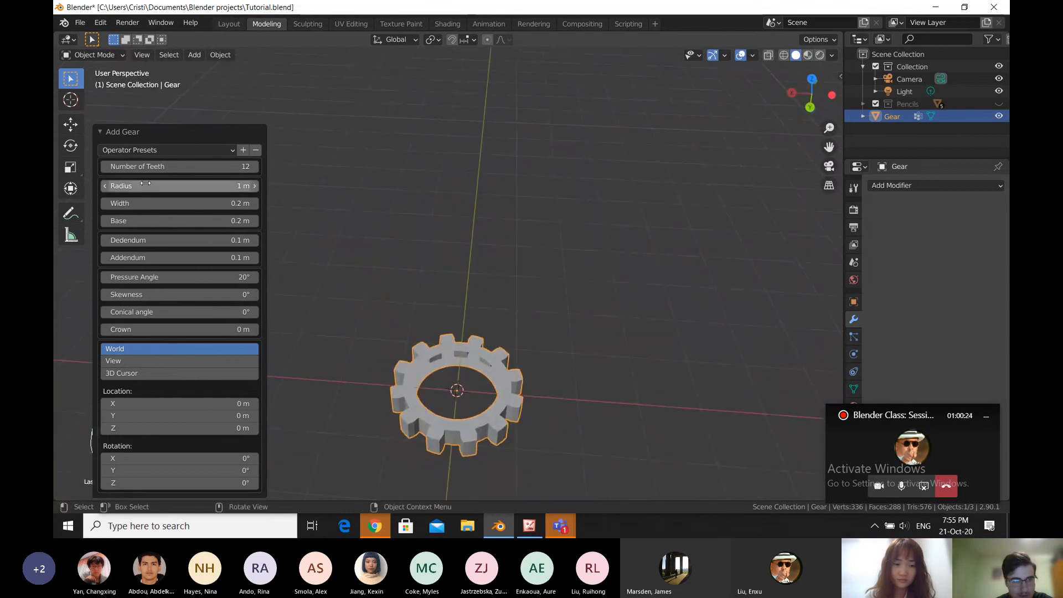
mouse_move(167, 166)
mouse_down()
mouse_move(254, 166)
mouse_move(173, 166)
mouse_up()
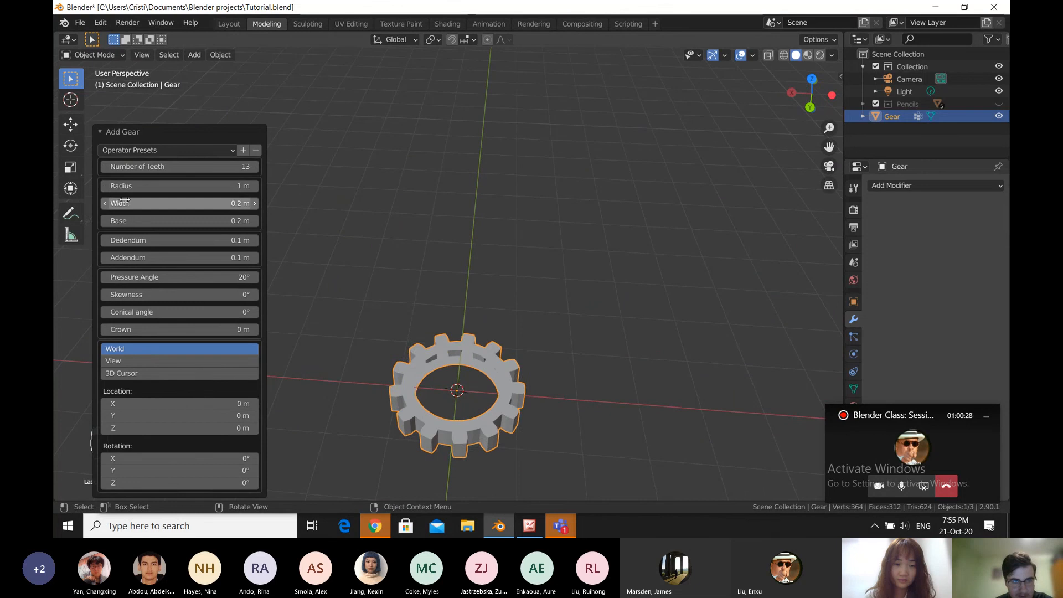
drag(166, 203, 226, 203)
middle_drag(553, 413, 492, 398)
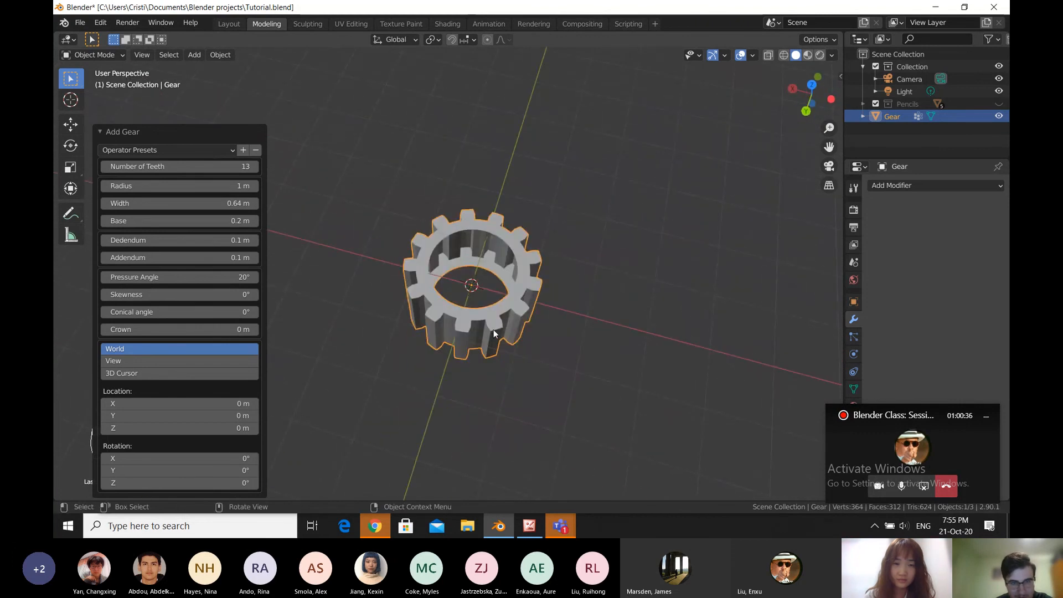
- Delete the gear and add a rock mesh with the Rock Generator
key(x)
key(x)
key(shift+a)
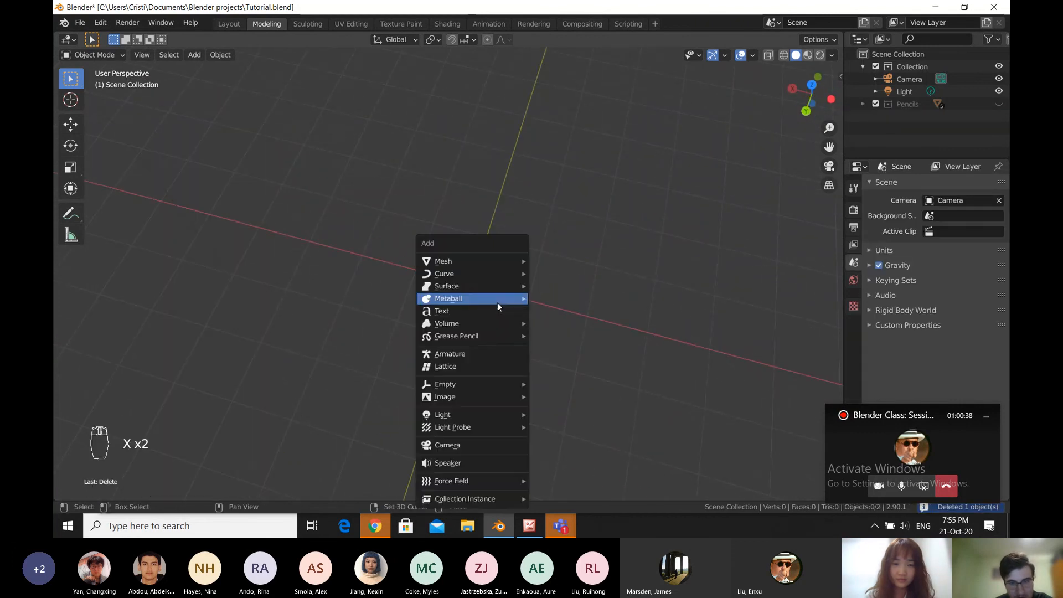
mouse_move(470, 261)
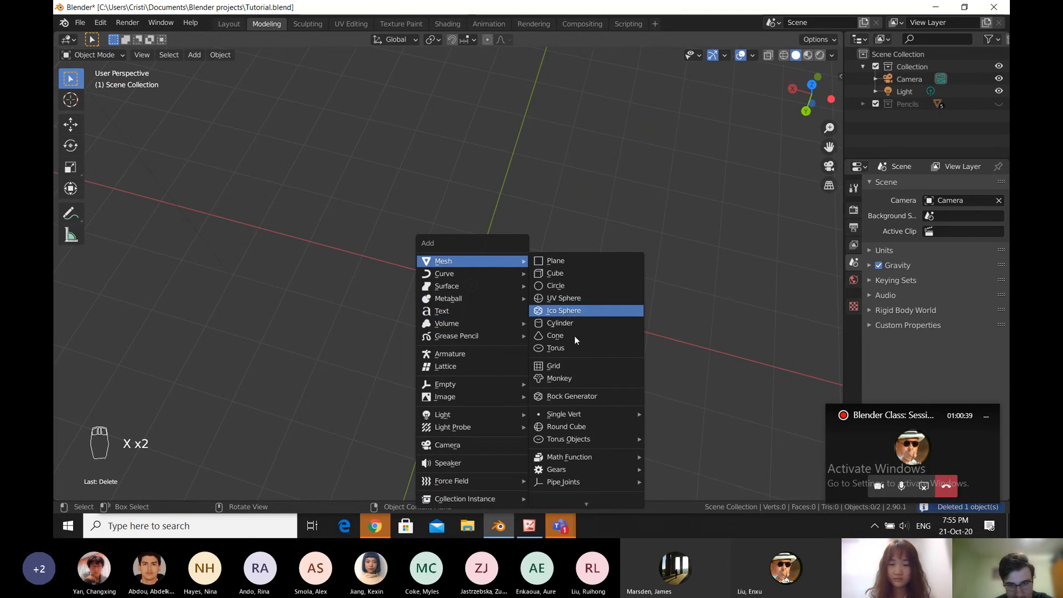
click(566, 396)
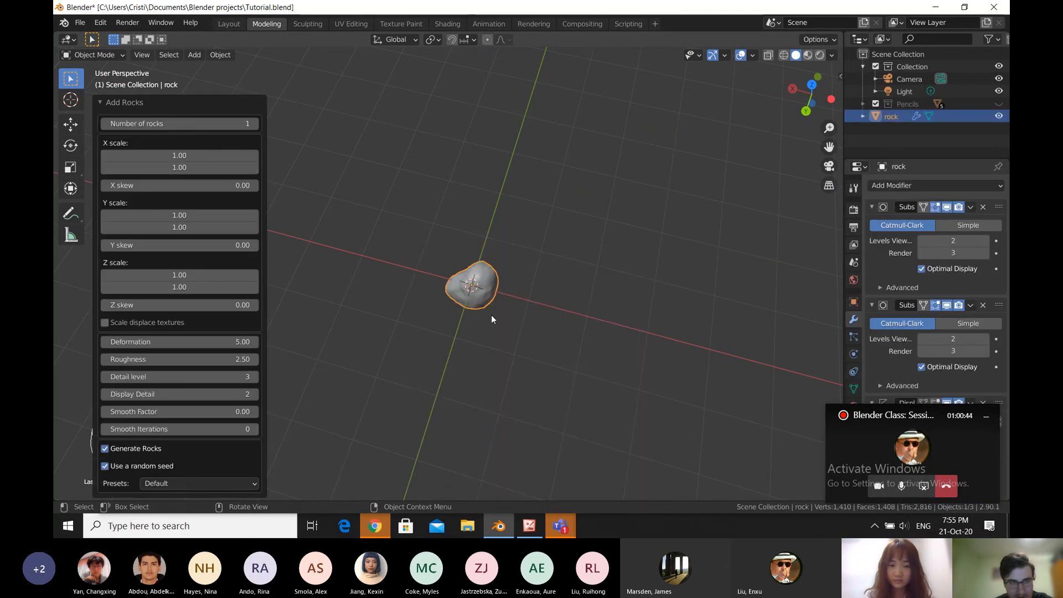
- Set the rock's X scale range to 1.82 and 2.39
middle_drag(491, 315, 533, 270)
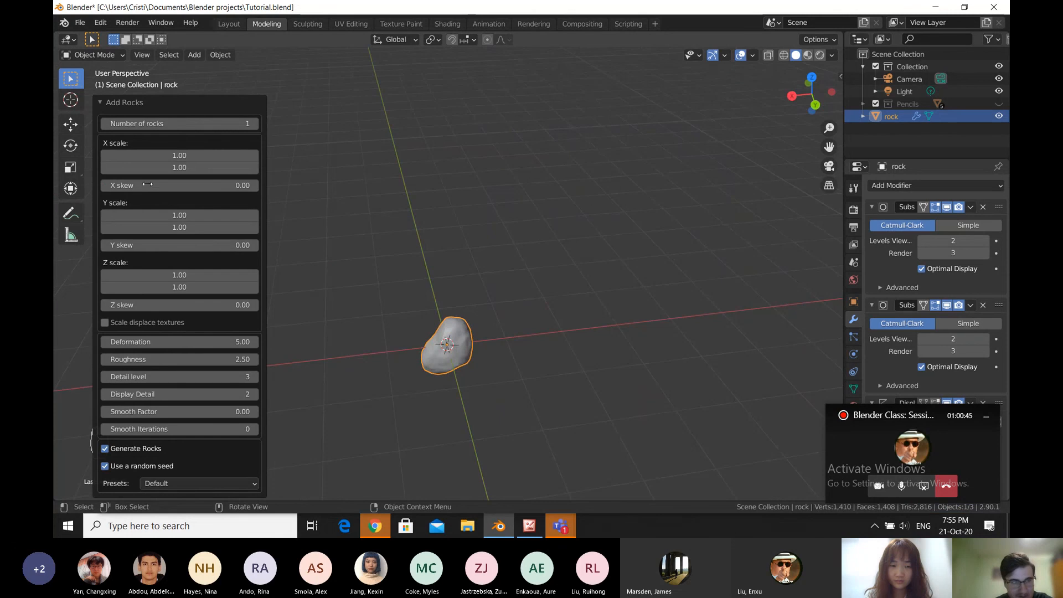
drag(166, 155, 213, 155)
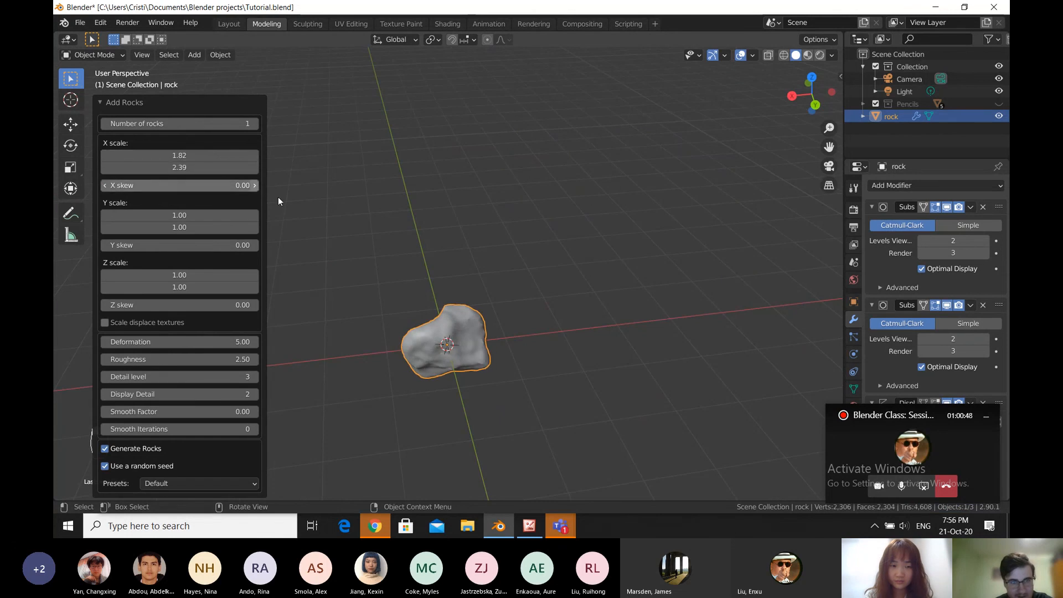
- Delete the rock and add a brilliant-cut diamond mesh at the world origin
key(x)
click(464, 367)
key(shift+a)
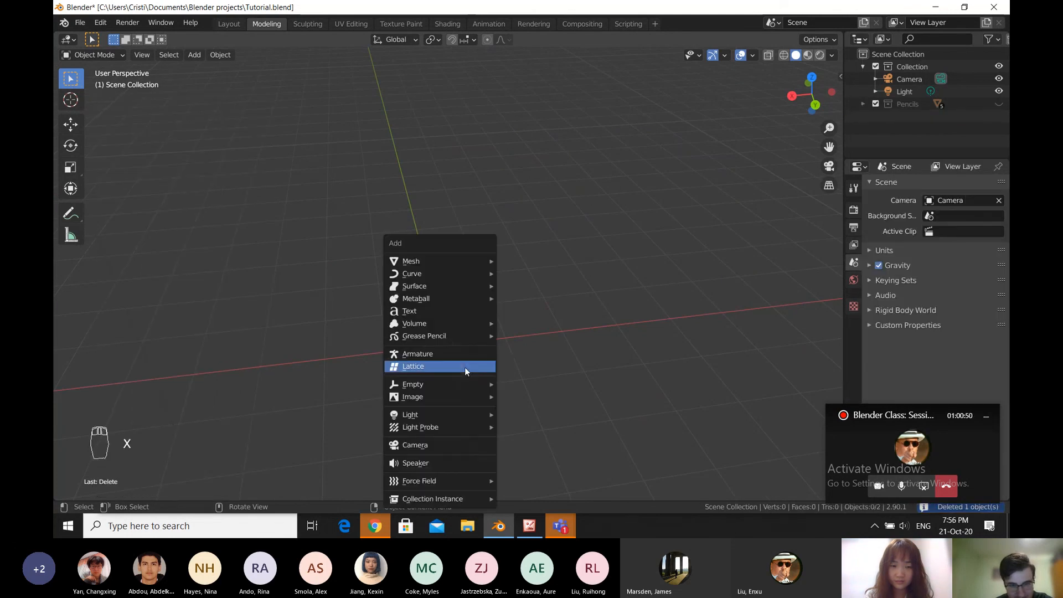
mouse_move(443, 261)
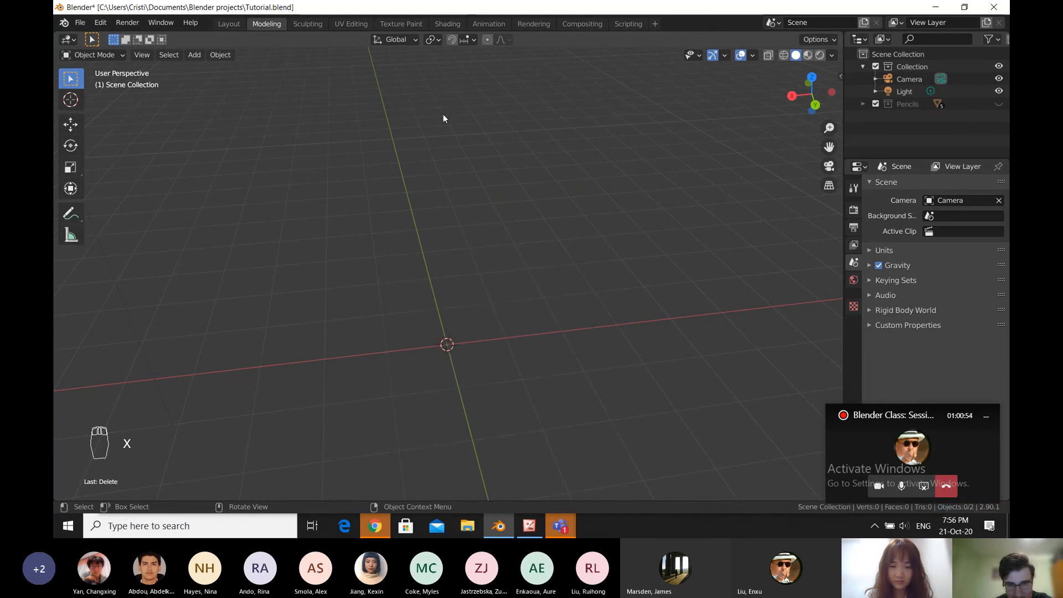
key(shift+a)
mouse_move(443, 110)
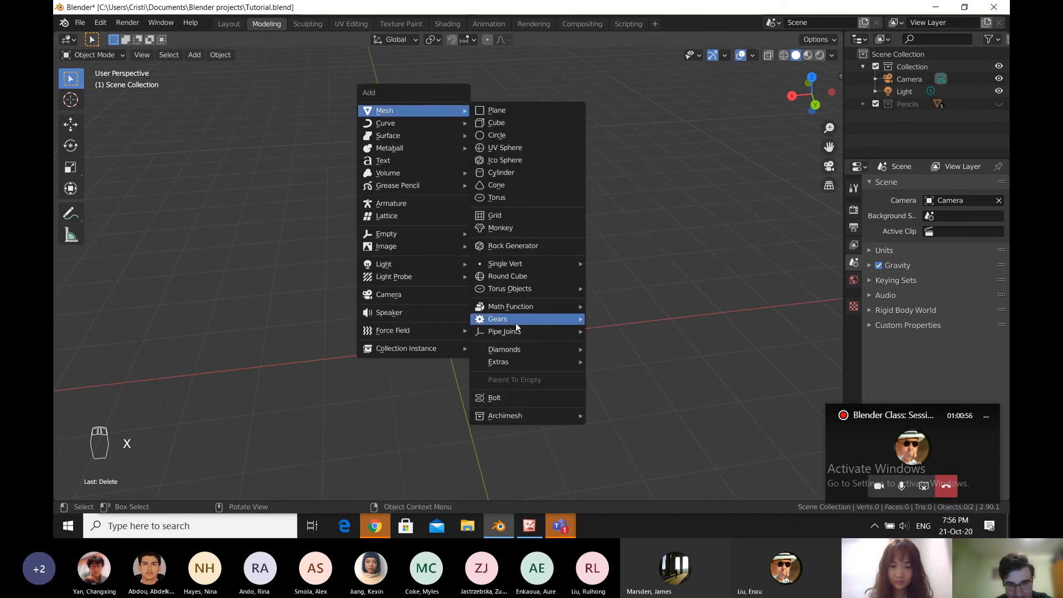
mouse_move(507, 349)
click(619, 351)
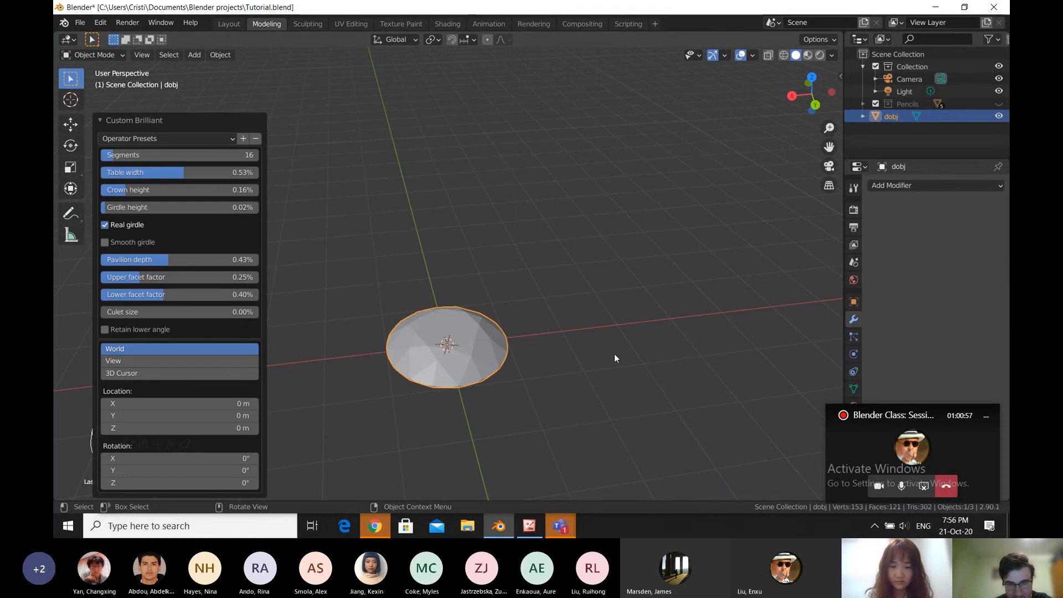
- Set the diamond's segments to 13, pavilion depth to 0.51% and upper facet factor to 0.33%
middle_drag(513, 361, 534, 351)
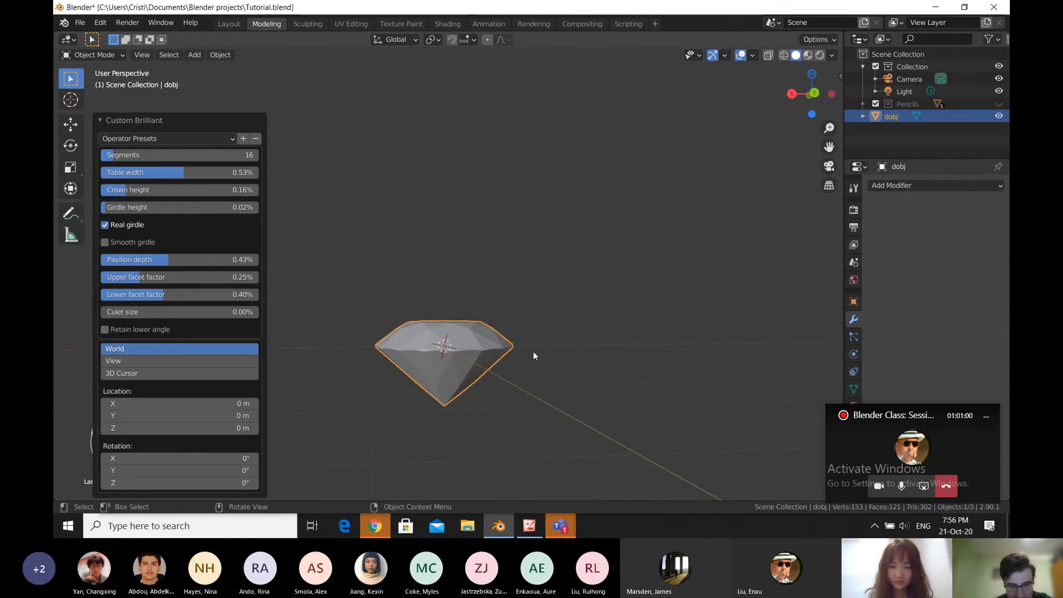
key(s)
key(Escape)
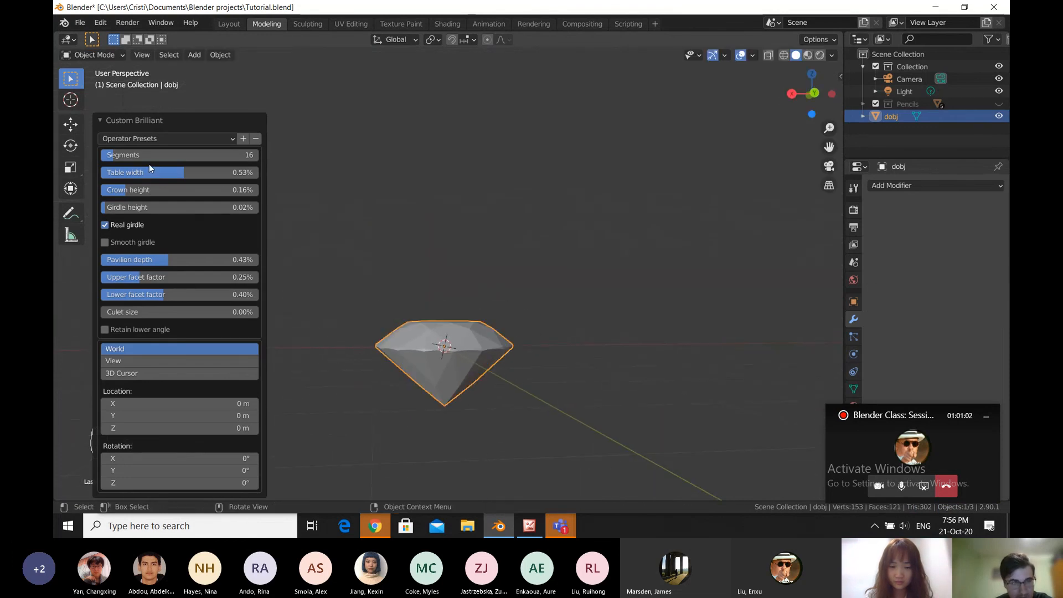
mouse_move(119, 156)
mouse_down()
mouse_move(153, 156)
mouse_move(113, 156)
mouse_up()
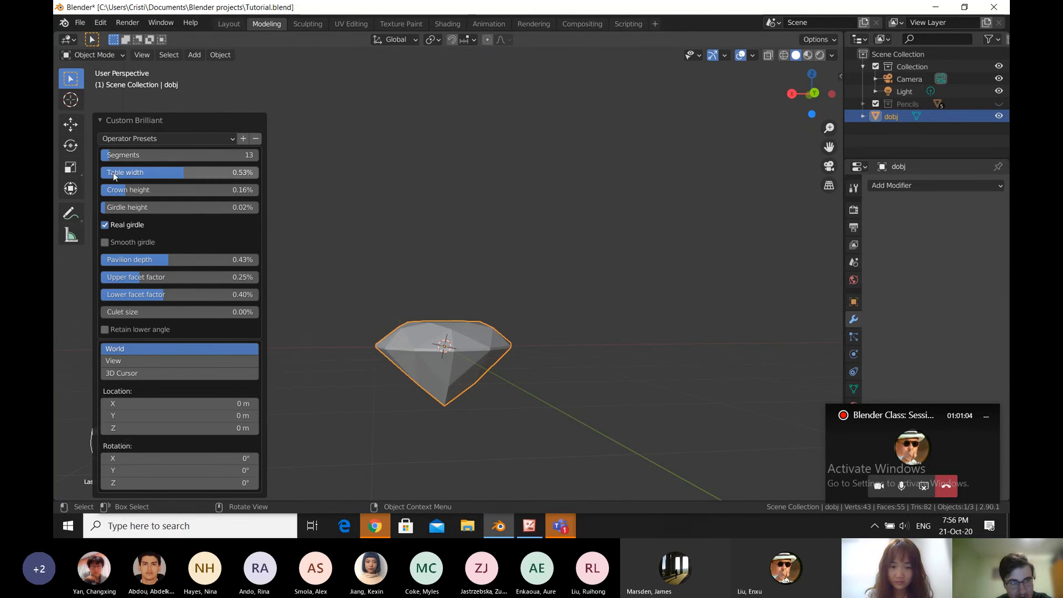
mouse_move(149, 260)
mouse_down()
mouse_move(183, 260)
mouse_move(163, 260)
mouse_move(160, 278)
mouse_up()
middle_drag(359, 281, 473, 319)
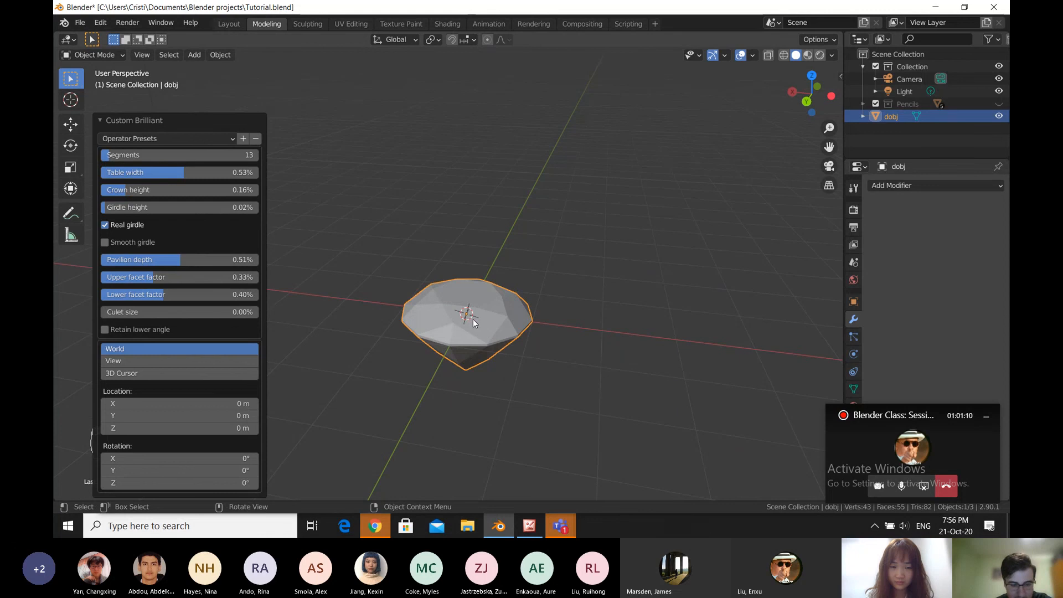
- Delete the diamond and add a torus knot mesh
key(x)
click(473, 319)
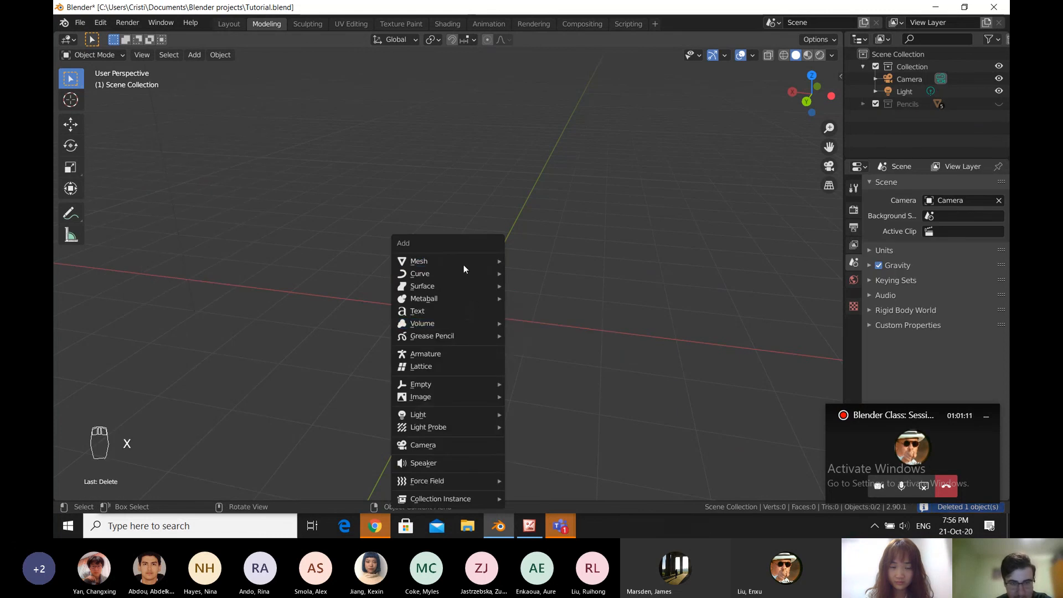
key(shift+a)
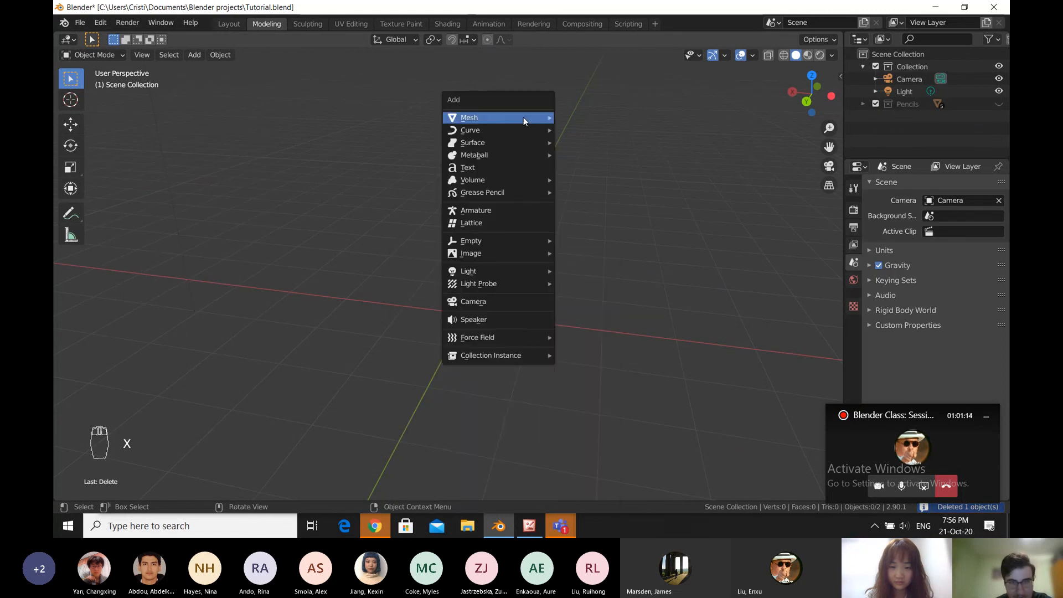
mouse_move(523, 117)
mouse_move(596, 298)
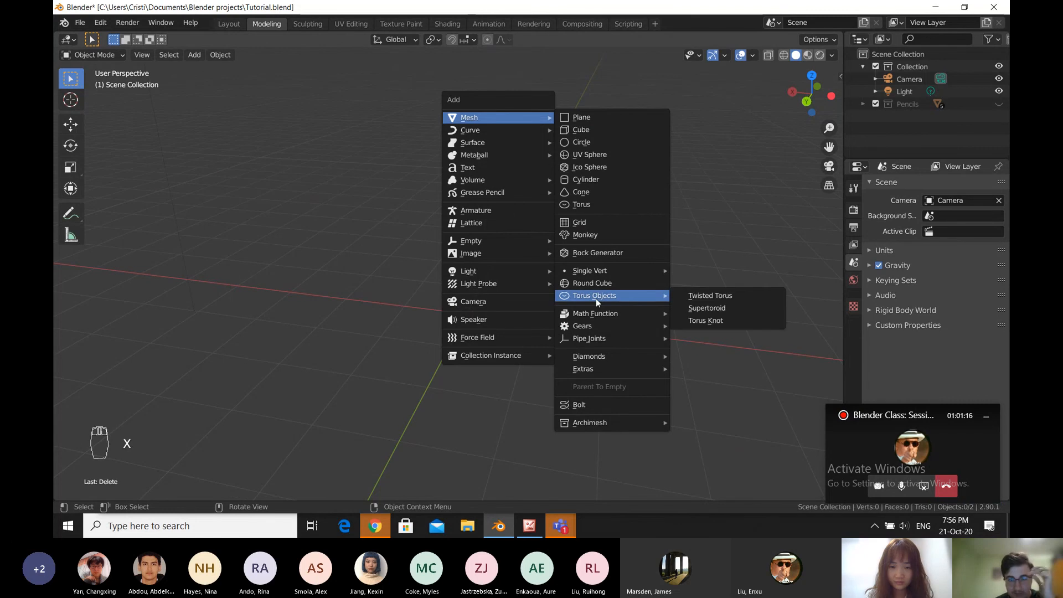
click(705, 320)
- Inspect the torus knot from several angles and delete it from the scene
middle_drag(537, 267, 507, 371)
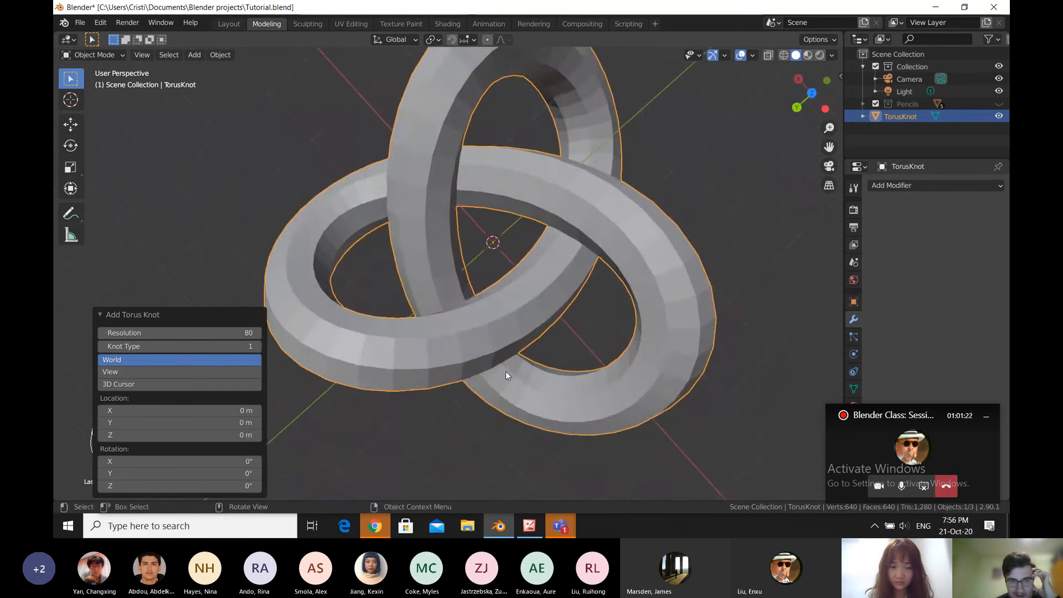
scroll(527, 318, down, 6)
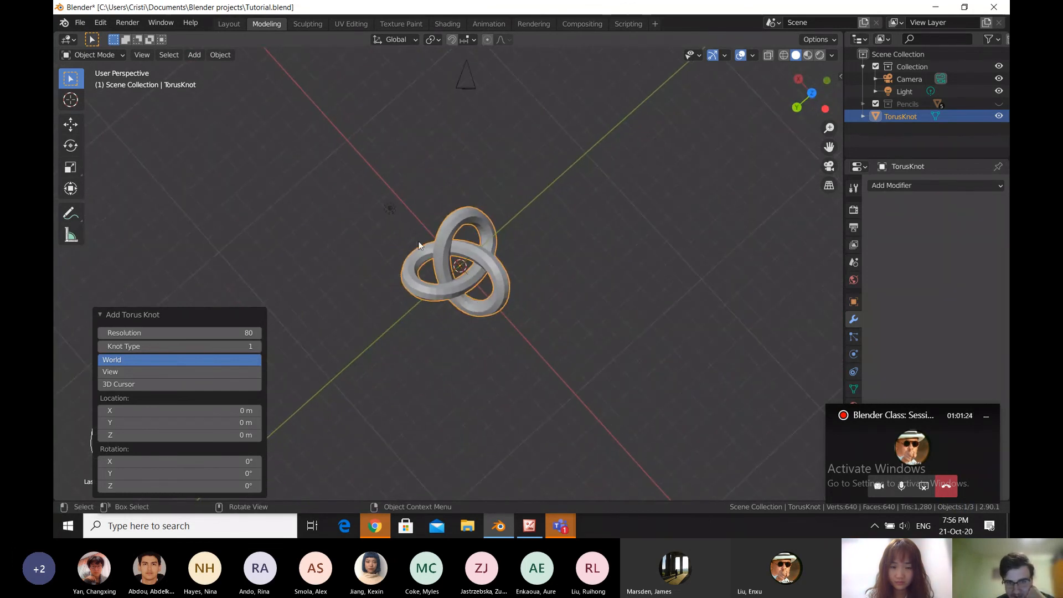
middle_drag(415, 278, 465, 257)
scroll(469, 245, up, 4)
scroll(470, 245, up, 3)
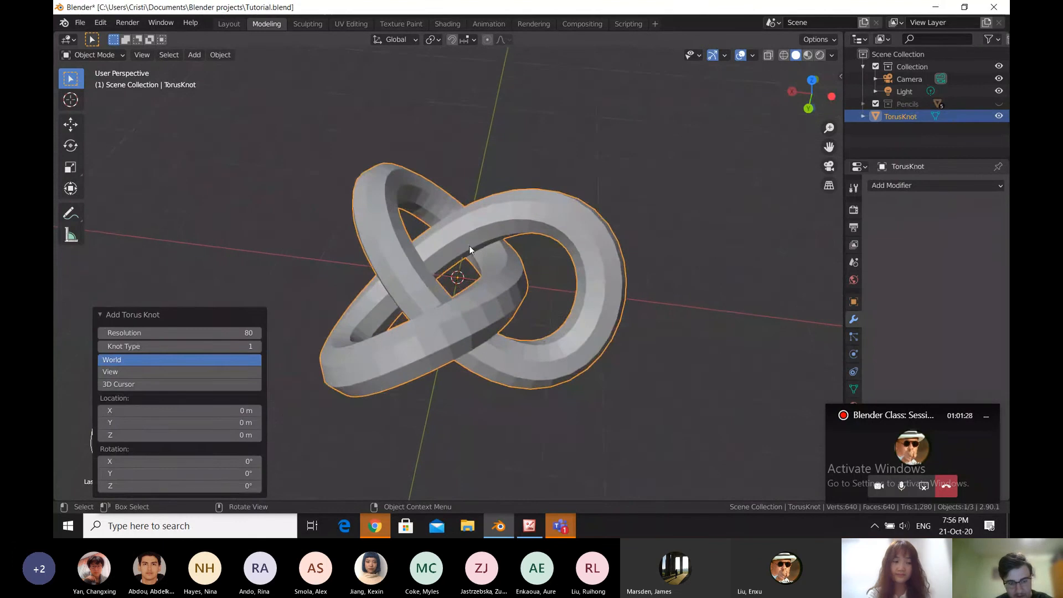
key(x)
click(470, 247)
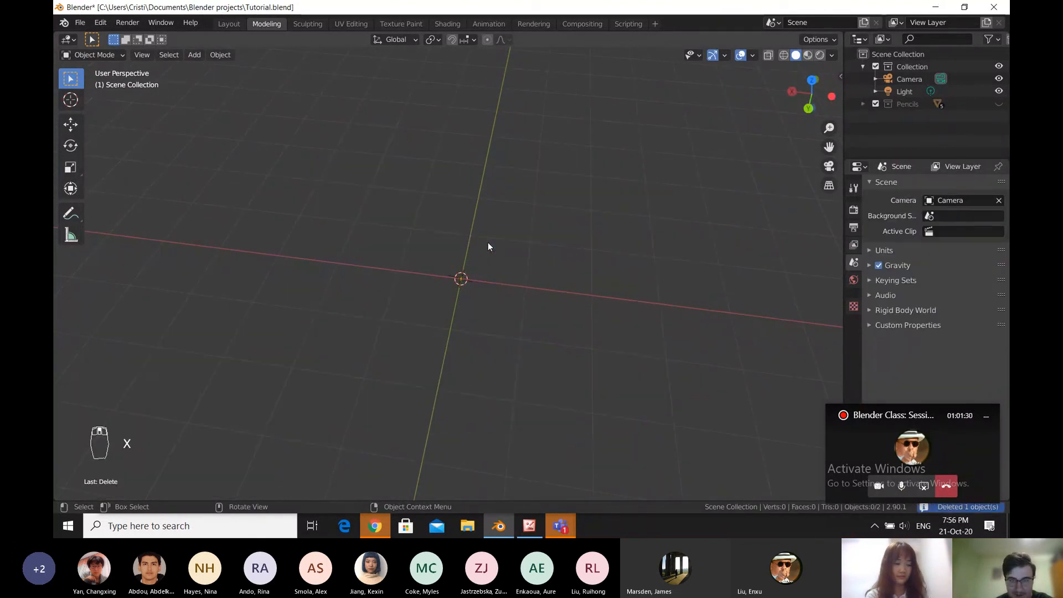
middle_drag(490, 244, 483, 217)
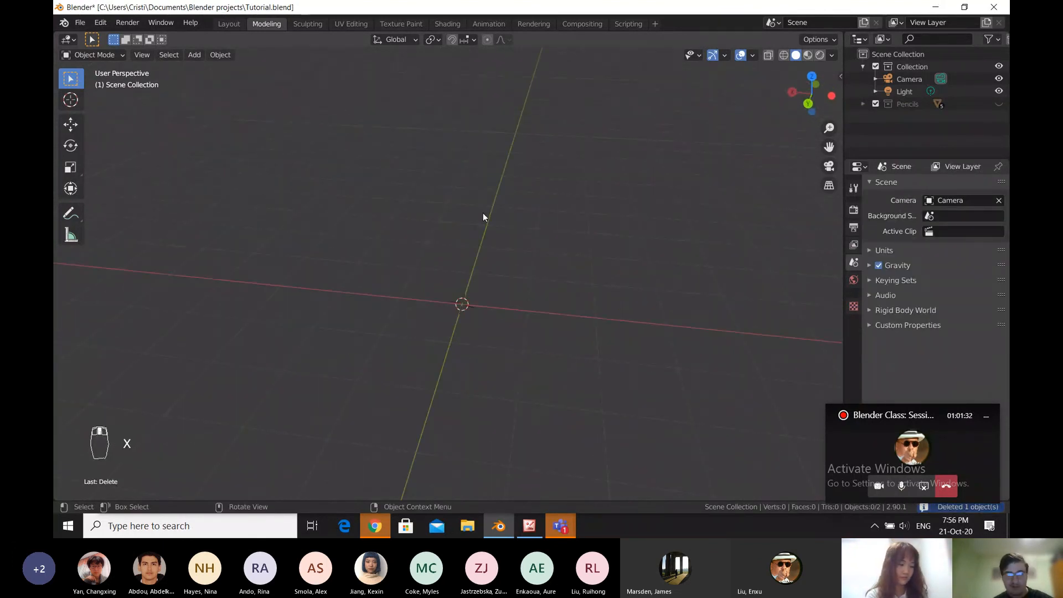